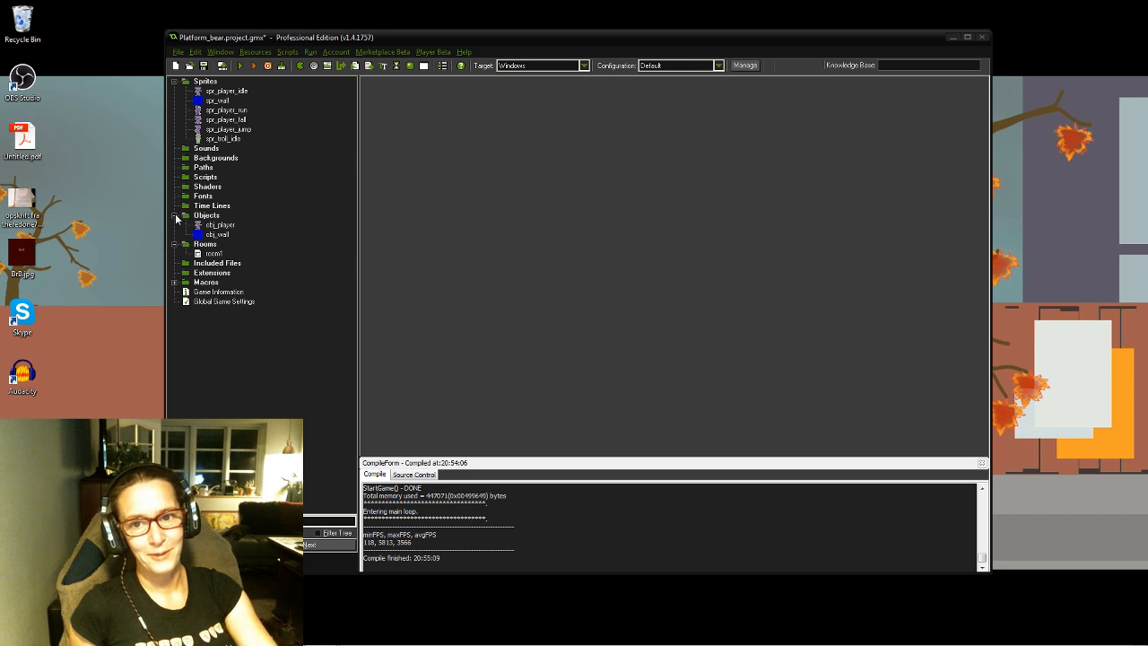
Step: Create a new object in the Objects folder and assign it the spr_troll_idle sprite
right_click(176, 219)
click(177, 224)
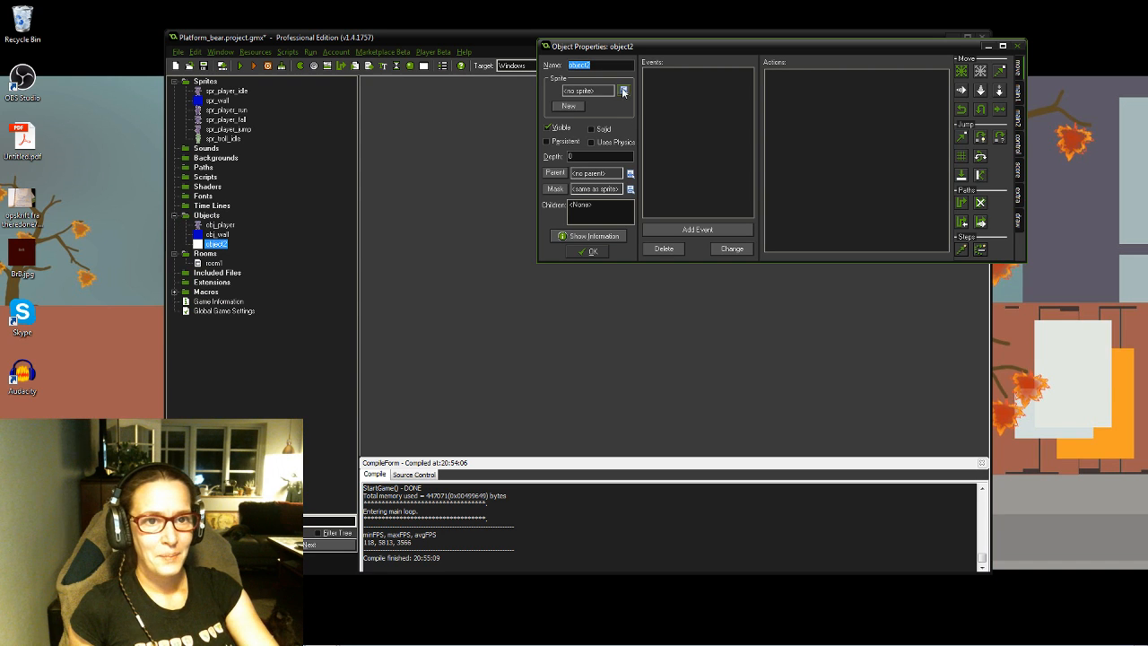
click(623, 92)
click(657, 177)
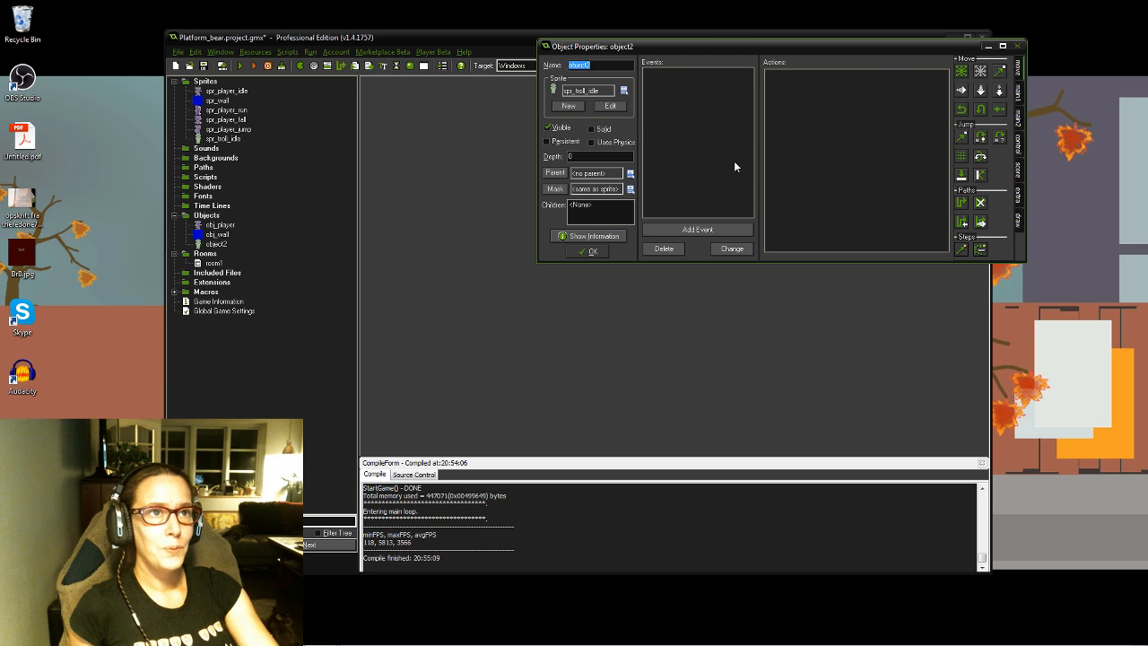
Step: Add a Create event to the new troll object and give it an action that executes a piece of code
click(697, 228)
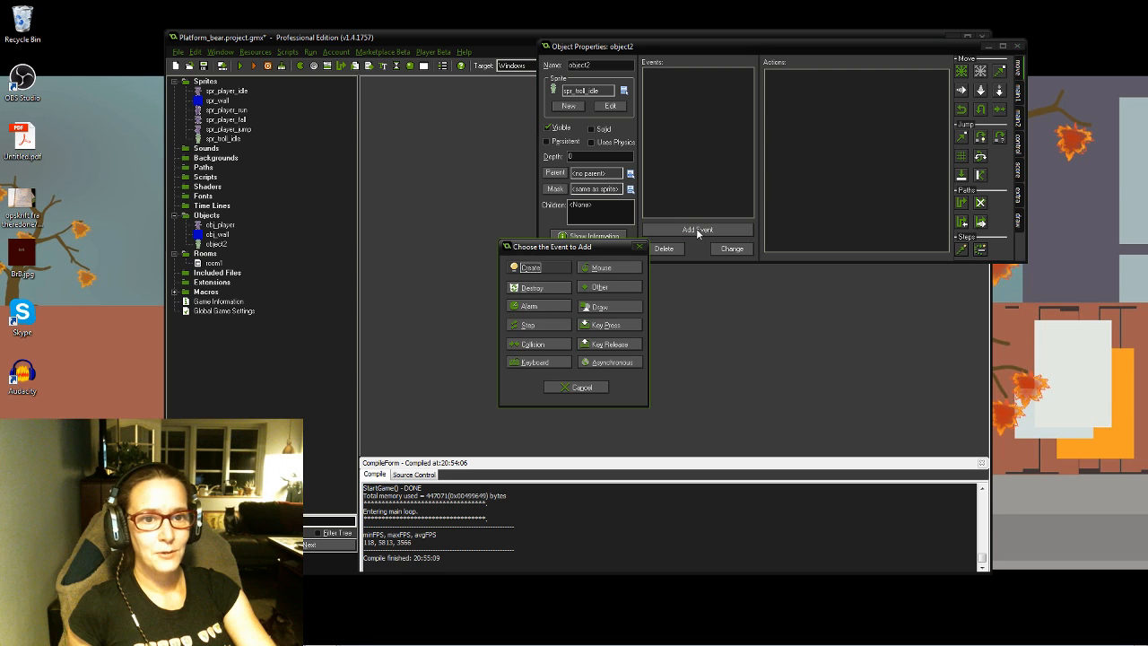
click(556, 268)
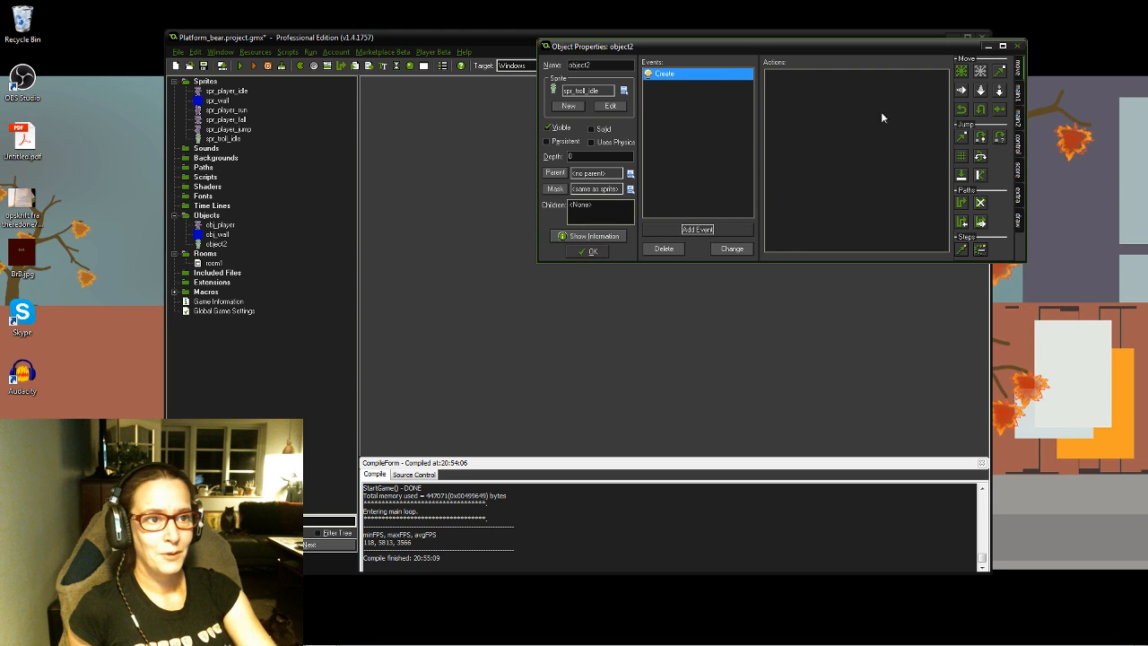
click(1022, 148)
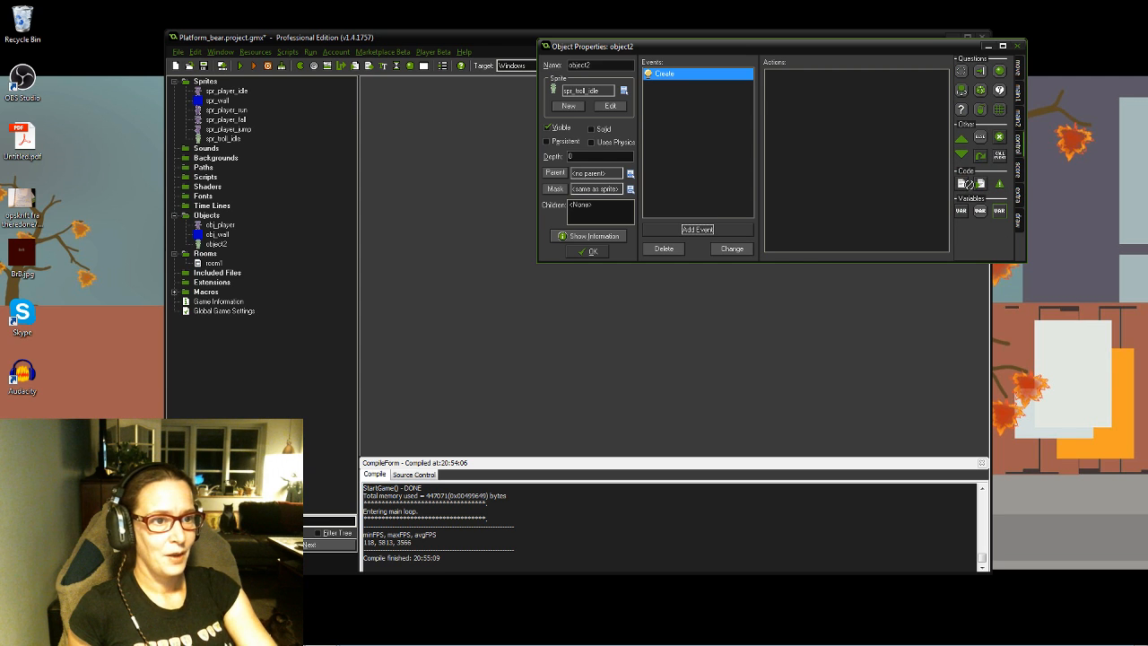
drag(965, 182, 802, 96)
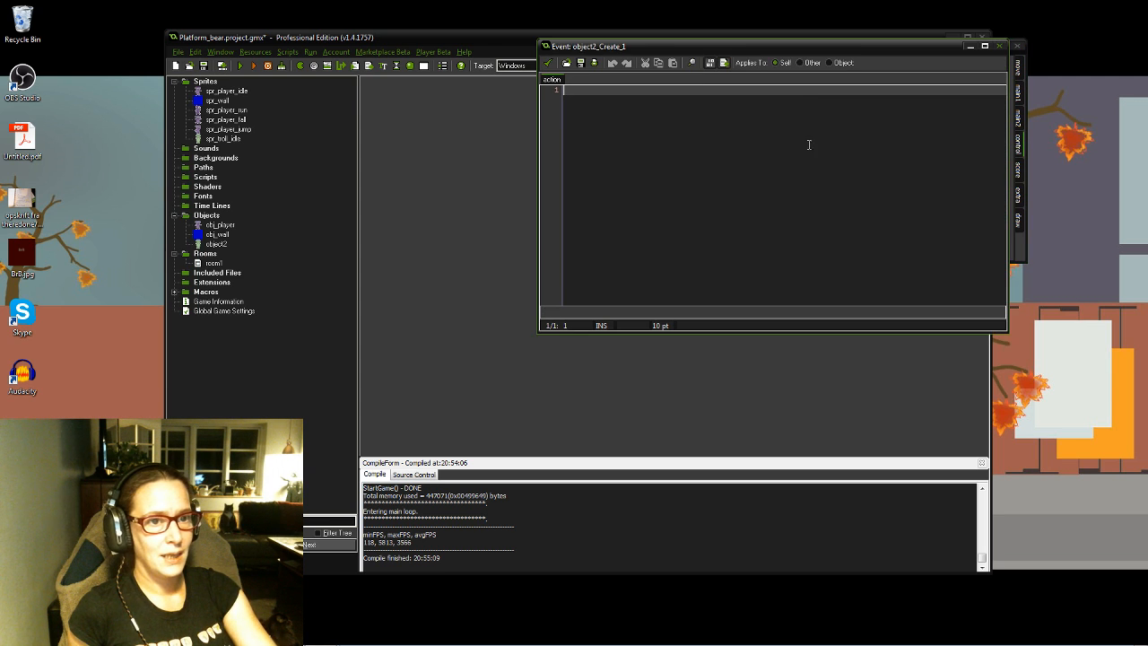
drag(691, 48, 617, 144)
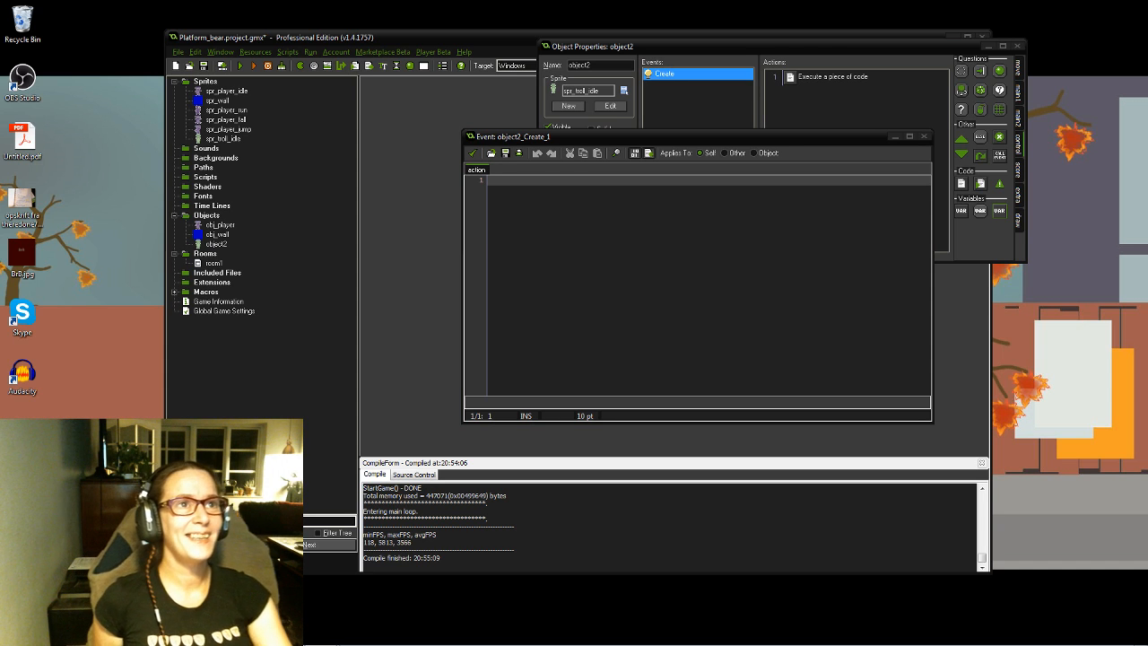
Step: Title the Create event's code action with the comment "///initialize variables" and save the code
click(513, 183)
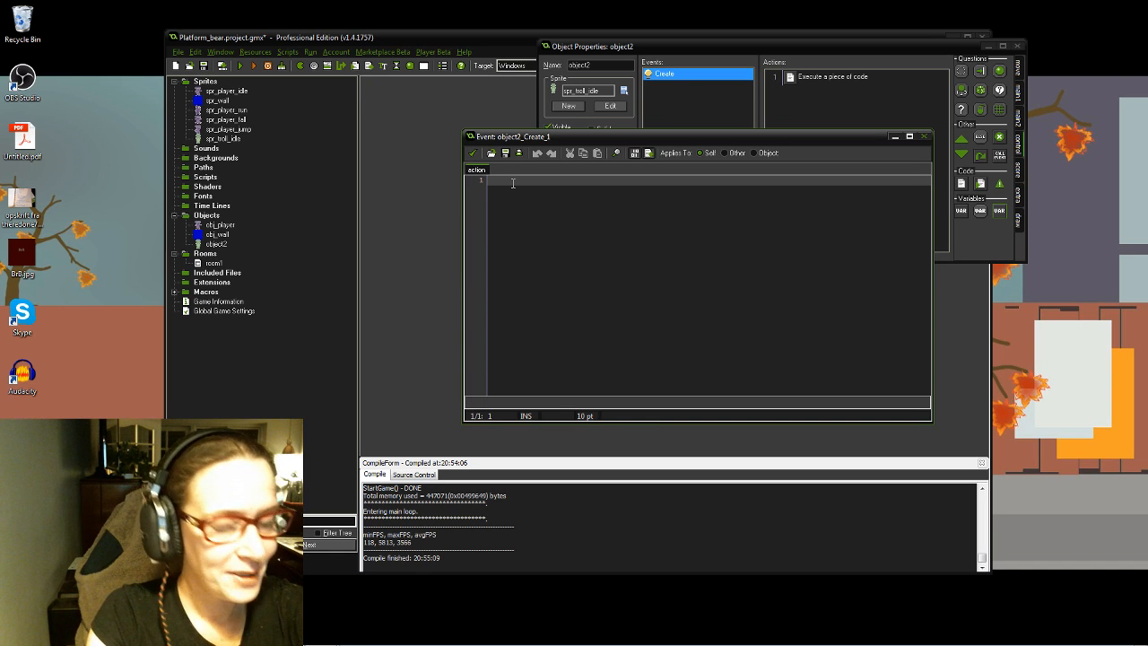
text(///)
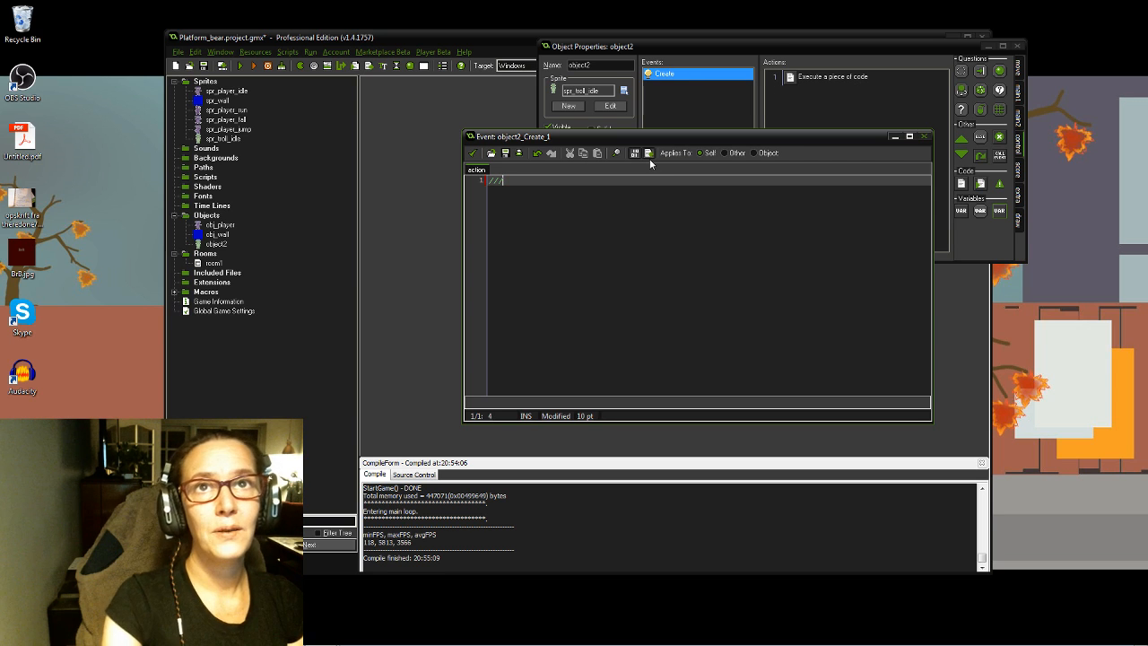
text(i)
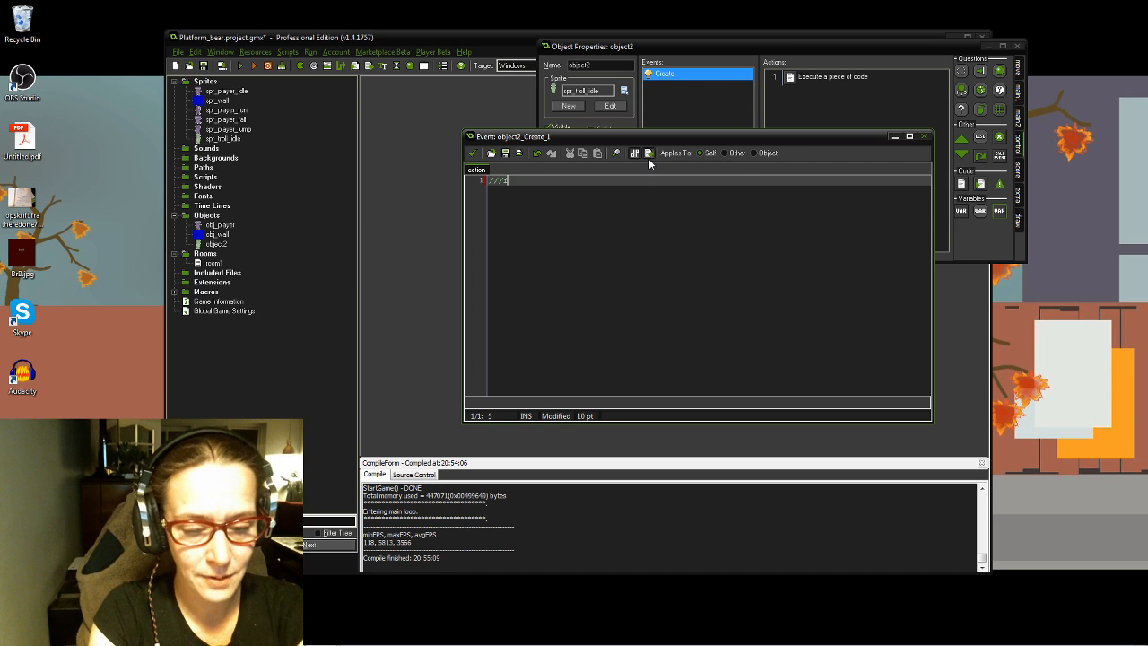
text(nitial)
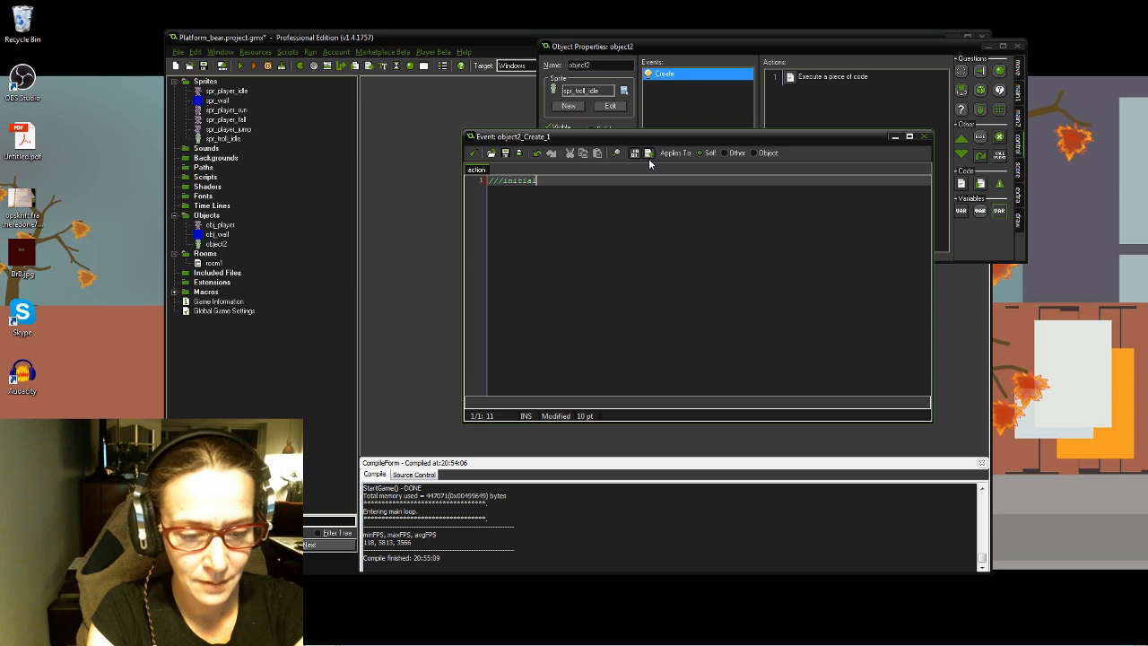
text(ize variables)
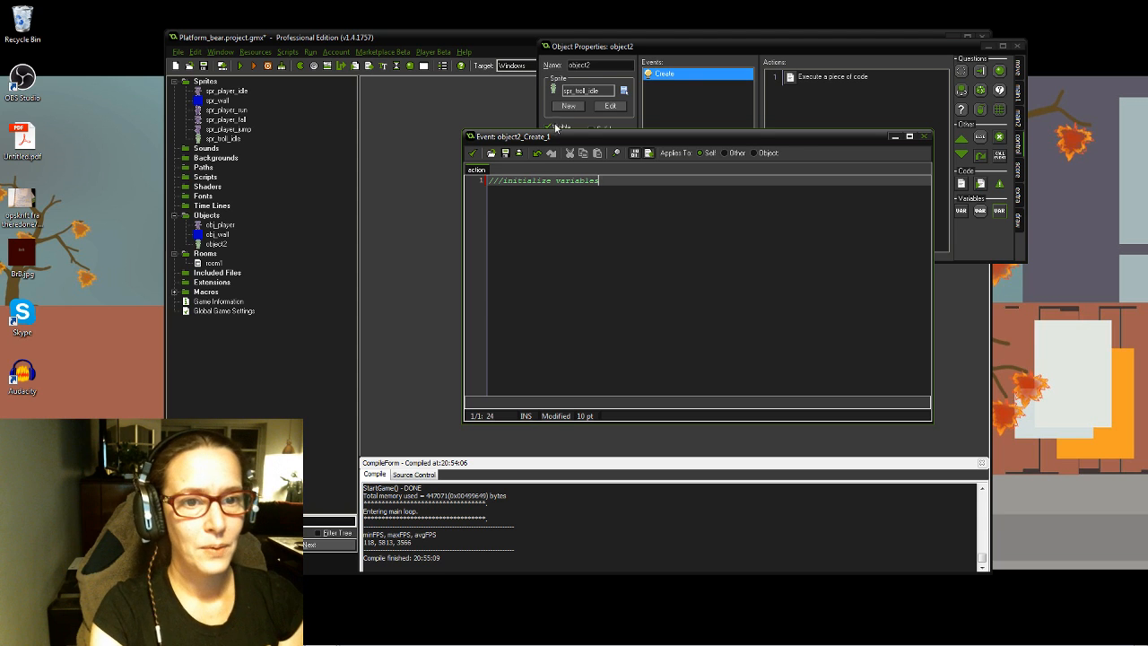
click(473, 152)
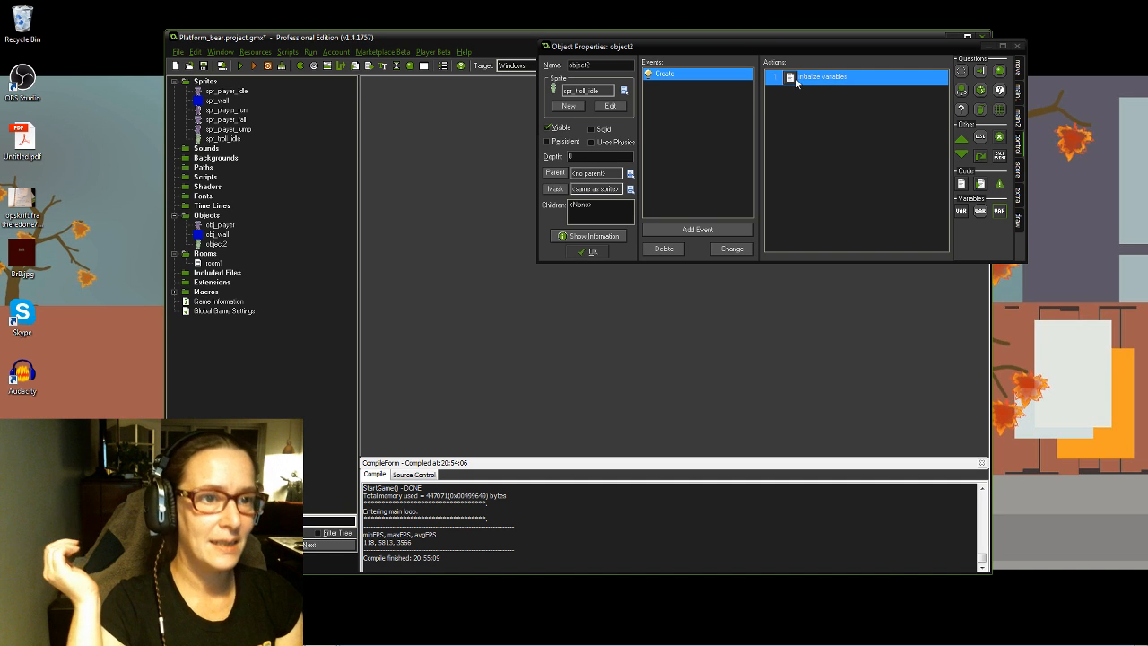
Step: Reopen the initialize variables code and add the line "dir = -1;" below the title comment, separated by a blank line
mouse_move(793, 79)
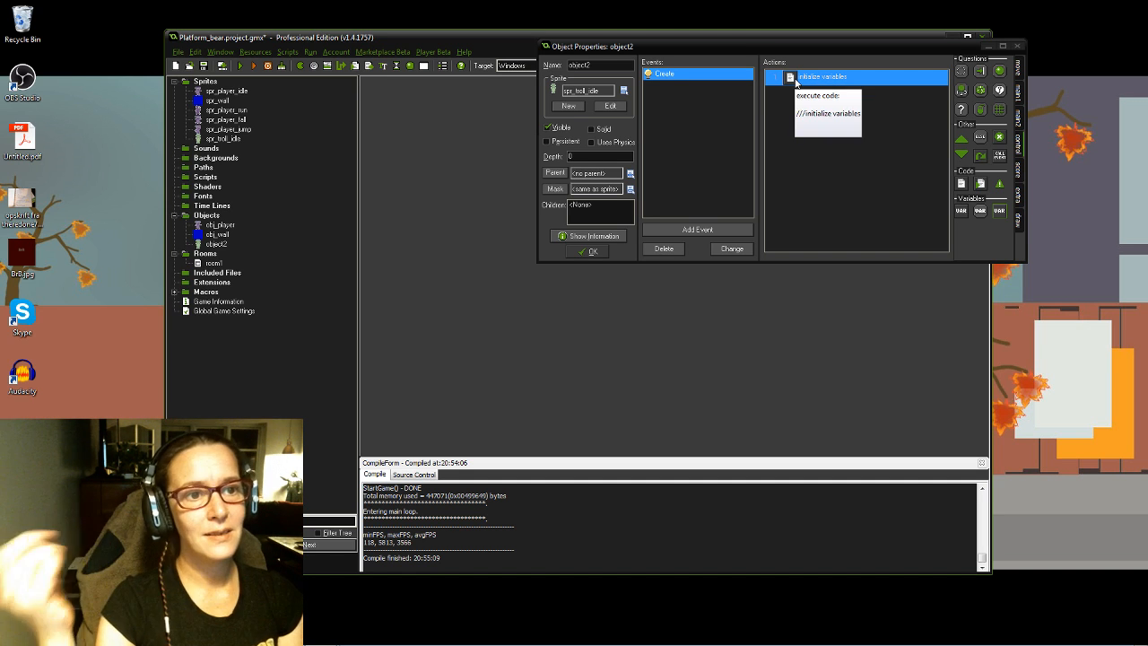
double_click(791, 79)
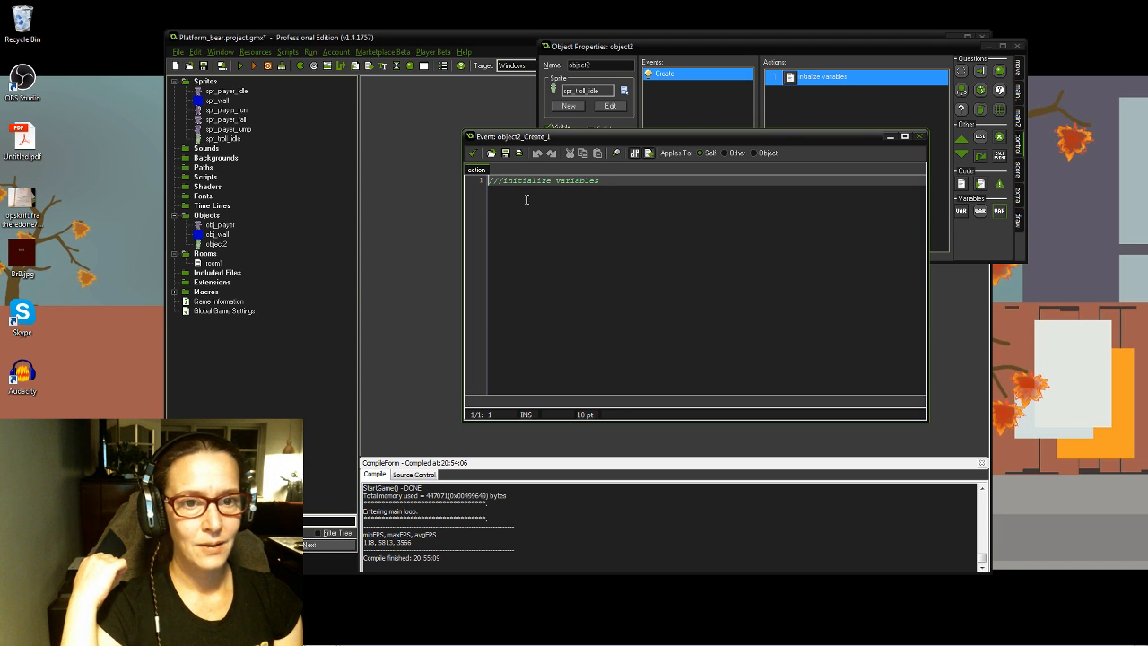
click(609, 181)
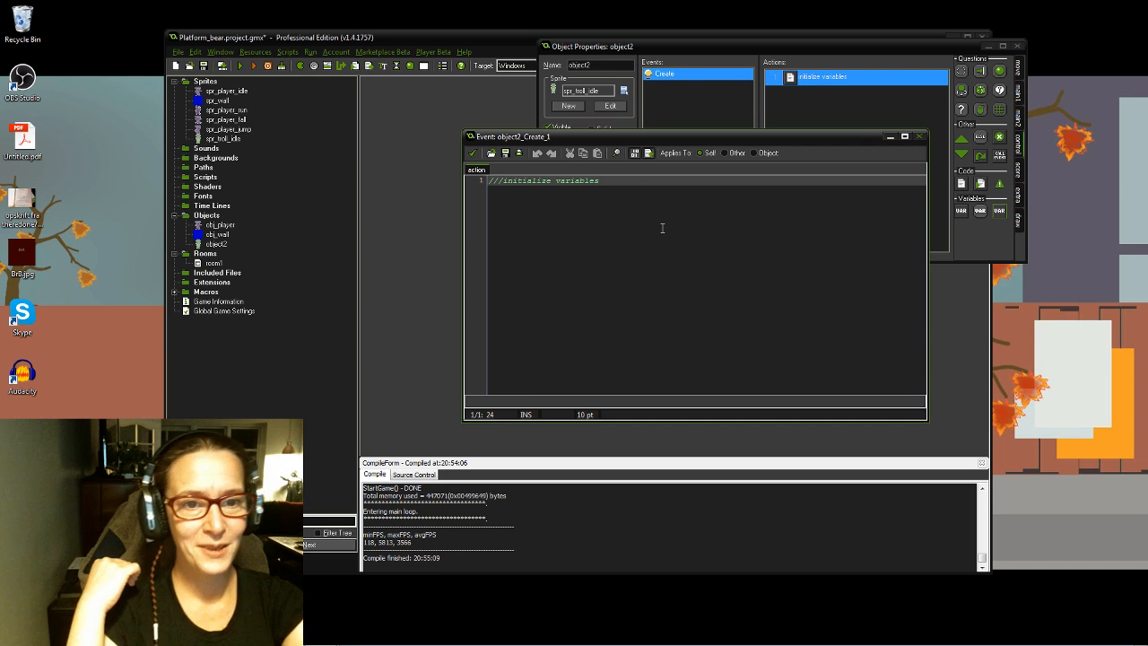
key(Return)
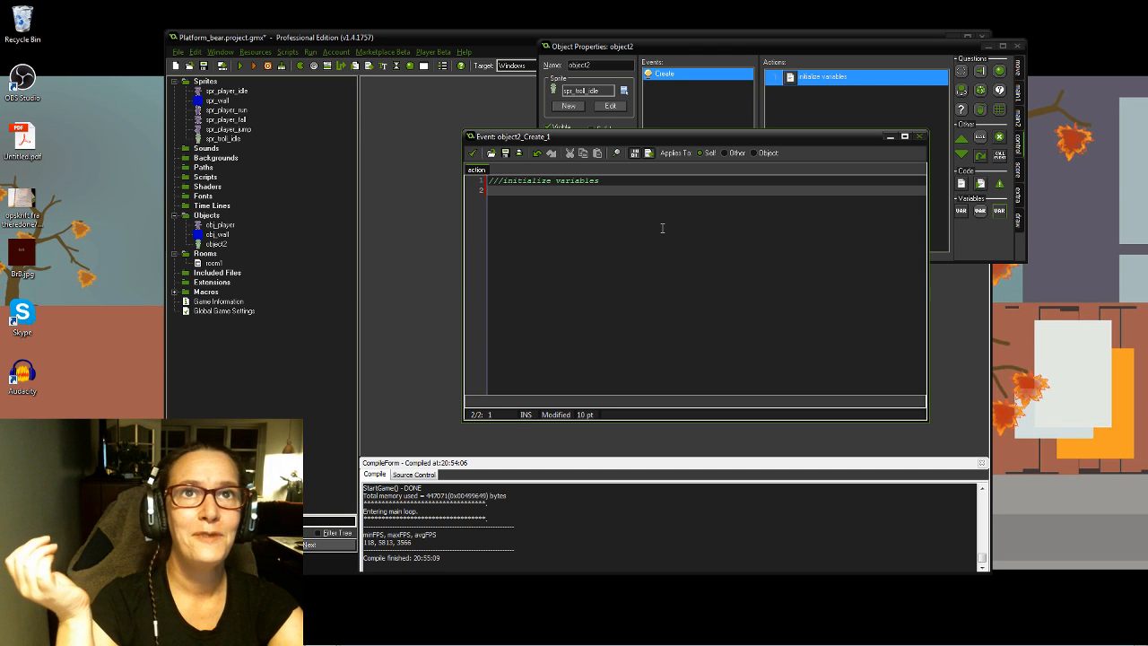
key(Return)
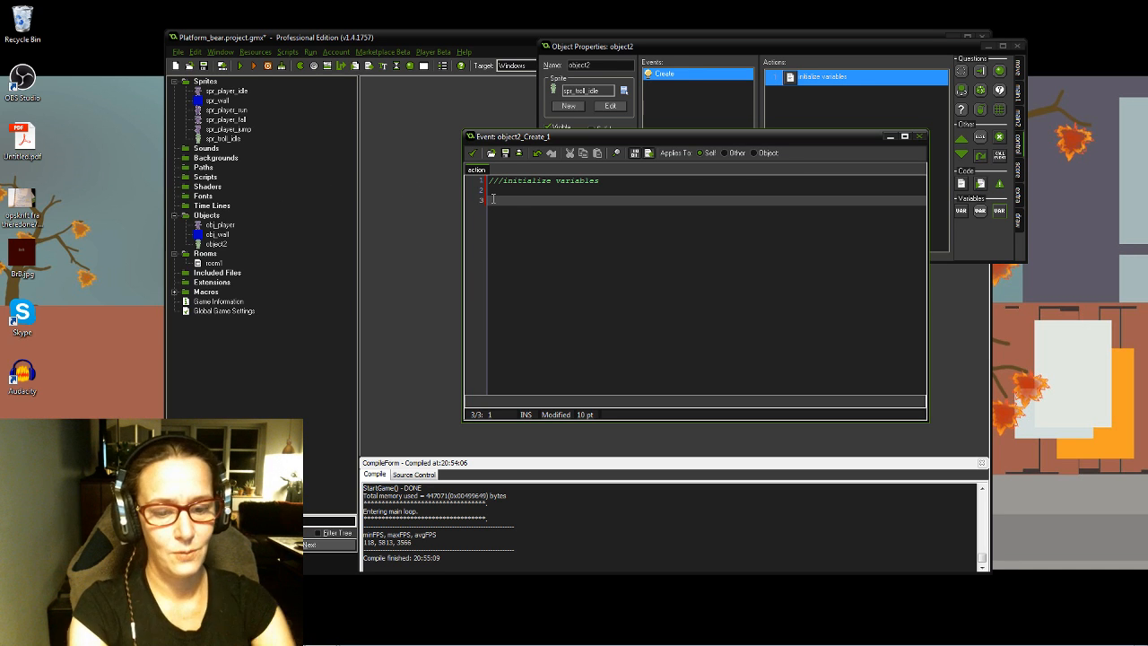
text(grv)
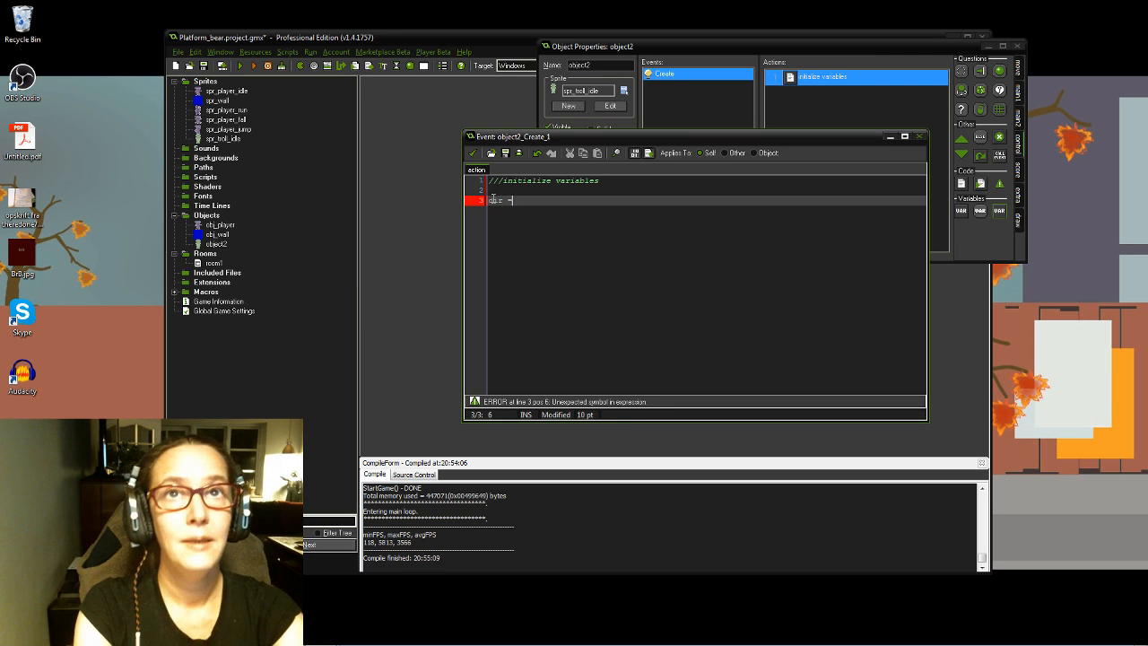
text( = )
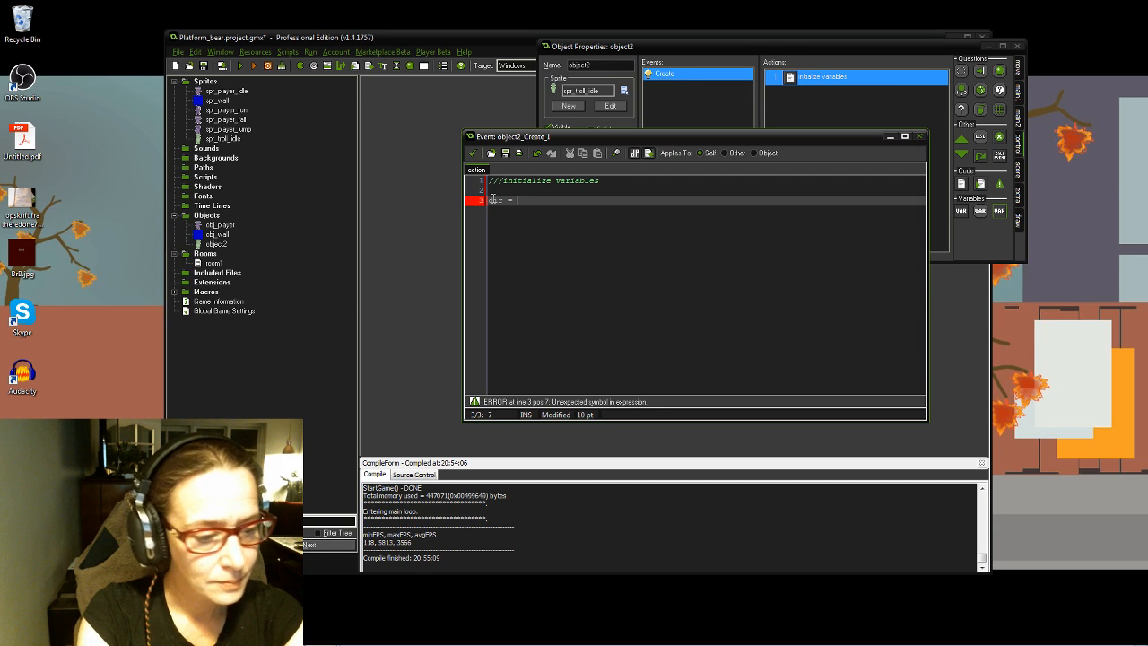
text(-1)
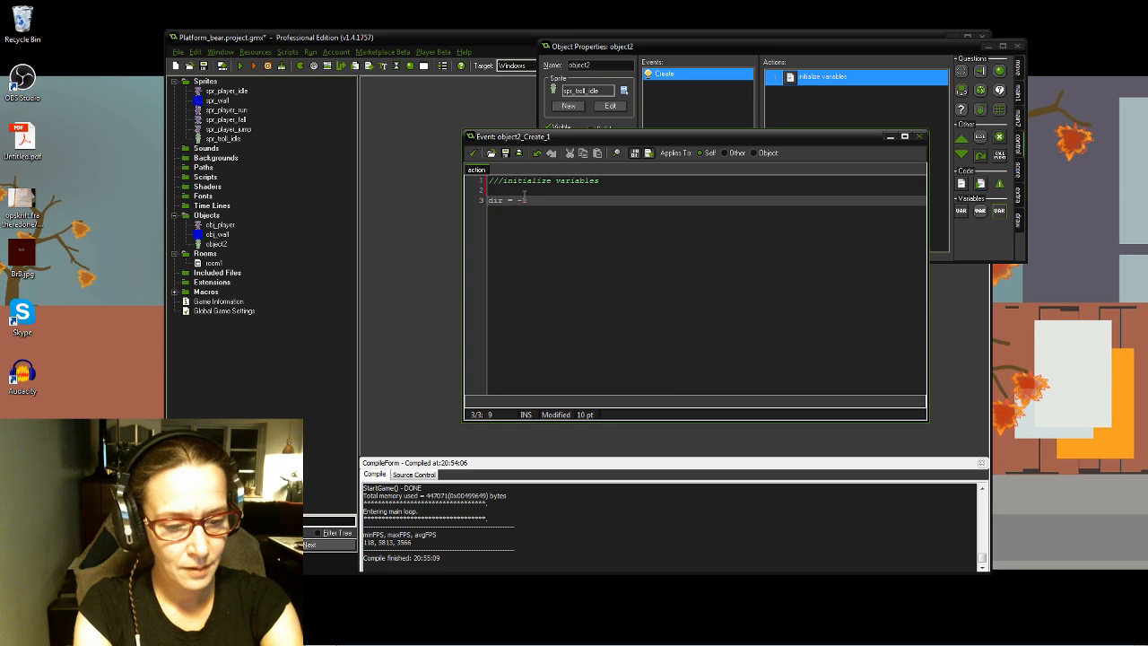
text(;)
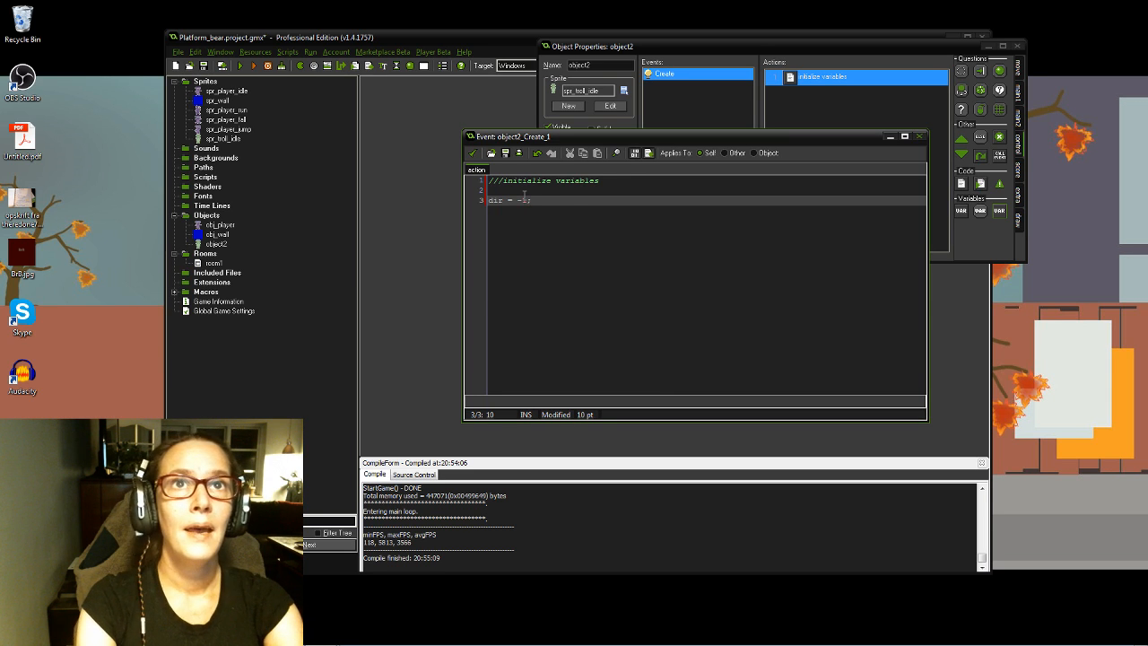
Step: Add the indented comment "//horizontal direction , neg value= left" after the dir assignment on the same line
key(Tab)
key(Tab)
key(Tab)
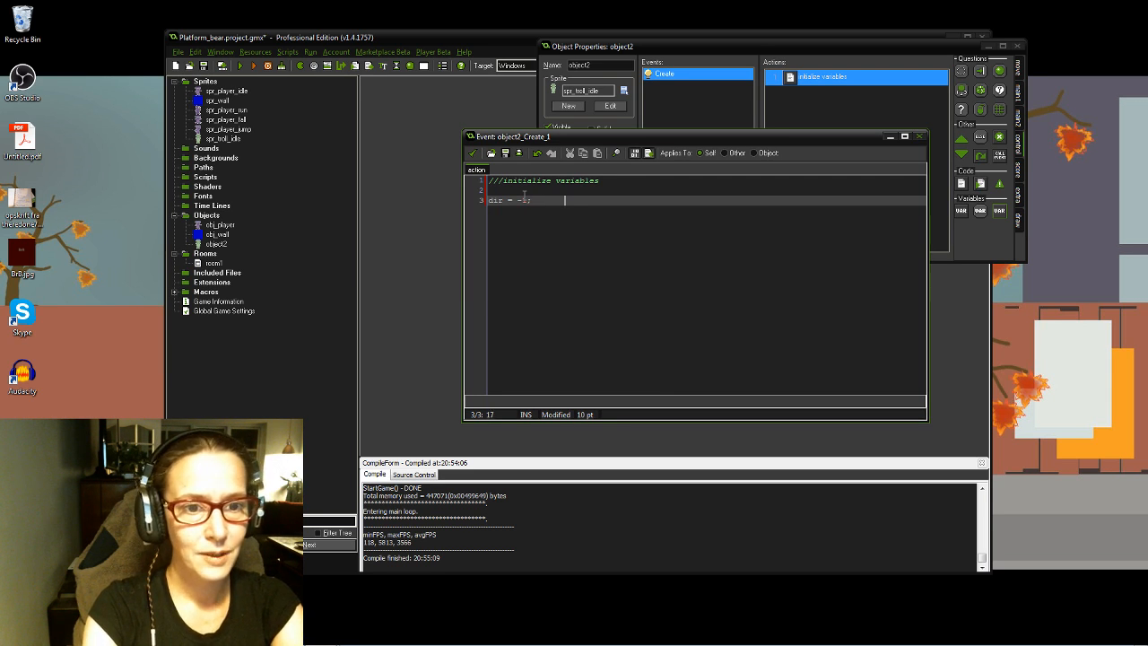
key(Tab)
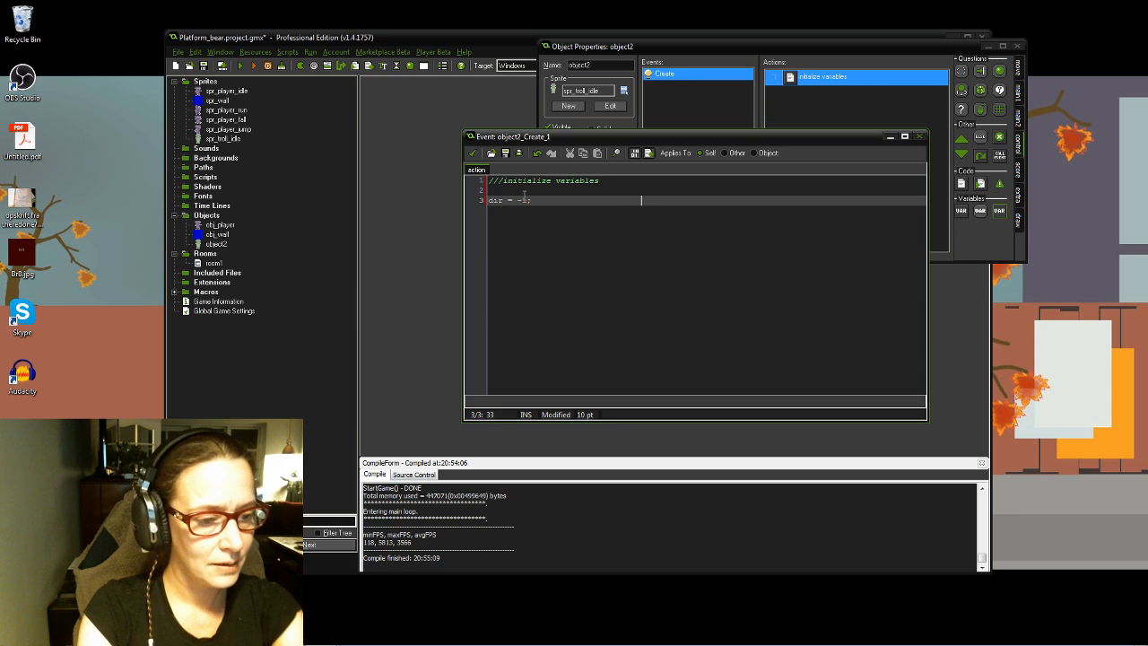
text(//)
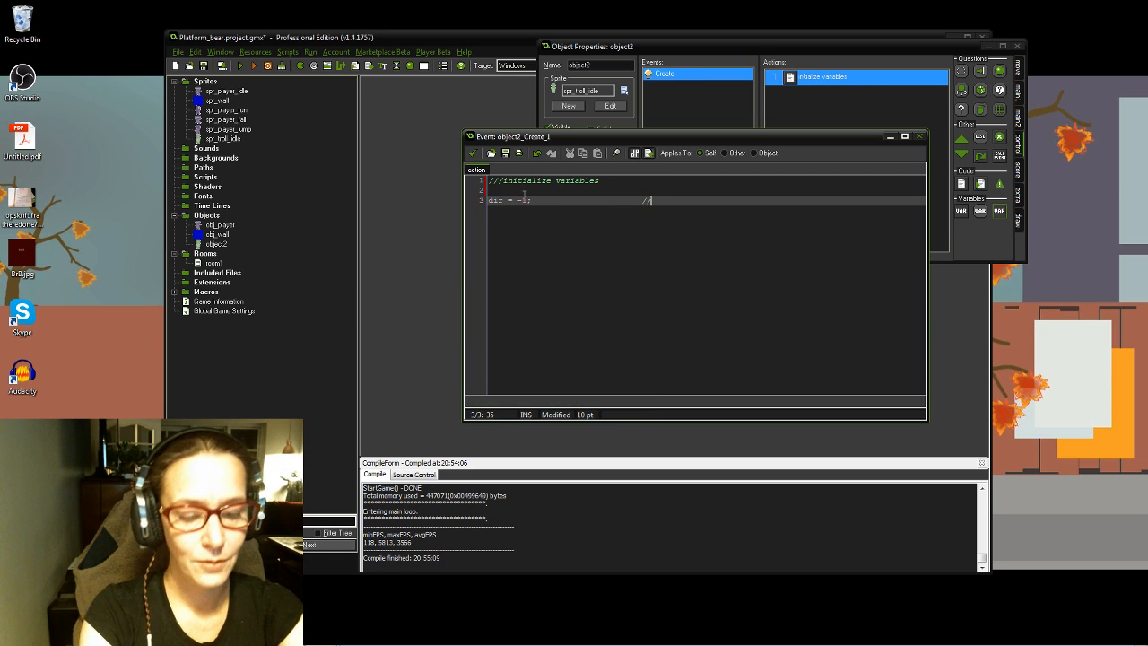
text(hori)
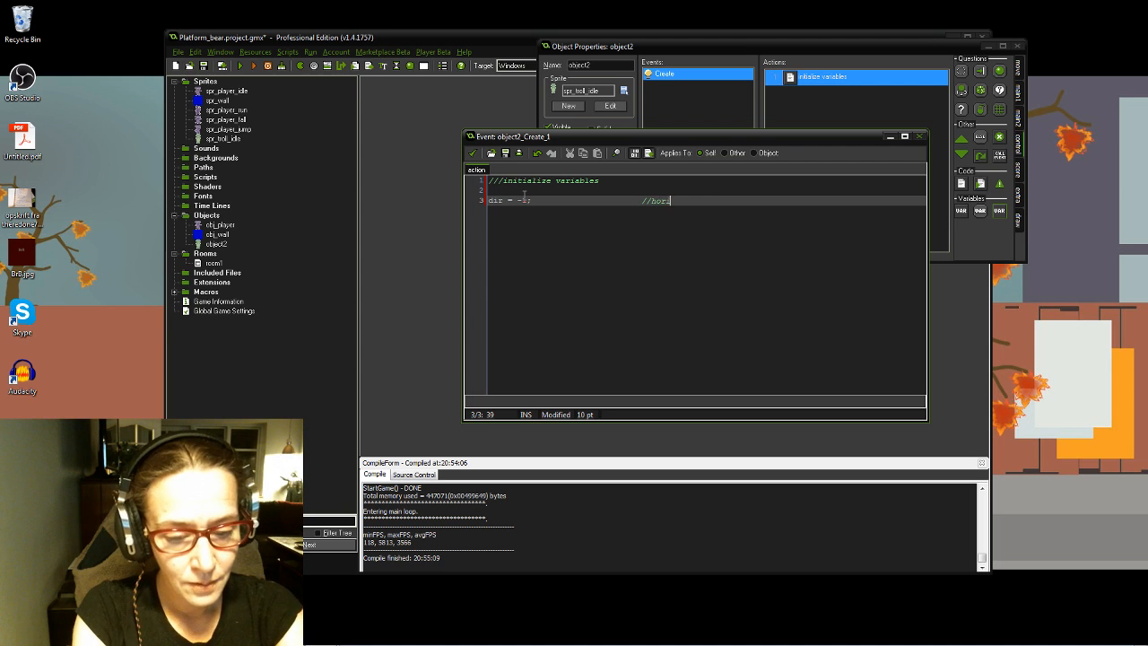
text(zonta)
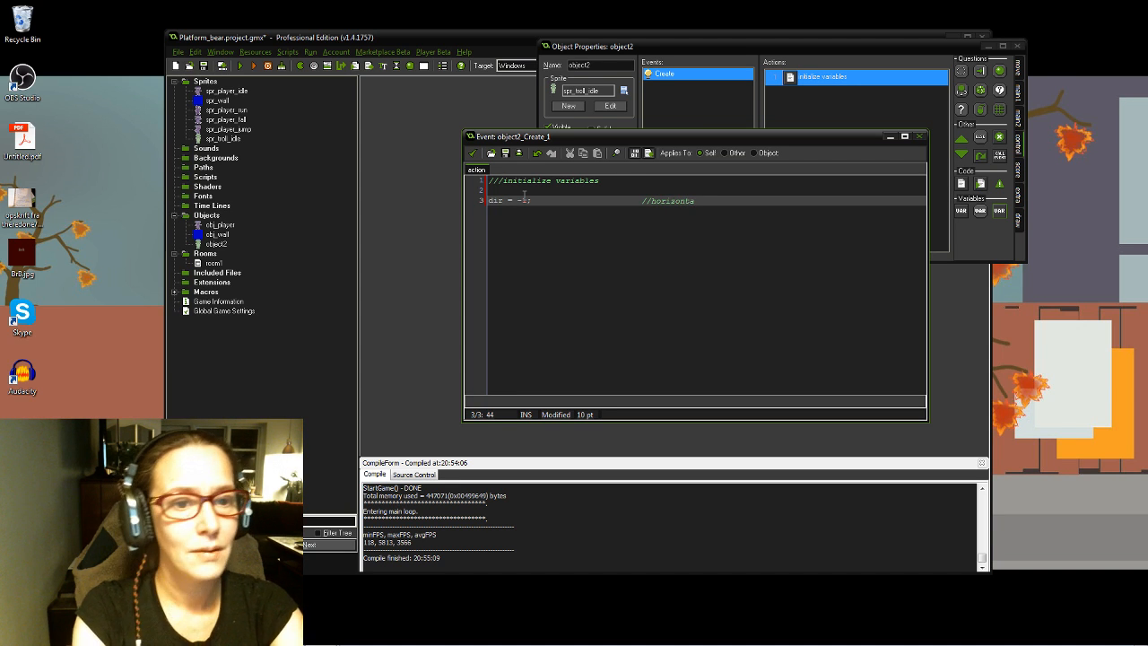
text(l)
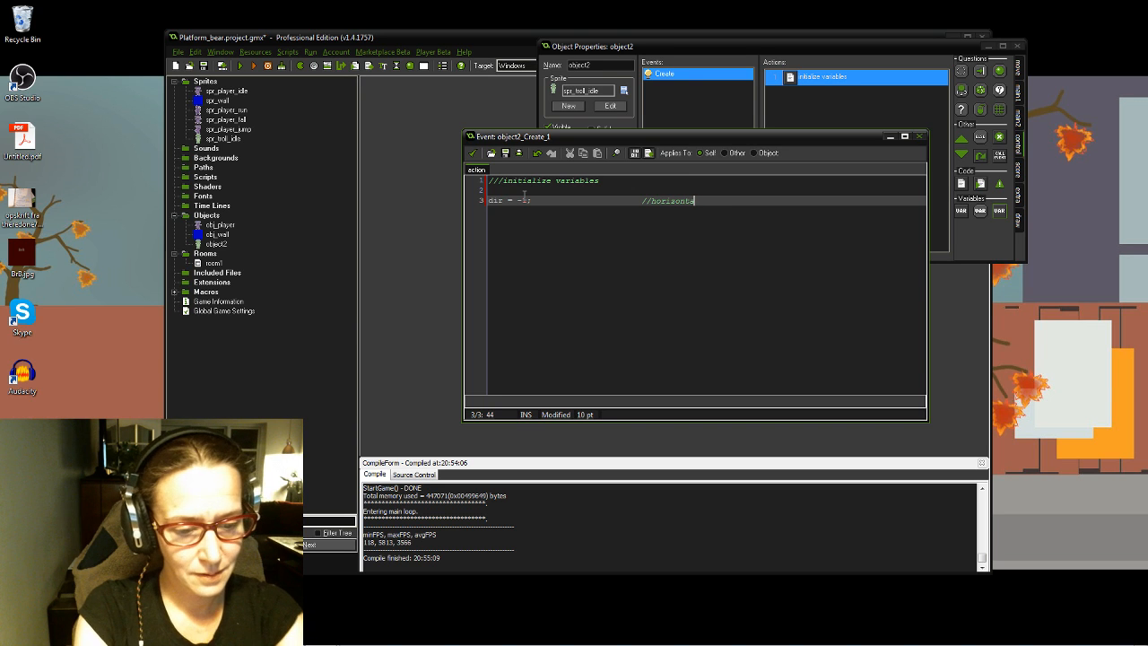
text( direction)
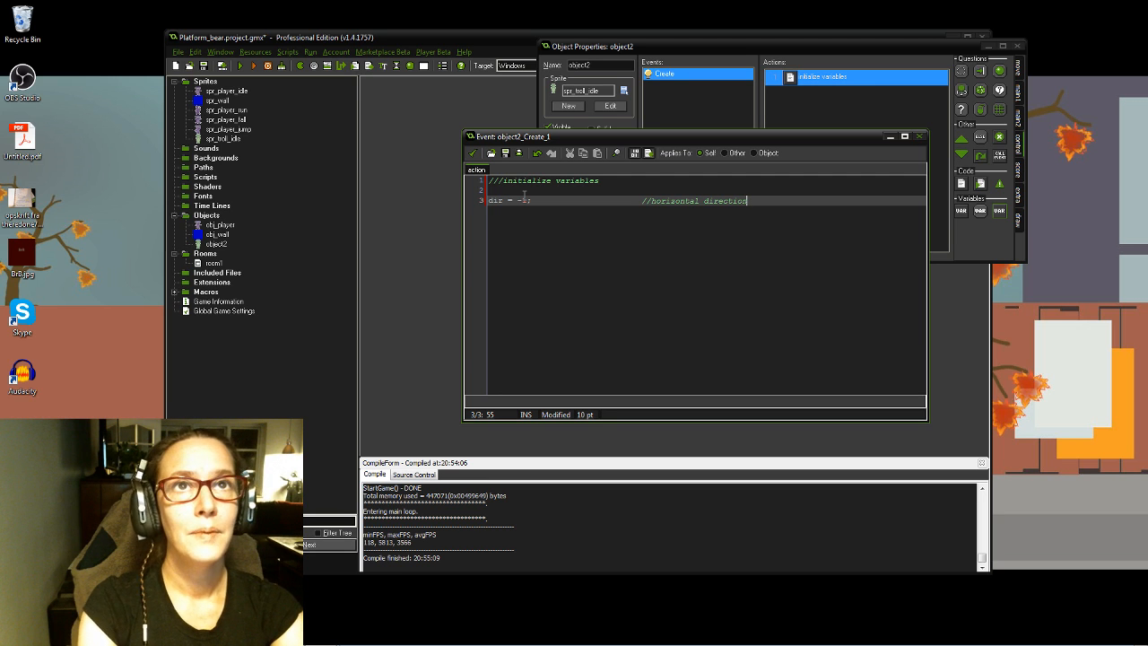
text(,)
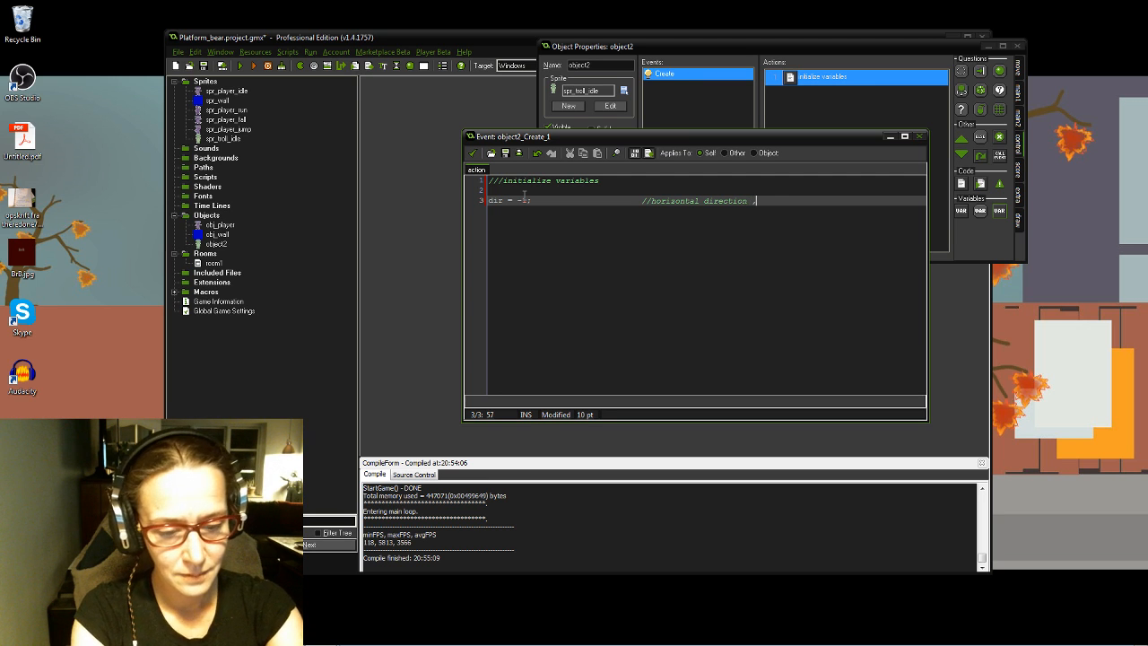
text( neg va)
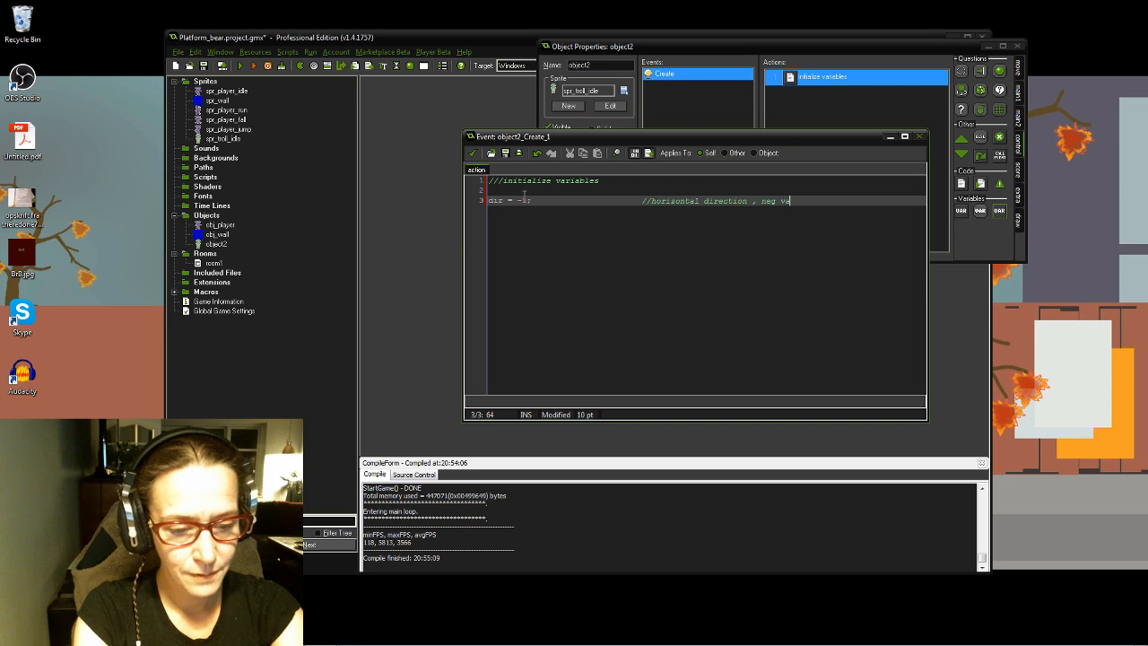
text(lue= left)
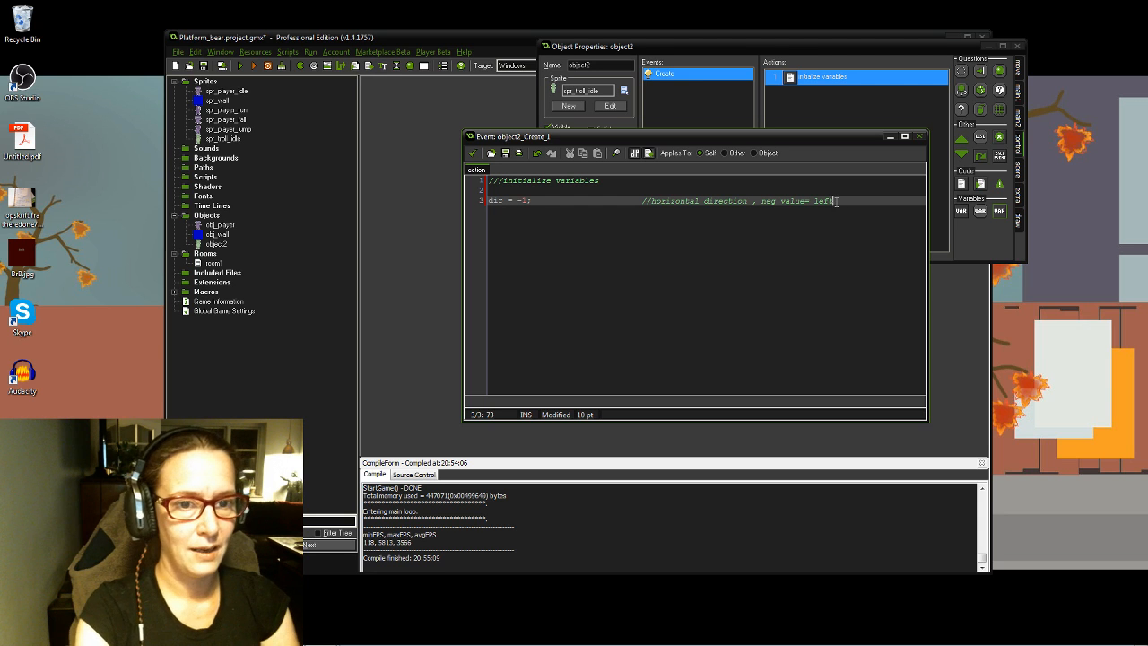
Step: Add the line "movespeed = 2;" directly below the dir assignment in the initialize variables code
key(Return)
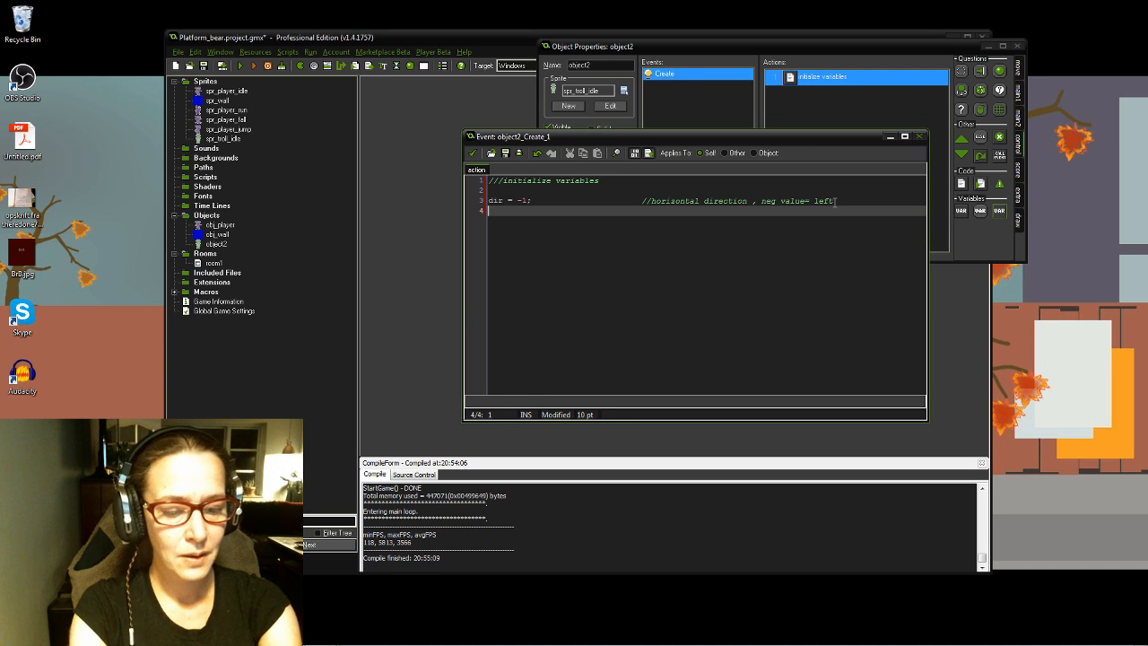
text(moves)
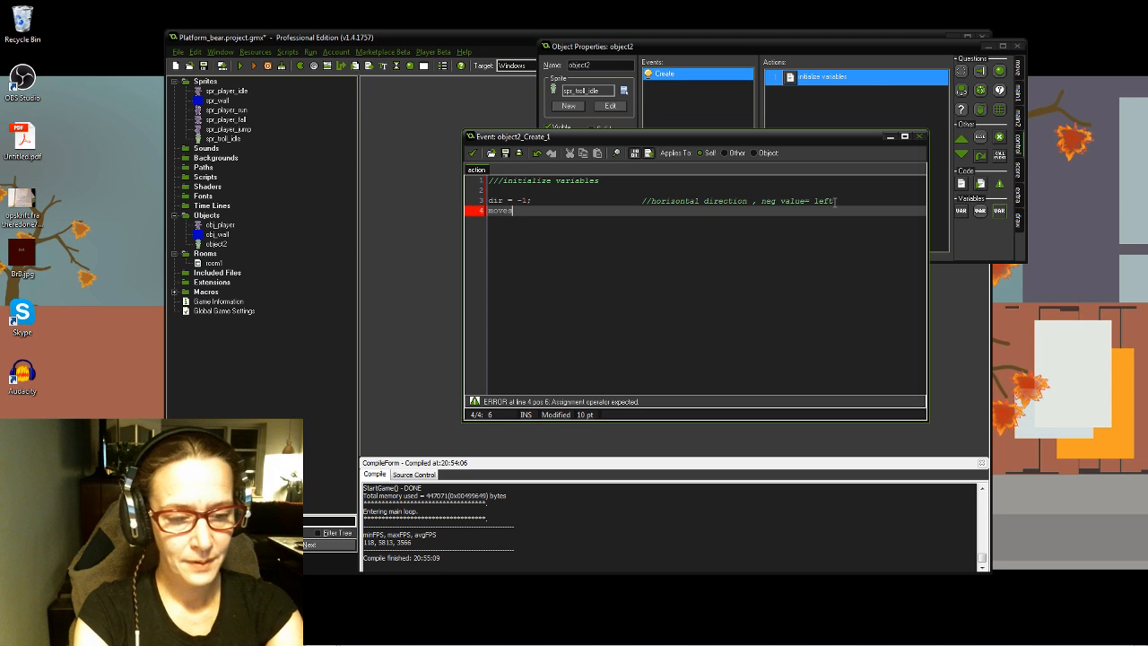
text(peed)
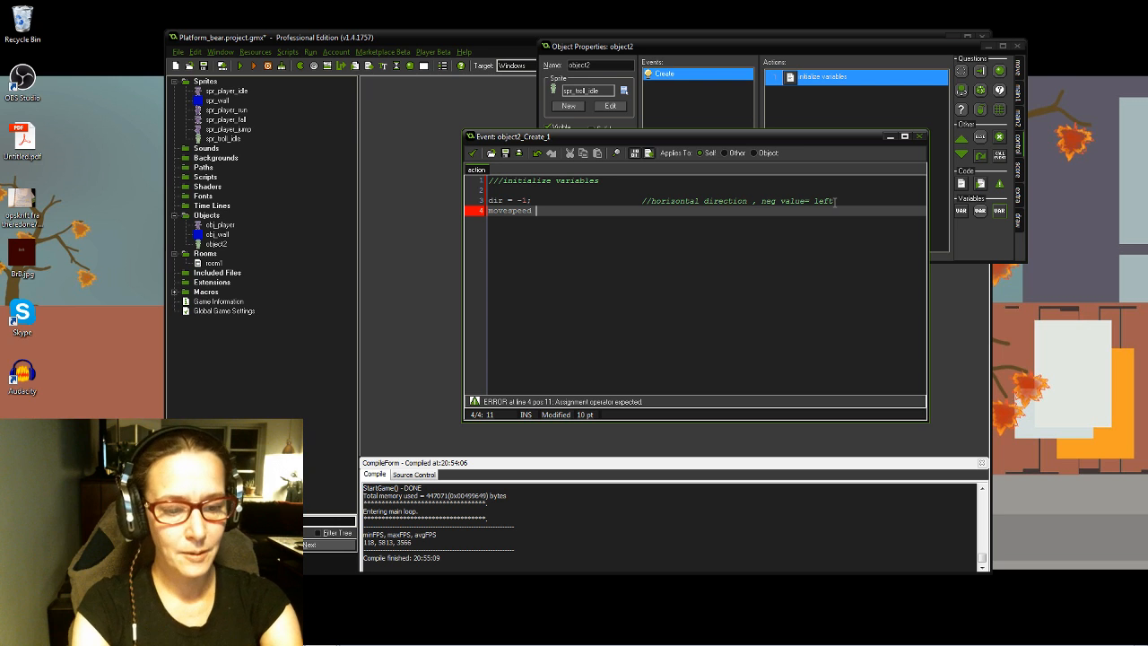
text(= 2)
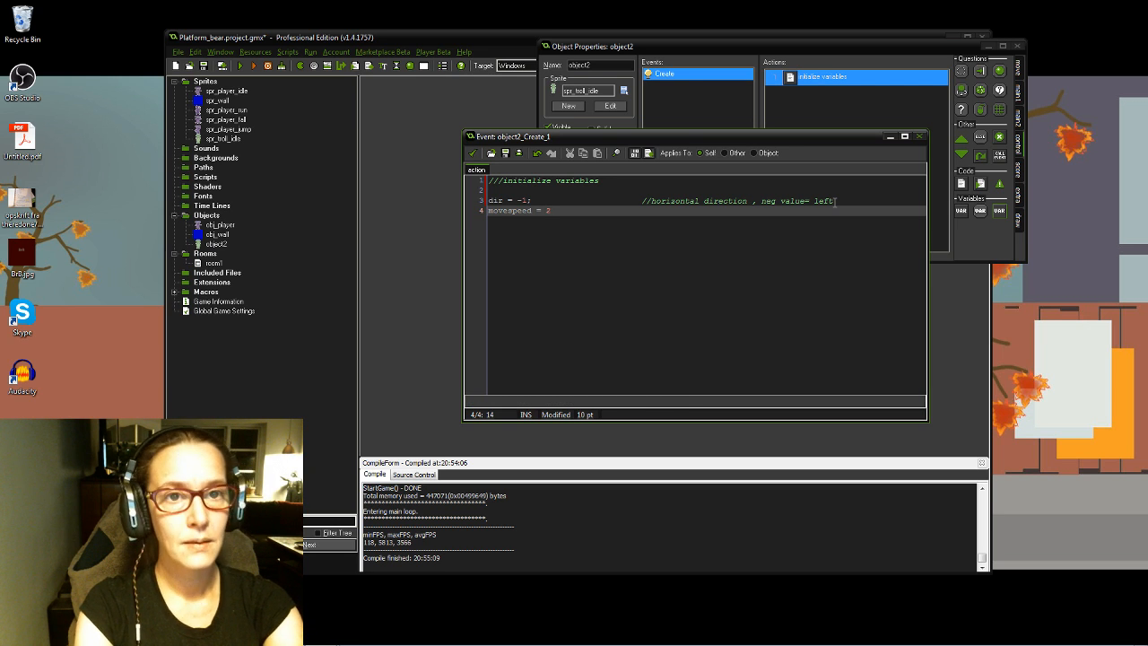
text(;)
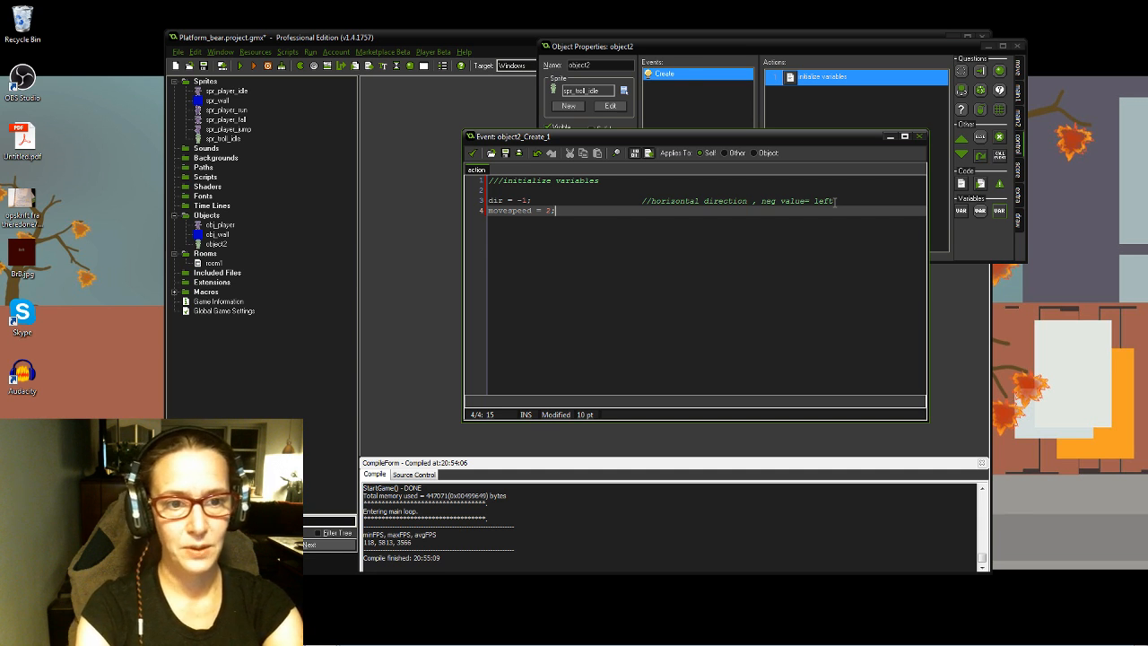
Step: Add the comment "//movementspeed per step" on the movespeed line, aligned with the comment above it
key(Tab)
key(Tab)
key(Tab)
key(Tab)
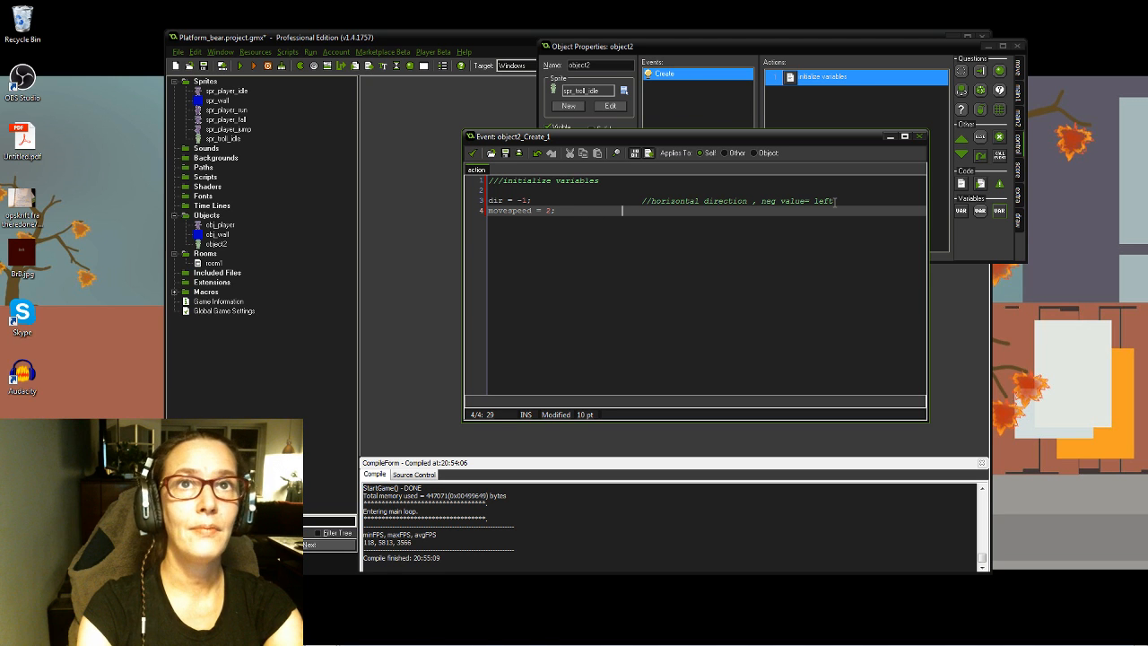
key(Tab)
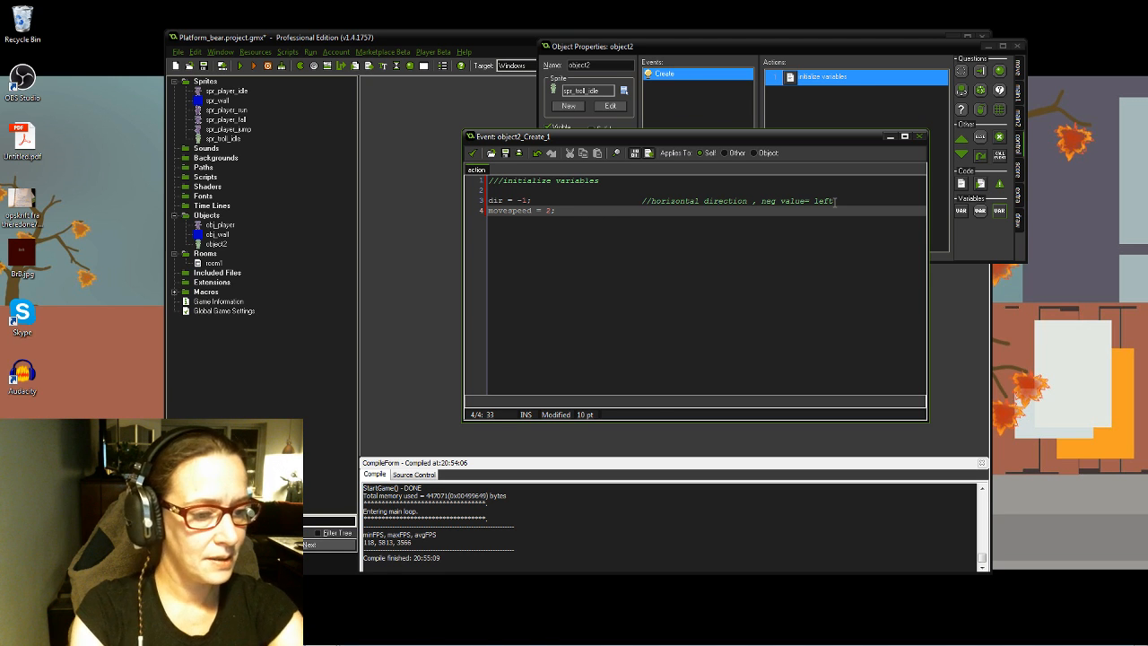
text(//move)
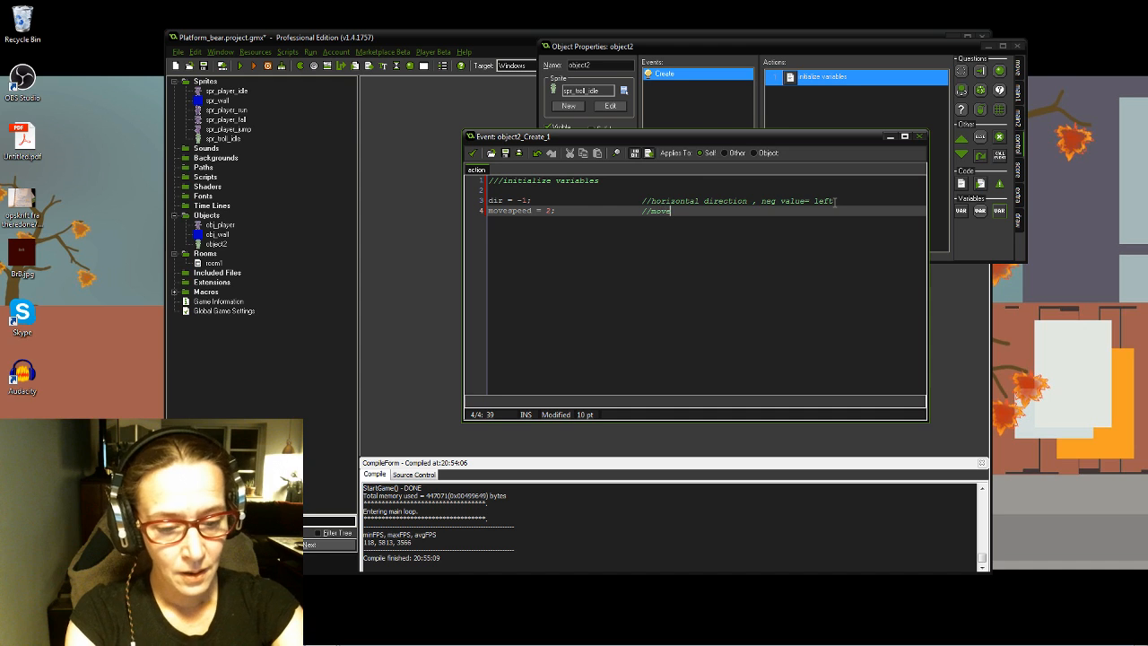
text(mentspee)
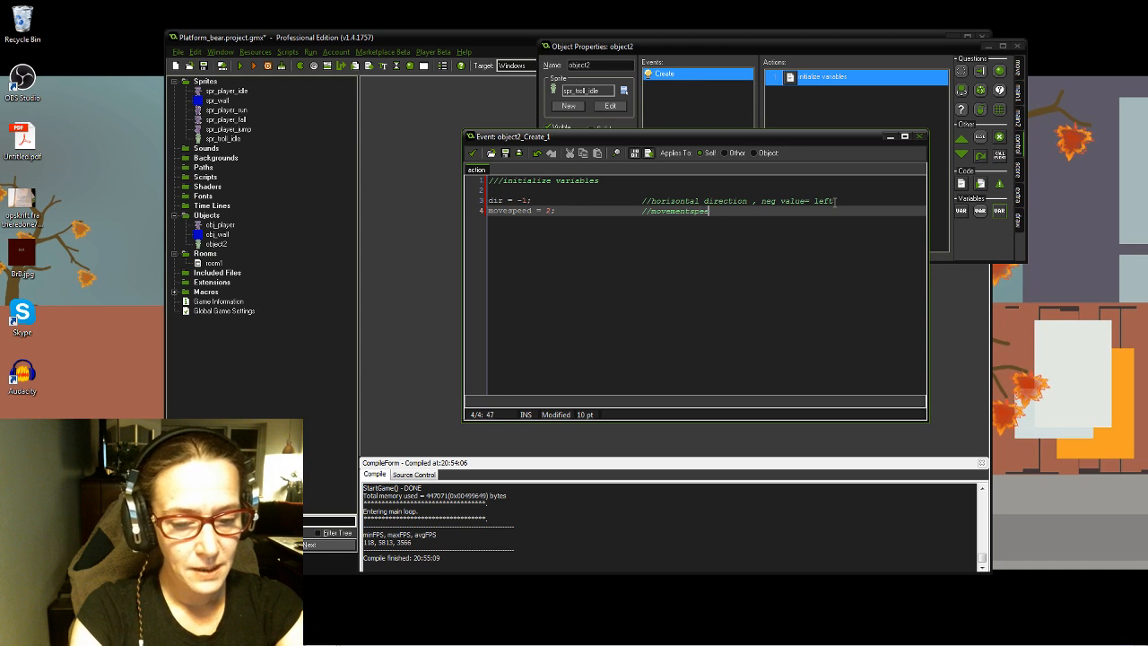
text(d per )
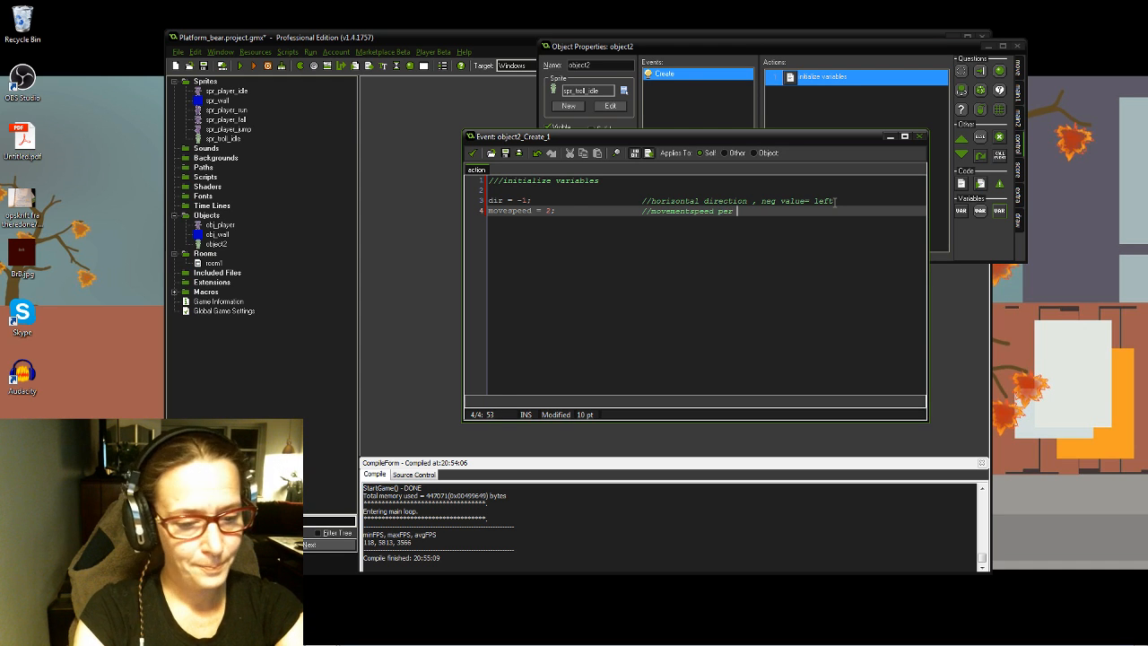
text(step)
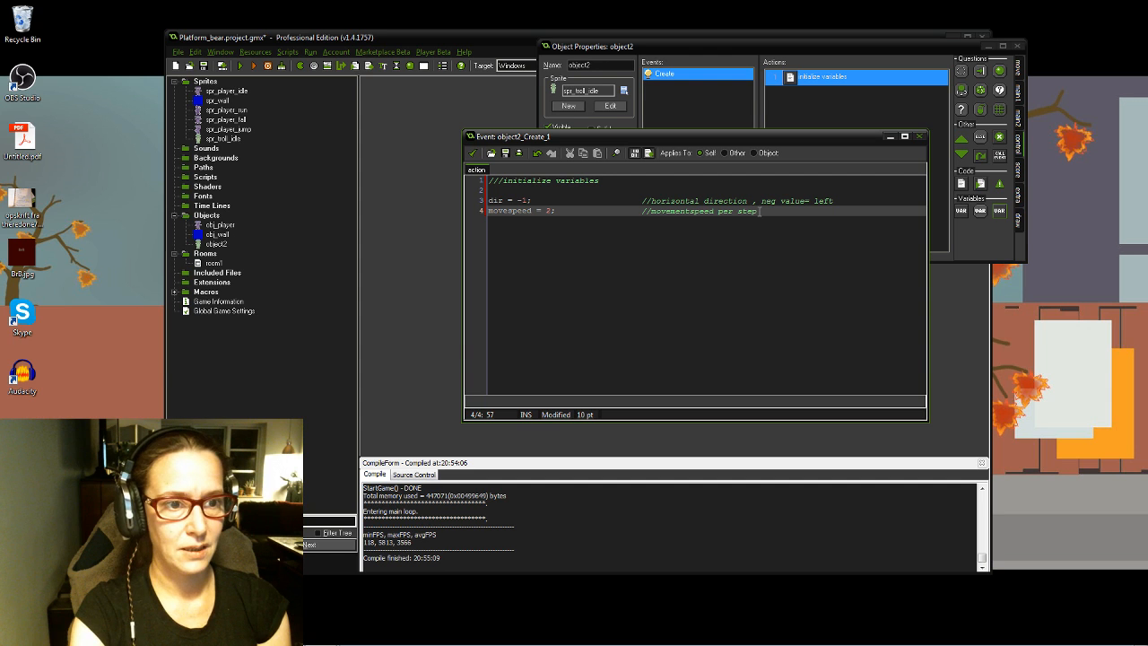
Step: Add the line "grav = 0.2;" below the movespeed assignment
click(517, 211)
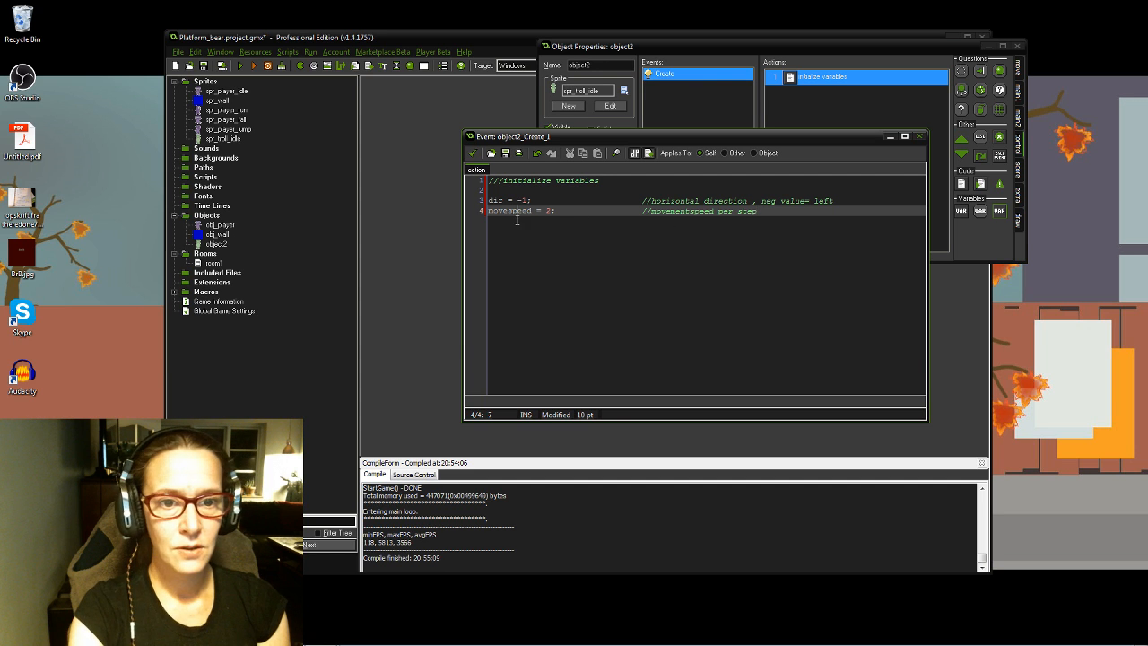
click(771, 216)
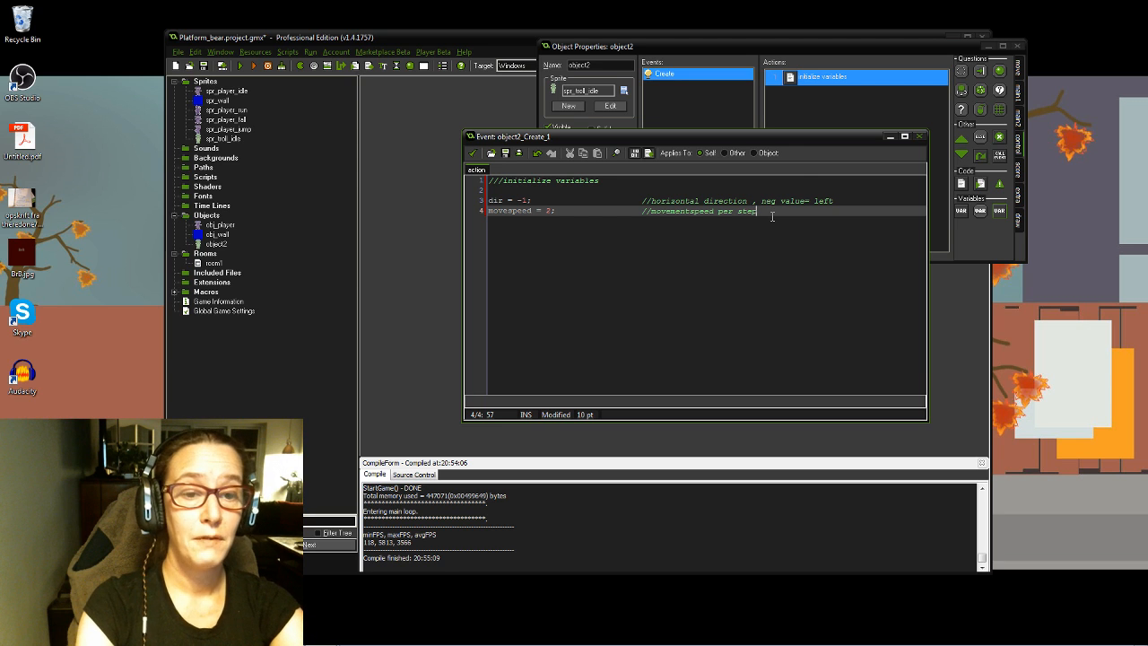
key(Return)
text(grav)
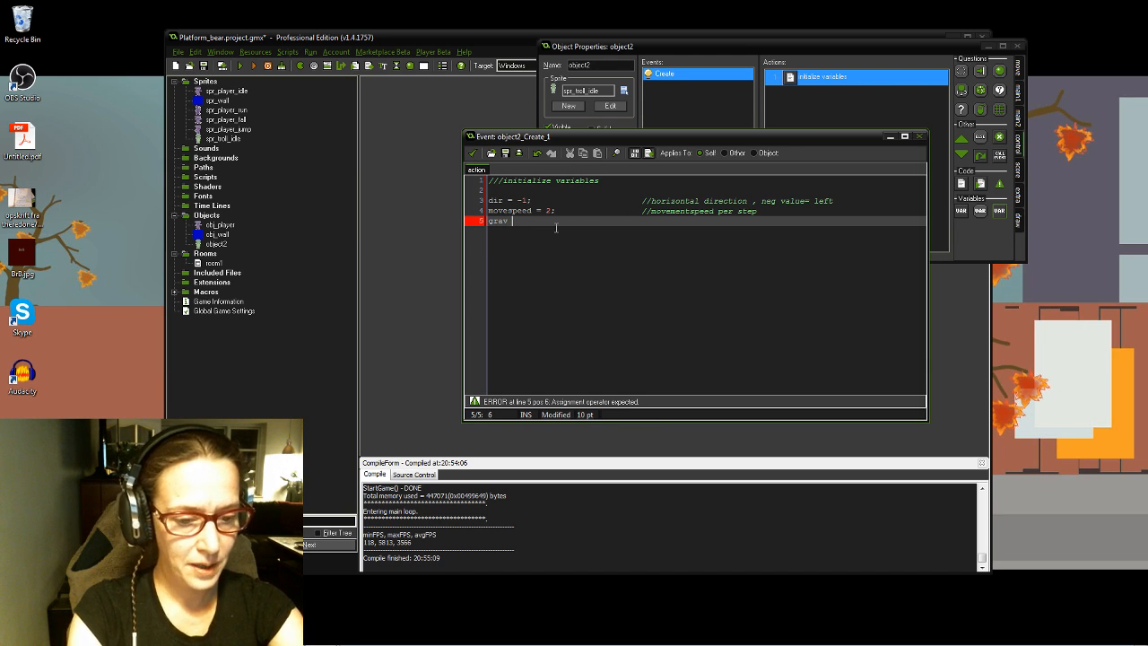
text(= 0)
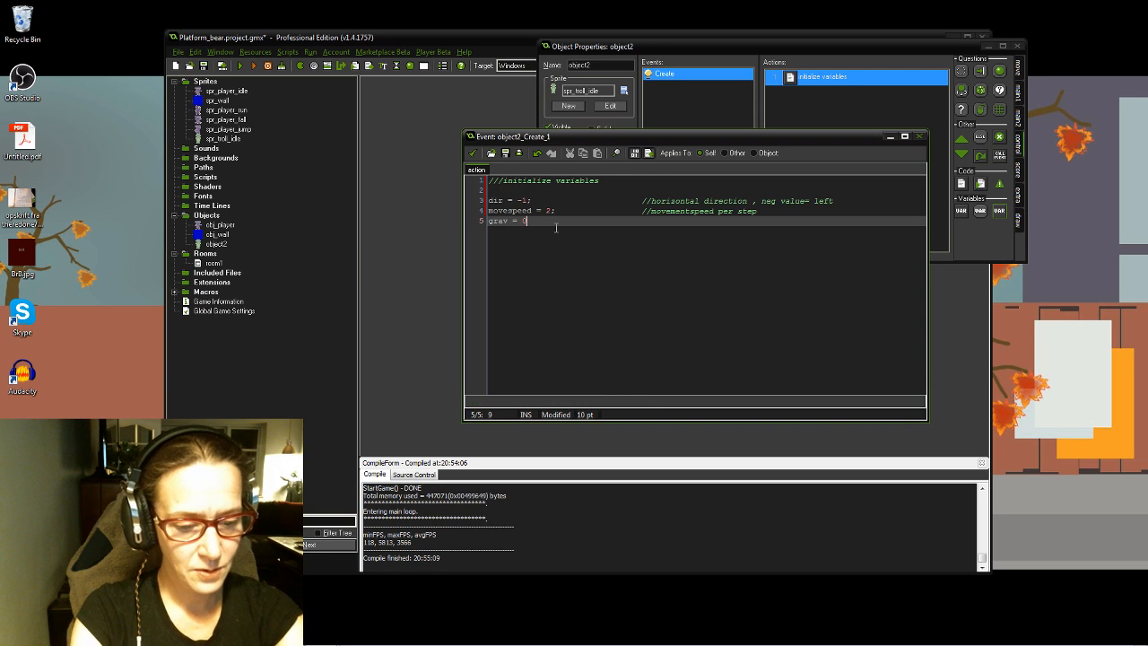
text(.2)
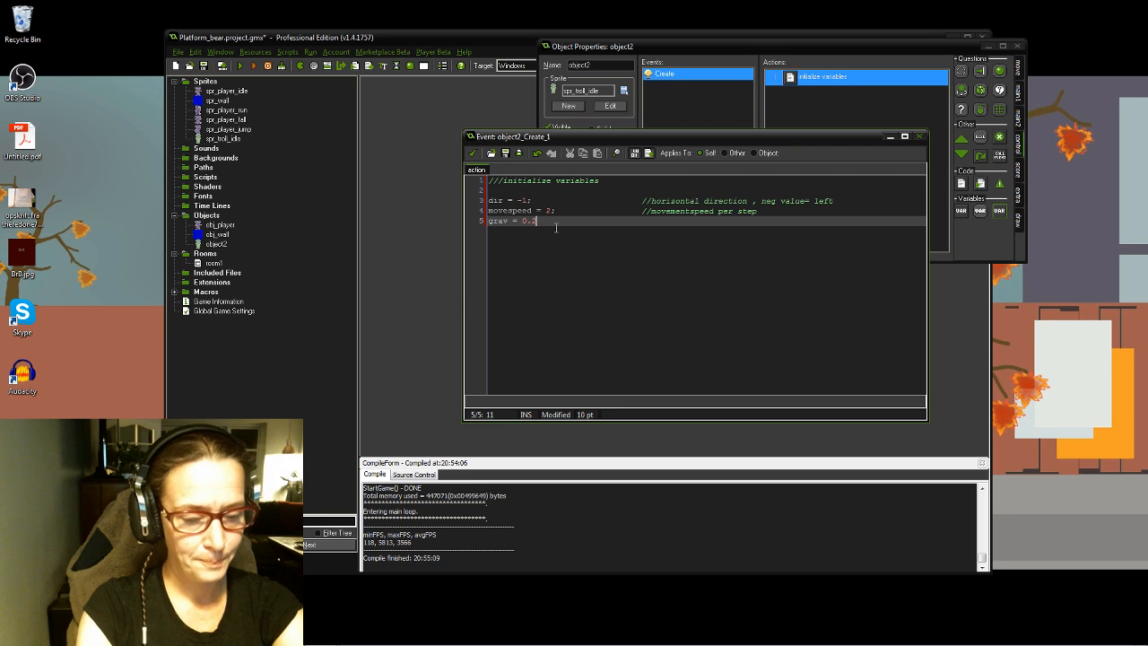
text(;)
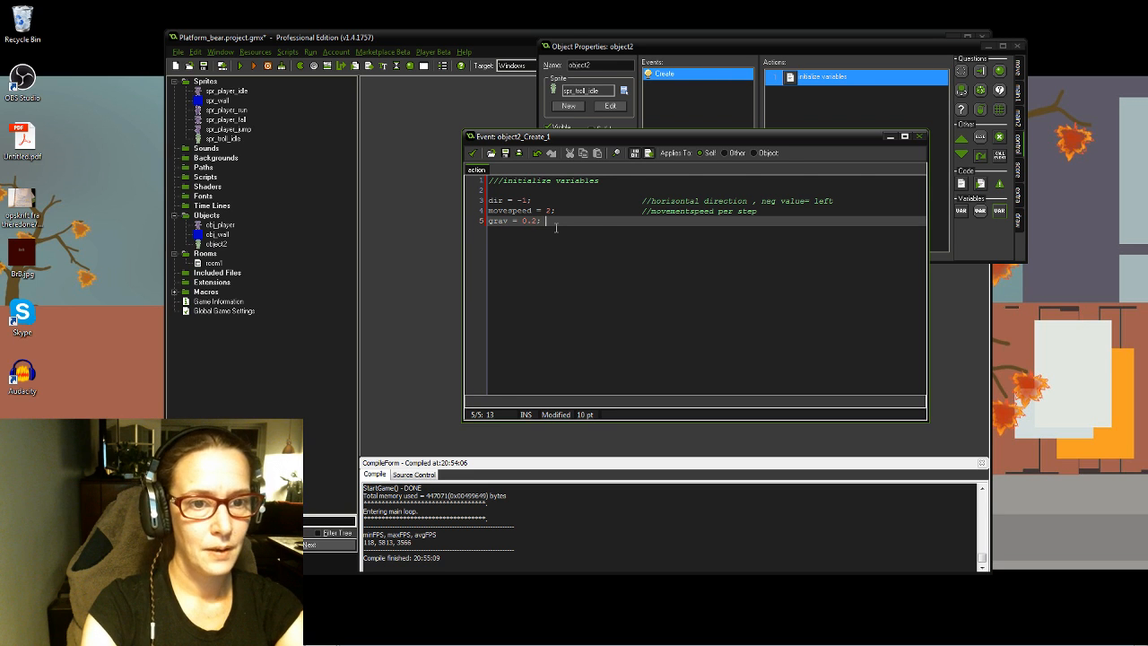
Step: Add the comment "//gravity value" on the grav line, aligned with the comments above it
key(Tab)
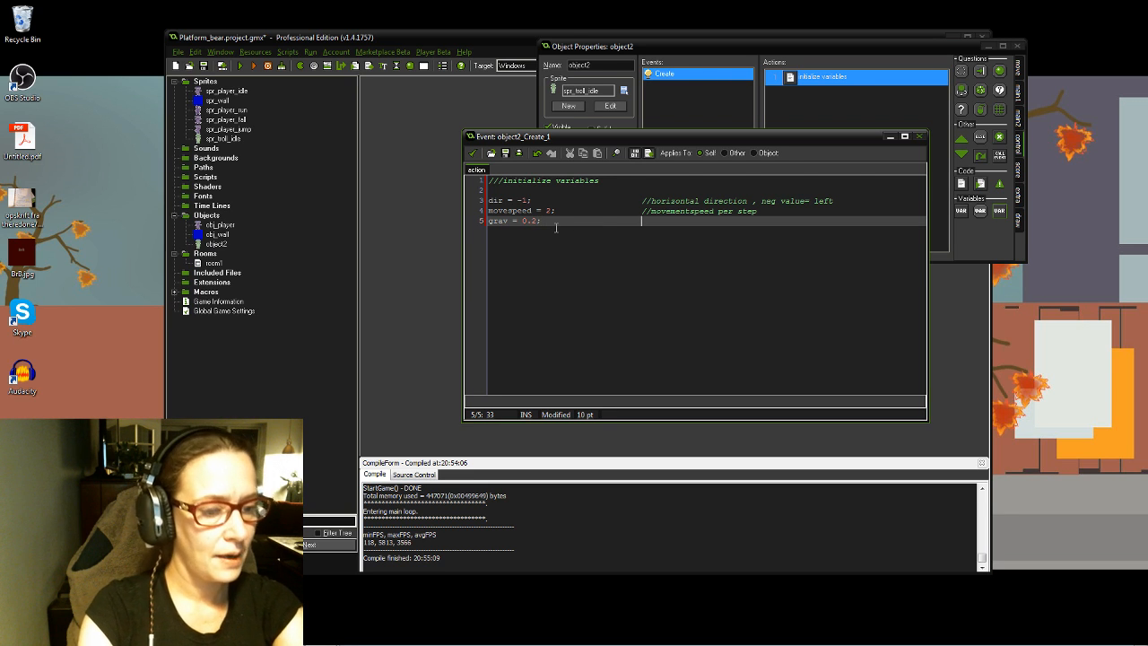
text(/)
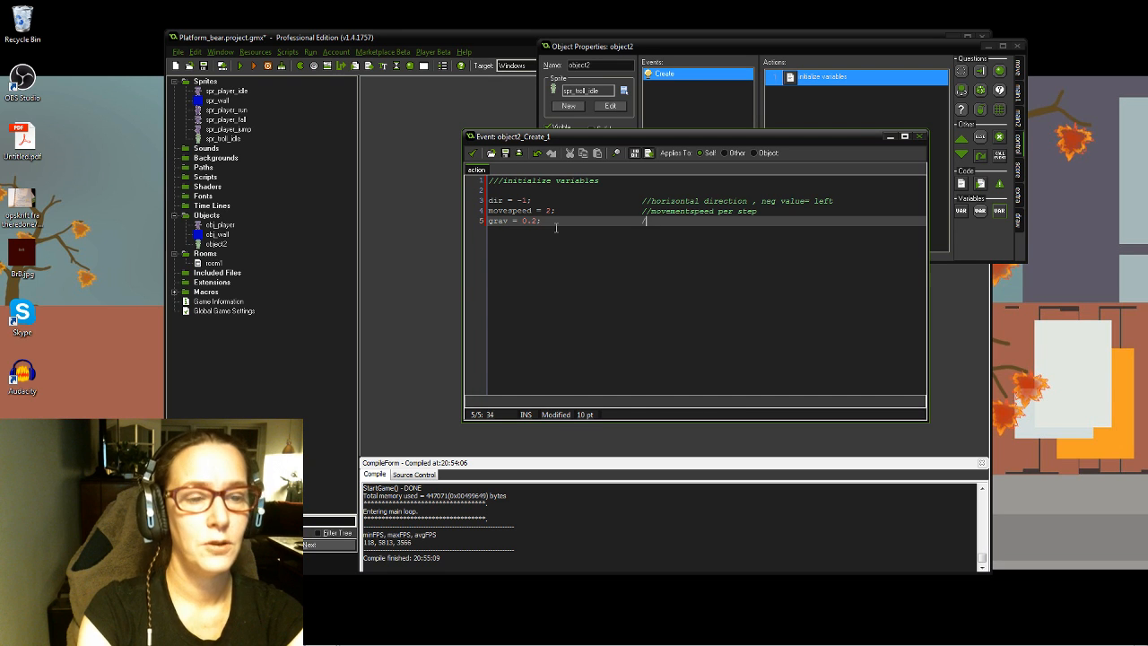
text(/grav)
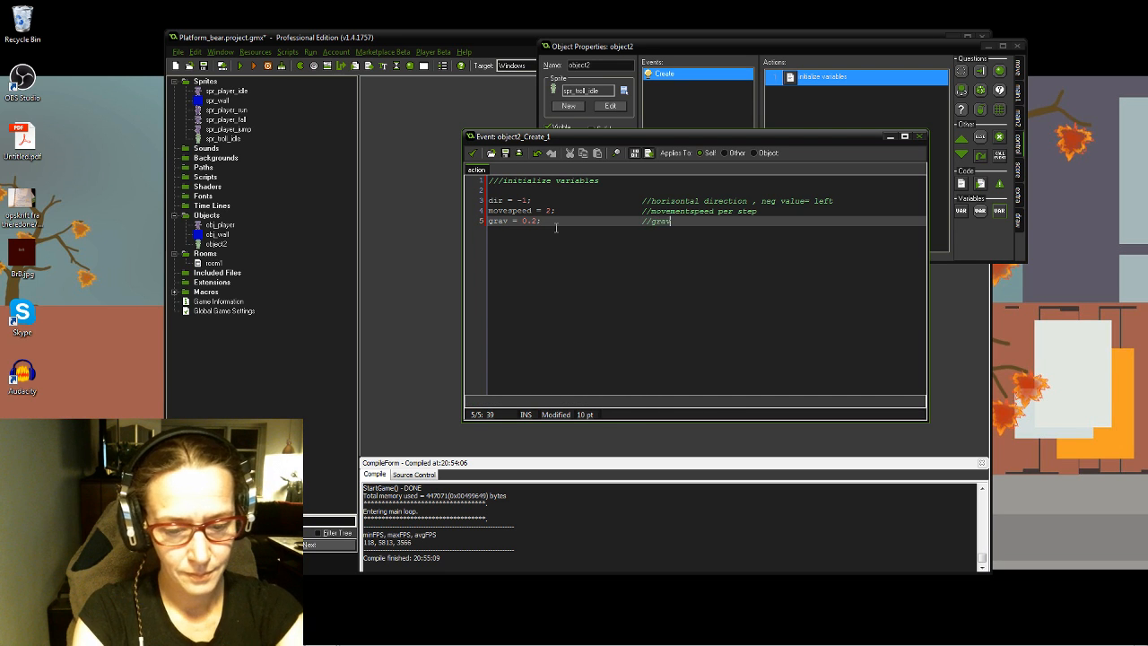
text(ity va)
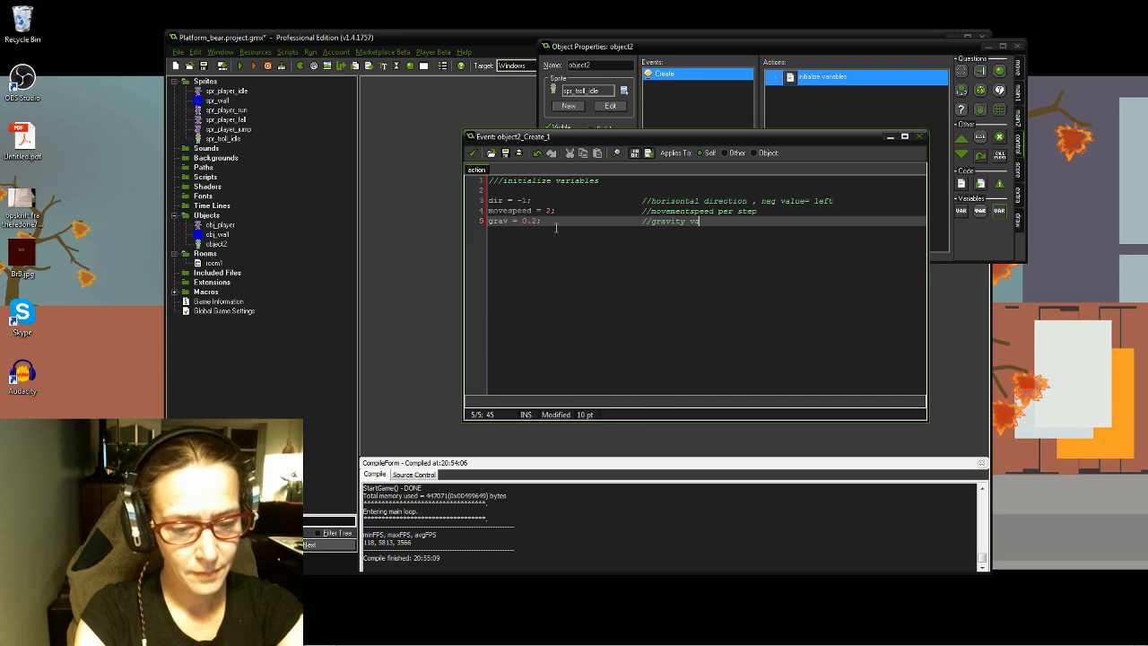
text(lue)
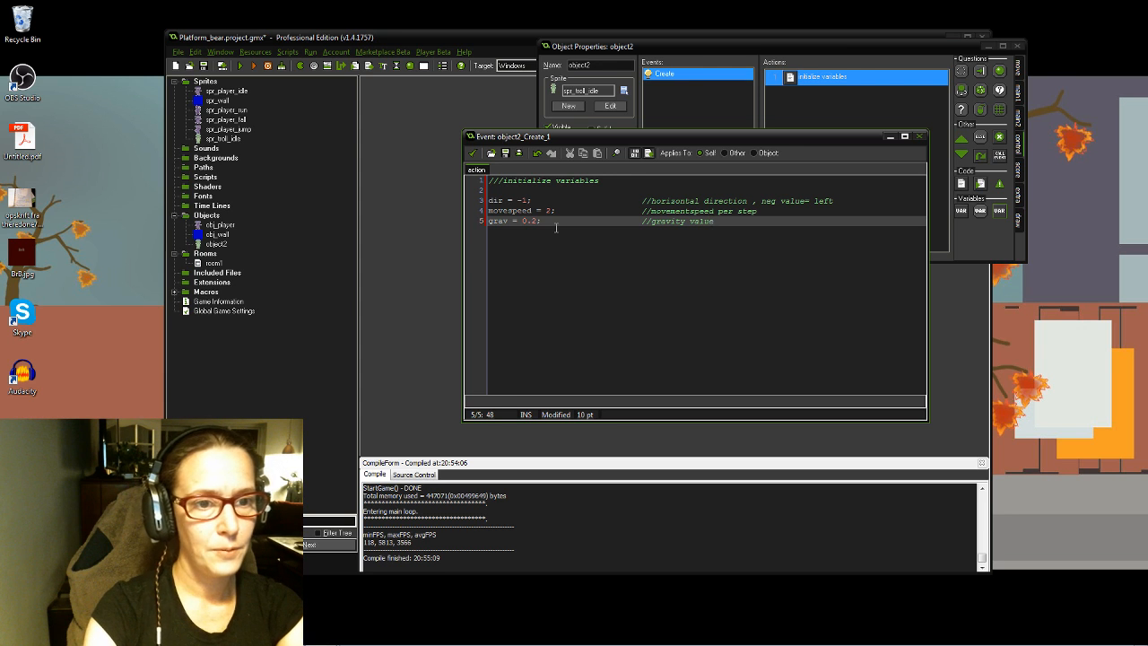
Step: Add the line "hsp = 0;" below the grav assignment
key(Return)
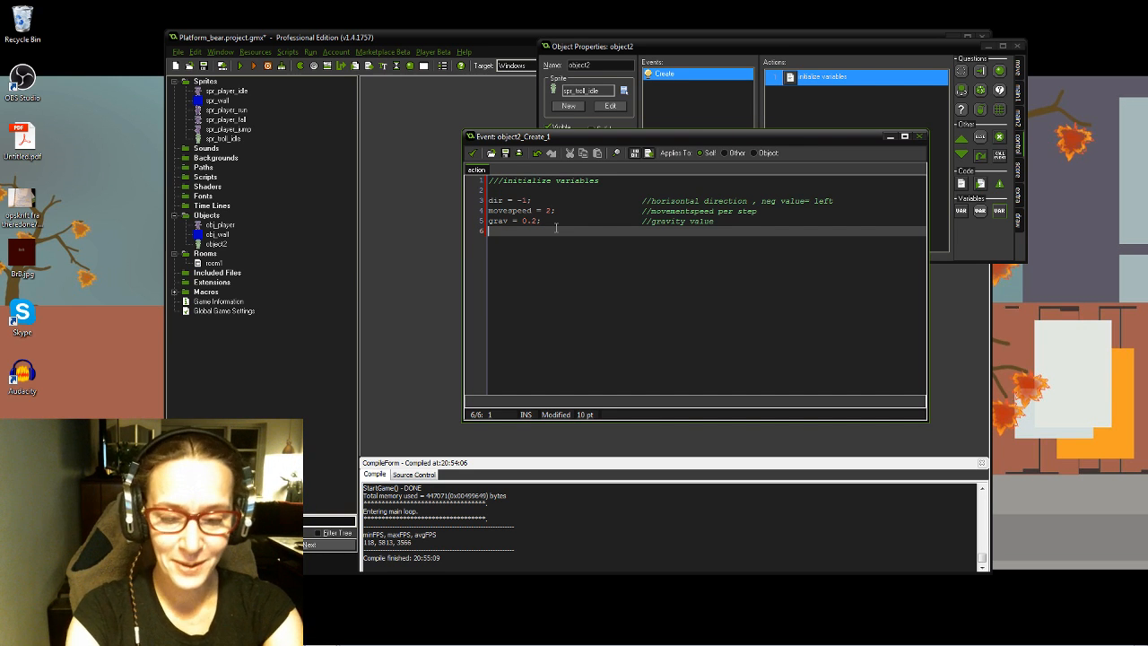
text(h)
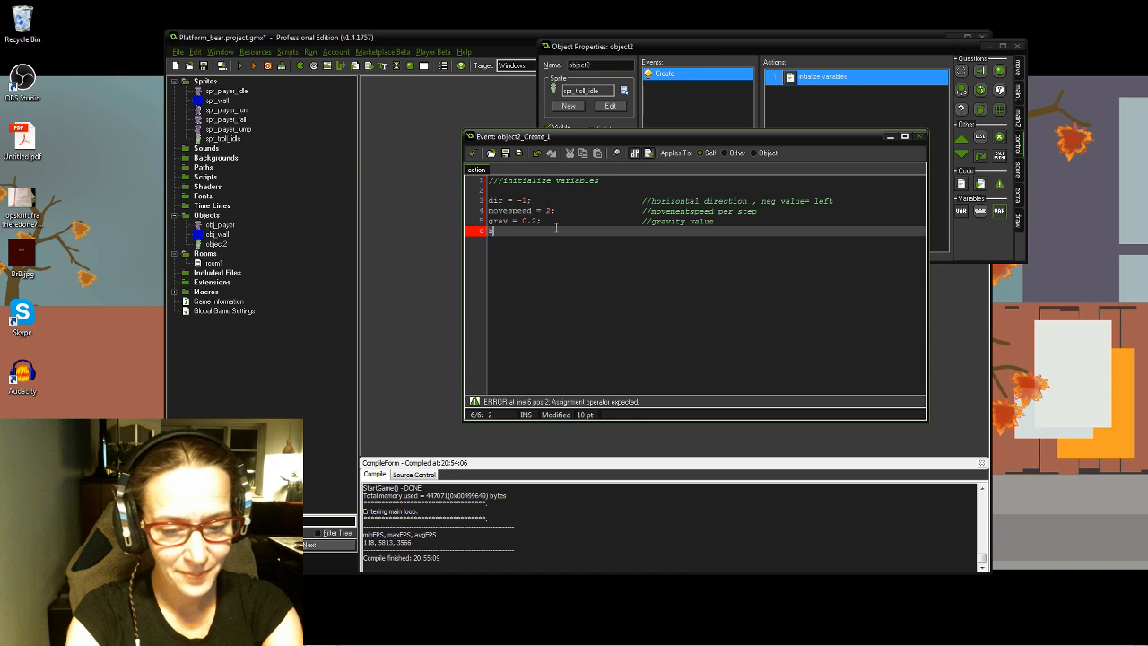
text(sp)
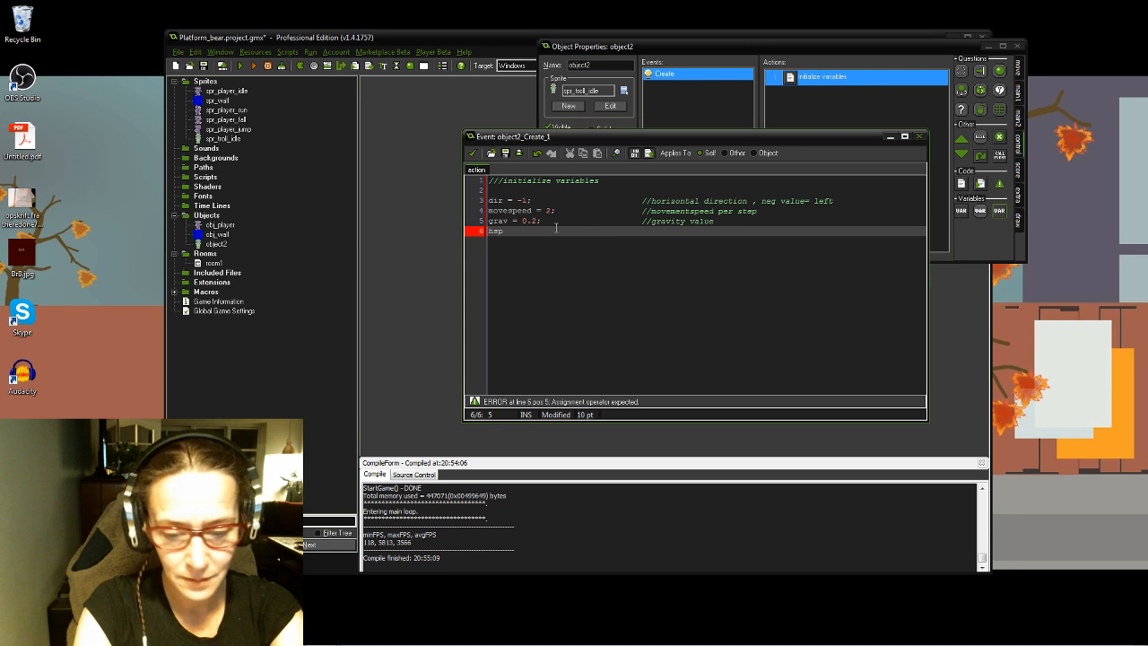
text( =)
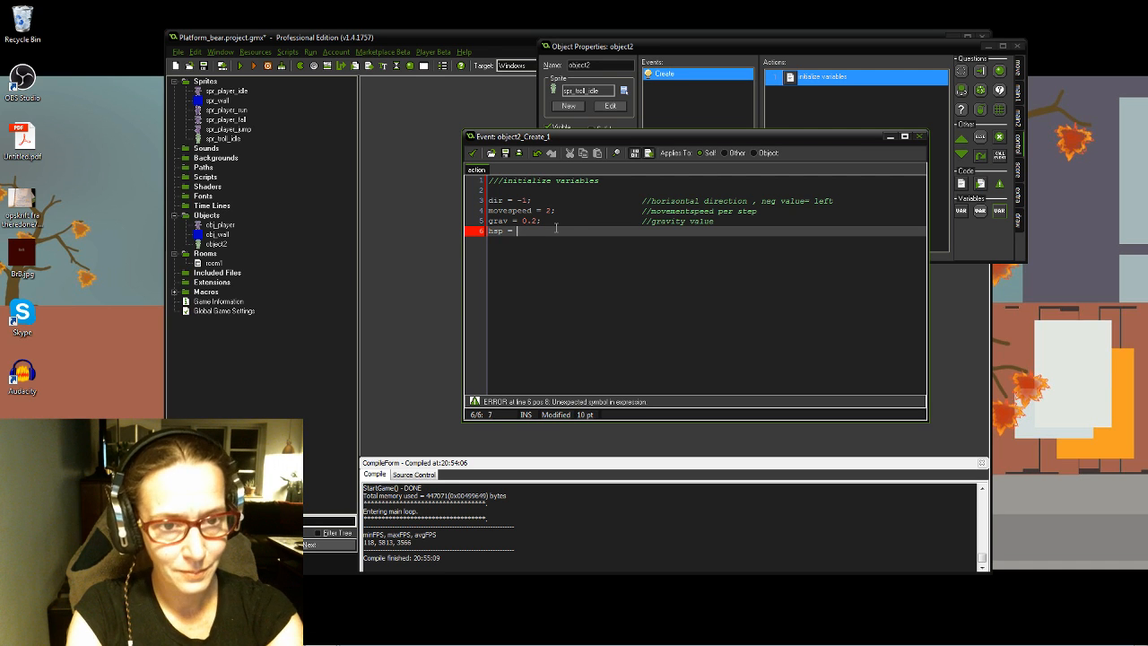
text(0;)
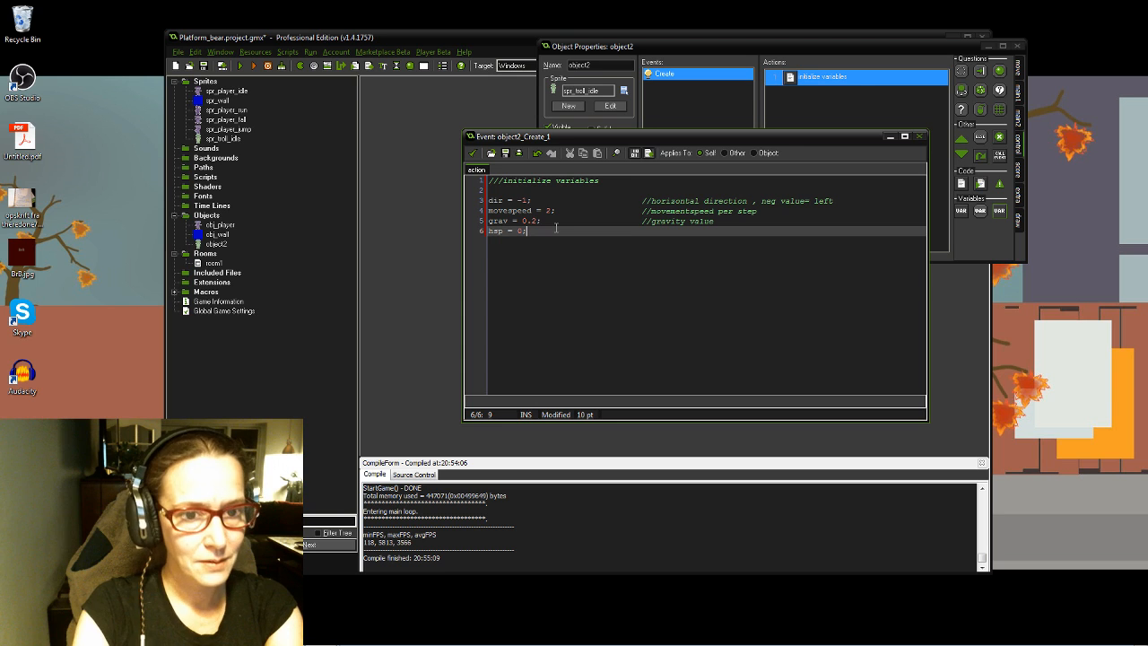
Step: Add the line "vsp = 0;" below the hsp assignment
key(Return)
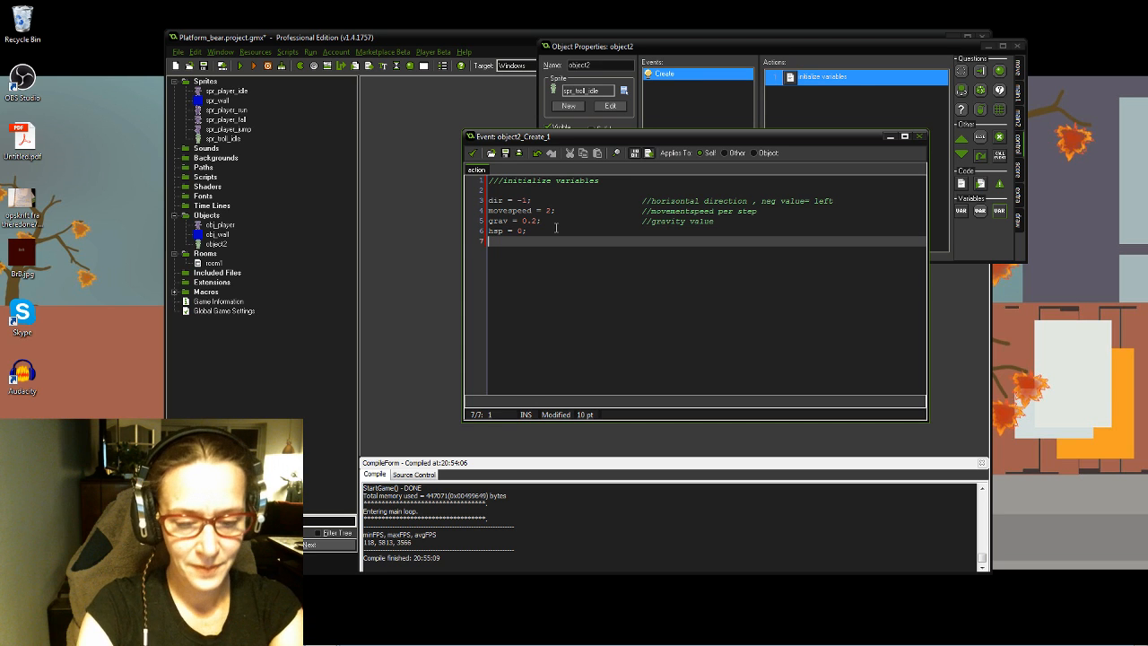
text(vsp )
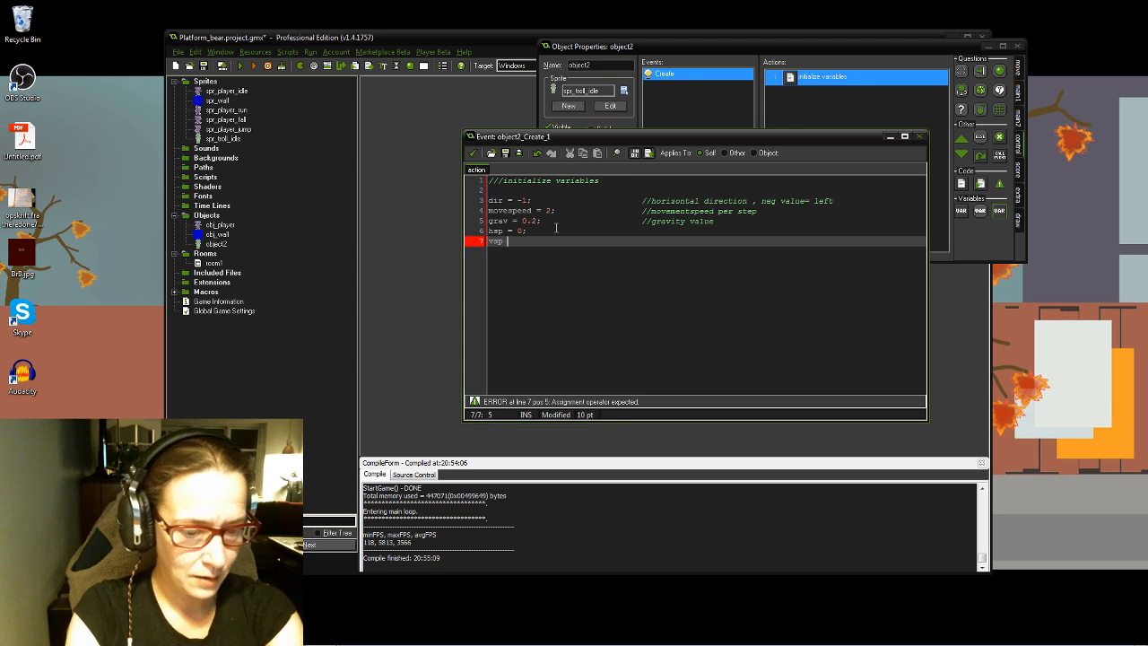
text(=)
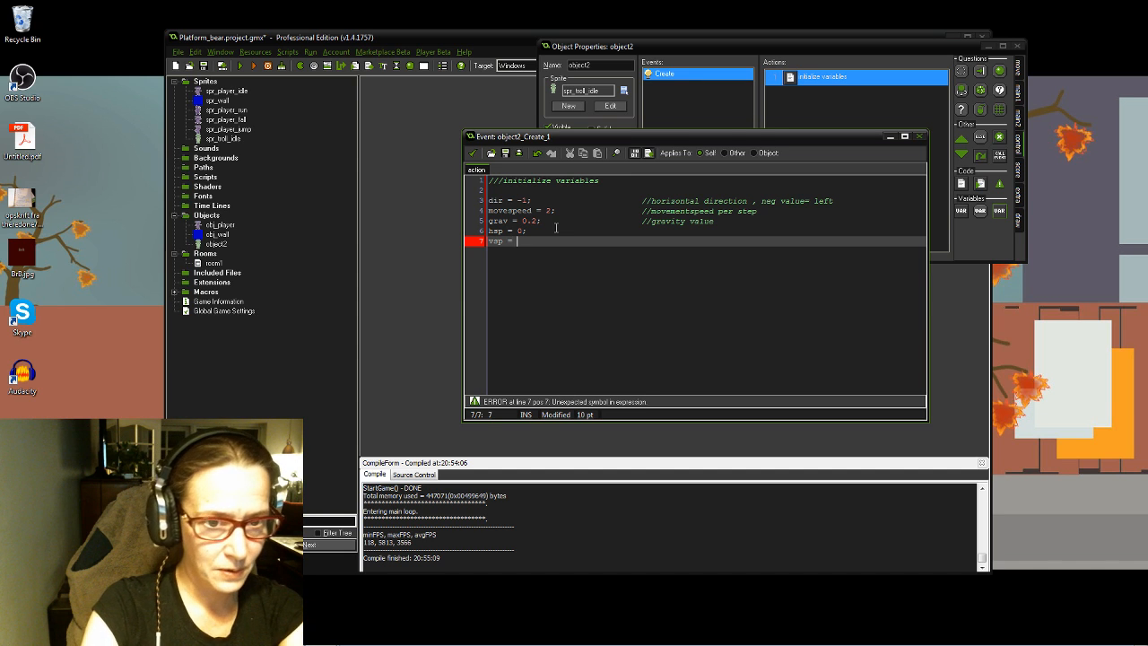
text( 0)
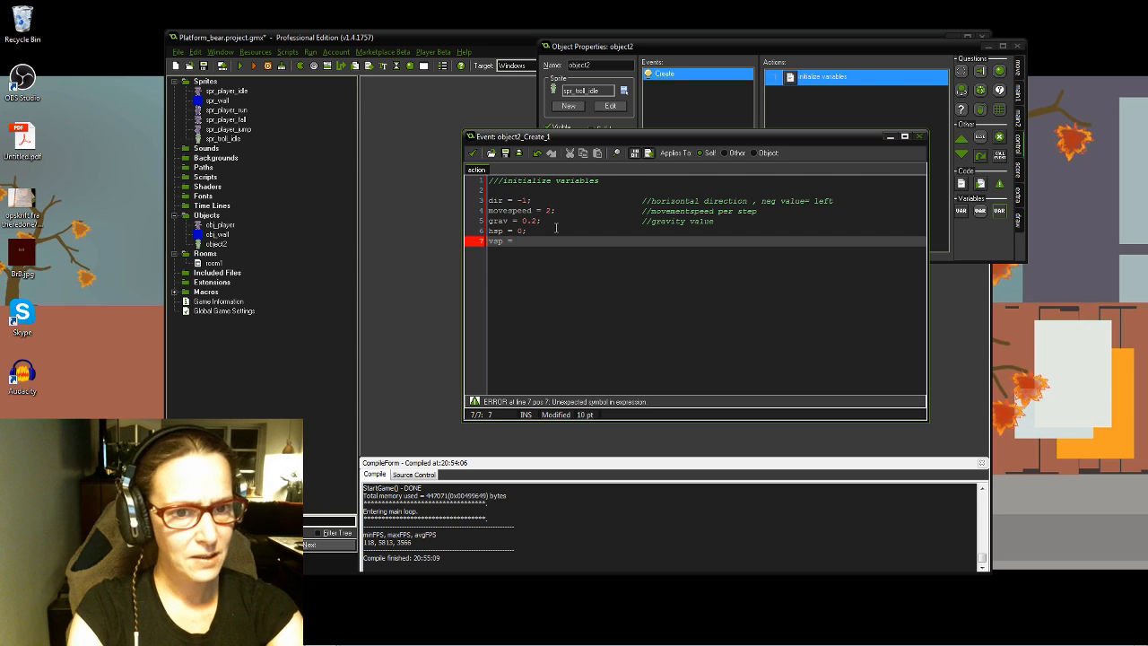
text(0)
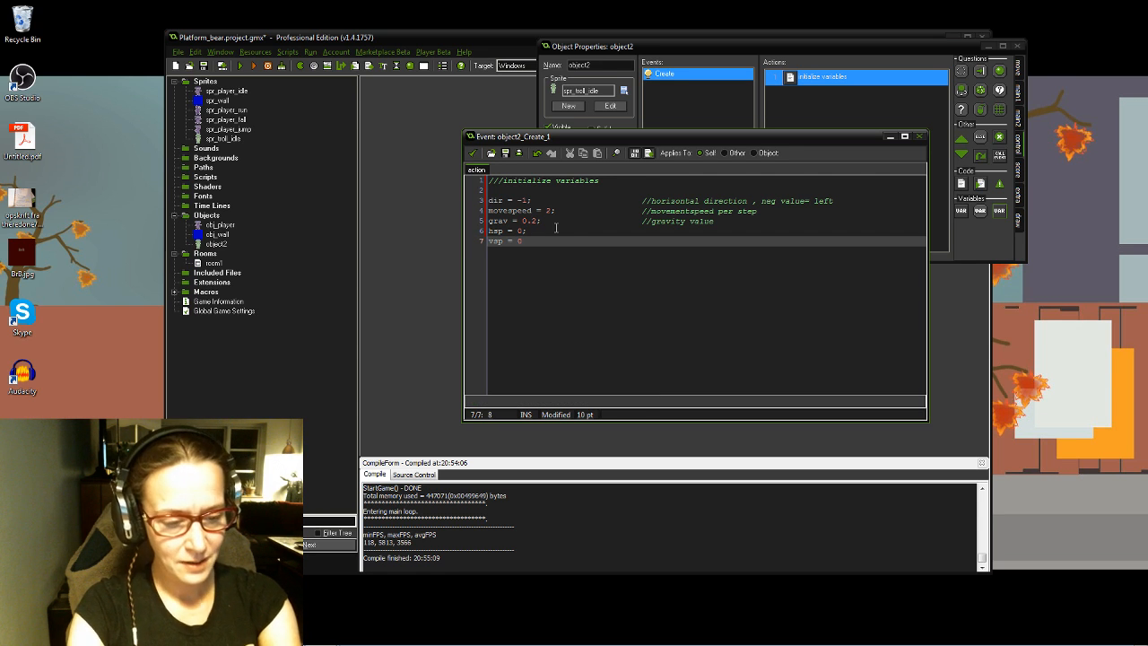
text(;)
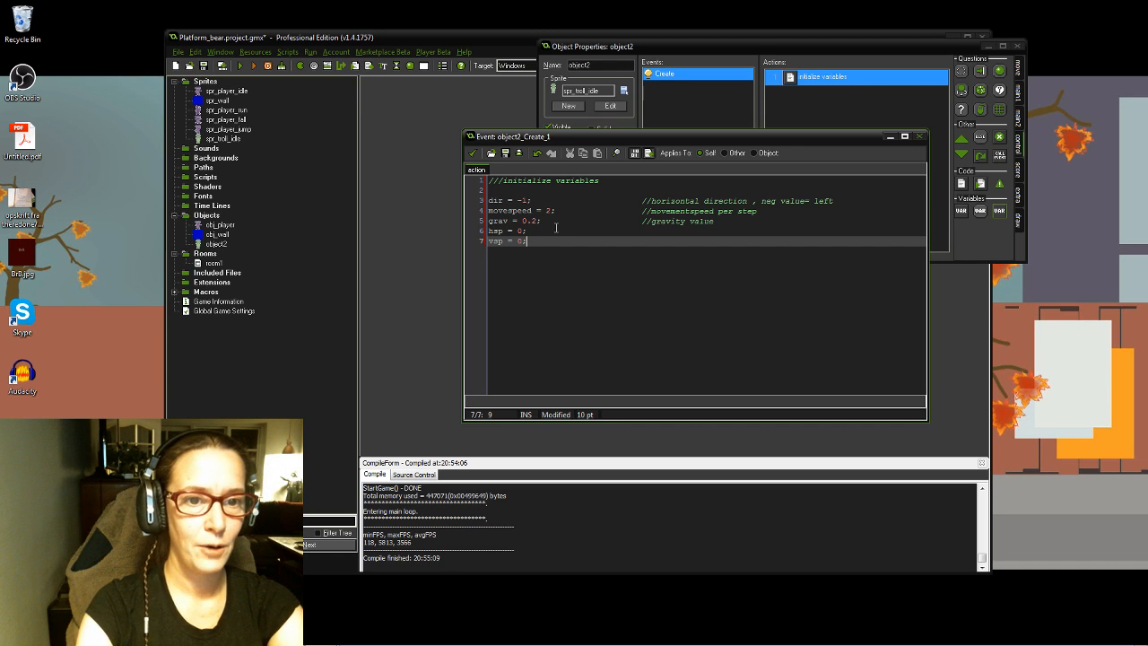
Step: Add the line "fearofheights = 0;" below the vsp assignment
key(Return)
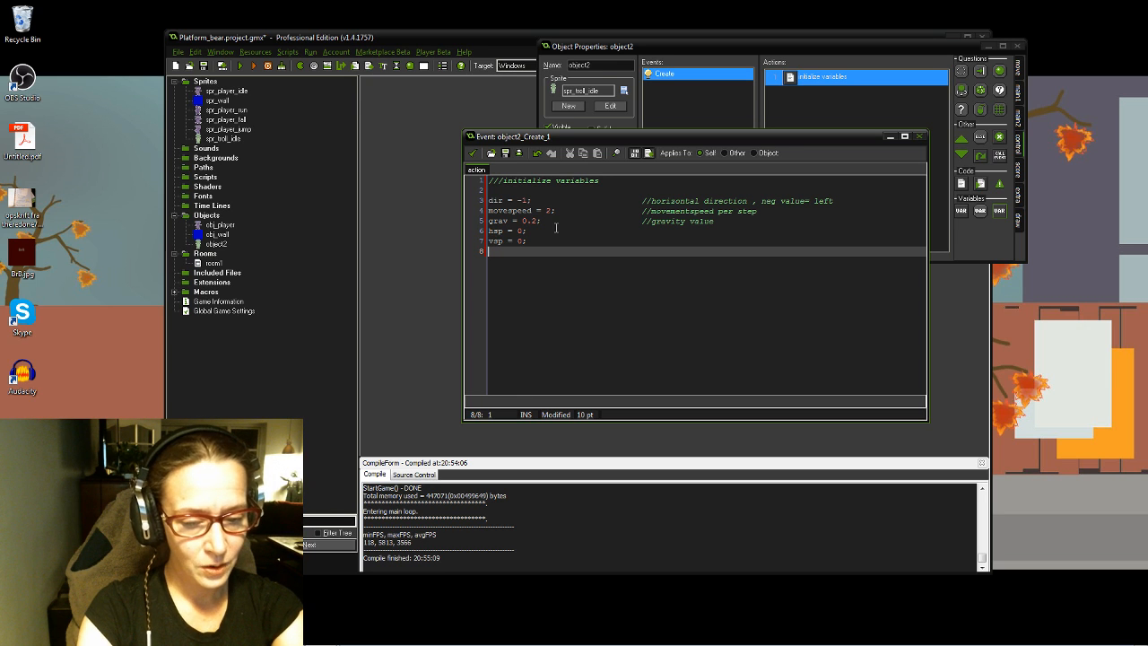
text(f)
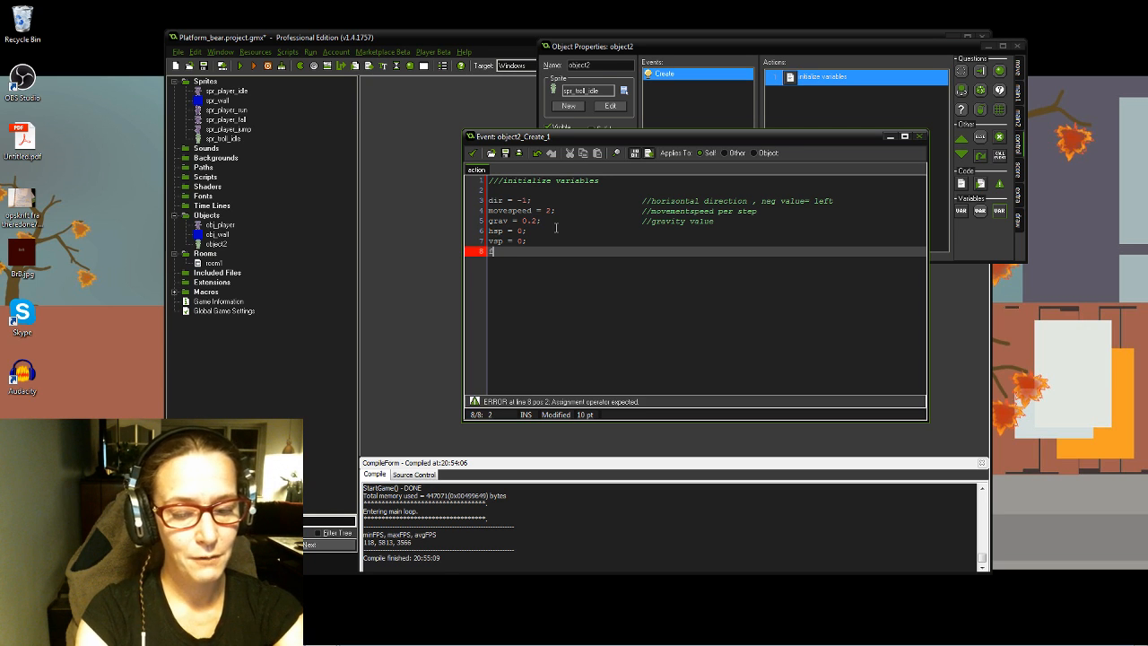
text(acrof)
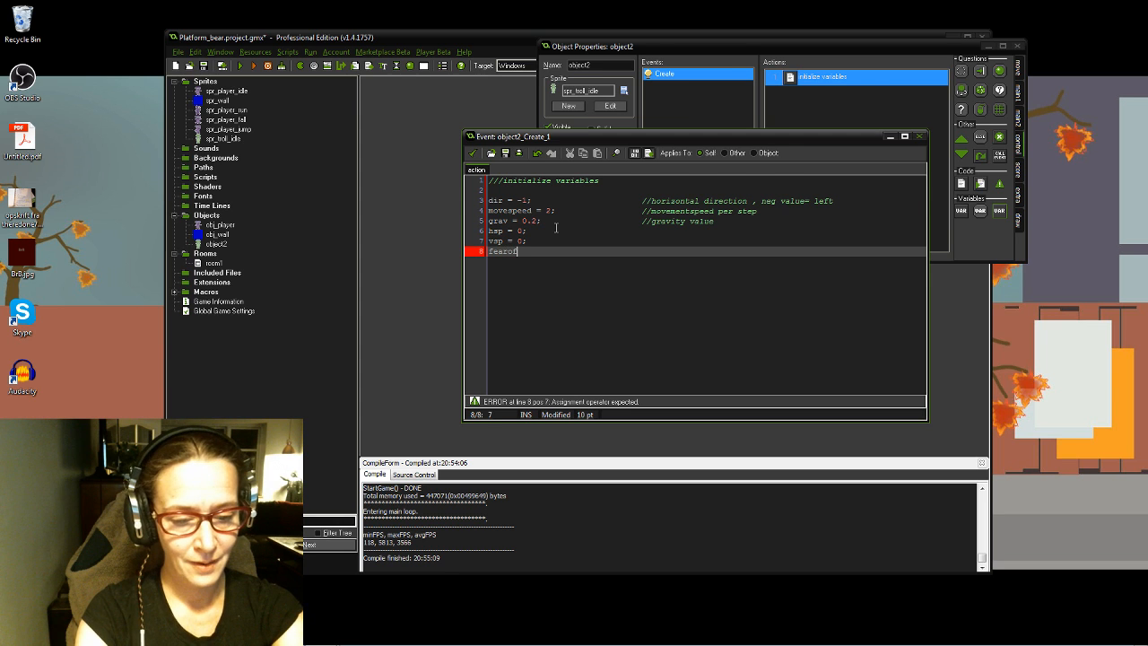
text(teight)
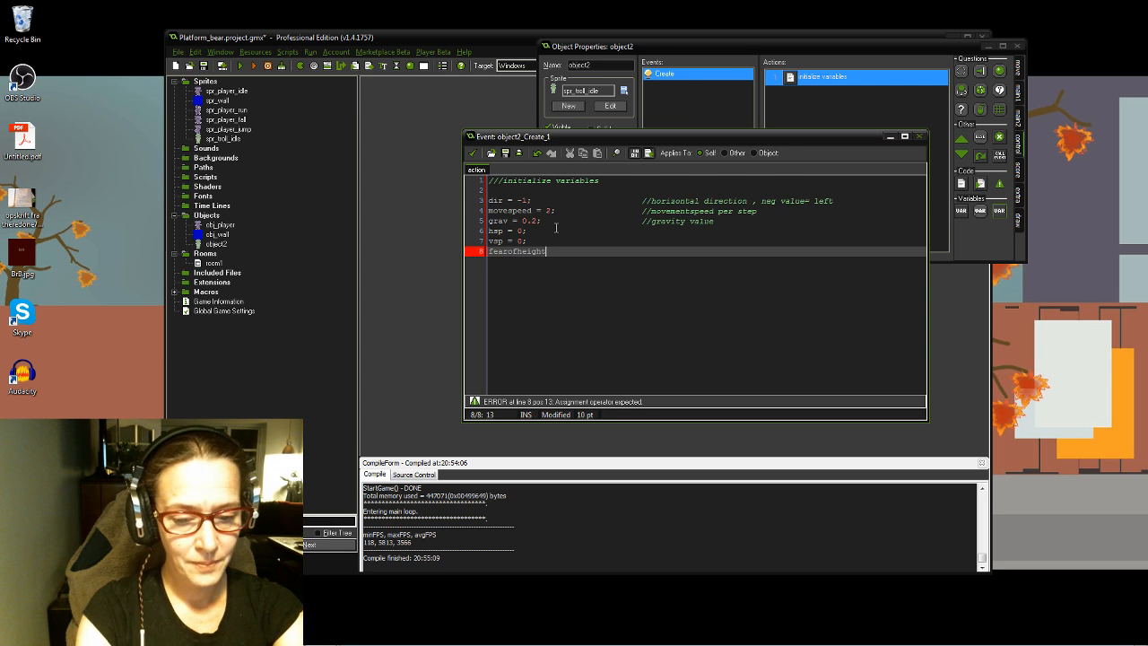
text(s)
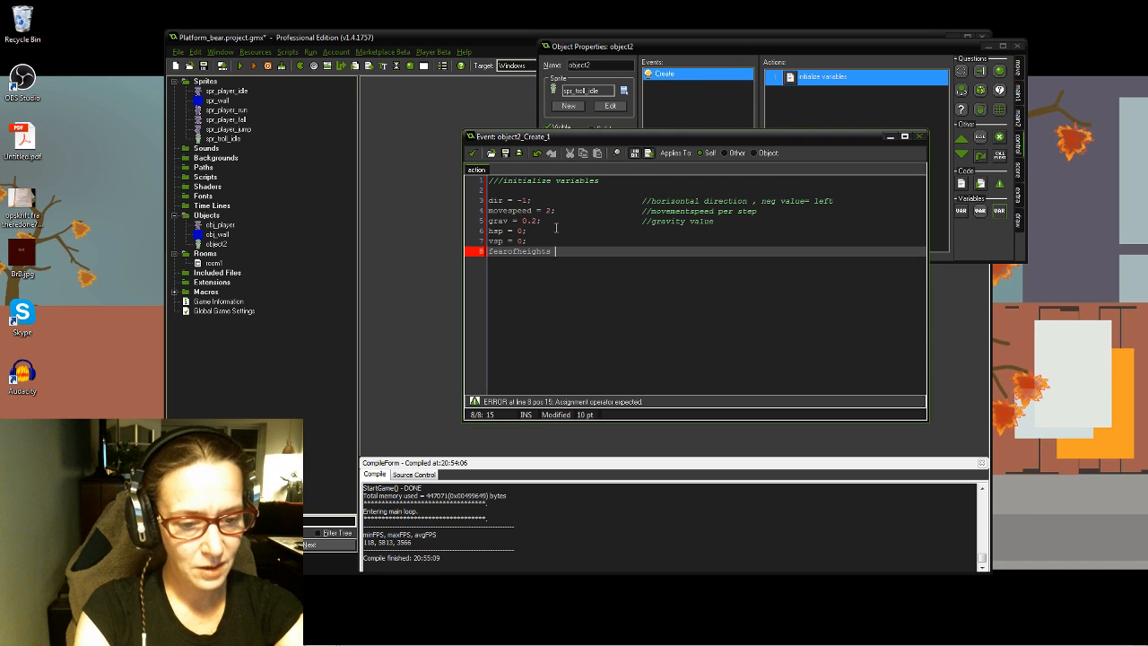
text( =)
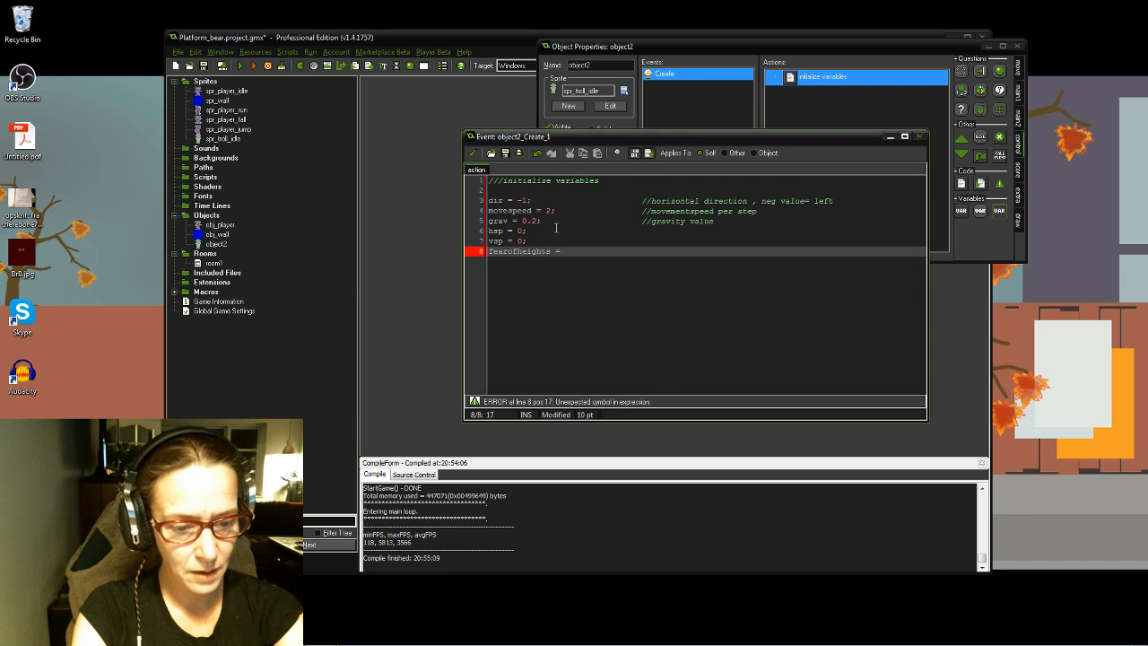
text( 0)
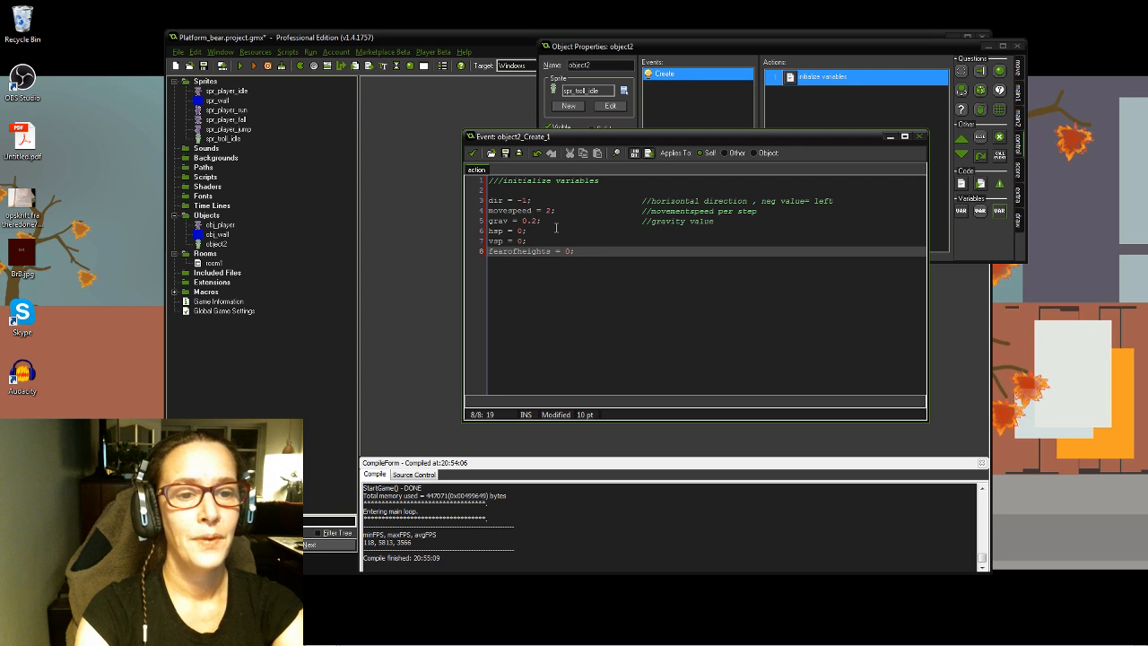
Step: Add the aligned comment "//am i afraid of heights 0 = no 1 = yes" to the fearofheights line and save the Create code
text(;      )
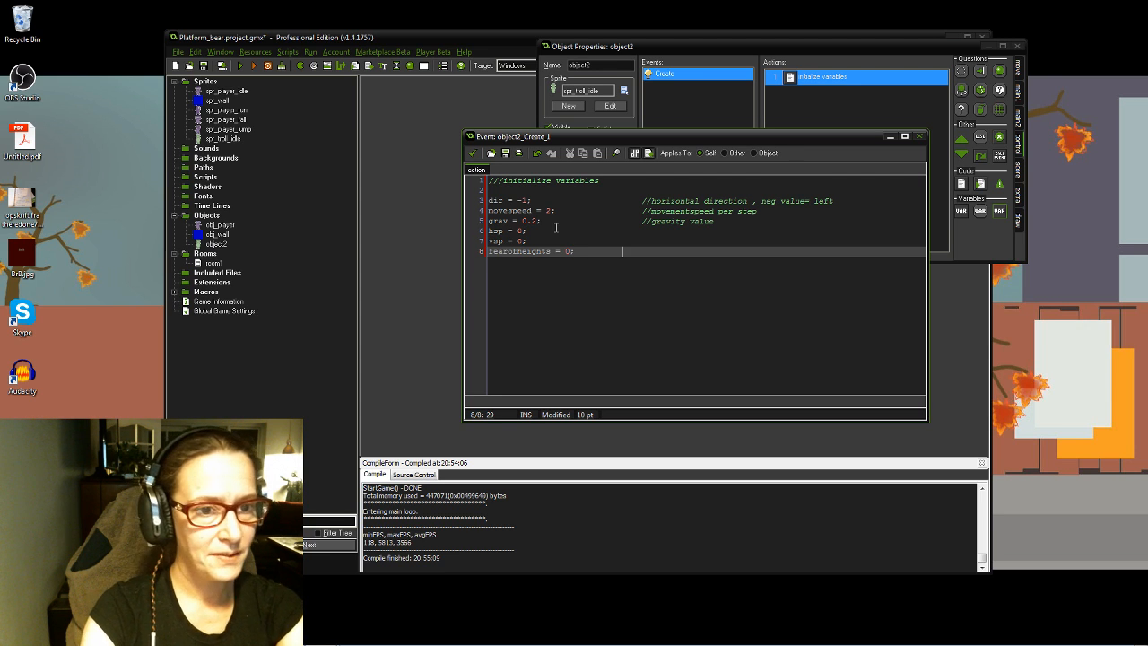
text(    //)
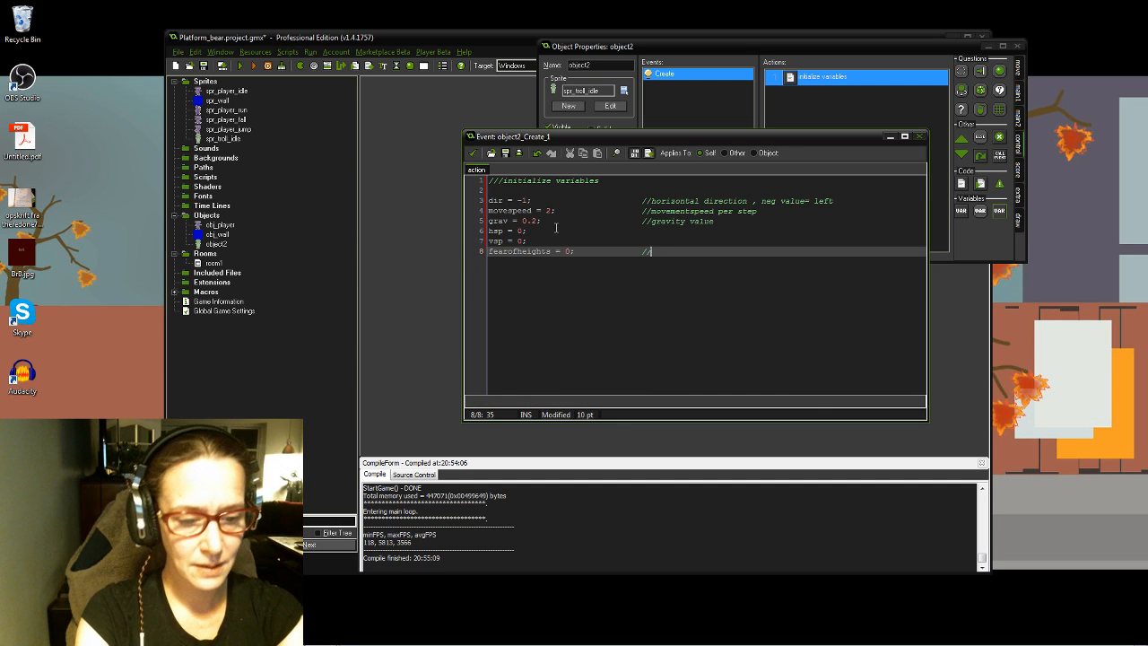
text(am i )
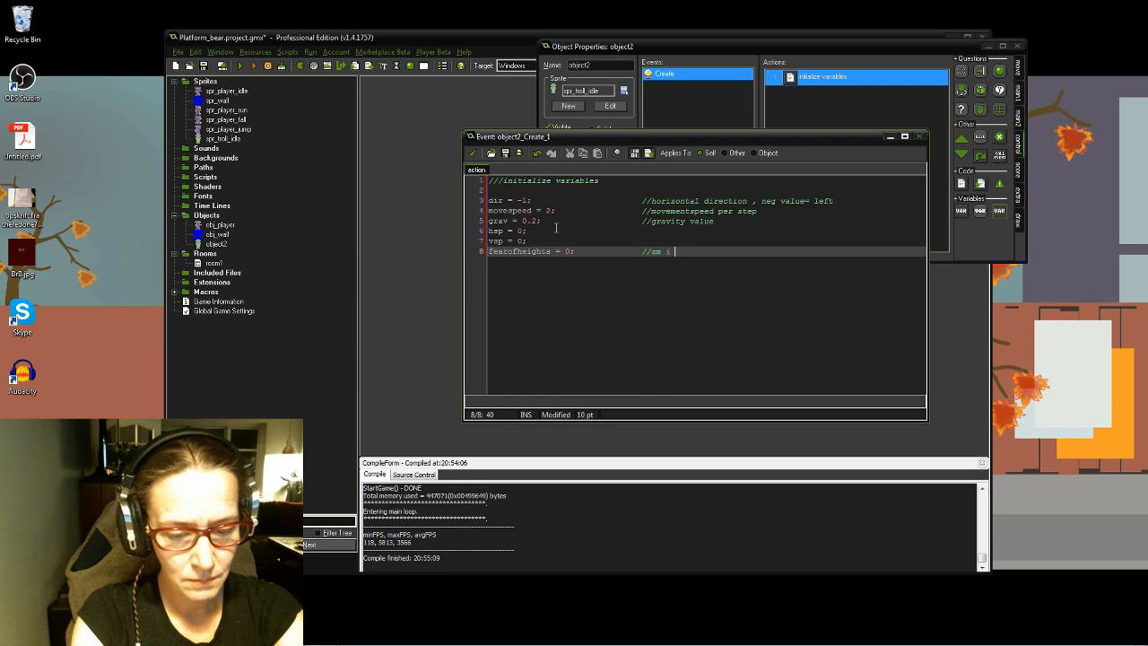
text(afraid)
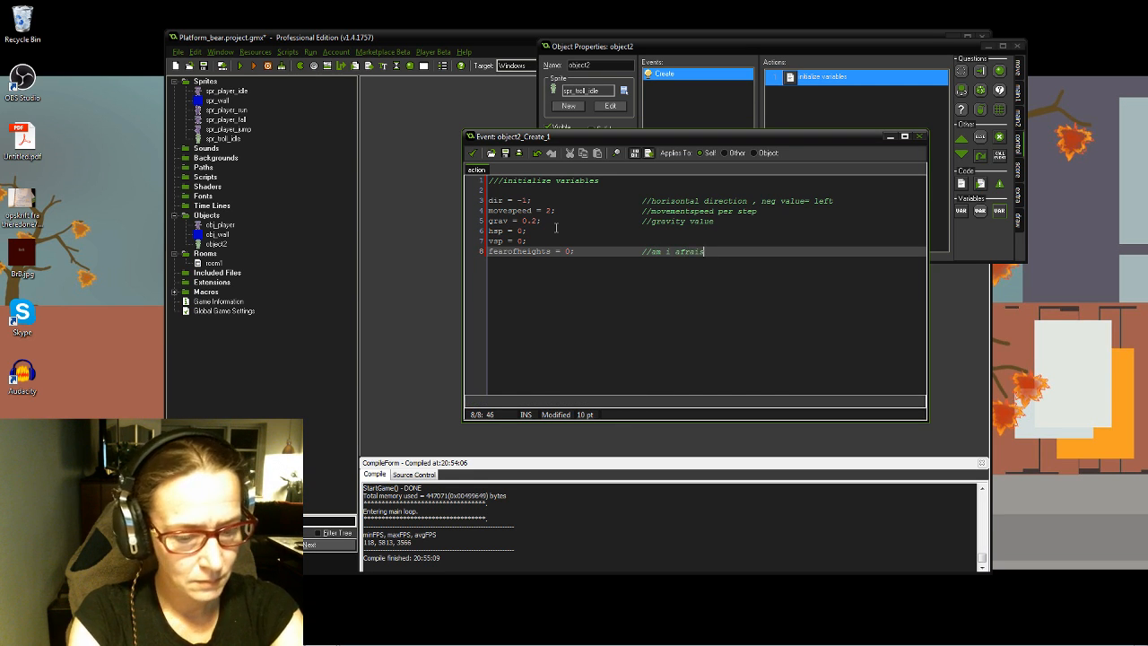
text( o heights)
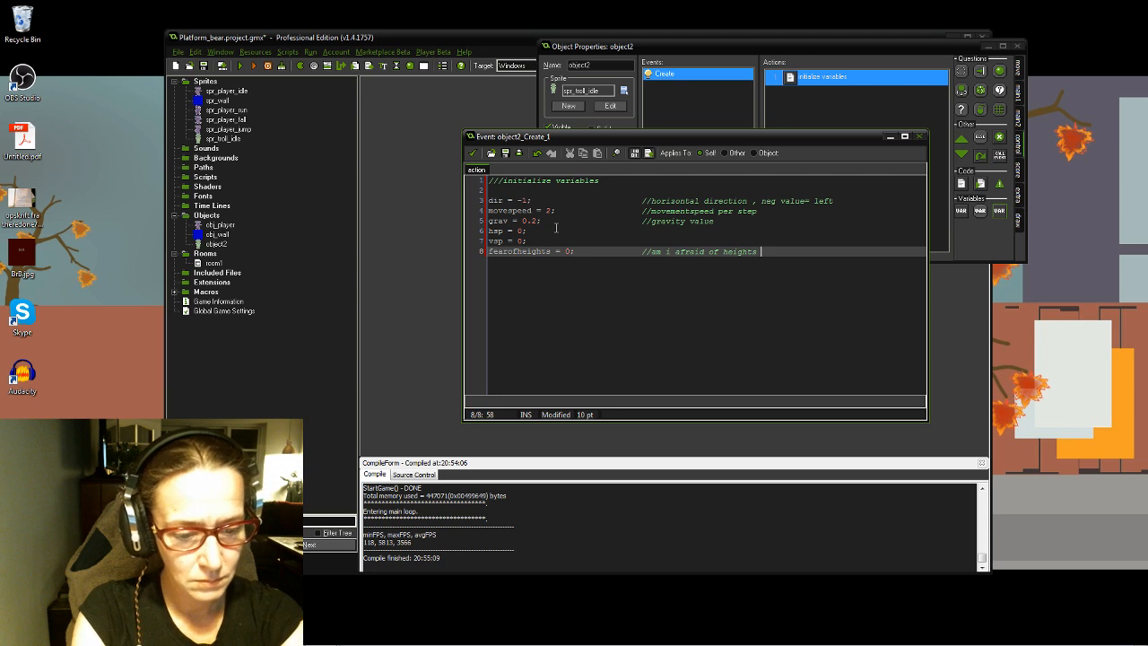
text(()
text( = )
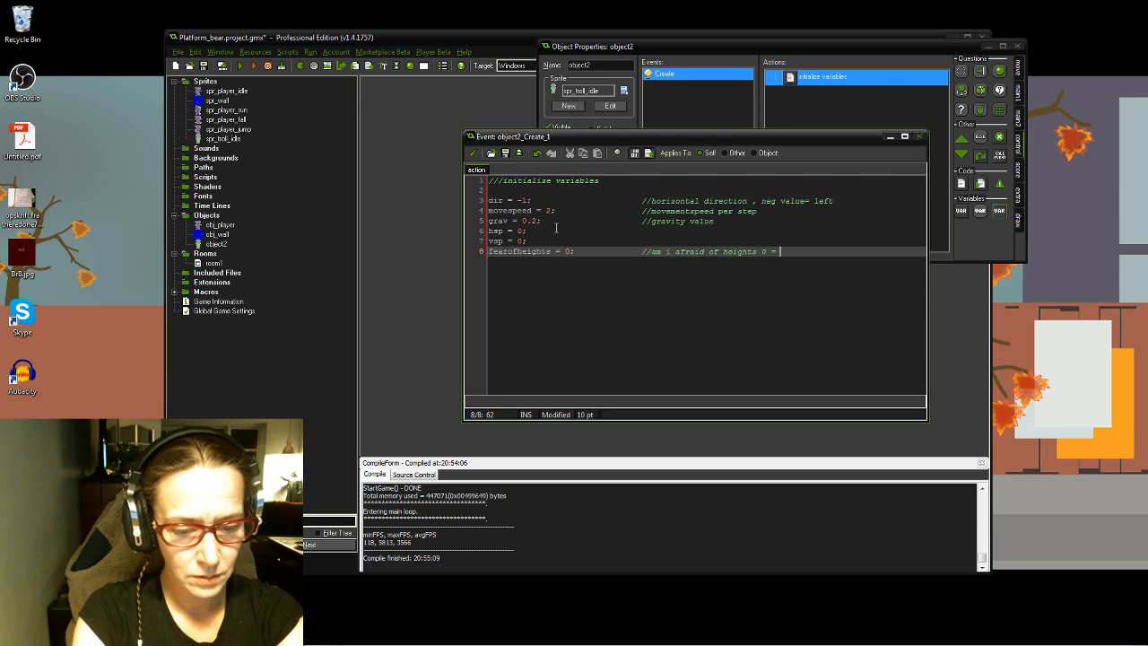
text(no)
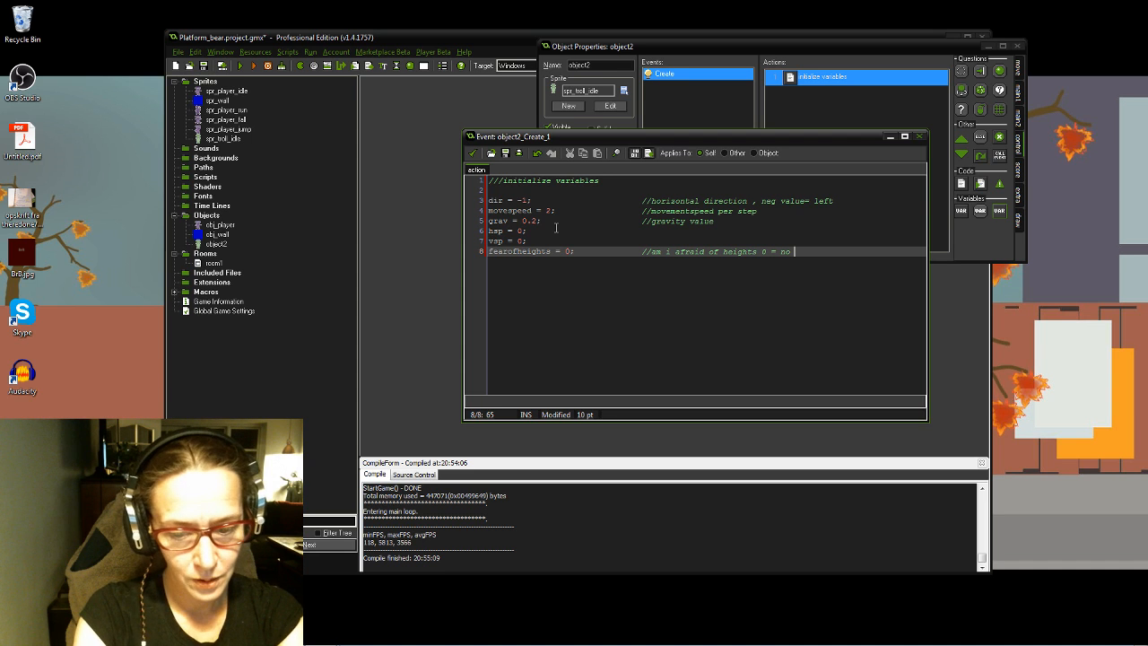
text( 1 = yes)
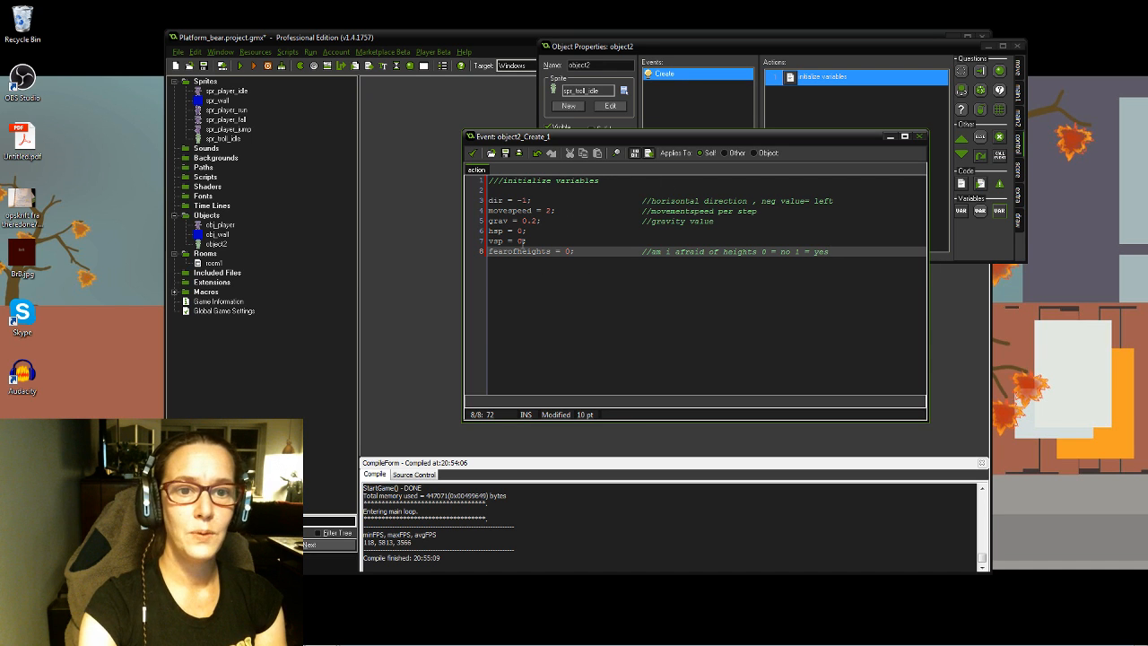
click(472, 154)
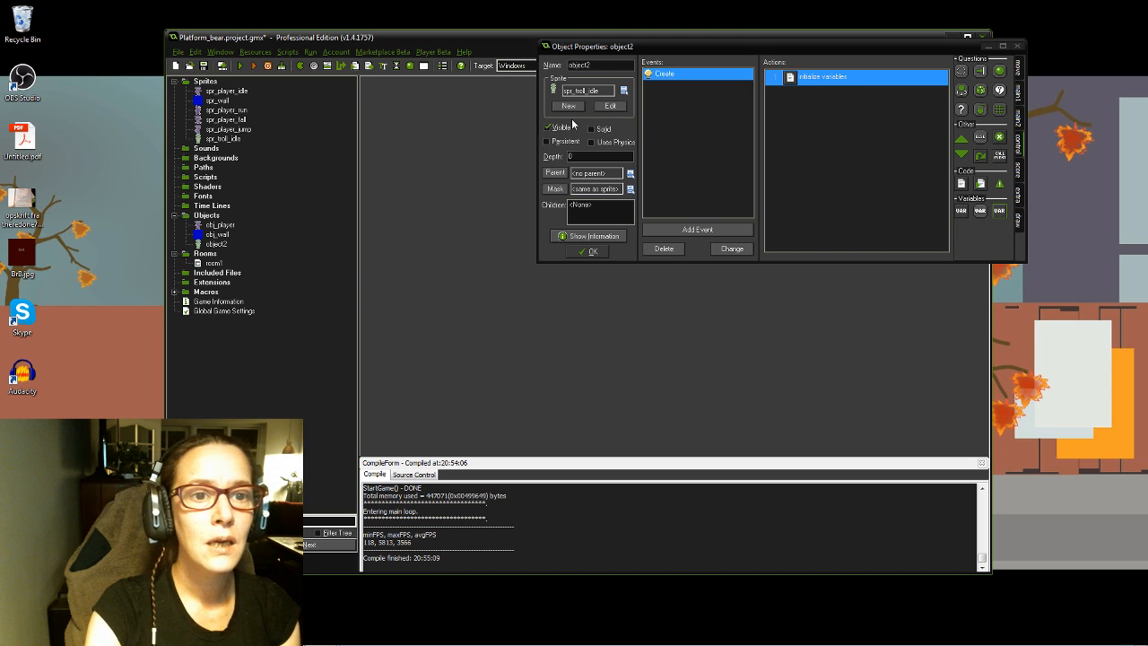
Step: Add a regular Step event to the troll object and give it an Execute Code action
click(704, 229)
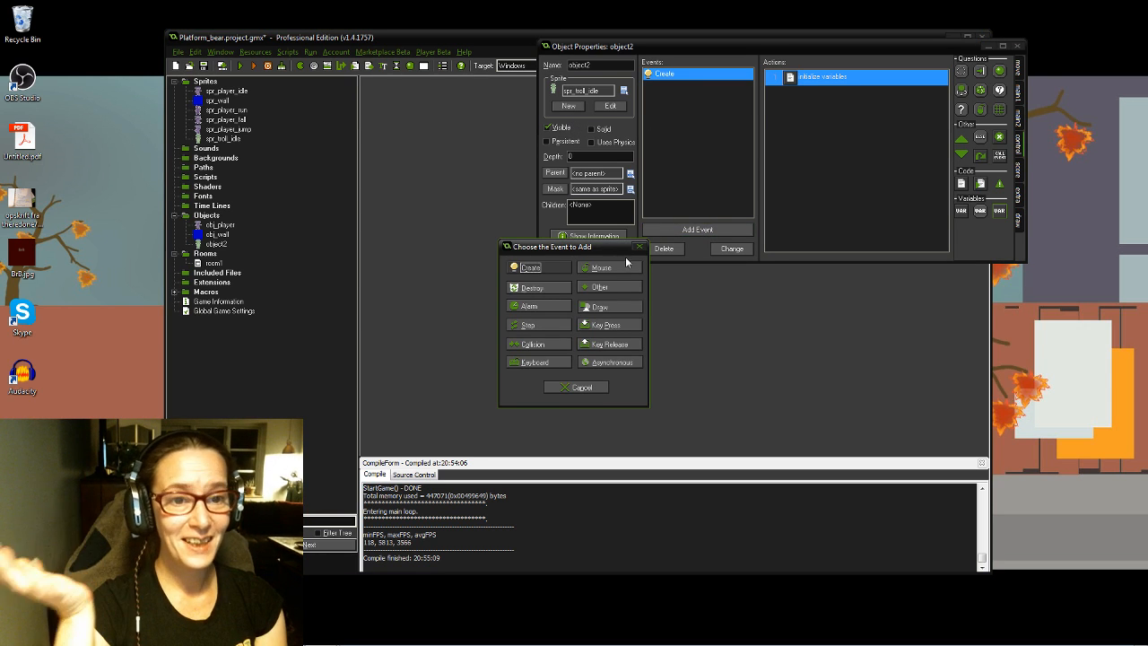
click(527, 324)
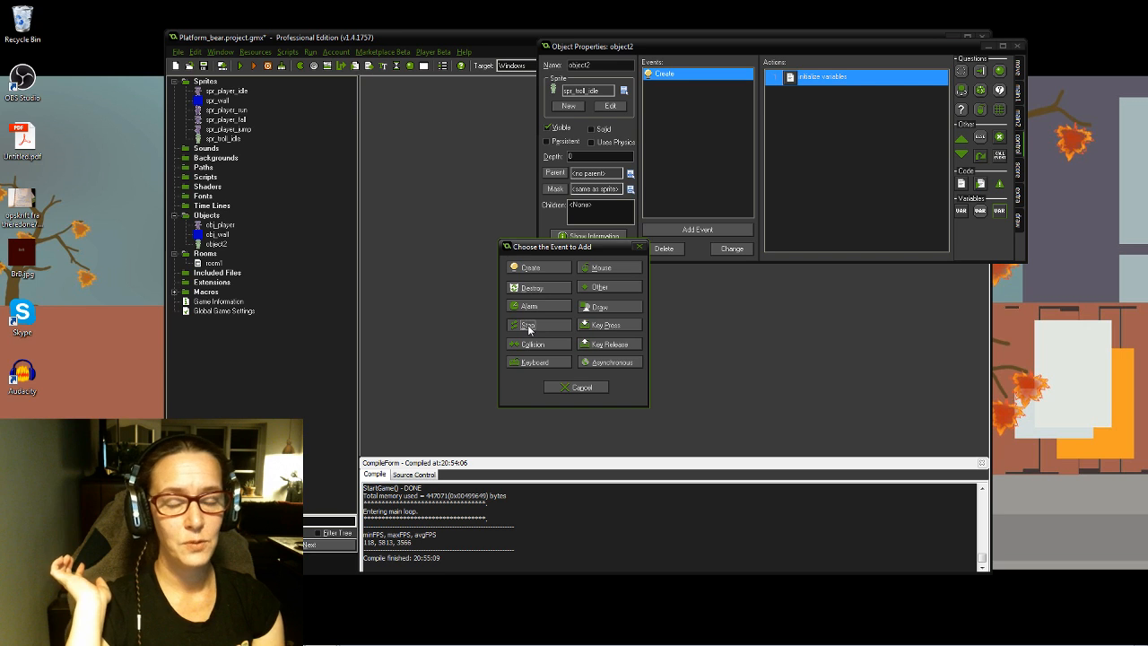
click(527, 325)
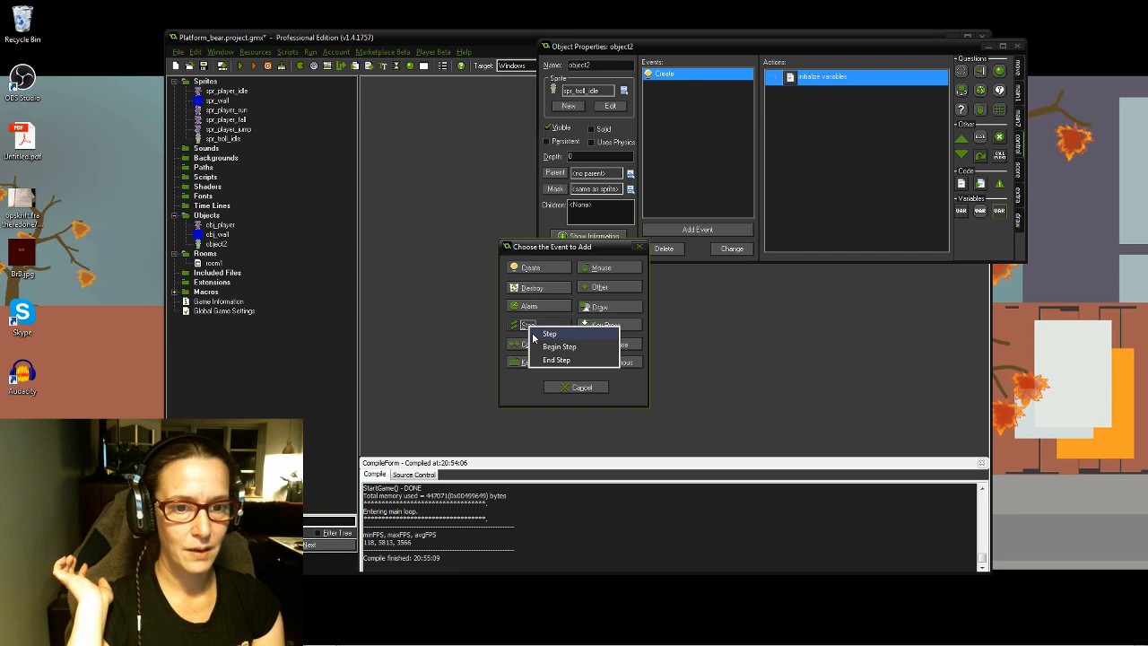
click(551, 334)
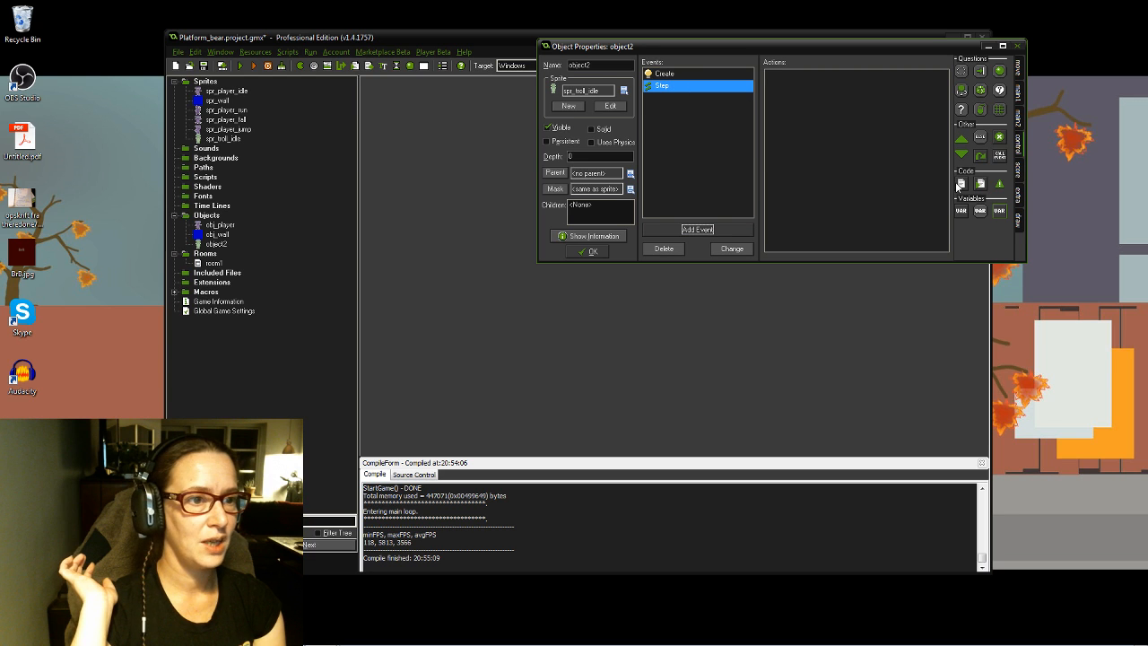
drag(961, 184, 833, 113)
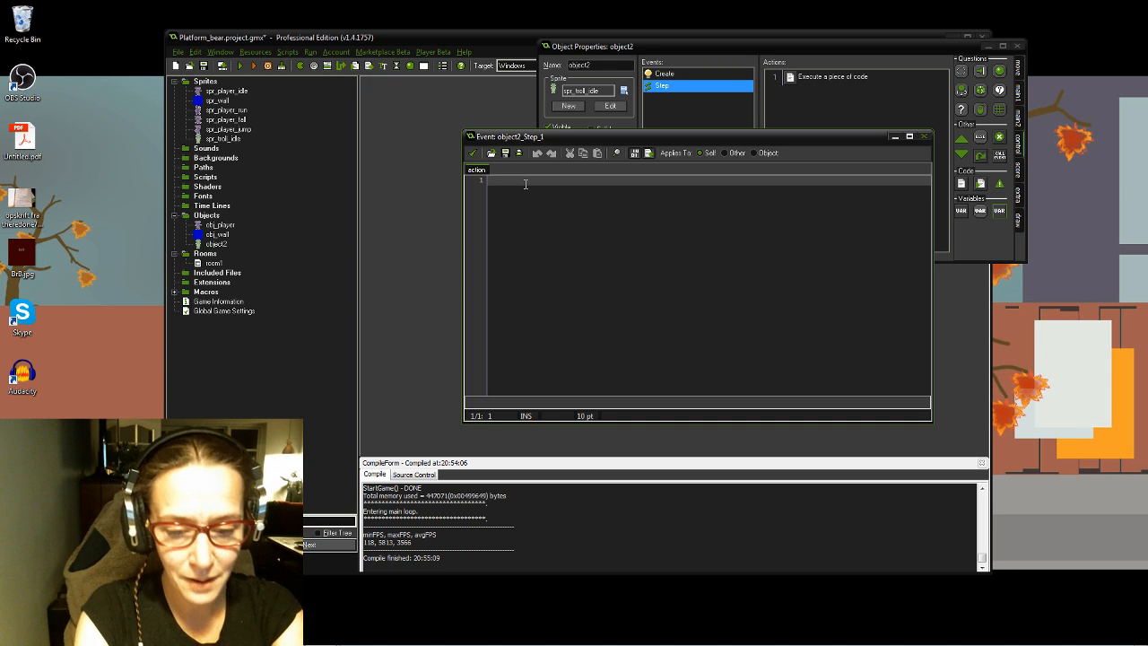
Step: Write the line "hsp = dir * movespeed" as the first line of the Step code
text(hsp )
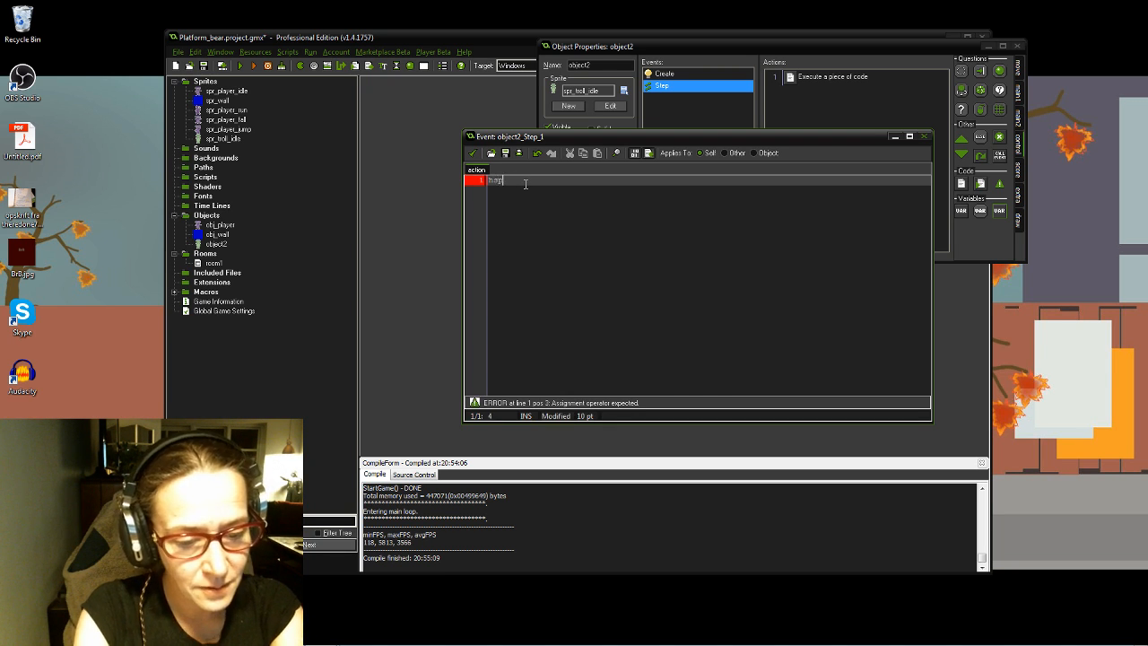
text(=)
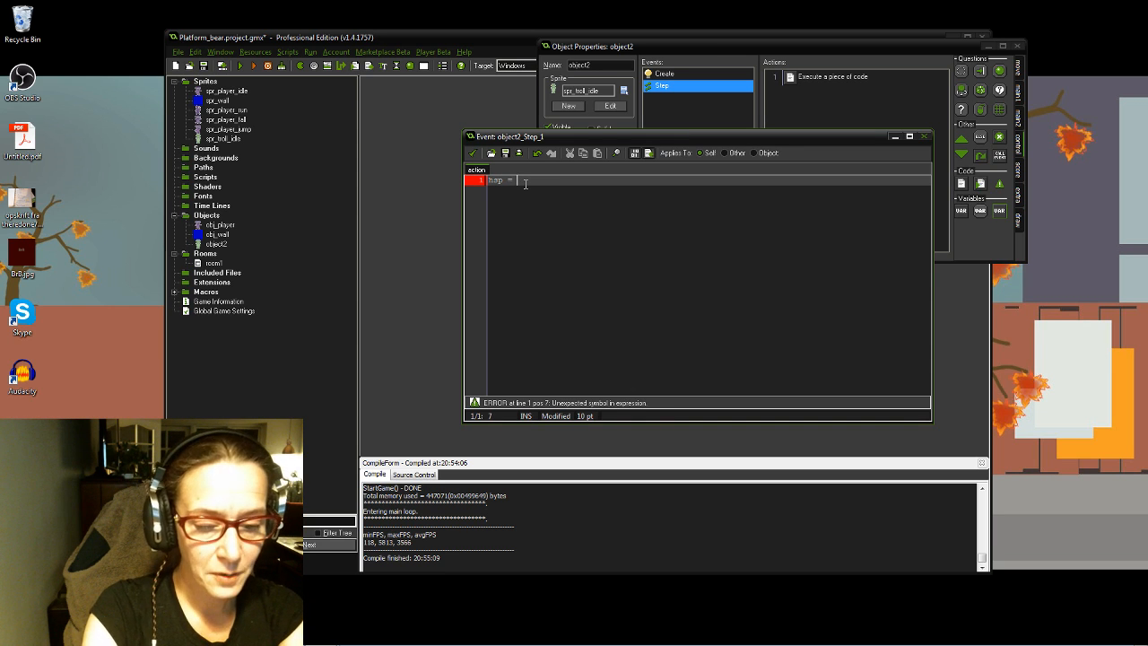
text( dir)
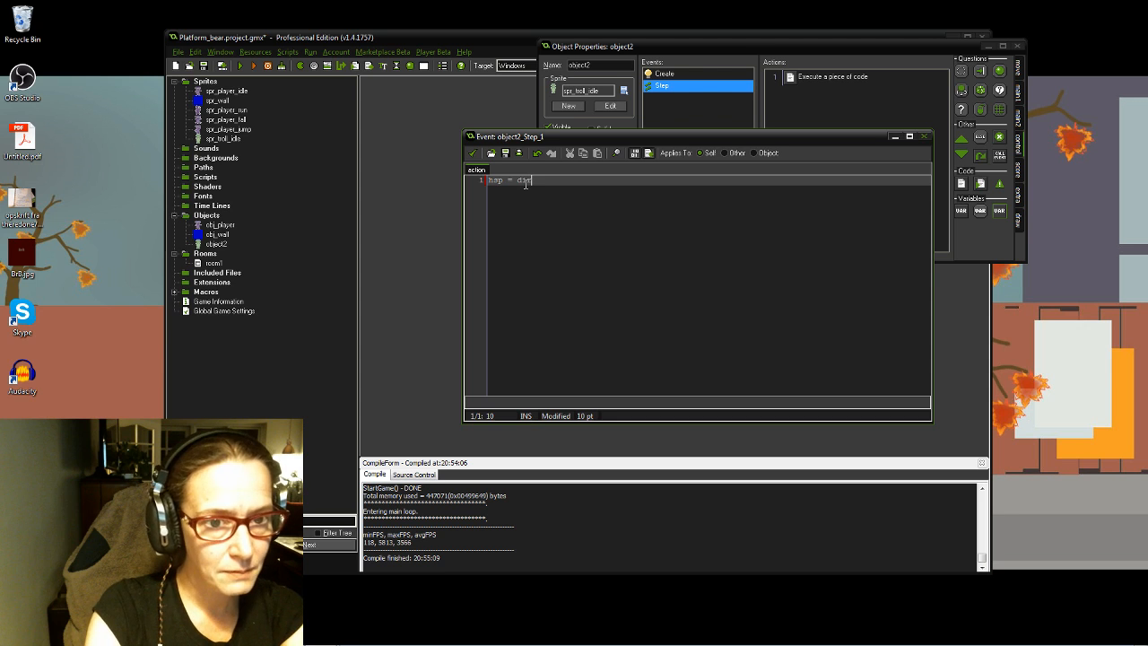
text( *)
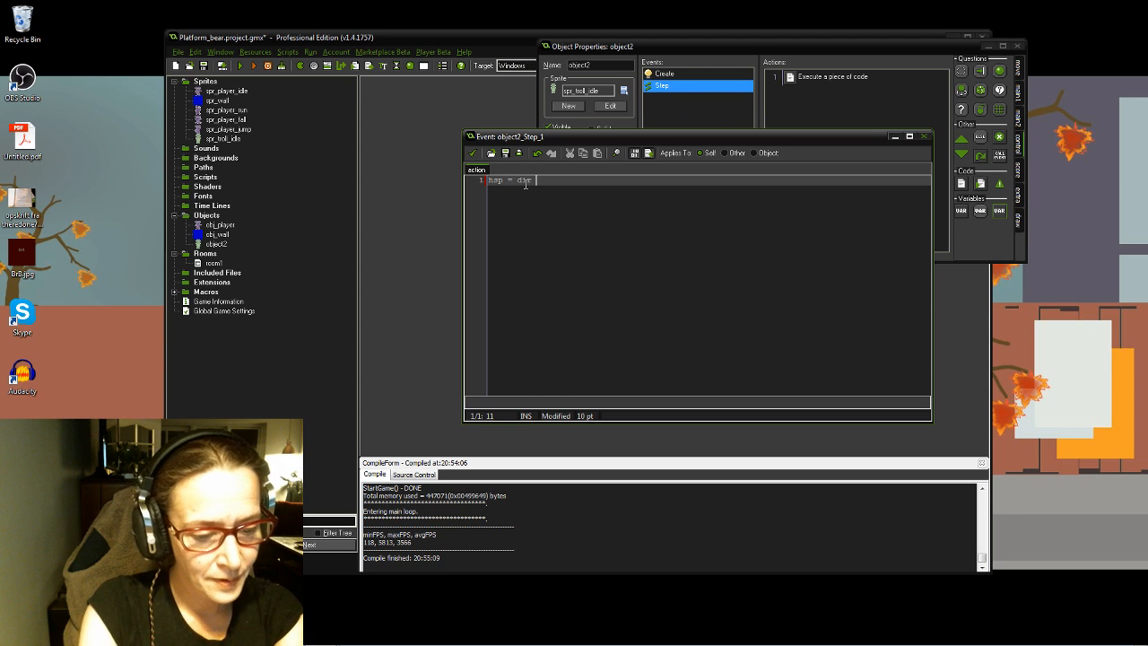
text( move)
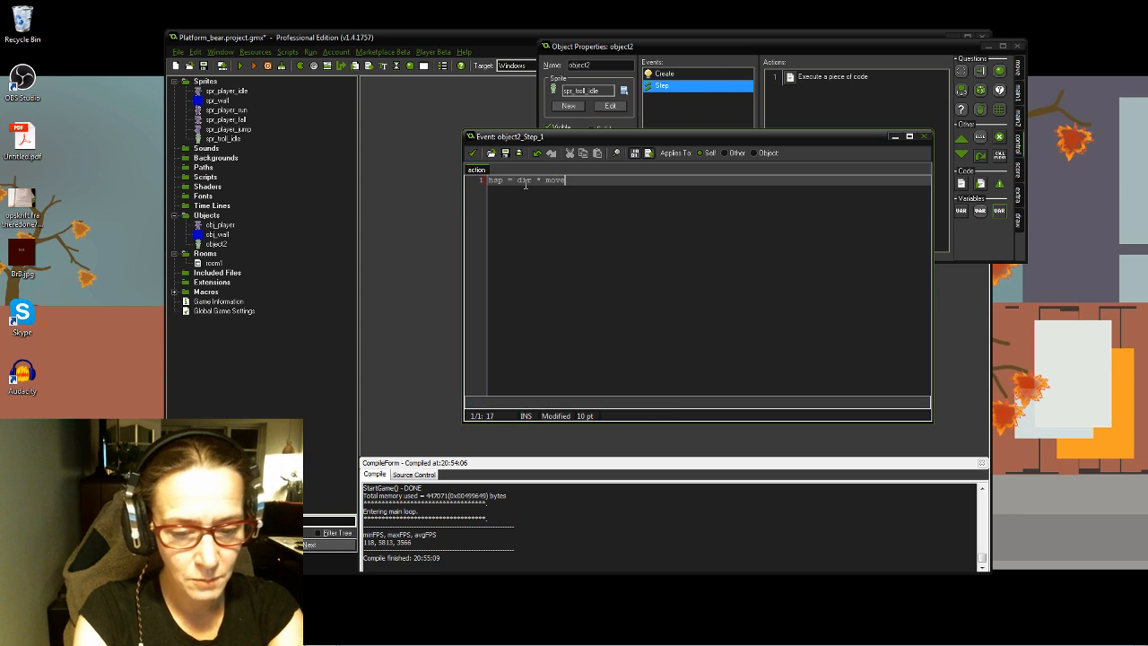
text(speed;)
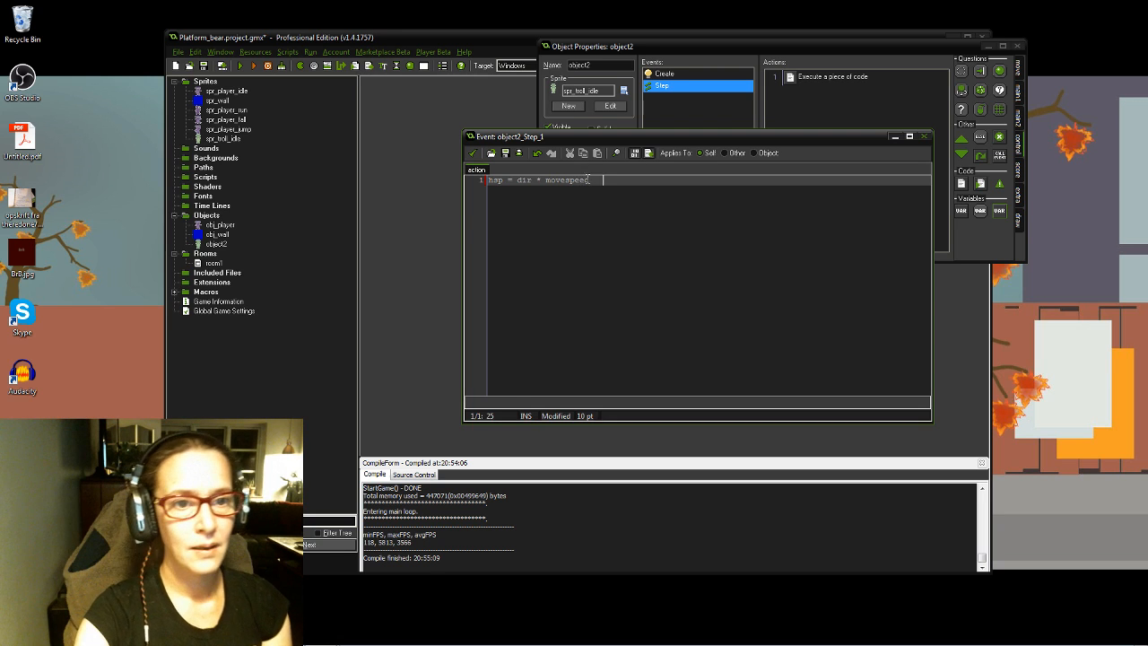
Step: Add the spaced-out comment "//horizontal movement and direction" after the hsp assignment in the troll's Step code
click(622, 201)
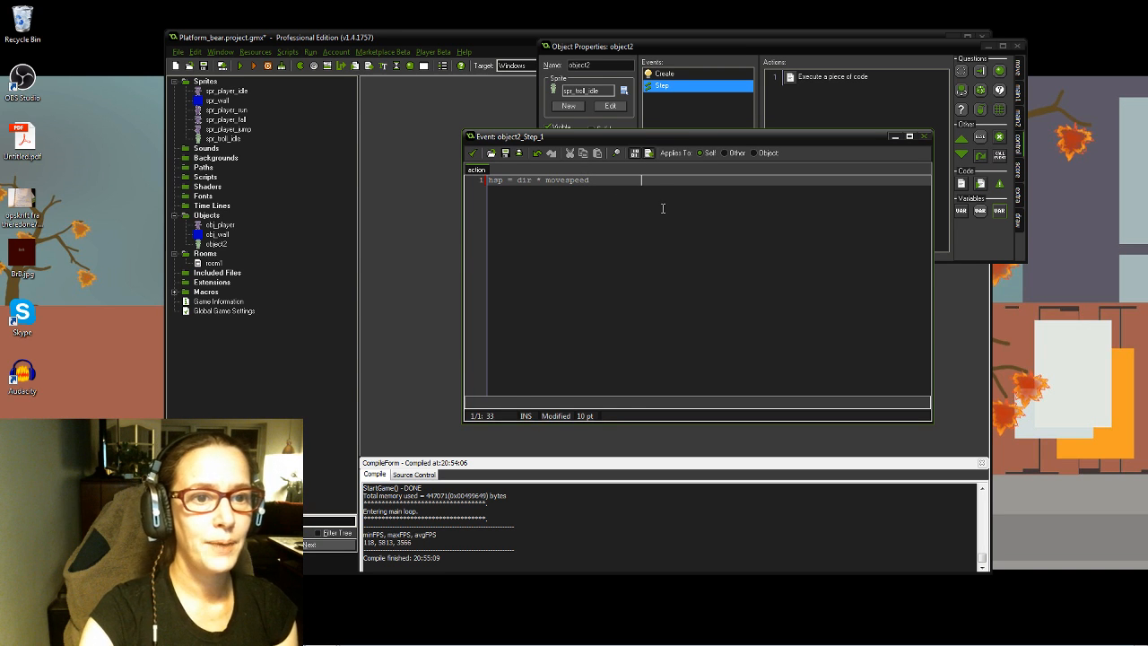
click(662, 208)
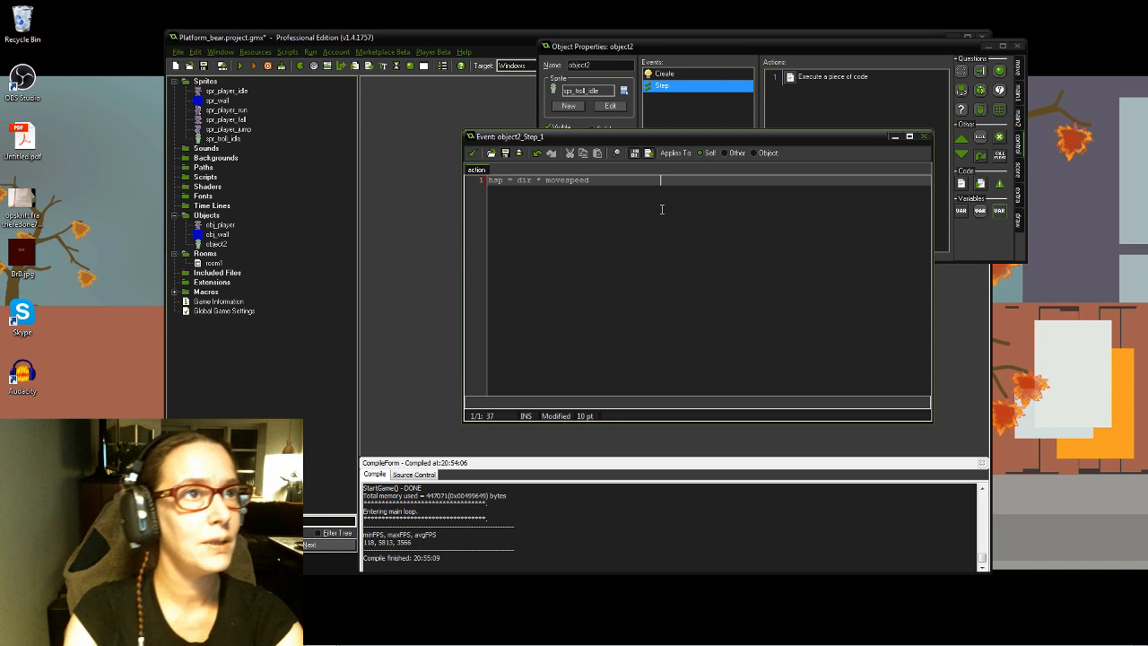
text(//)
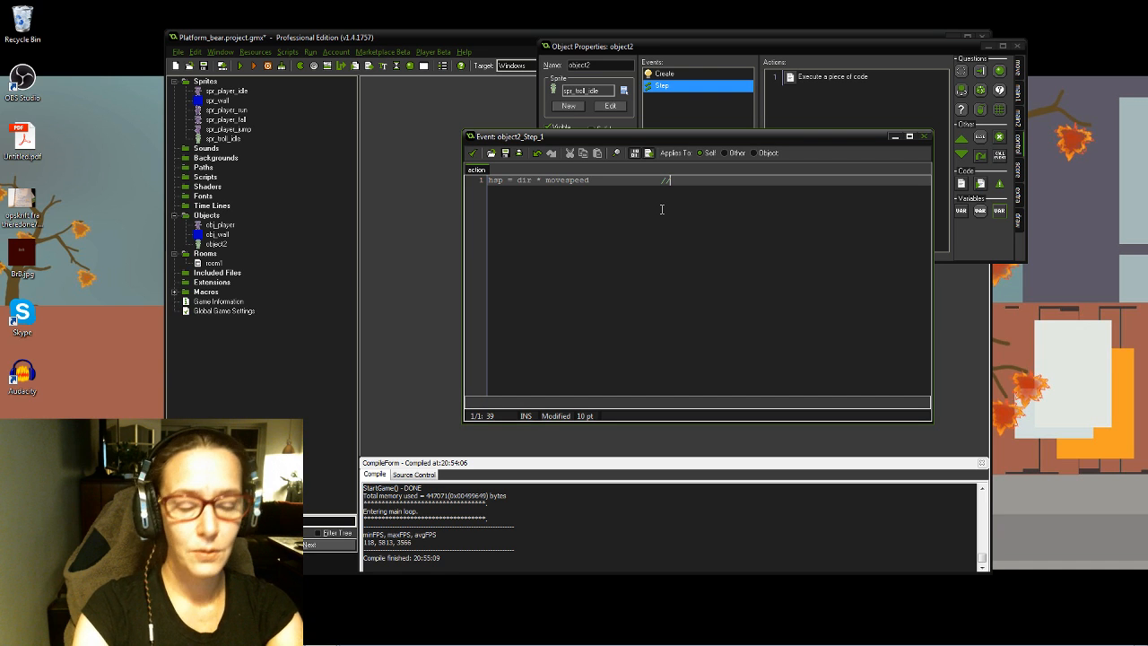
text(s)
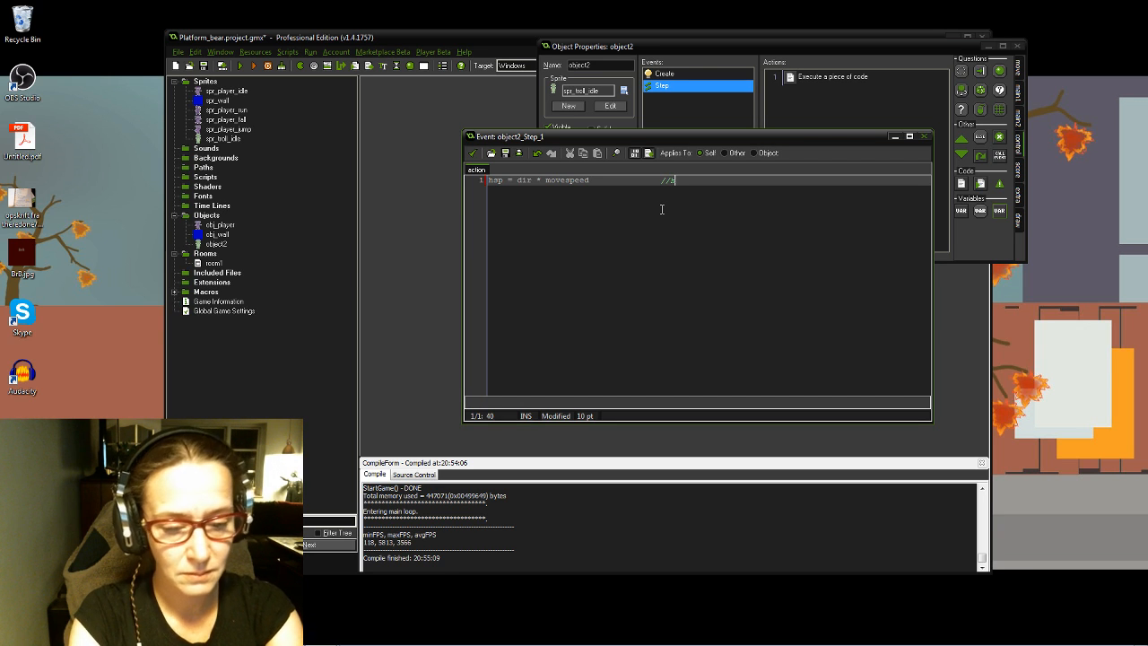
text(ori)
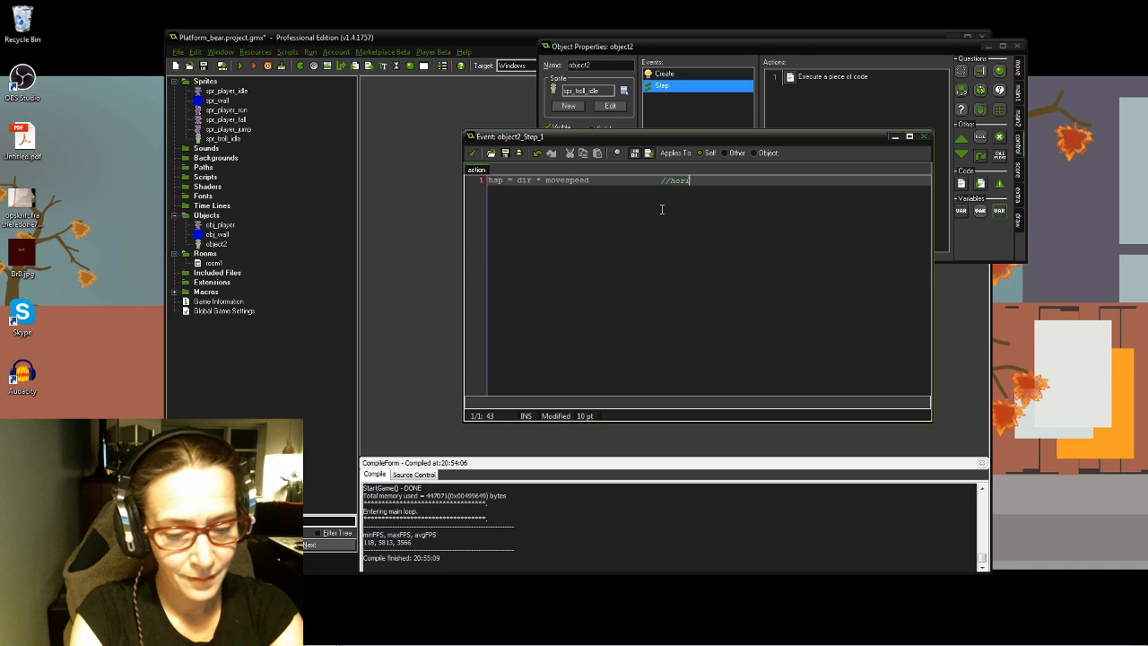
text(zontal )
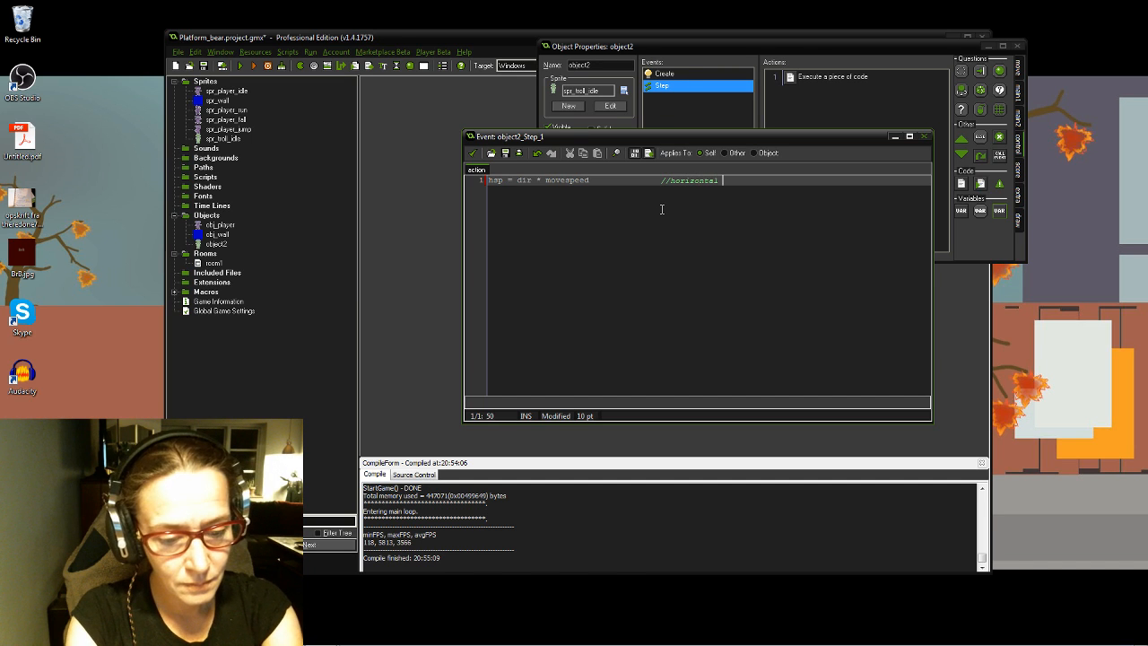
text(movement)
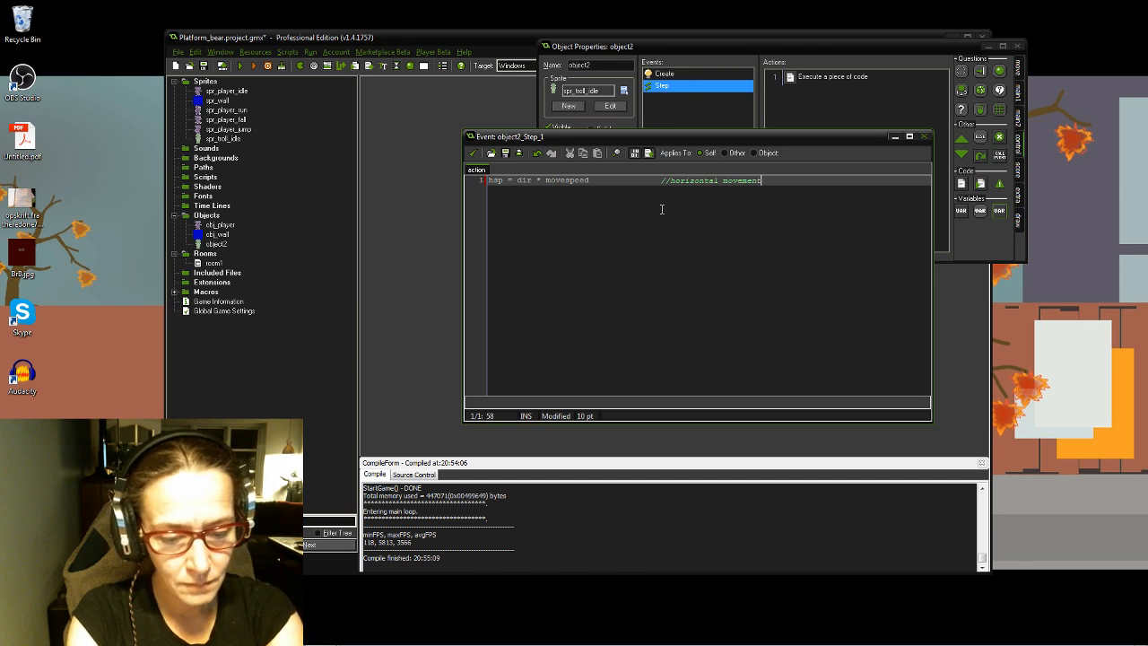
text( and direc)
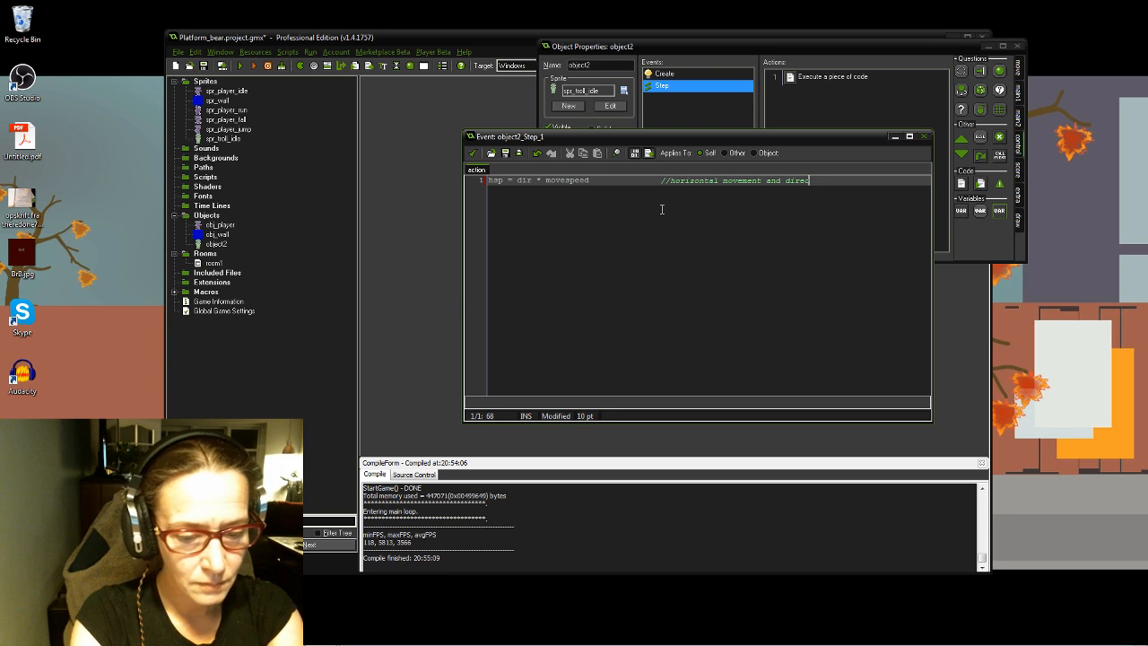
text(tion)
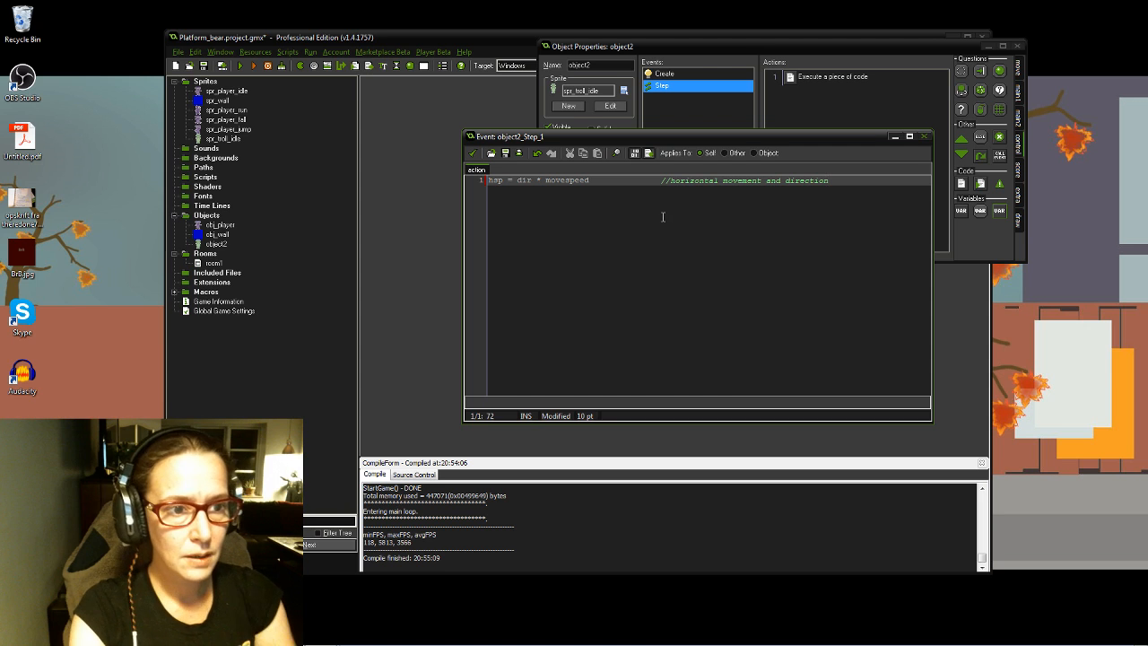
Step: Add the line "vsp += grav;" below the hsp line, save the Step code and close the troll object's properties
key(Return)
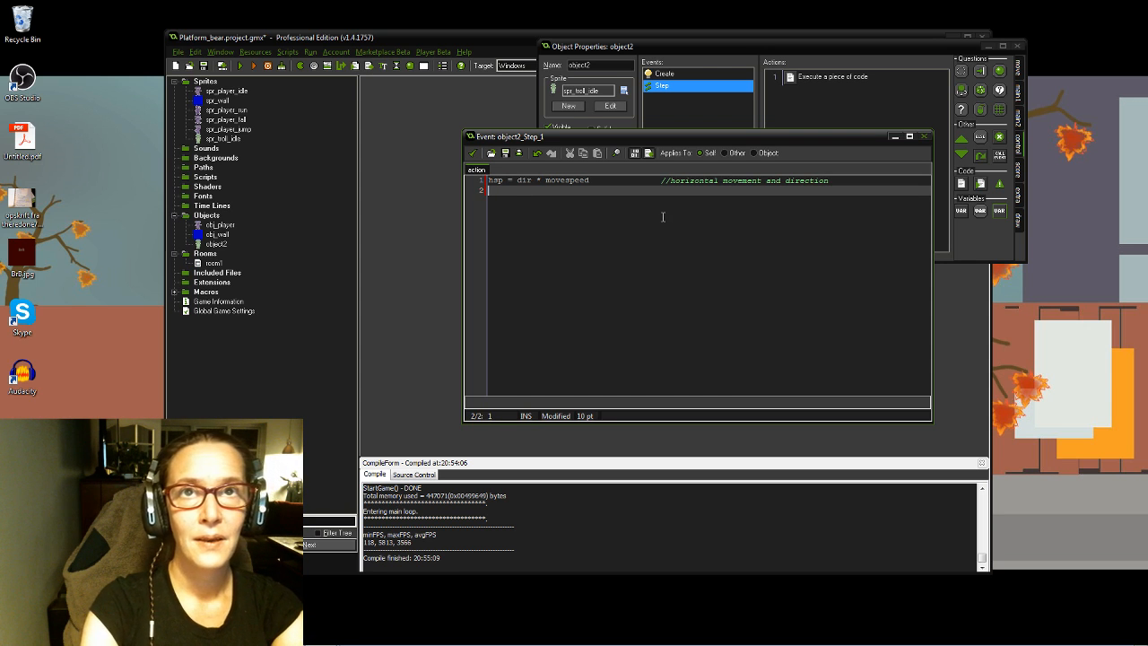
text(vsp)
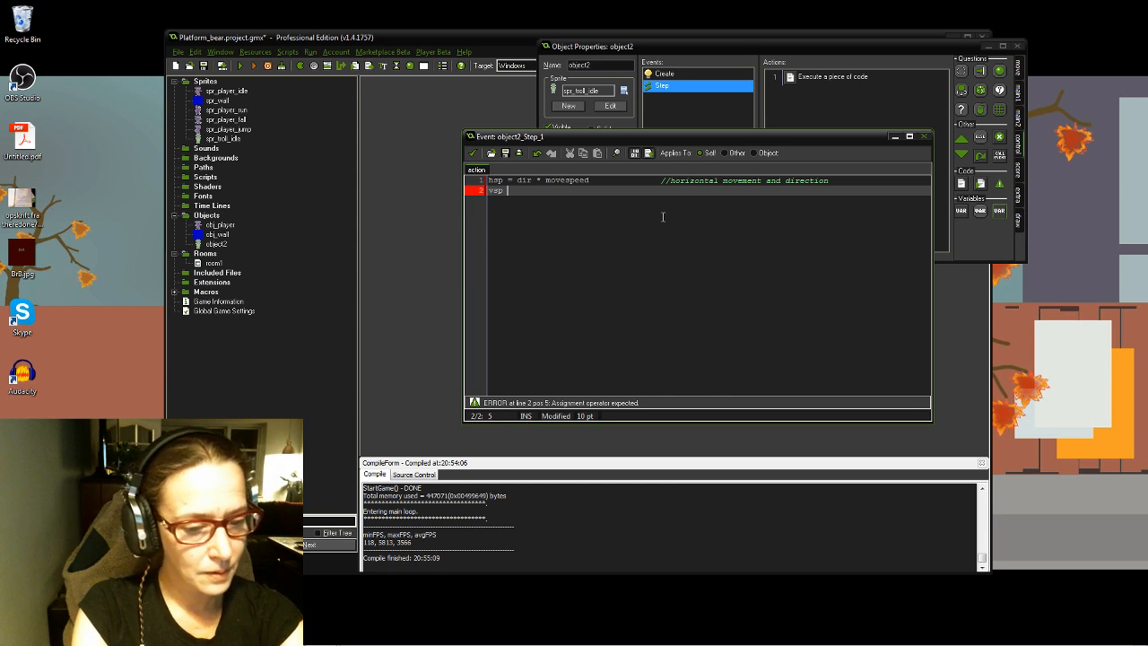
text( +=)
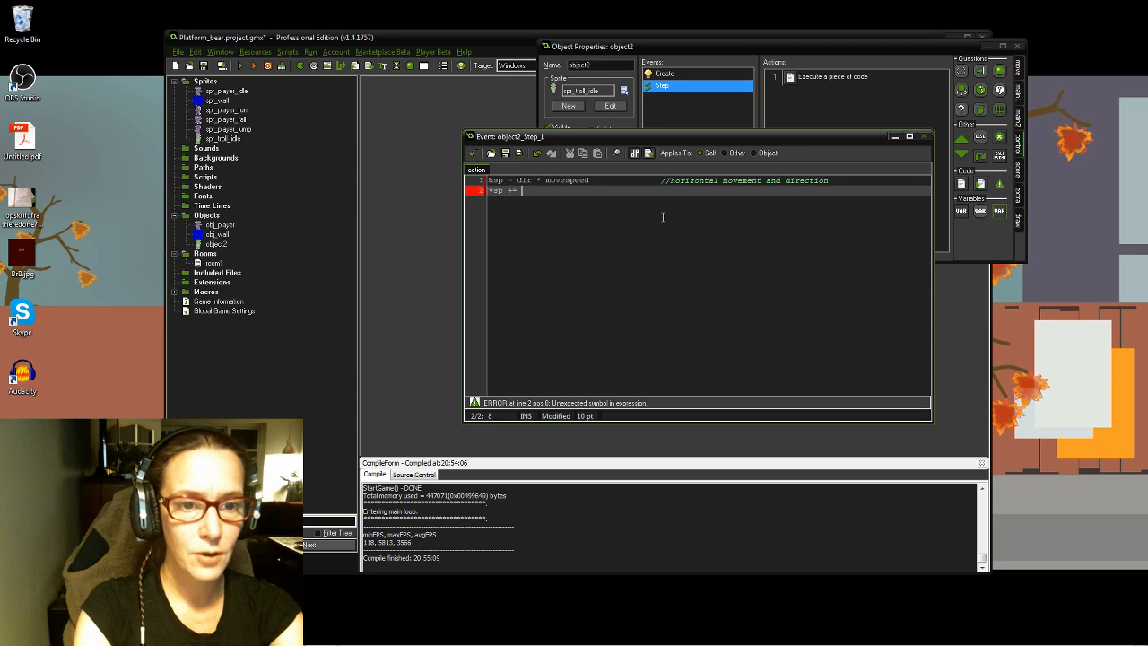
text( grav)
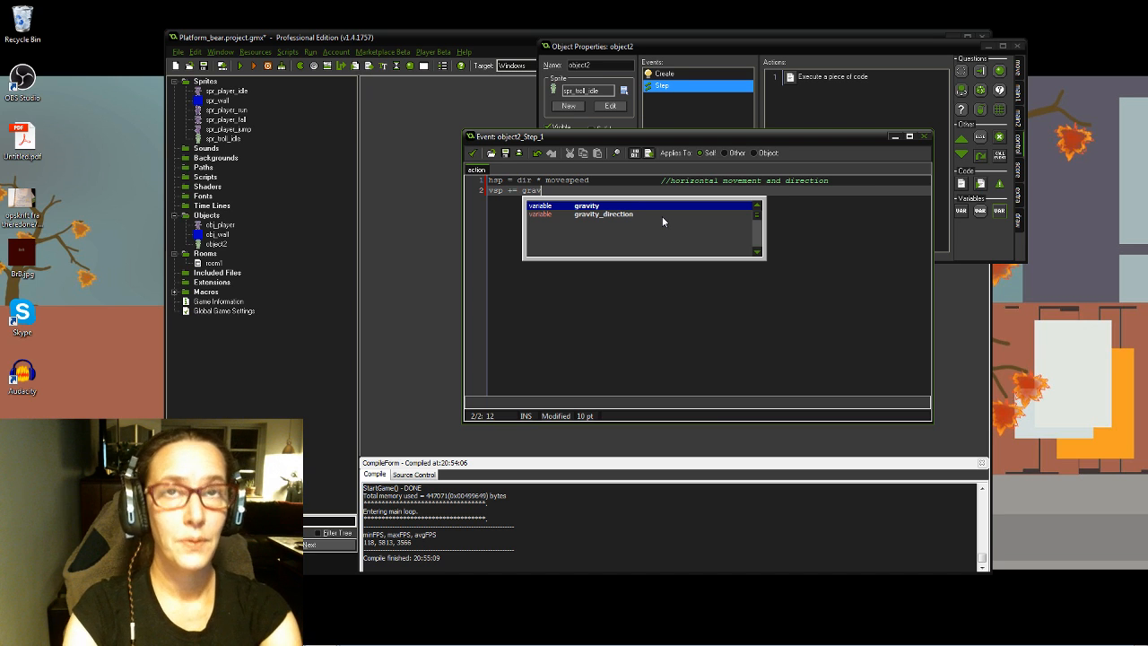
text(;)
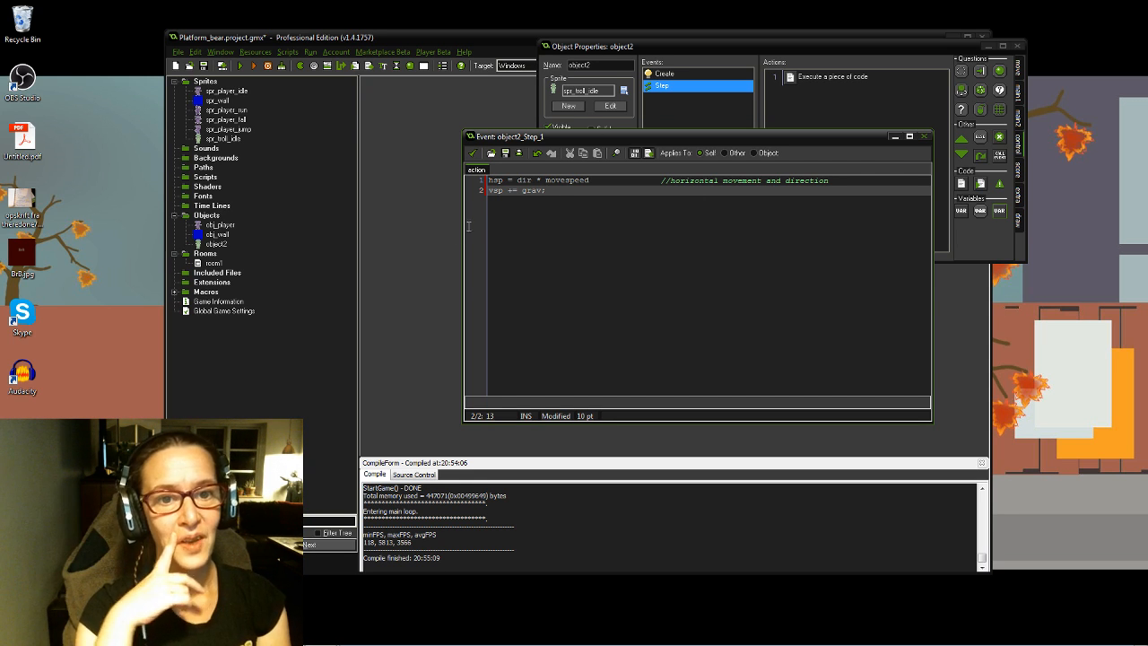
click(472, 153)
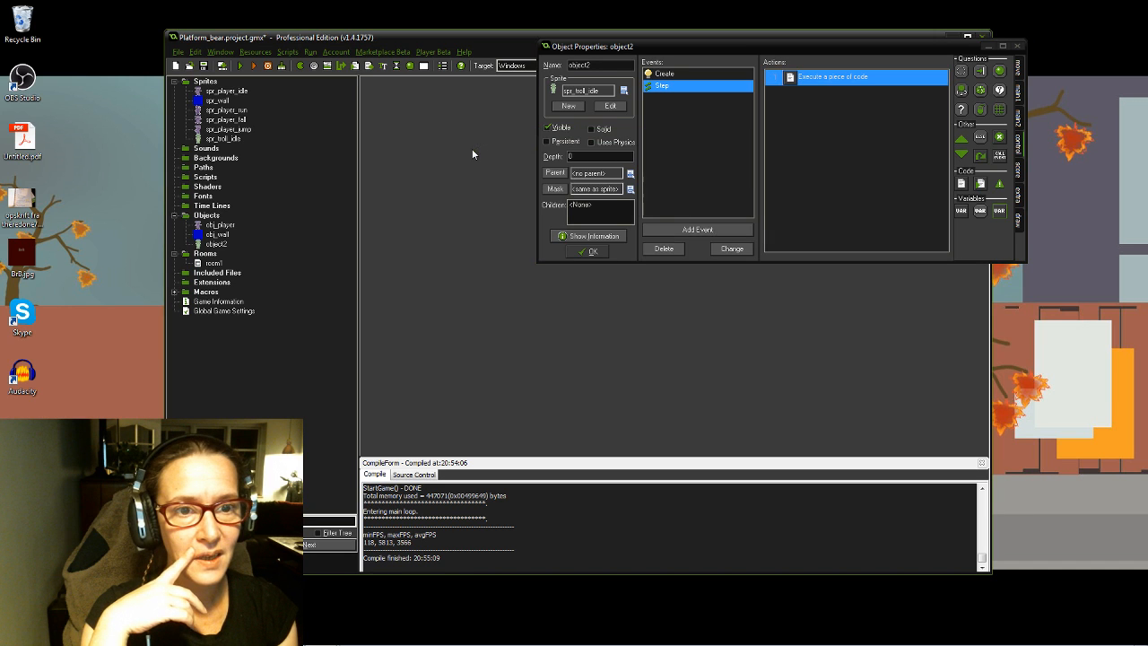
click(589, 251)
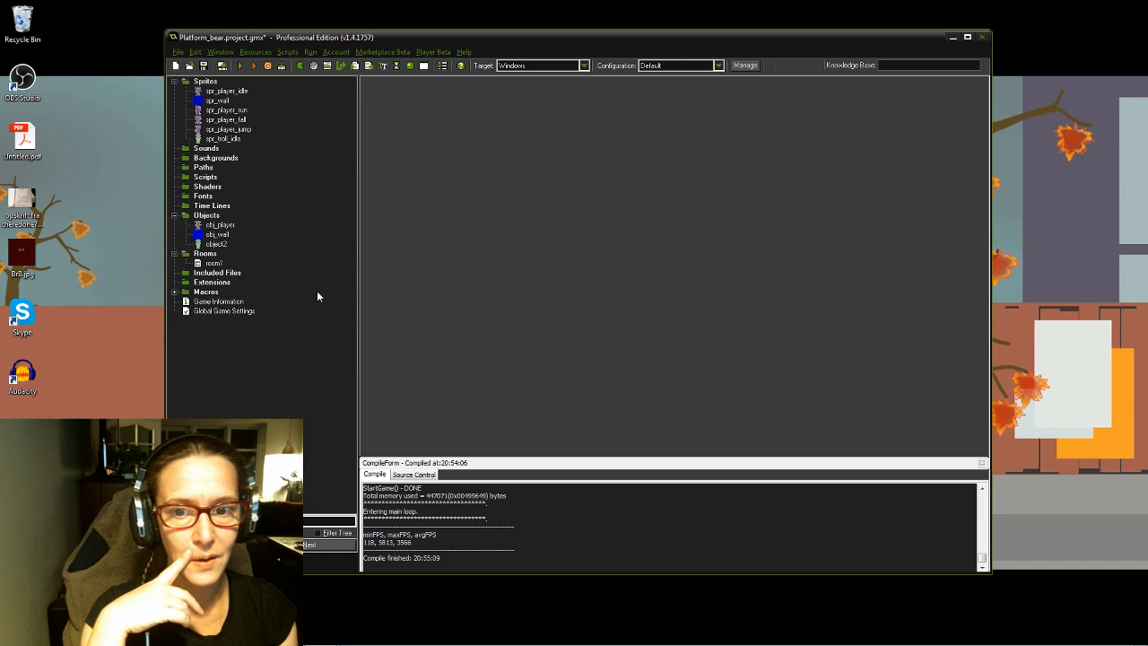
Step: Copy the horizontal and vertical collision blocks, through "y += vsp;", from obj_player's Step code and close that object
double_click(219, 225)
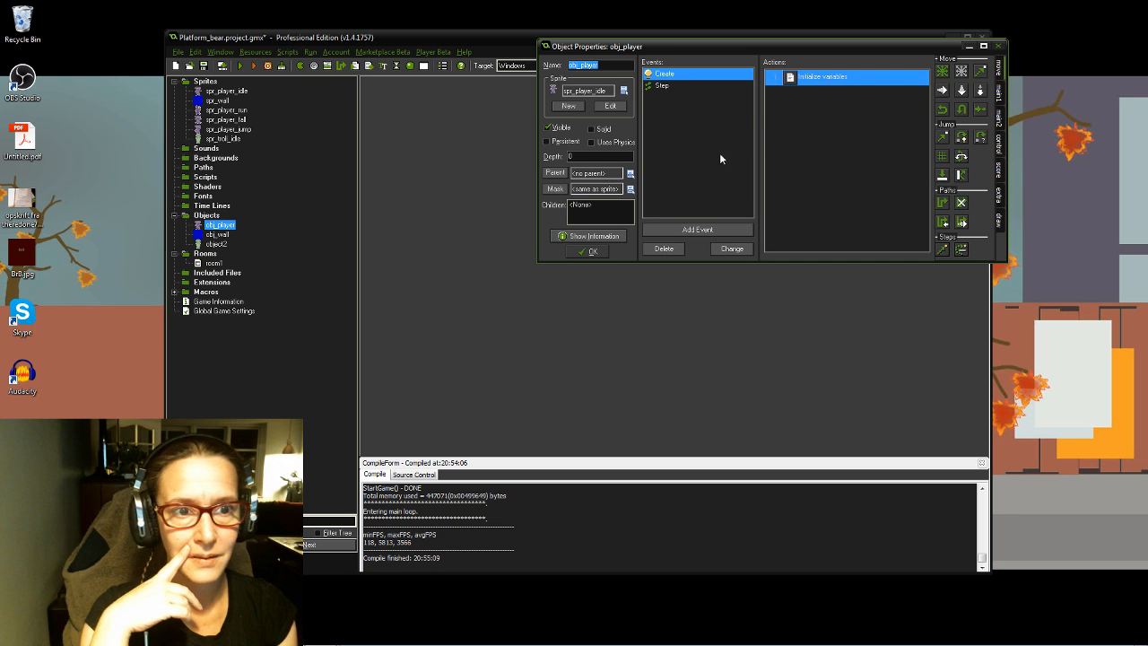
click(663, 86)
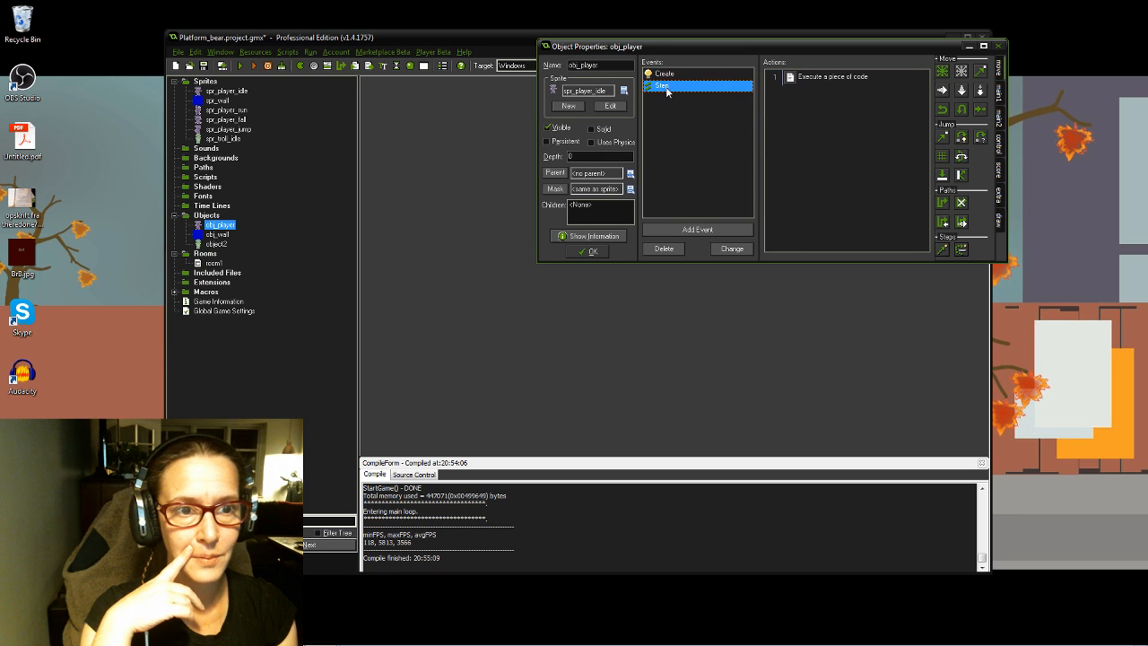
double_click(811, 76)
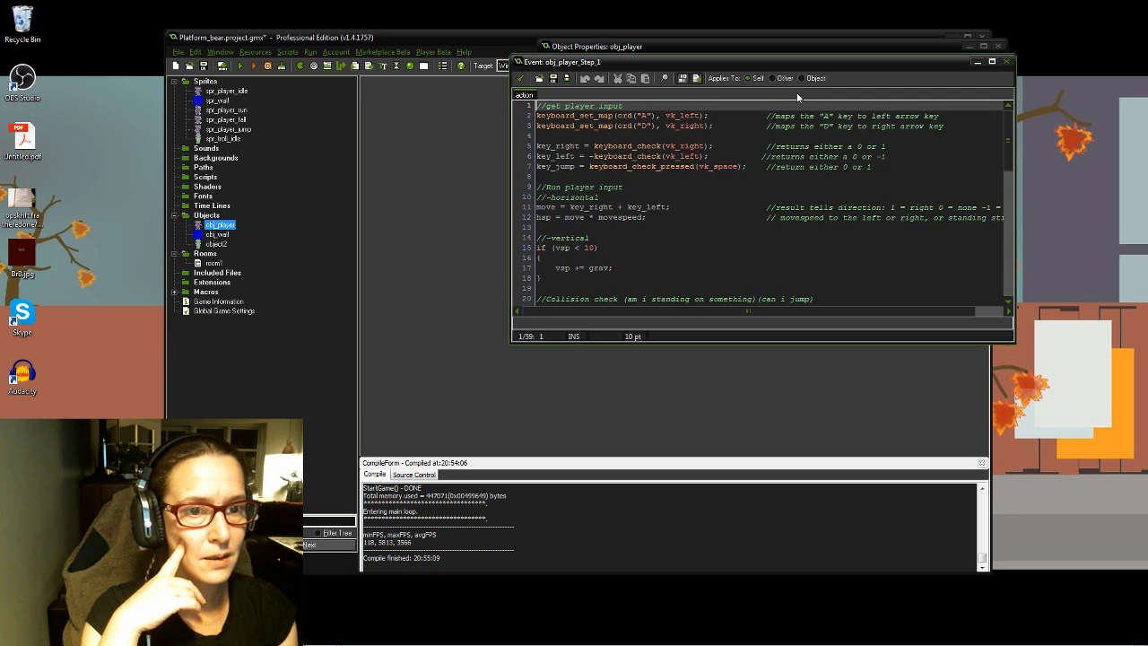
click(704, 217)
scroll(670, 205, down, 3)
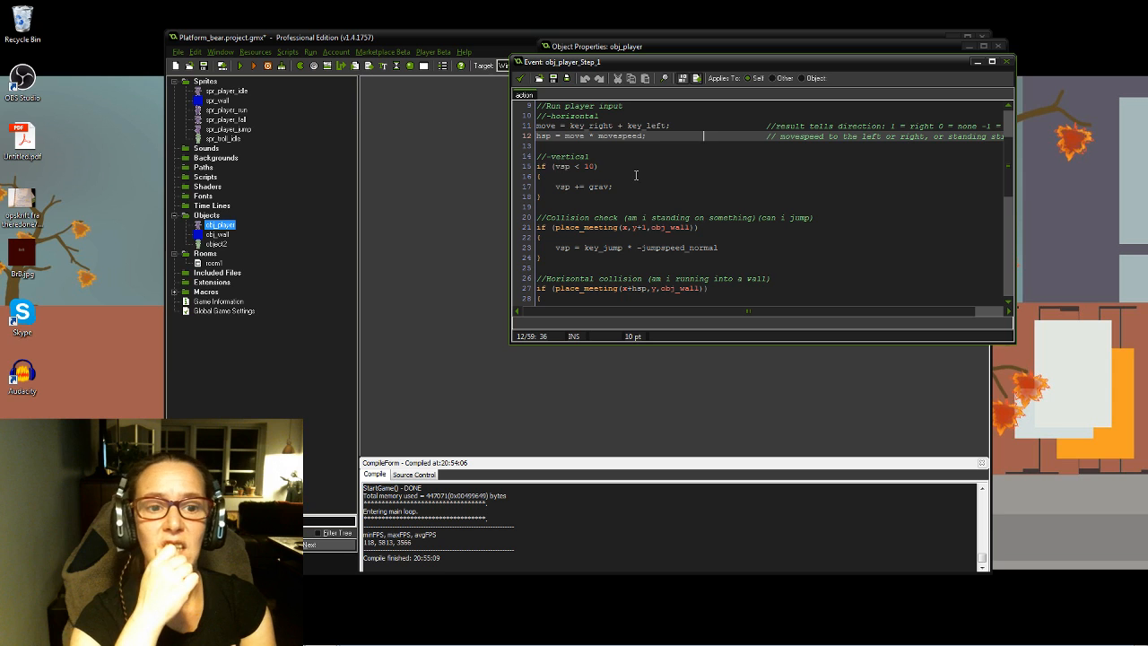
scroll(636, 176, down, 2)
scroll(636, 175, down, 2)
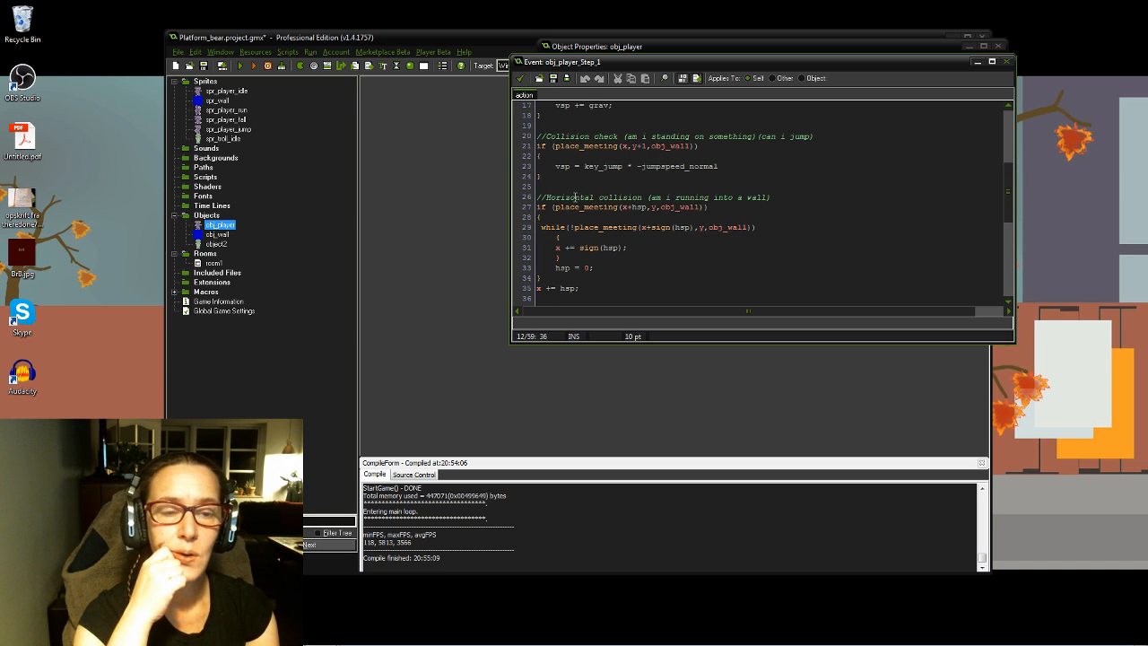
scroll(572, 197, down, 8)
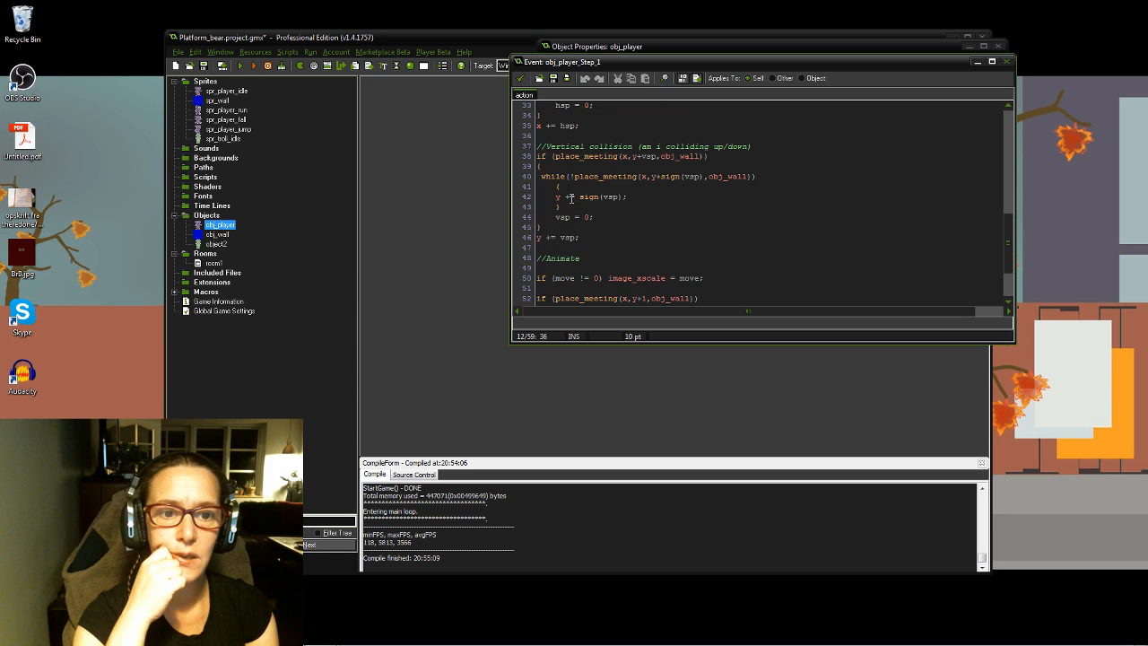
scroll(570, 199, up, 2)
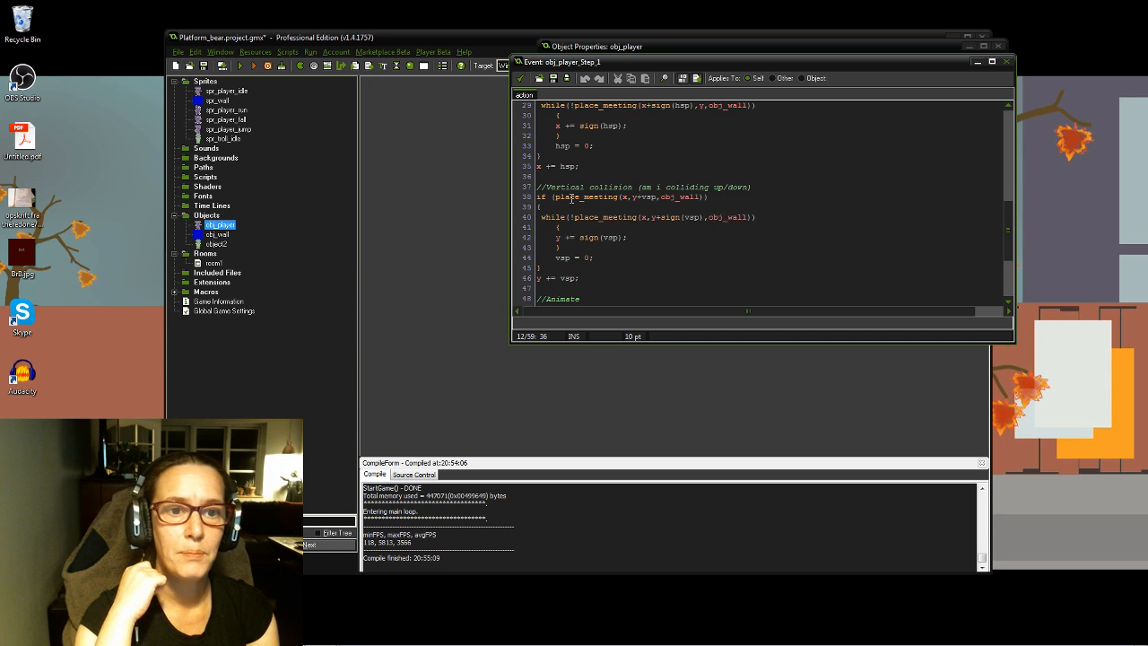
scroll(571, 198, up, 4)
drag(538, 156, 679, 286)
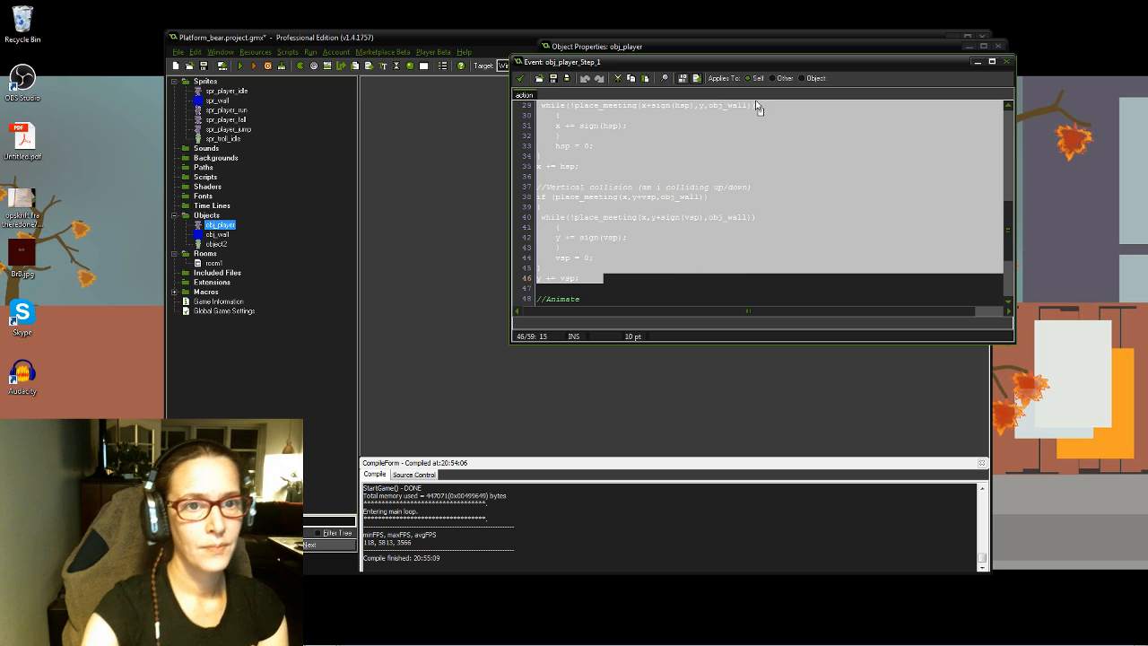
click(520, 80)
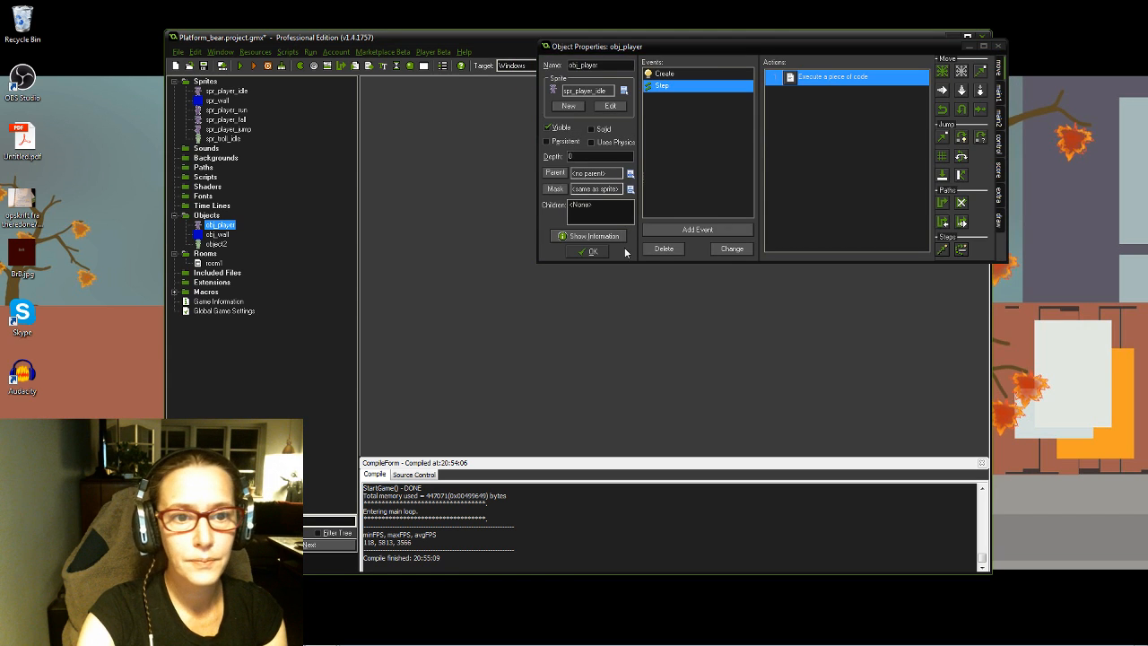
click(592, 251)
Step: Paste the copied horizontal and vertical collision blocks into object2's Step code, one blank line below "vsp += grav;"
double_click(219, 245)
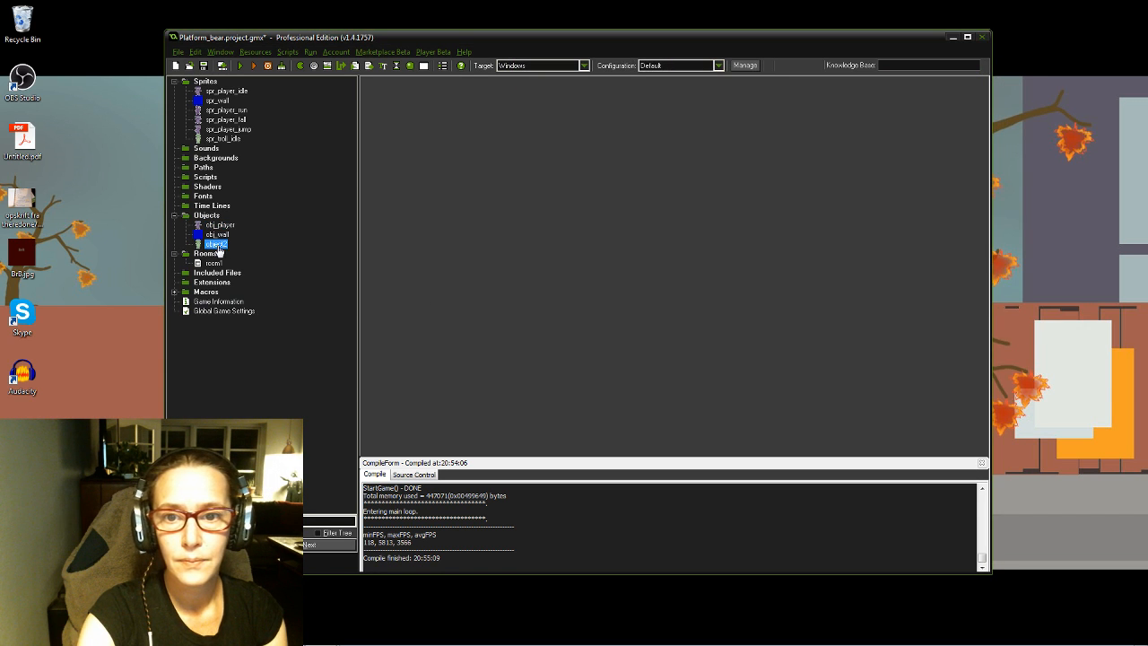
click(662, 86)
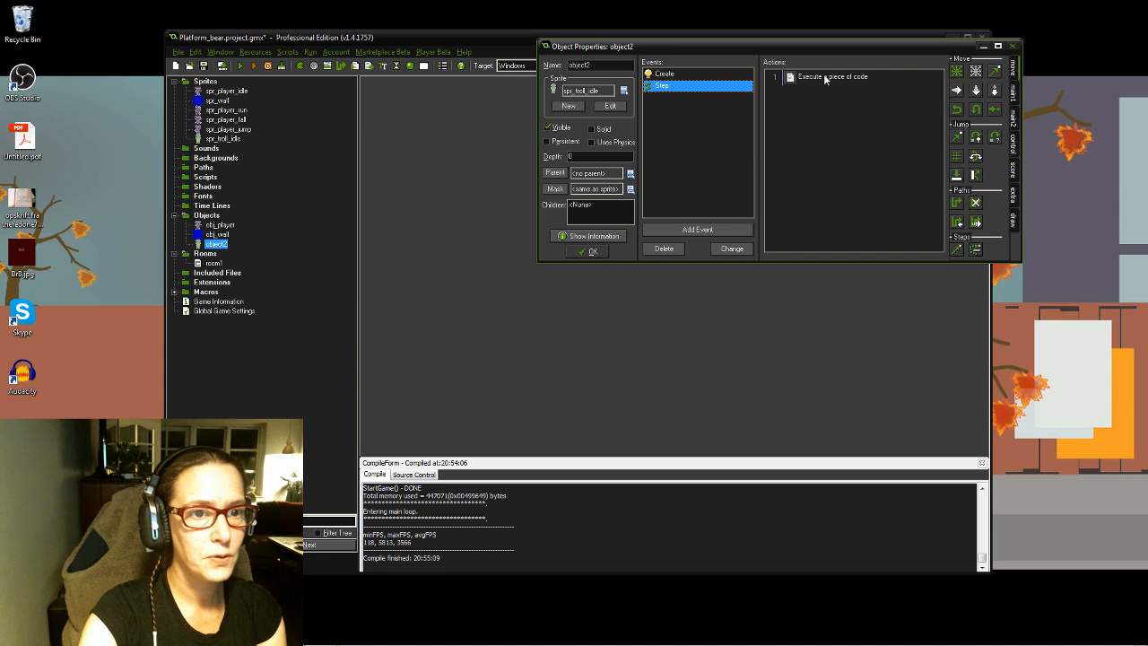
double_click(830, 78)
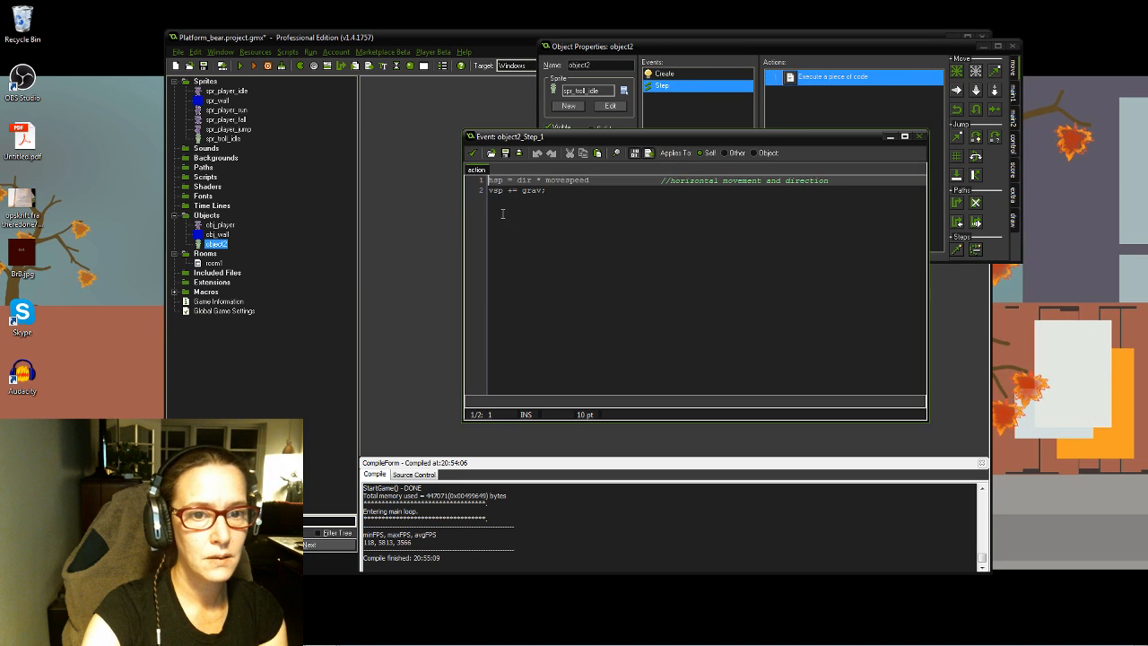
click(503, 190)
click(553, 190)
key(Return)
key(Return)
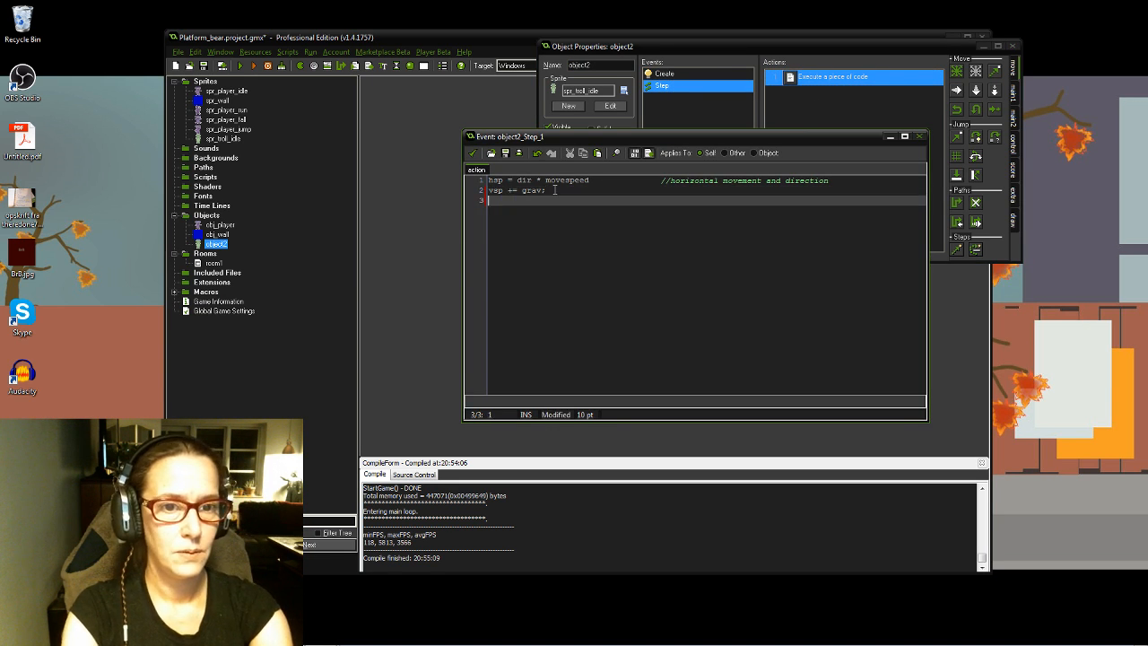
text(//Horizontal collision (am i running into a wall) if (place_meeting(x+hsp,y,obj_wall)) { 	while(!place_meeting(x+sign(hsp),y,obj_wall)) 	{ 	x += sign(hsp); 	} 	hsp = 0; } x += hsp;  //Vertical collision (am i colliding up/down) if (place_meeting(x,y+vsp,obj_wall)) { 	while(!place_meeting(x,y+sign(vsp),obj_wall)) 	{ 	y += sign(vsp); 	} 	vsp = 0; } y += vsp;)
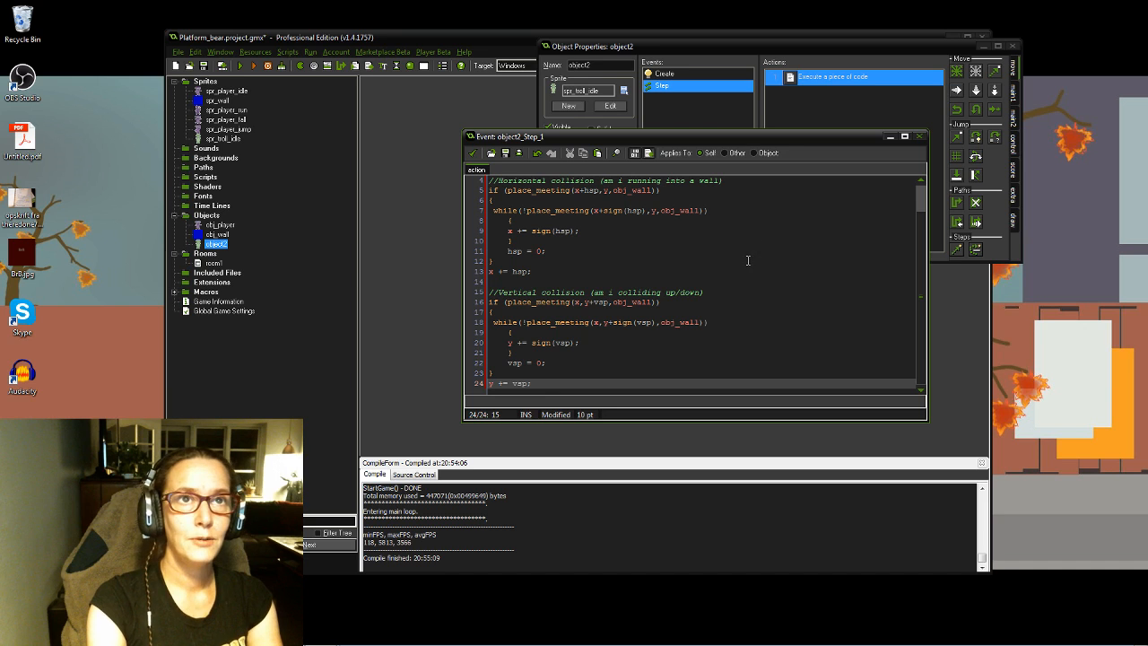
scroll(749, 260, up, 1)
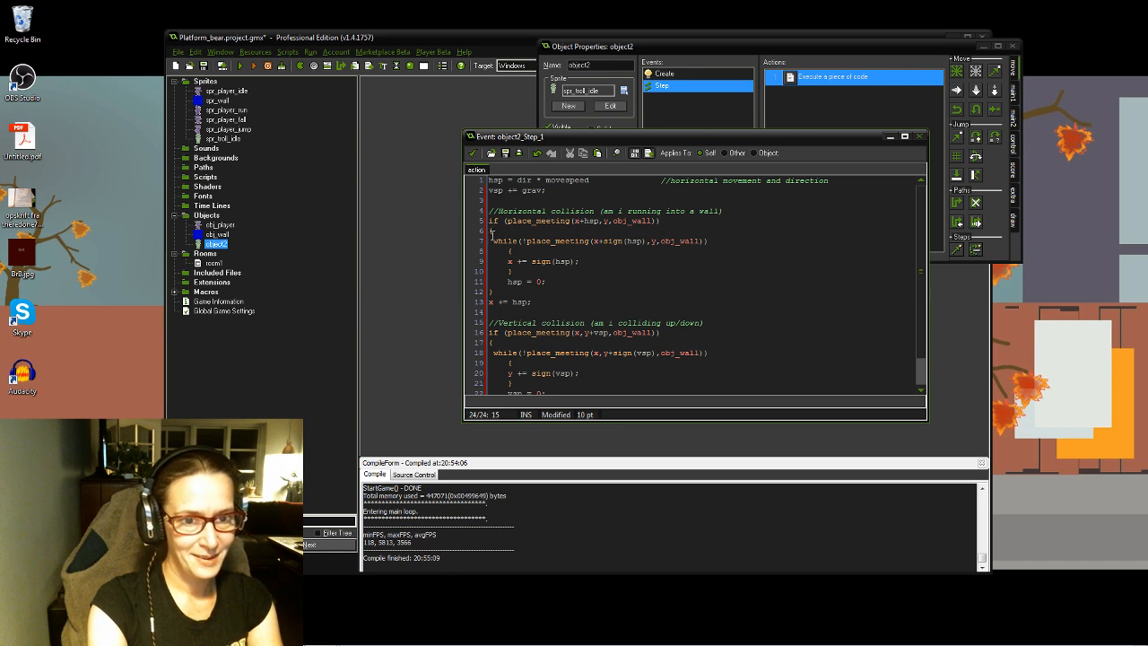
click(525, 241)
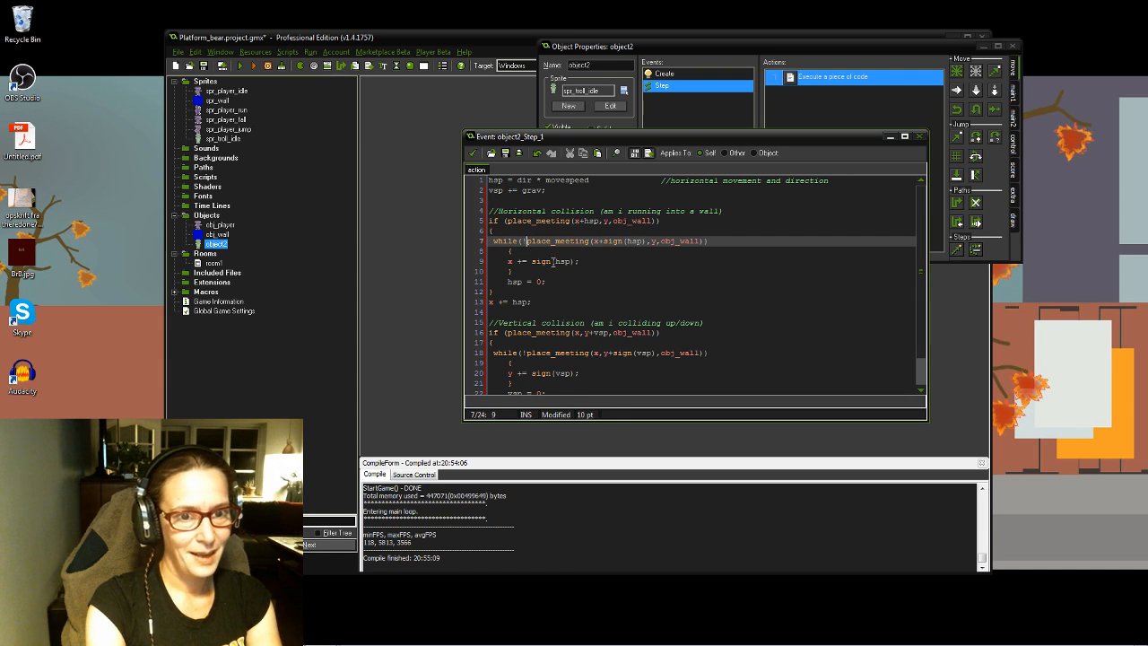
click(580, 261)
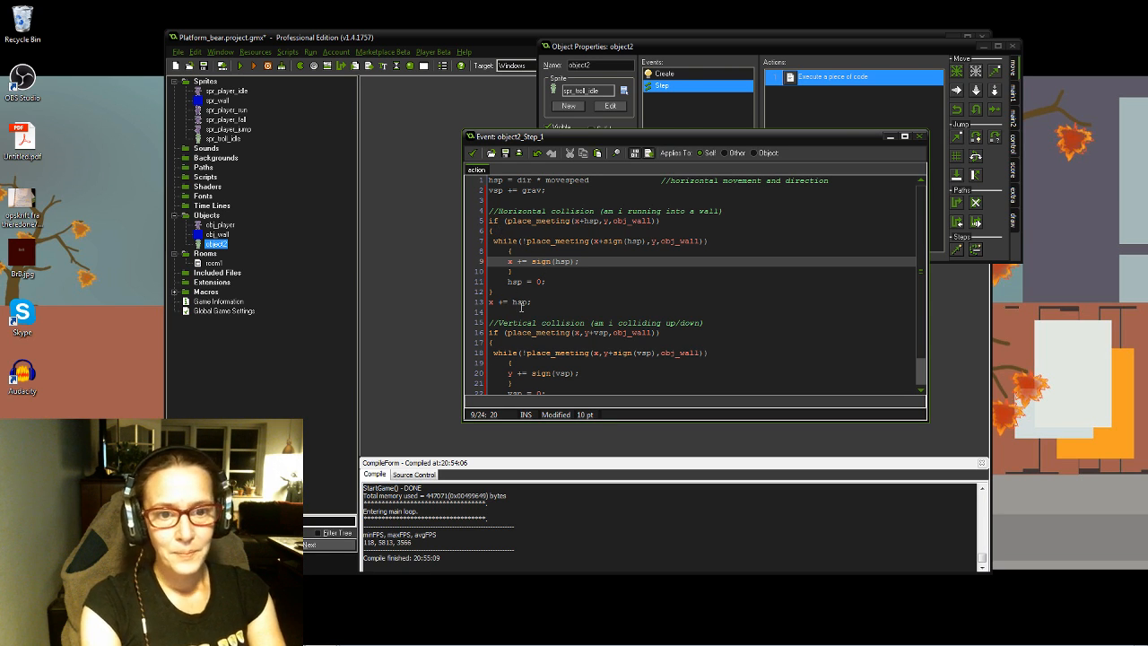
scroll(625, 312, down, 1)
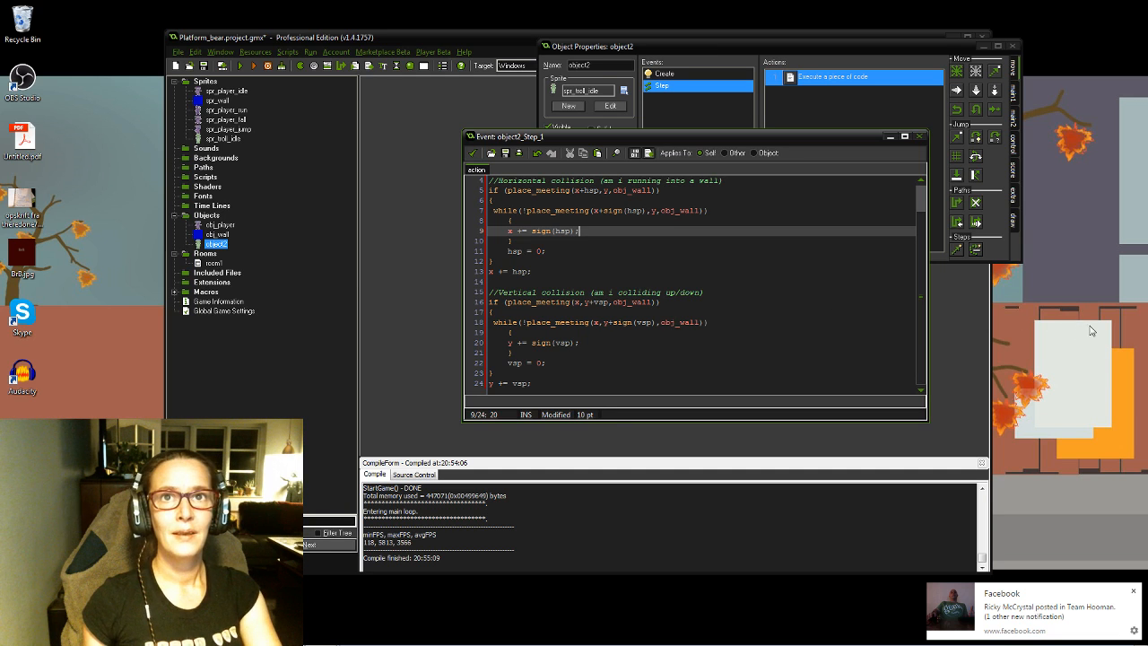
scroll(731, 311, up, 1)
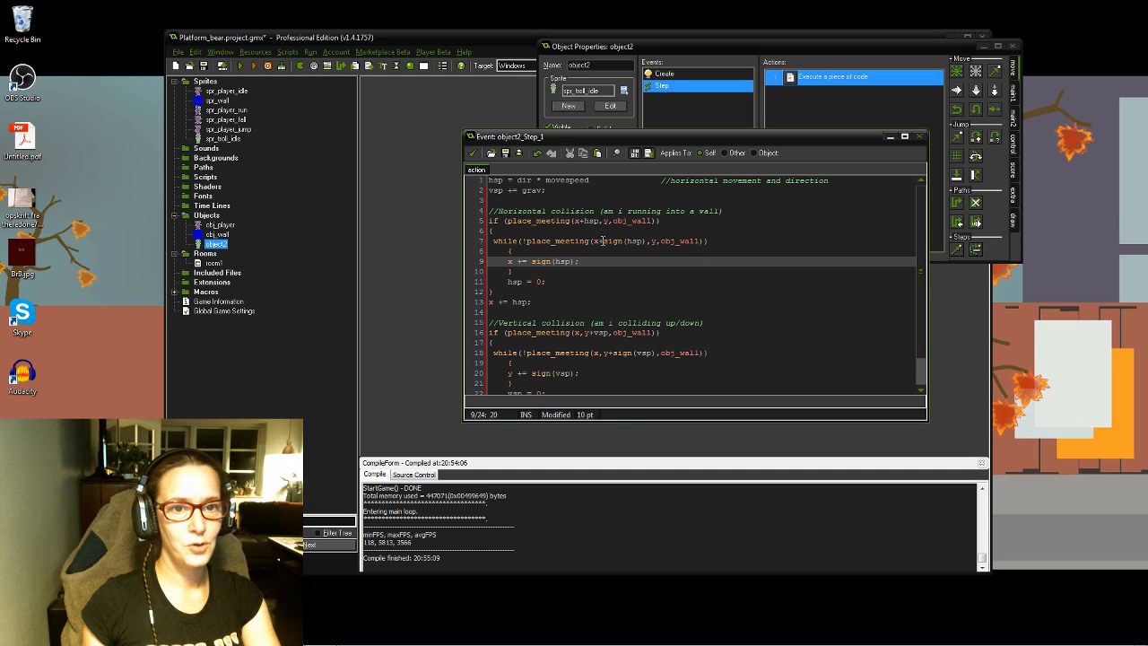
Step: Add the line "dir *= -1;" inside the horizontal collision block, one blank line below "hsp = 0;", in object2's Step code
click(549, 282)
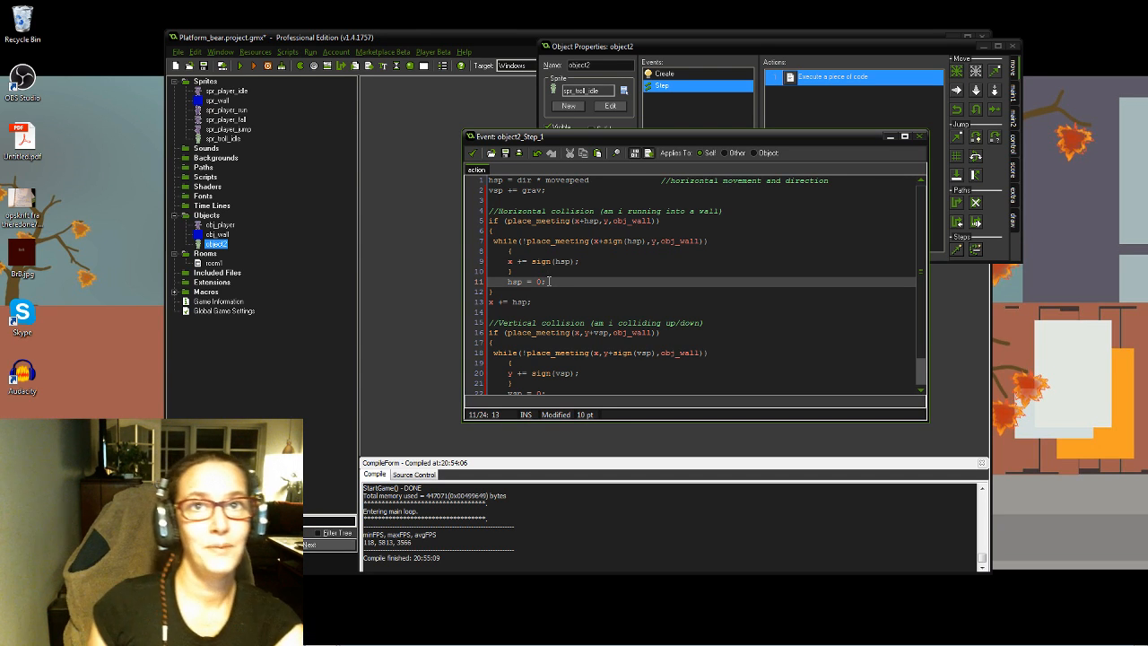
key(Return)
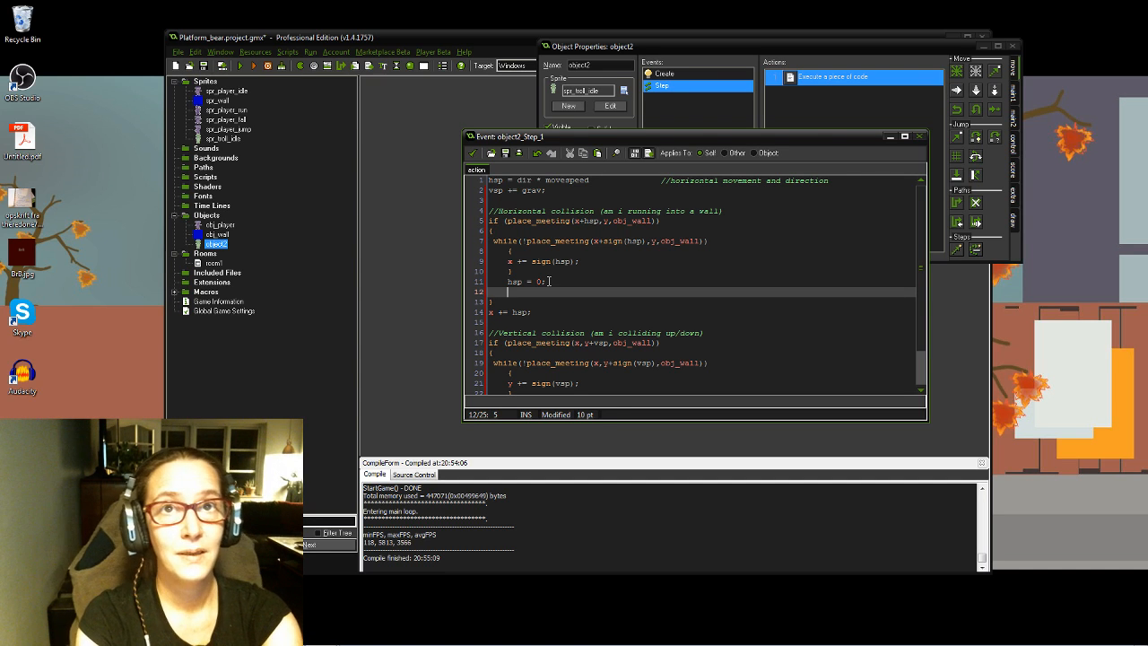
key(Return)
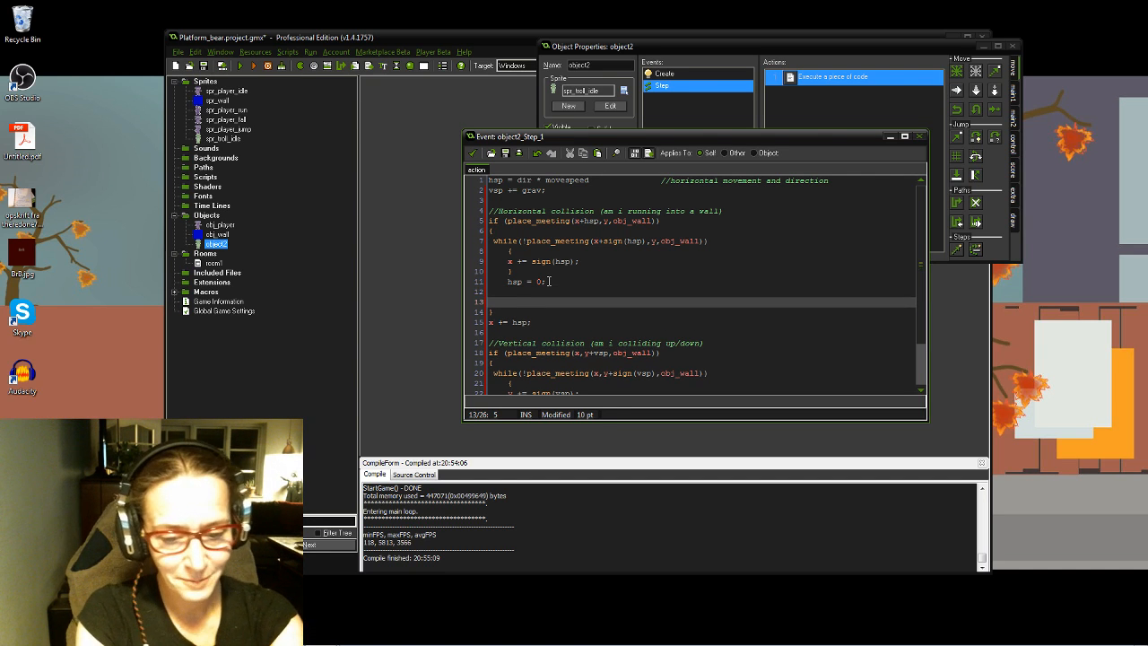
text(dir)
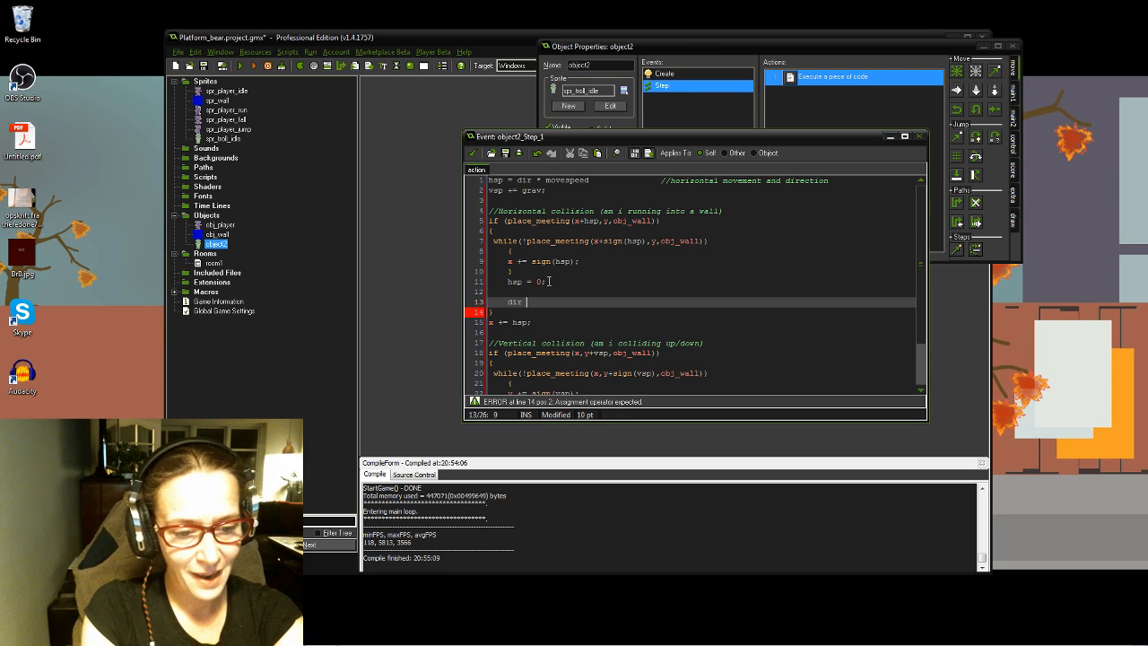
text( ')
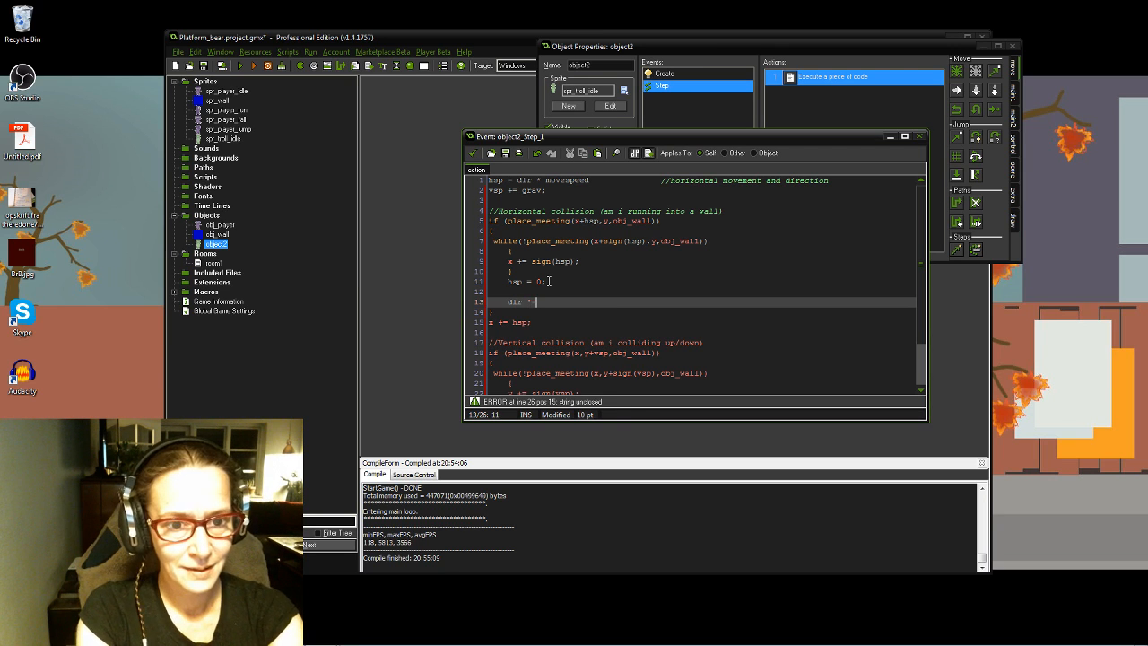
key(BackSpace)
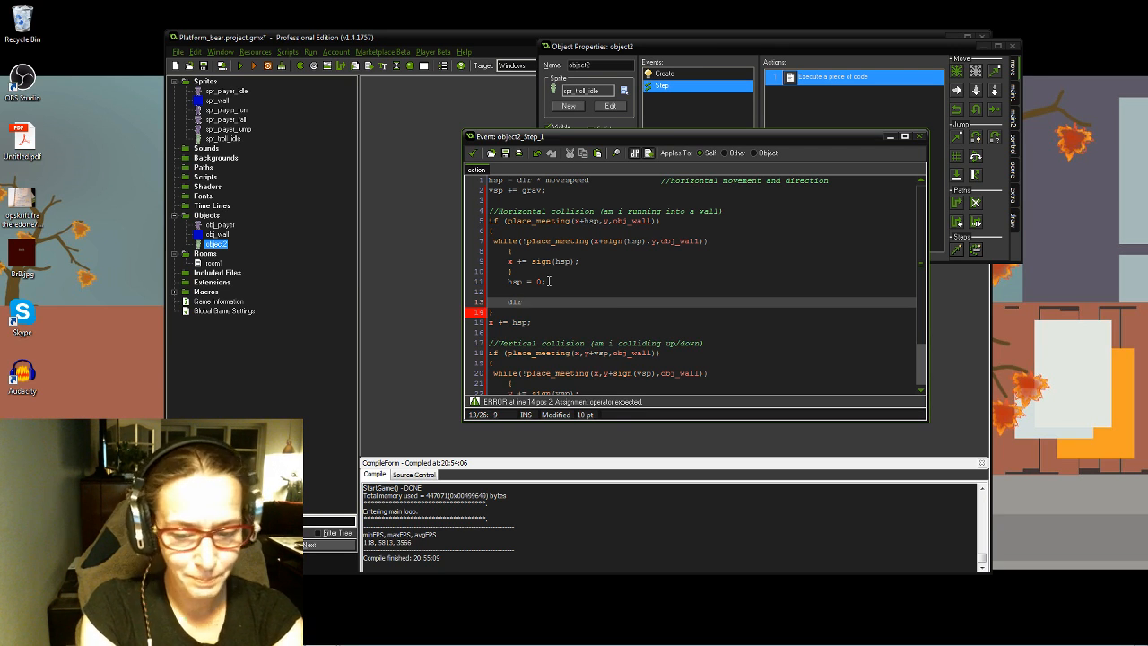
text(+)
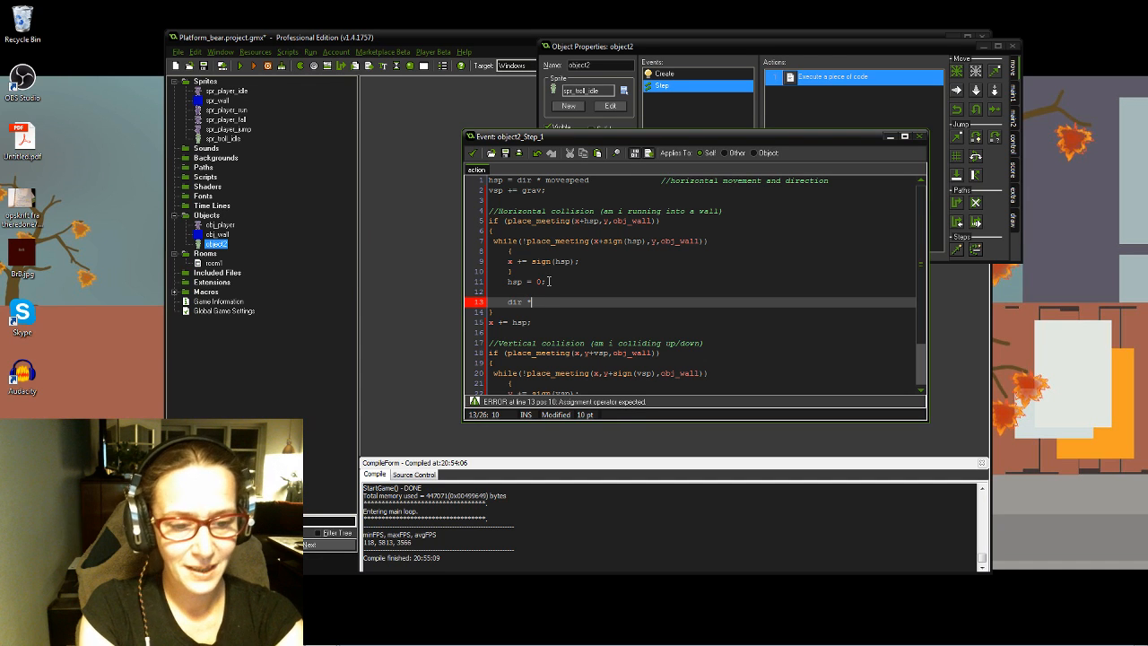
text(= -)
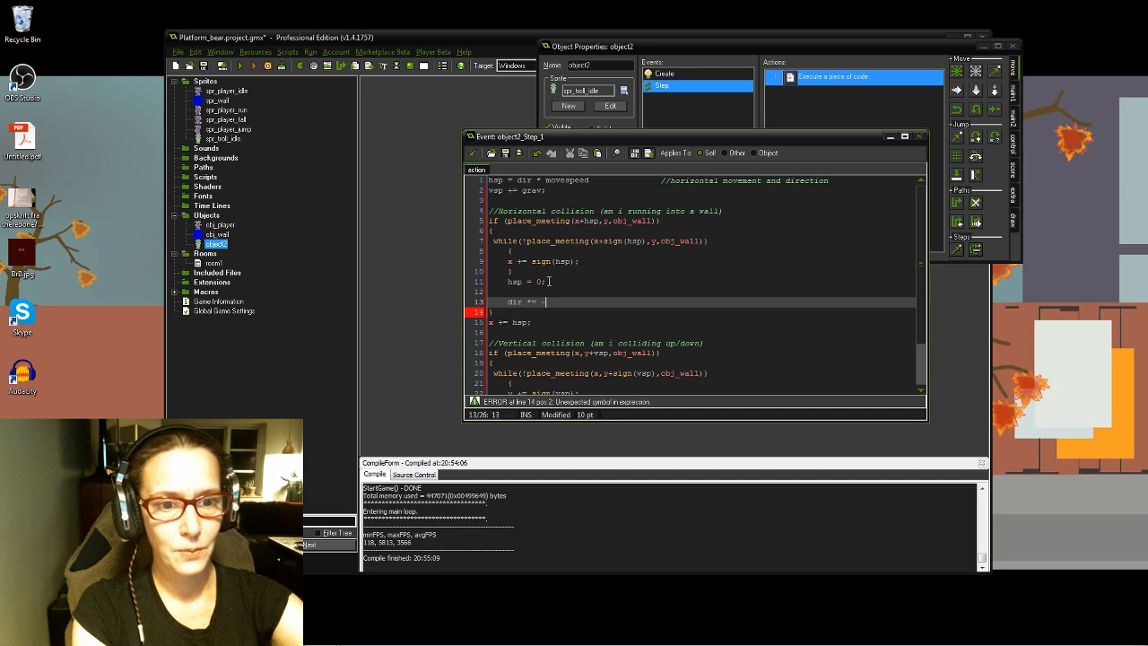
text(1)
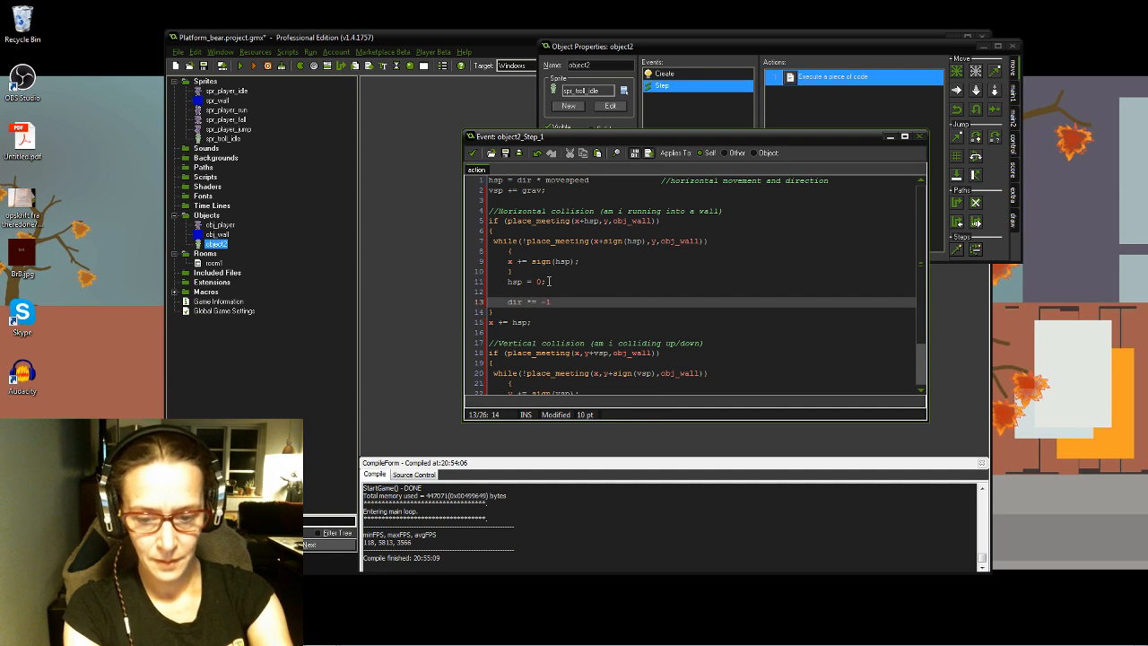
text(;)
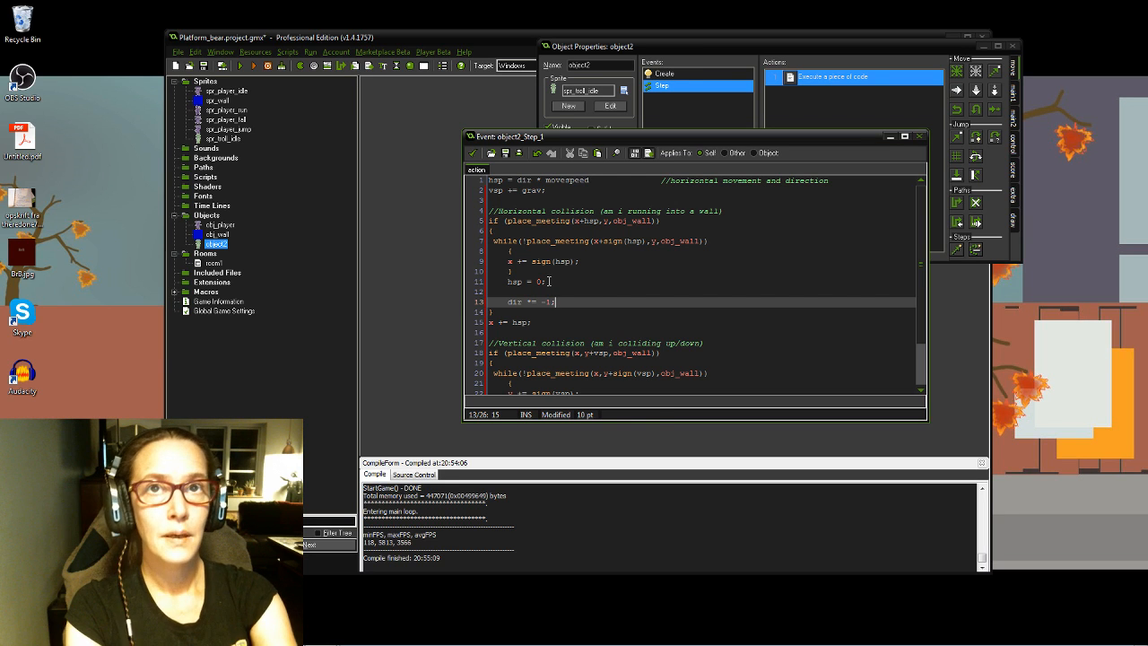
Step: Save the Step code and close object2's properties
scroll(764, 372, down, 2)
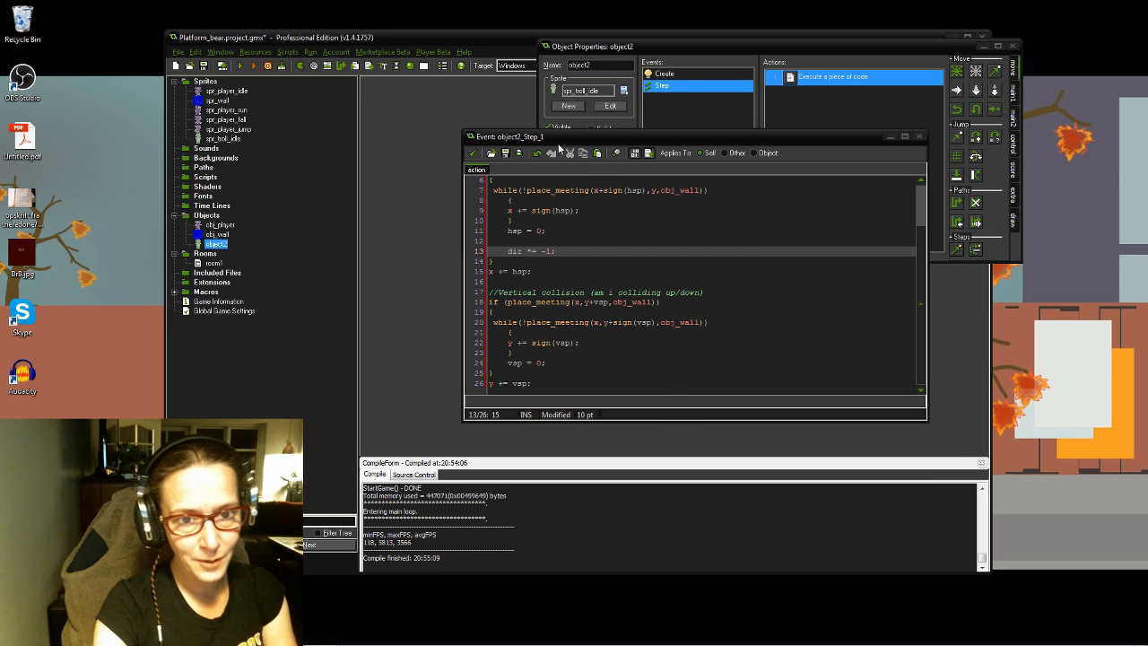
click(475, 153)
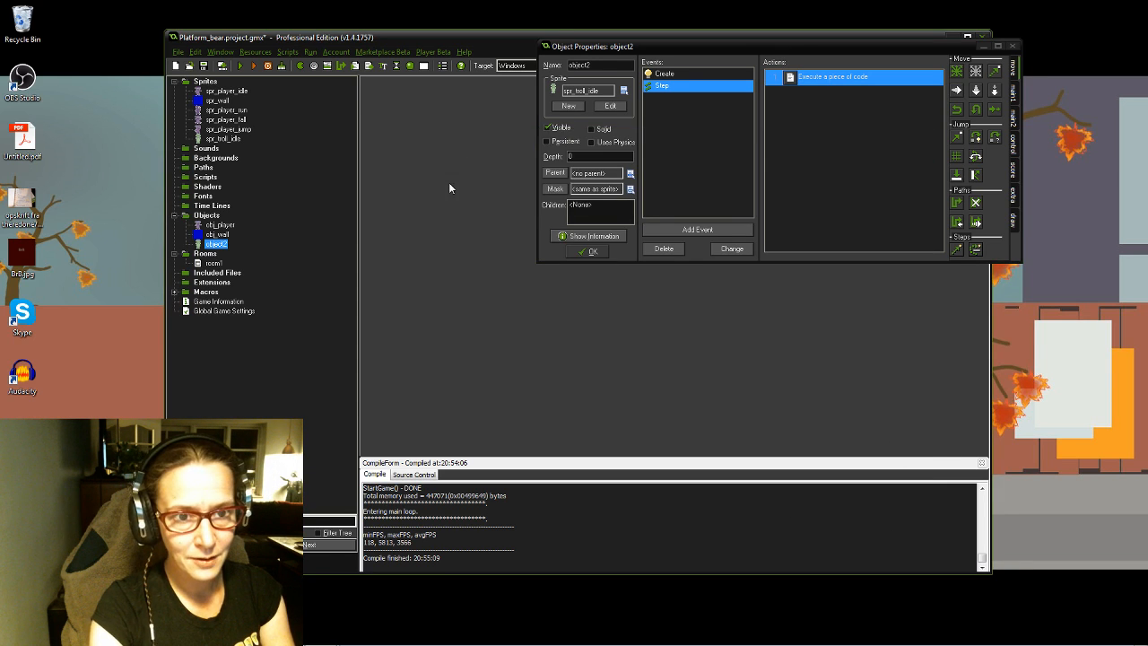
click(587, 251)
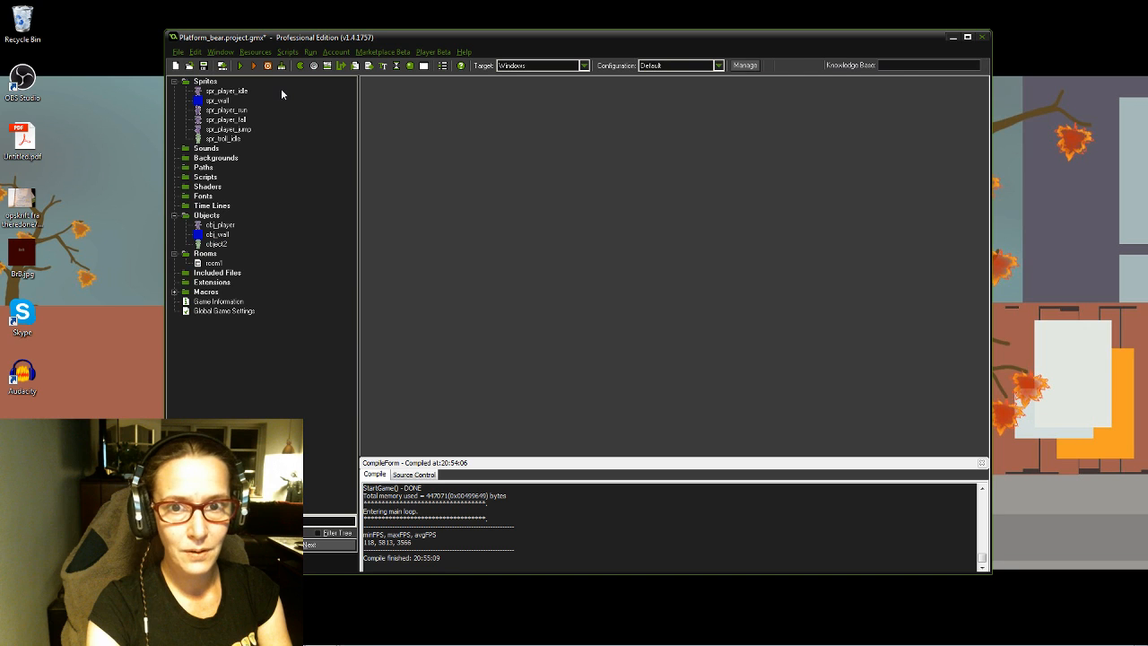
double_click(214, 263)
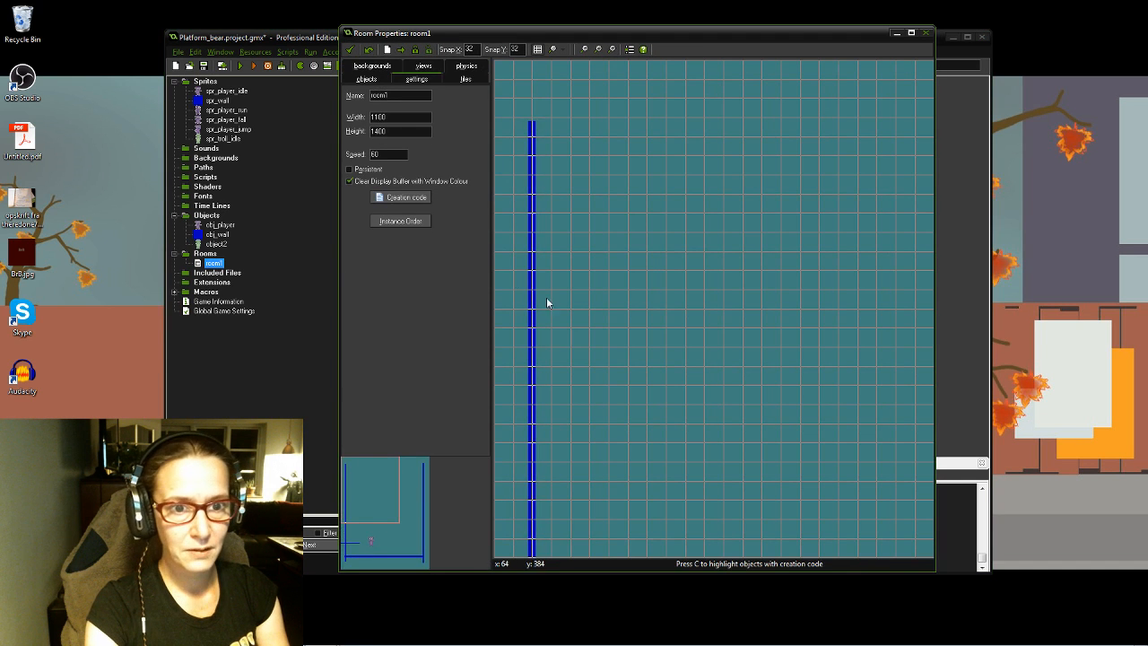
scroll(507, 65, down, 3)
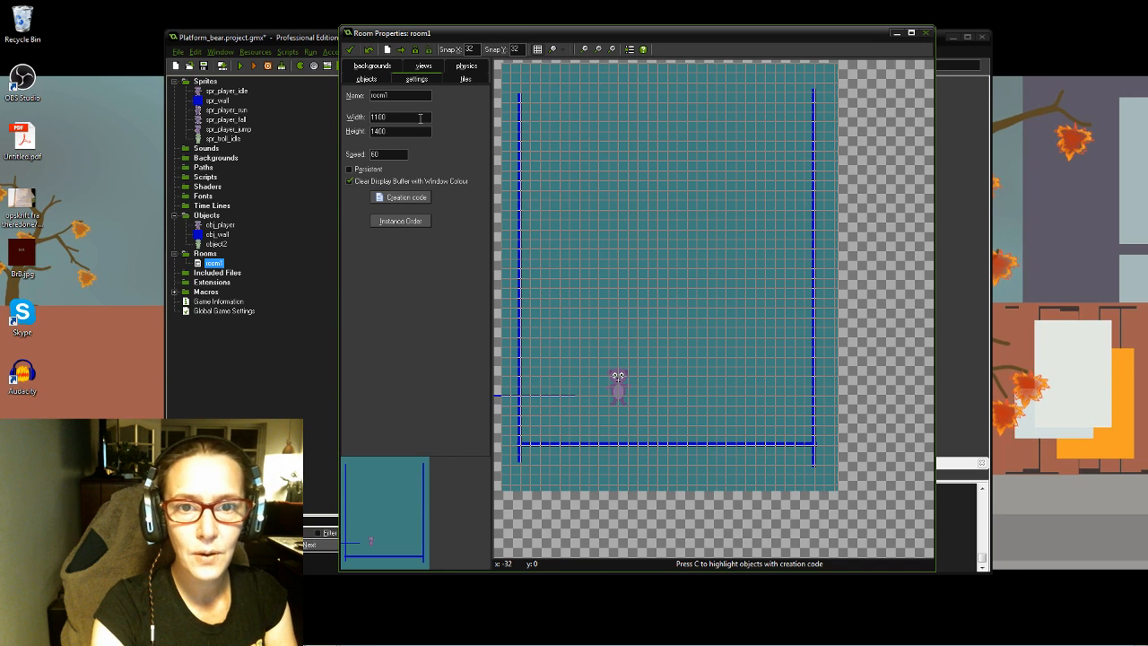
click(367, 80)
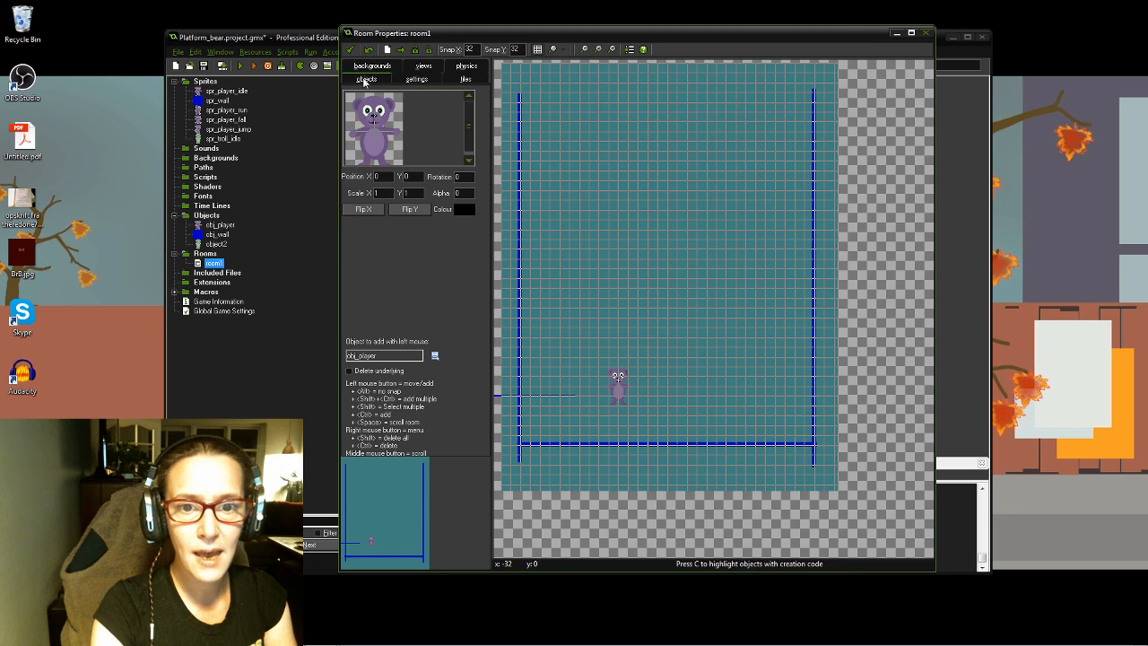
click(434, 355)
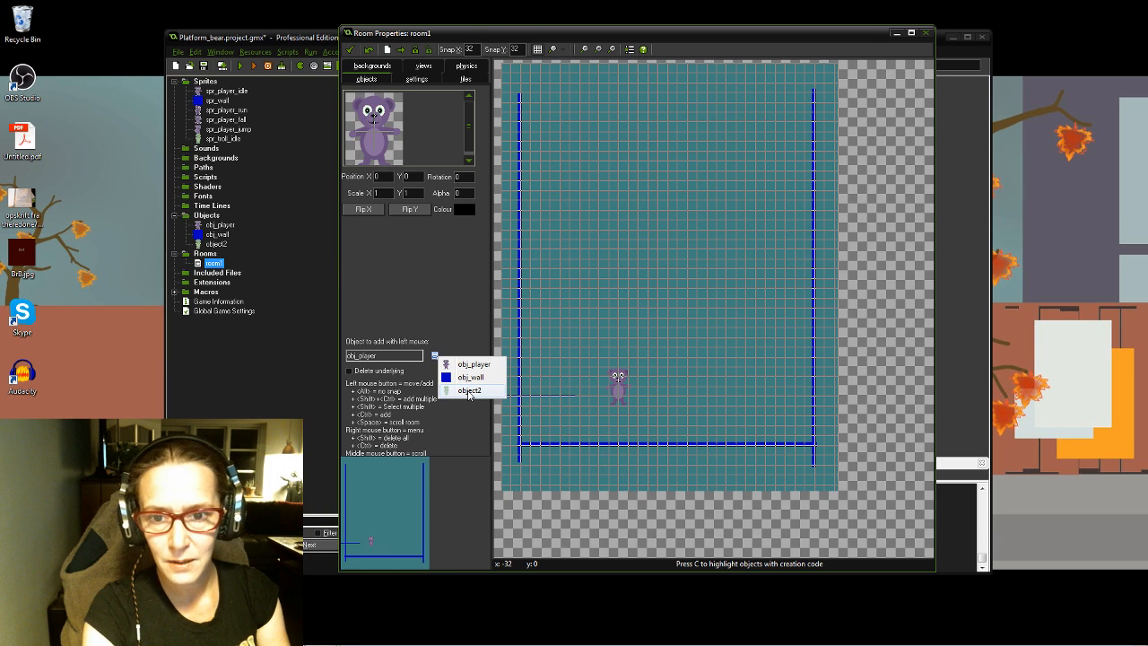
click(349, 49)
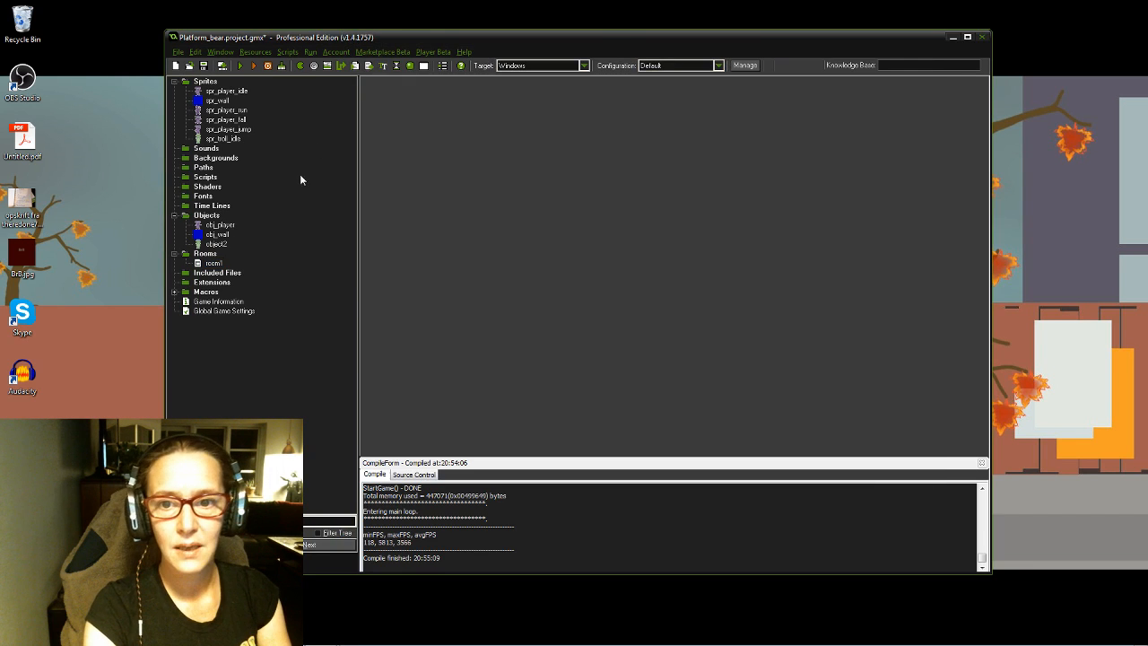
Step: Rename object2 in the Objects folder as obj_enemy
click(218, 243)
right_click(217, 244)
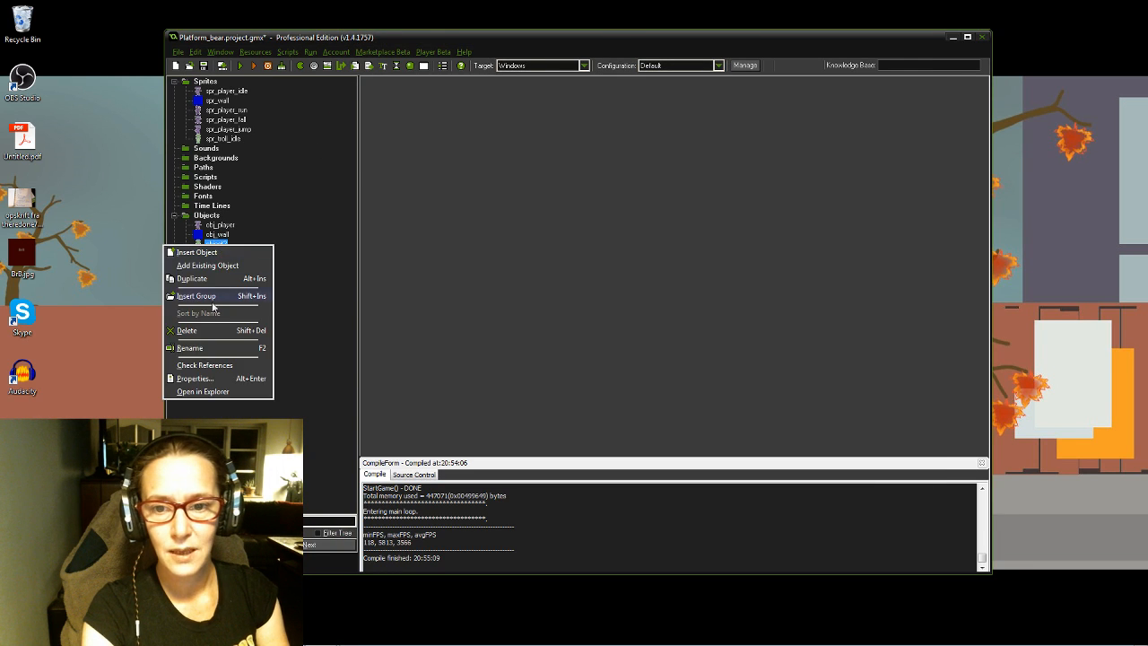
click(190, 348)
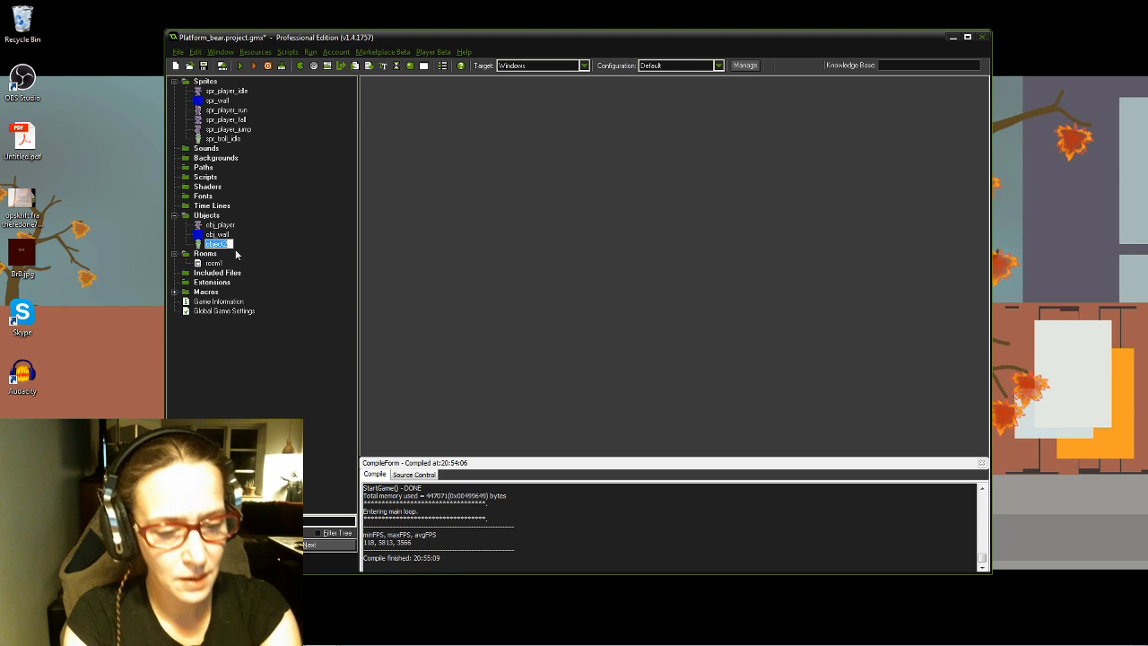
text(obj)
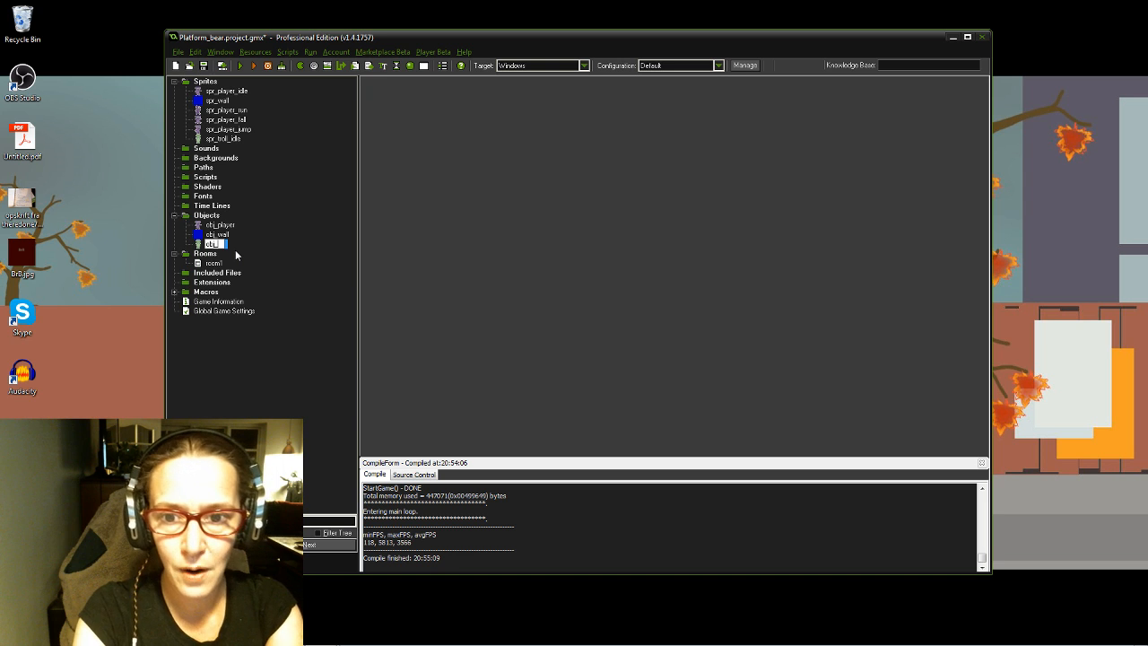
text(_en)
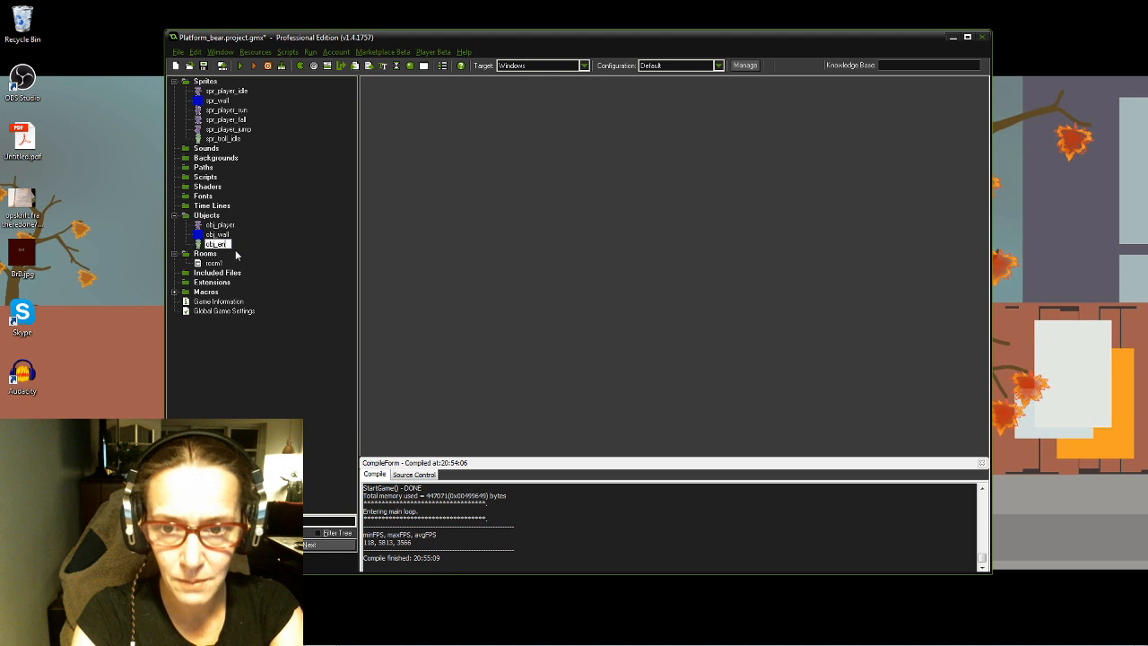
text(em)
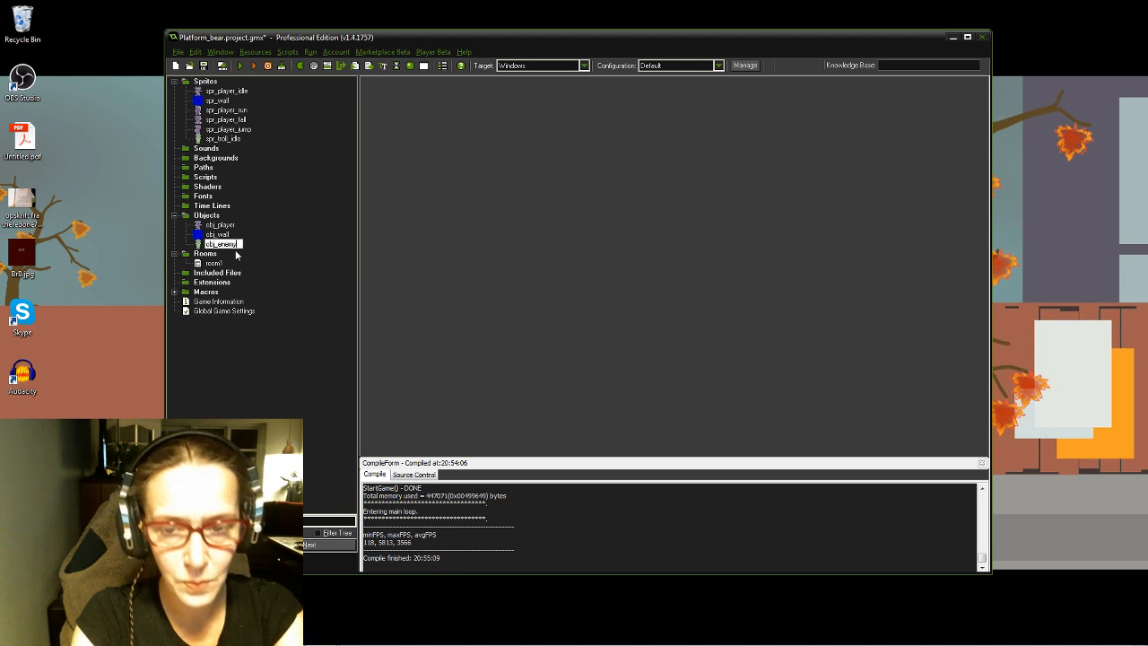
text(y)
key(Return)
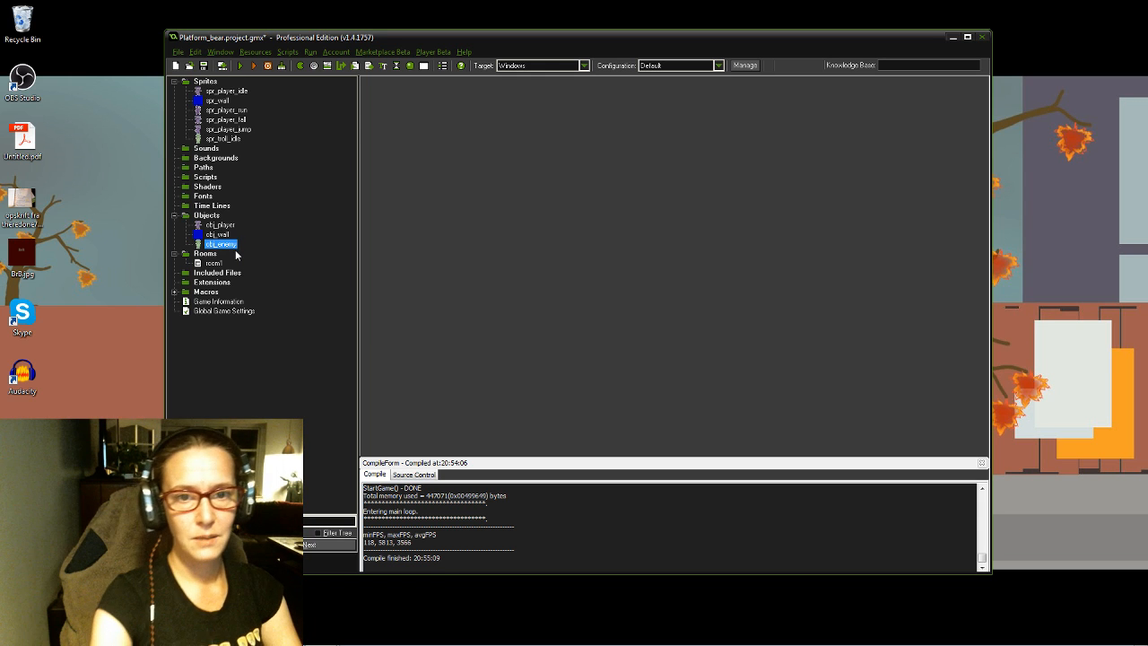
Step: Place an obj_enemy instance in room1 at about X 128, Y 928, above the short platform
double_click(213, 262)
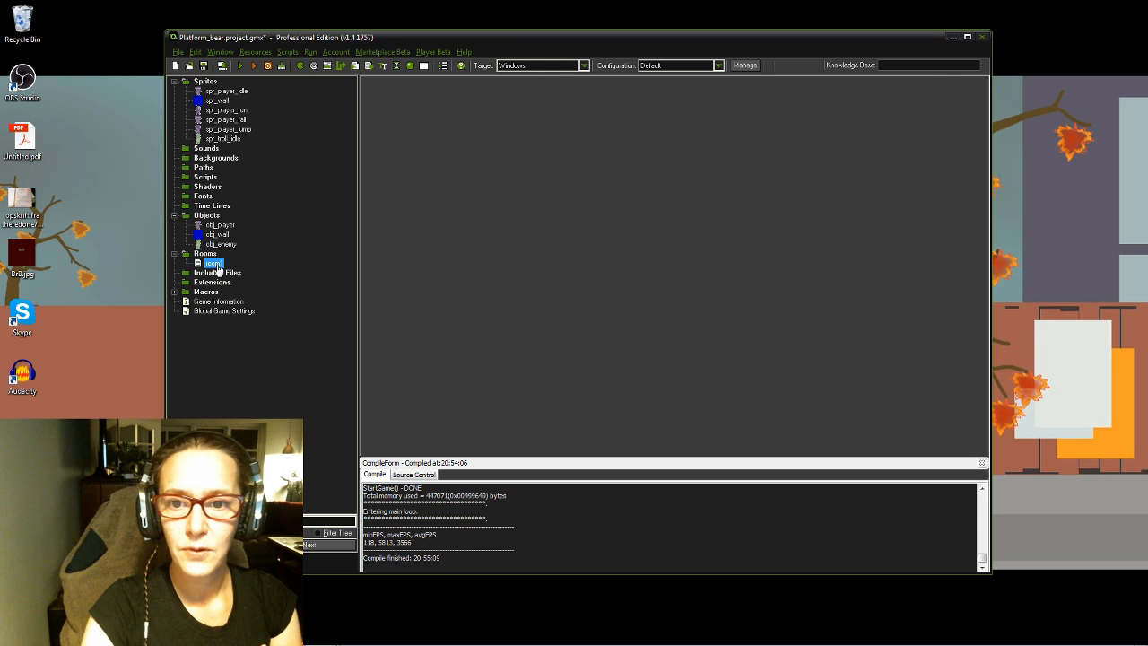
click(374, 83)
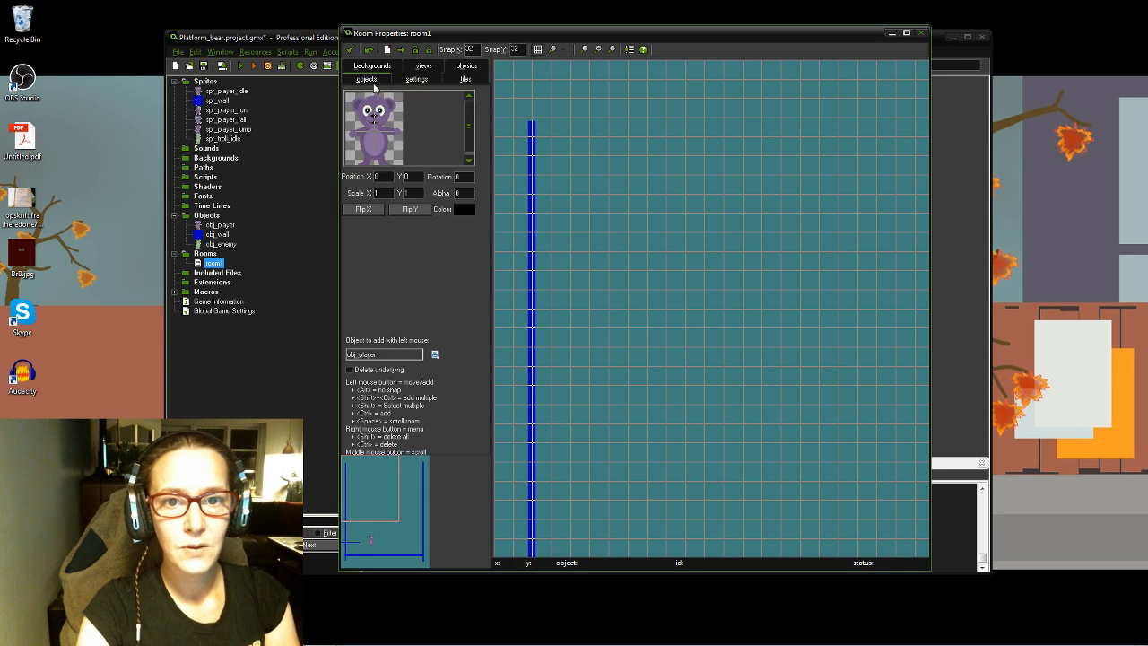
click(435, 354)
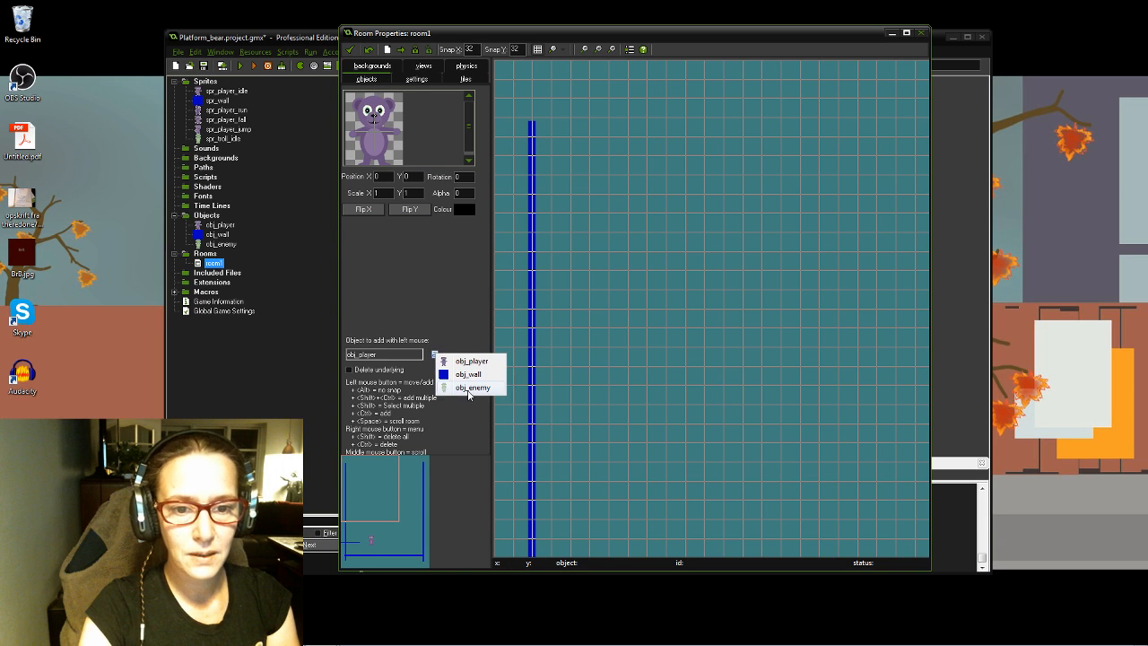
click(468, 390)
scroll(506, 75, down, 3)
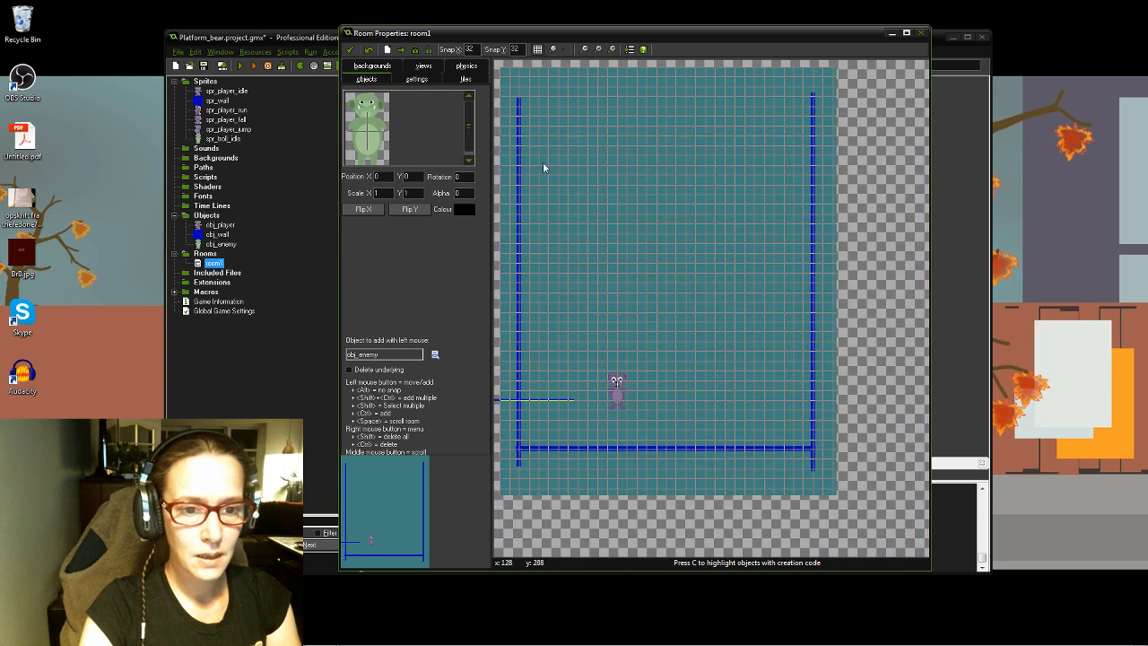
click(539, 357)
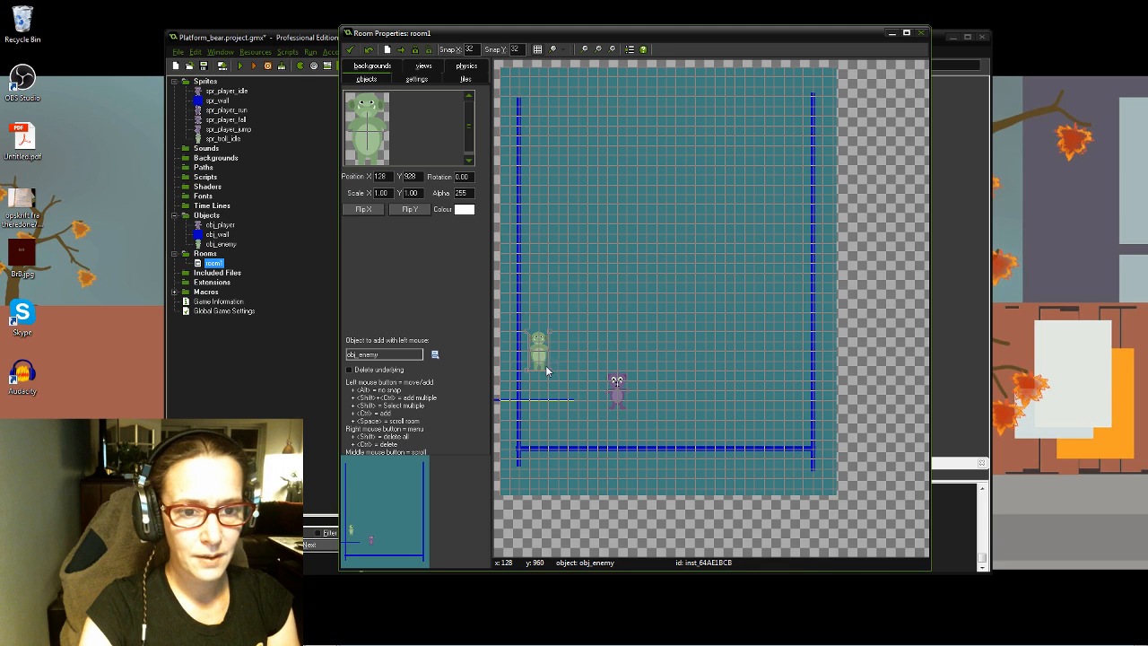
Step: Move the enemy to about X 192, Y 992 and the player to about X 672, Y 1088, and save room1
drag(547, 371, 538, 374)
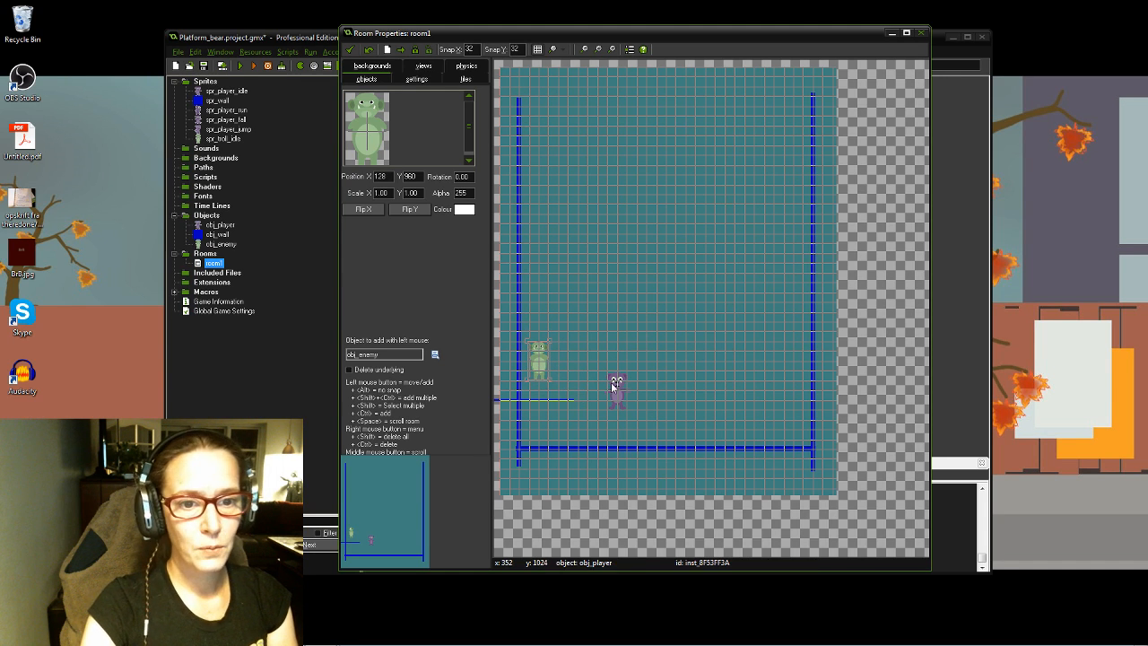
drag(554, 363, 560, 394)
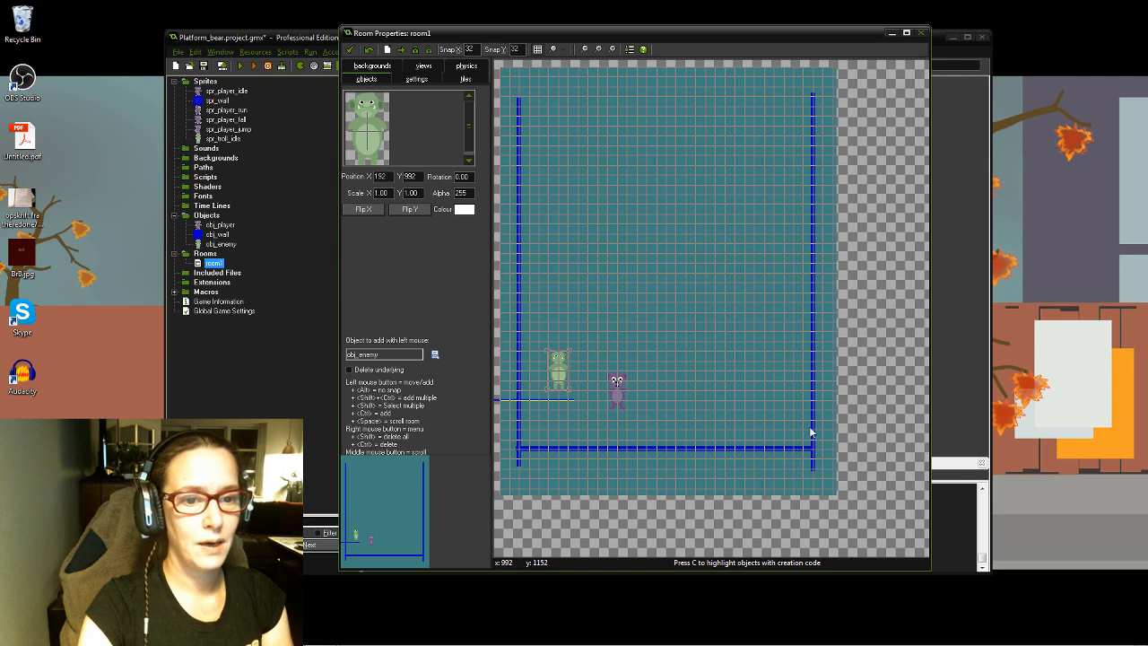
drag(622, 404, 710, 408)
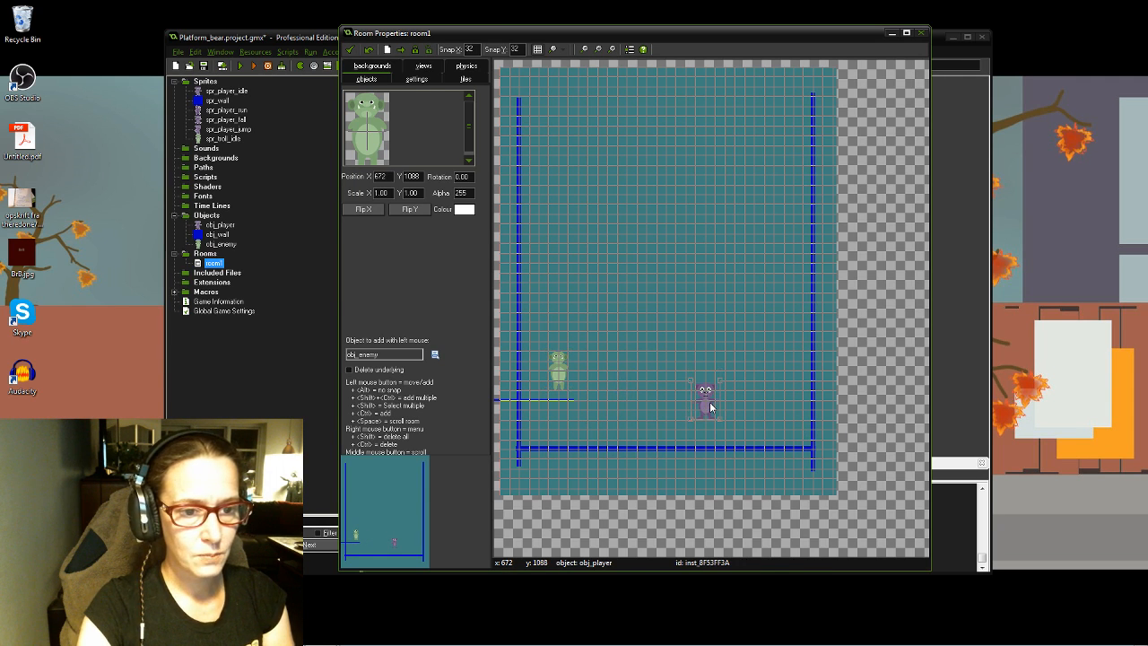
click(351, 50)
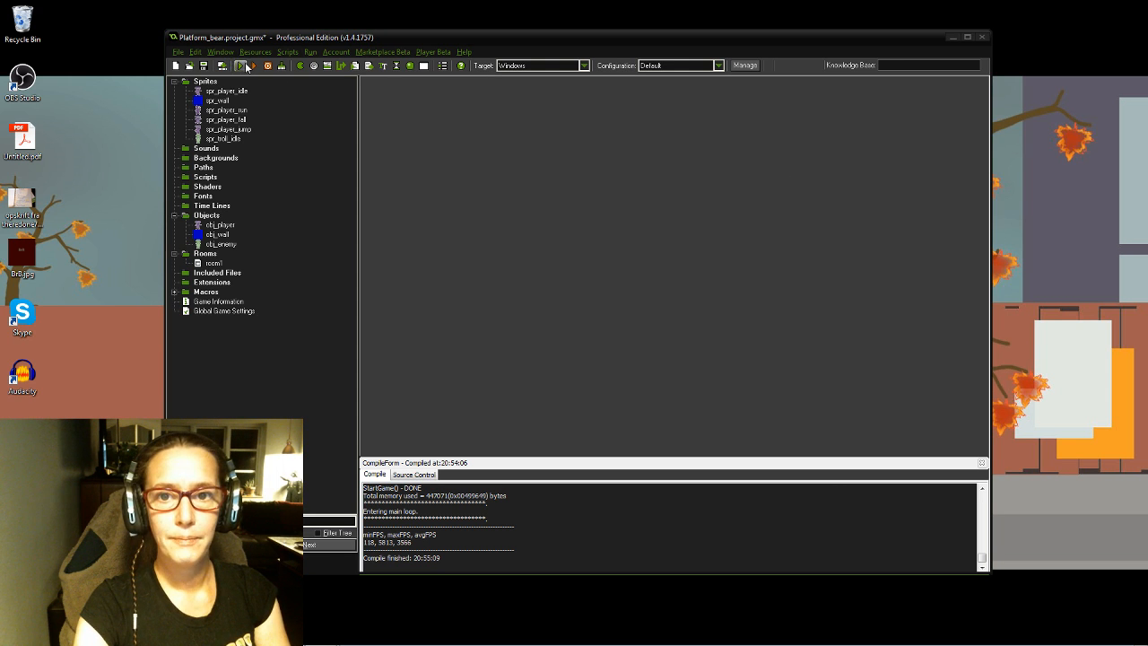
Step: Run the game and test the enemy's movement while moving and jumping with the player
click(240, 65)
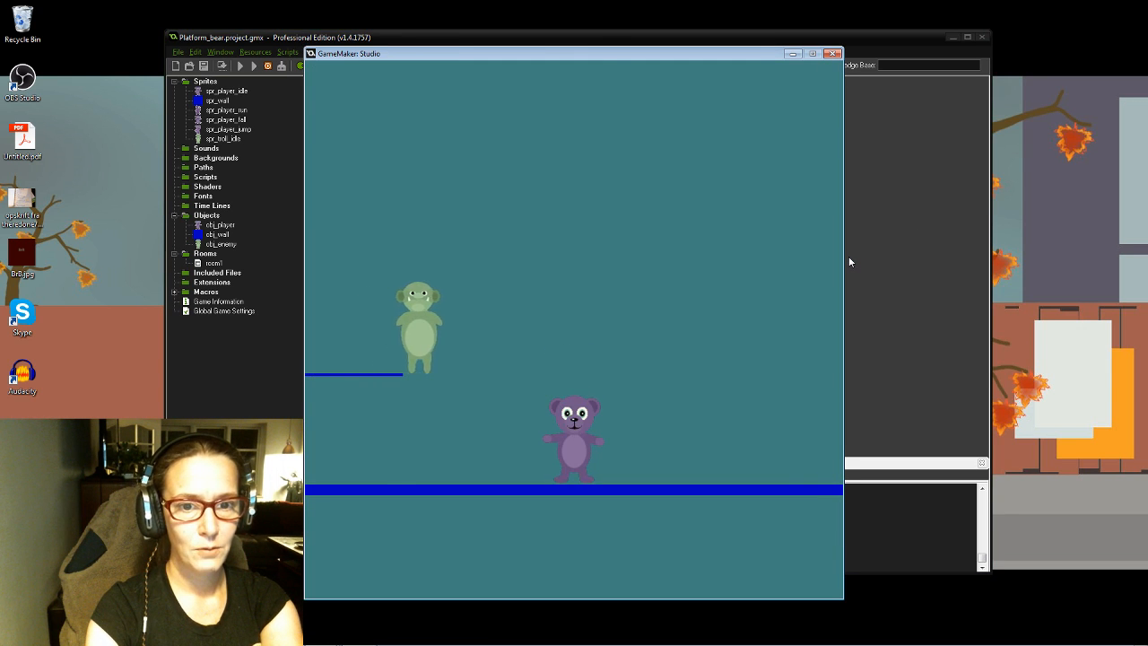
key(Right)
key(Left)
key(space)
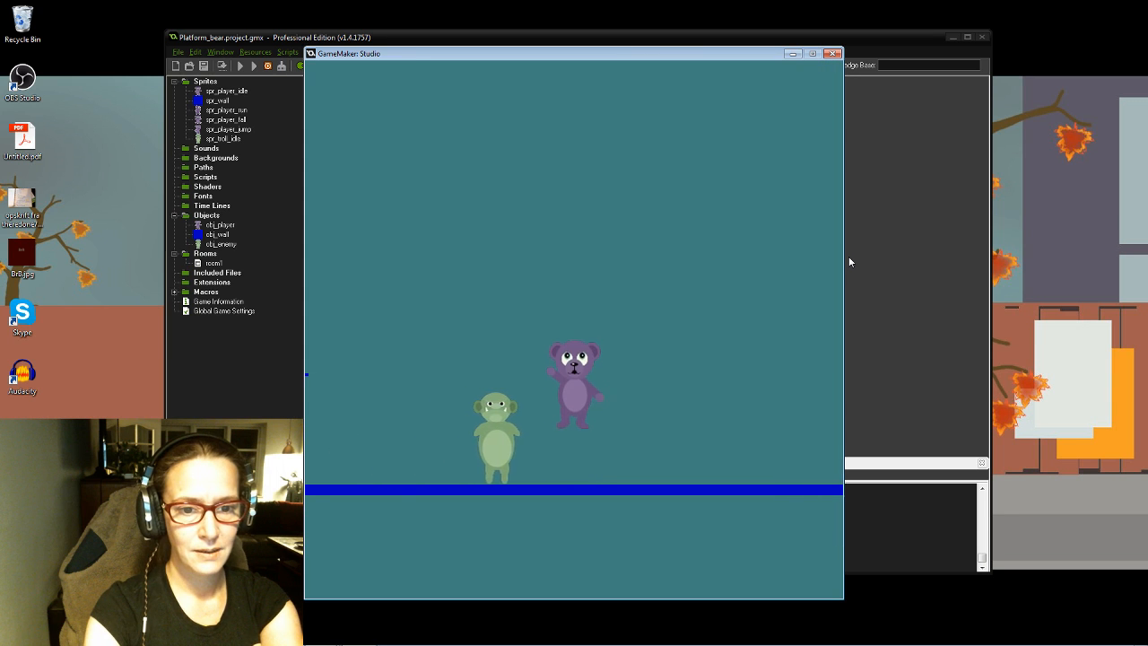
Step: Test the running game by moving and jumping the player back and forth past the enemy along the floor
key(Right)
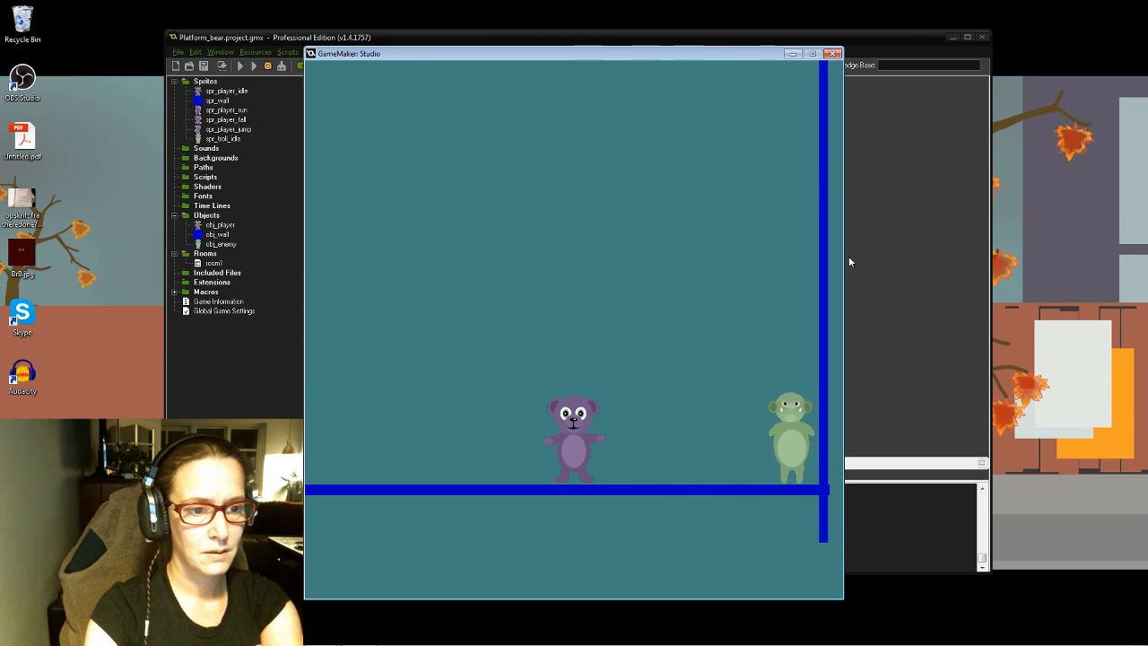
key(space)
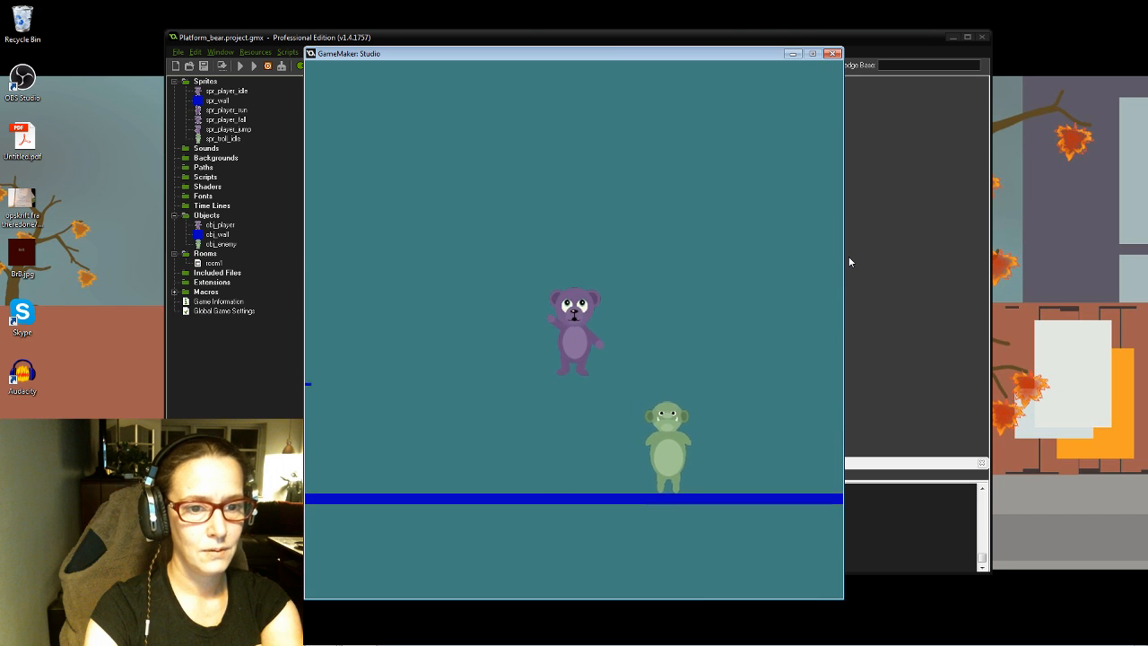
key(space)
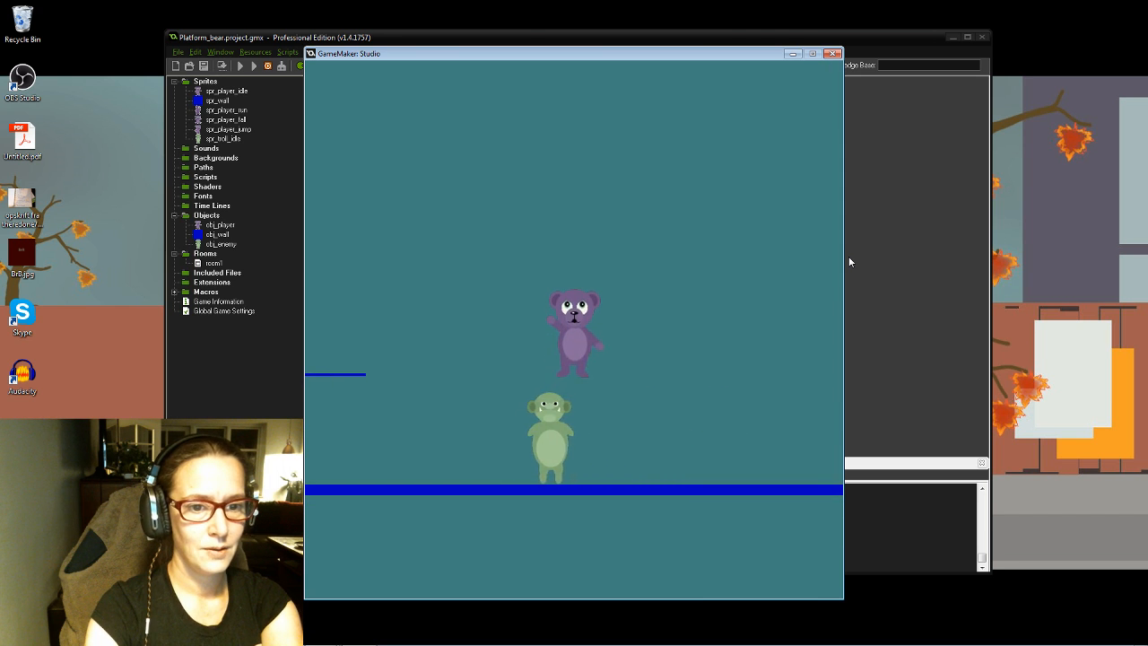
key(Left)
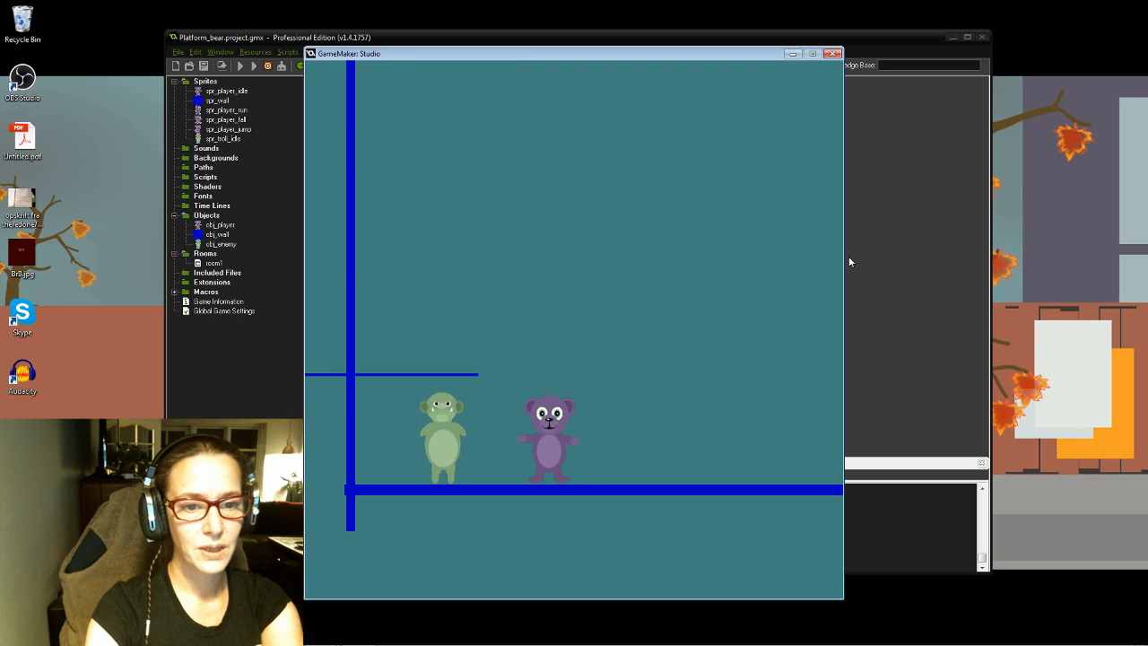
key(Left)
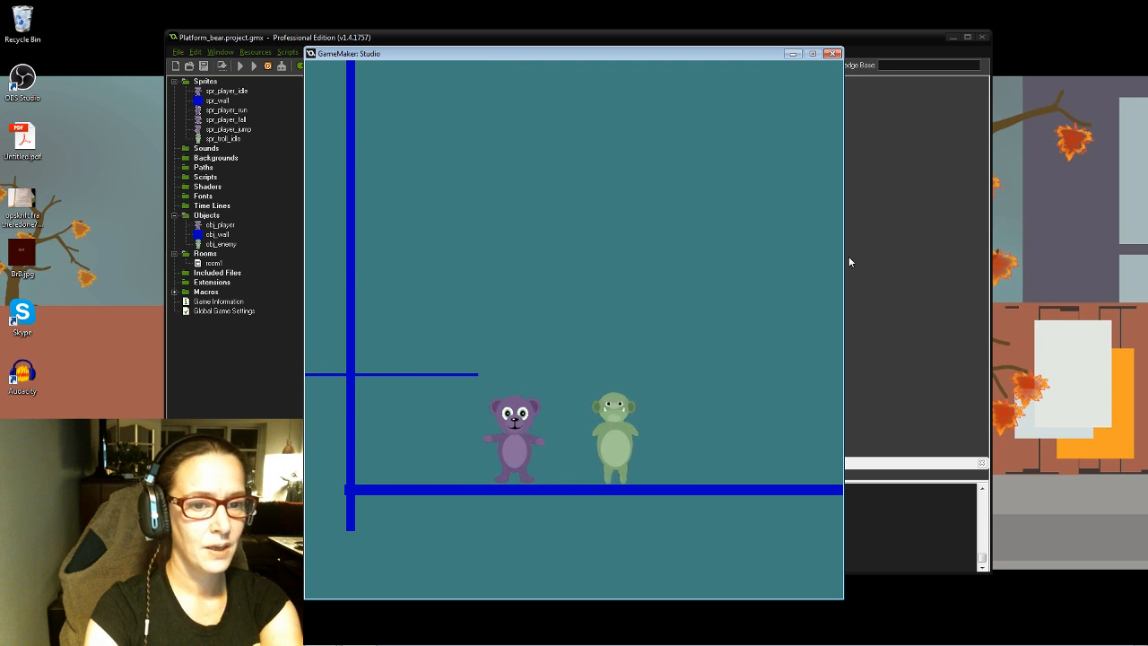
key(Right)
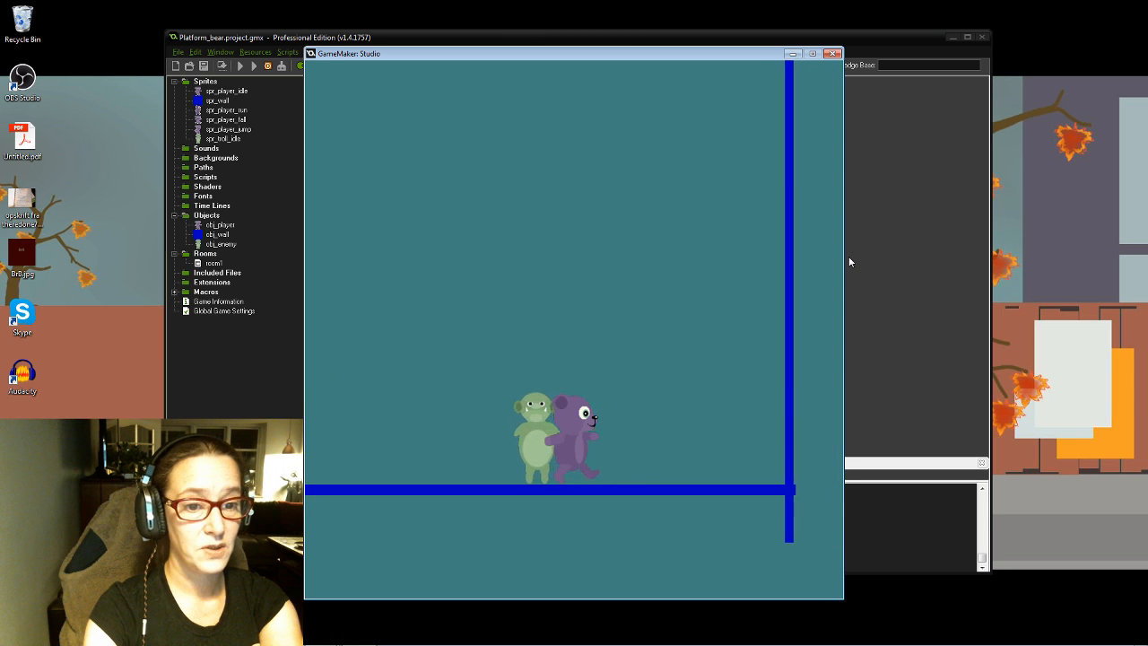
key(Left)
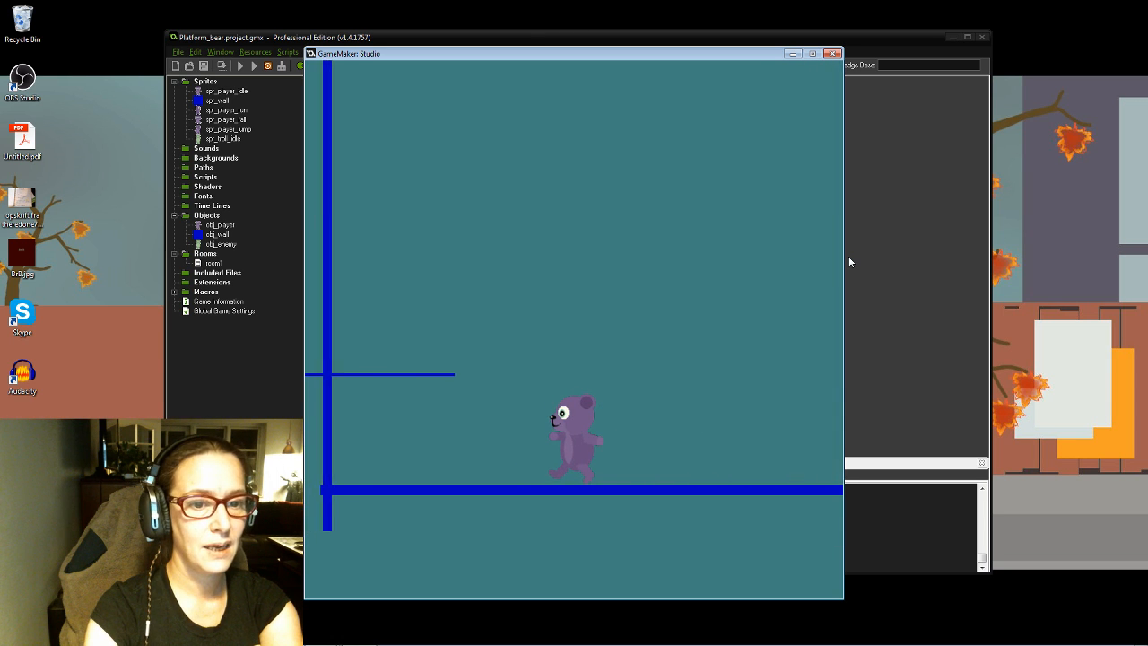
key(Right)
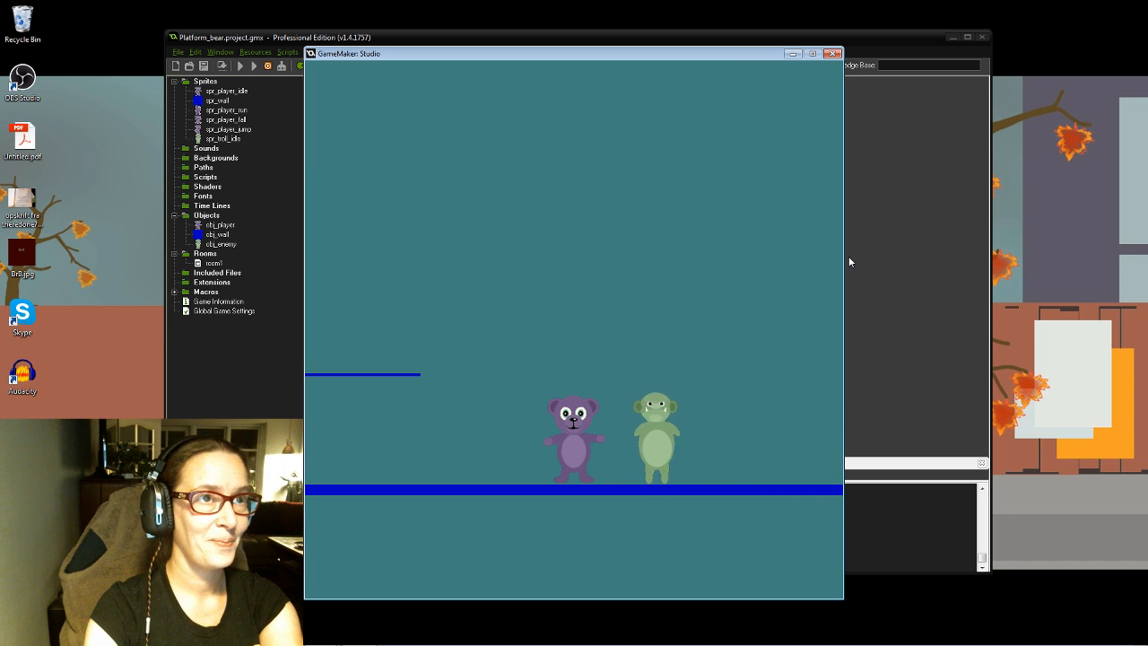
key(Left)
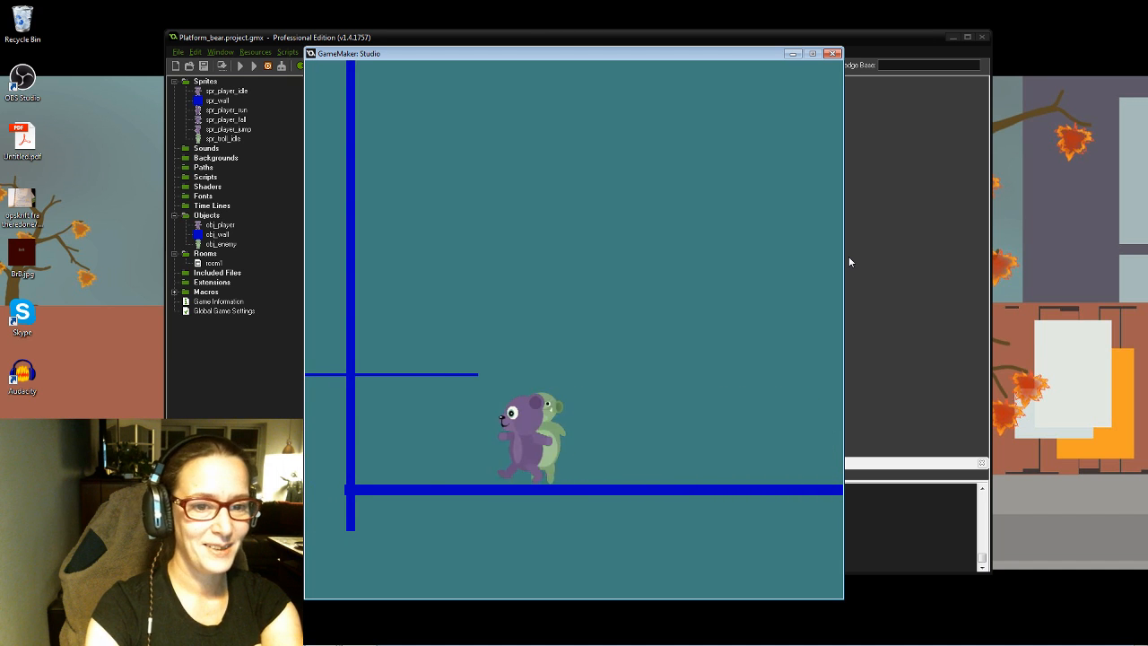
key(Right)
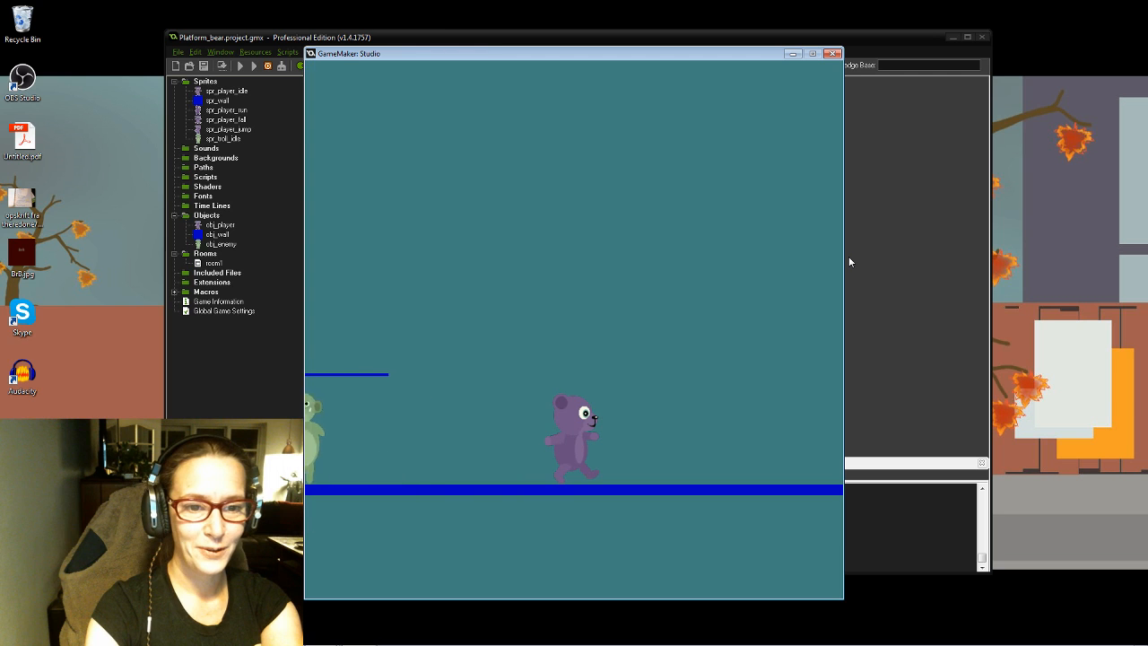
key(Left)
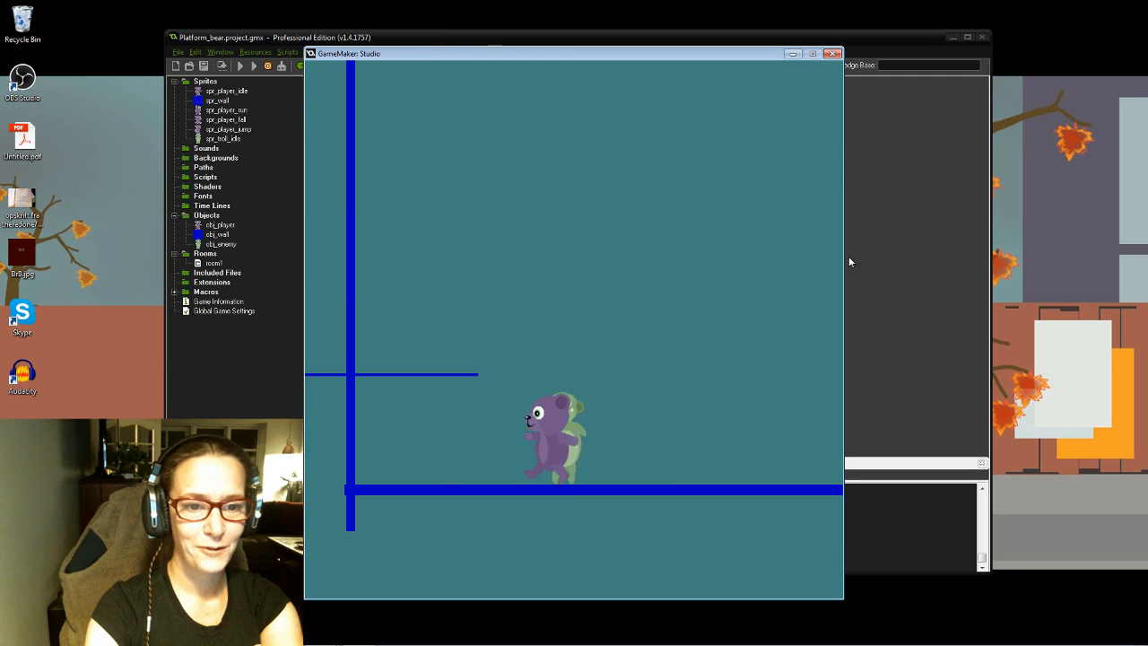
Step: Jump the player onto the short platform and walk it along the edge while the enemy patrols below
key(space)
key(Right)
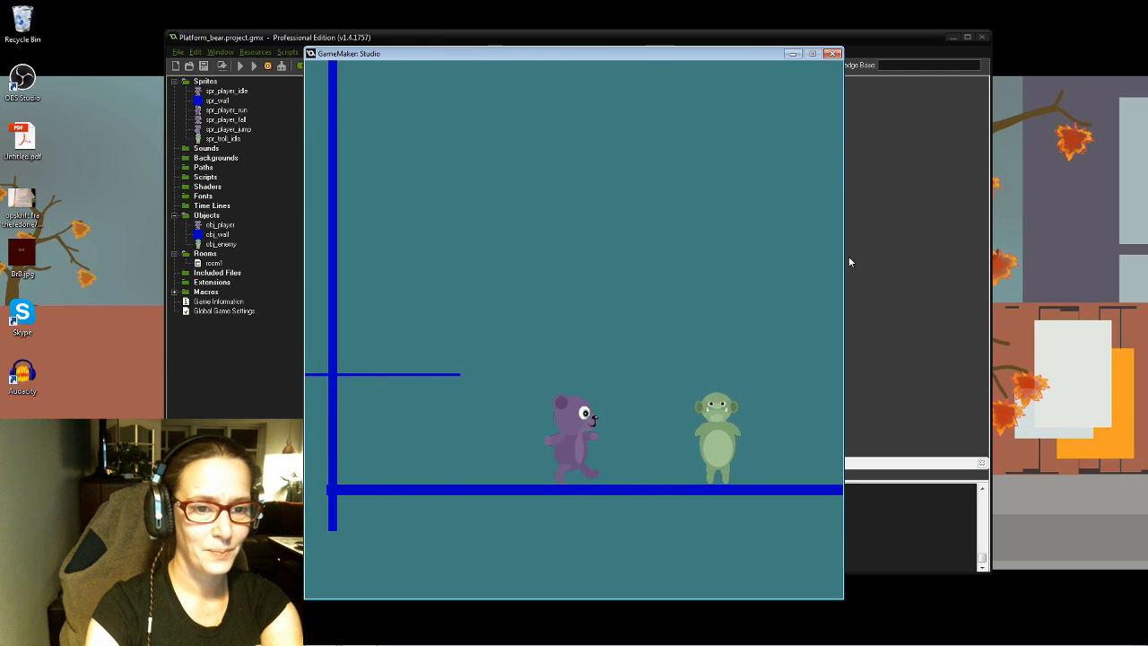
key(Left)
key(space)
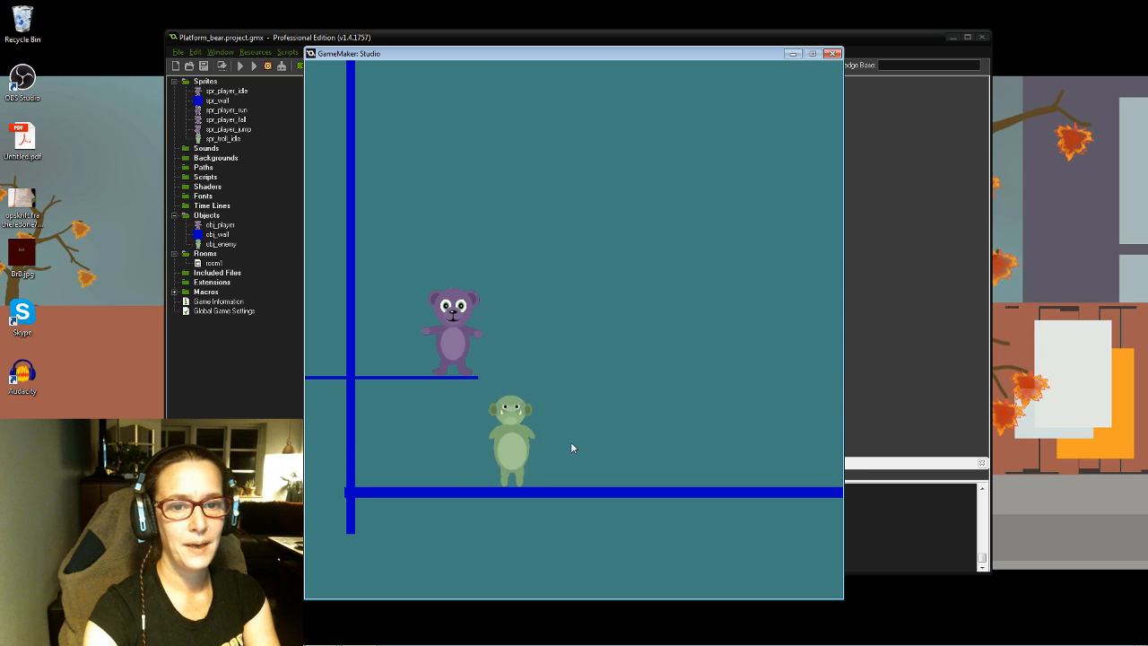
key(Left)
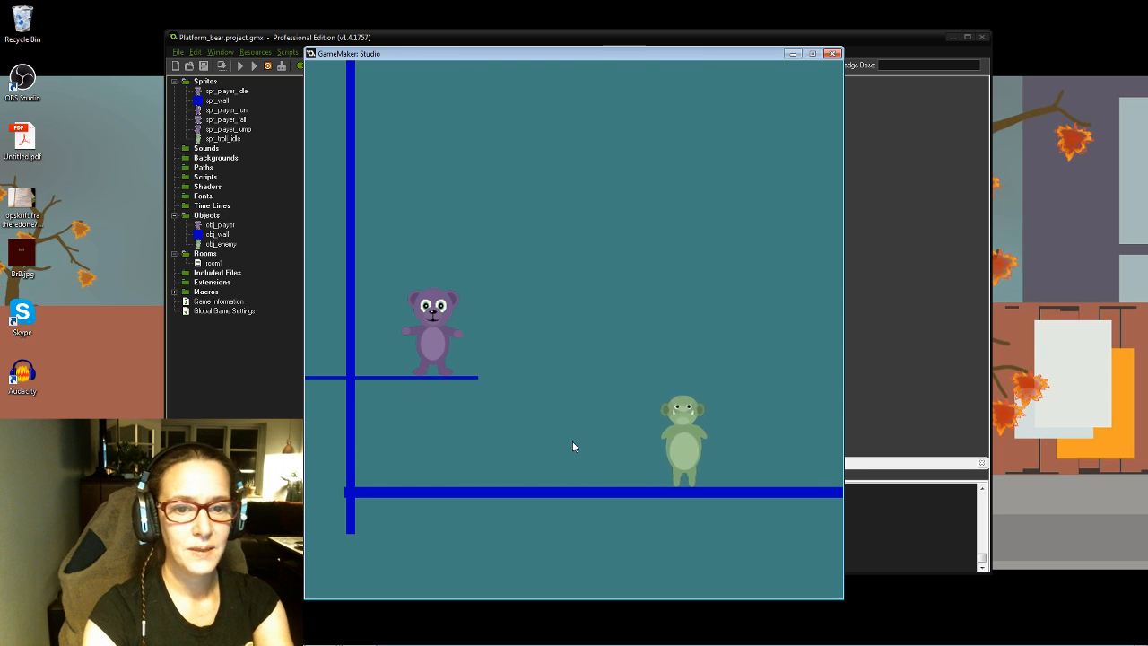
key(Right)
key(Right)
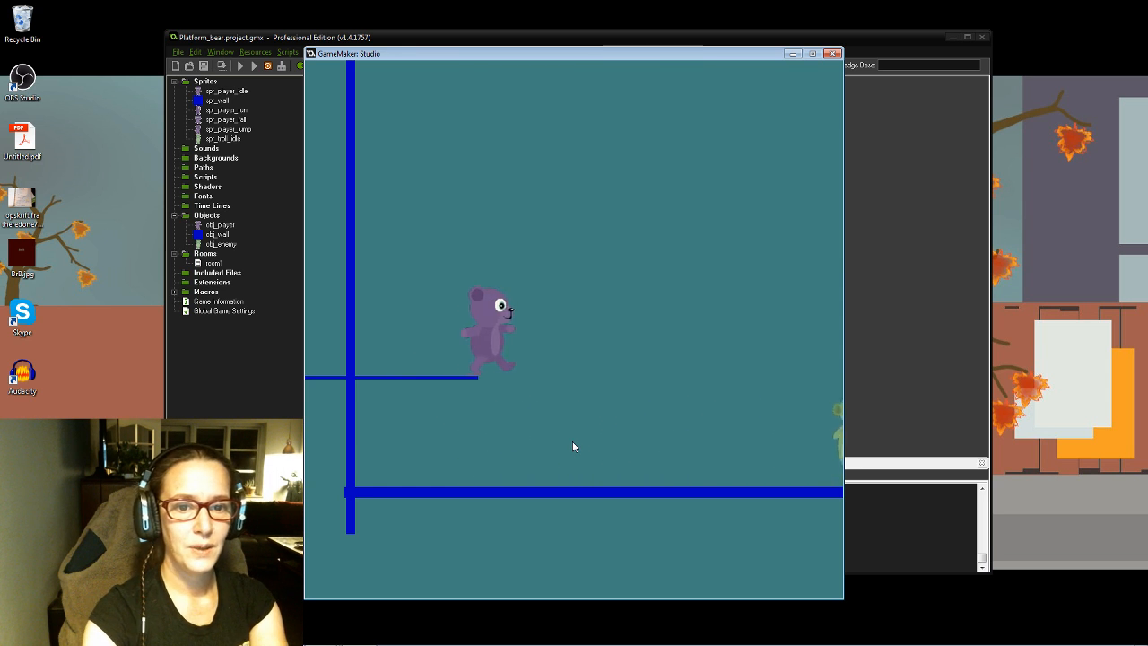
key(Left)
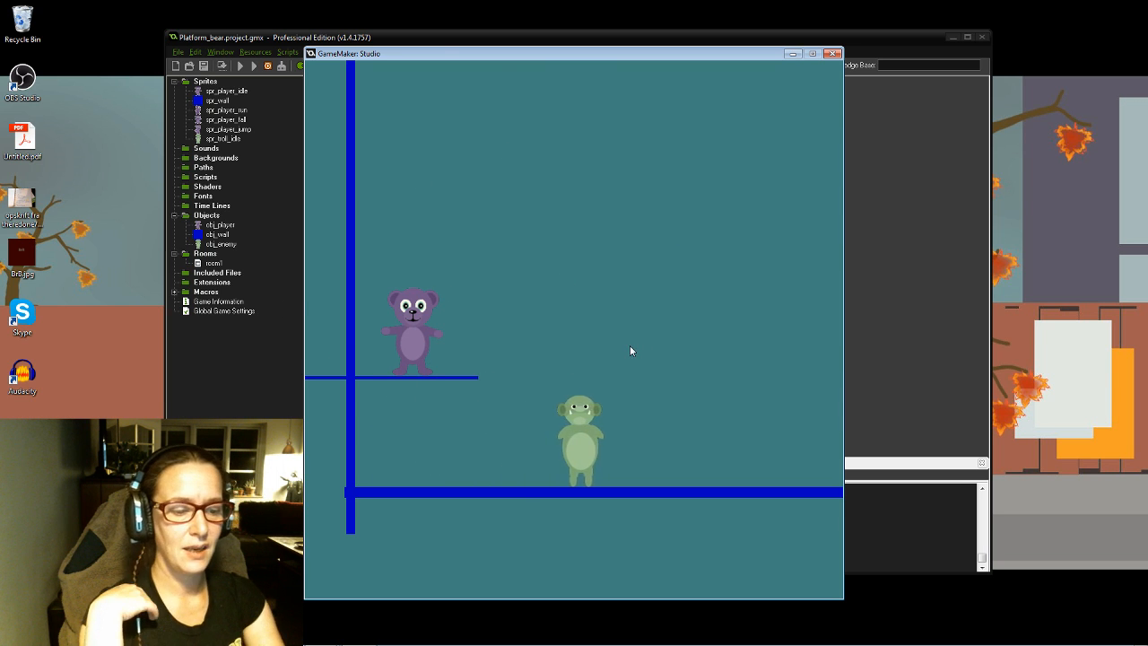
Step: Move the player between the floor and the short platform to test it around the enemy, and close the game
key(Right)
key(Right)
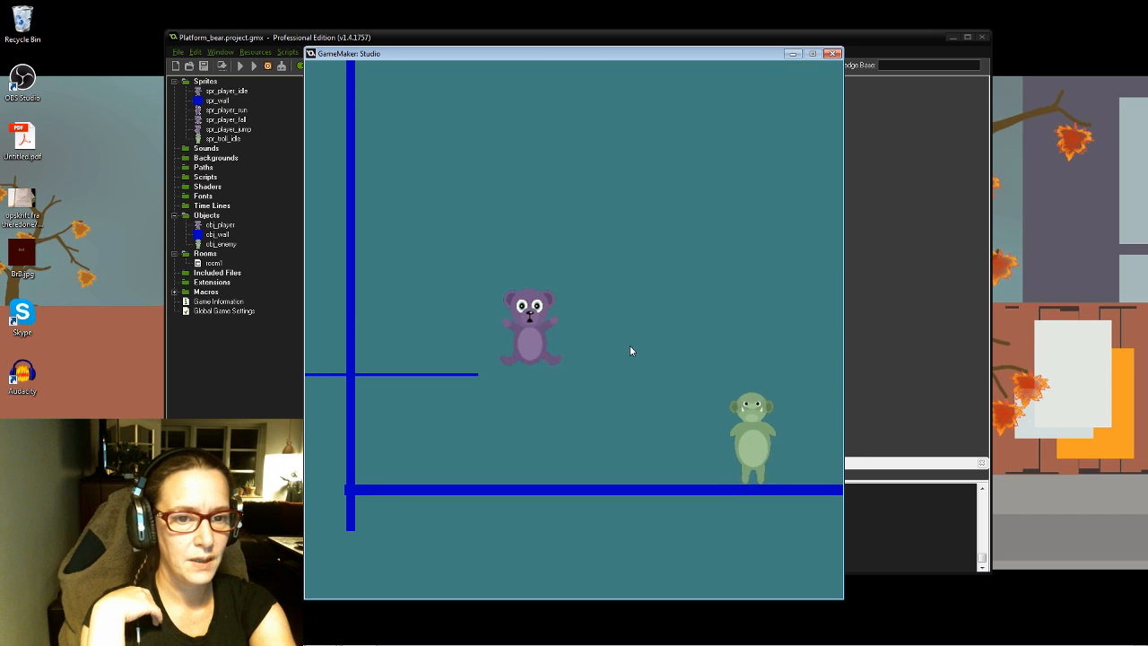
key(Right)
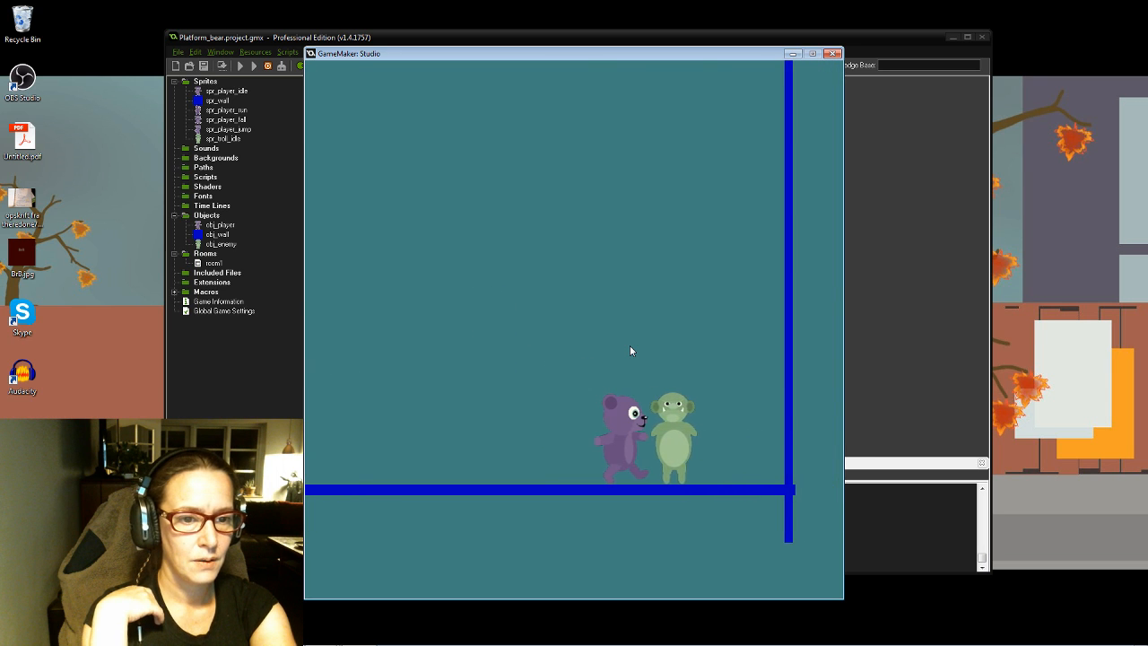
key(Left)
key(Left)
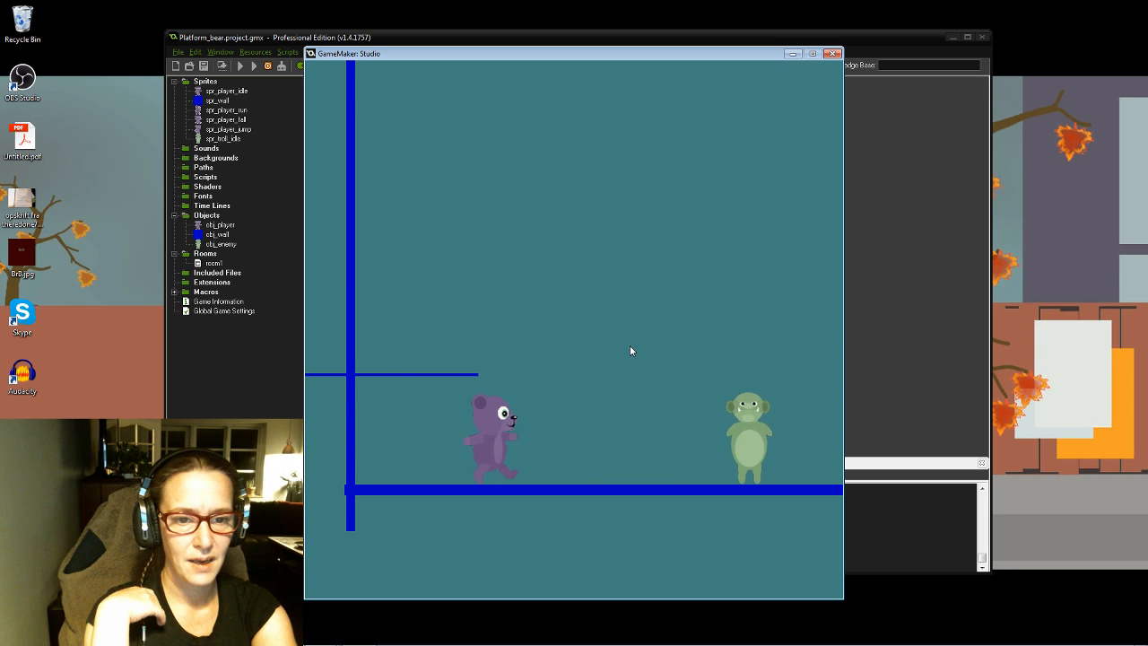
key(Up)
key(Left)
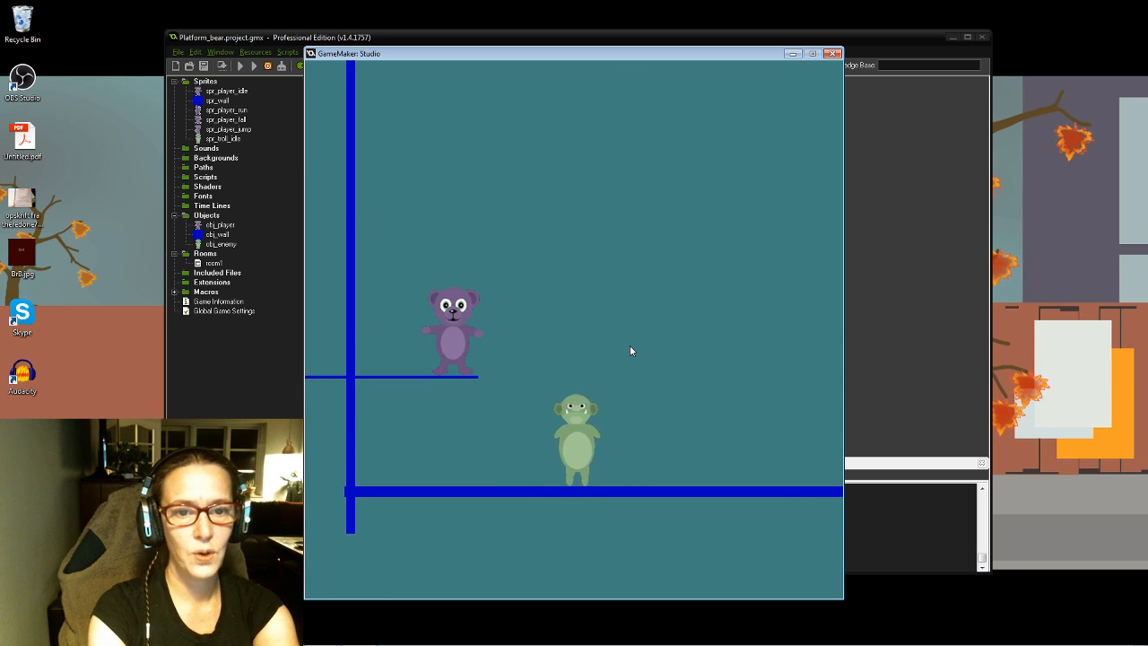
key(Right)
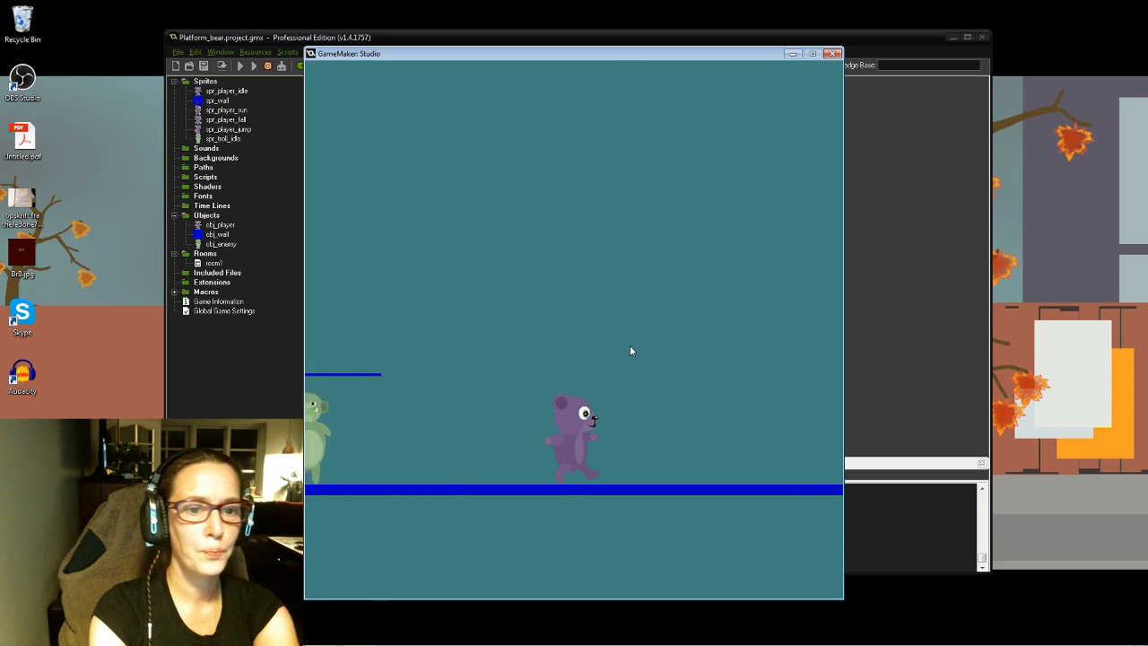
key(Left)
key(Up)
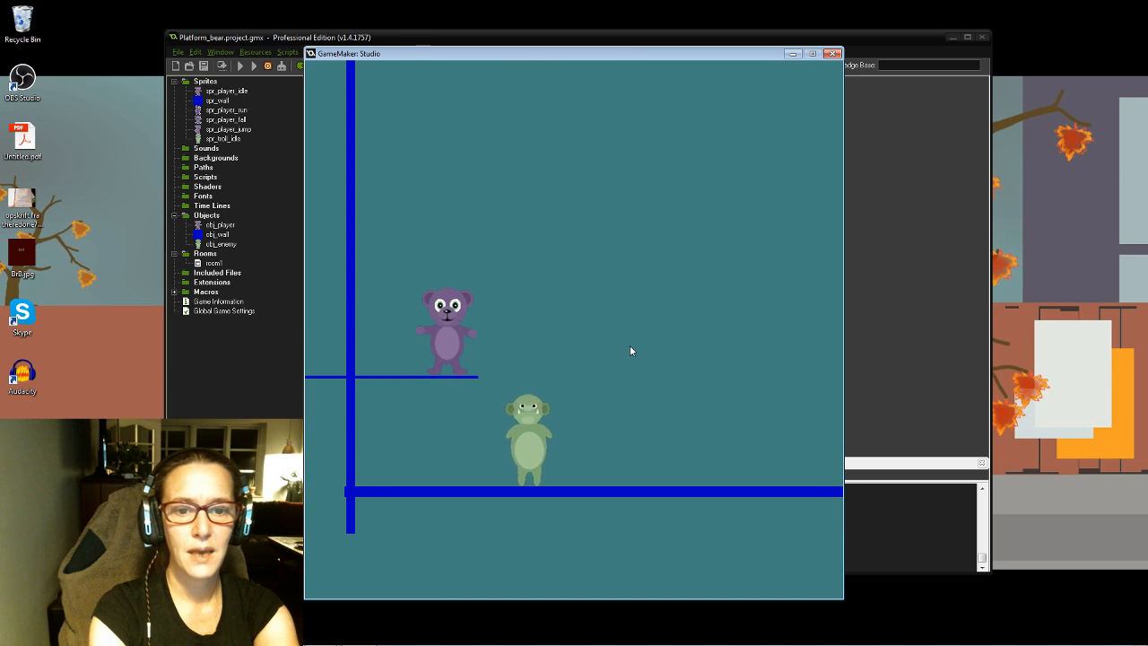
click(833, 54)
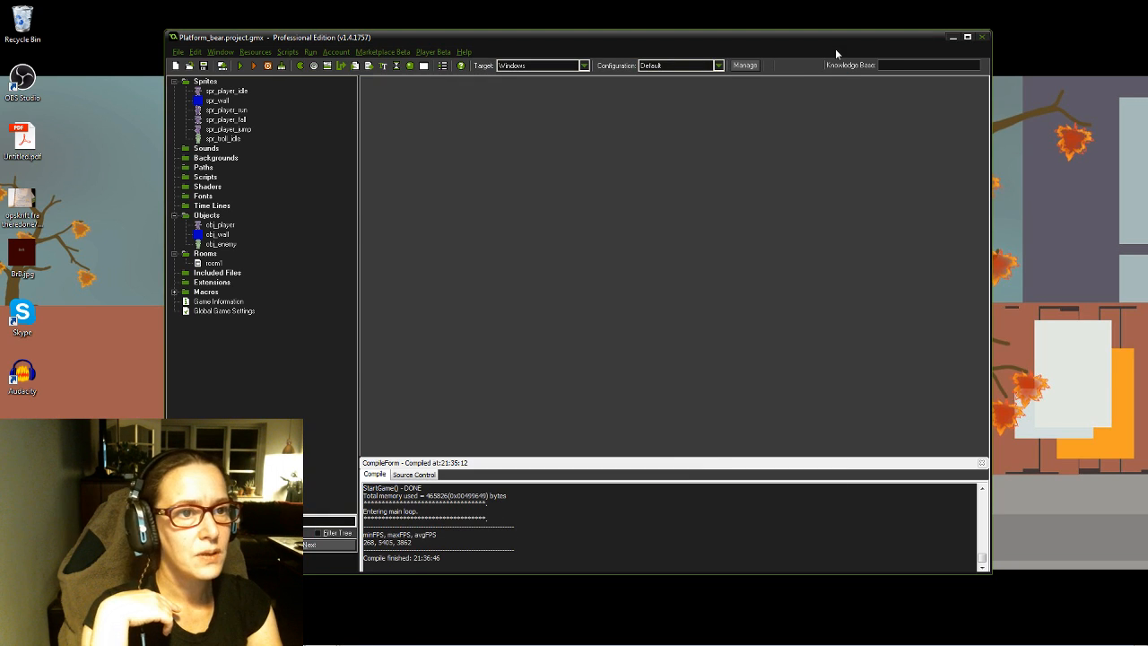
Step: Set the port on screen of View 0 in room1 to 750 wide and 750 high
double_click(214, 263)
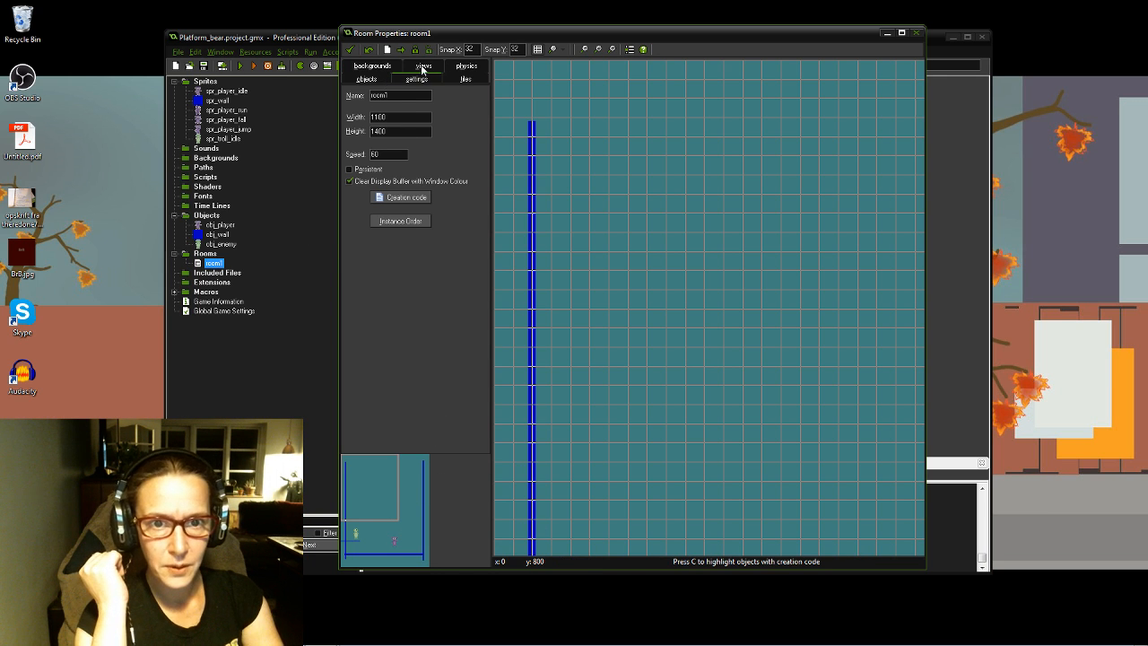
click(422, 66)
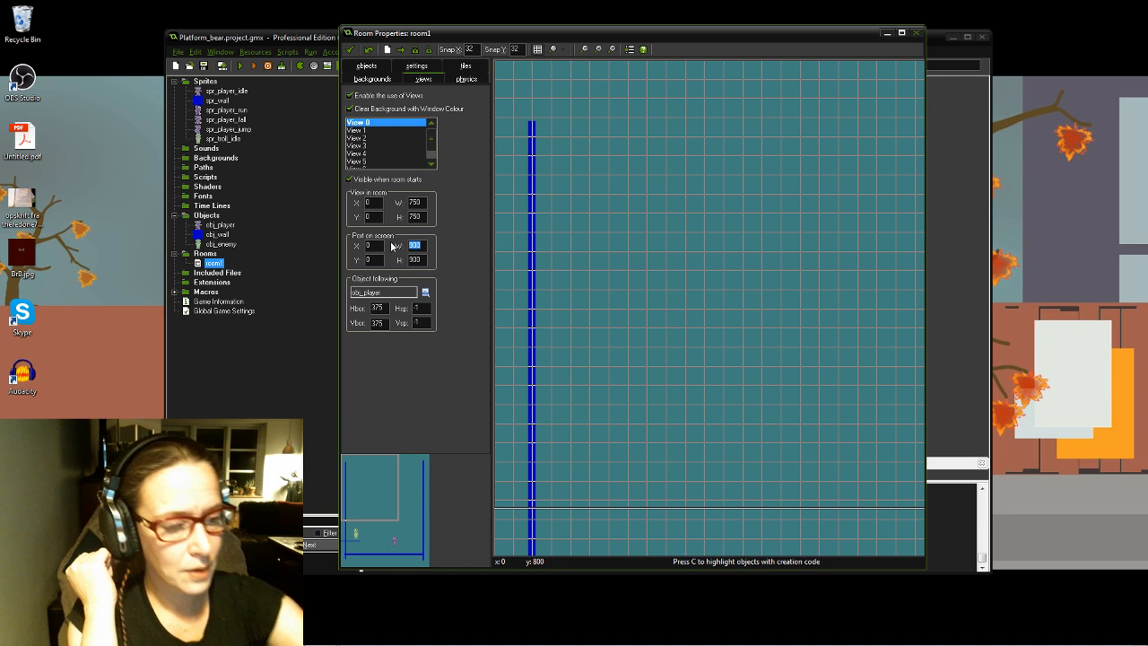
text(750)
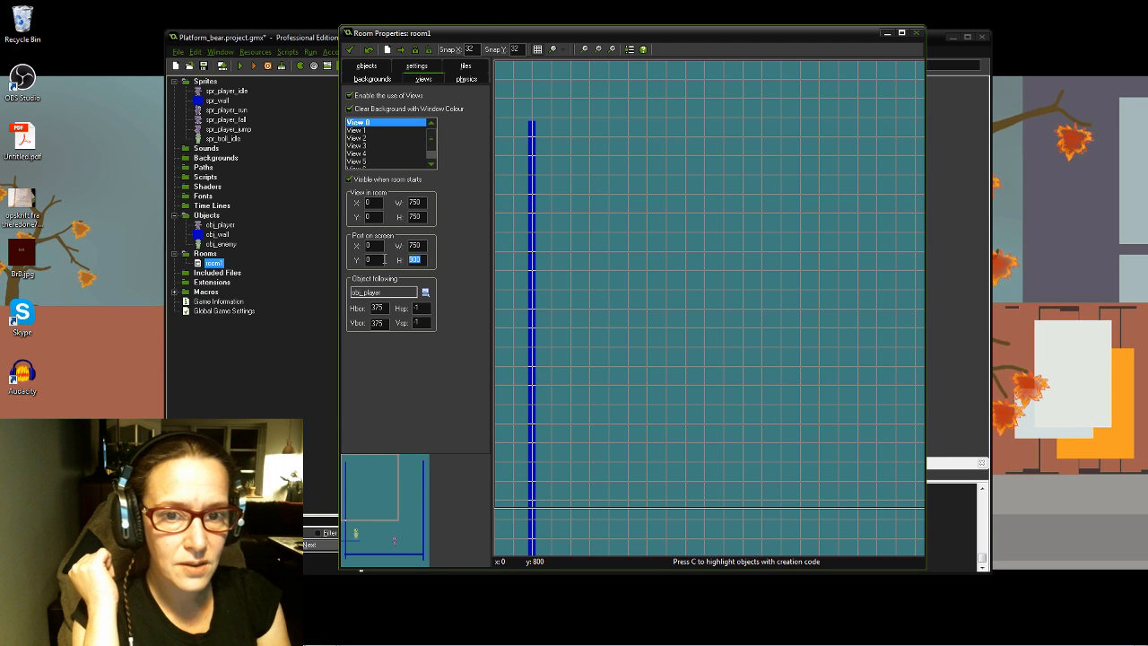
text(7)
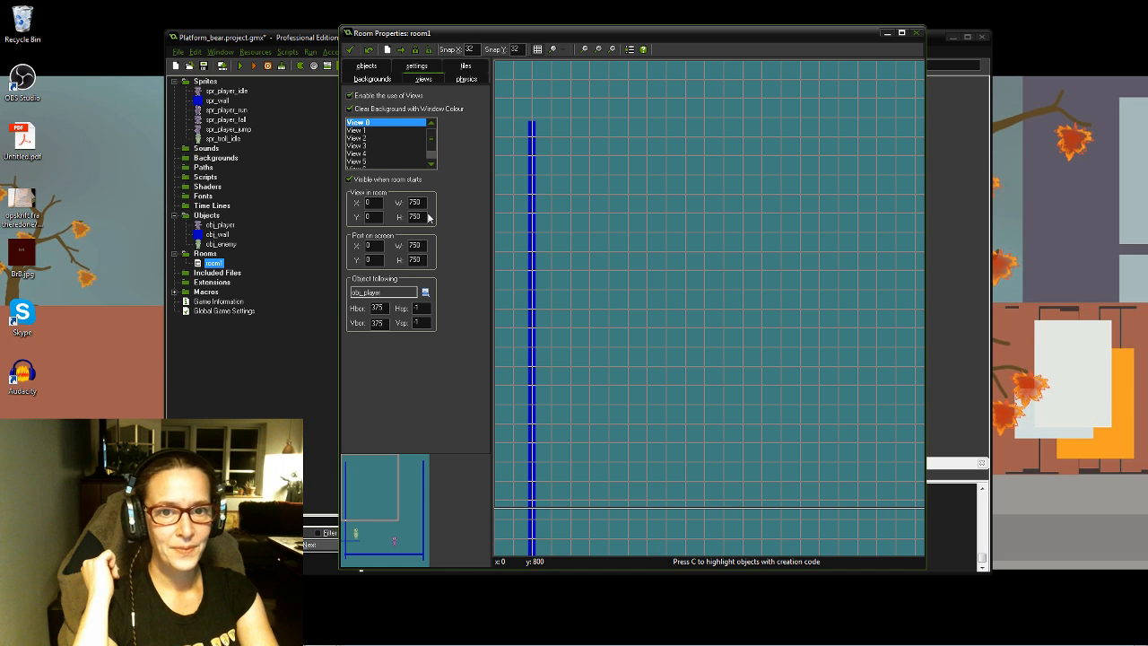
click(778, 305)
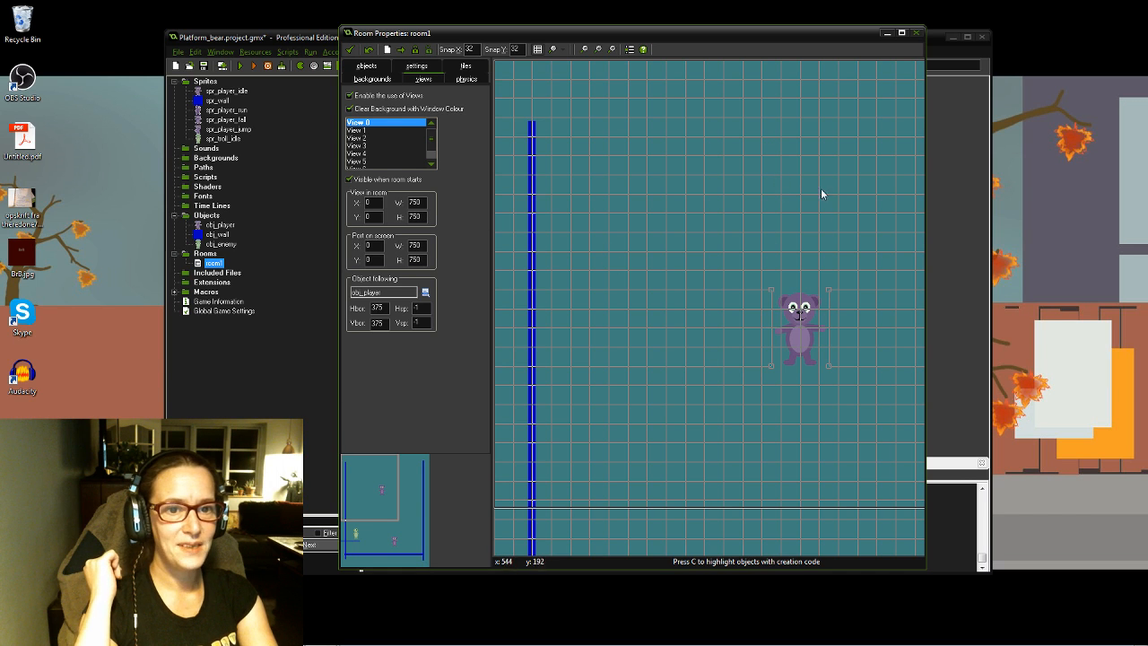
right_click(804, 337)
click(848, 336)
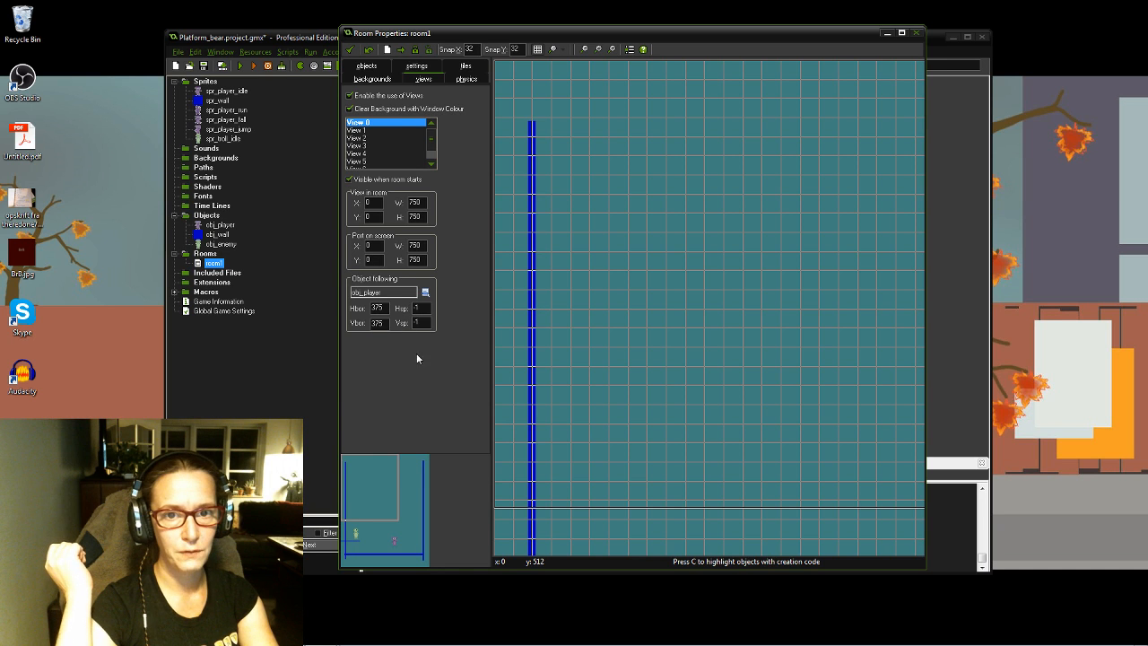
Step: Compare room1's size settings with its view settings and accept the room changes
mouse_move(433, 138)
mouse_down()
mouse_move(435, 159)
mouse_move(435, 131)
mouse_up()
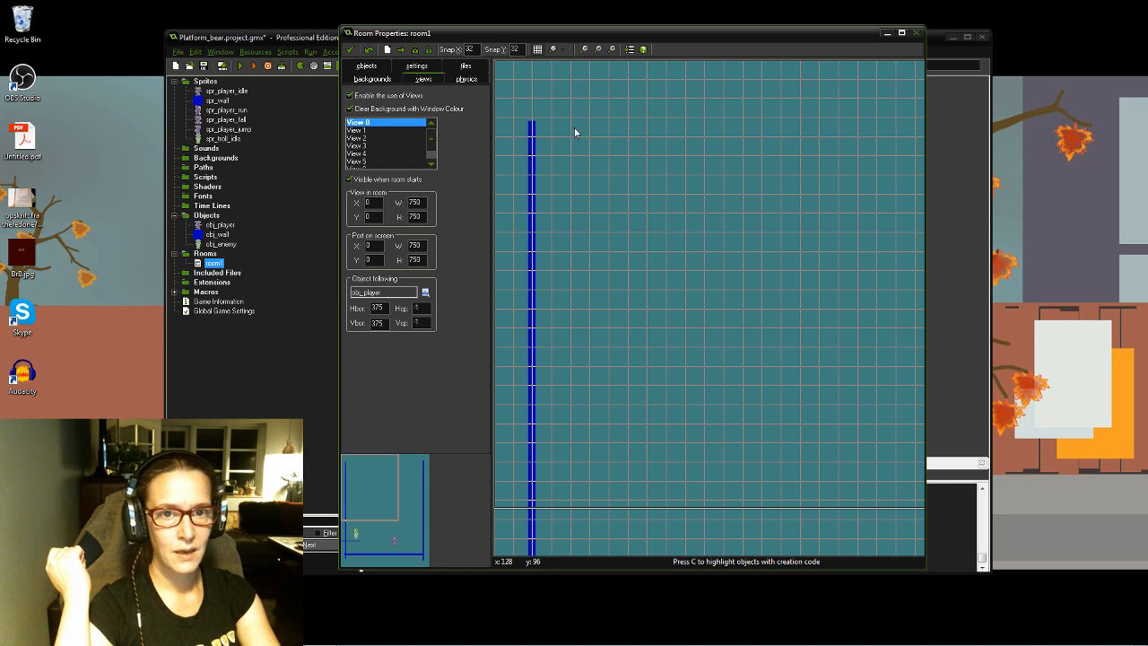
click(417, 68)
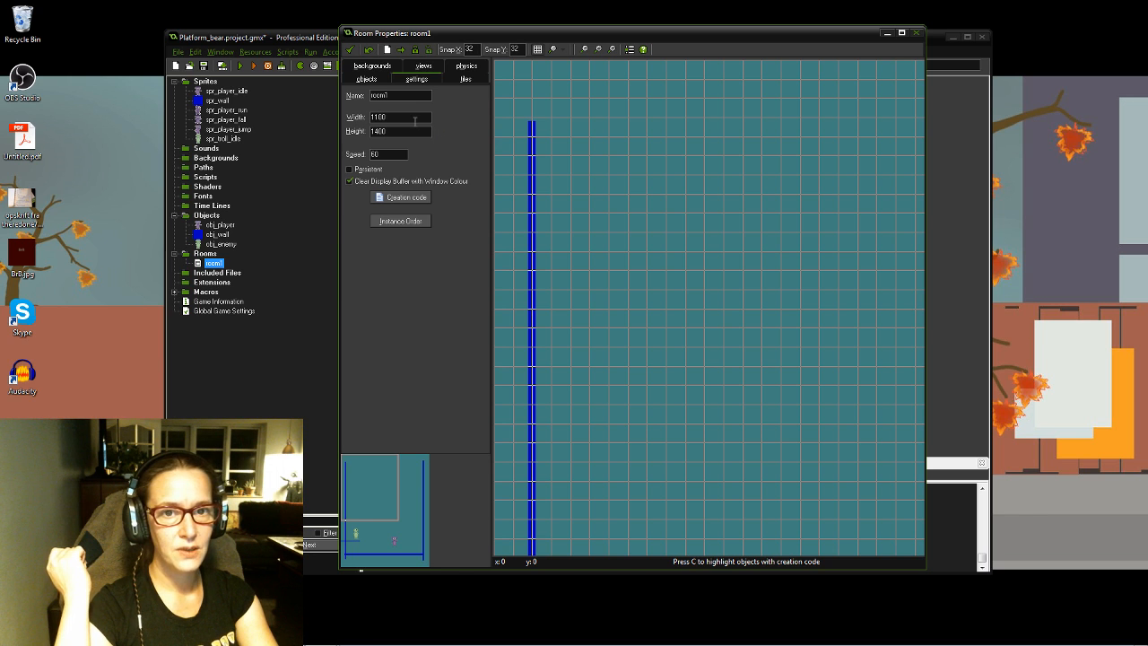
click(422, 67)
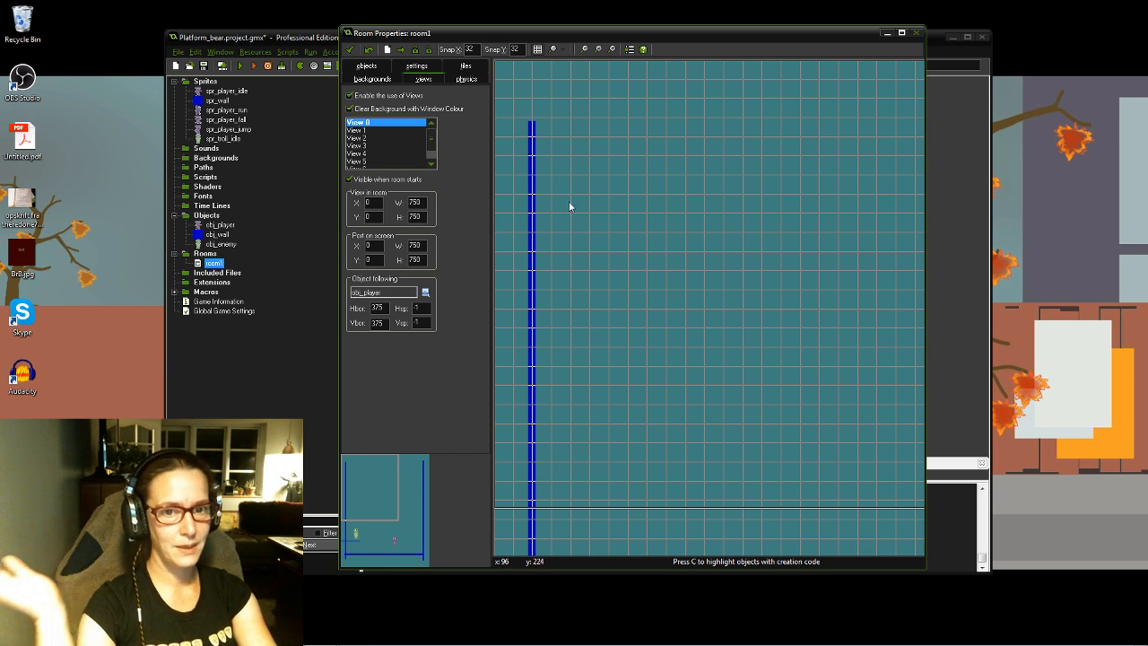
click(351, 49)
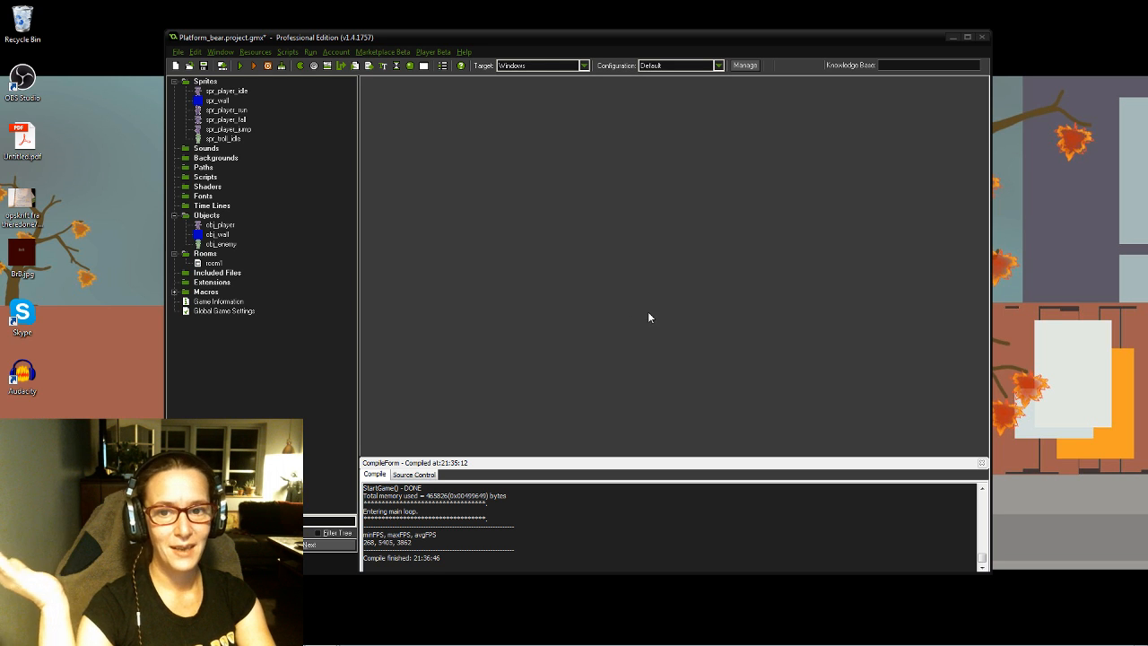
Step: Open the code action in obj_enemy's Step event and go to the end of the code
click(230, 250)
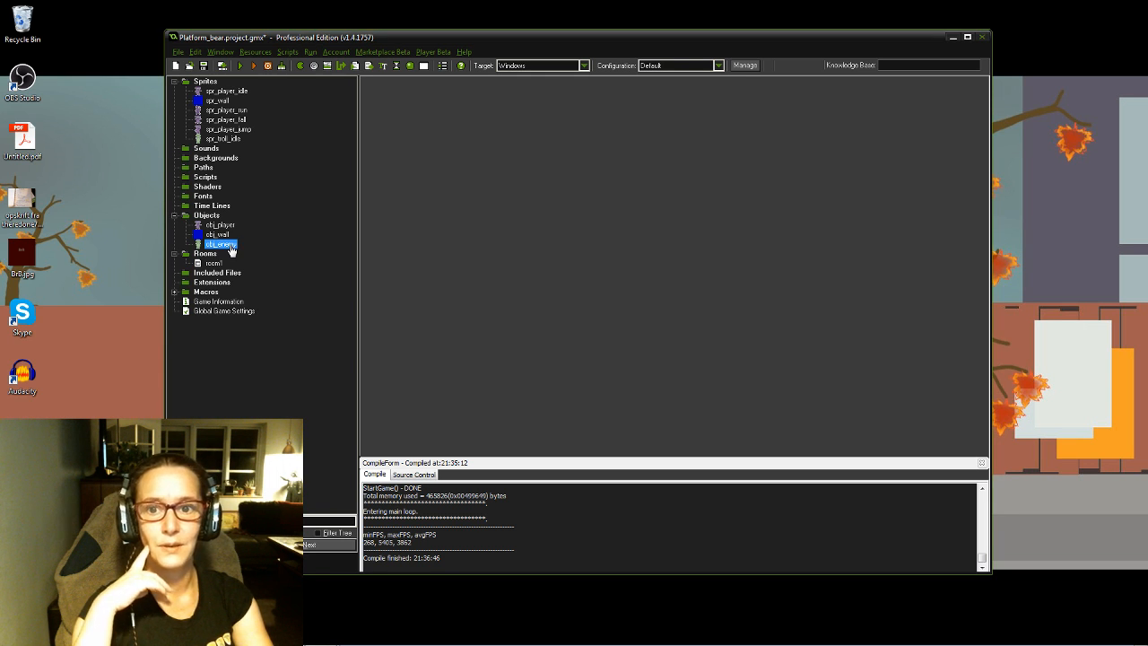
double_click(231, 250)
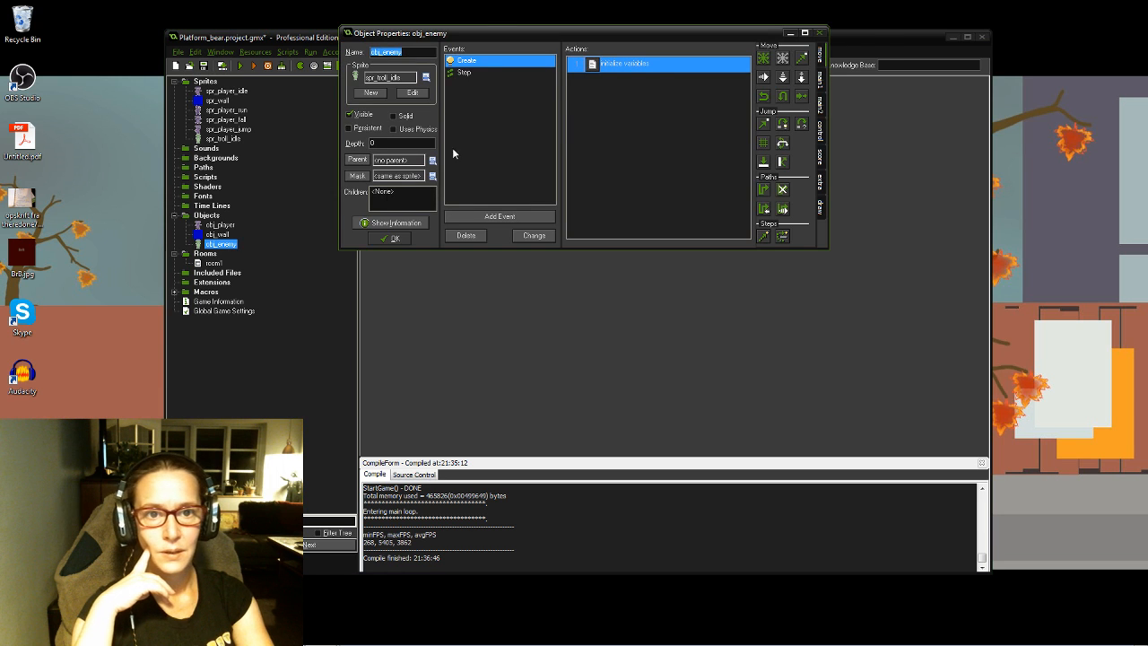
click(470, 73)
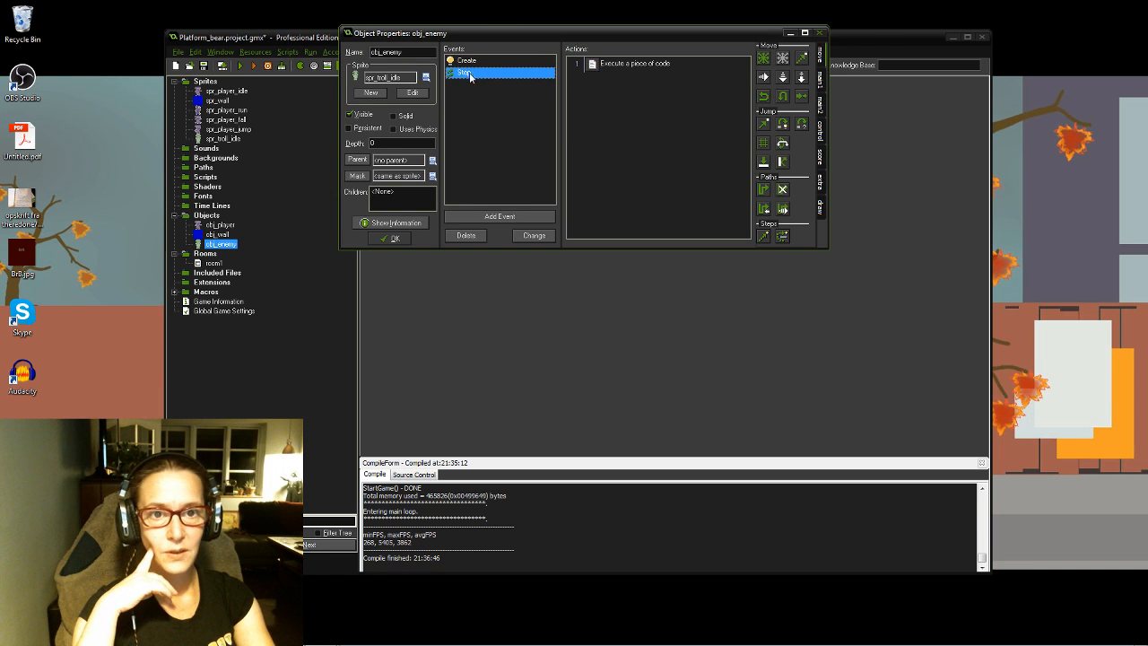
double_click(634, 65)
scroll(653, 281, down, 2)
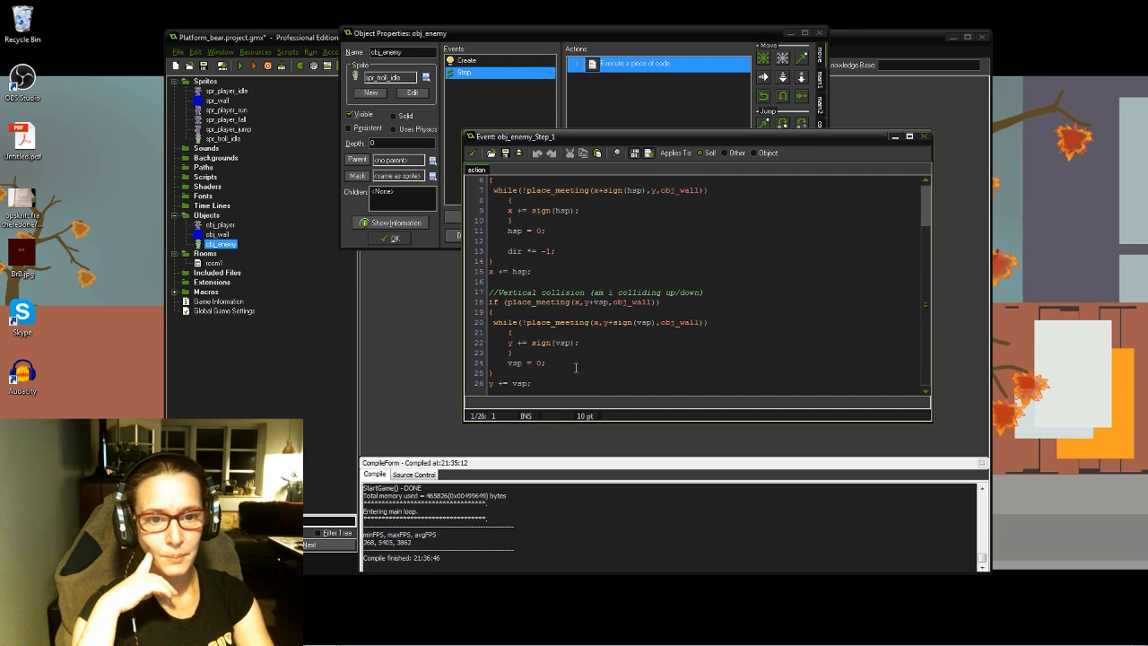
Step: Add the comment "//enemy collision" below the vertical collision code, separated from it by a blank line
click(550, 383)
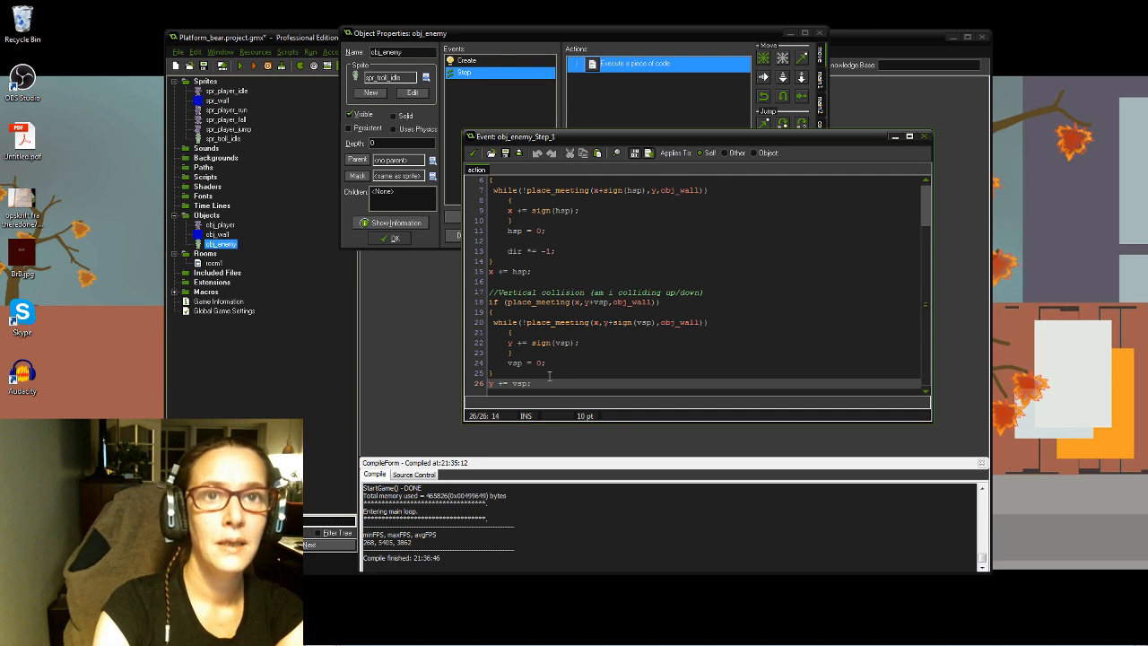
key(Return)
key(Return)
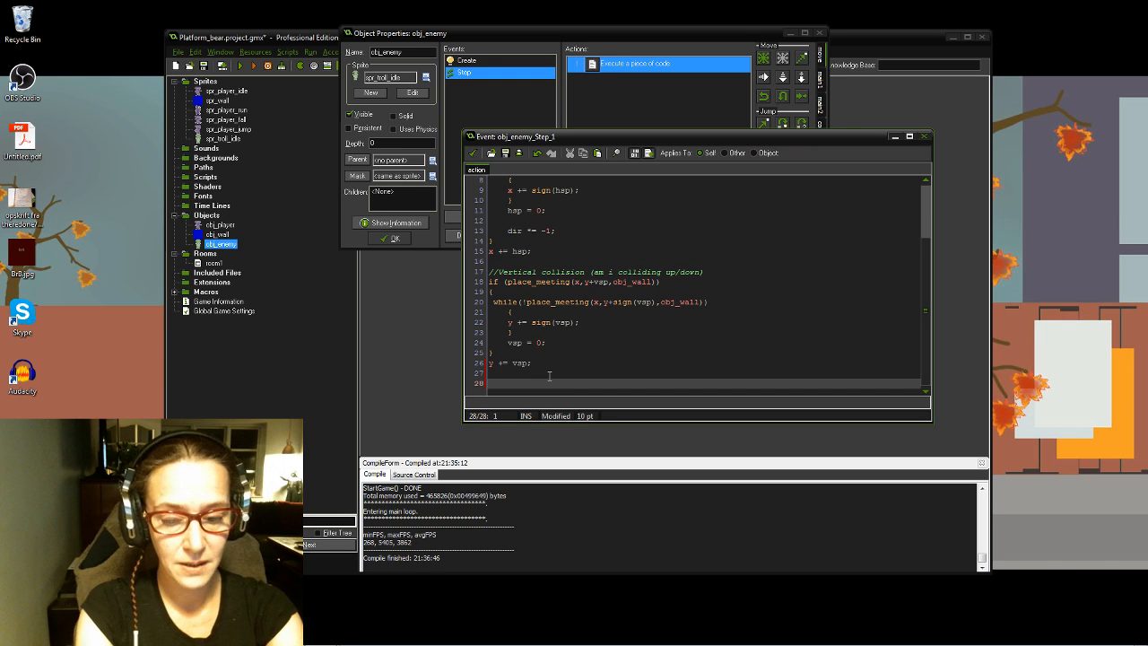
text(//e)
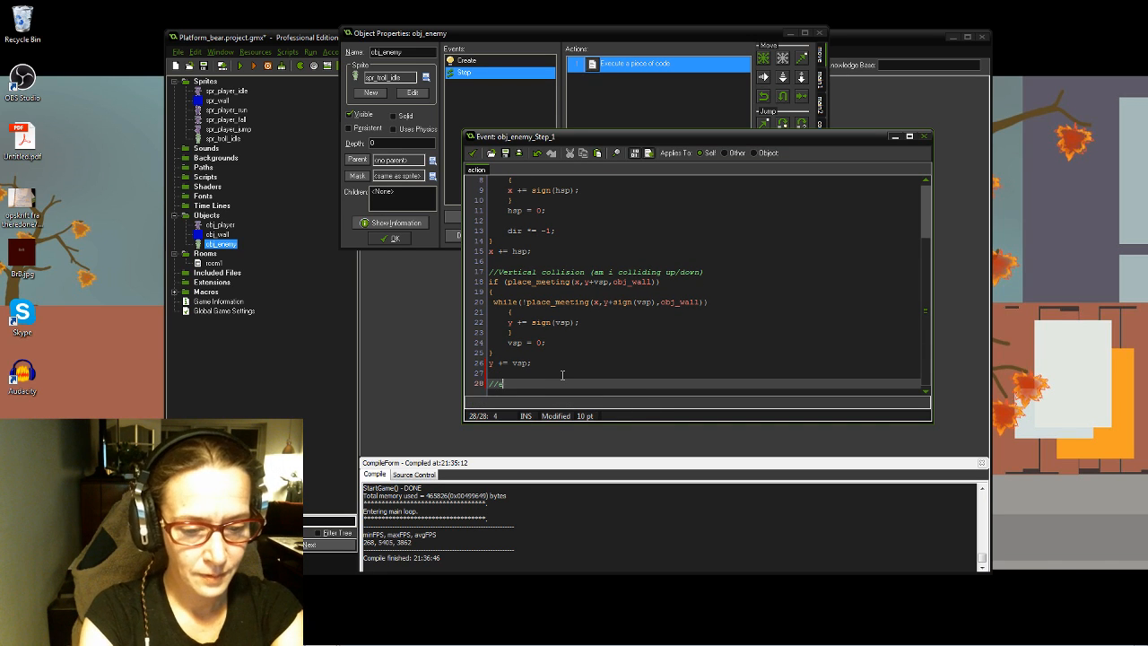
text(nemy collision)
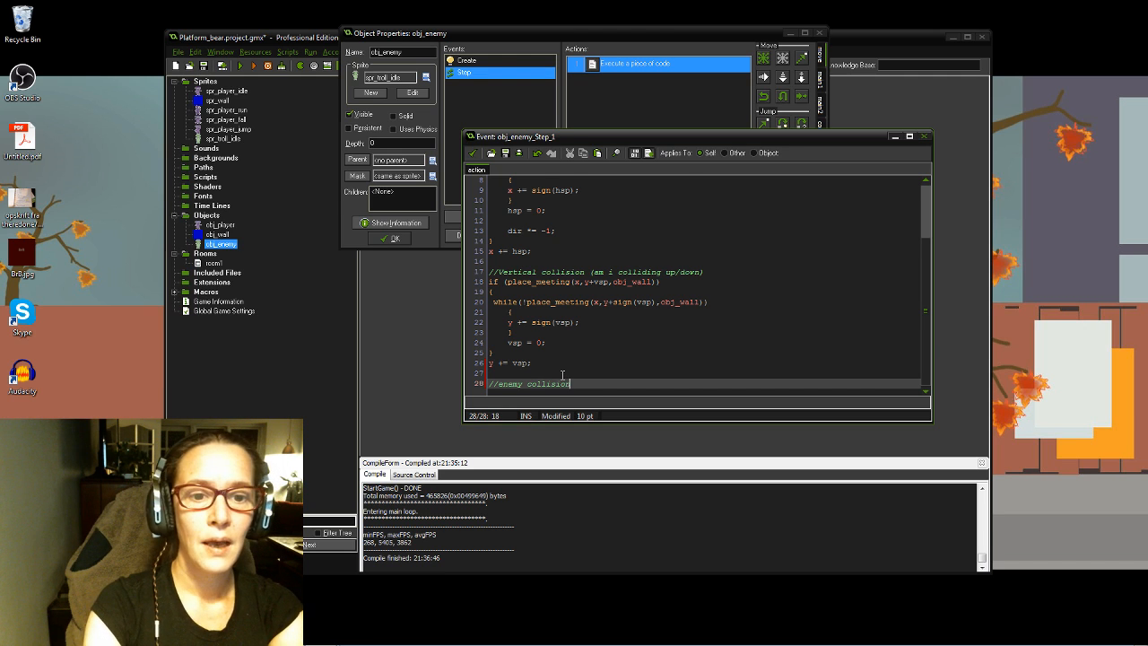
Step: Below the enemy collision comment, write the condition "if (place_meeting(x,y,obj_player)"
key(Return)
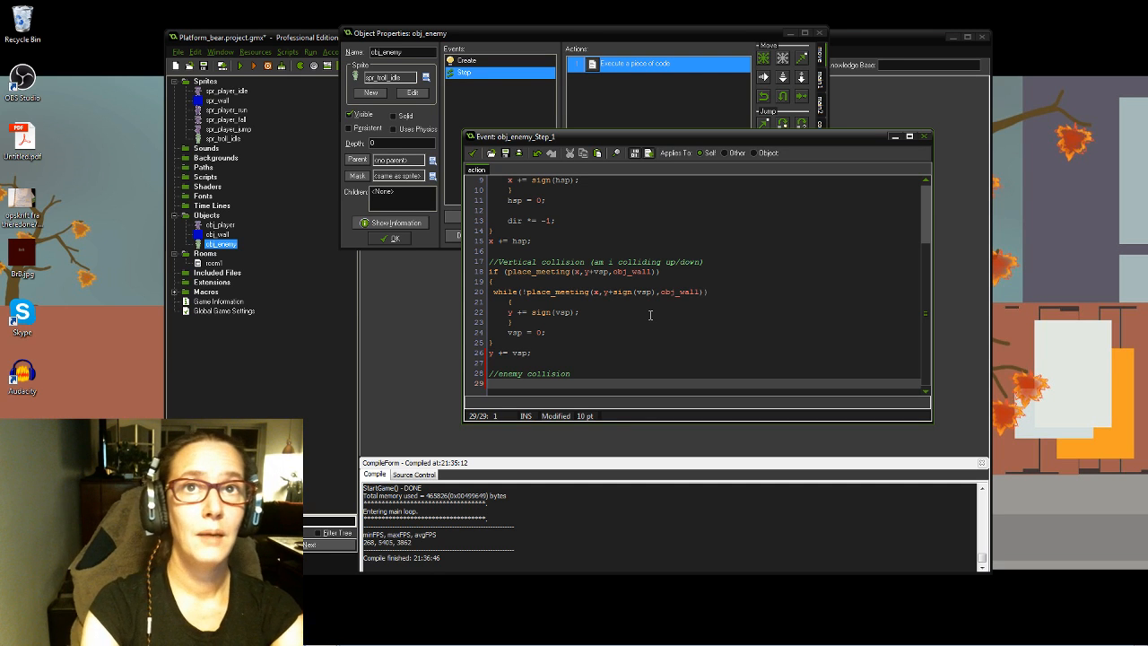
text(if )
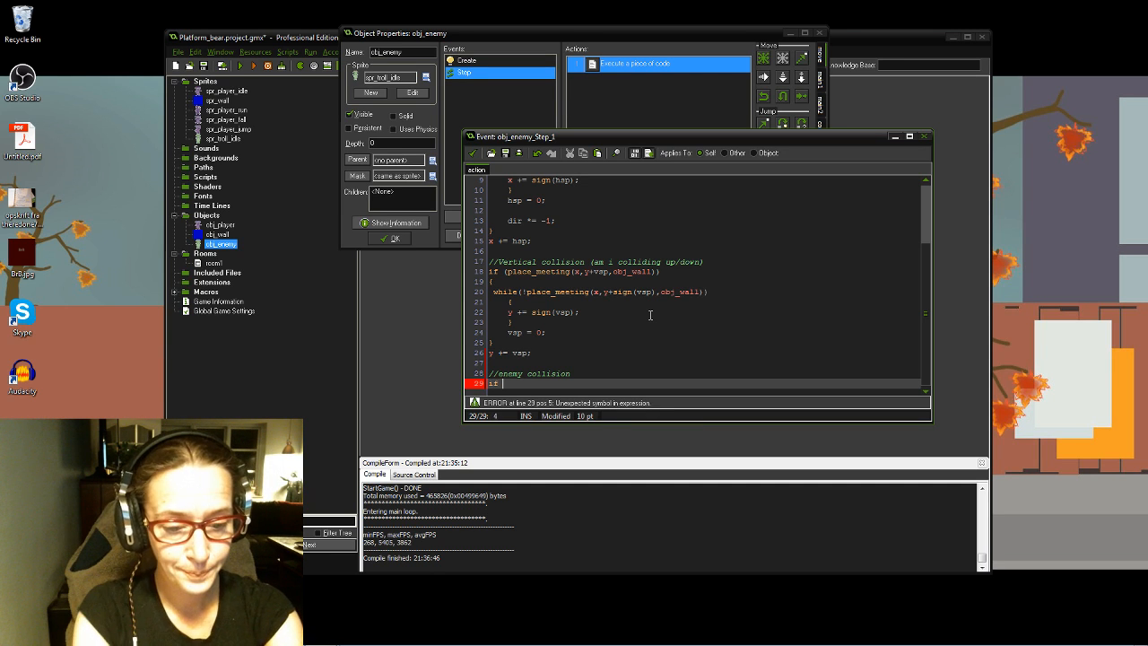
text((play)
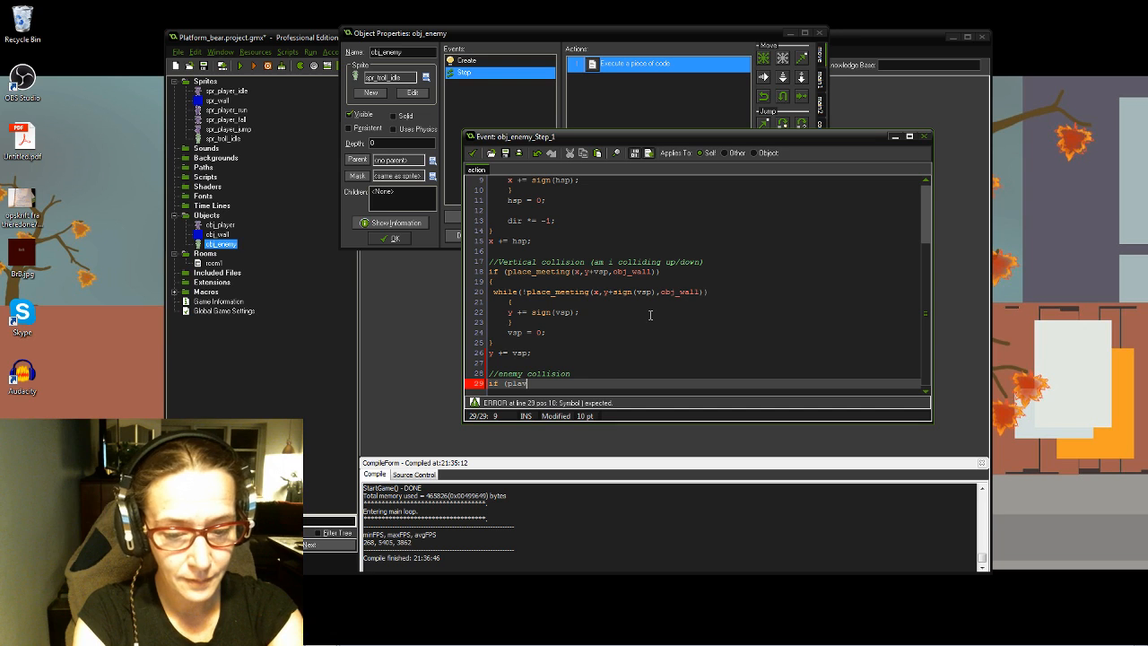
text(e)
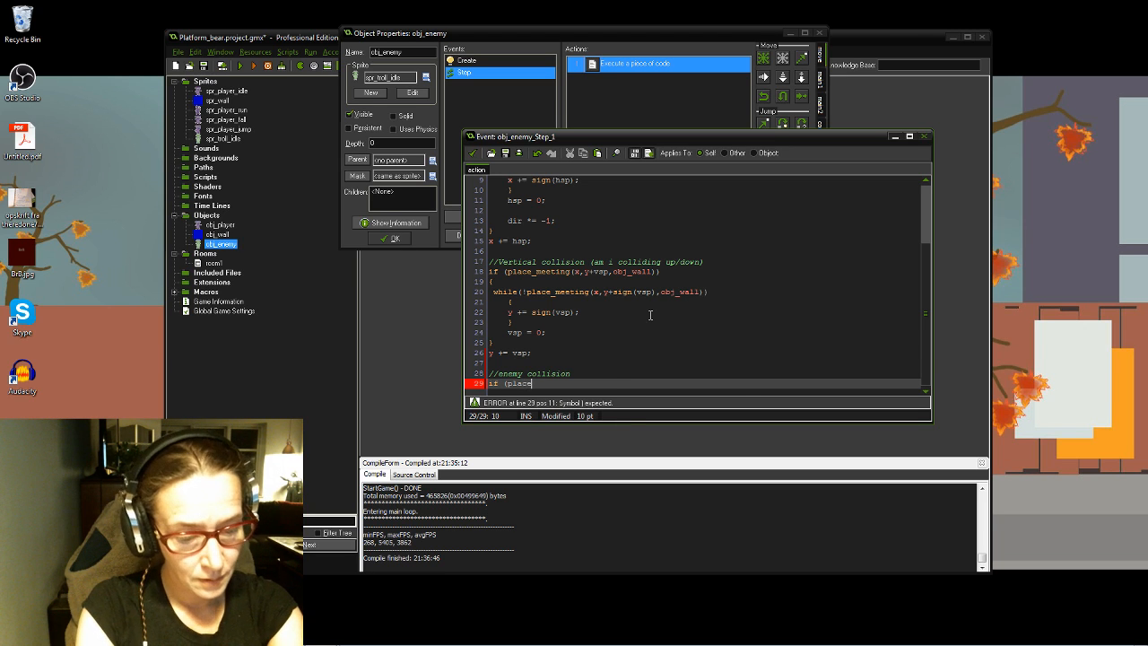
text(_)
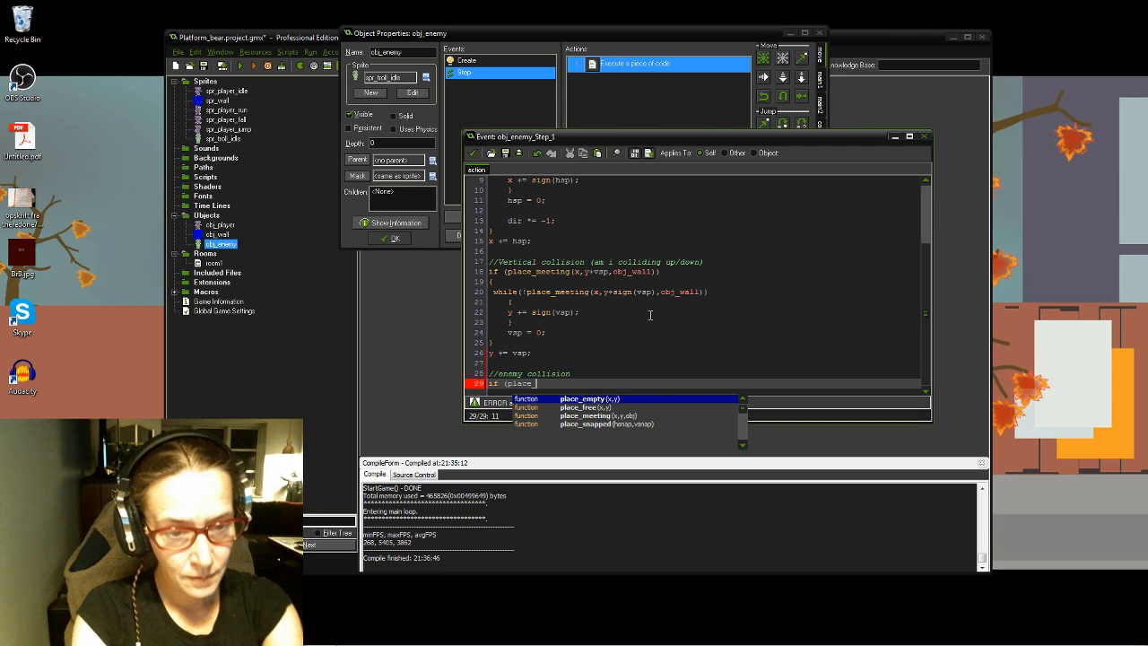
double_click(615, 415)
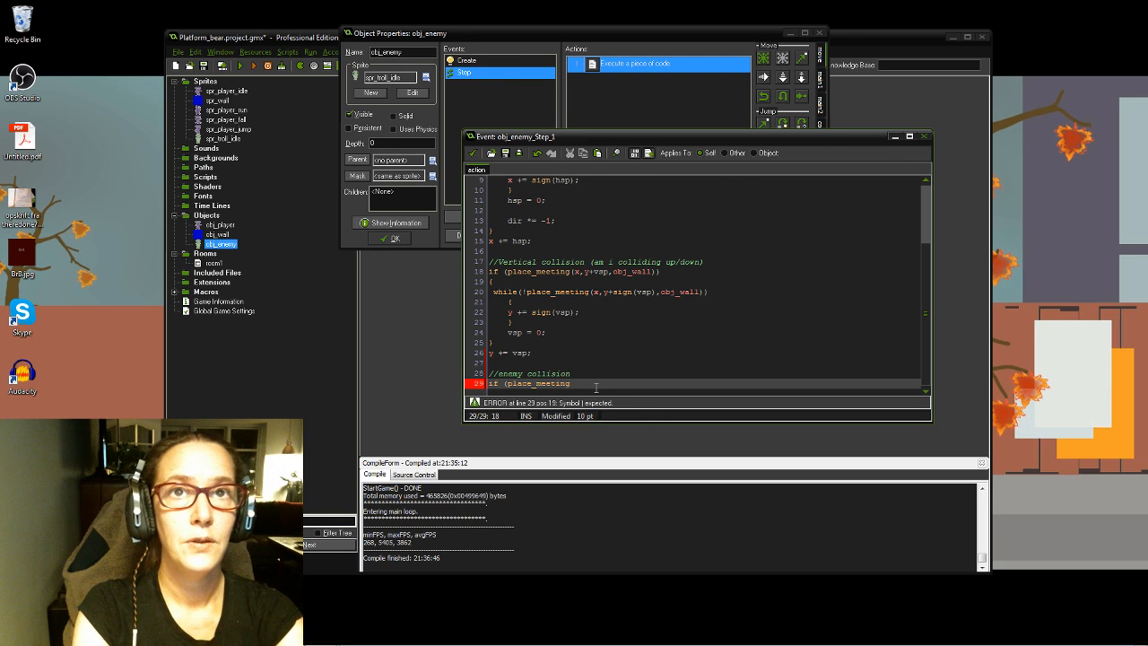
text(()
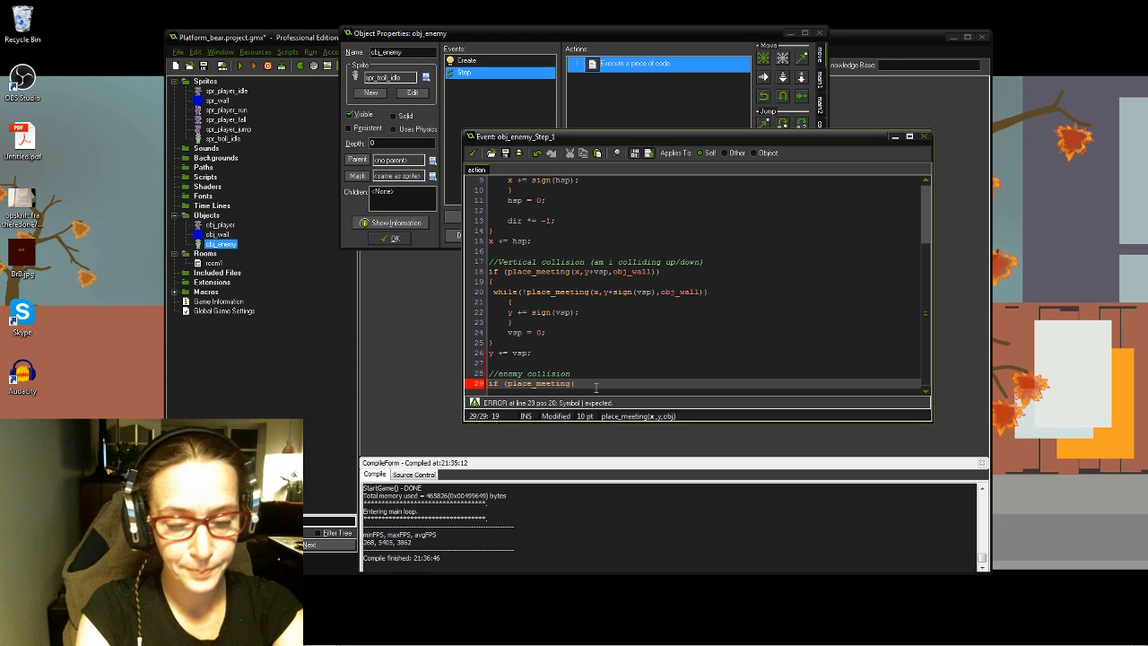
text(x,y,s)
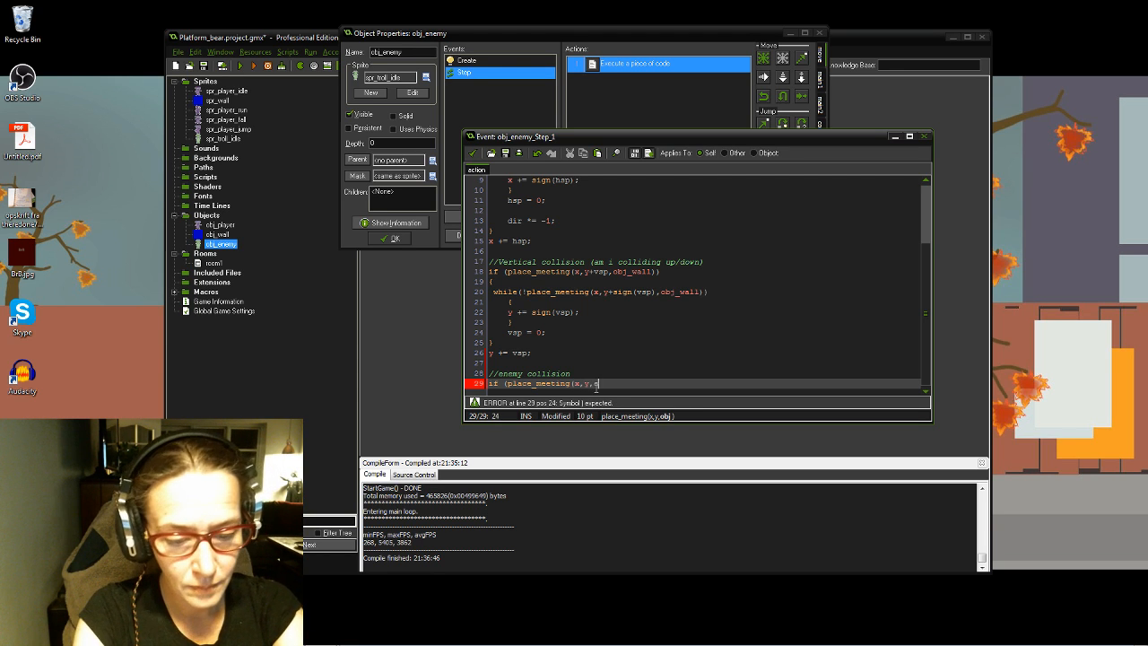
key(BackSpace)
text(ob)
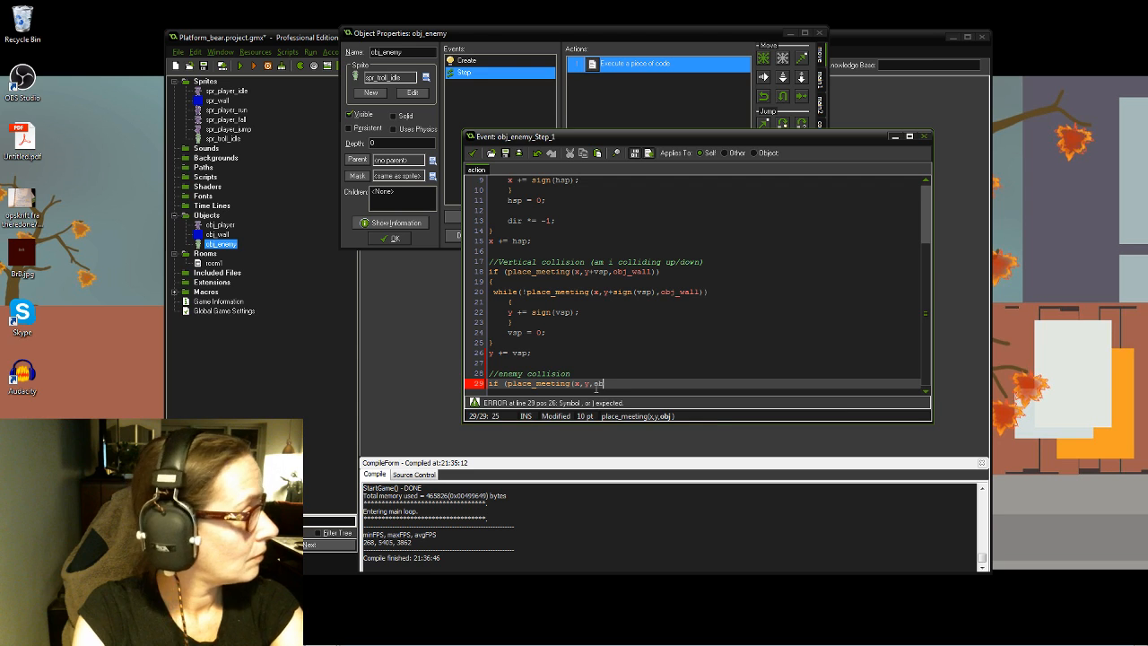
text(j)
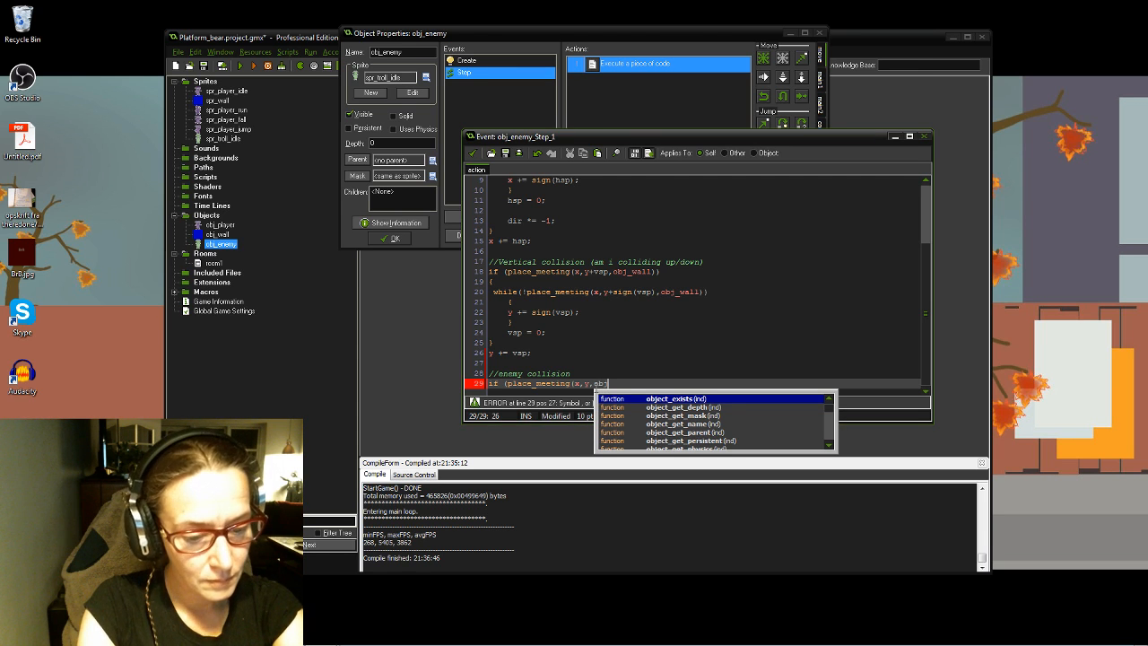
text(_player)
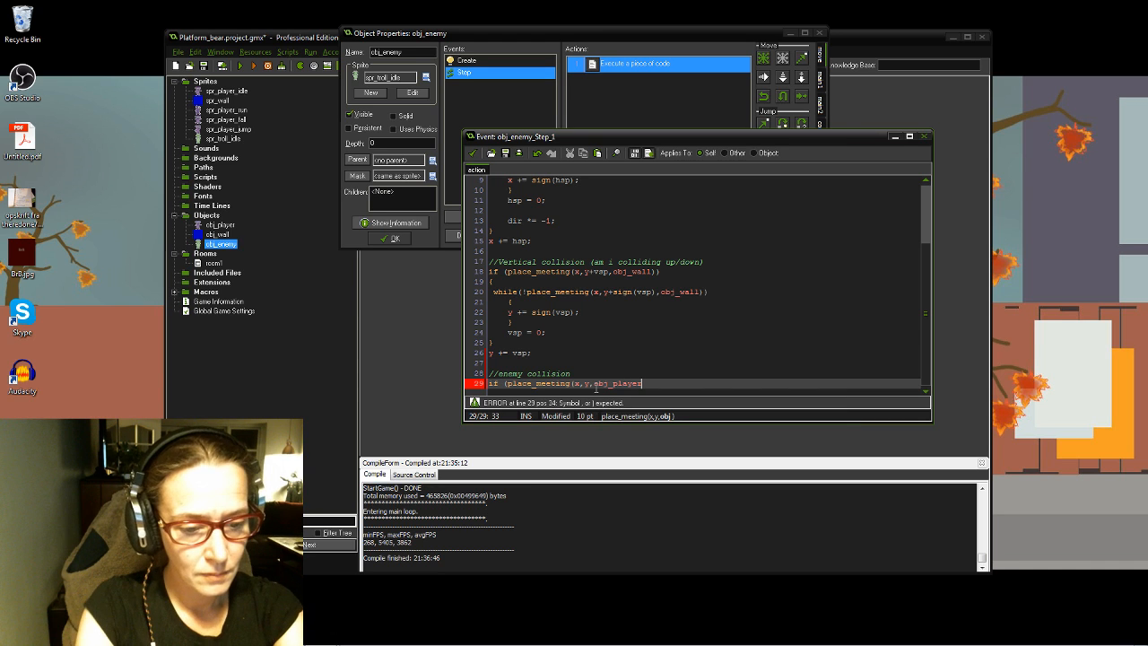
text())
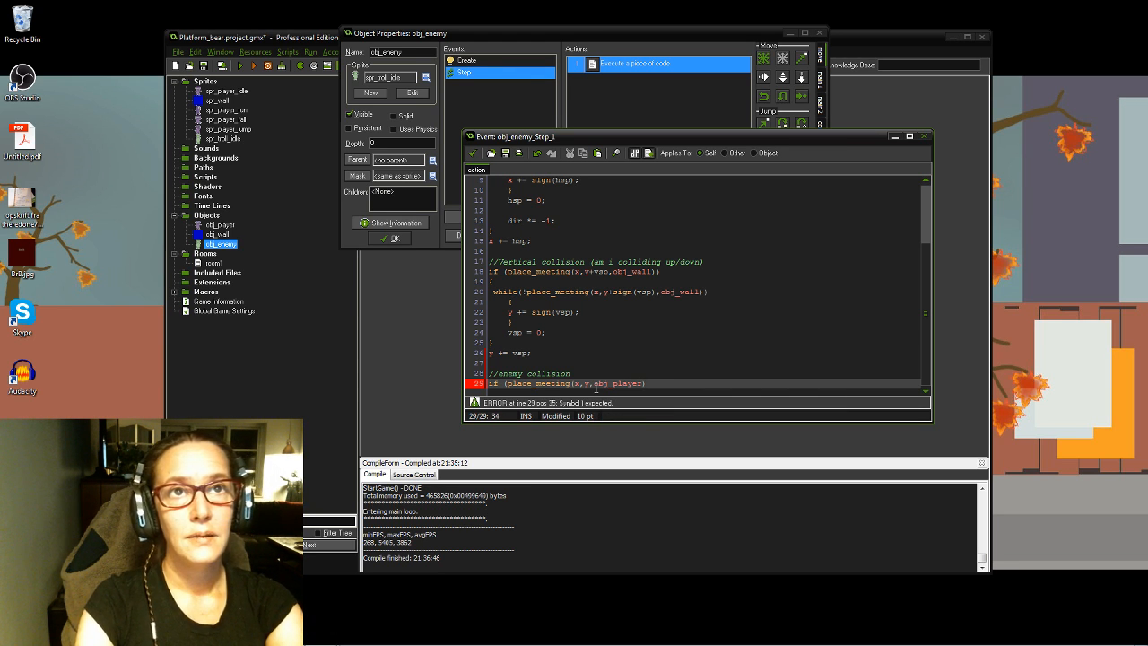
Step: Add an opening and a closing brace directly under the obj_player condition, with an empty line between them
key(Return)
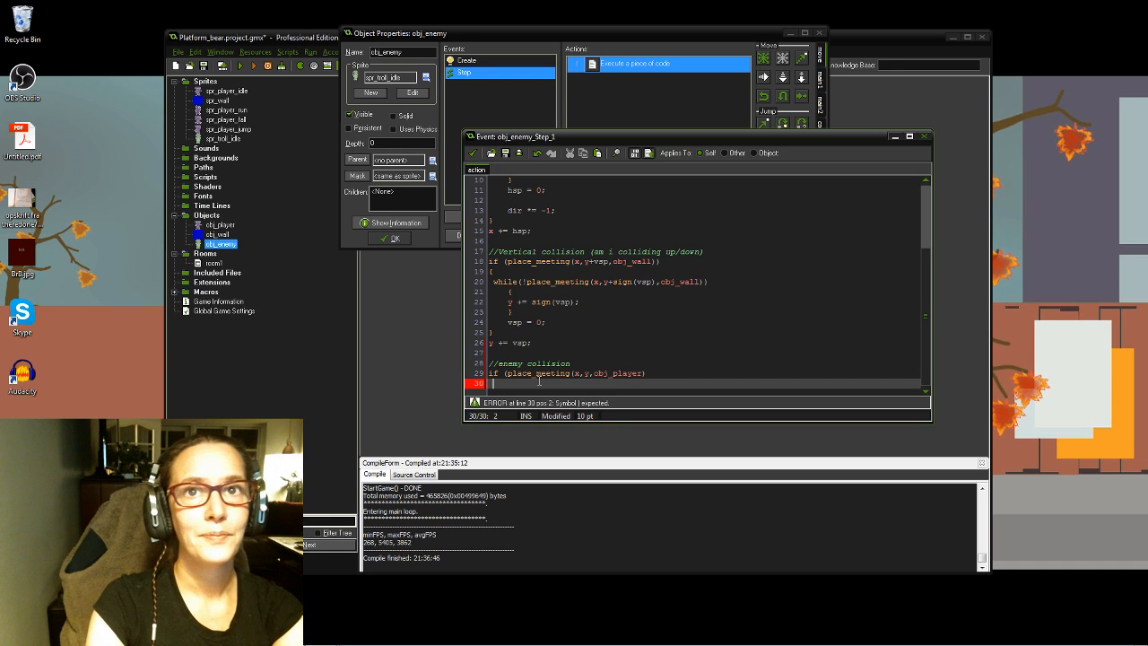
key(Return)
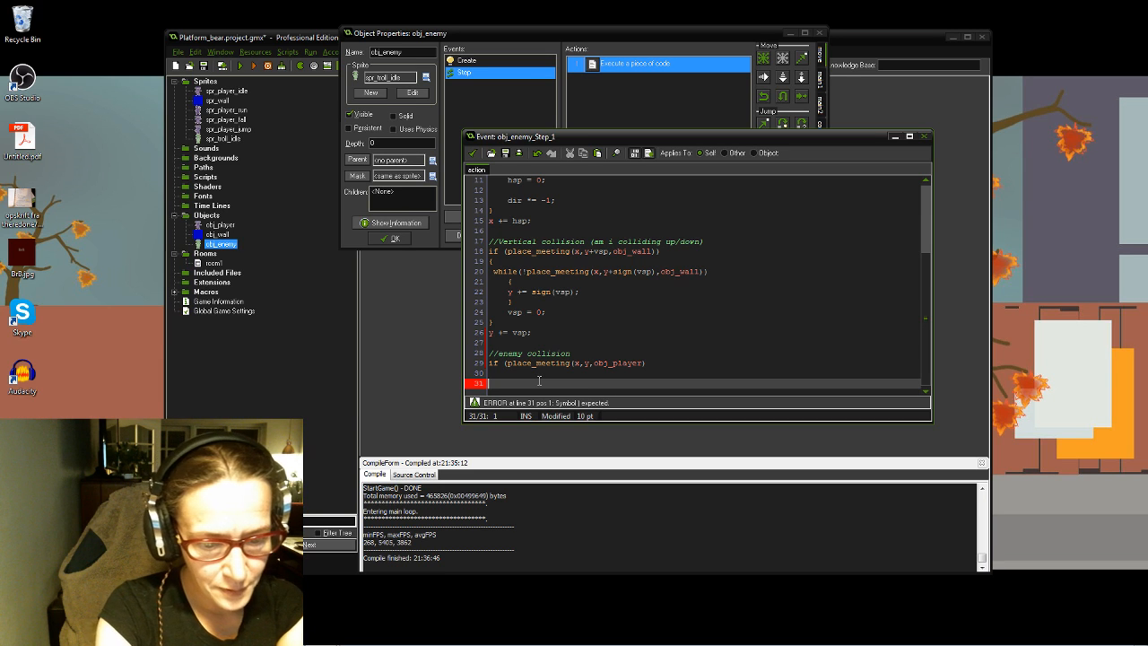
text({)
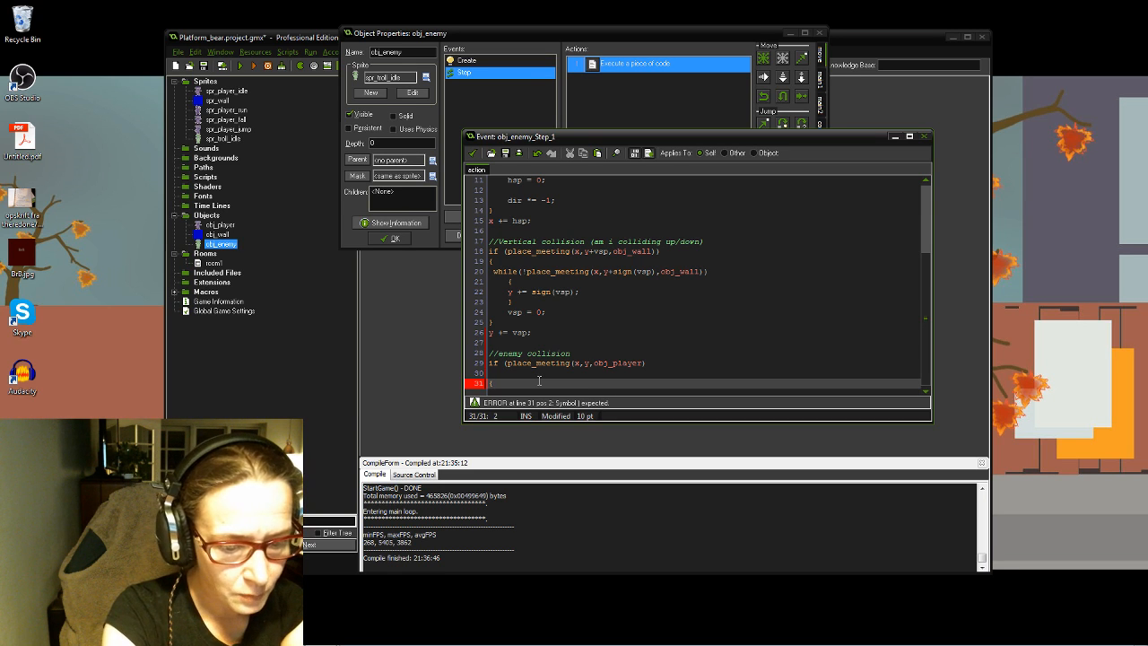
click(493, 383)
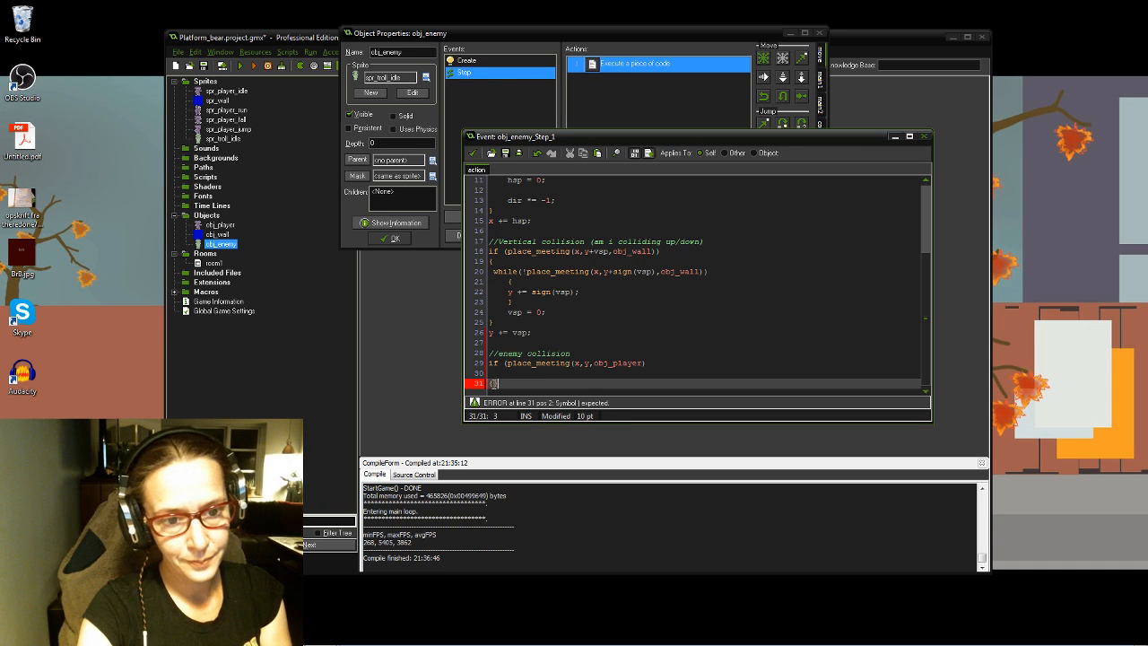
key(Return)
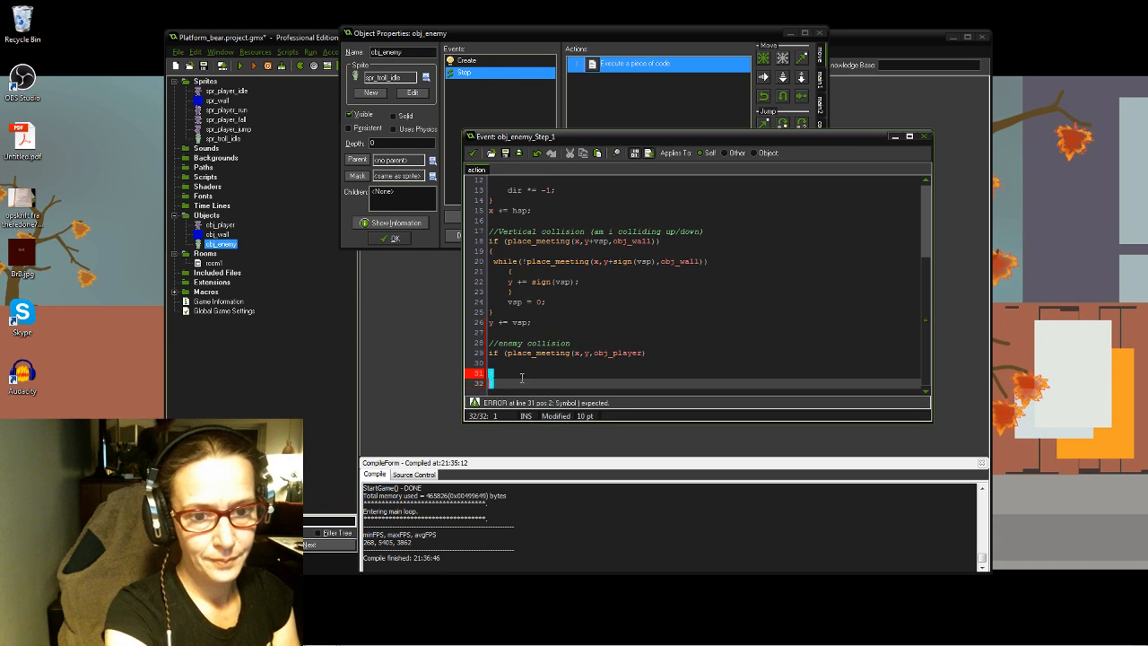
click(493, 362)
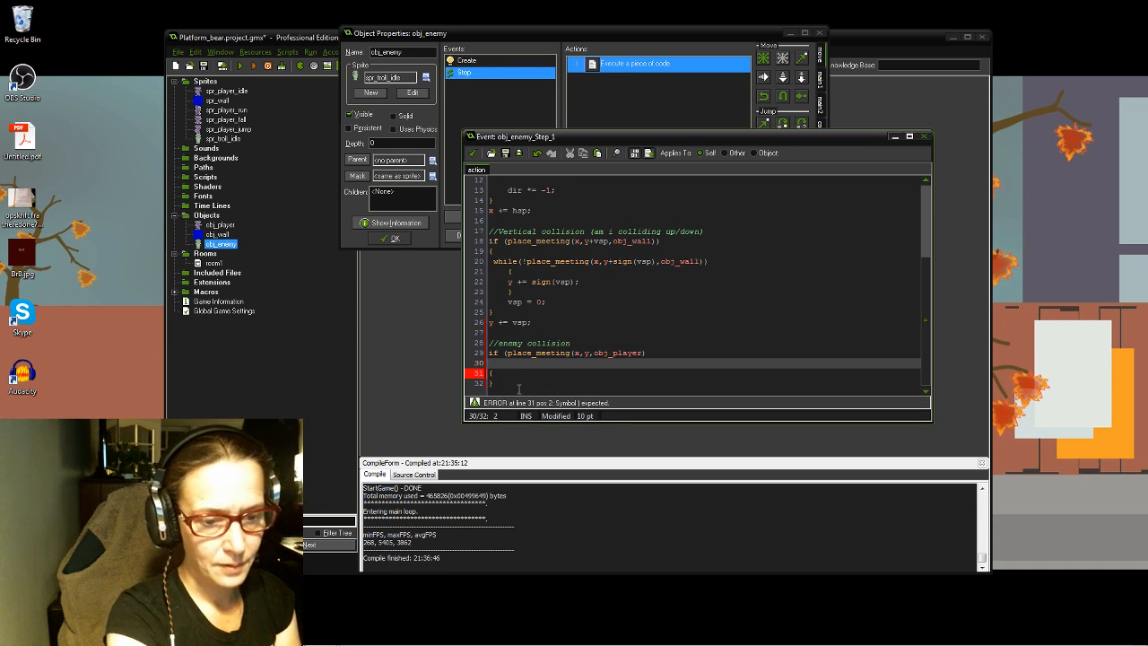
key(BackSpace)
key(BackSpace)
click(504, 364)
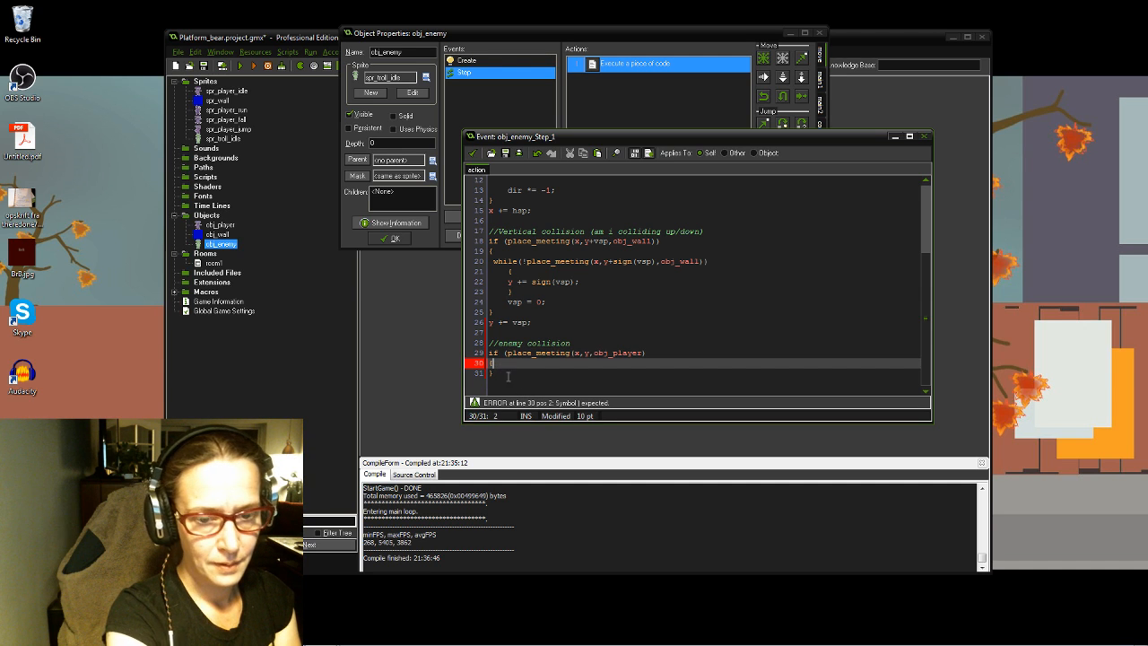
key(Return)
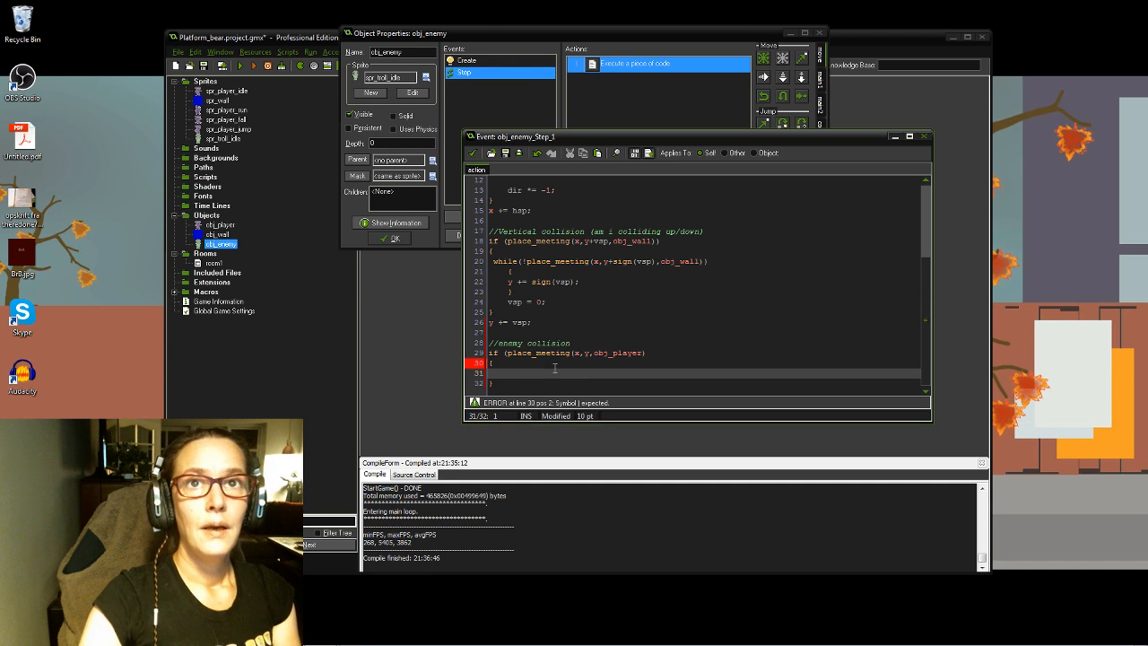
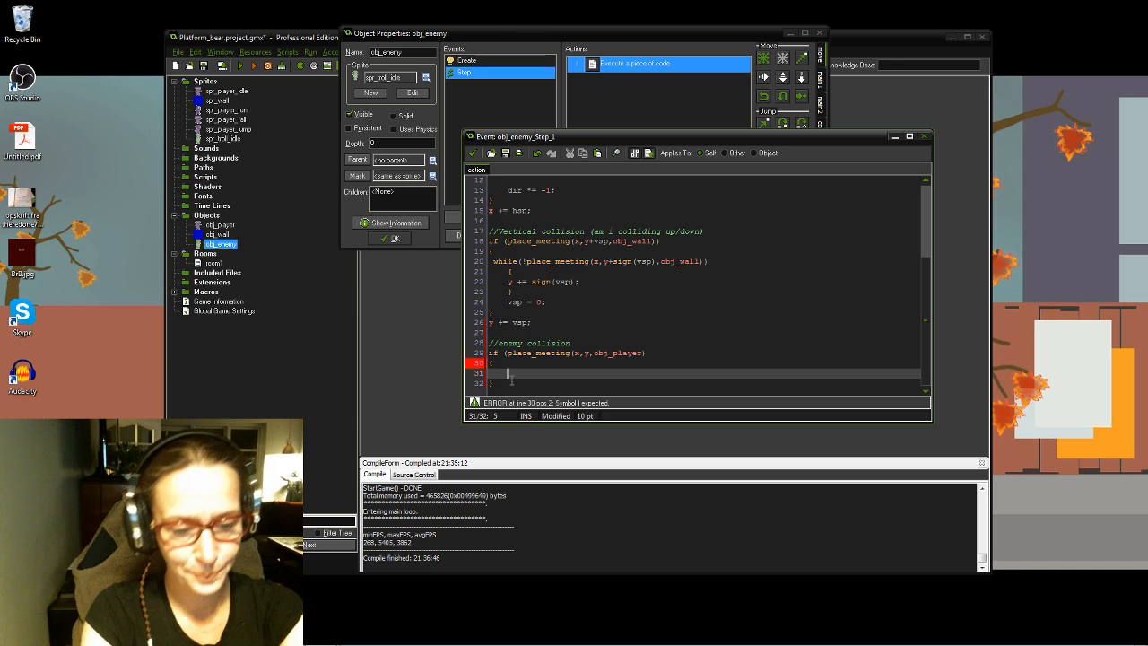
Step: Inside the enemy collision braces, write the nested condition "if (obj_player.y < y)"
text(if)
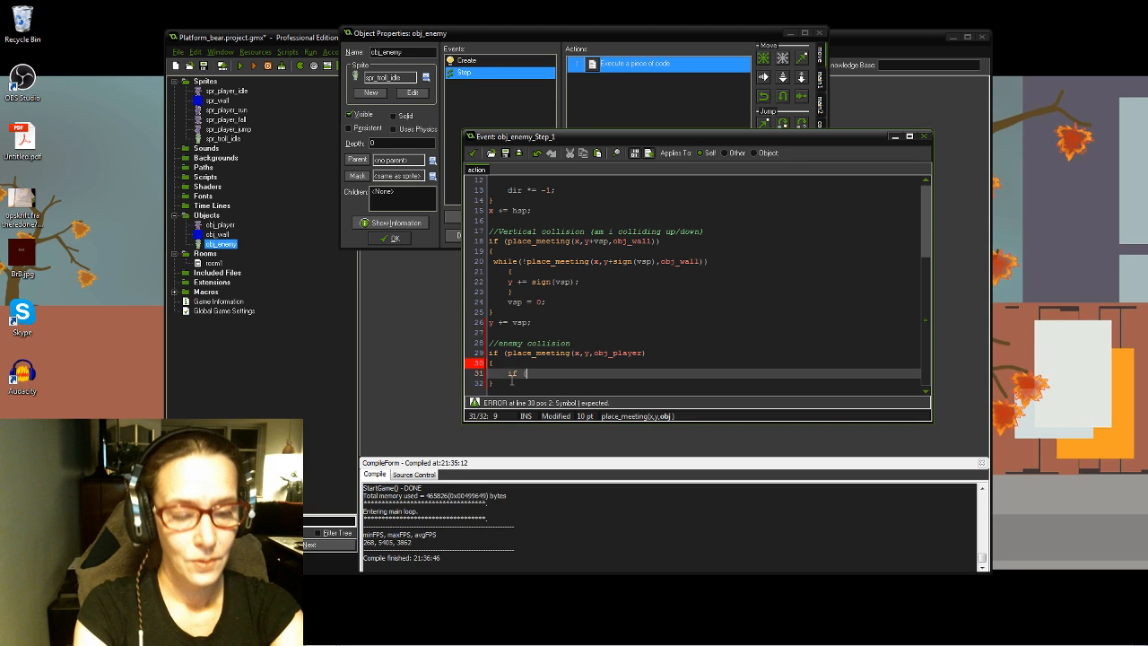
text((obj)
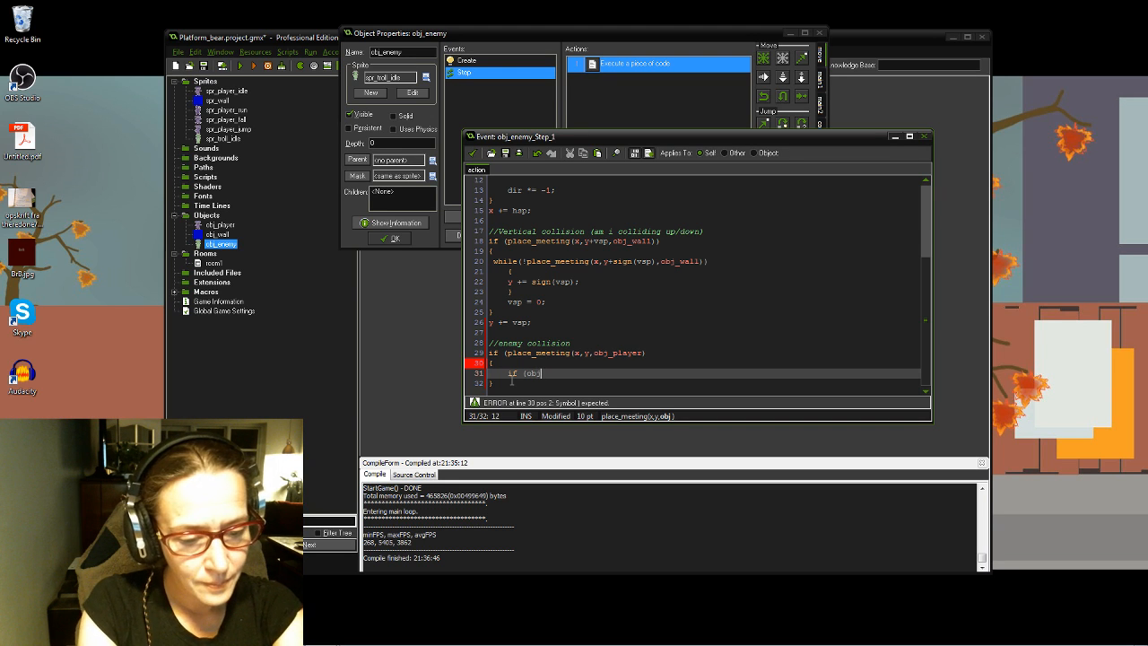
text(_pla)
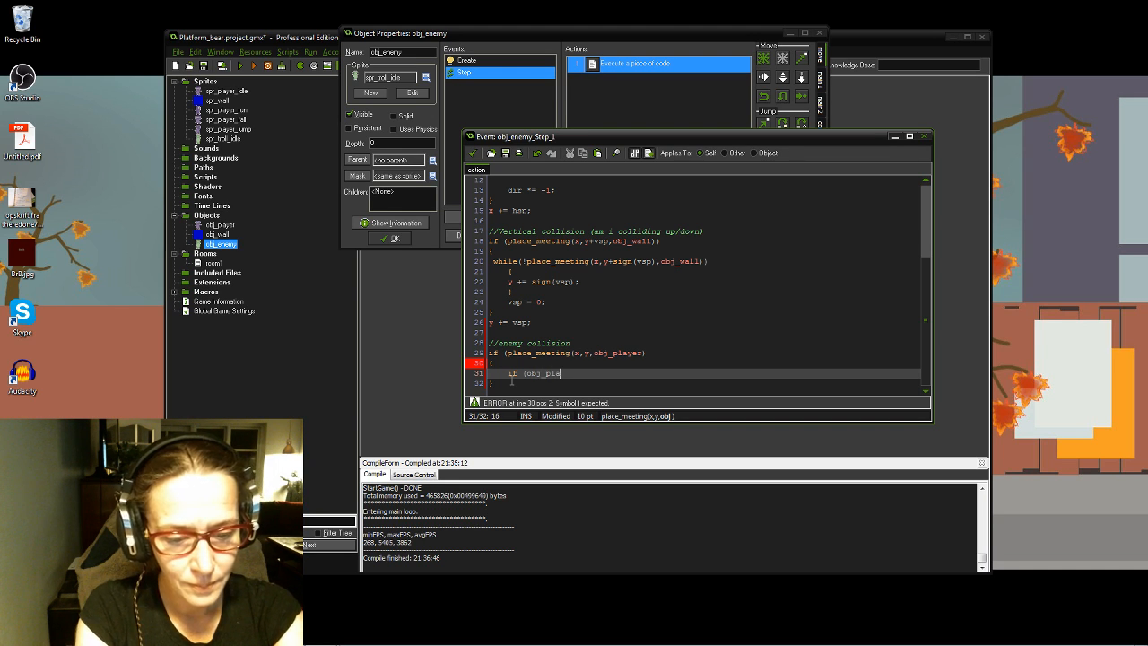
text(yer)
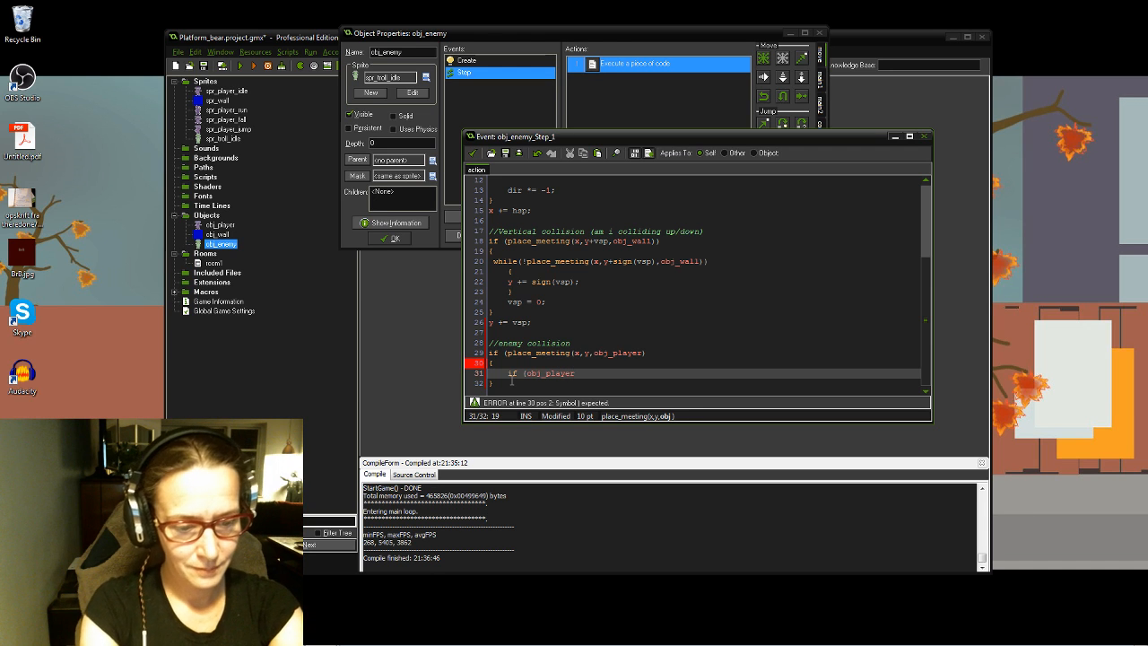
text(.y)
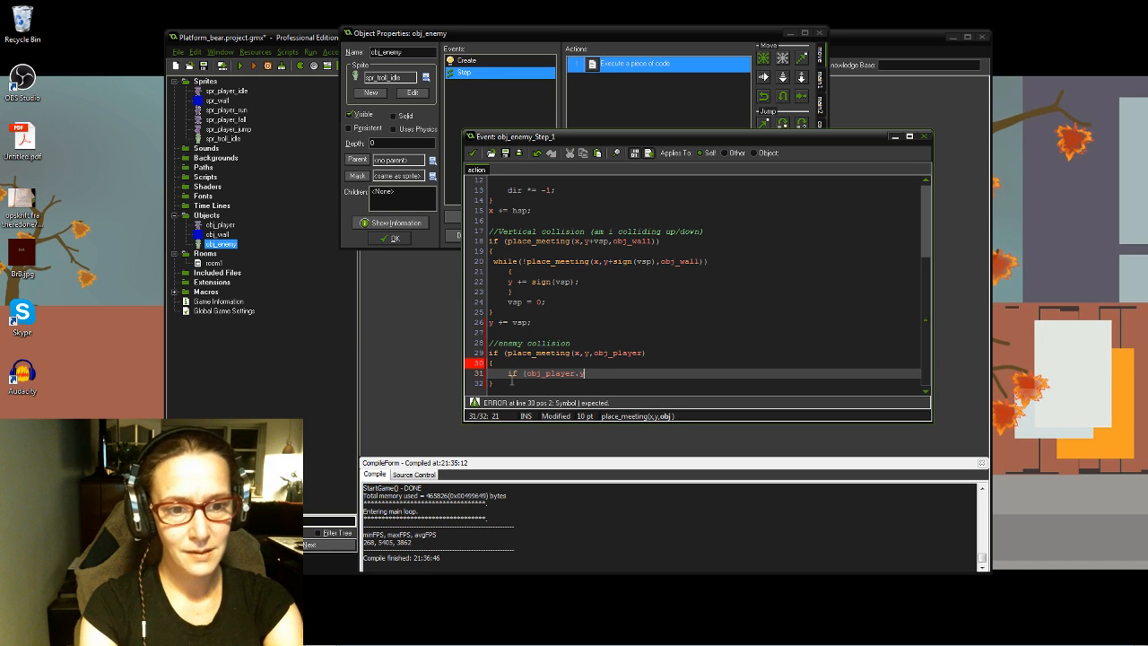
text(<)
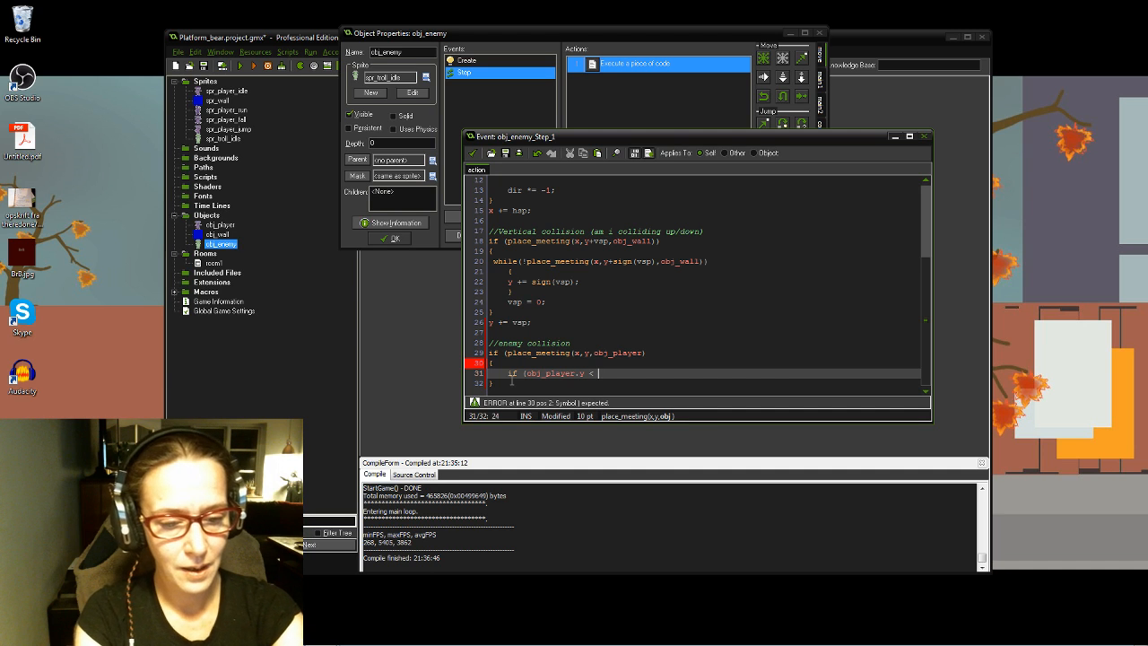
text(y)
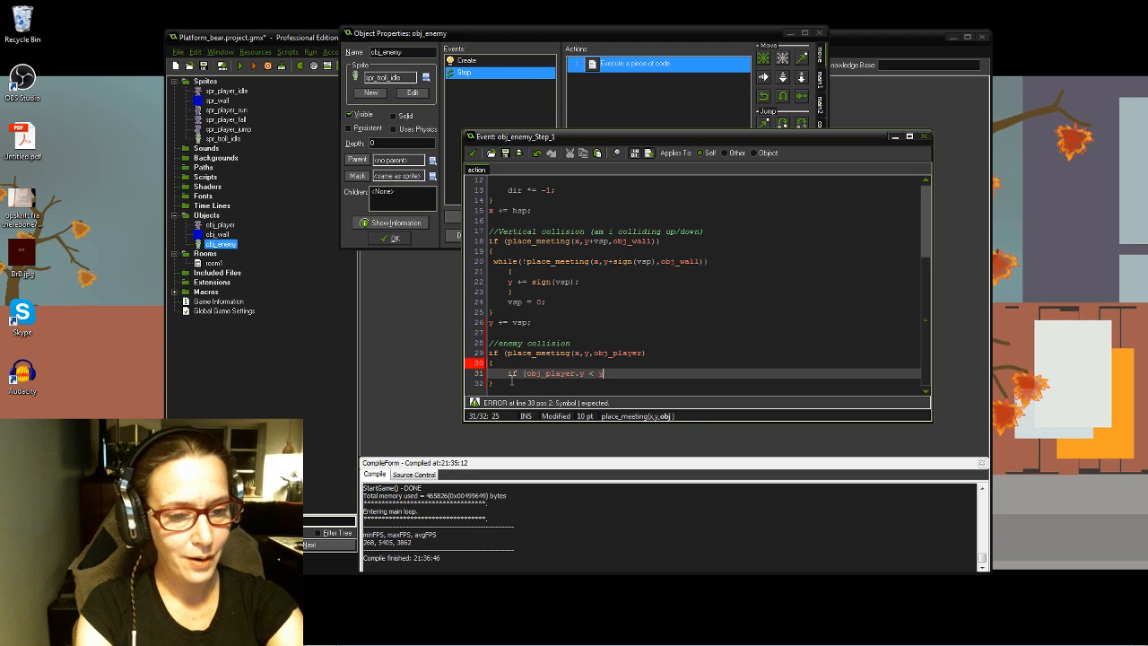
text())
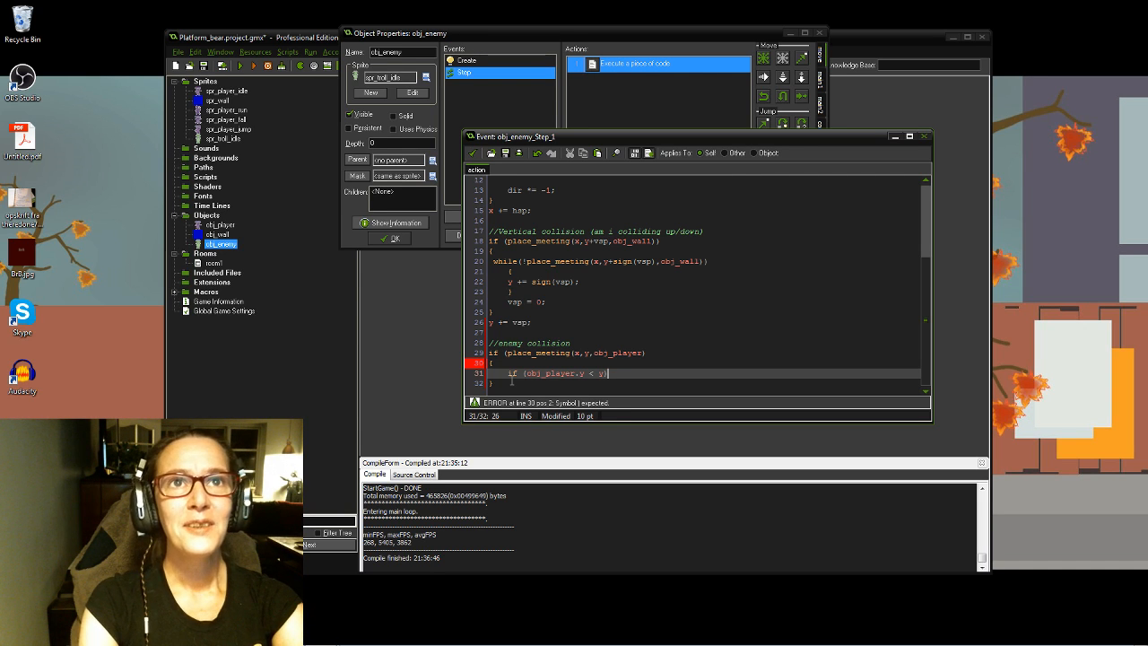
Step: Below the obj_player.y condition, add the line "with (obj_player) vsp = -jumpspeed;"
key(Return)
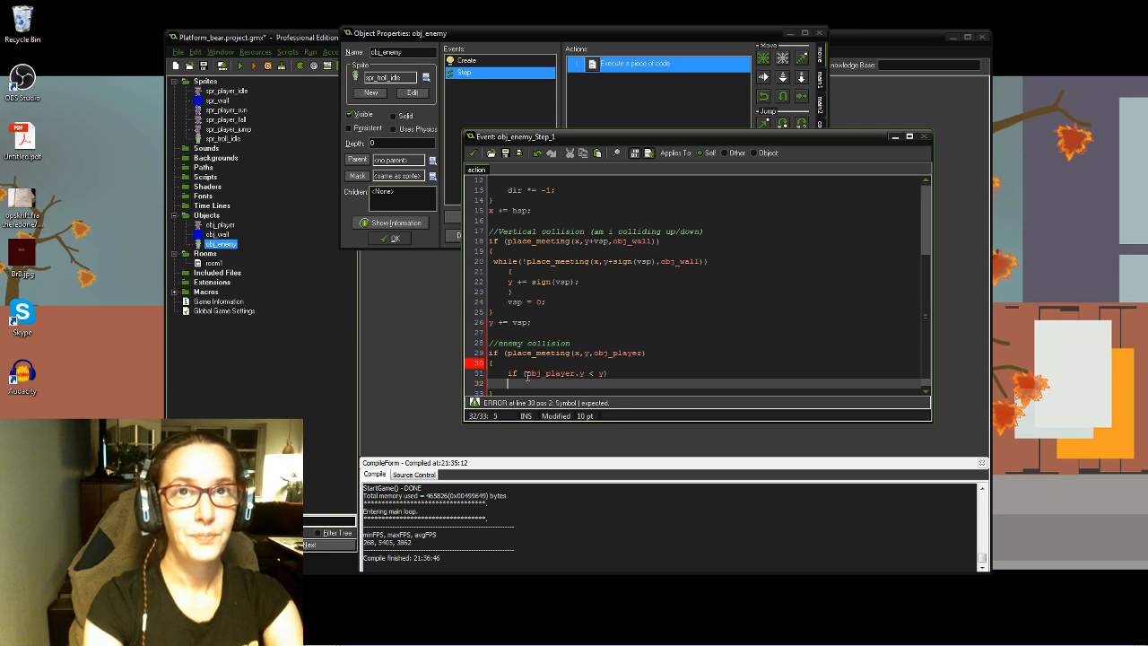
text(with)
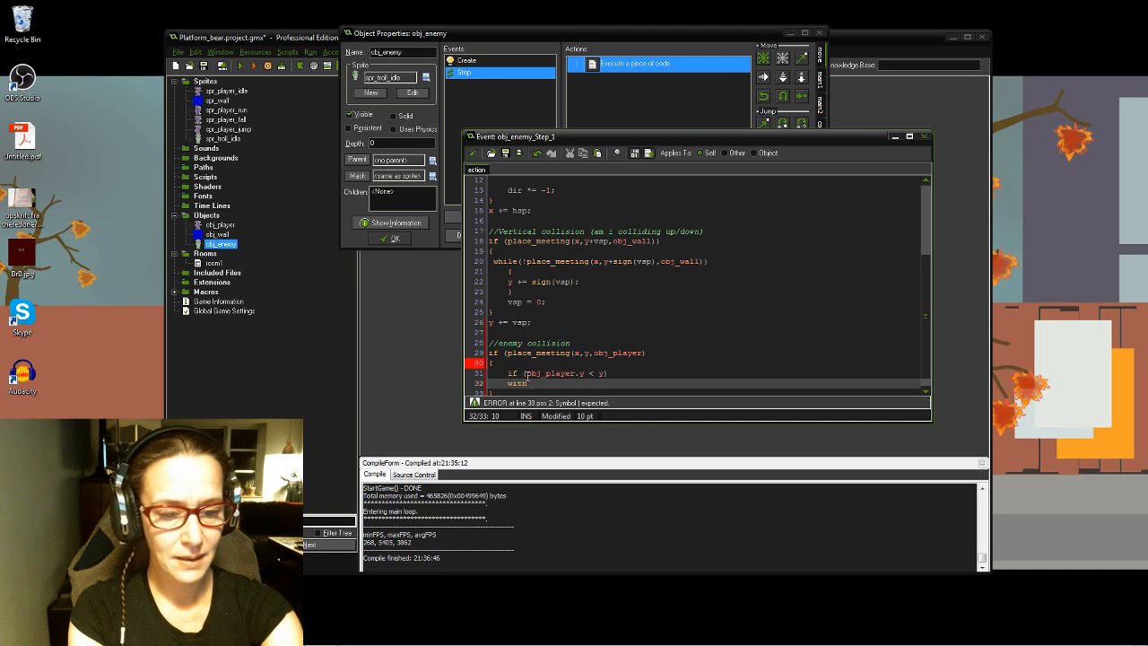
text(()
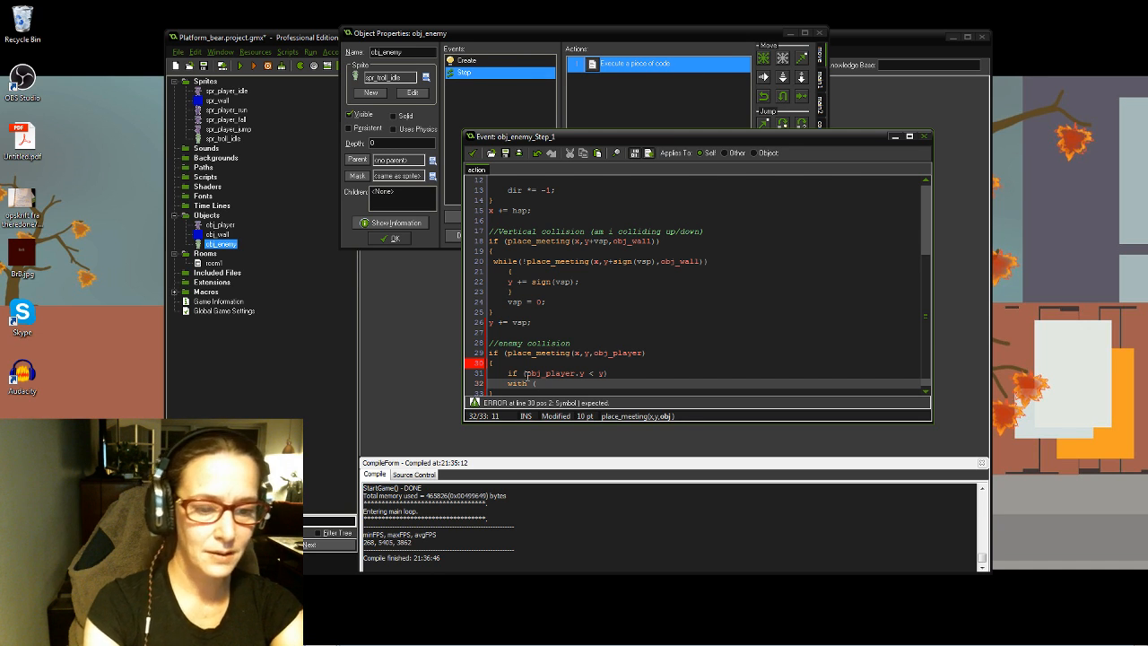
text(o)
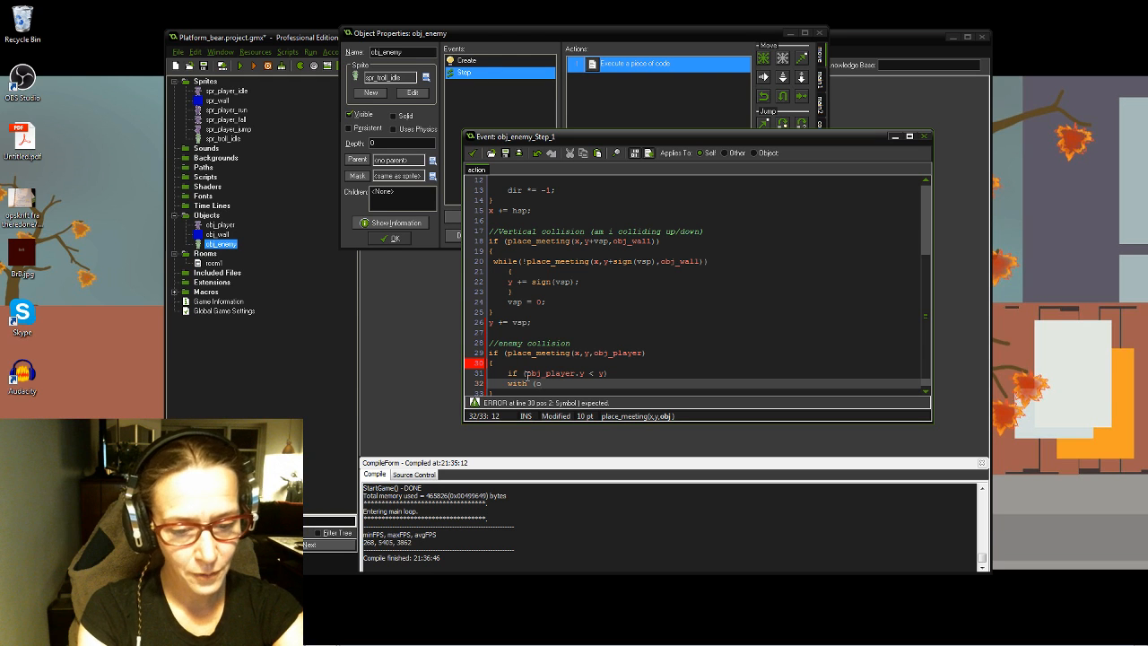
text(bj_p)
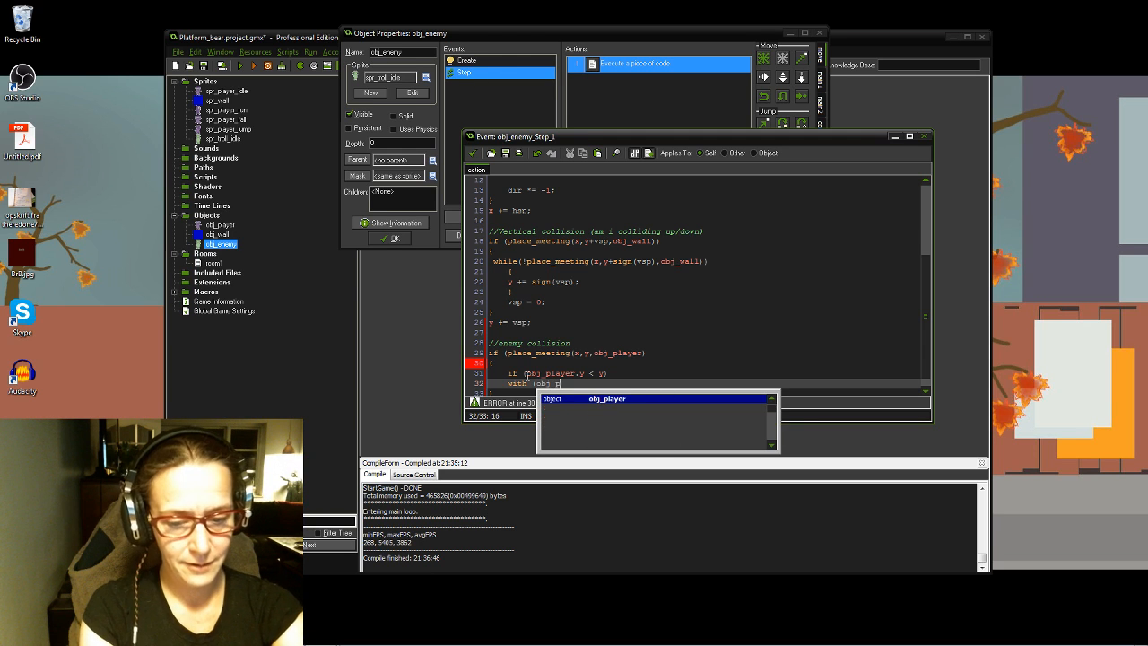
text(layer)
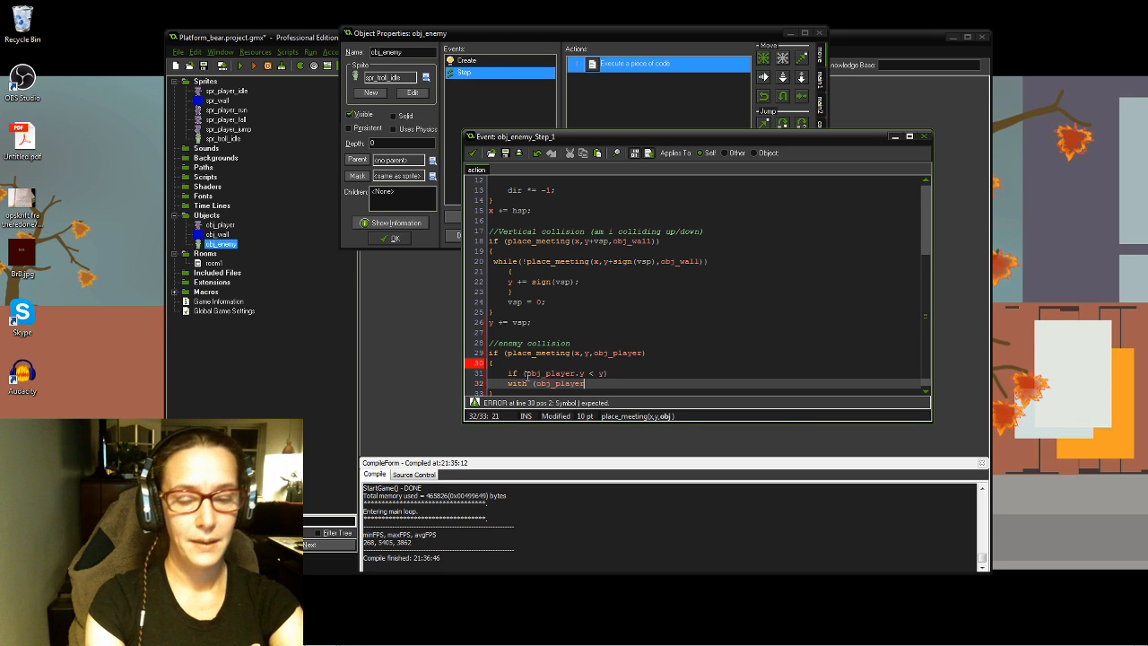
text())
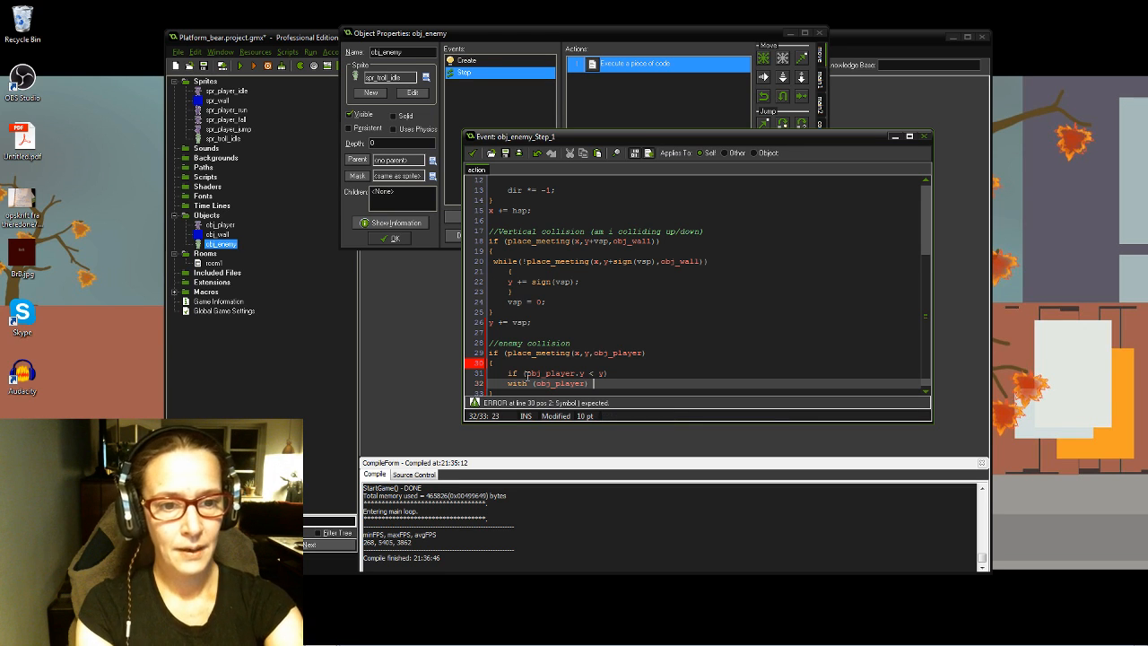
text( vsp)
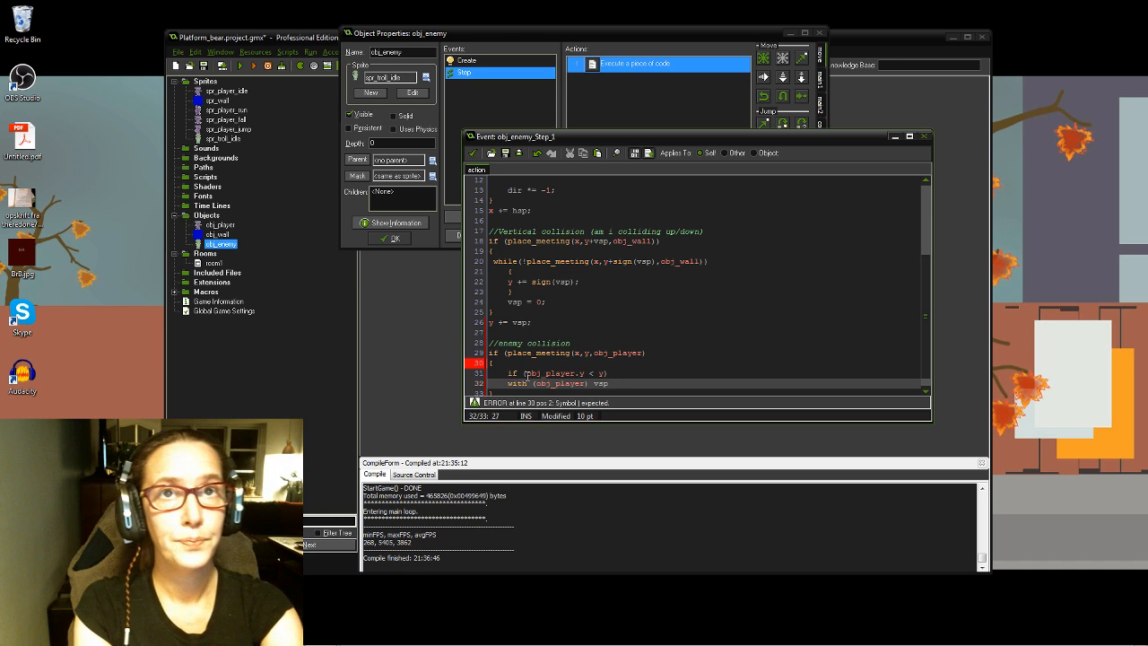
text(=)
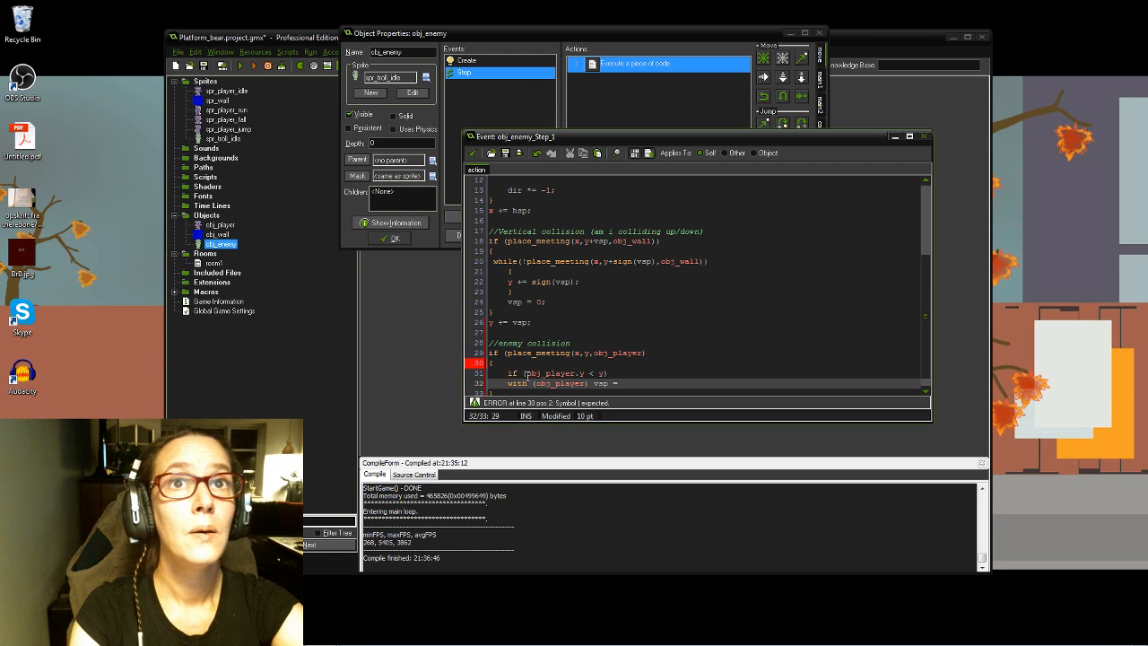
text(-)
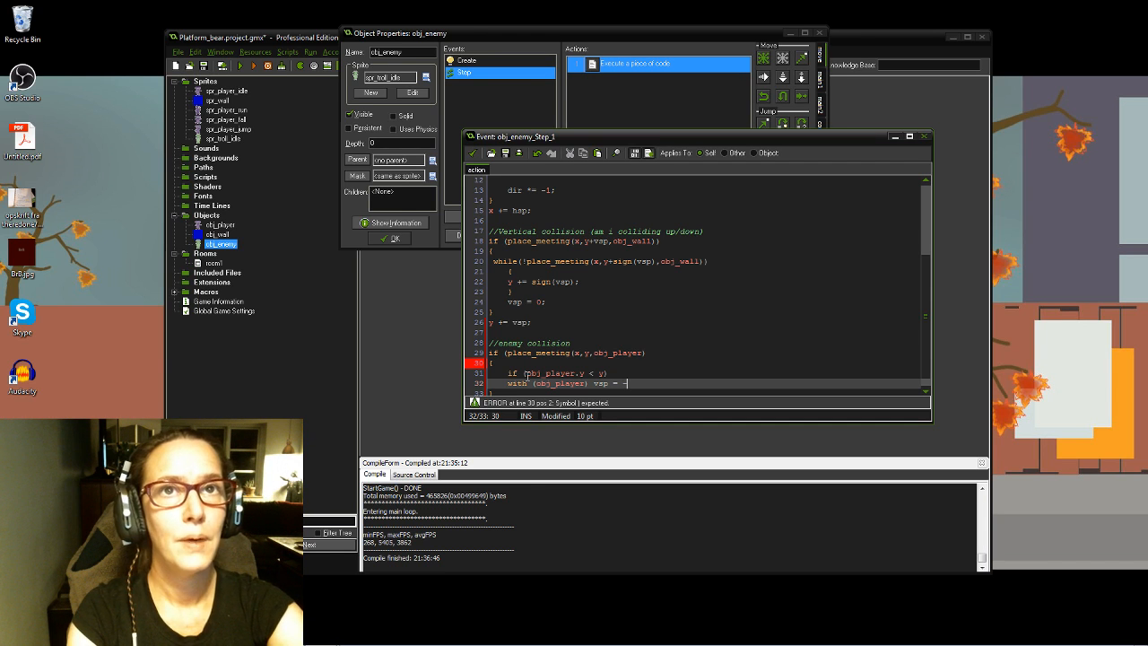
text(ju)
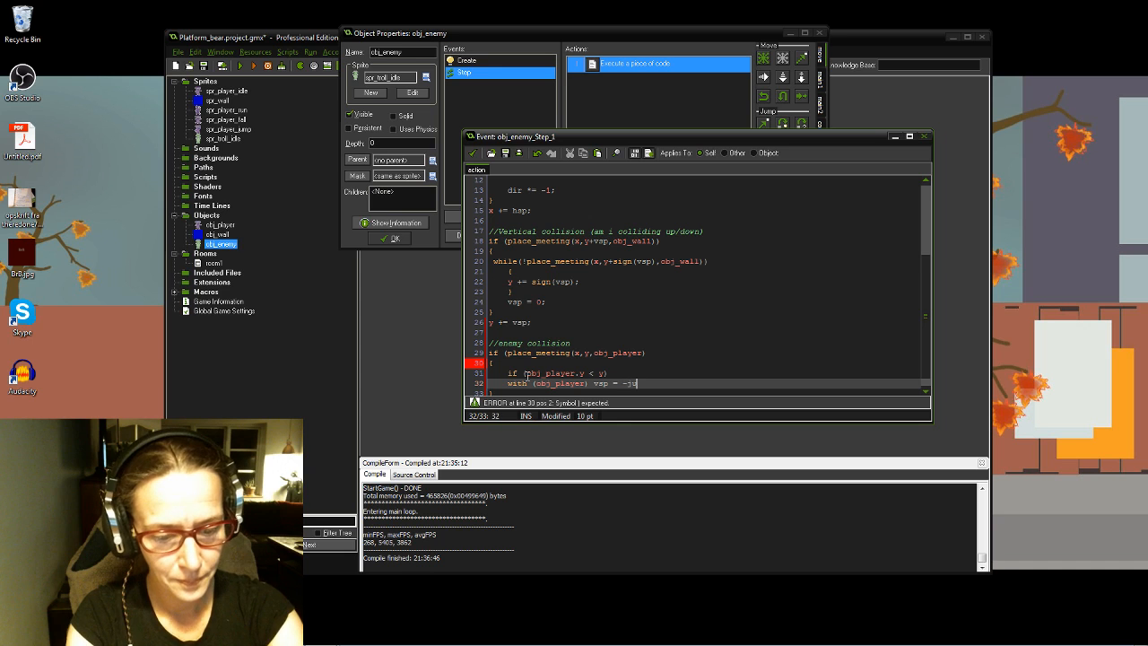
text(mpspeed;)
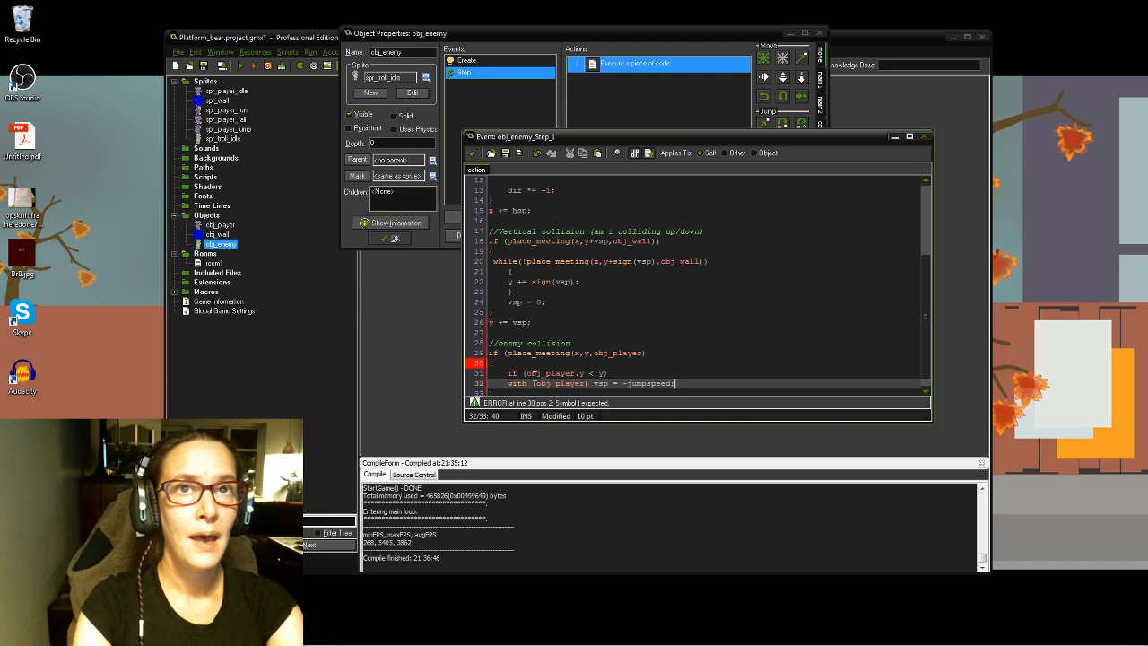
key(Return)
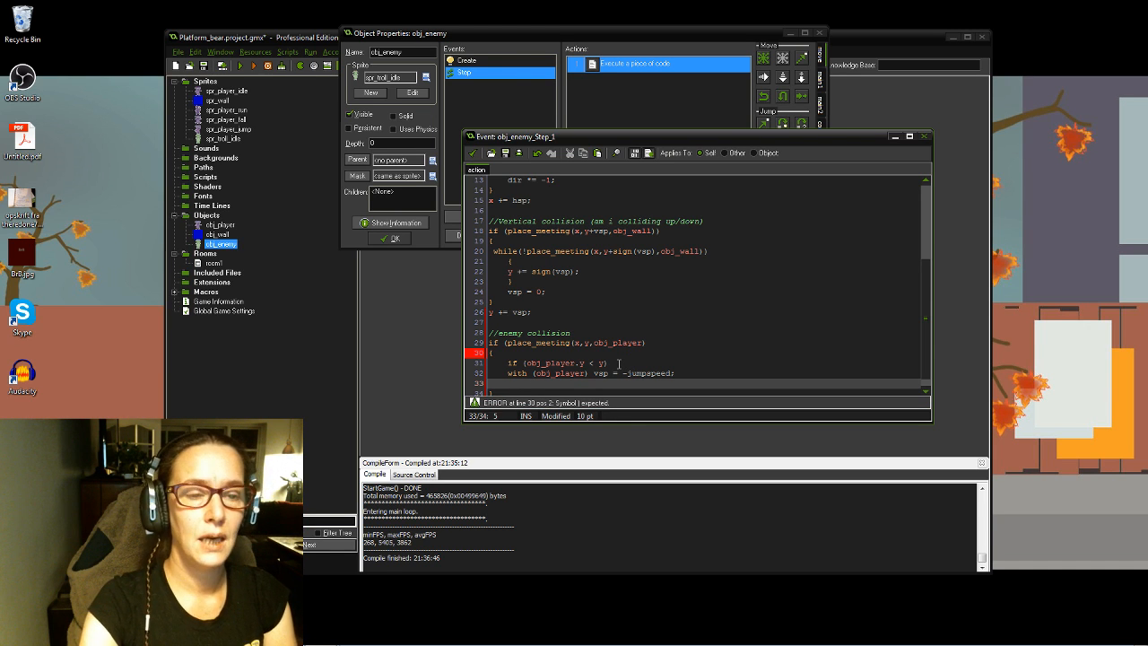
Step: Enclose the with (obj_player) line in an opening and a closing brace on separate lines
click(619, 364)
key(Return)
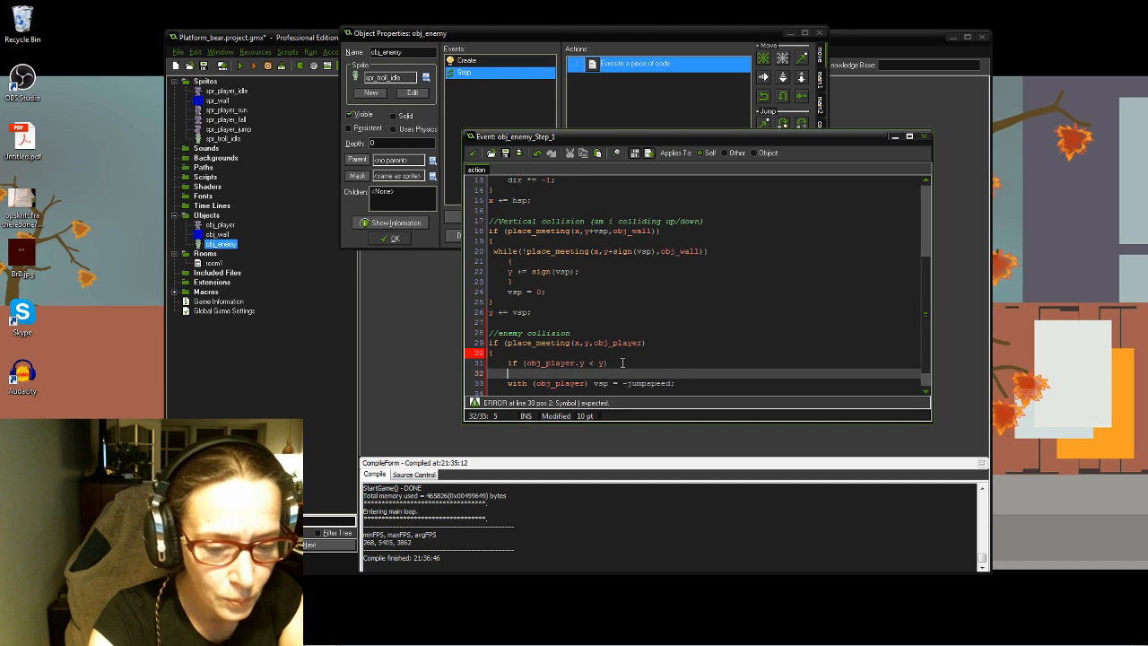
text({)
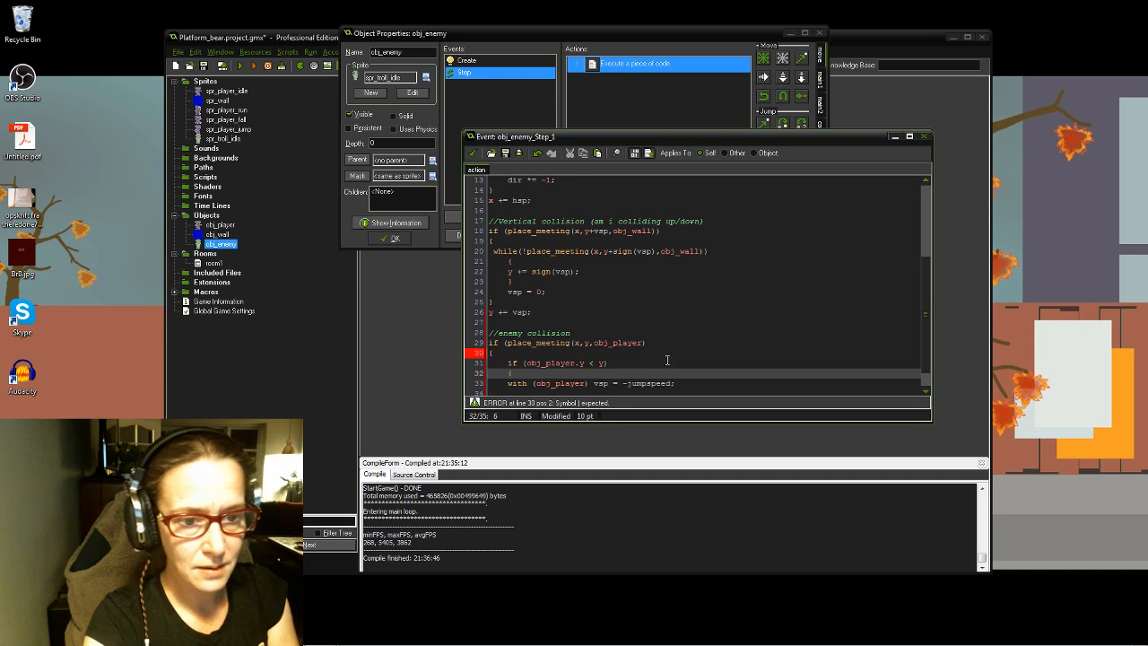
click(690, 381)
key(Return)
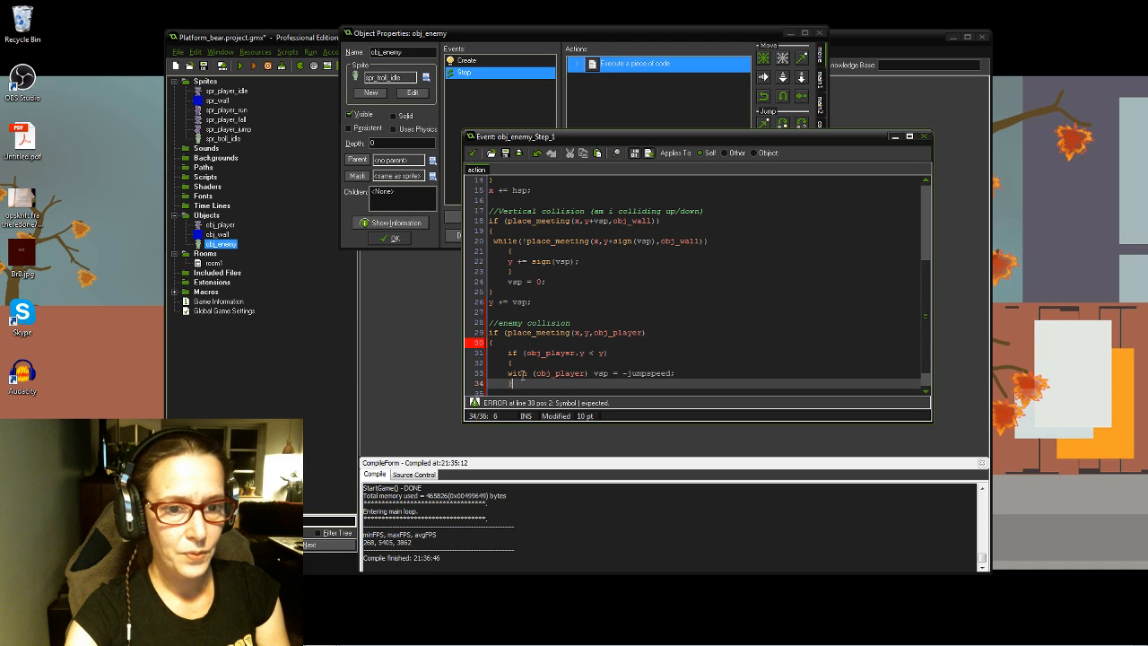
Step: Add the line "instance_destroy();" directly below the with (obj_player) statement, inside the nested braces
click(681, 373)
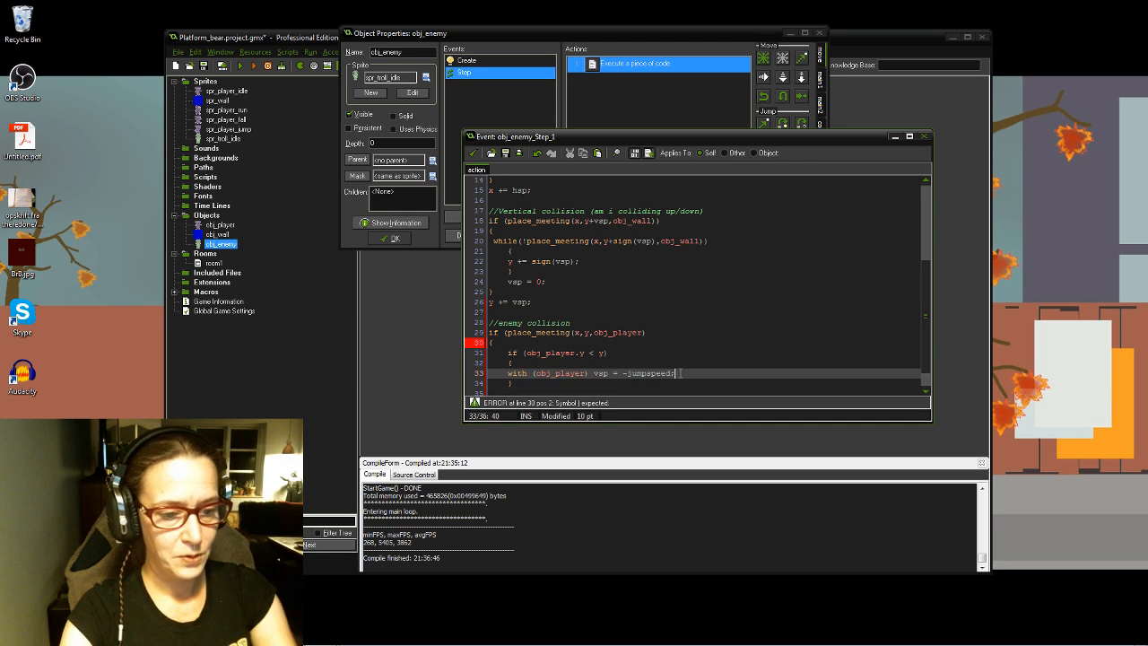
key(Return)
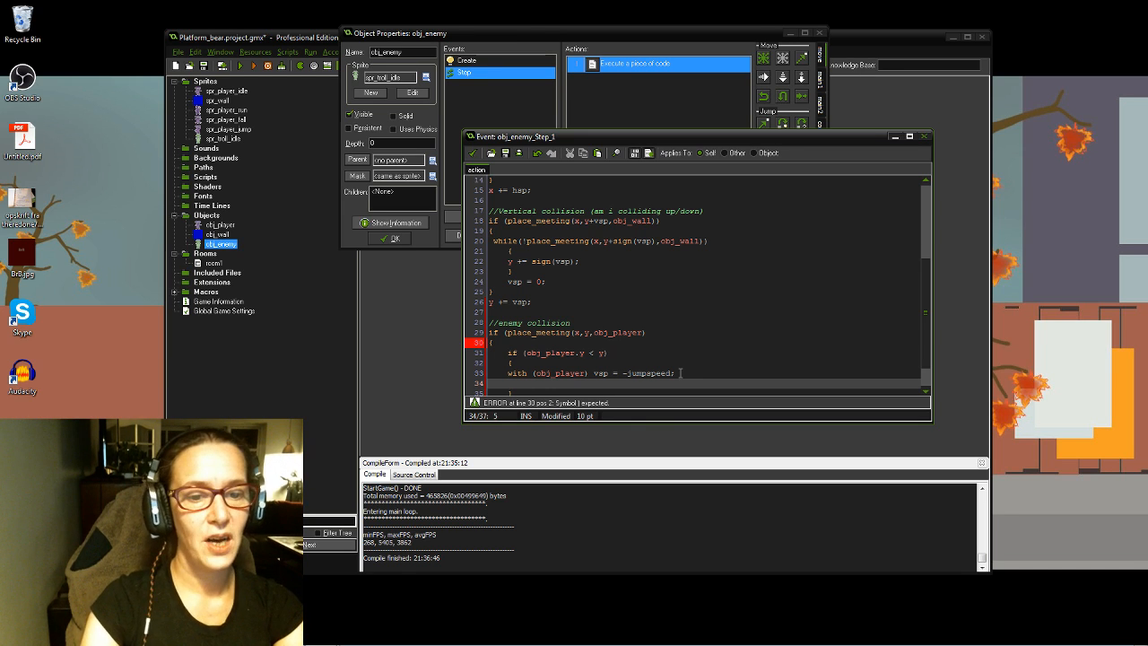
text(insta)
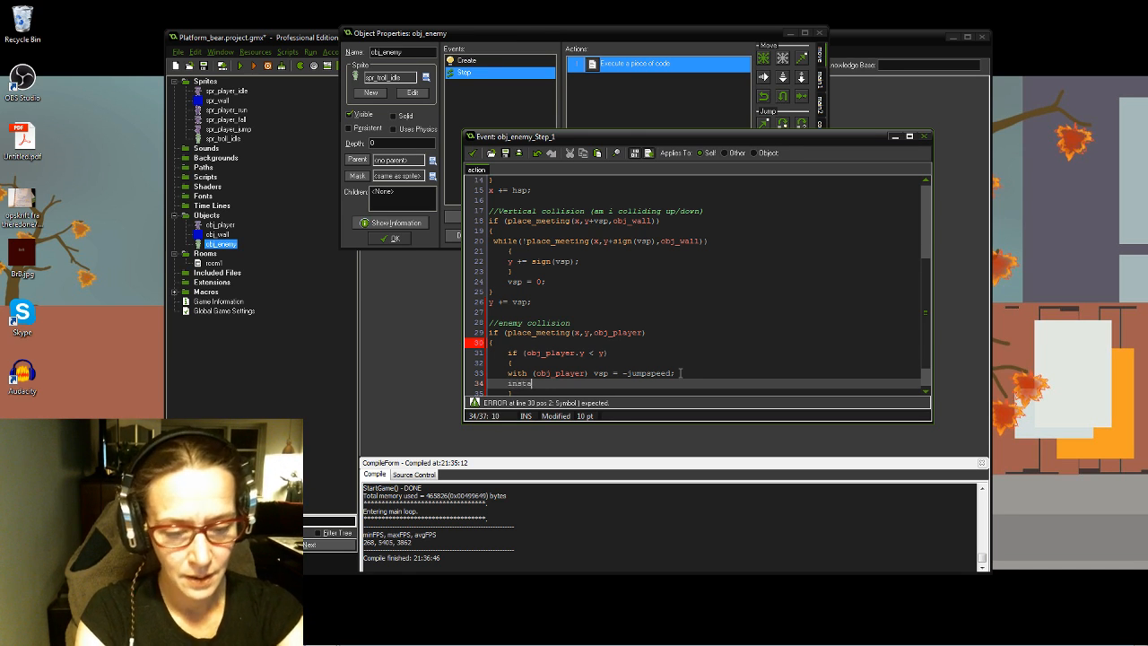
text(nce_)
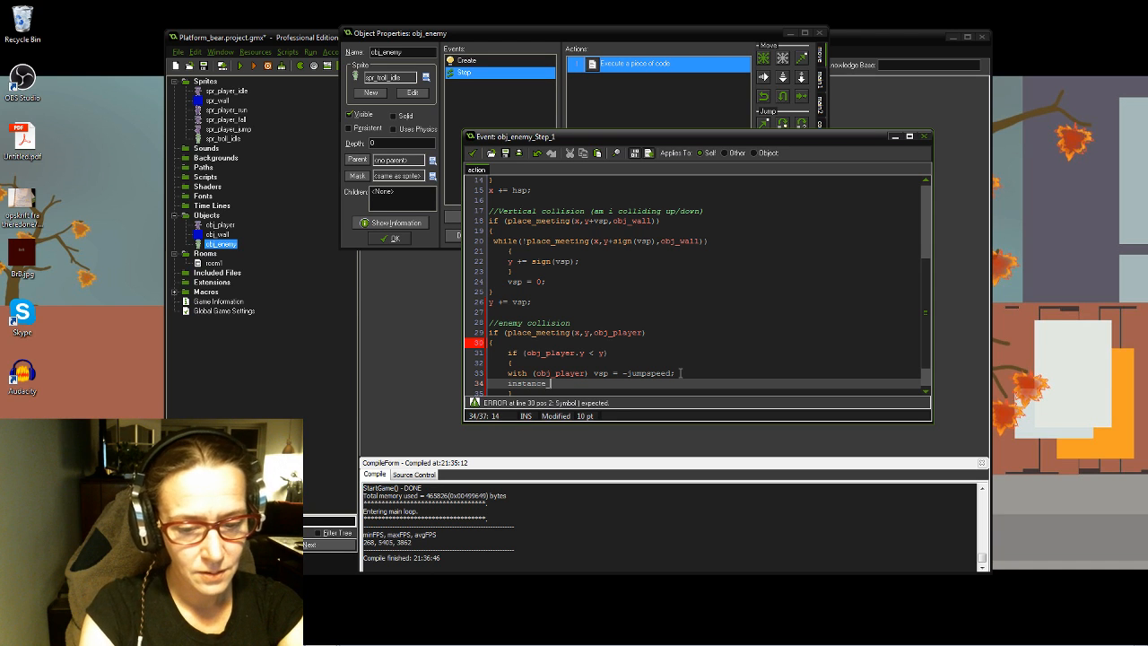
text(destr)
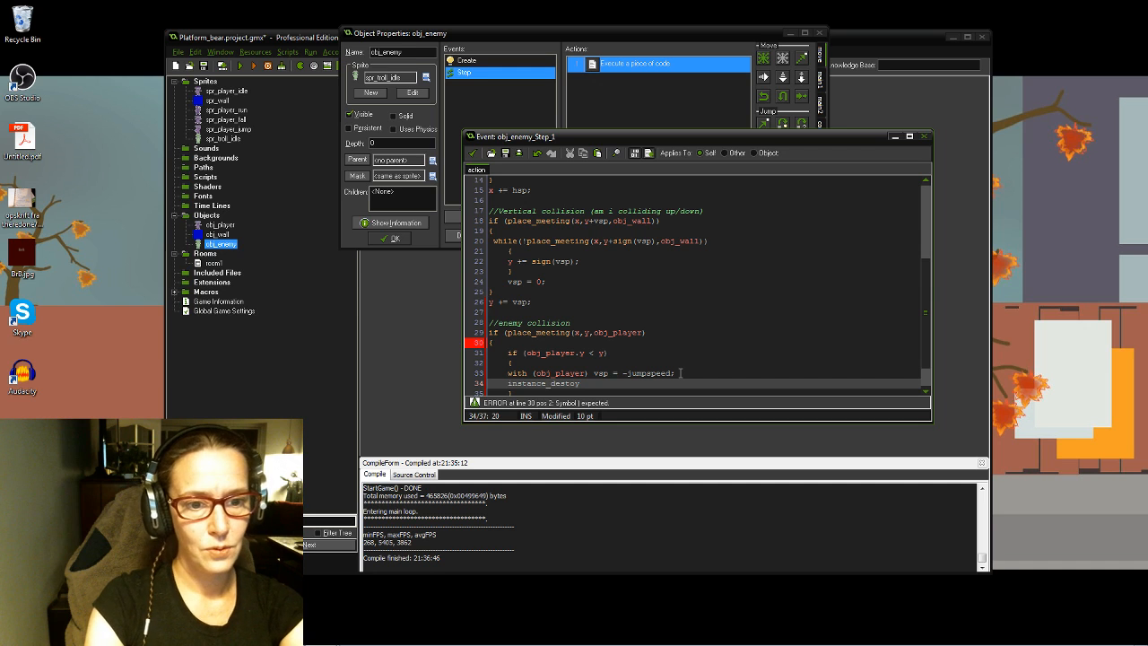
key(BackSpace)
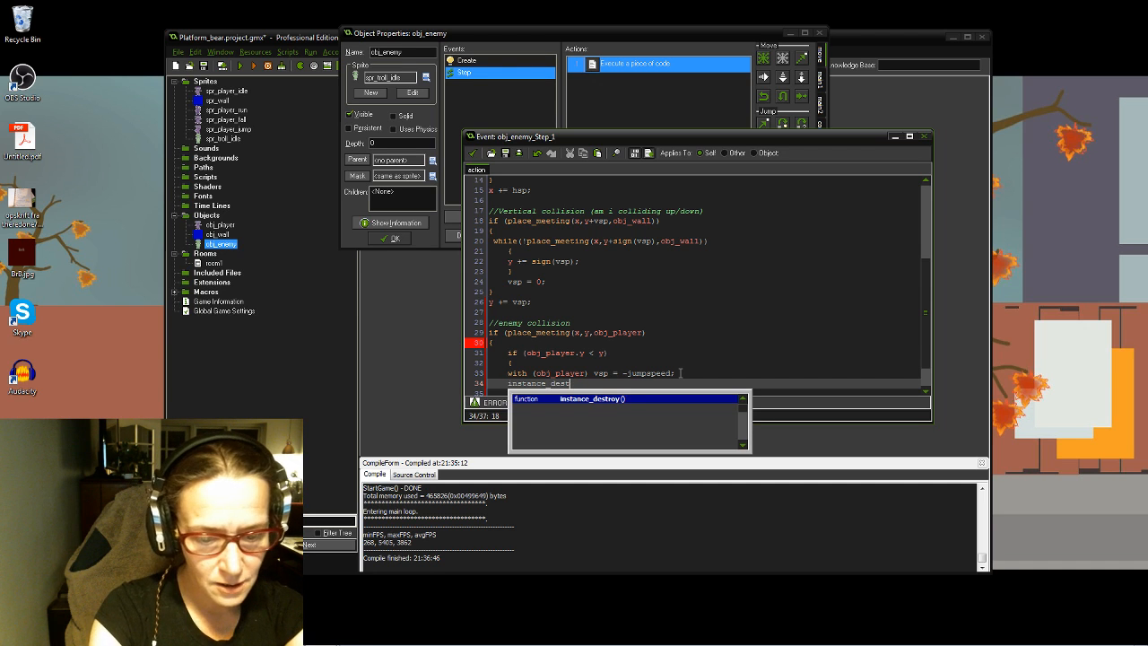
text(roy)
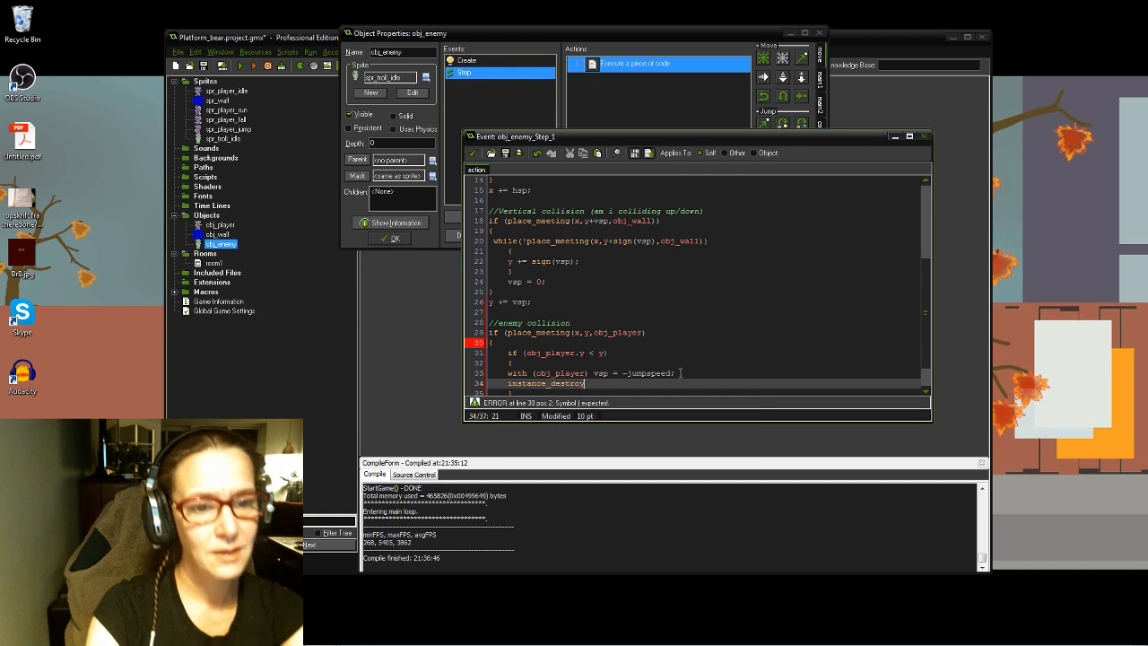
text(())
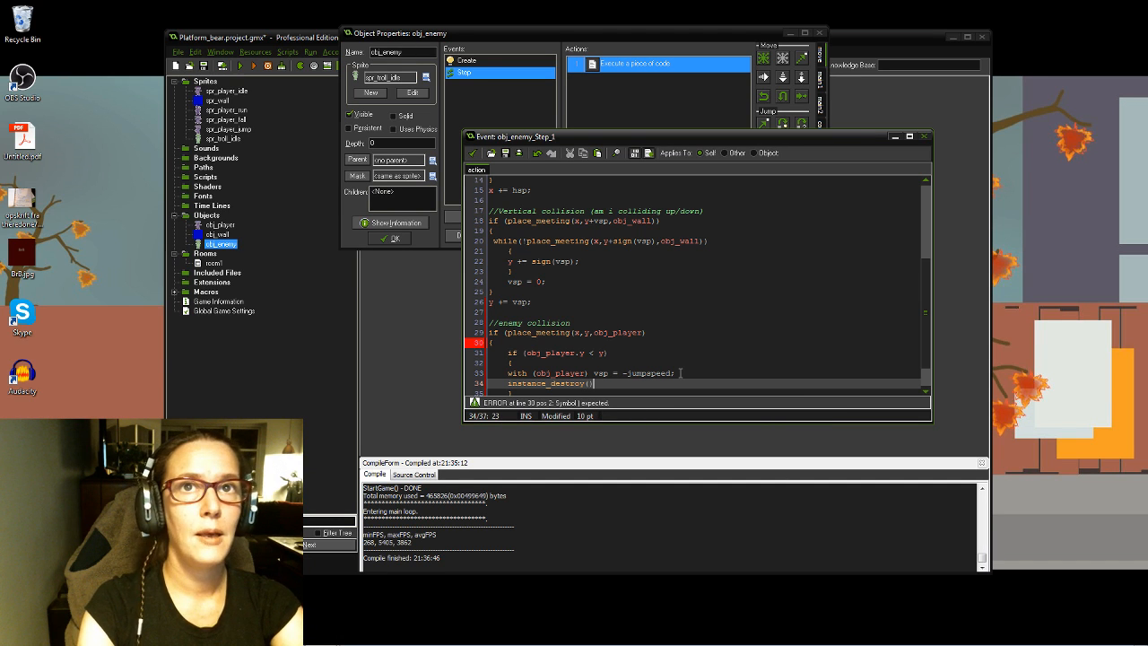
text(;)
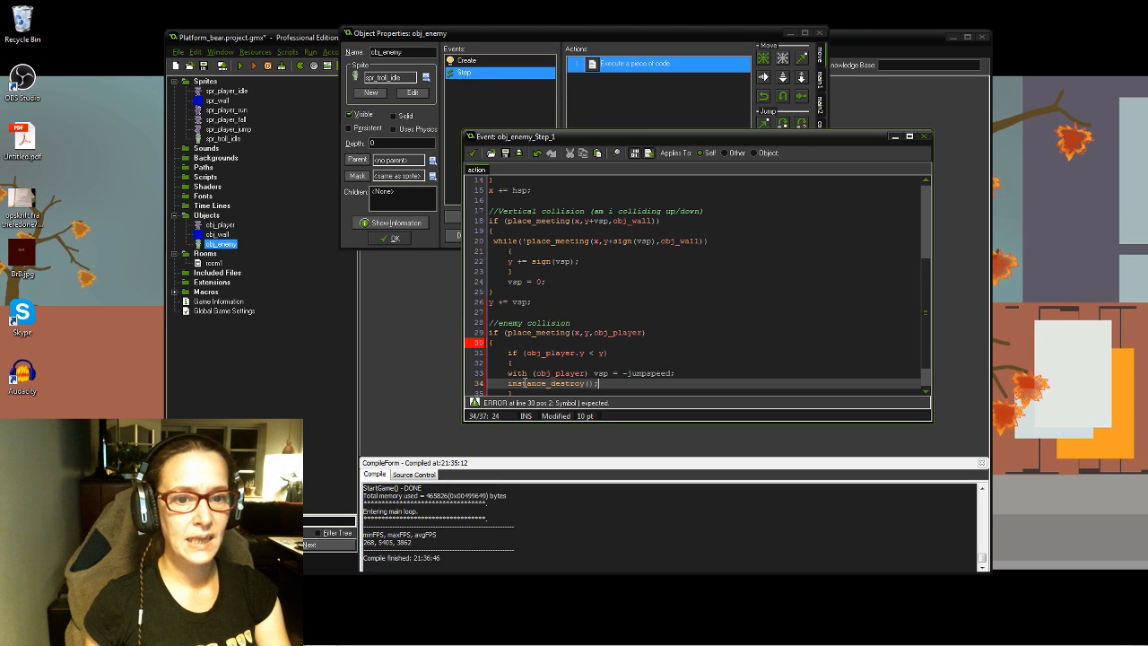
Step: Below the obj_player.y block in the enemy collision code, add an else branch with opening and closing braces on separate lines
scroll(597, 383, down, 1)
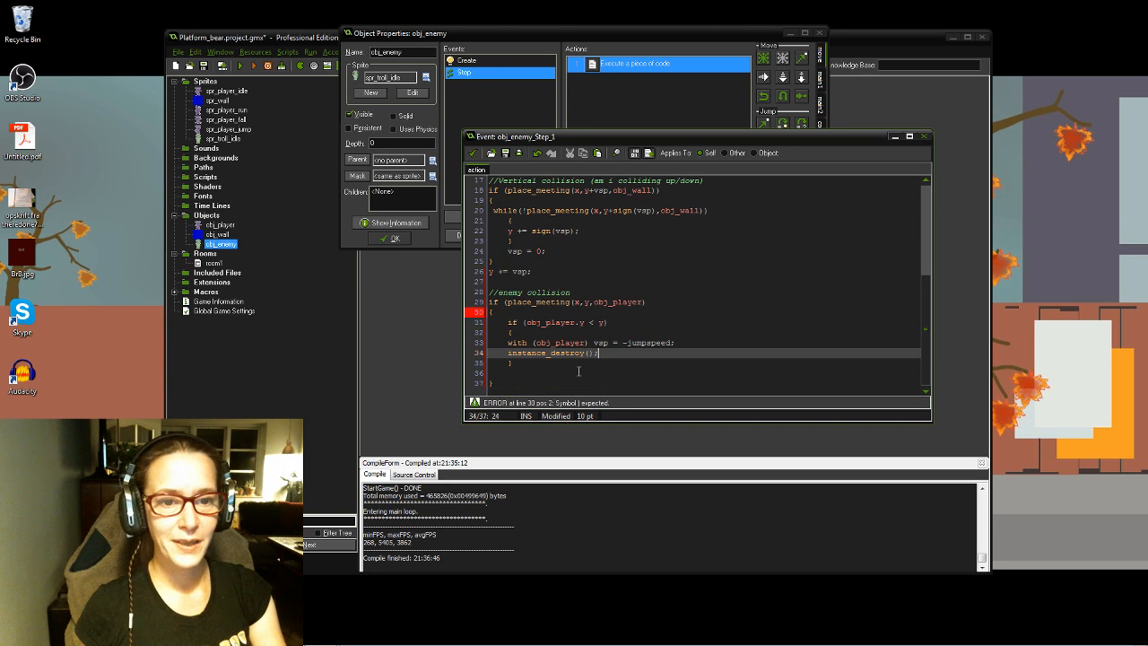
click(519, 363)
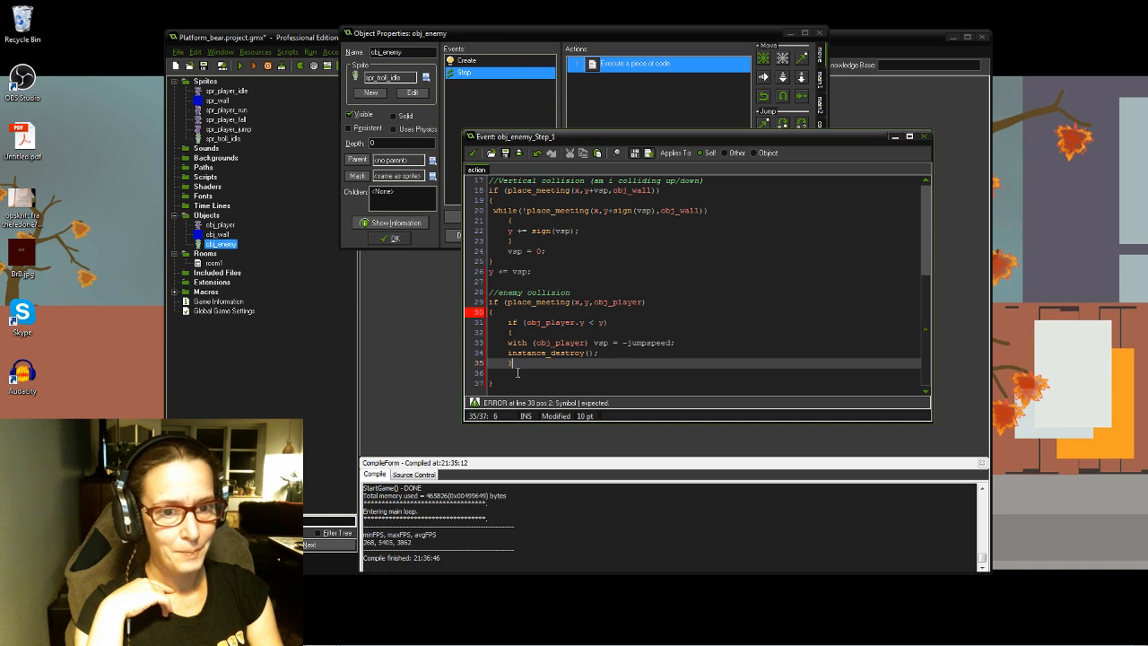
click(508, 373)
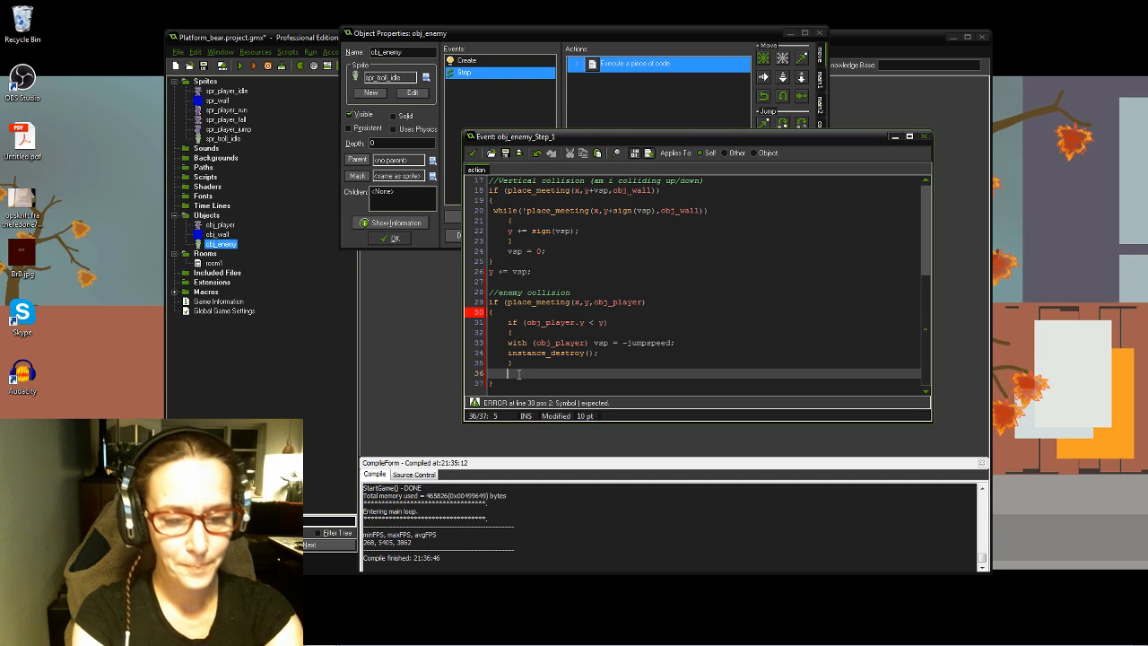
text(else)
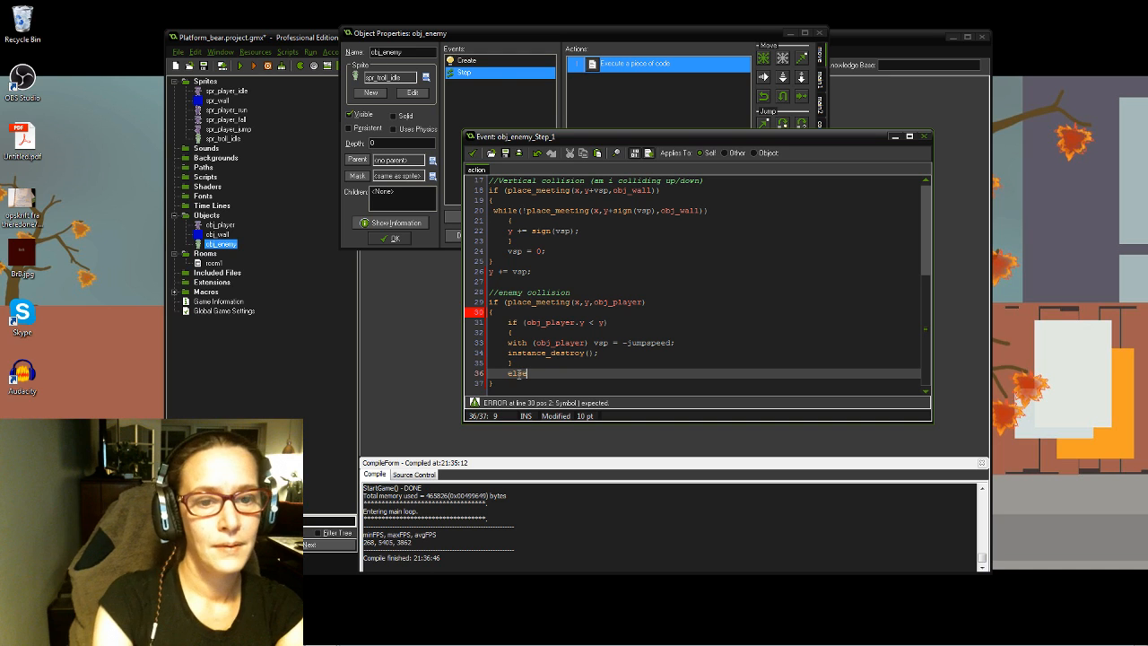
key(Return)
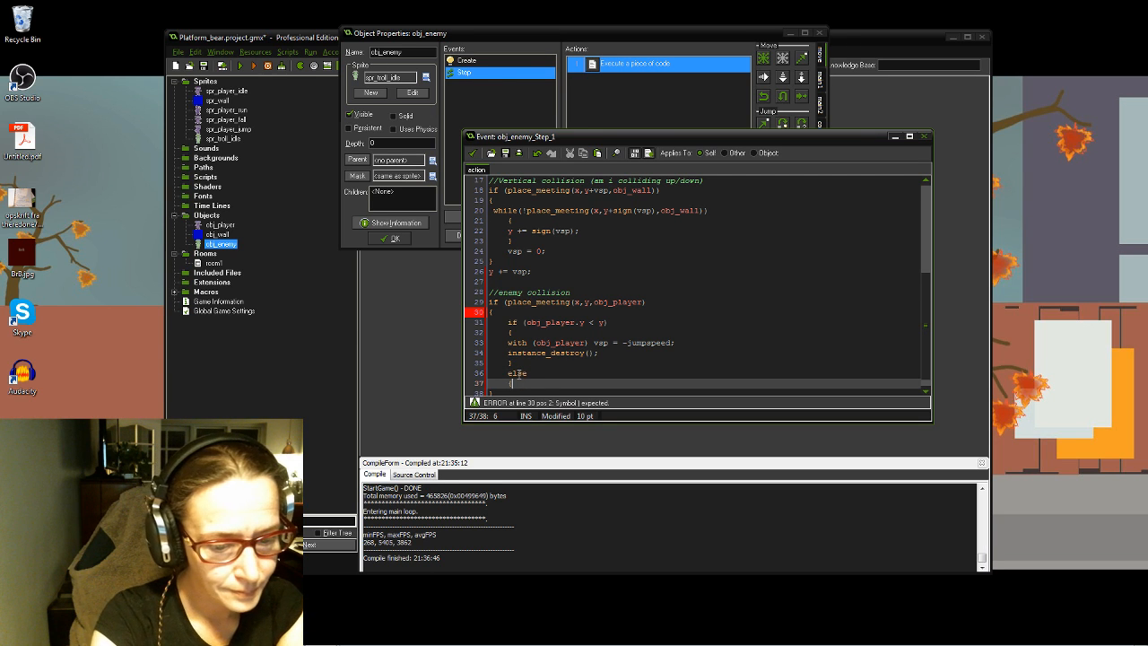
text({})
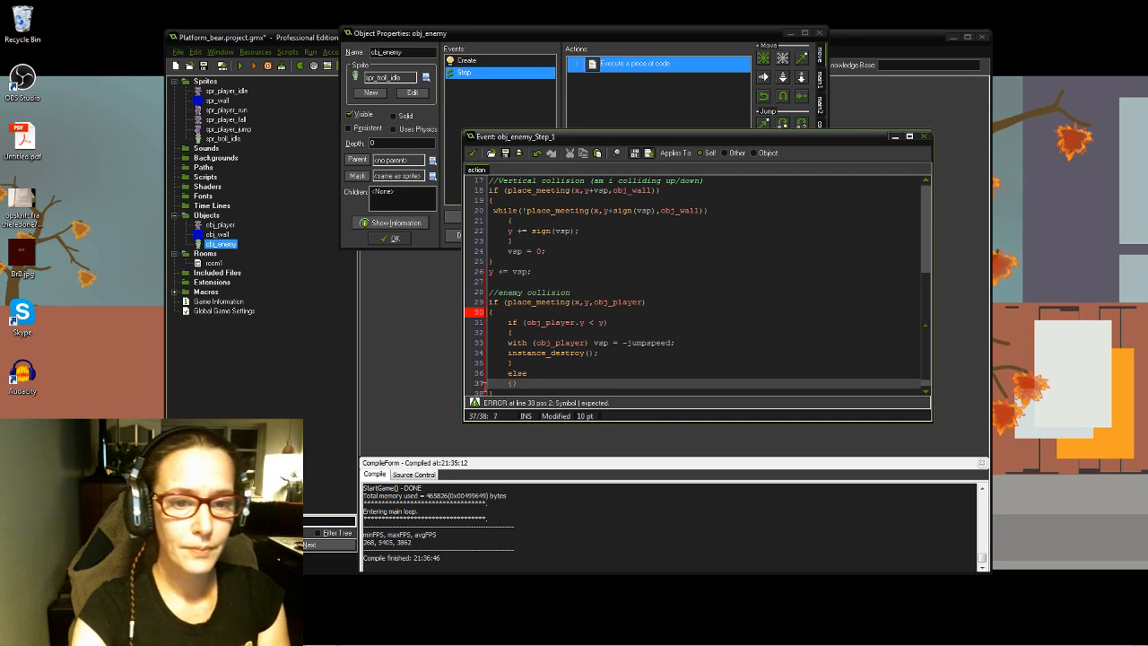
key(Left)
key(Return)
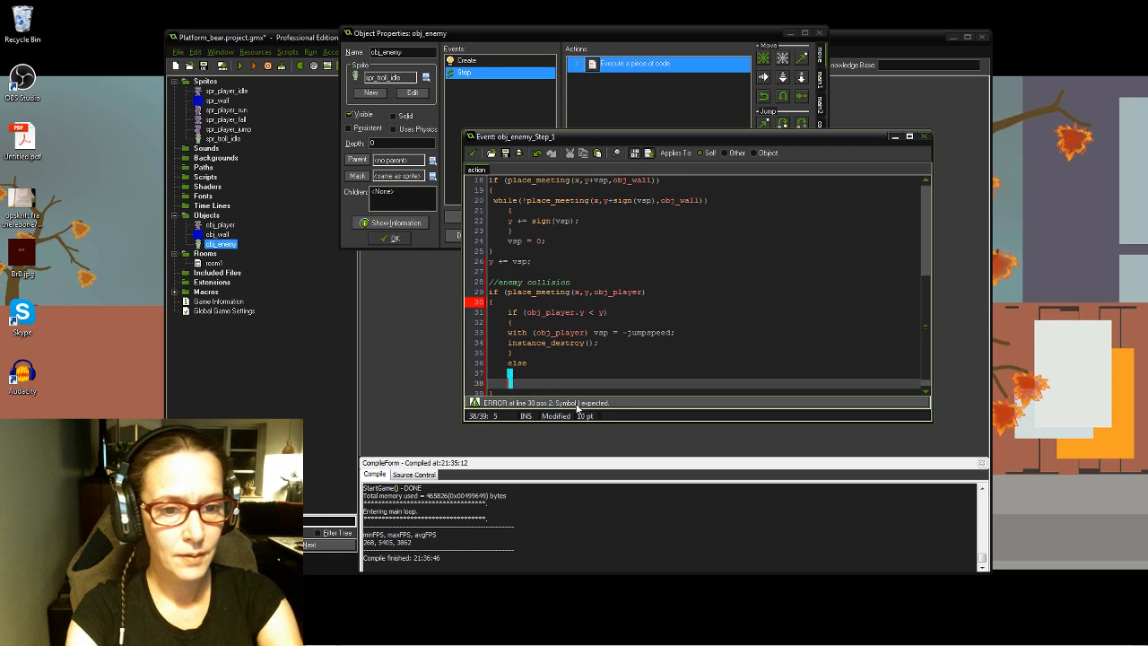
key(Return)
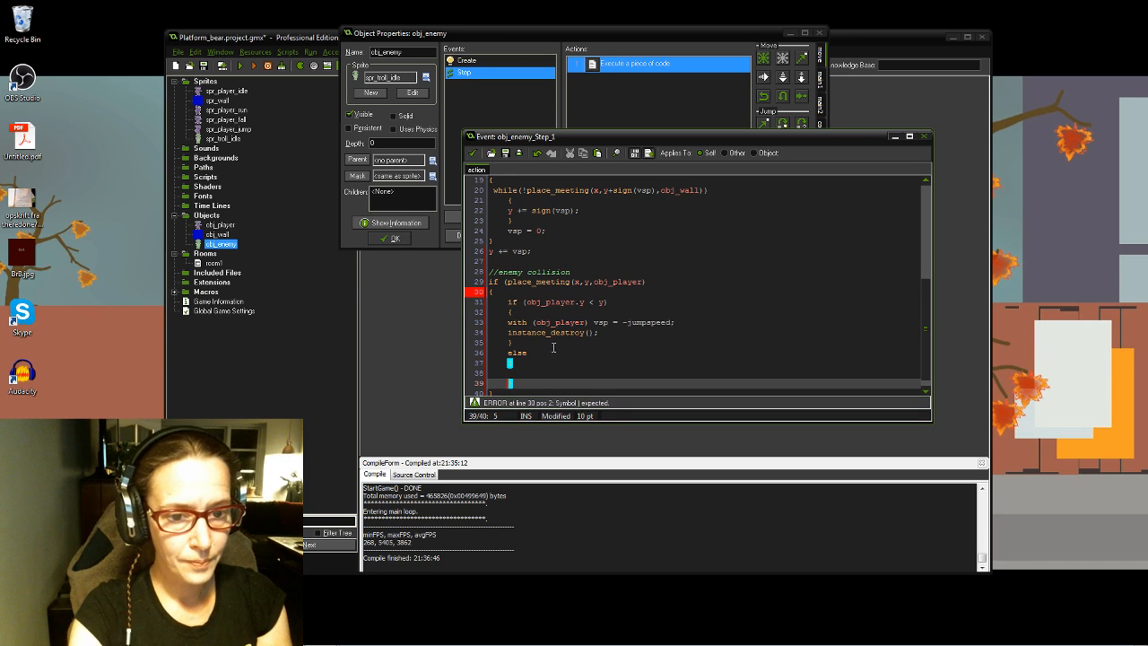
Step: Write the indented call "scr_death();" inside the else braces and save the Step code and obj_enemy's properties
click(533, 374)
key(Tab)
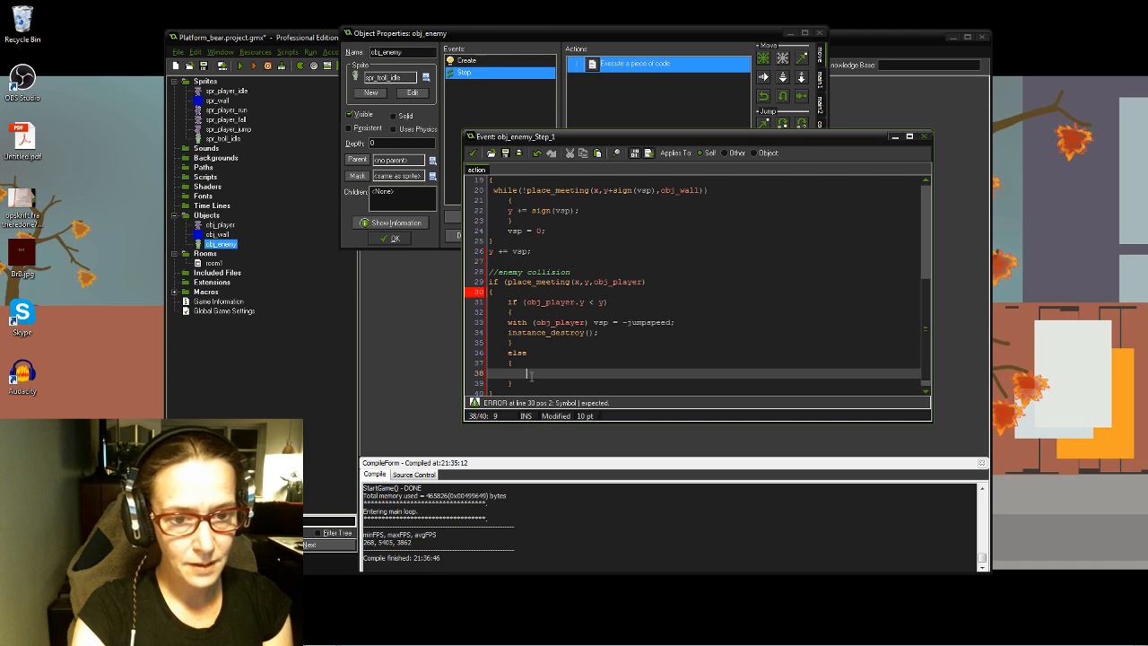
text(scr)
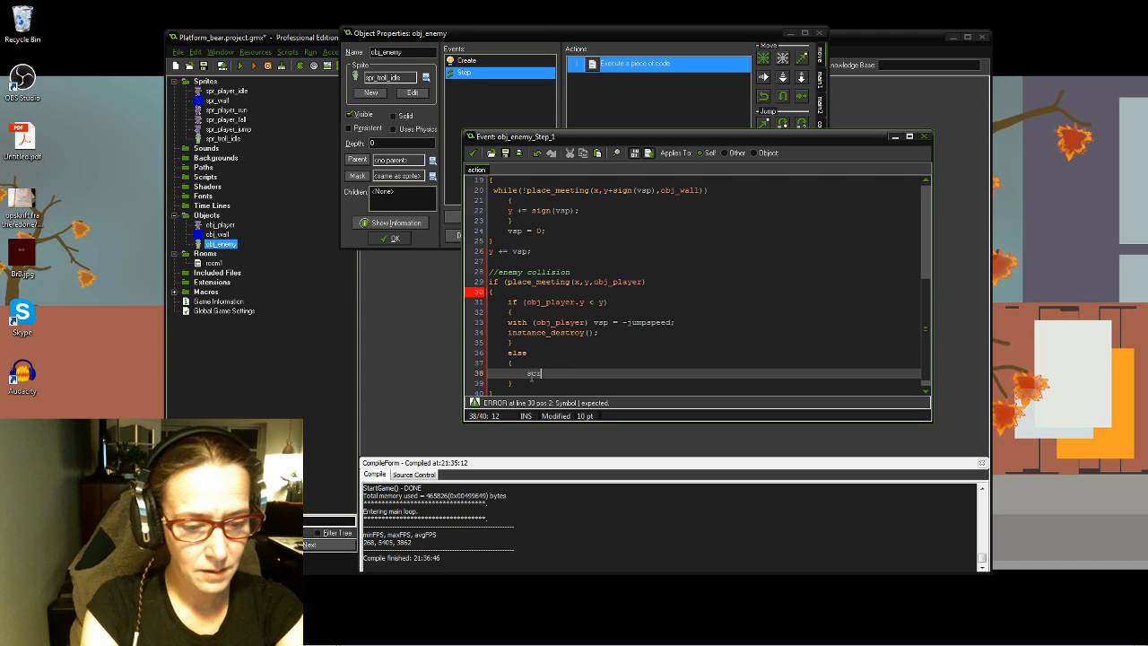
text(_death)
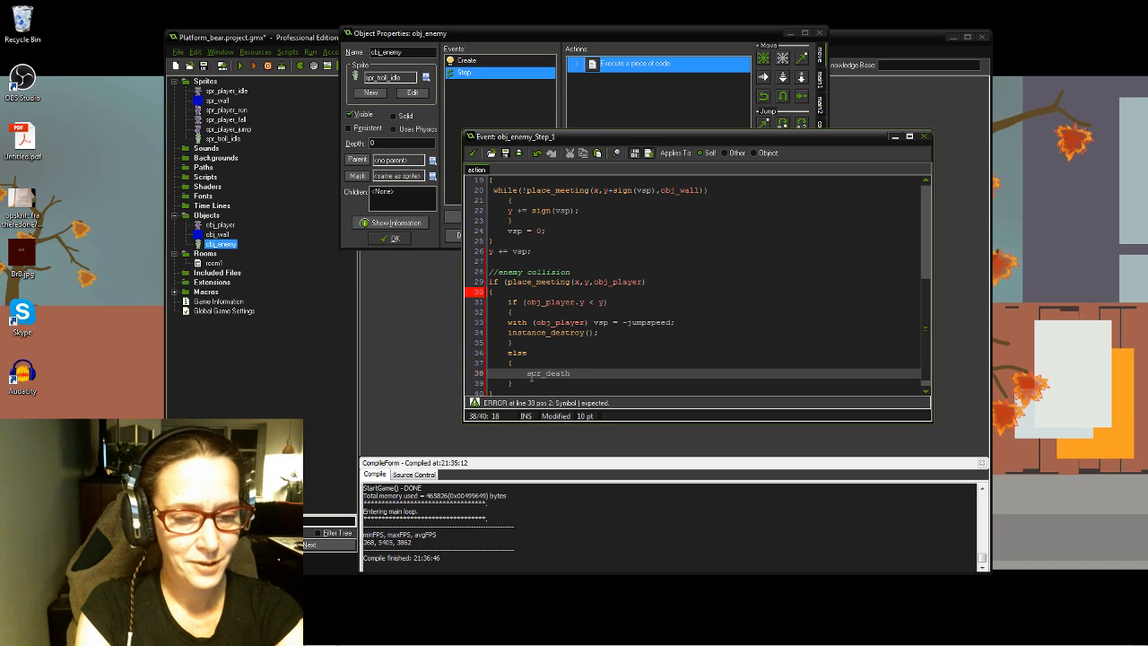
text(())
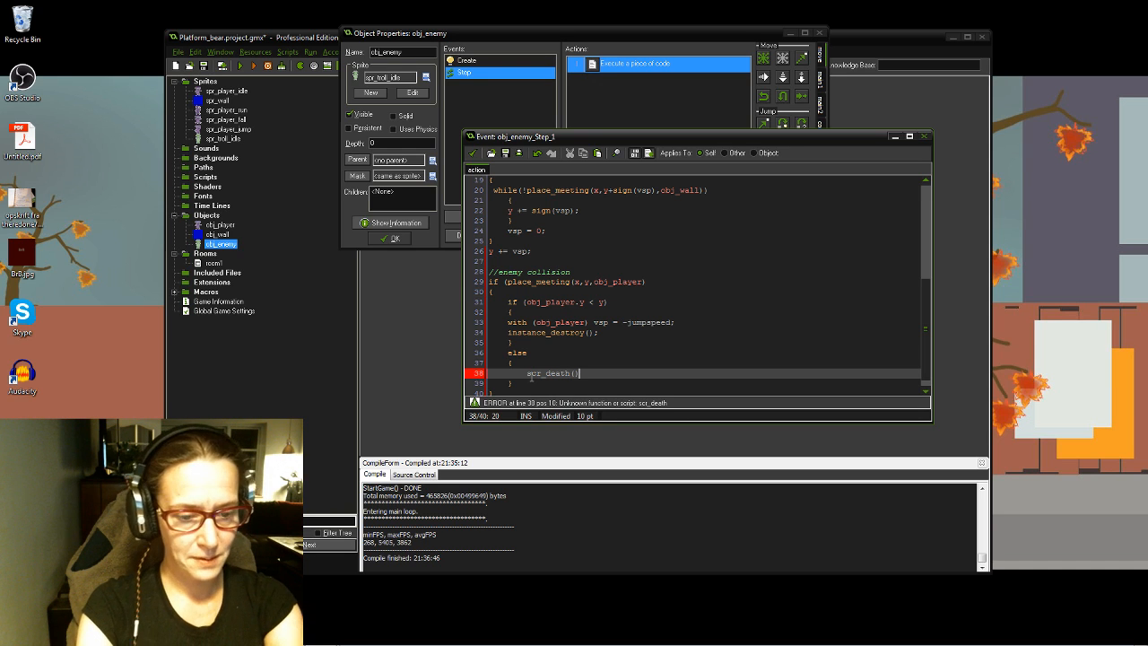
text(;)
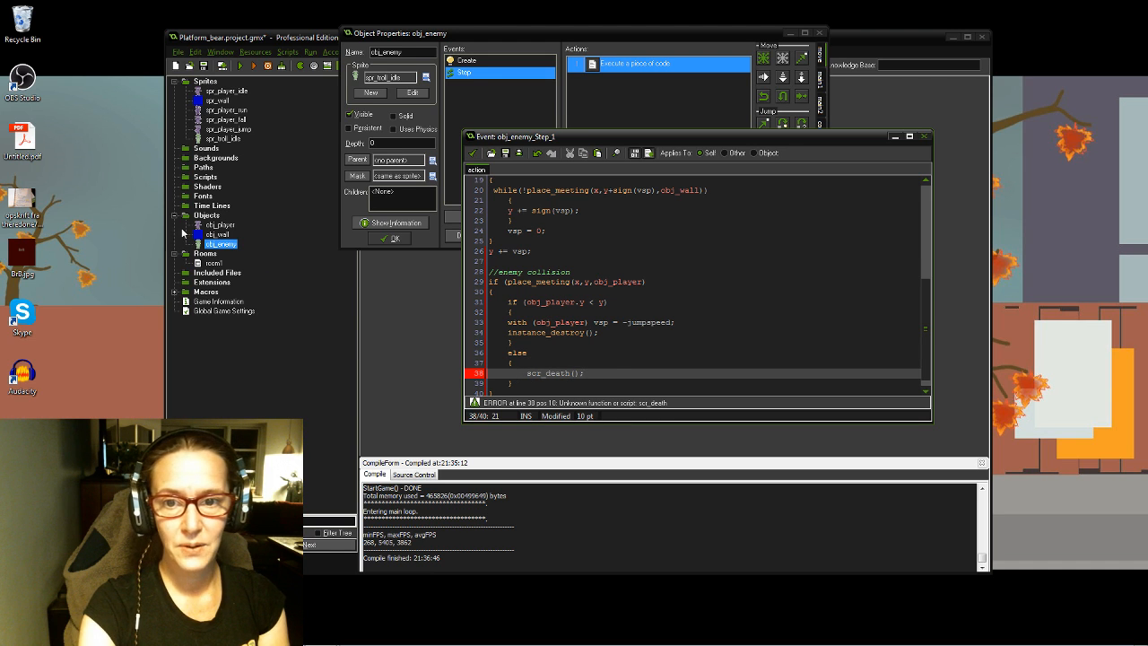
click(472, 153)
click(396, 236)
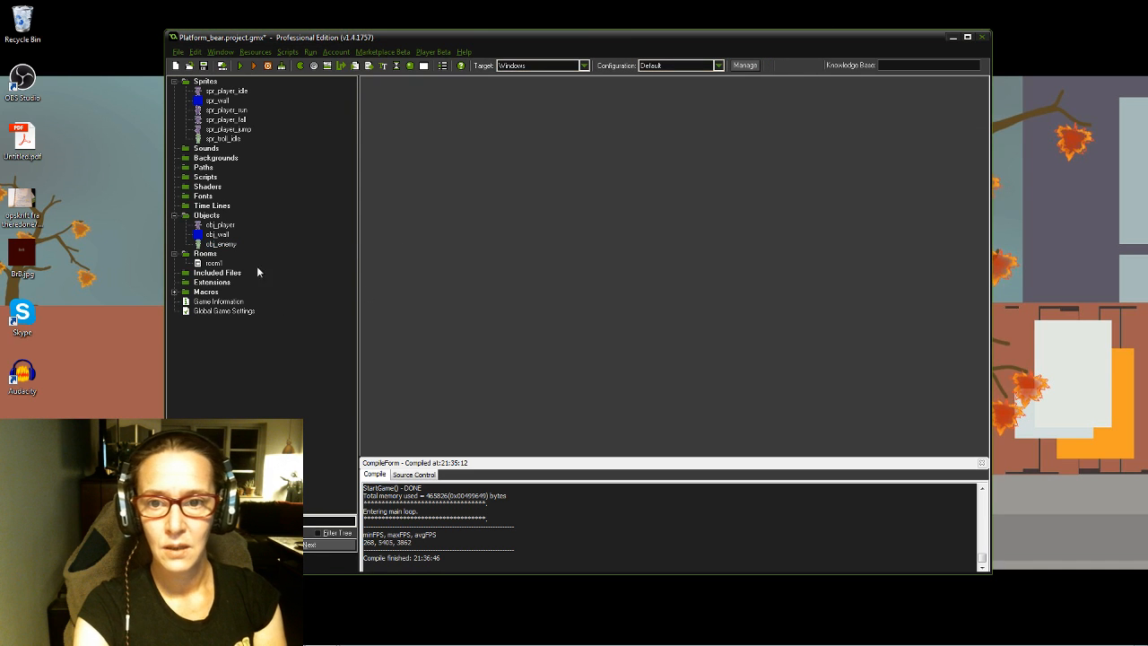
Step: Create a new empty script named scr_death and save it
click(186, 179)
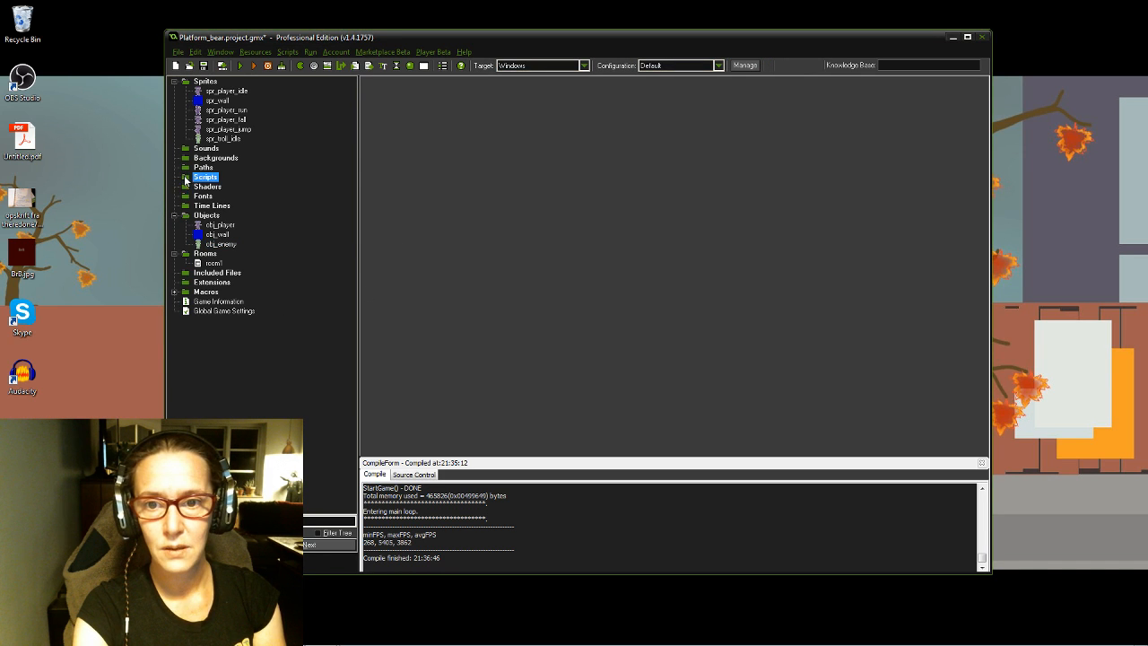
right_click(185, 179)
click(189, 185)
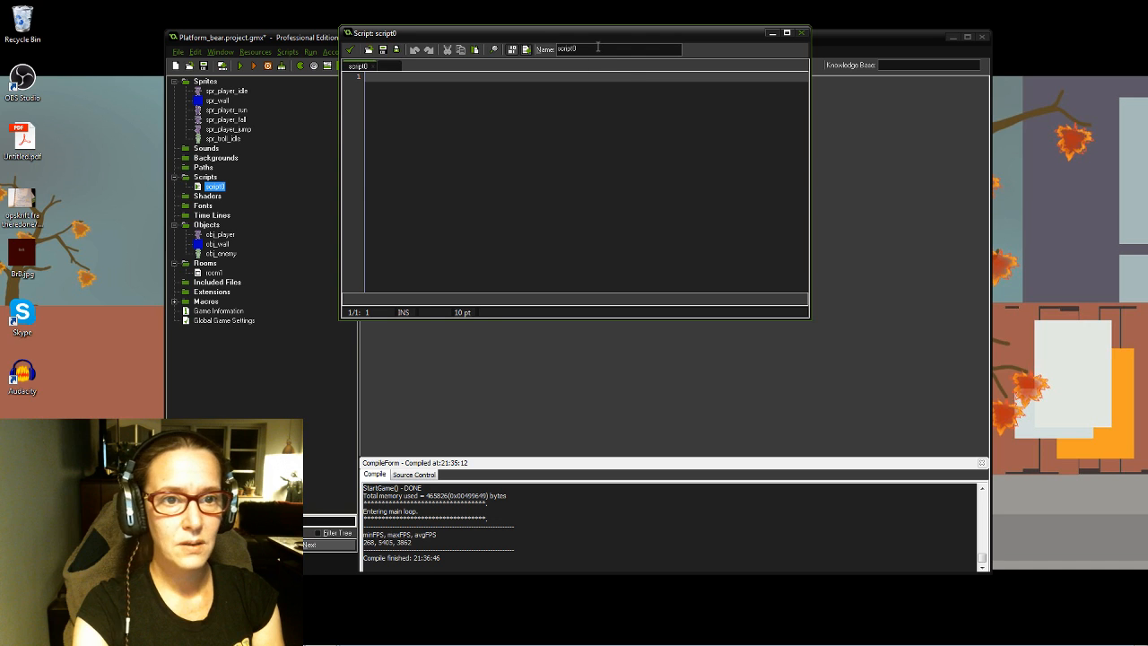
drag(596, 49, 549, 50)
text(sc)
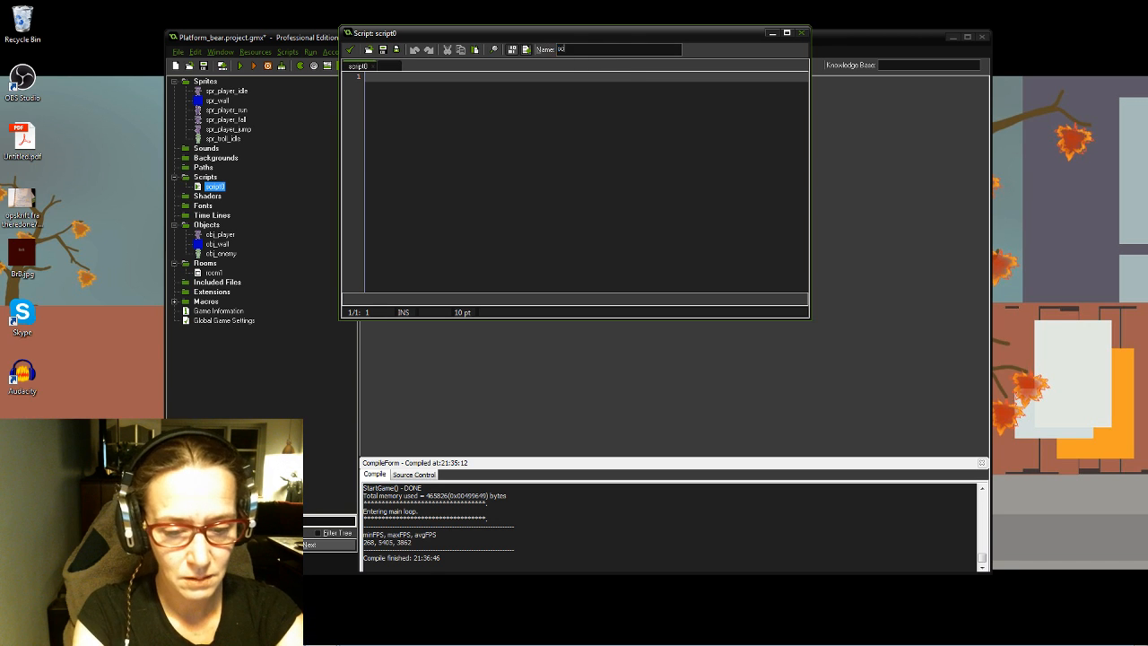
text(r_death)
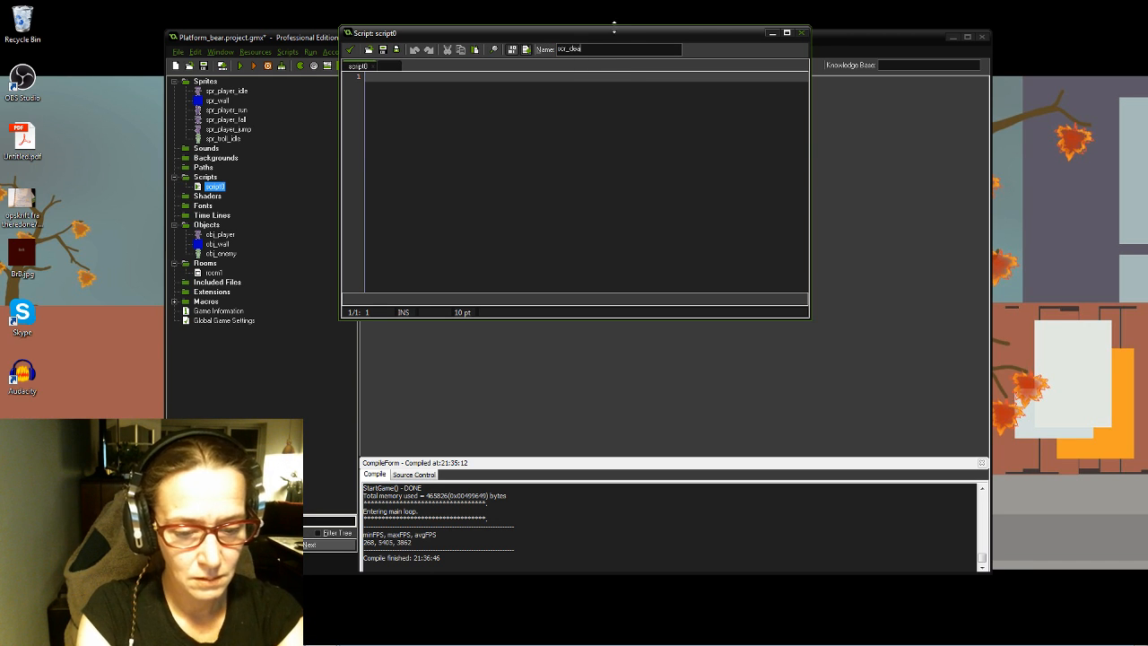
click(350, 50)
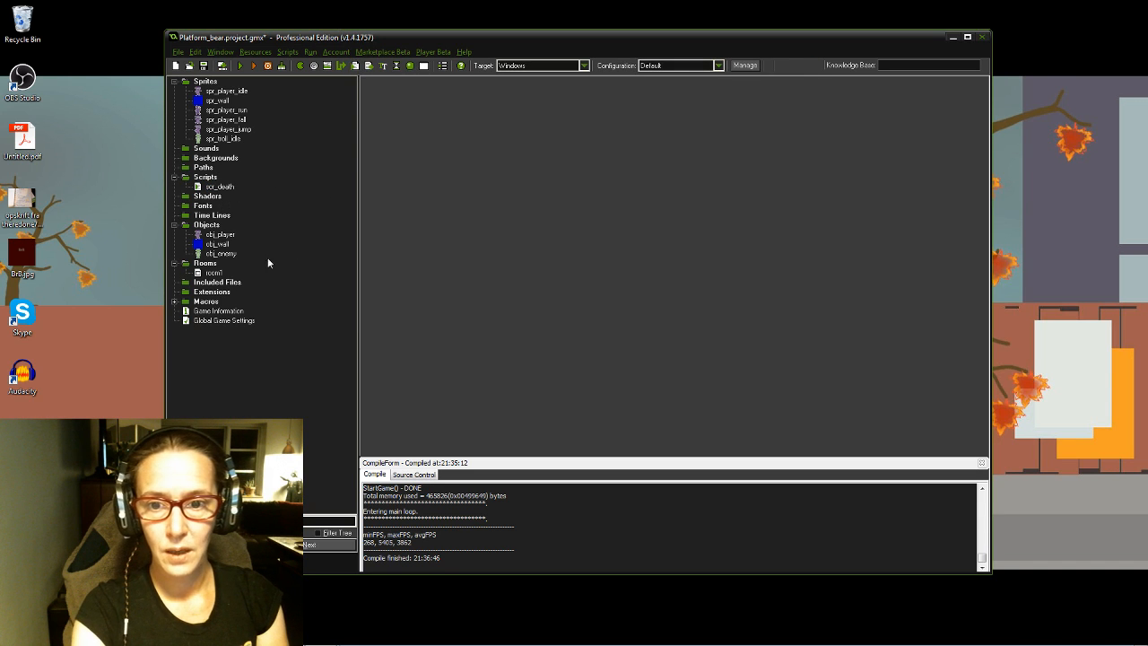
Step: Review the enemy collision code in obj_enemy's Step event, including the scr_death call, and close the object
double_click(223, 254)
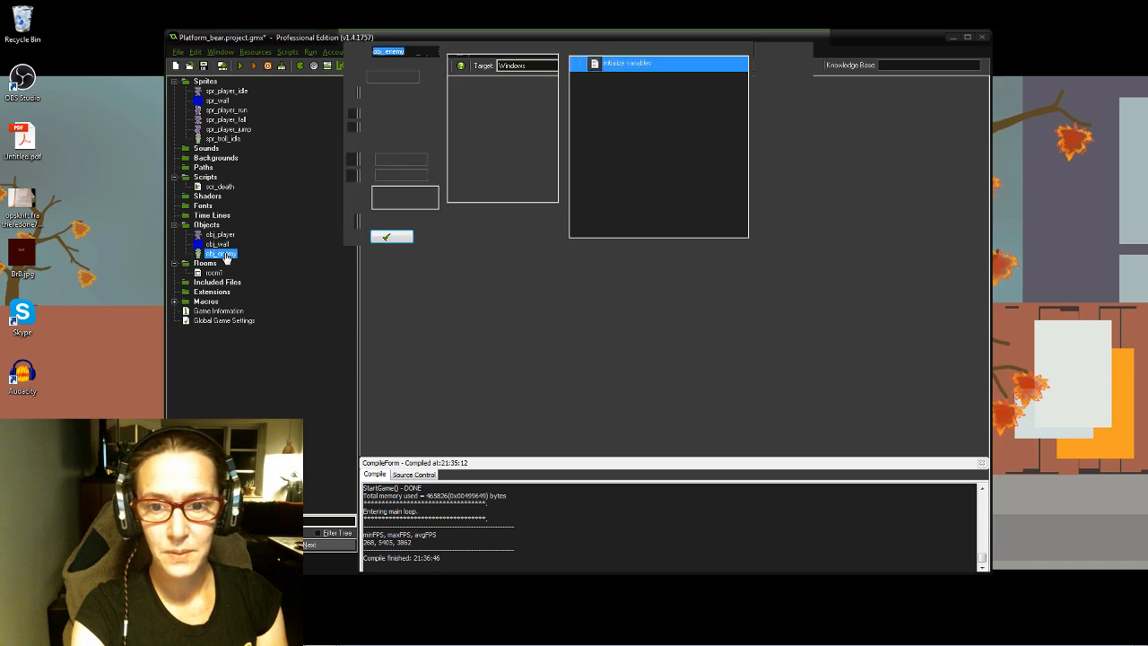
click(481, 72)
click(648, 66)
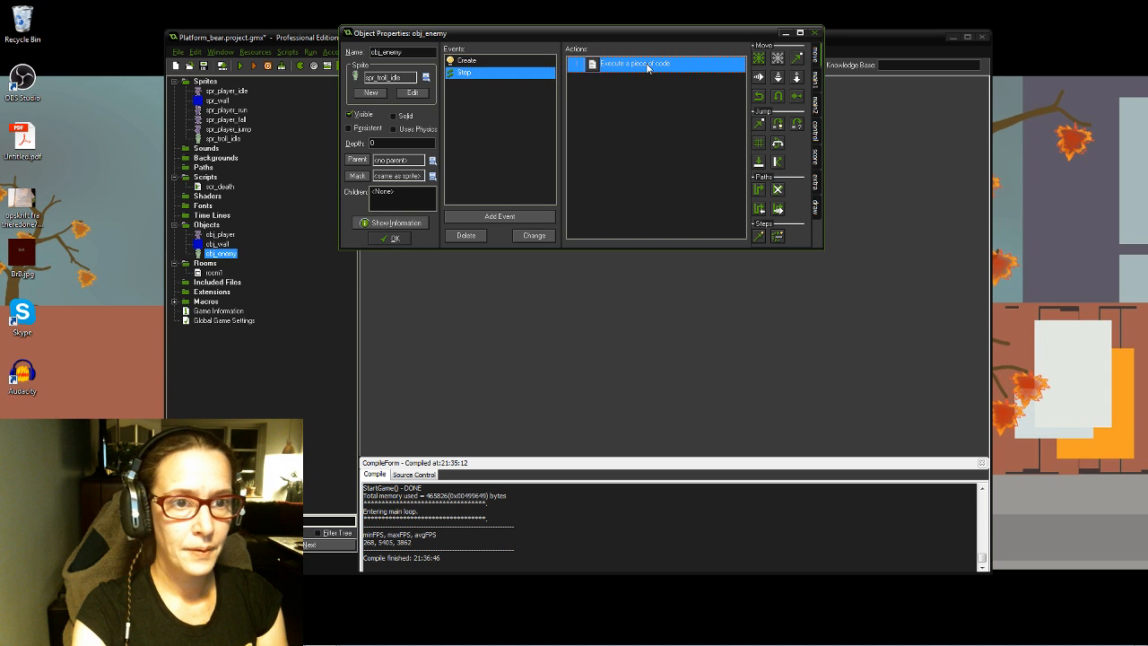
double_click(648, 66)
scroll(546, 283, down, 7)
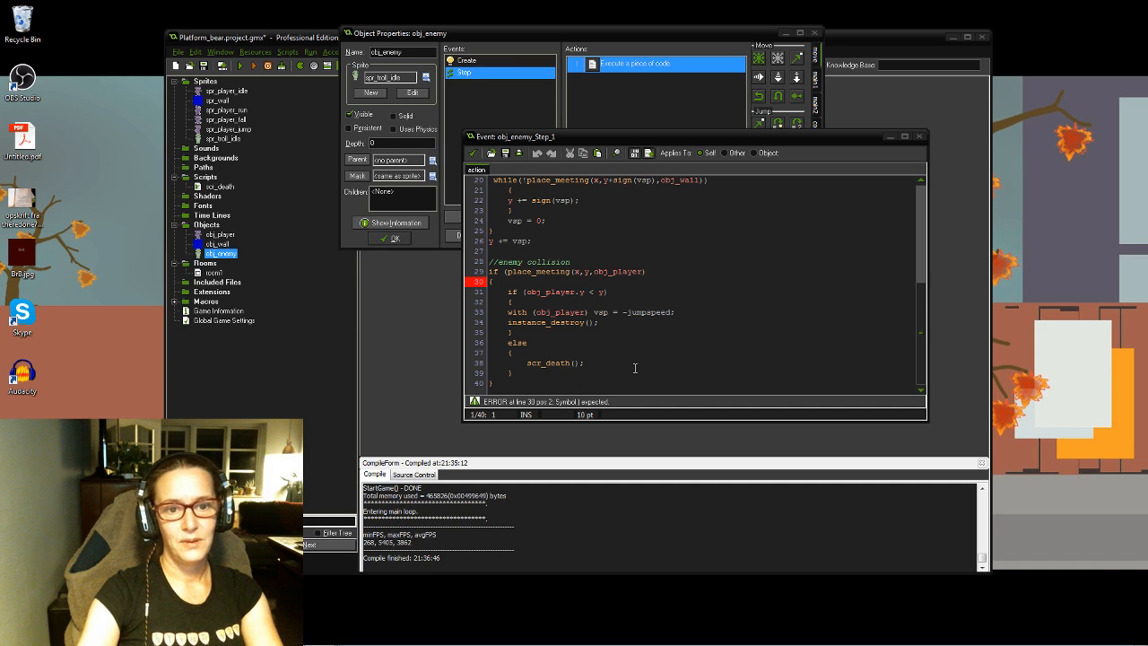
click(472, 152)
click(392, 237)
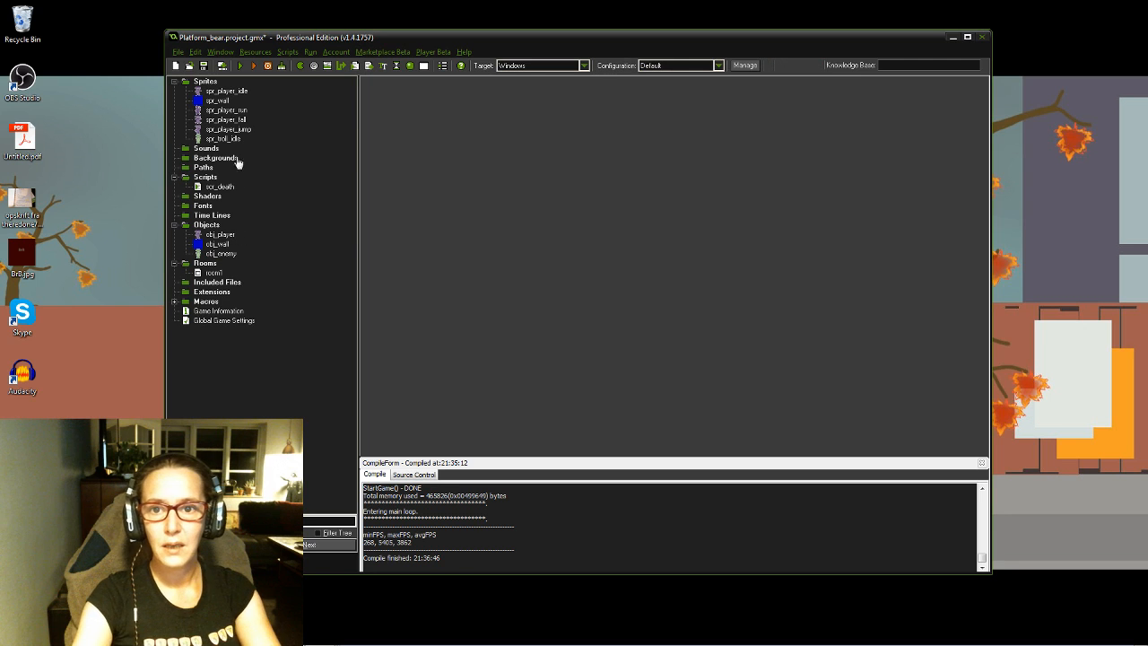
Step: Write "room_restart();" in the scr_death script and save it
double_click(217, 186)
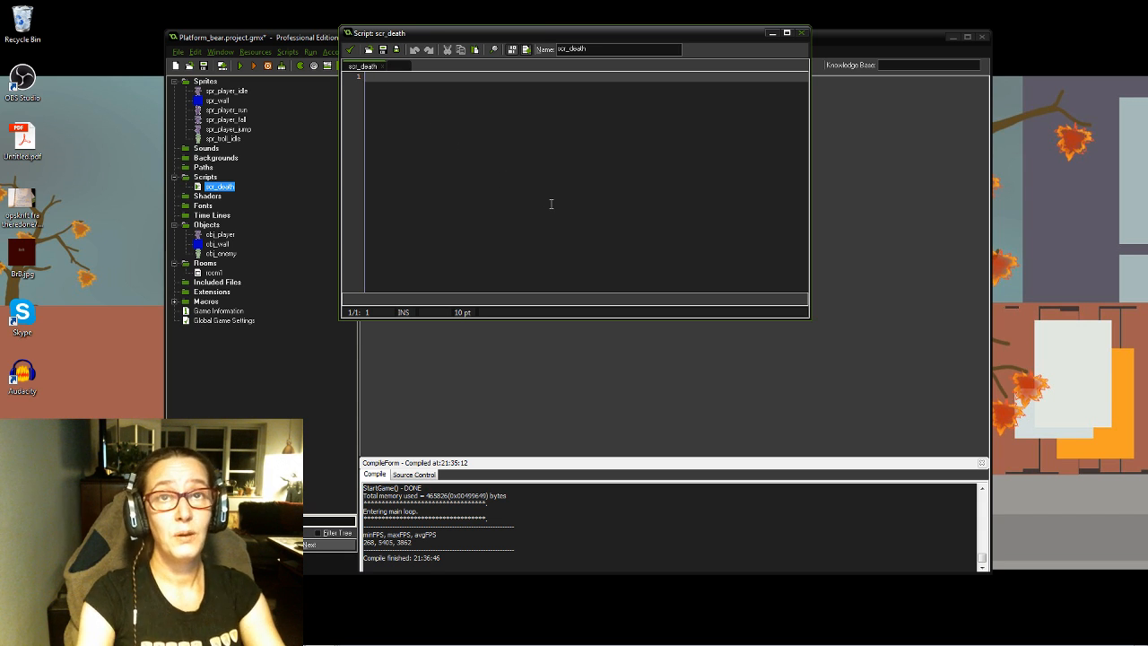
text(room)
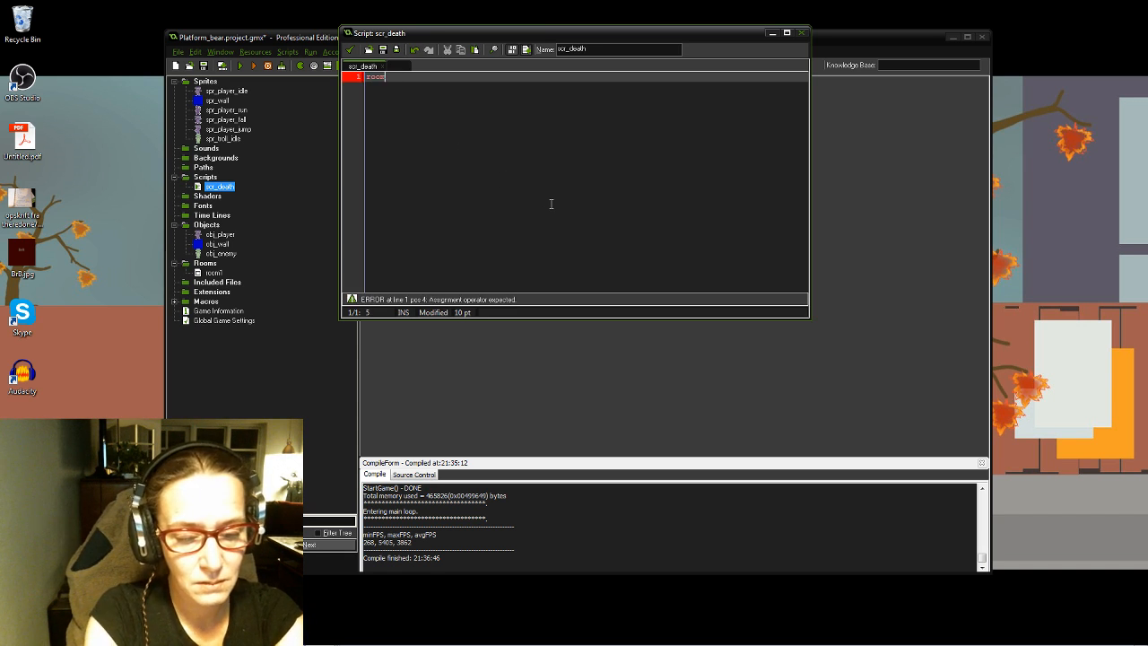
text(_restart)
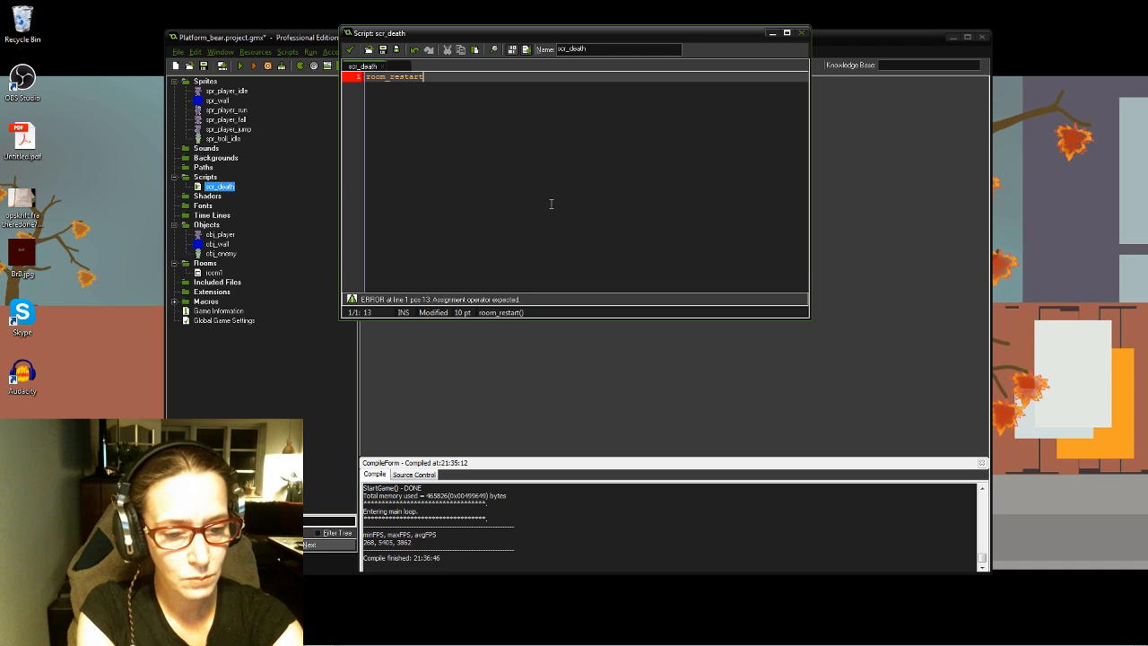
text(())
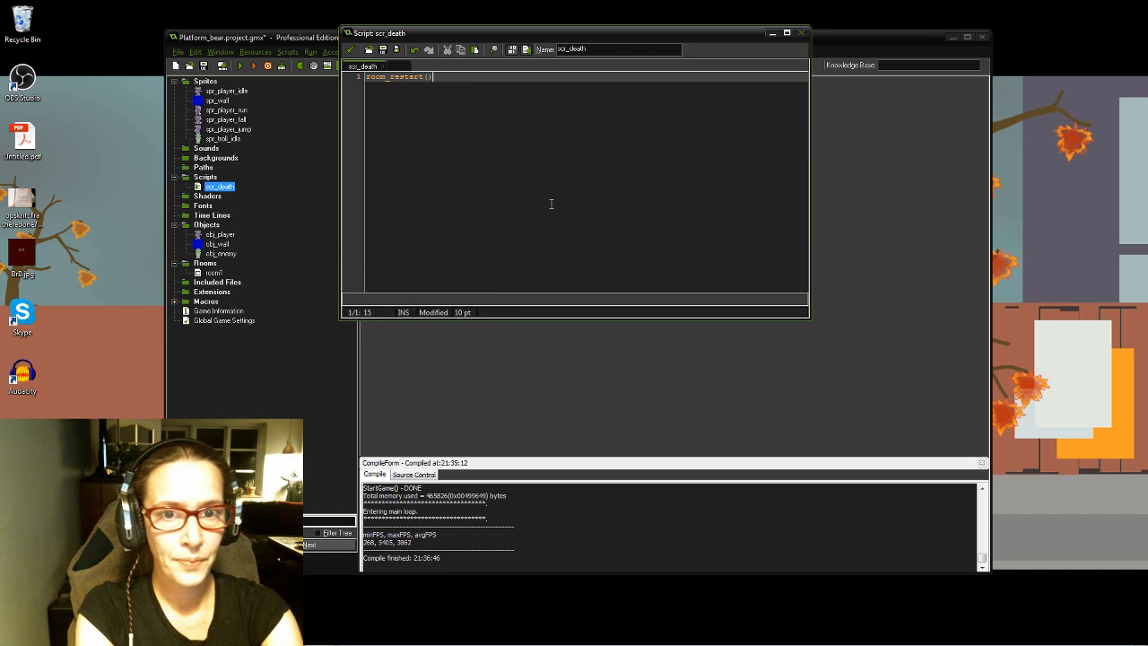
text(;)
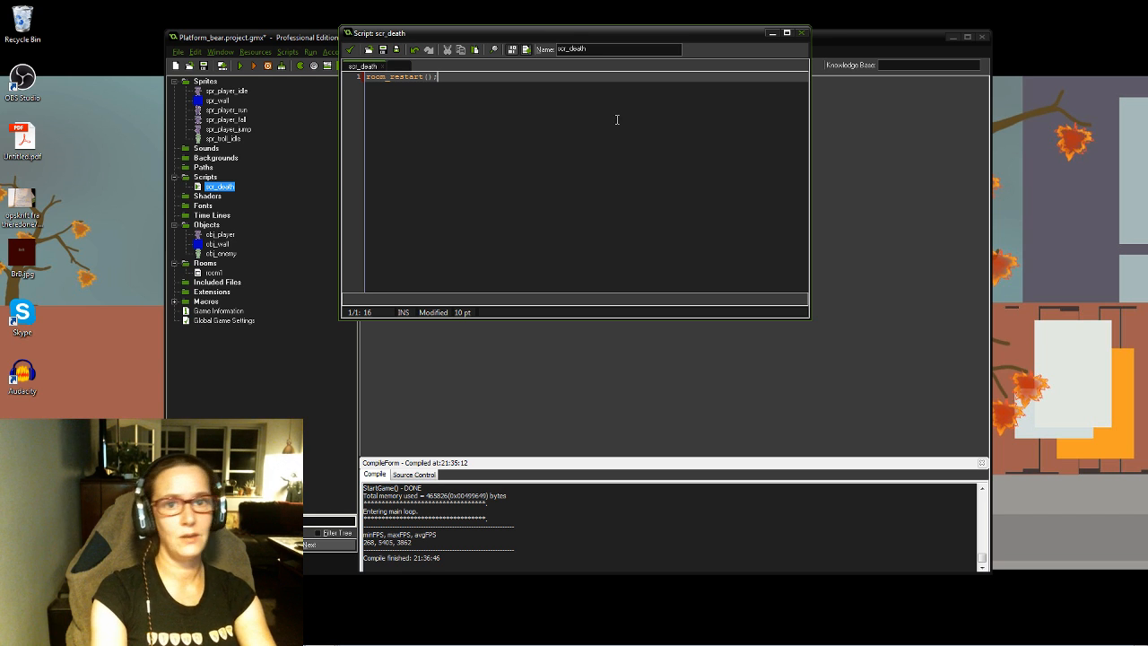
click(349, 50)
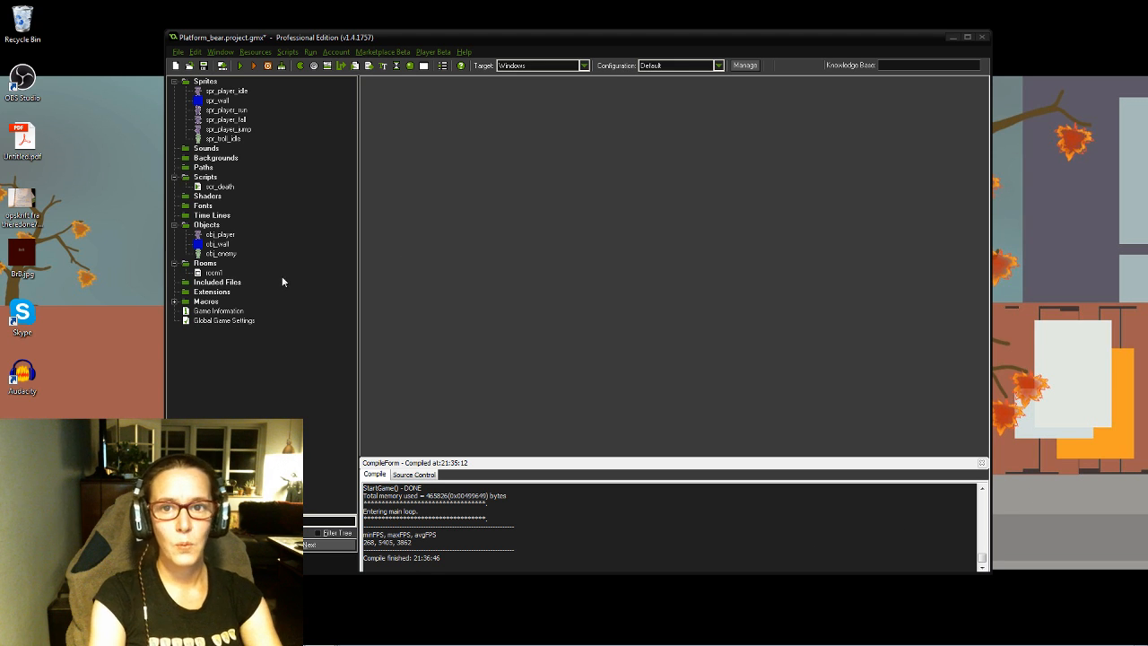
Step: Test-run the game and add the missing closing parenthesis to the place_meeting(x,y,obj_player) condition in obj_enemy's Step code
click(239, 66)
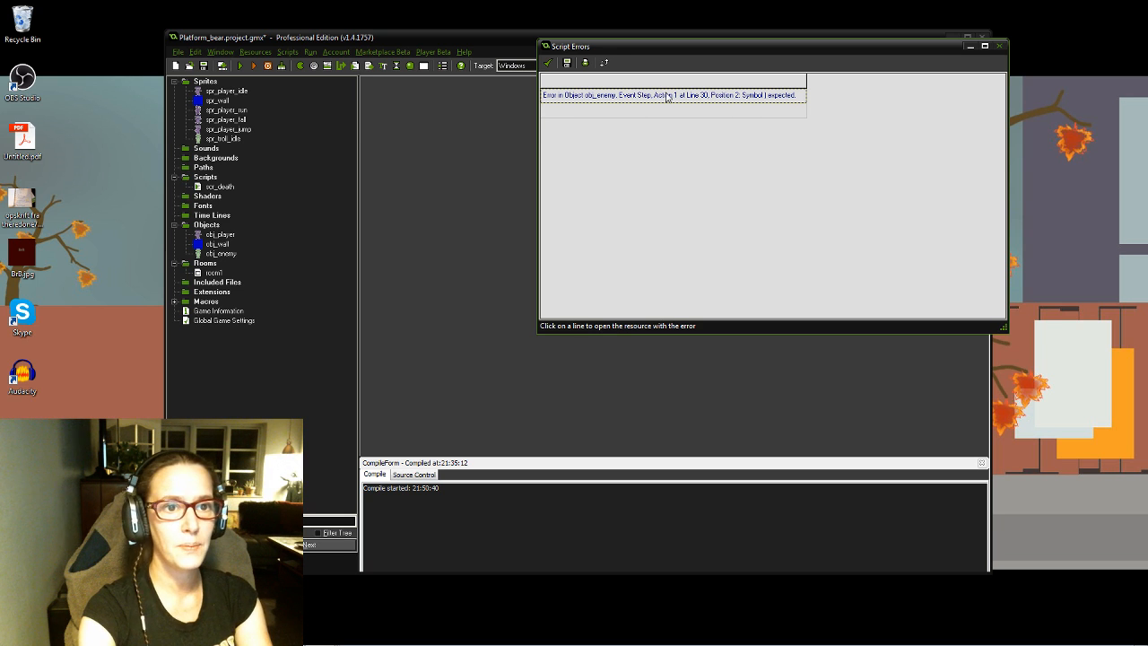
double_click(222, 253)
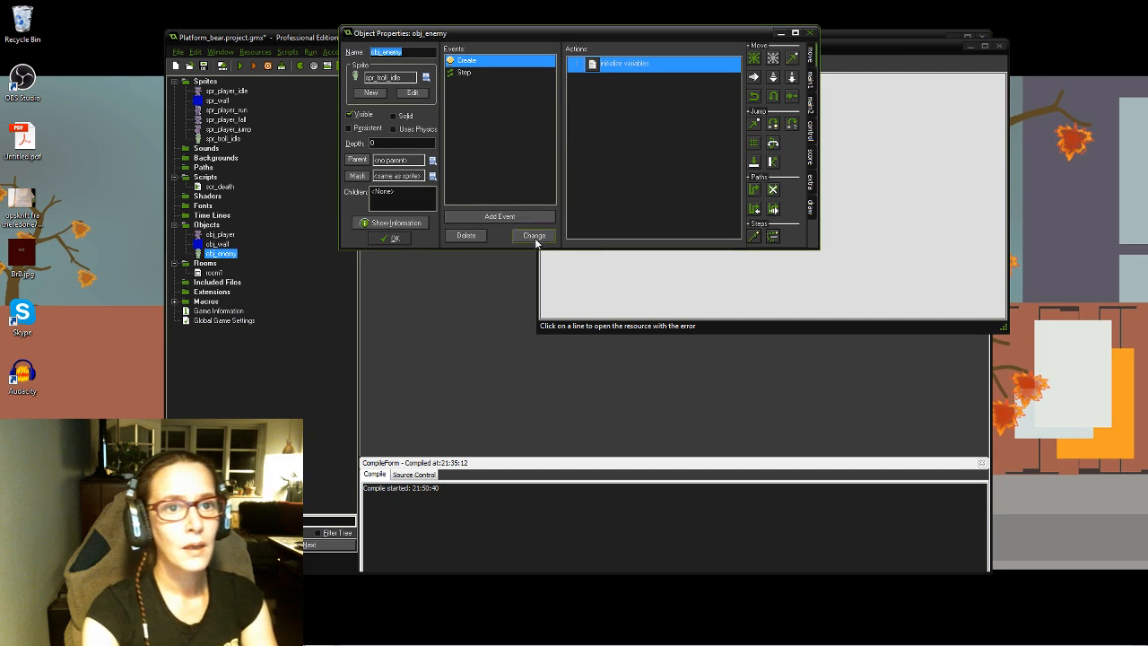
click(462, 72)
click(628, 66)
double_click(628, 66)
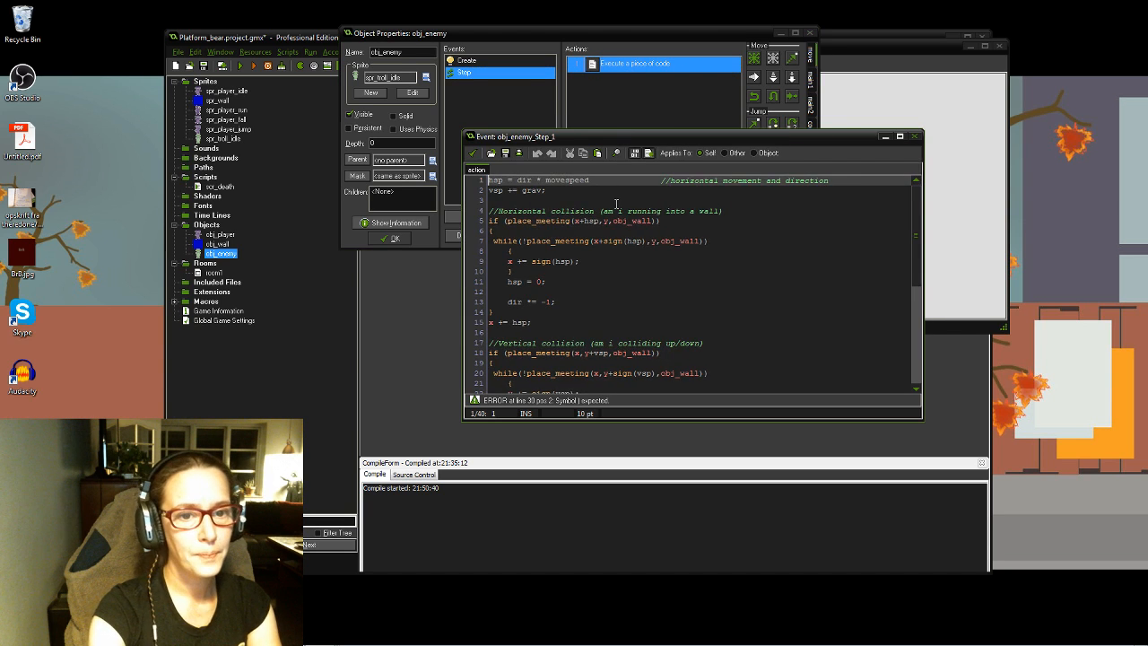
scroll(615, 214, down, 6)
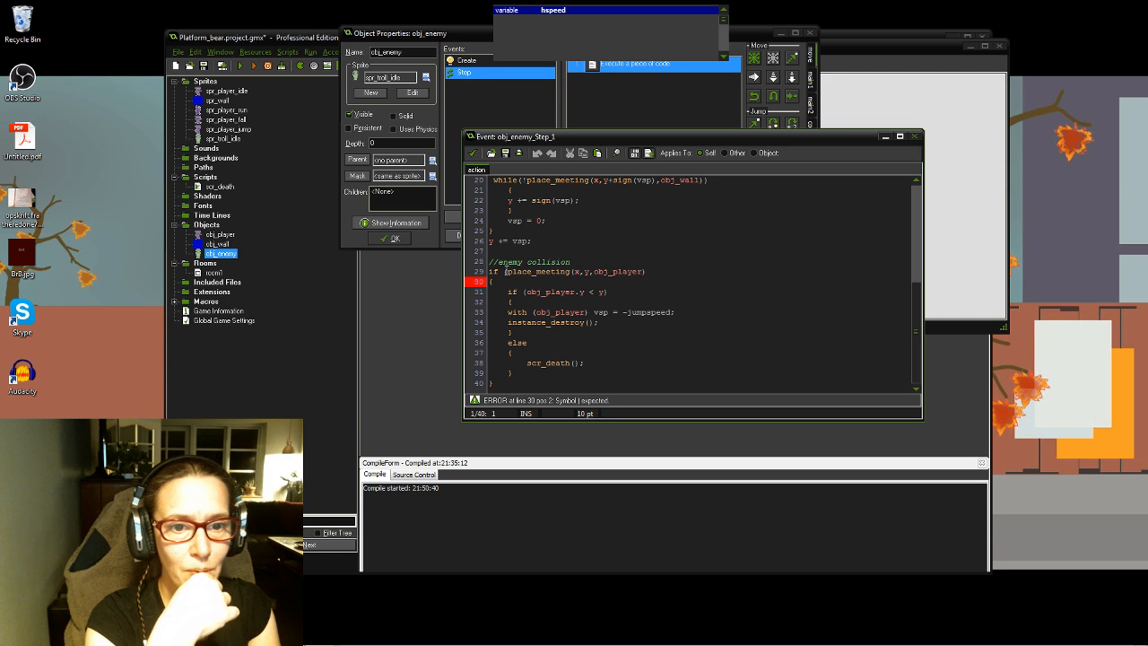
click(648, 271)
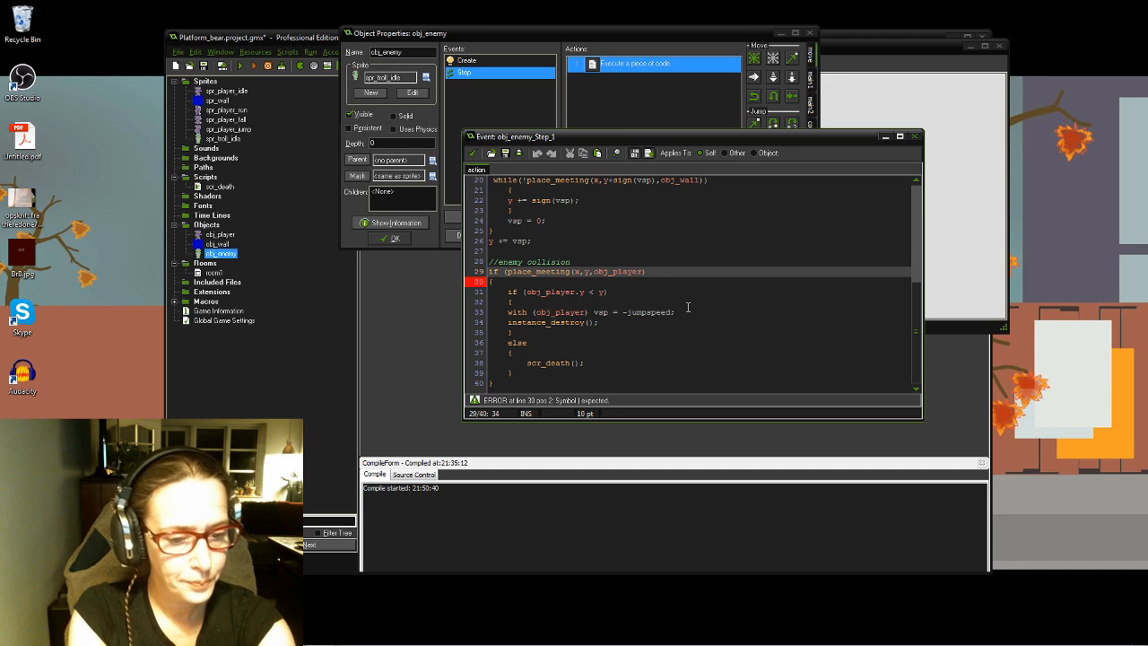
text())
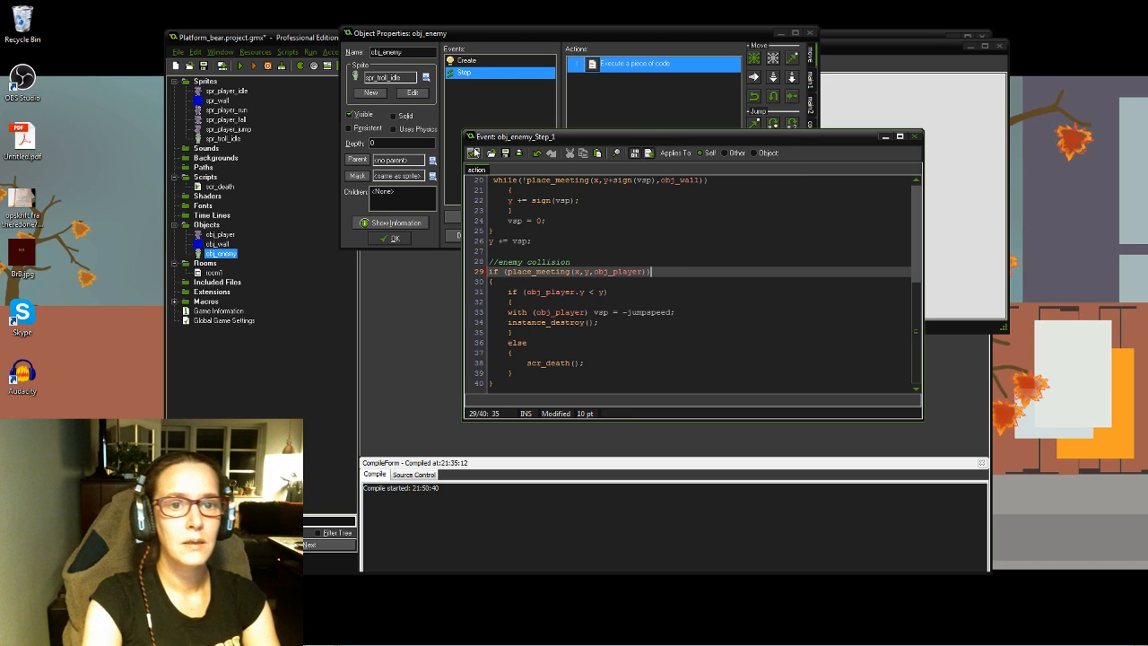
Step: Save obj_enemy's corrected Step code, confirm the object's properties and close the Script Errors window
click(473, 153)
click(387, 238)
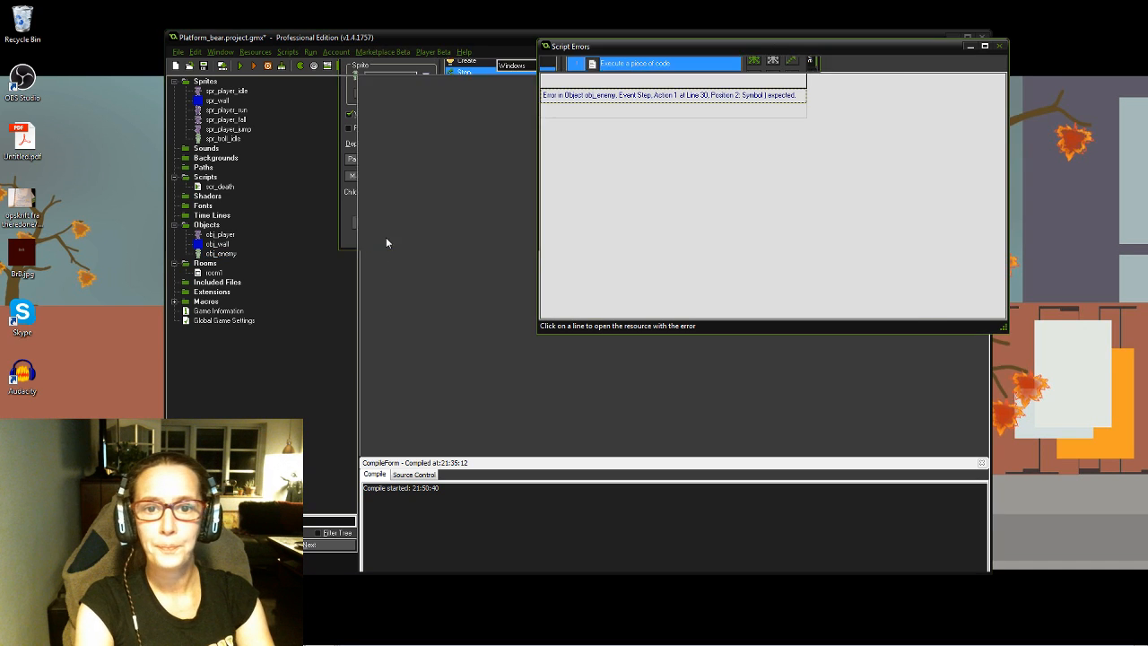
click(998, 46)
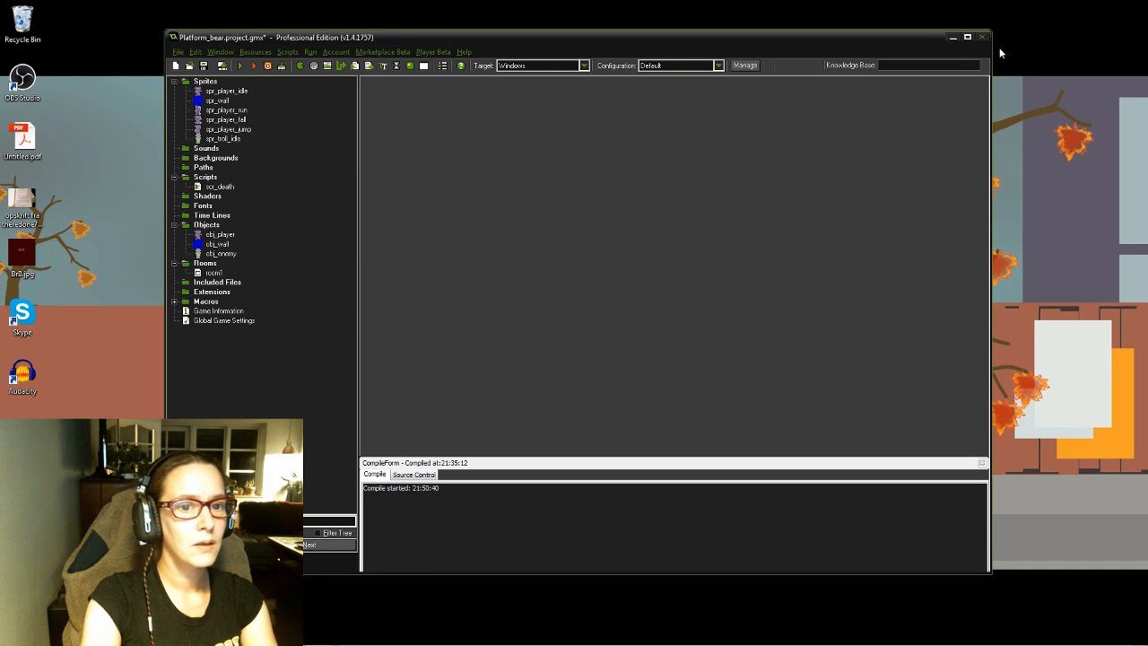
Step: Test-run the game, walk the bear in both directions and jump to meet the troll, and abort the run at the code error
click(253, 67)
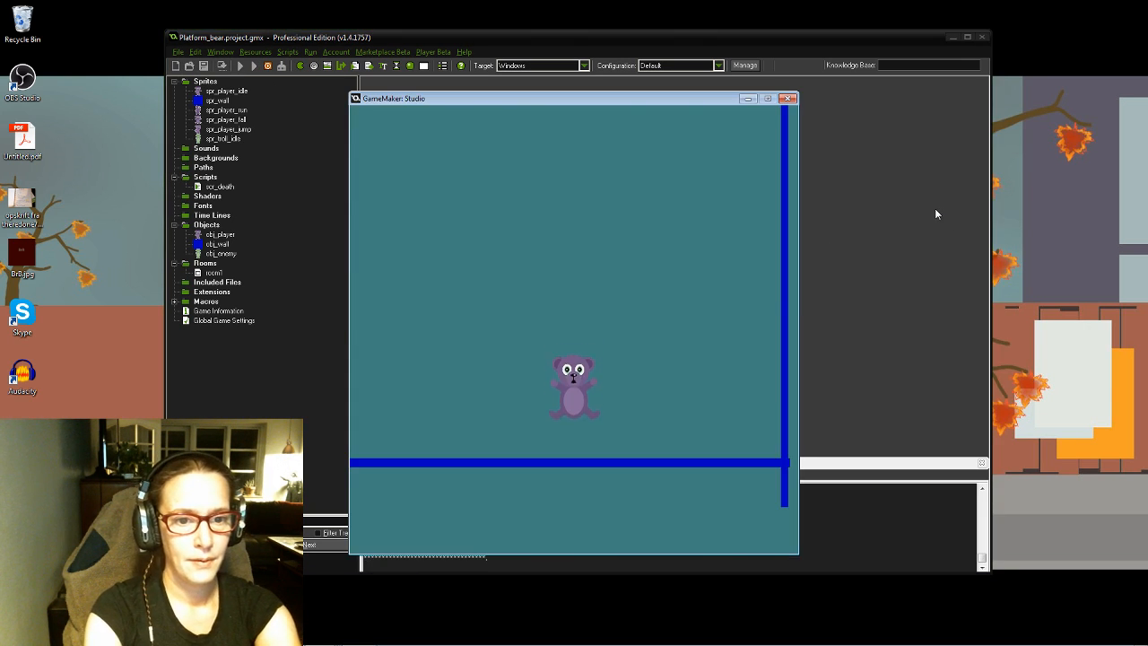
key(Right)
key(Left)
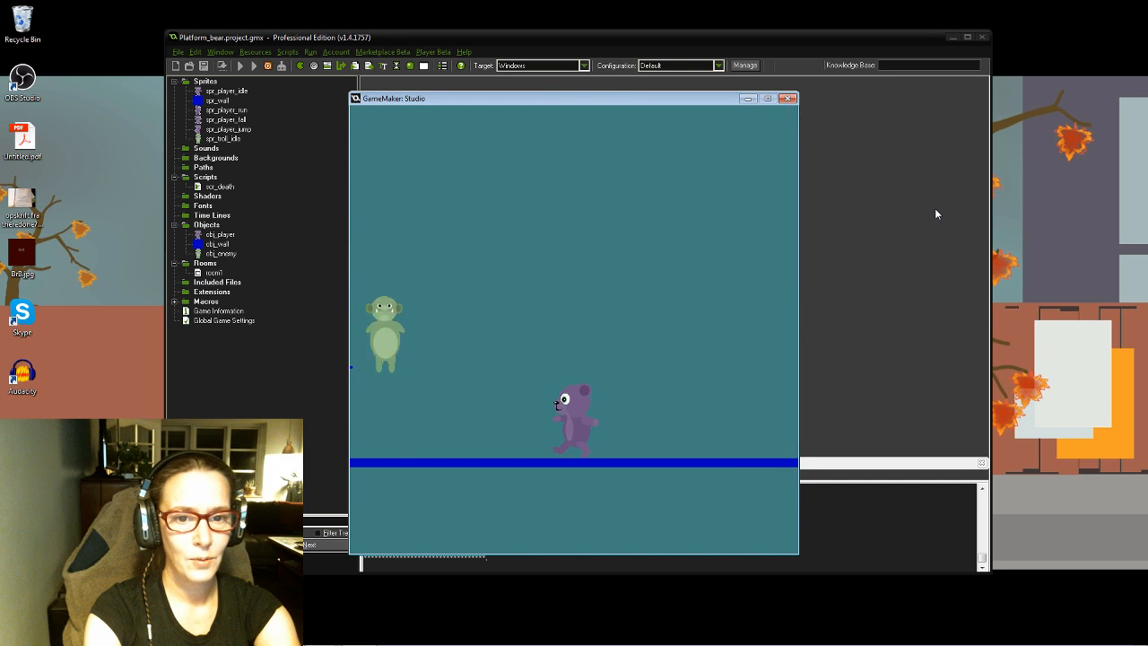
key(Right)
key(Left)
key(space)
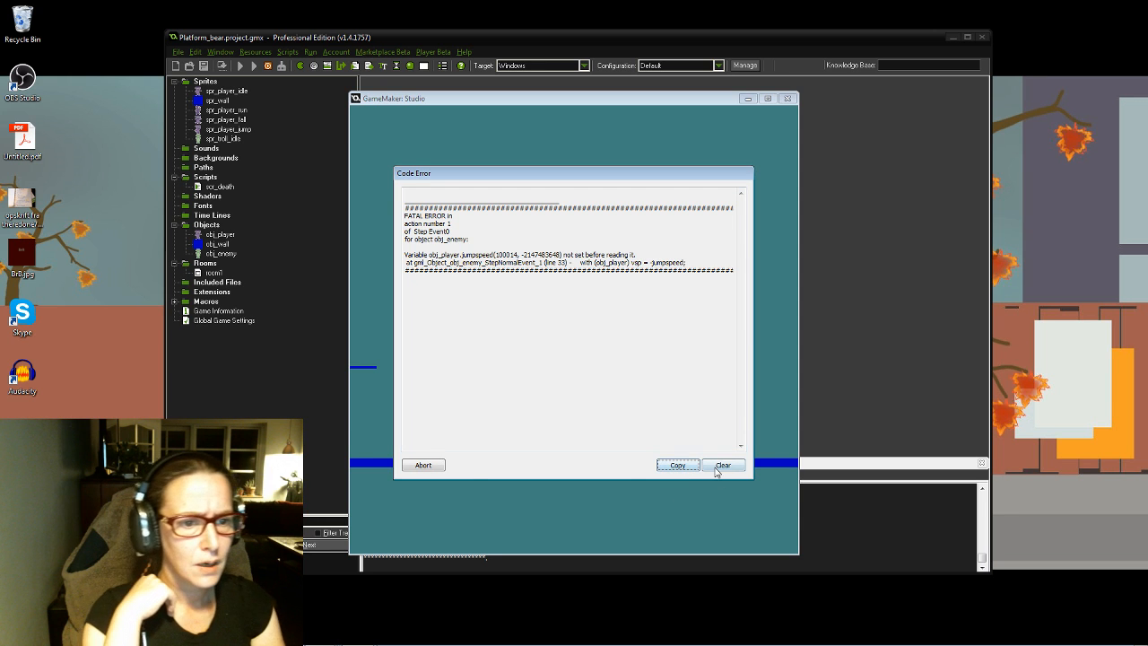
click(432, 466)
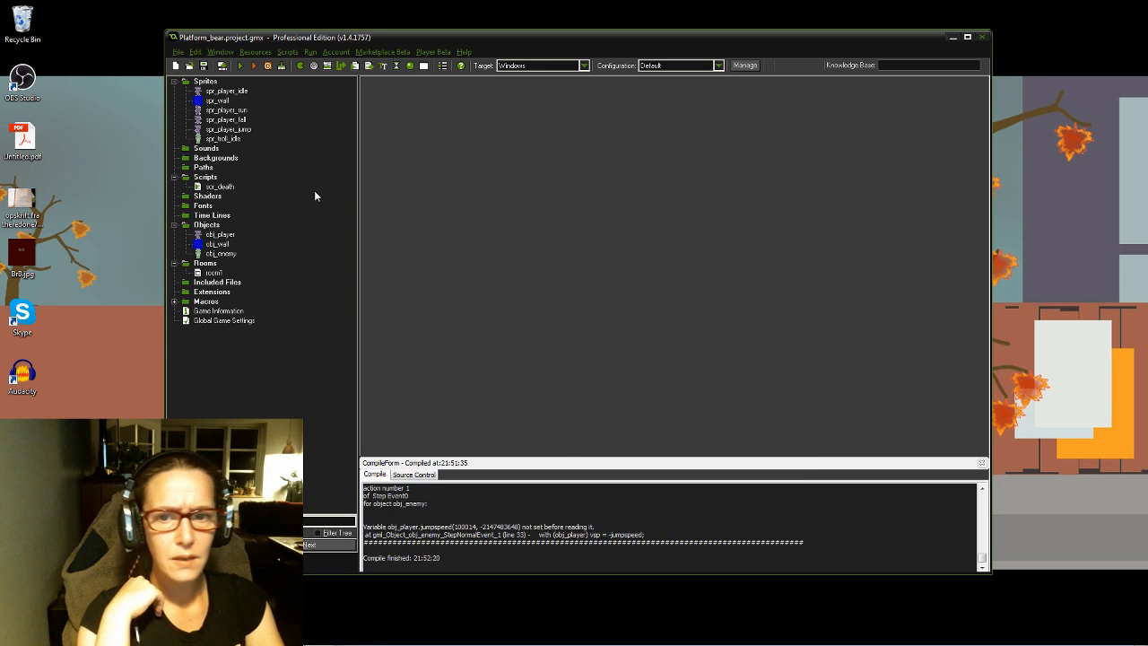
Step: Compare the jumpspeed reference in obj_enemy's Step collision code with the variables initialized in obj_player's Create event, closing both objects
double_click(221, 252)
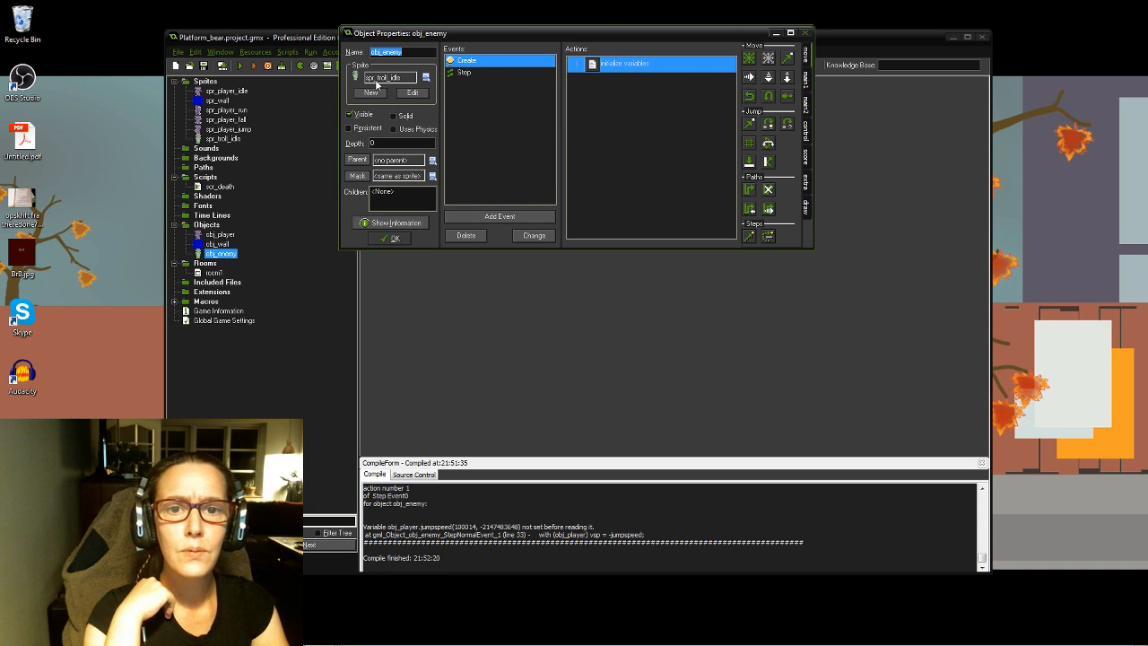
click(465, 74)
double_click(657, 66)
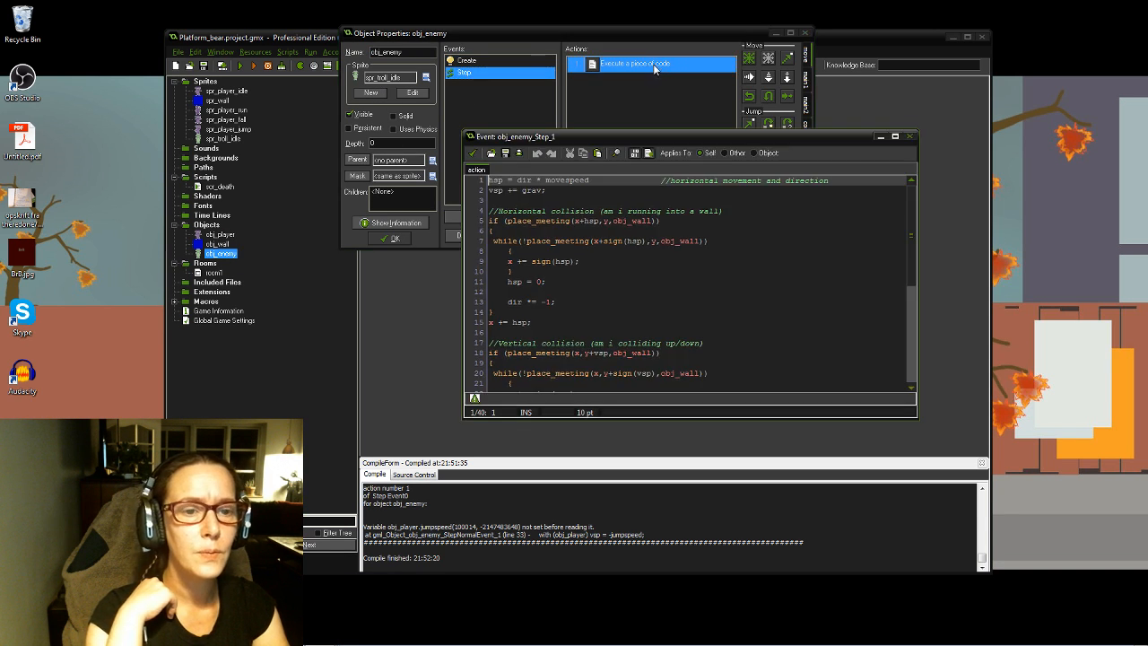
scroll(590, 277, down, 6)
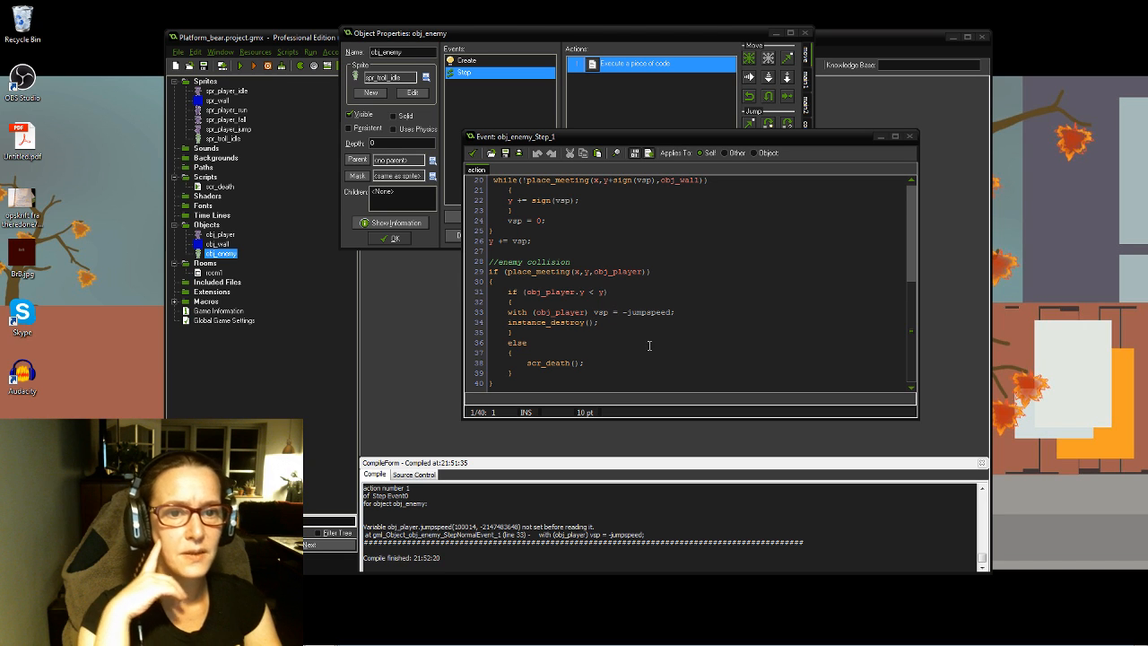
click(473, 157)
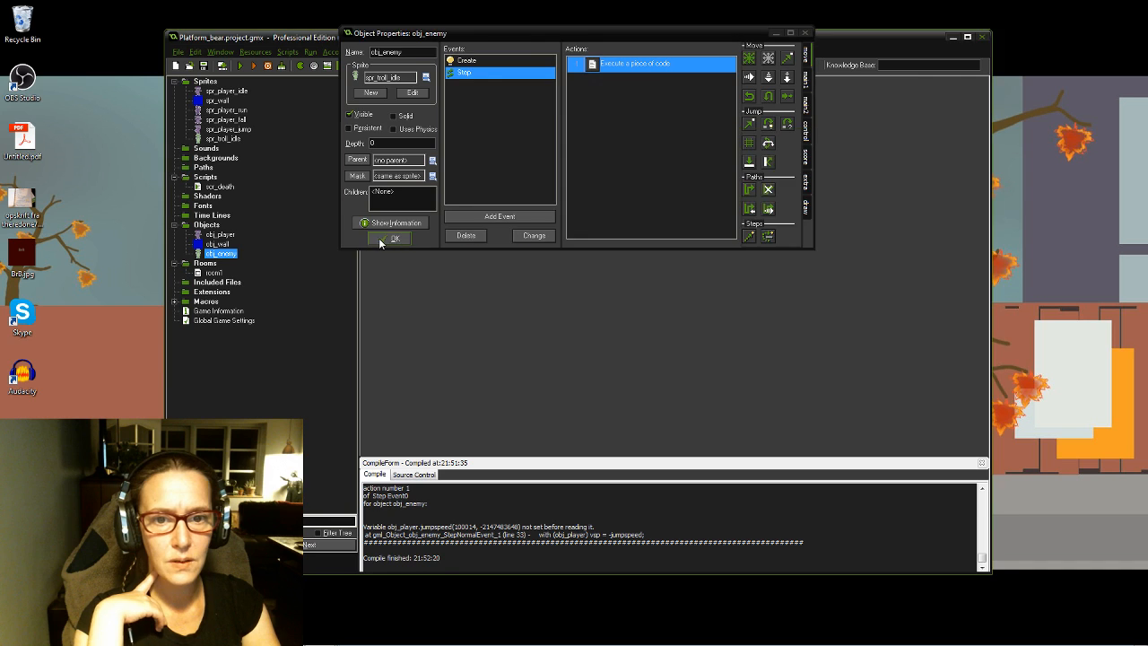
click(391, 238)
double_click(218, 235)
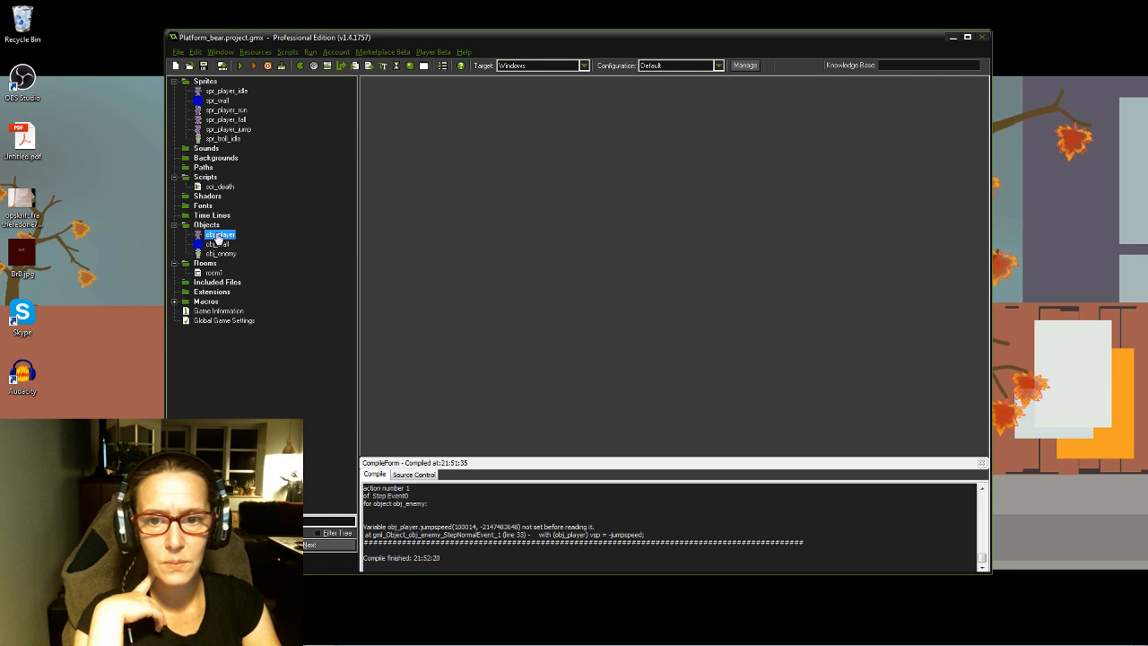
double_click(851, 78)
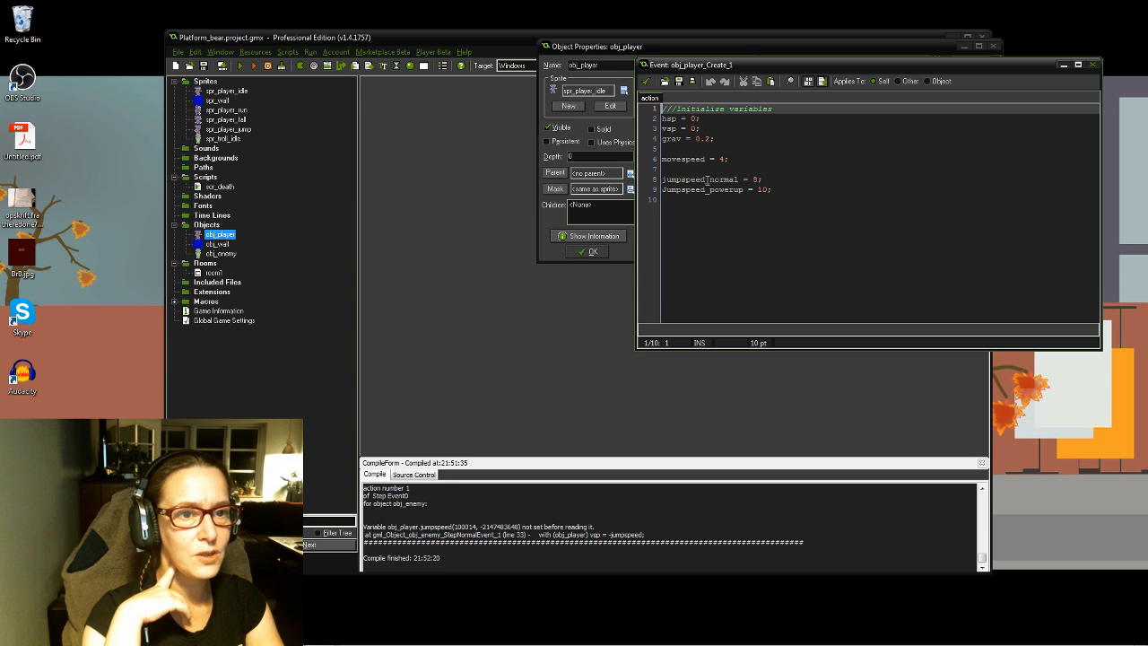
click(646, 81)
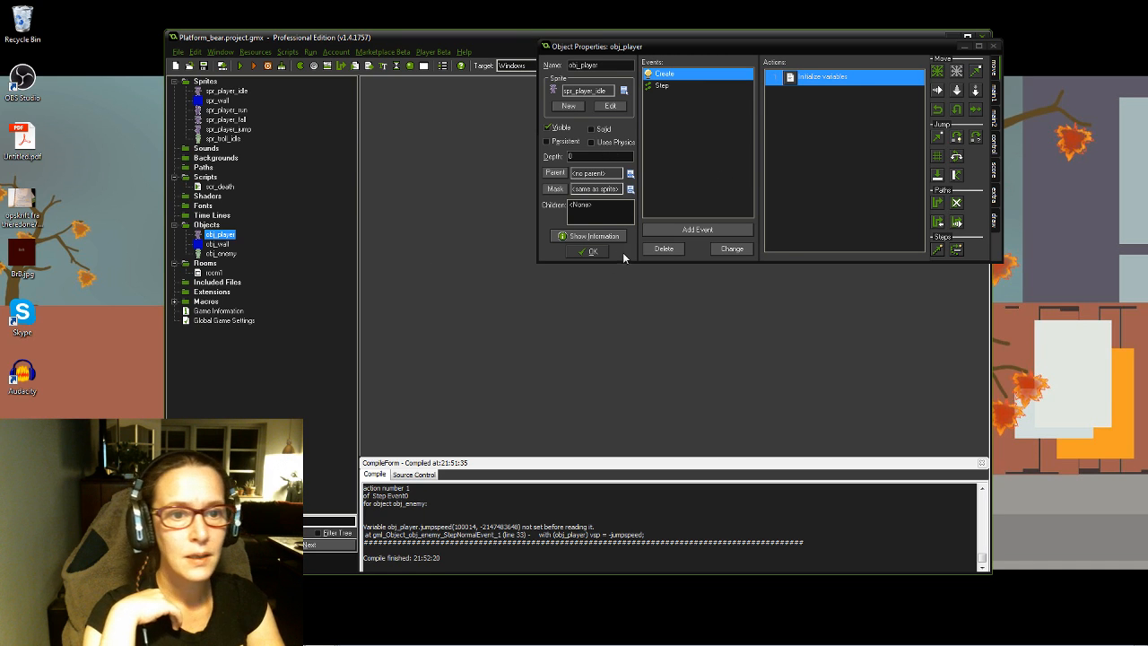
click(594, 252)
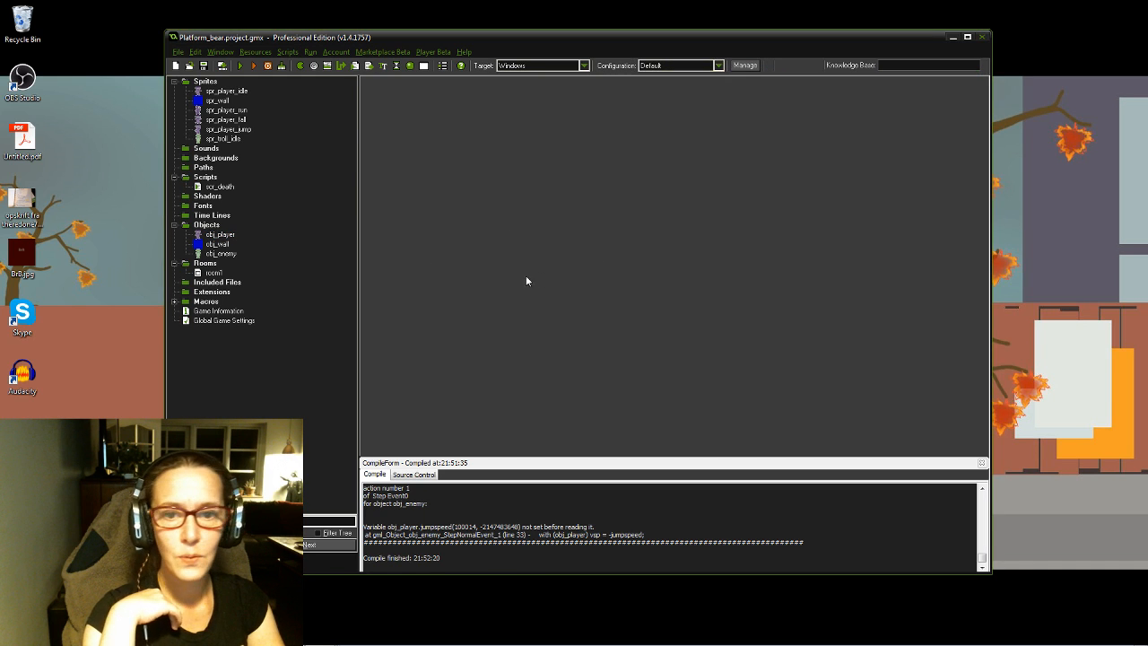
Step: In obj_enemy's Step code, change the player's bounce line to "with (obj_player) vsp = -jumpspeed_normal;" and save the object
double_click(220, 253)
click(465, 72)
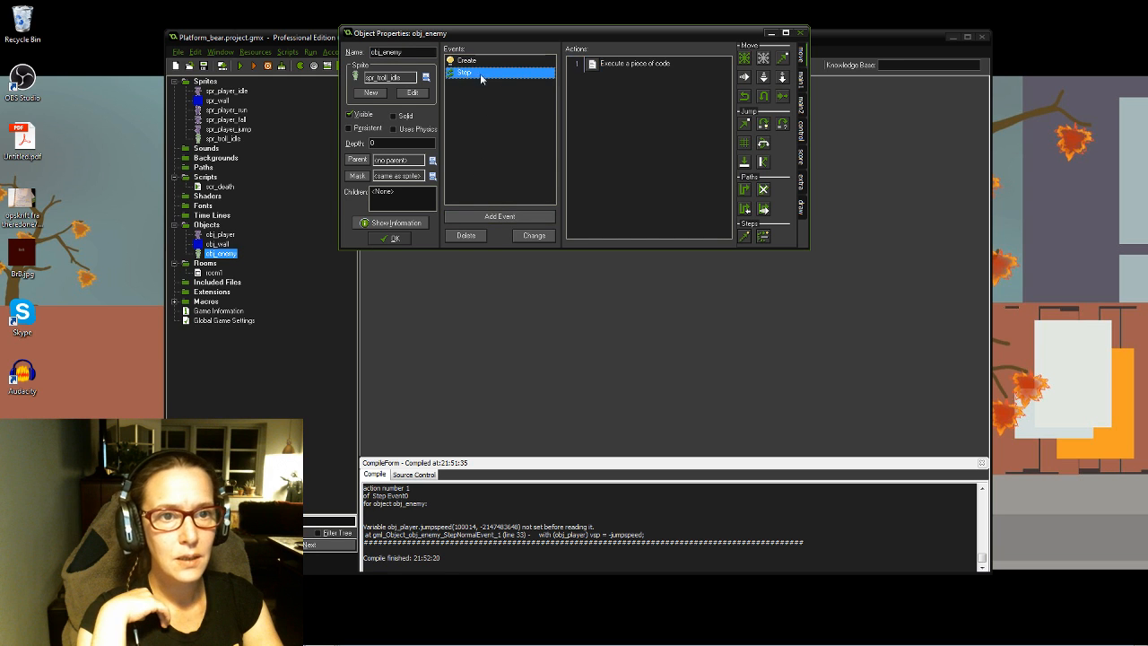
double_click(651, 66)
click(608, 291)
scroll(607, 287, down, 6)
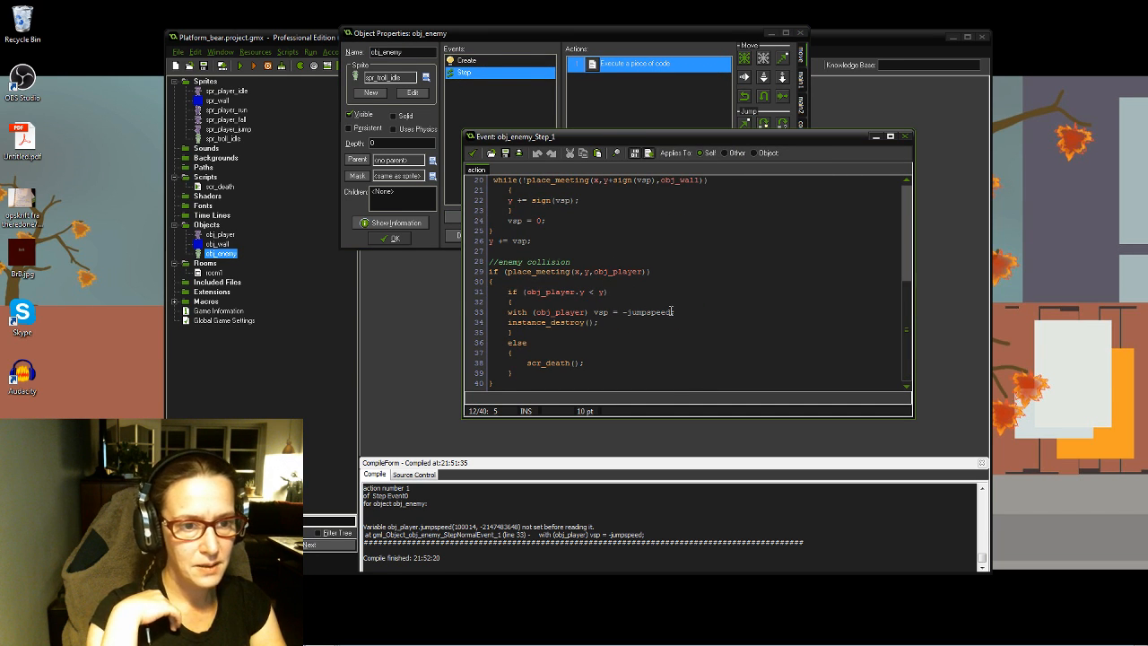
click(673, 311)
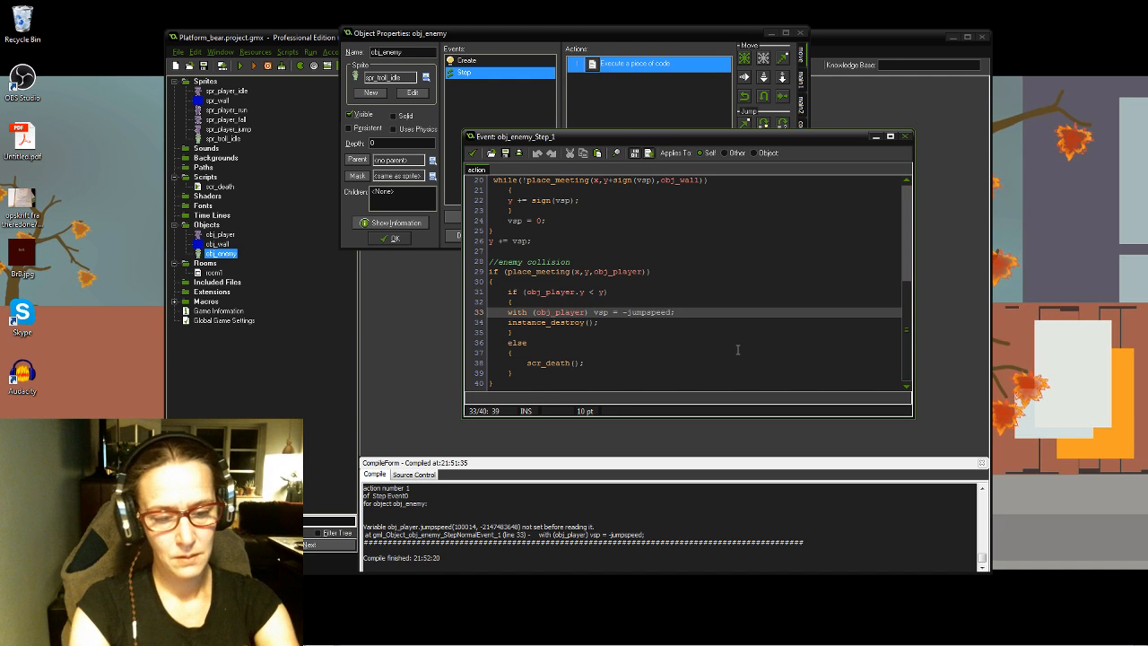
text(_norm)
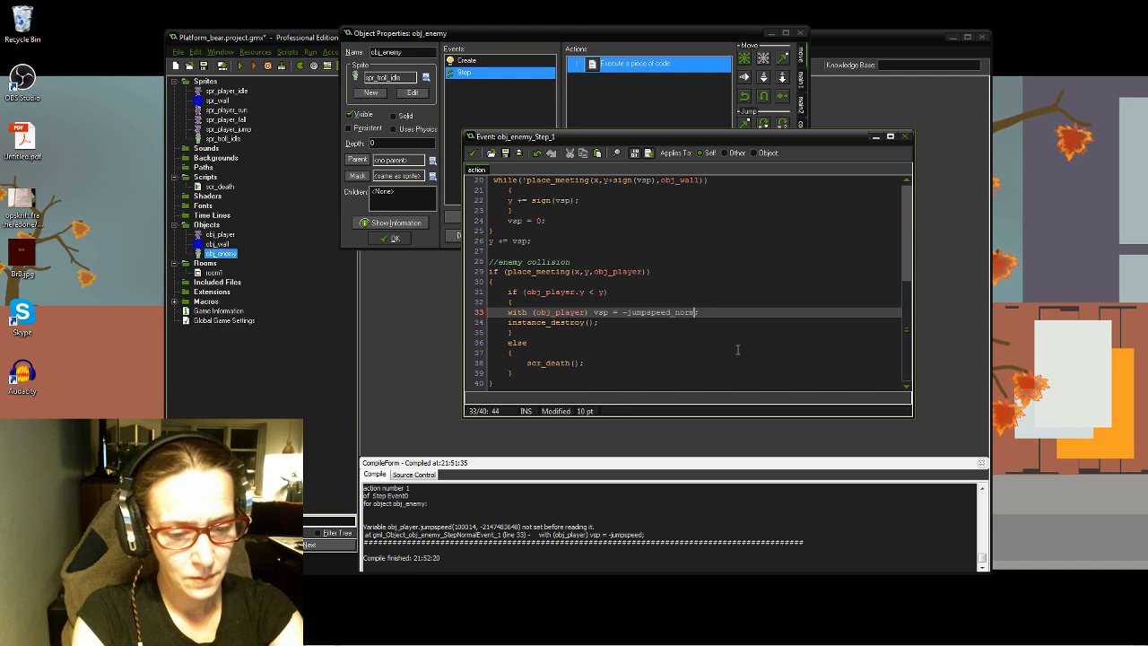
text(al;)
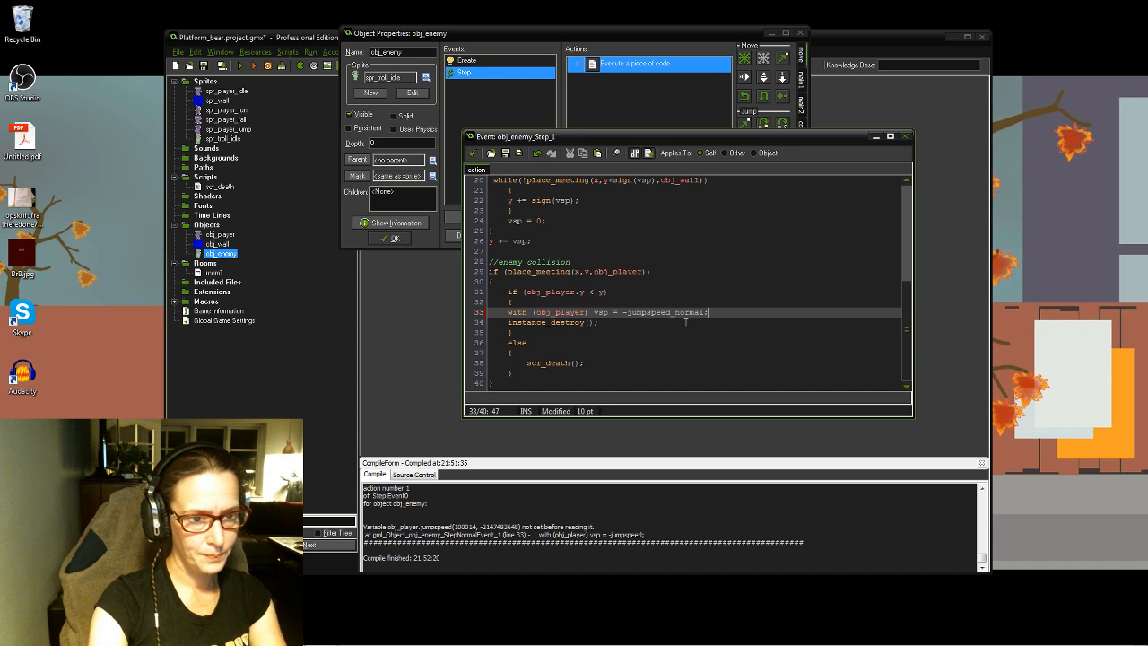
click(472, 152)
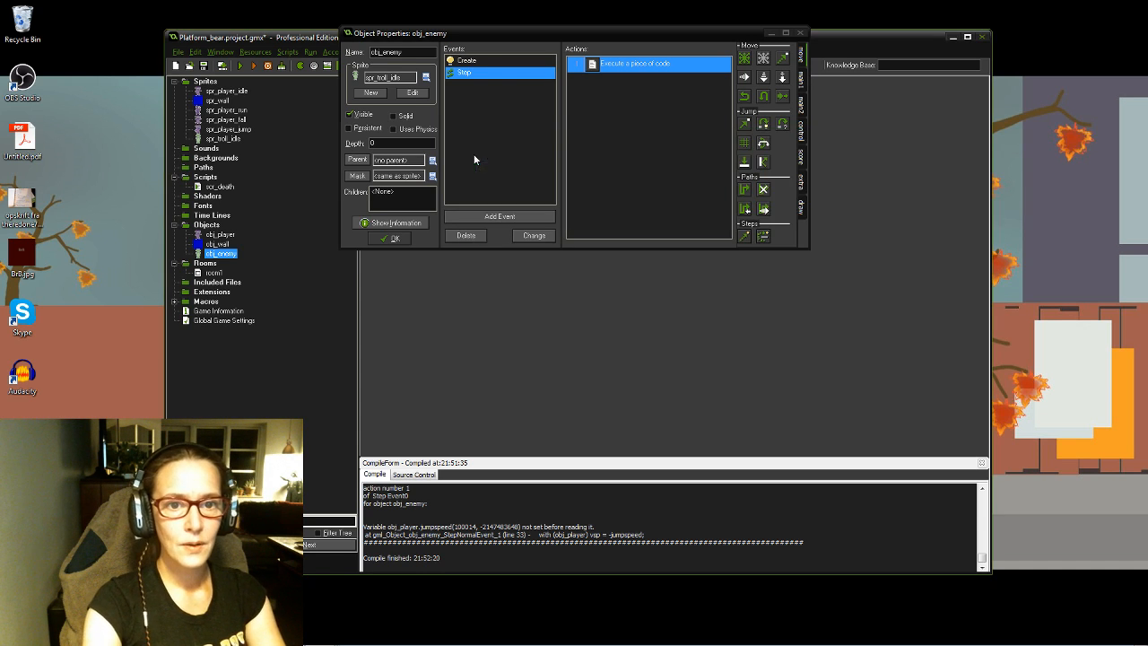
click(389, 238)
Step: Test-run the game, moving and jumping the bear to check the collision with the troll, and close the game window
click(267, 65)
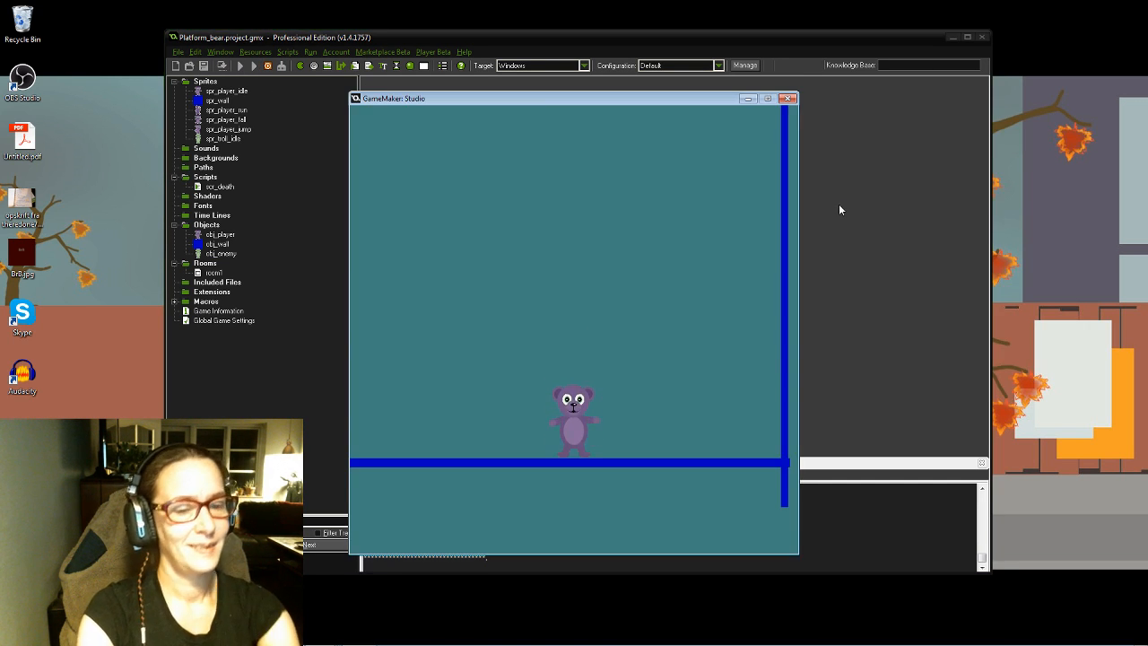
key(Right)
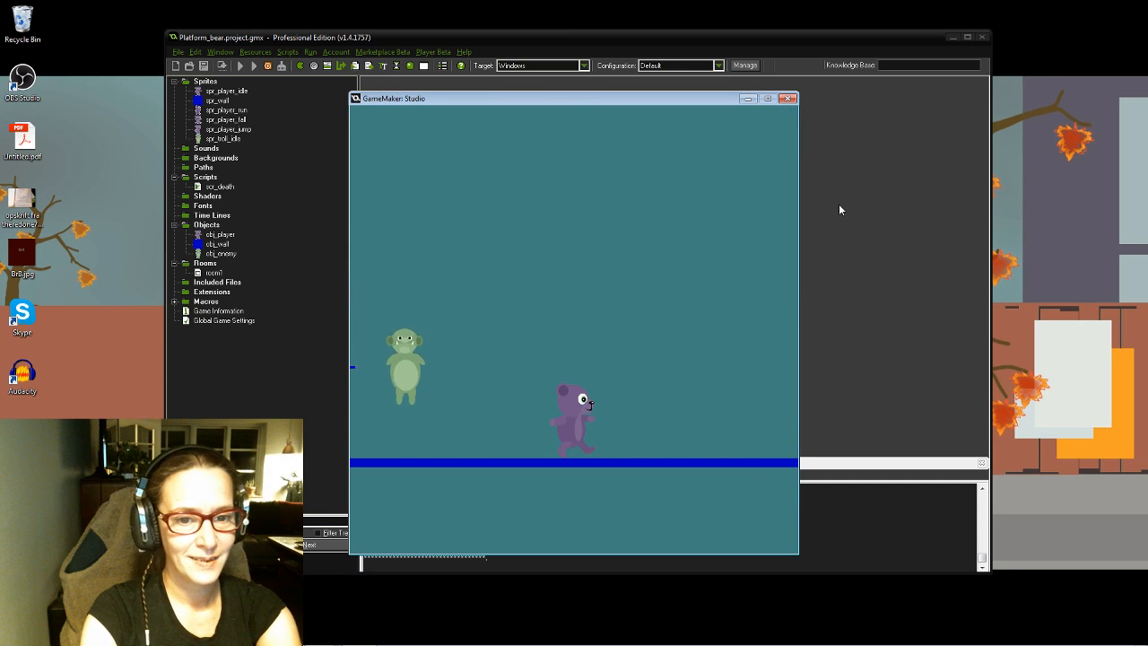
key(Left)
key(space)
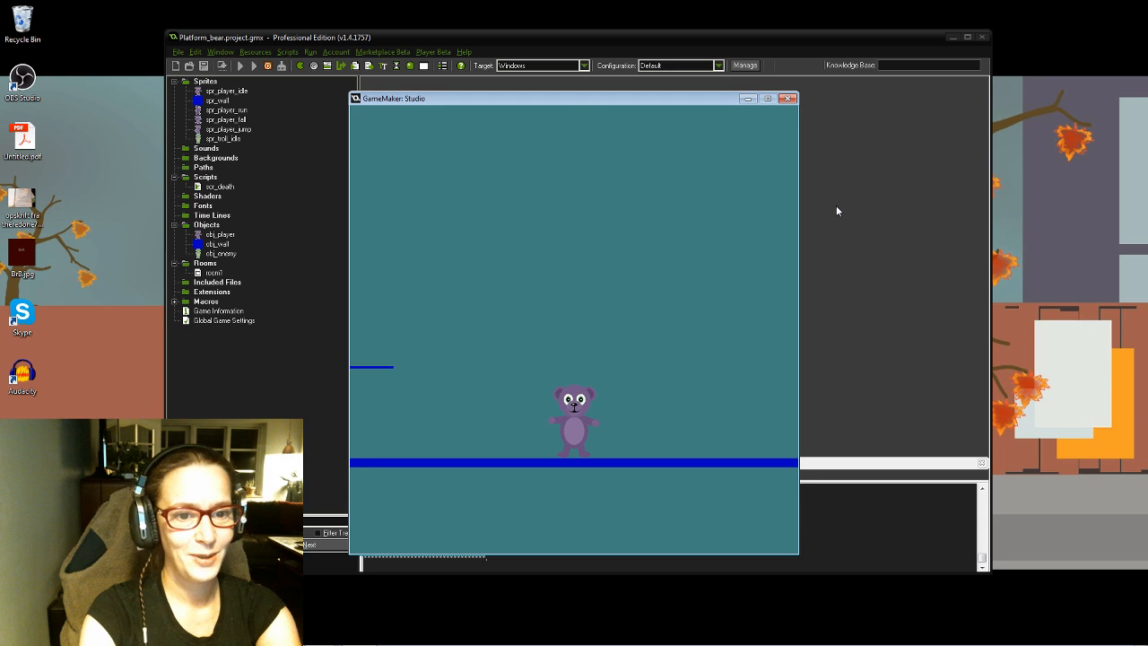
key(Left)
key(Right)
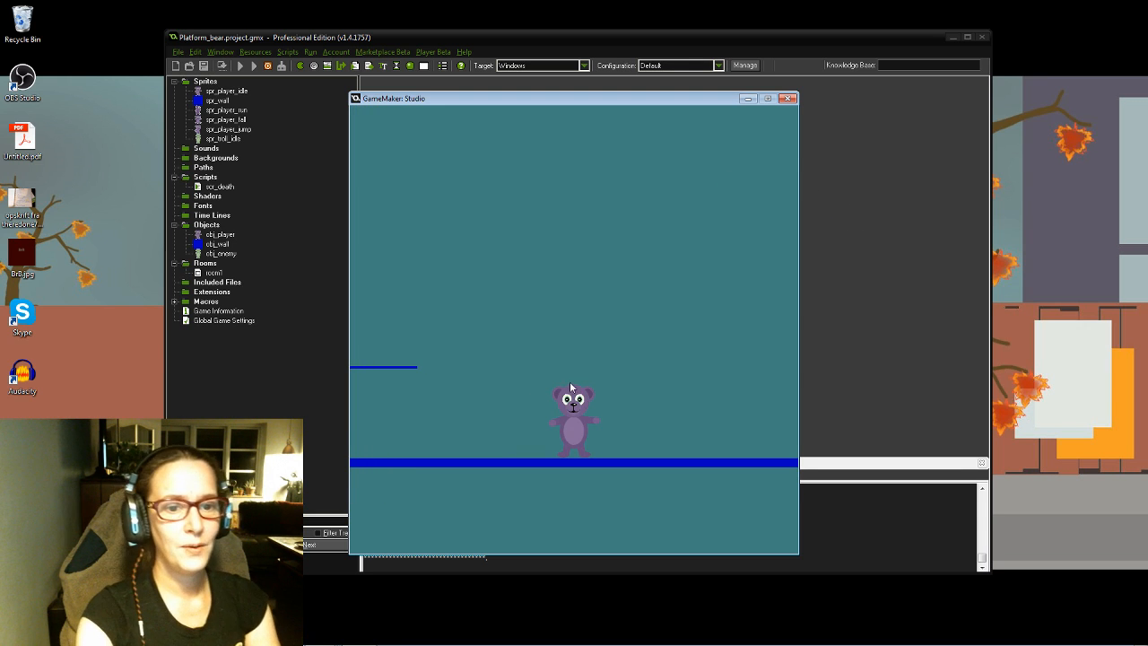
click(789, 101)
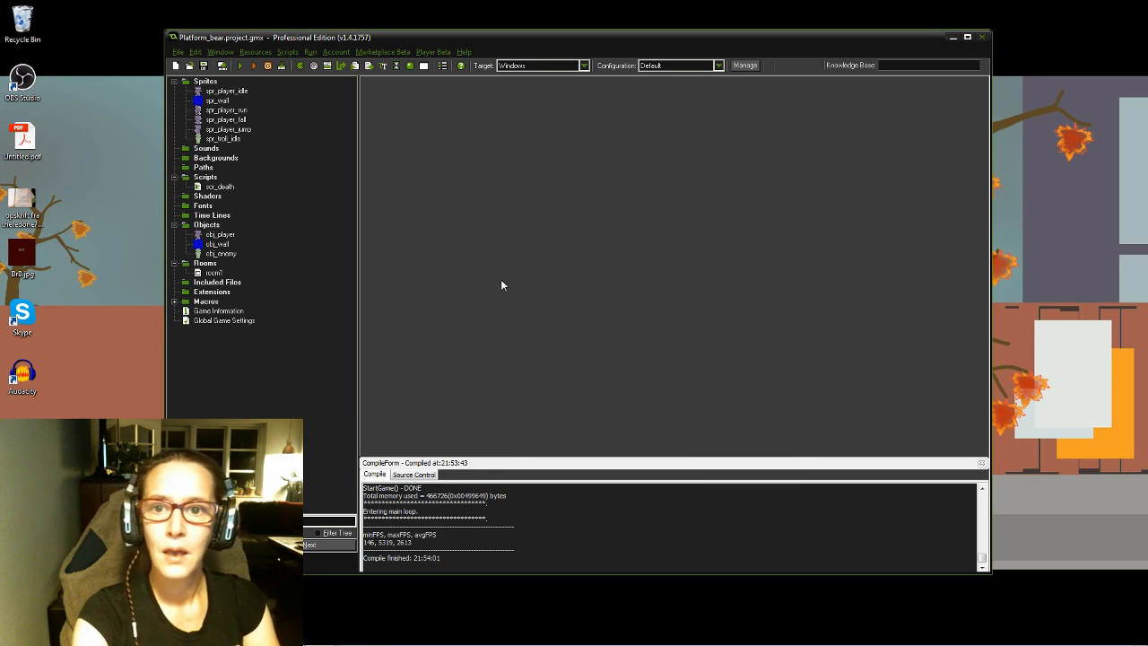
Step: Run the game again, walk the bear back and forth across the room between the side walls, and close the game window
click(239, 65)
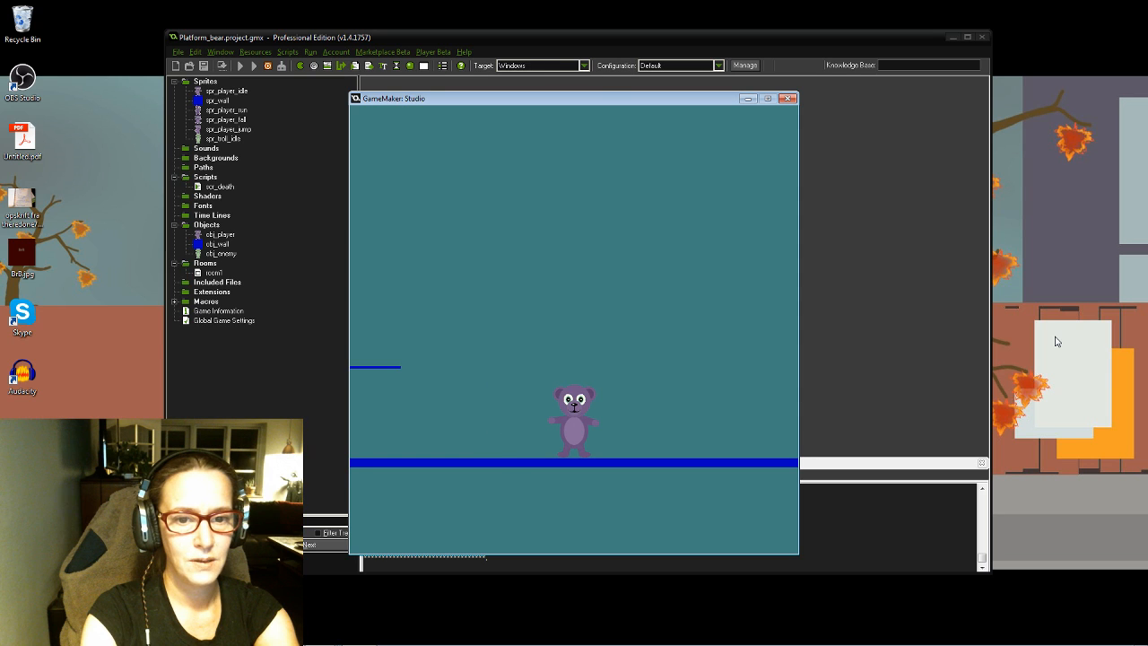
key(Right)
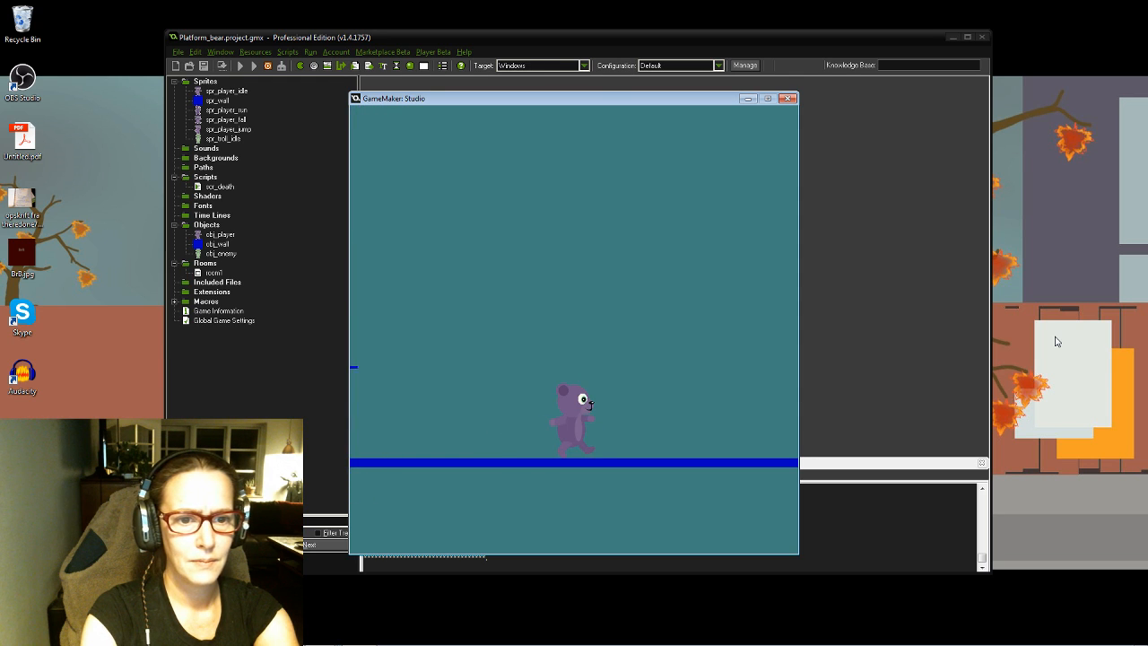
key(Left)
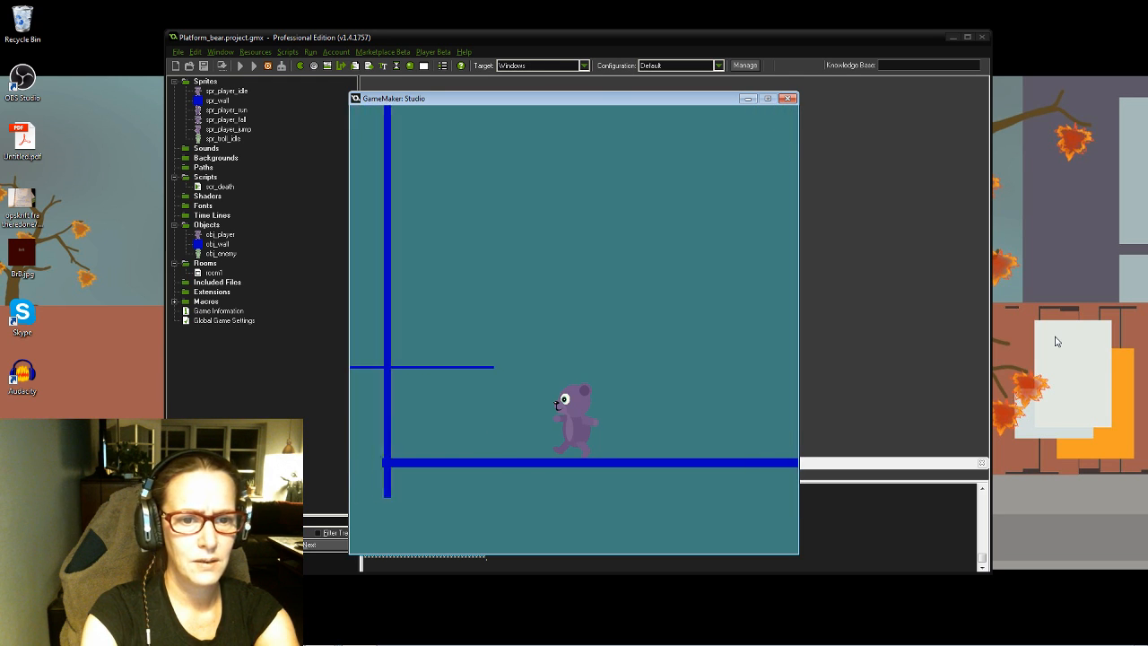
key(Right)
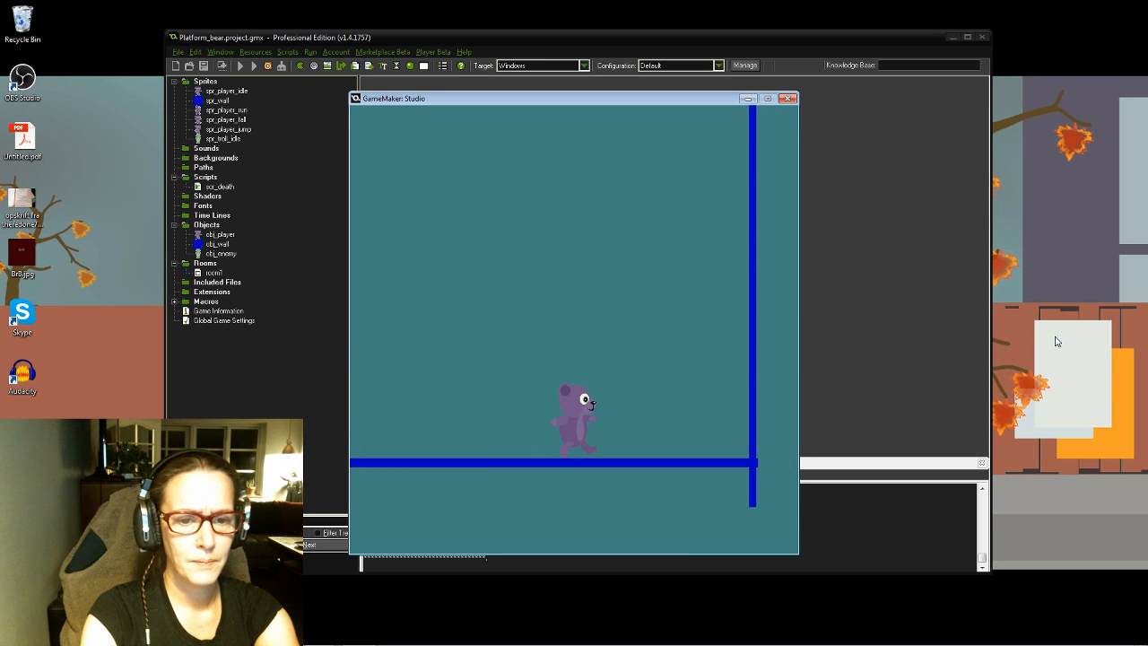
key(Left)
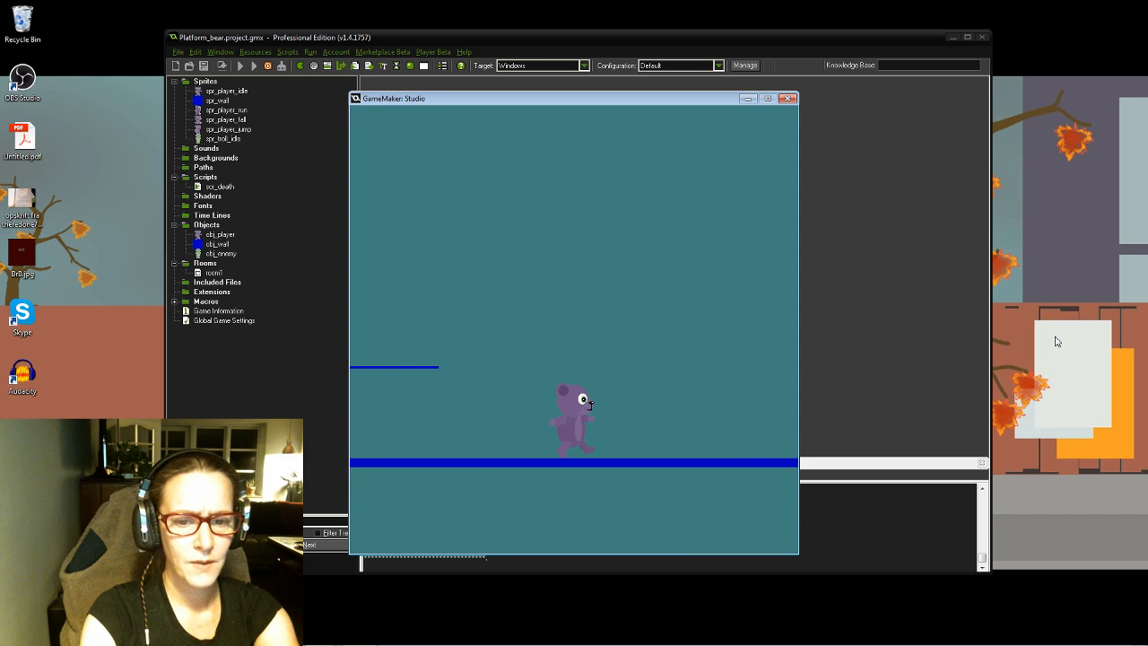
key(Left)
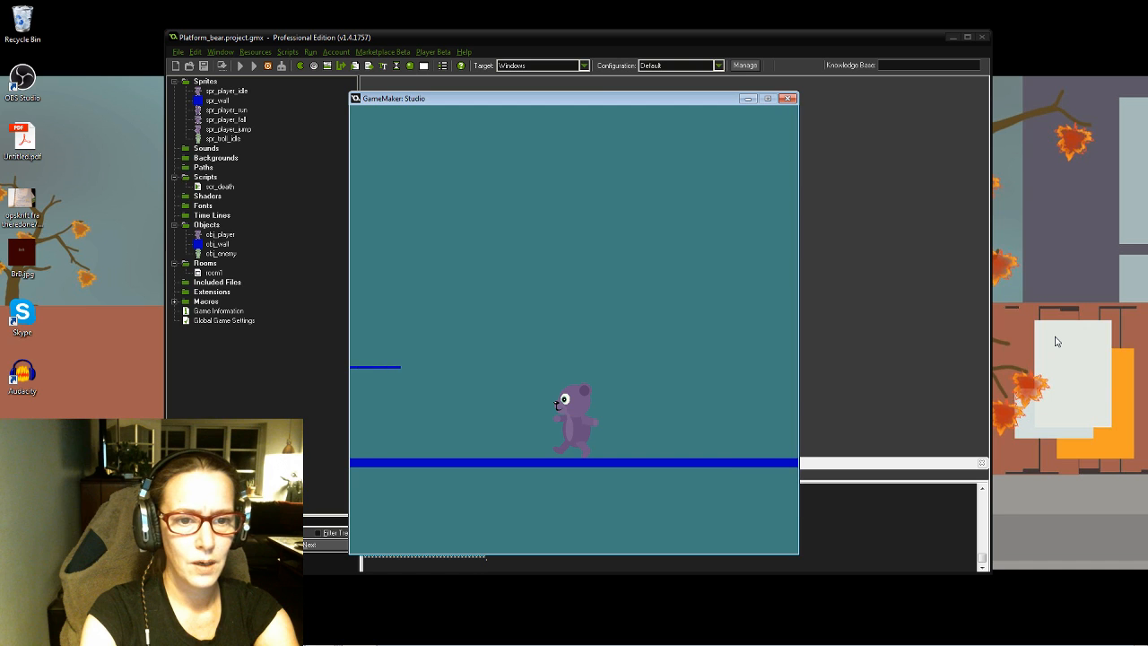
key(Right)
key(Left)
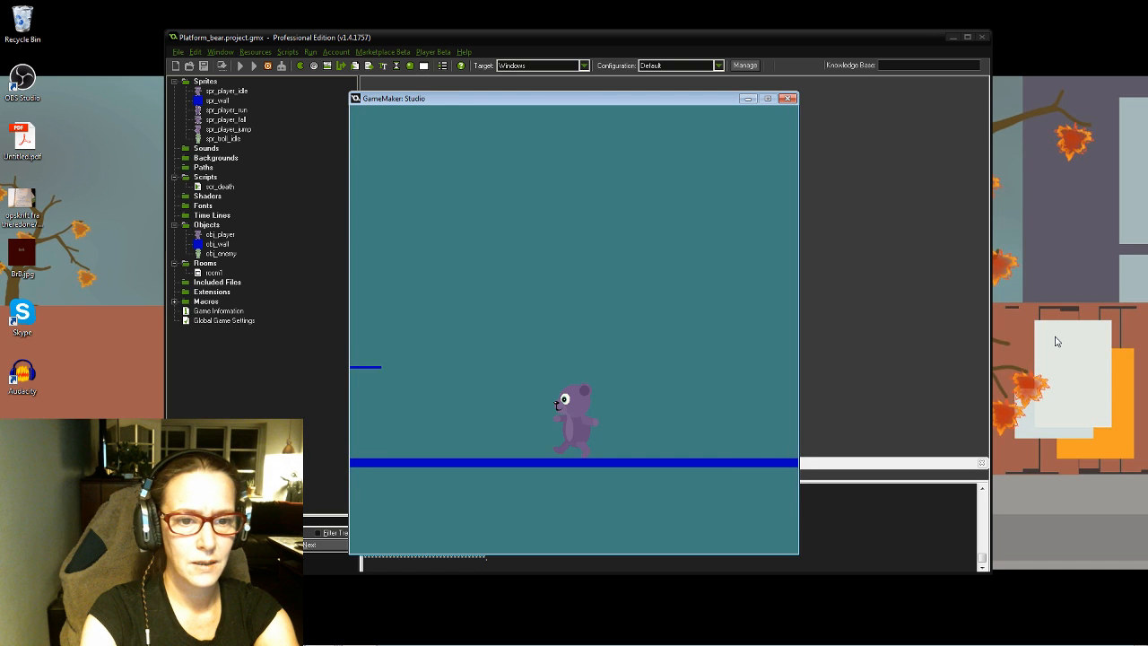
key(Right)
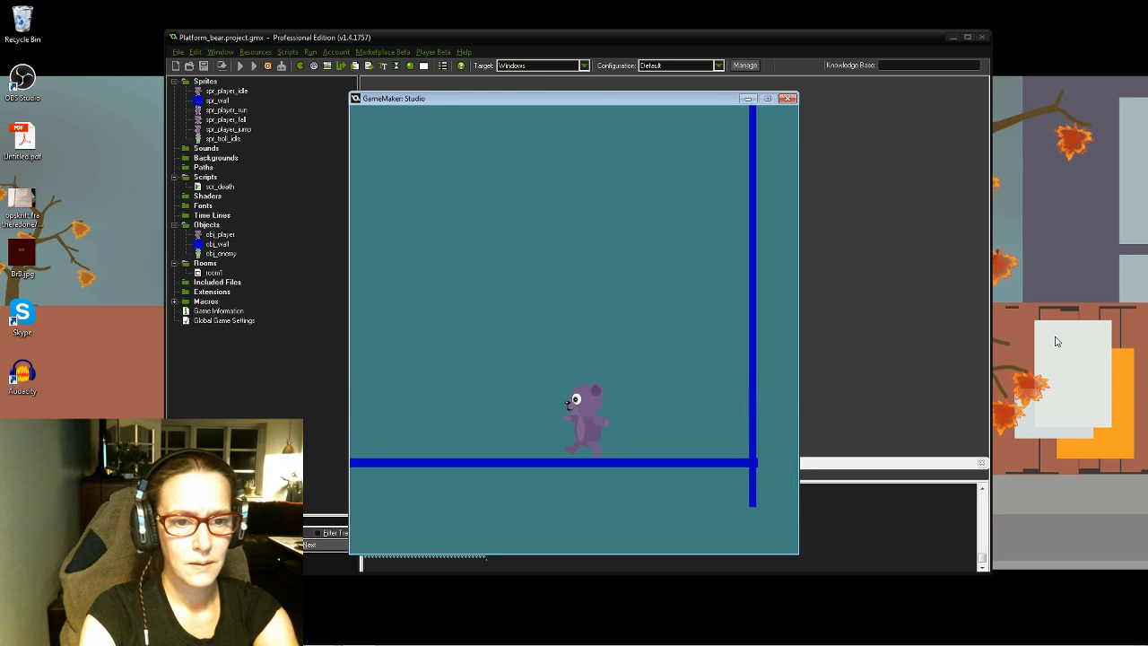
key(Right)
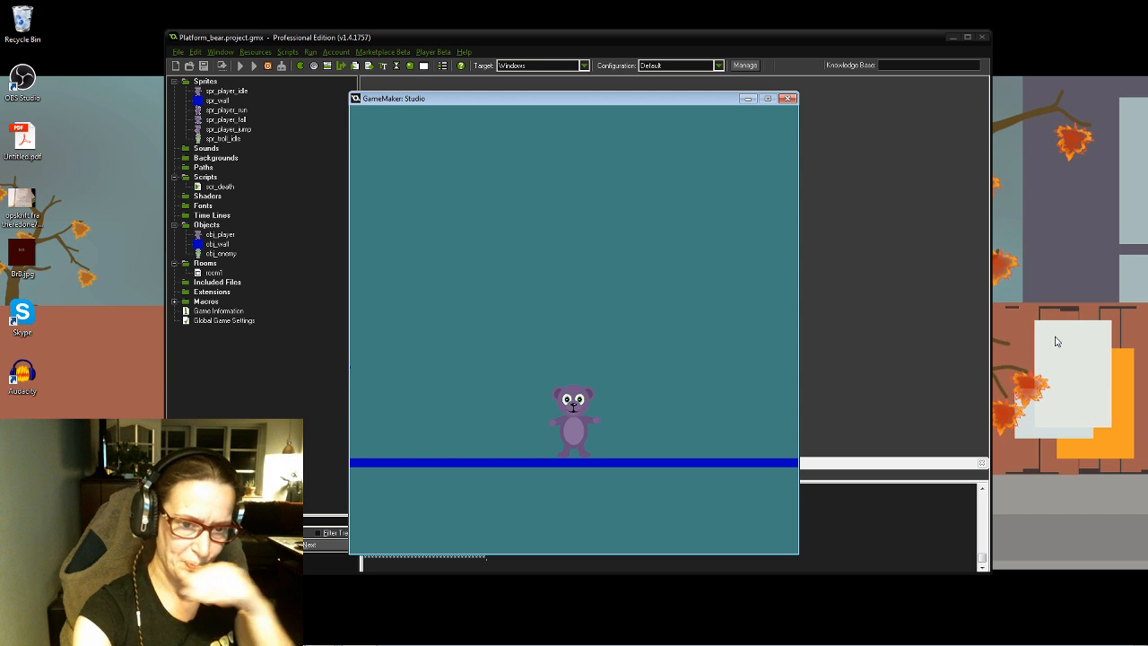
click(789, 99)
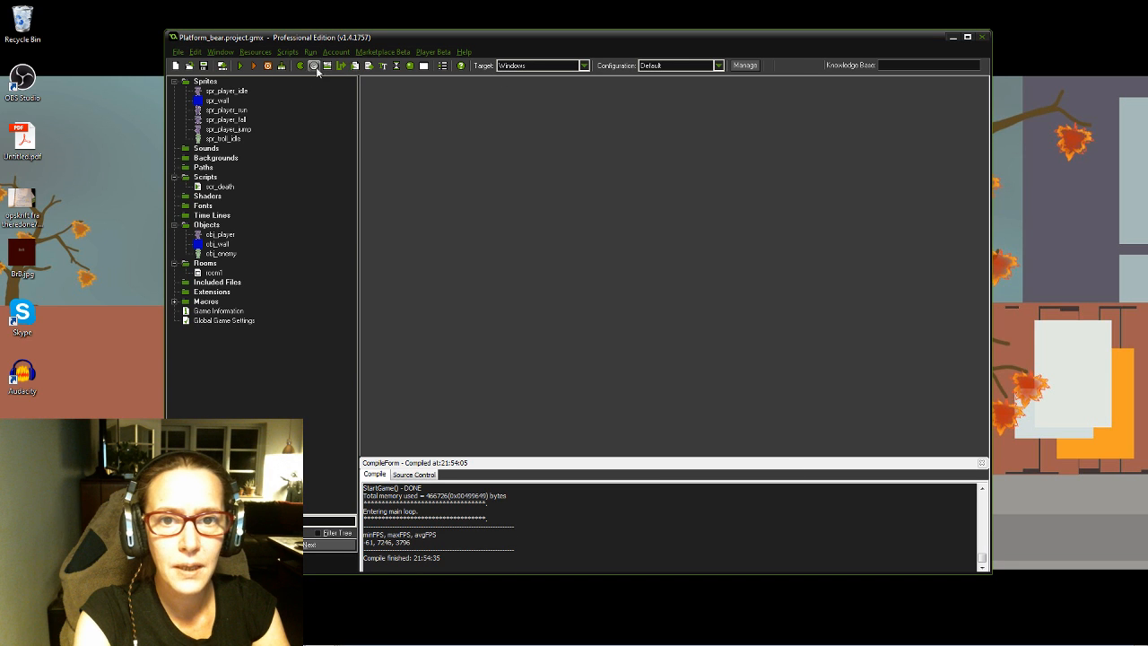
Step: Run the game, move the bear back and forth to test its encounters with the enemy, and close the game
click(254, 68)
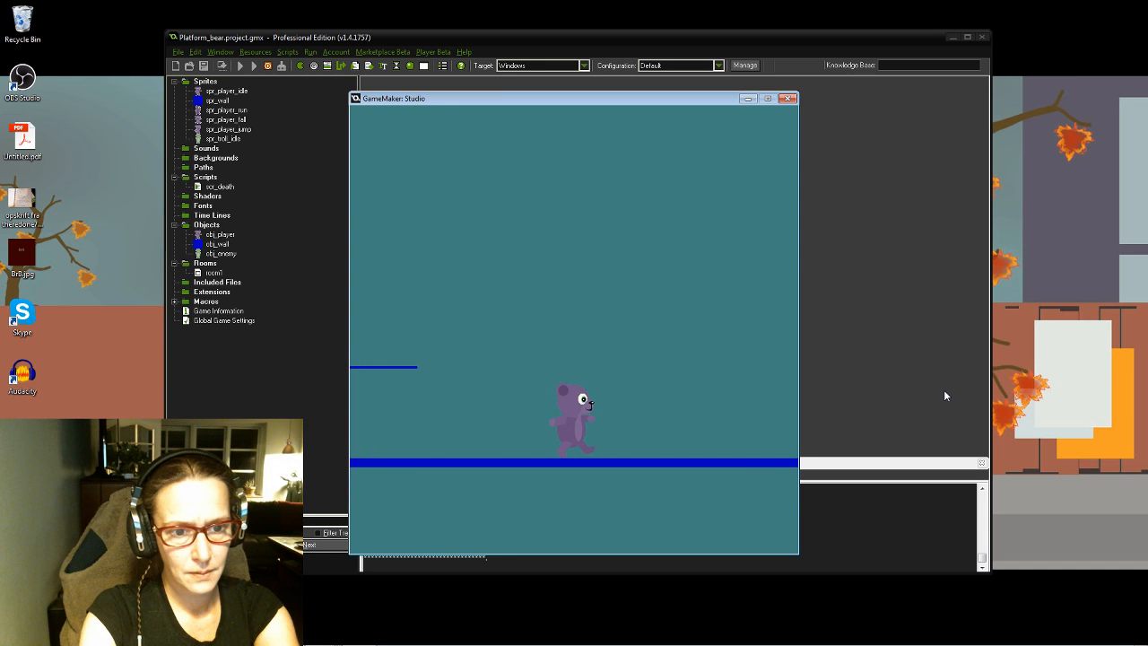
key(Left)
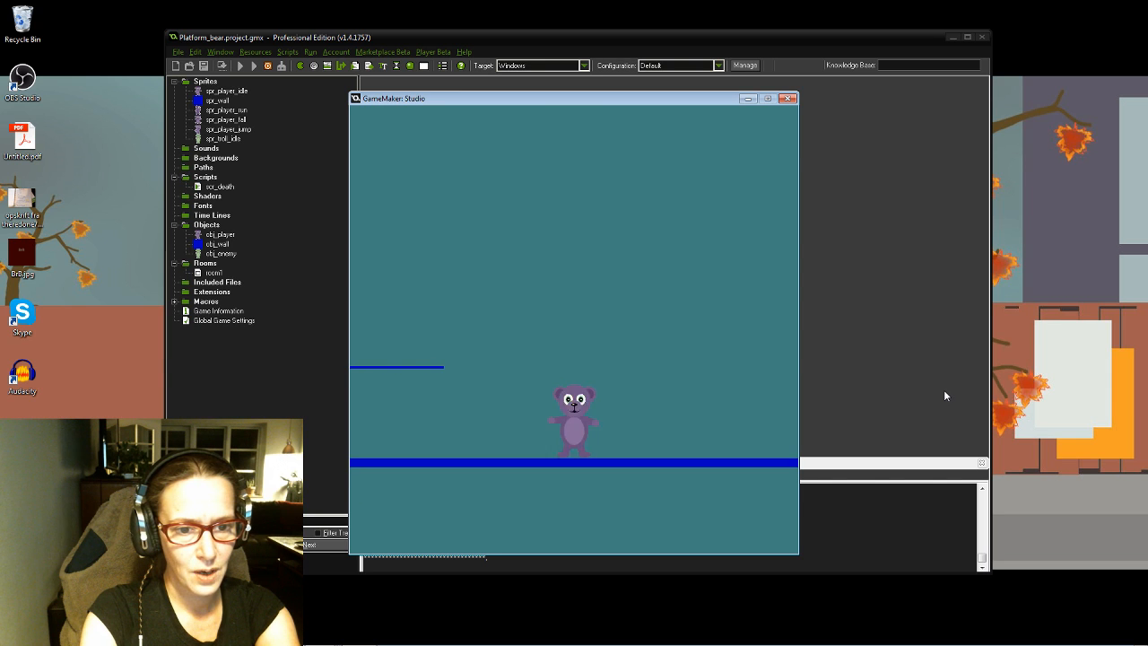
key(Right)
key(Left)
key(Right)
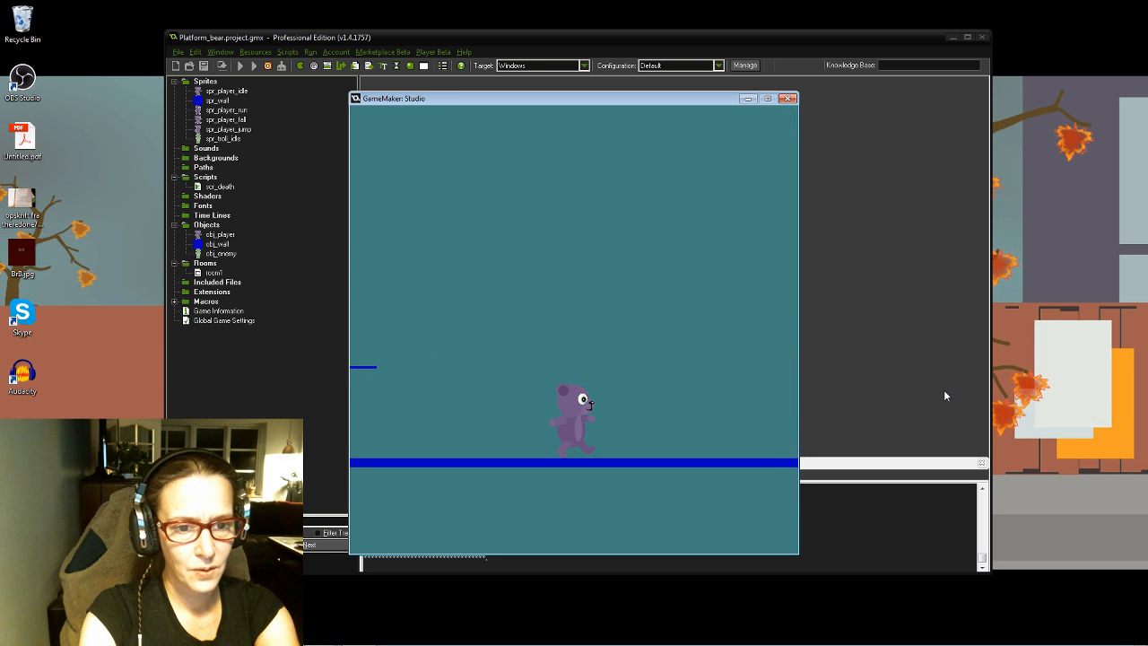
key(Left)
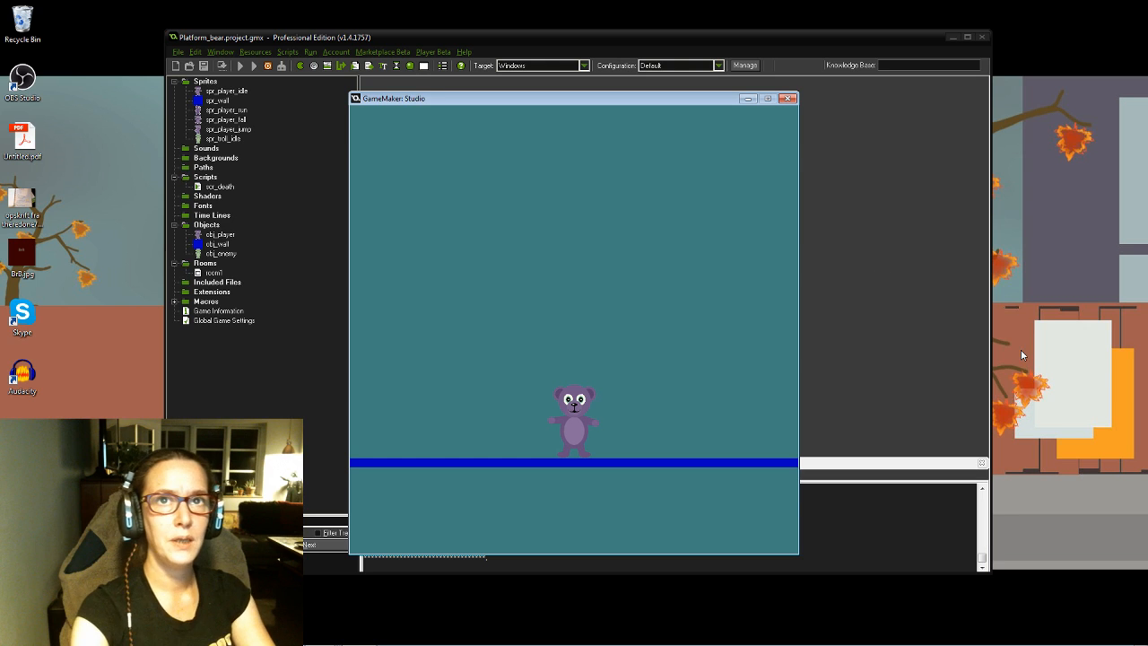
click(788, 99)
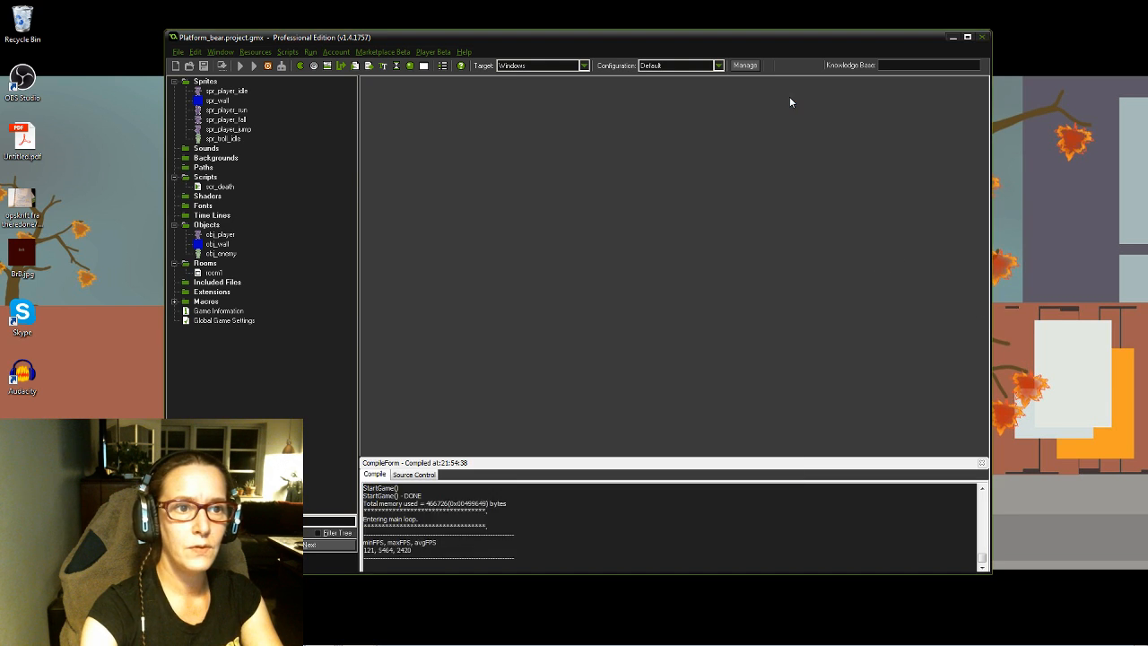
Step: In obj_enemy's Step event code, change the enemy collision condition to obj_player.y < y-64 and save the object
double_click(219, 254)
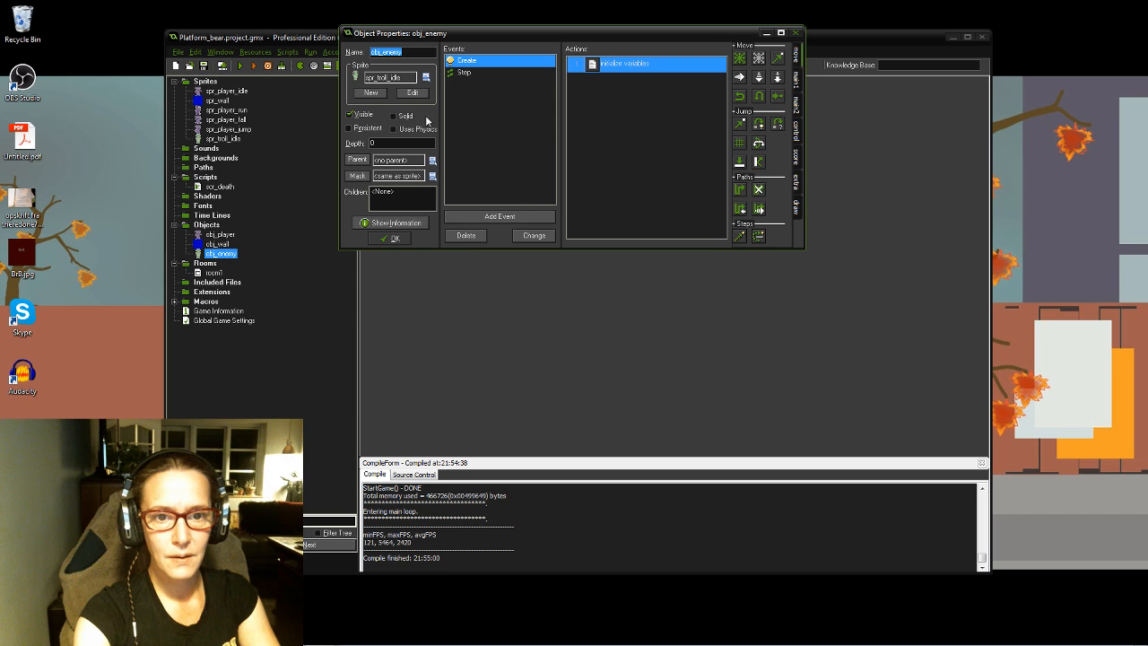
click(463, 72)
double_click(611, 65)
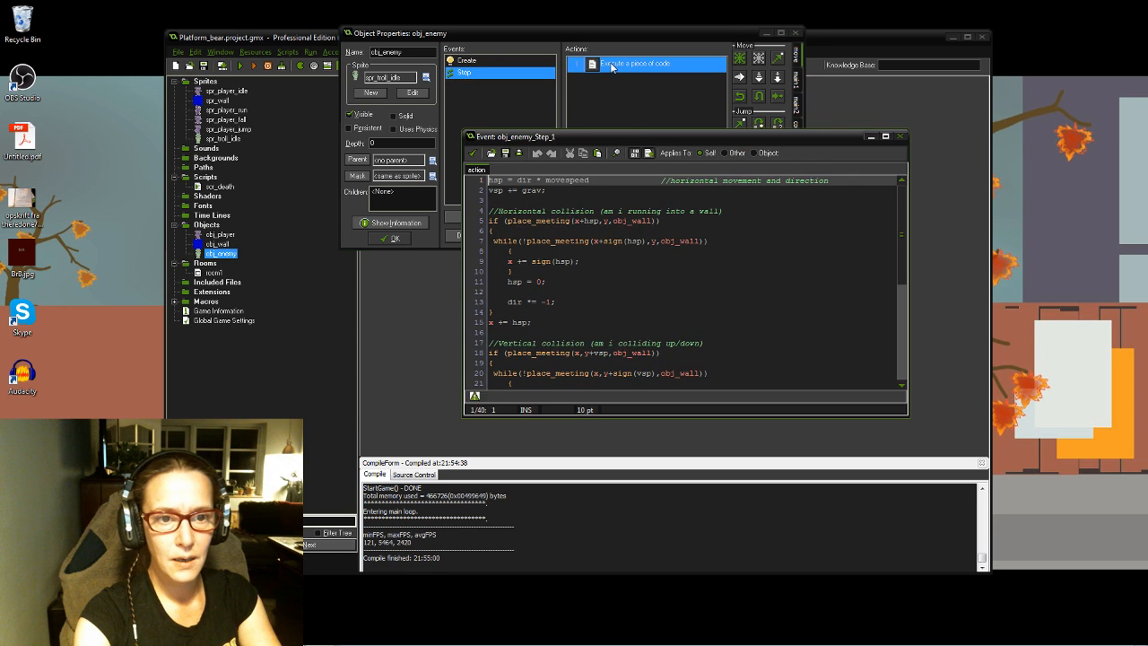
click(583, 292)
scroll(582, 292, down, 6)
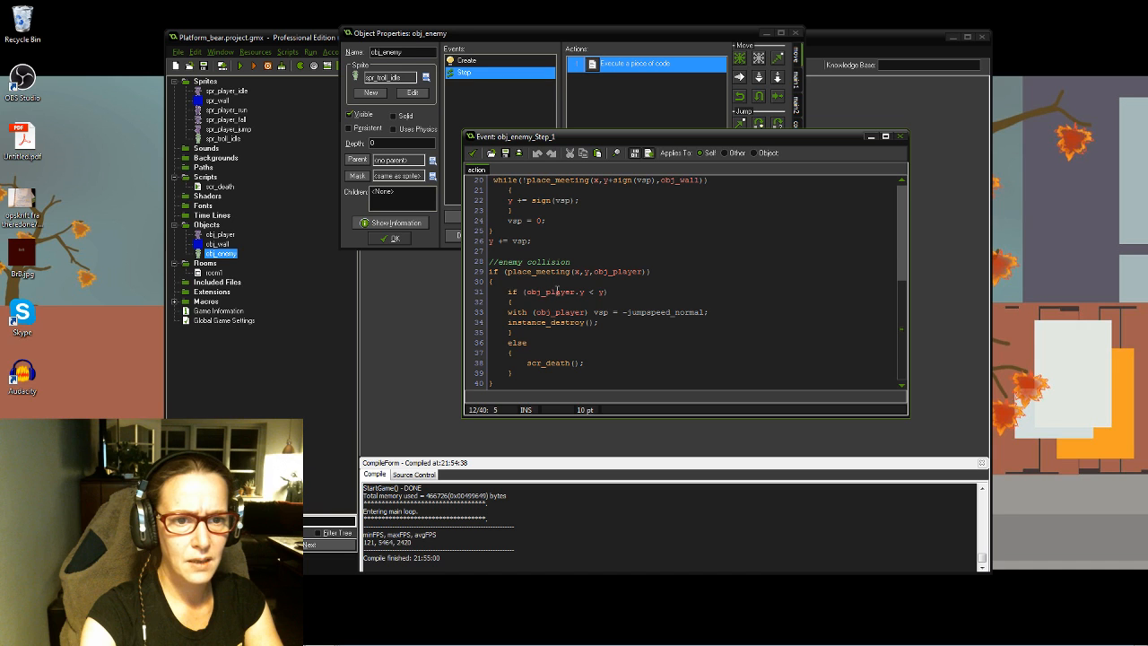
click(604, 291)
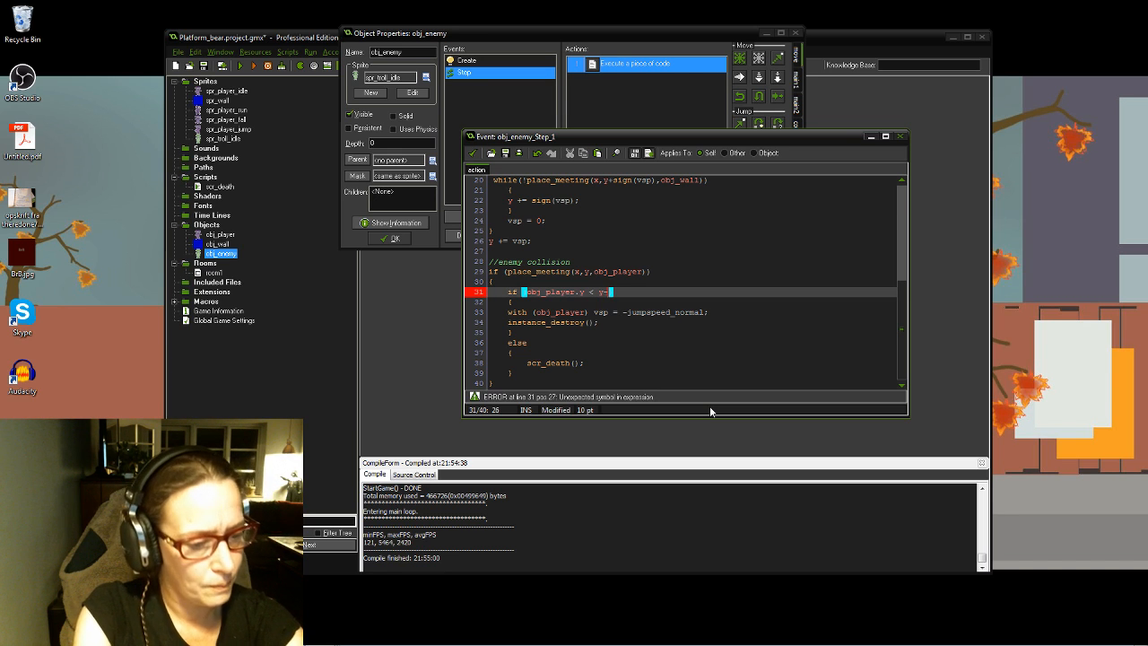
text(-64)
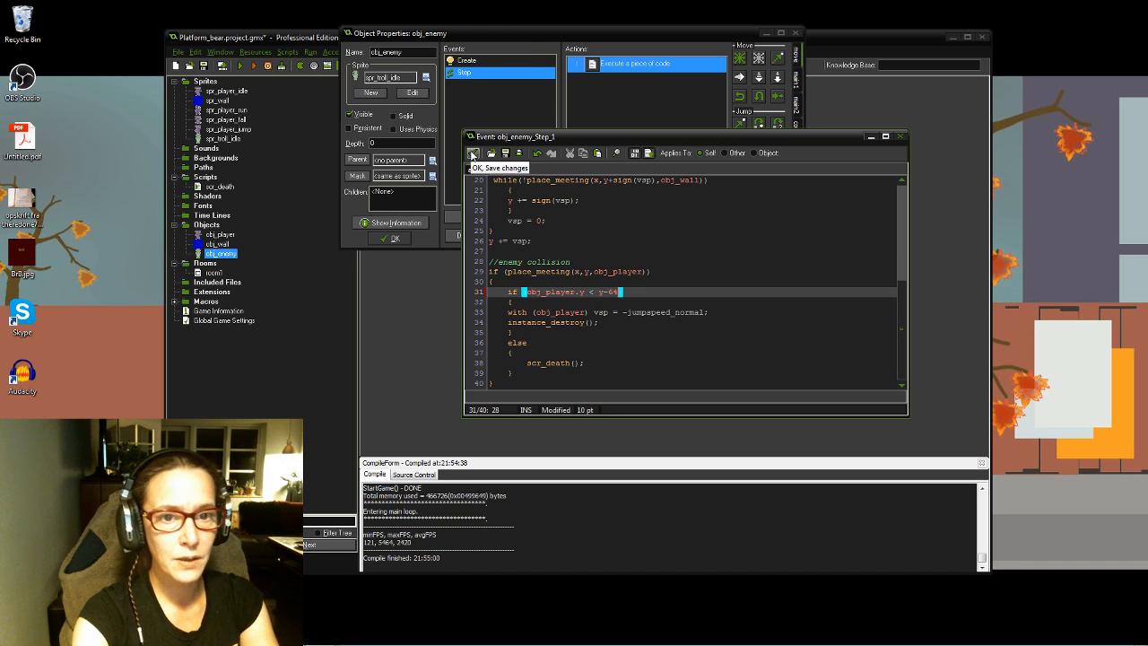
click(472, 154)
click(385, 237)
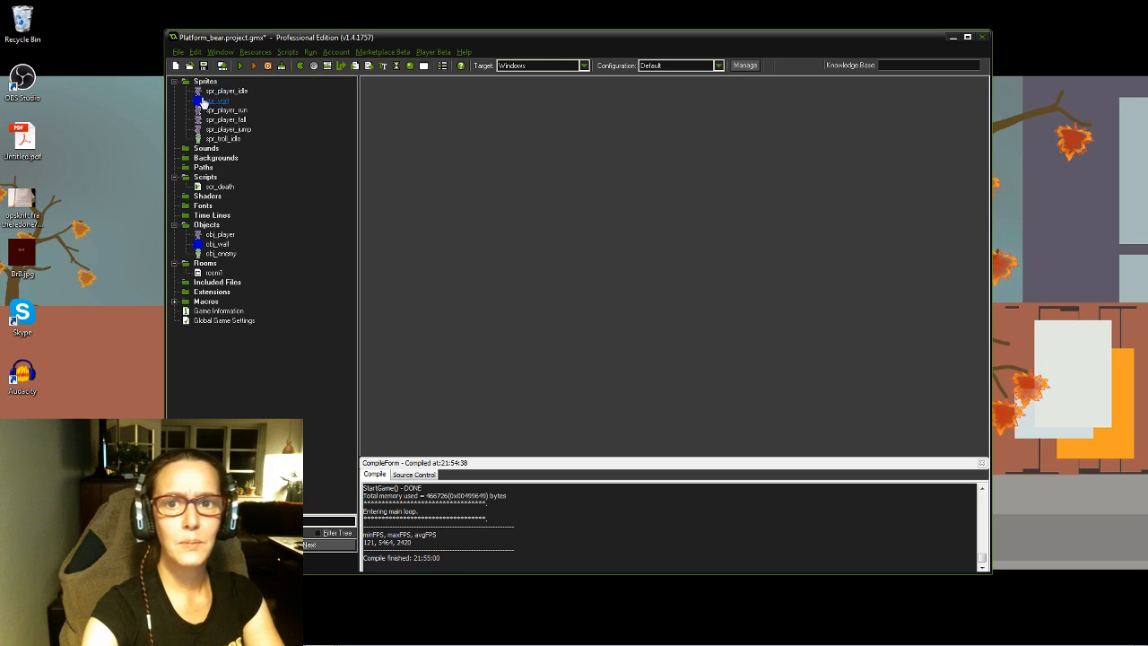
Step: Run the game, move and jump the bear around the trolls to test the revised collision check, and close the game
click(241, 67)
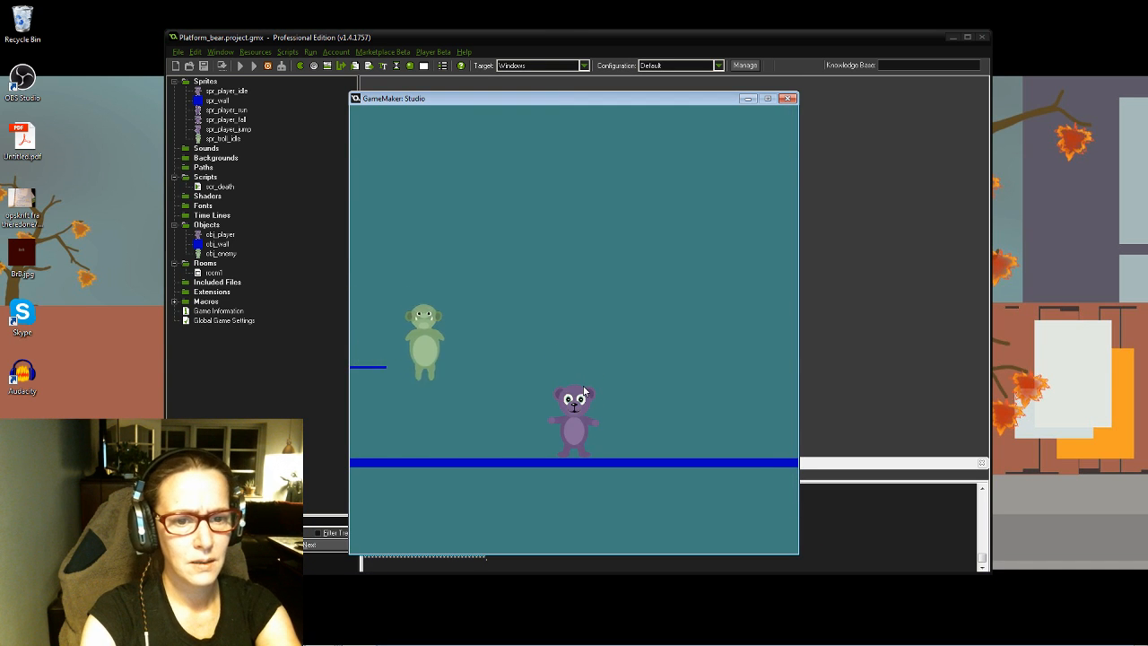
key(Left)
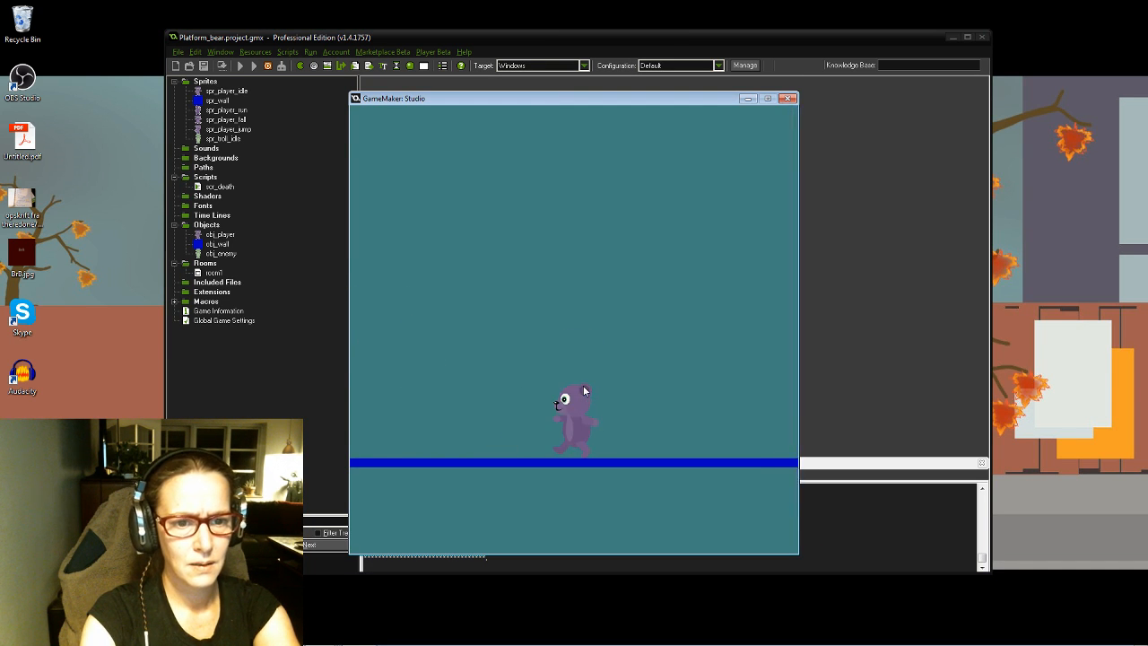
key(Right)
key(Left)
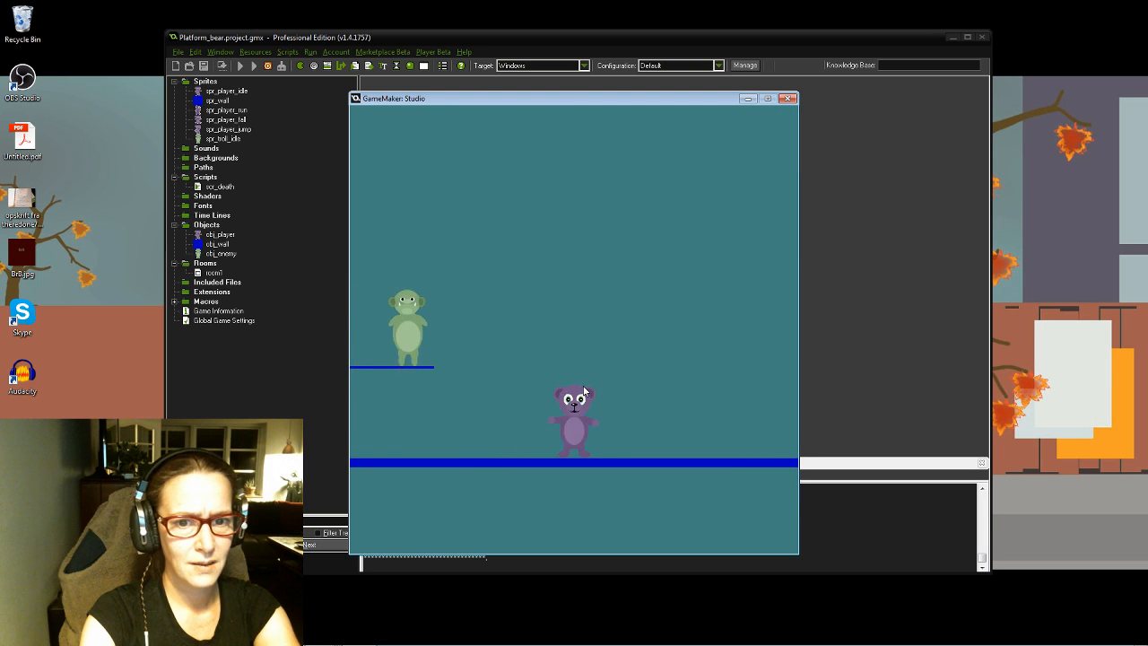
key(Right)
key(Left)
key(Right)
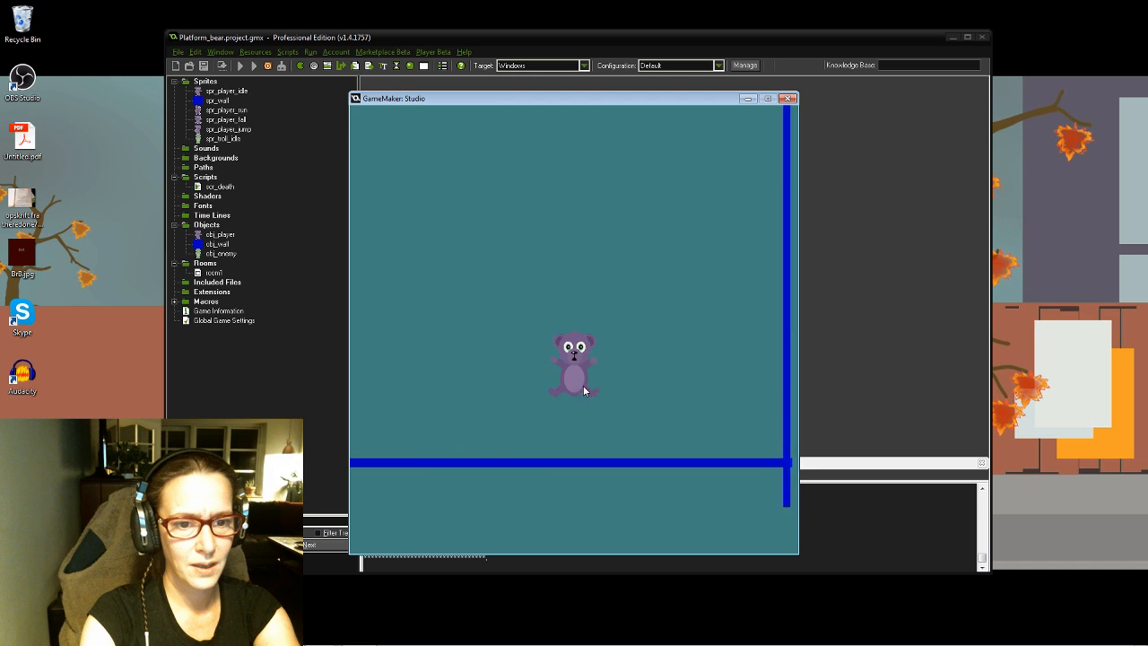
key(Left)
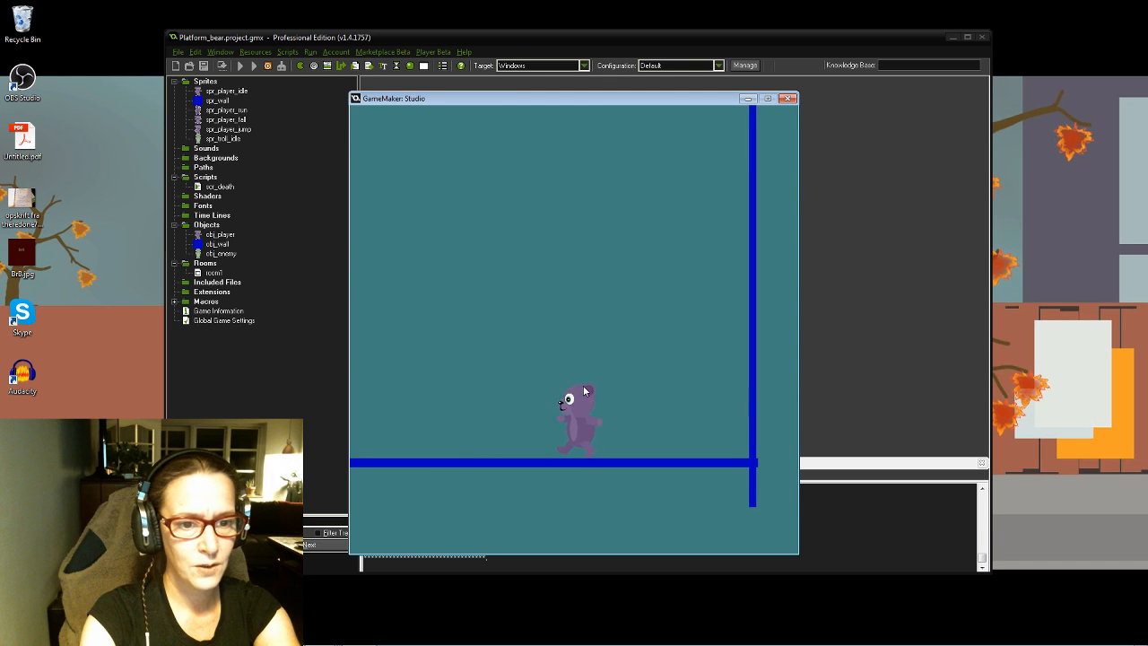
key(Right)
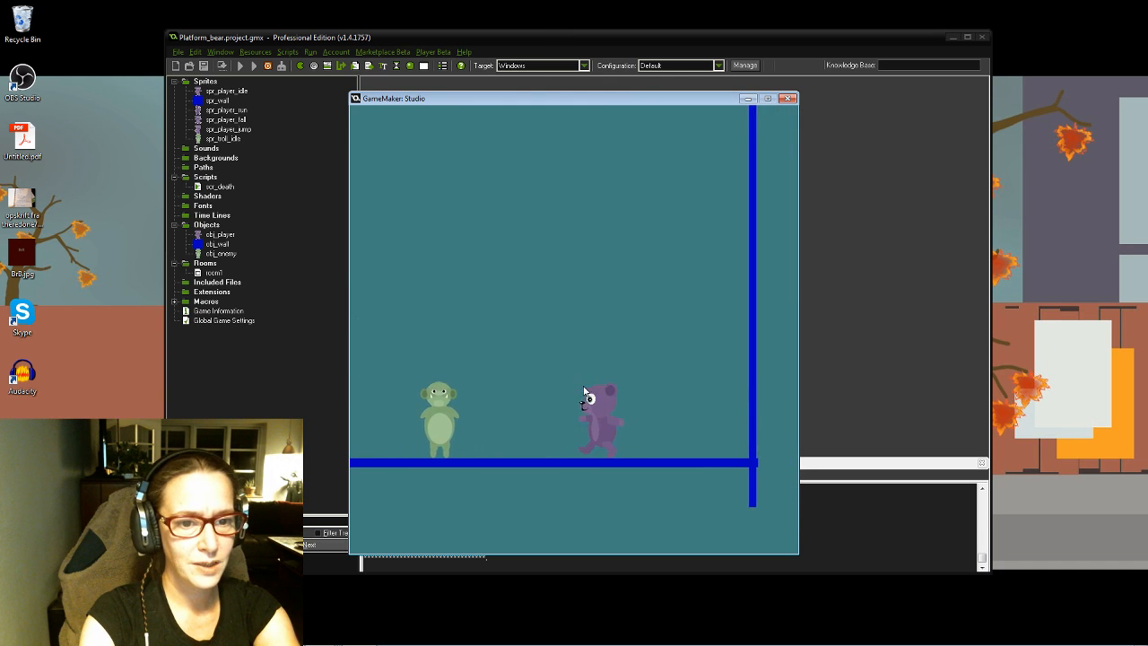
key(Left)
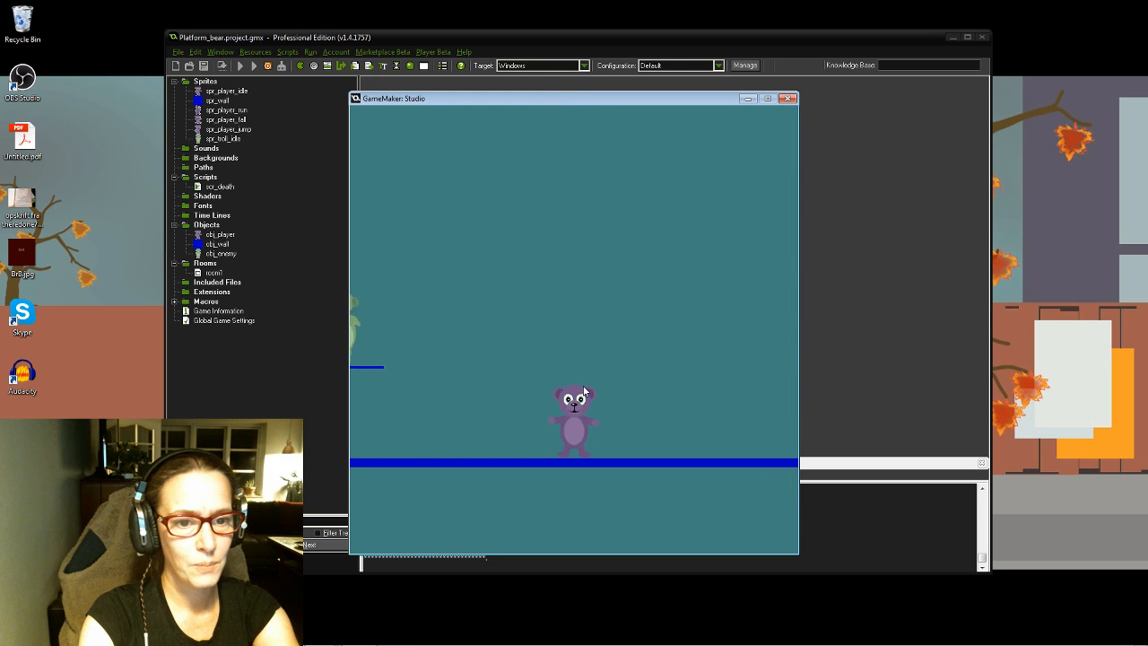
key(Right)
key(Left)
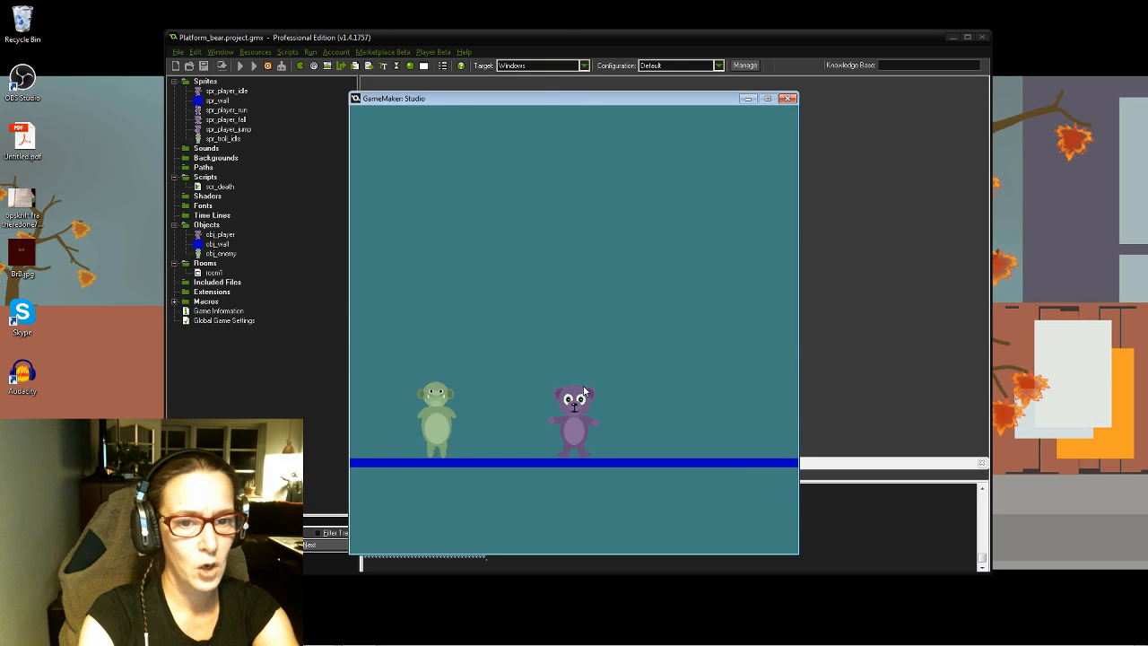
key(Left)
key(Right)
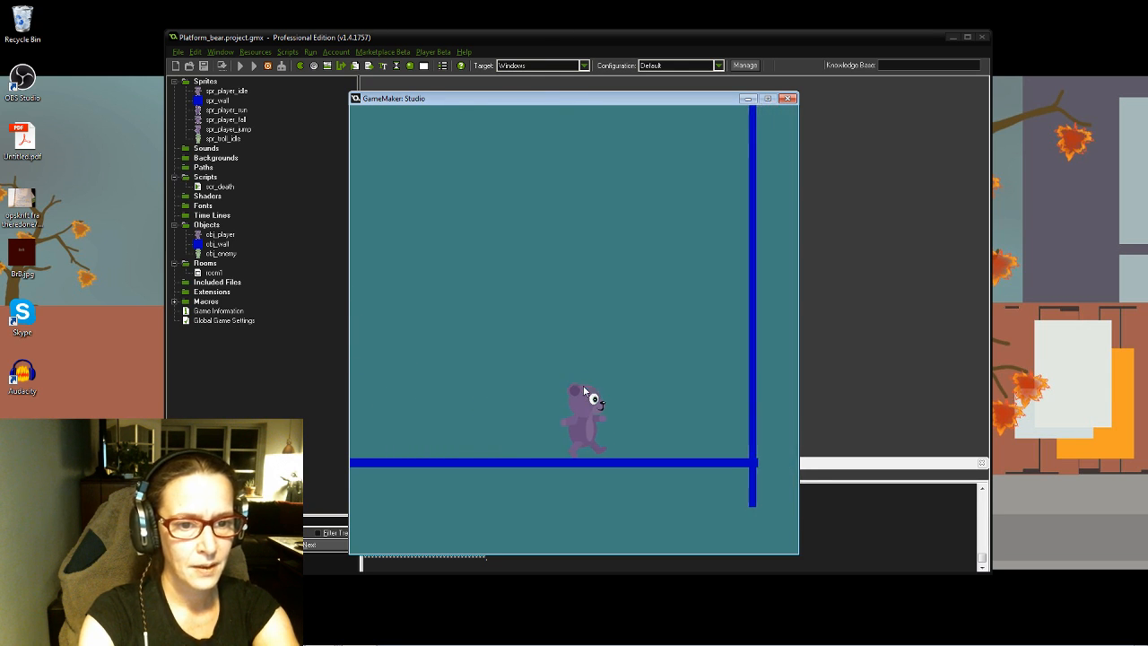
key(Left)
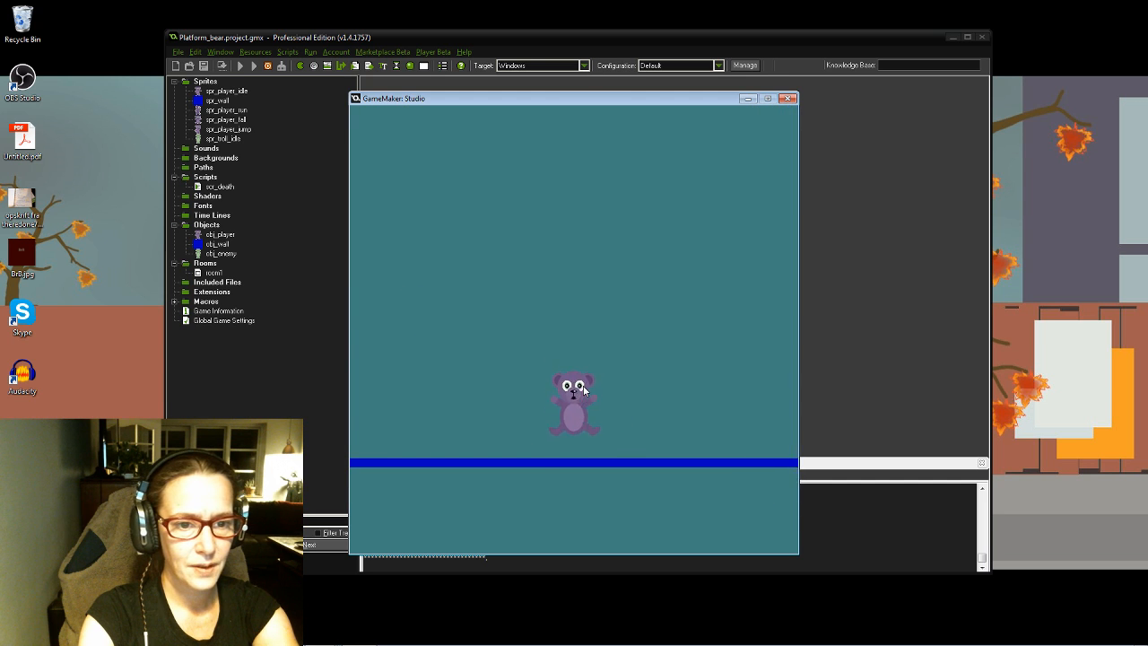
key(Right)
key(Left)
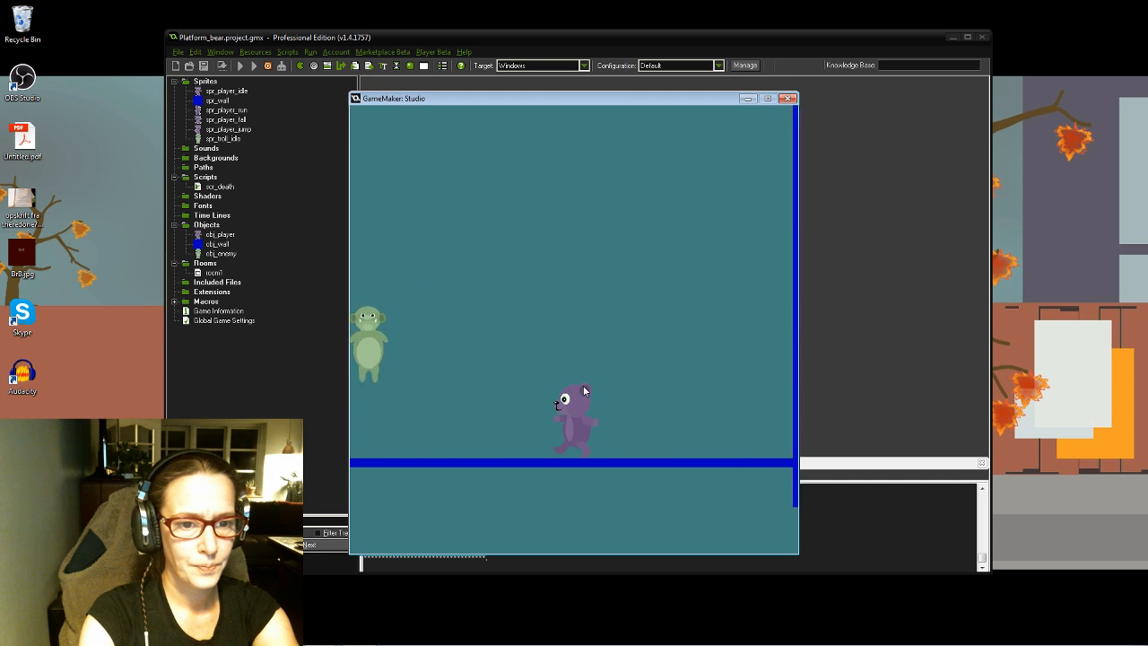
key(space)
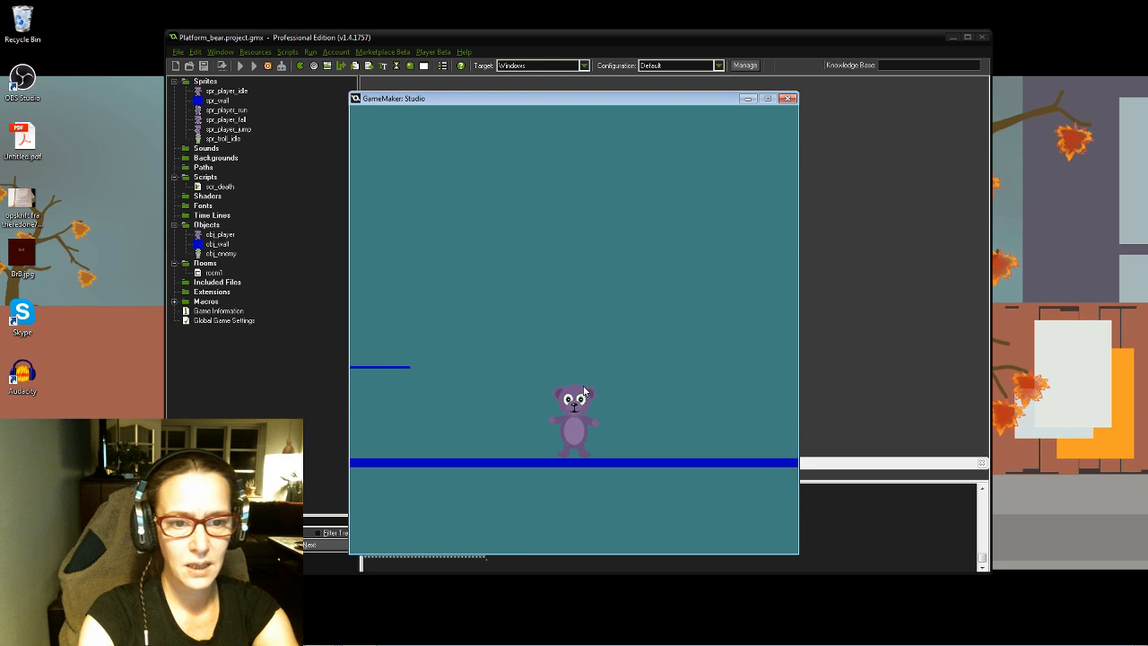
key(Left)
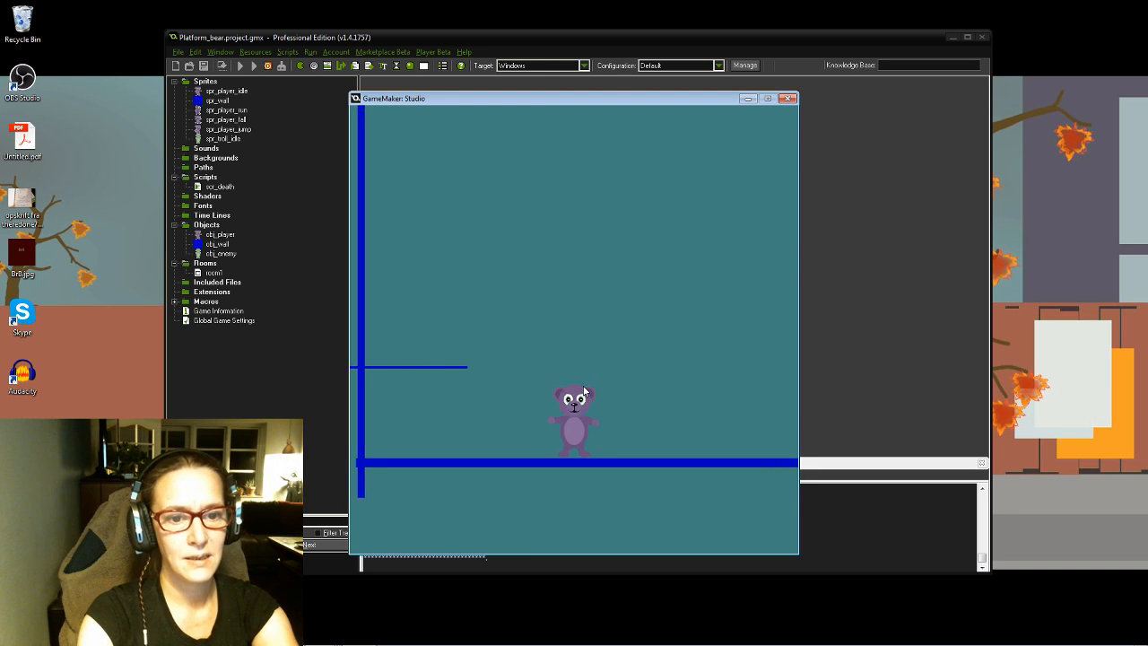
key(Right)
key(Left)
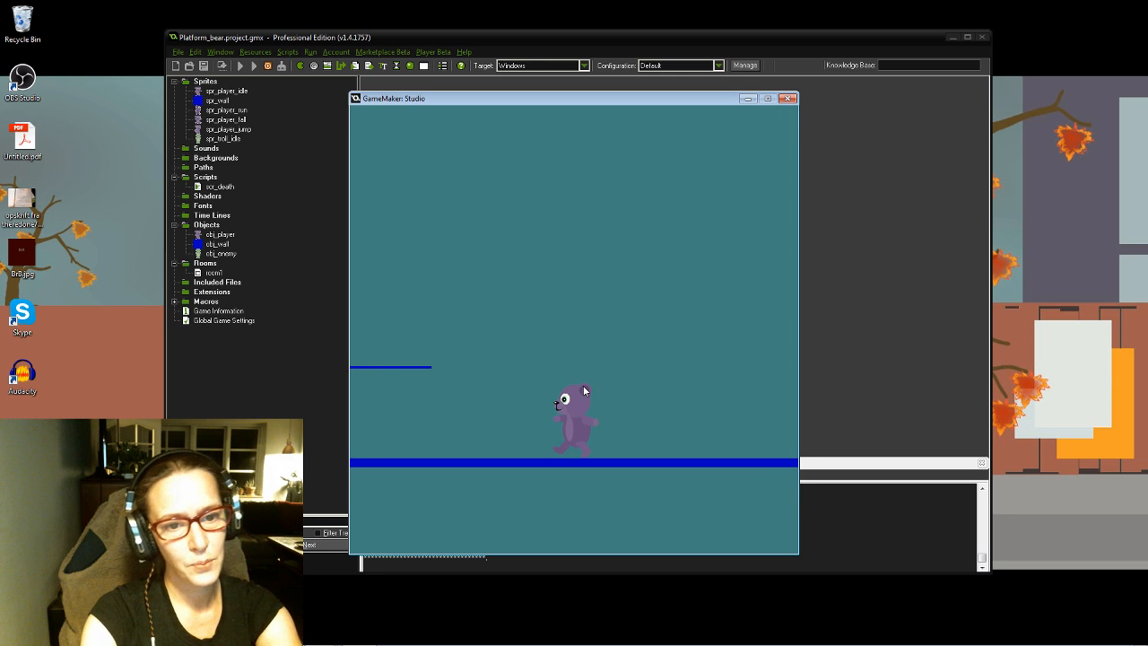
key(Right)
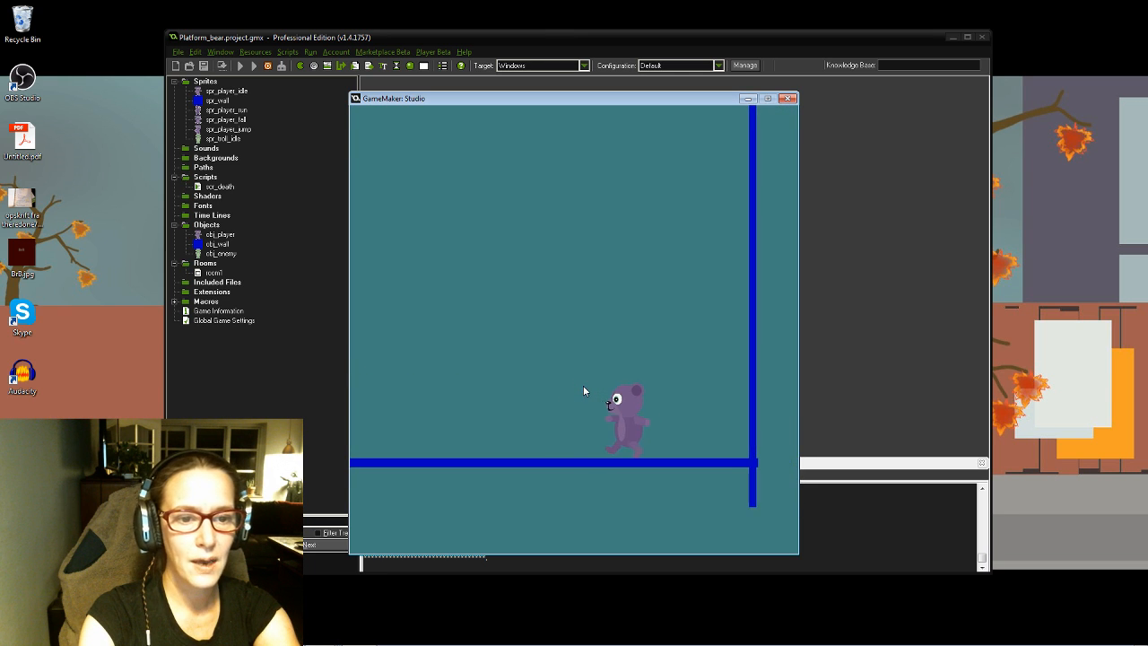
key(Left)
key(Right)
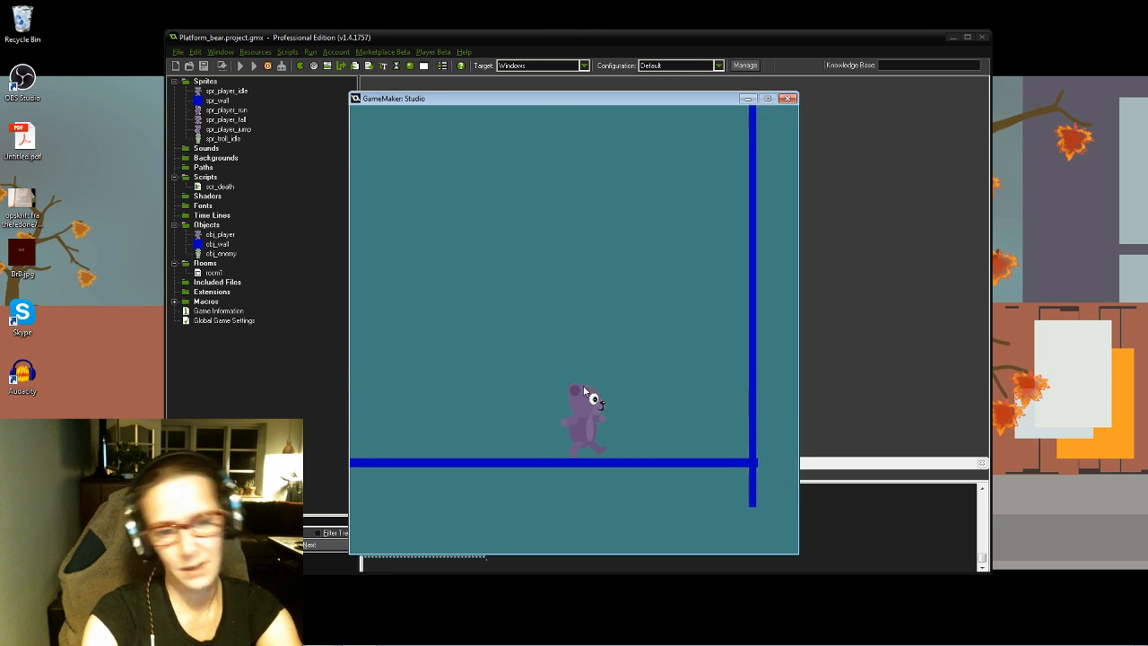
key(Left)
key(Right)
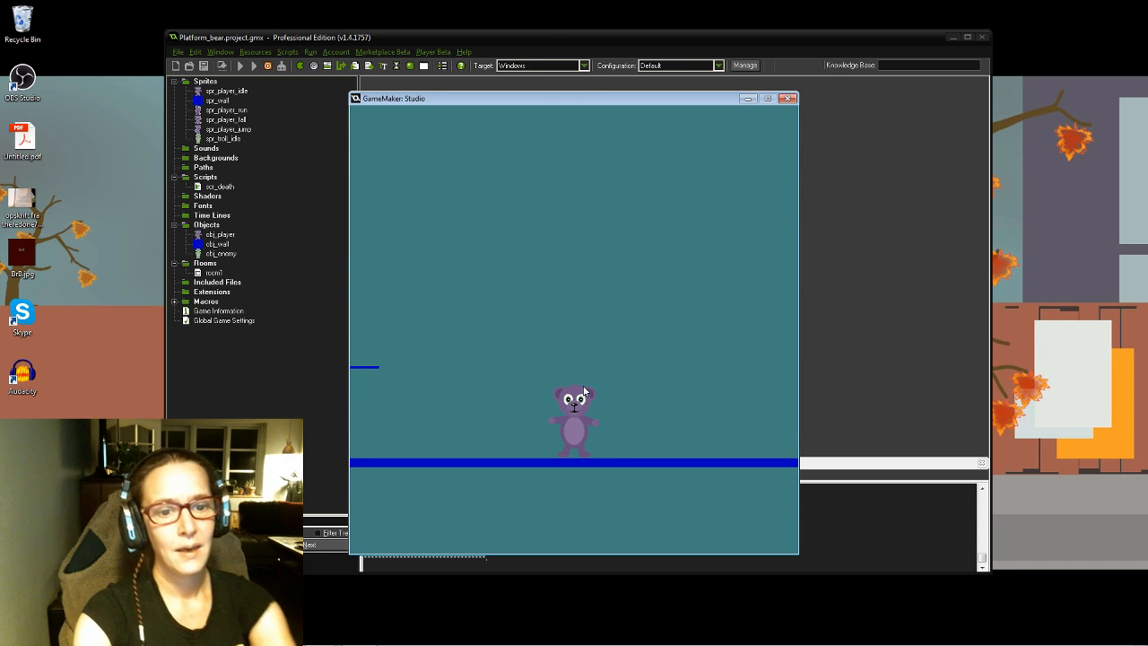
click(789, 99)
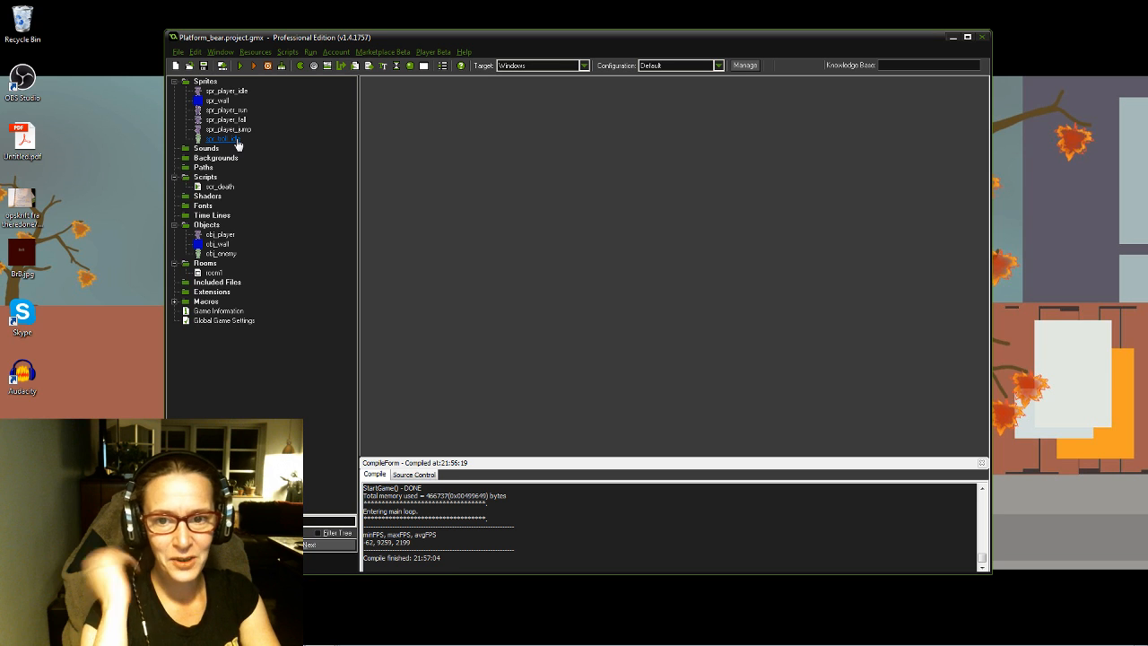
Step: Create a new object and set its parent to obj_enemy
click(211, 230)
right_click(211, 230)
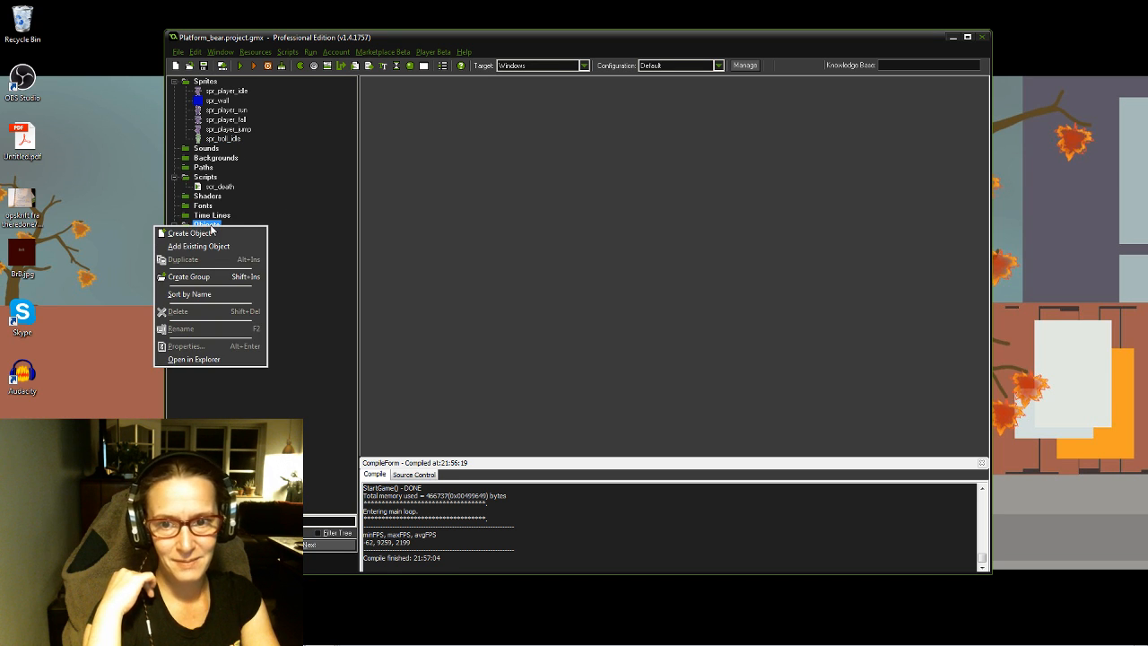
click(211, 233)
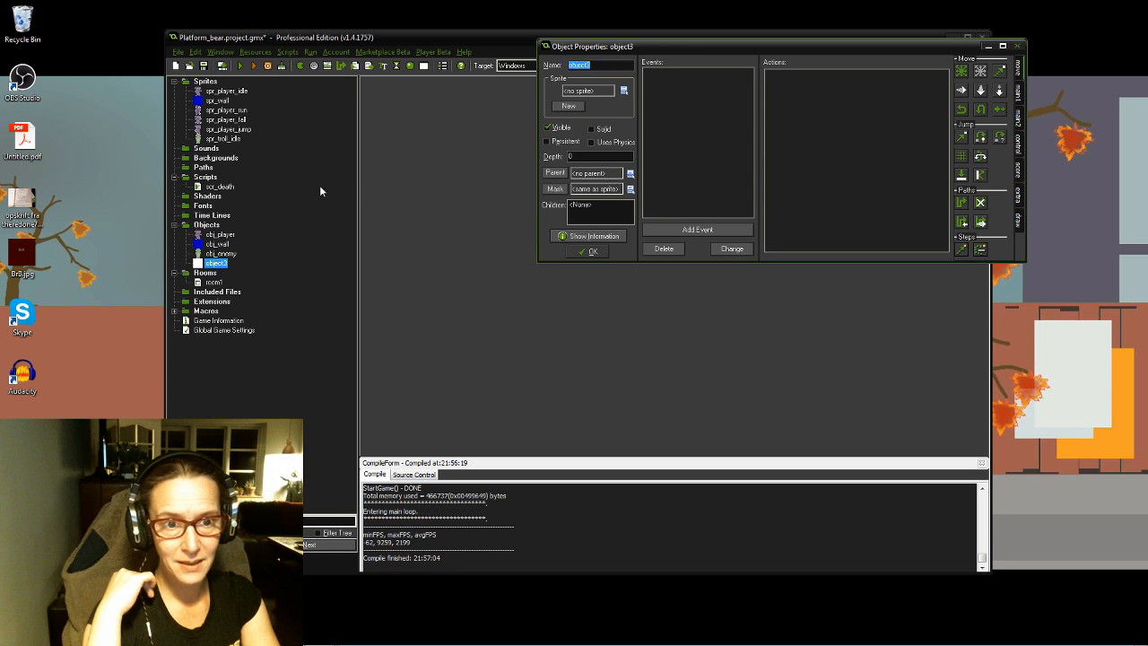
click(631, 175)
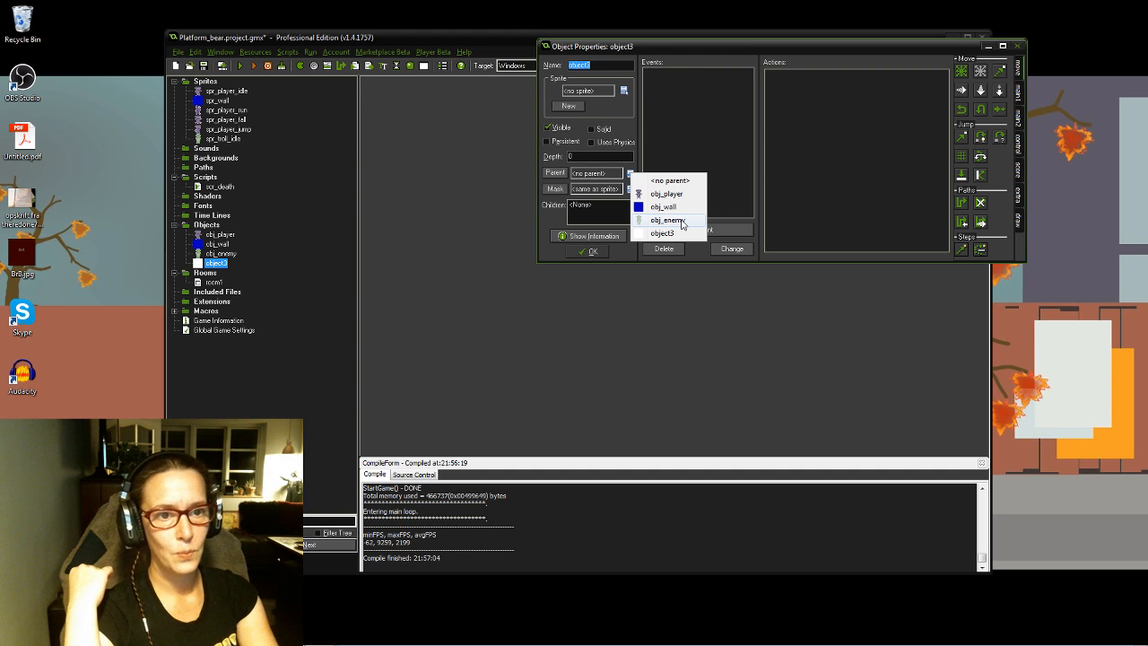
click(682, 224)
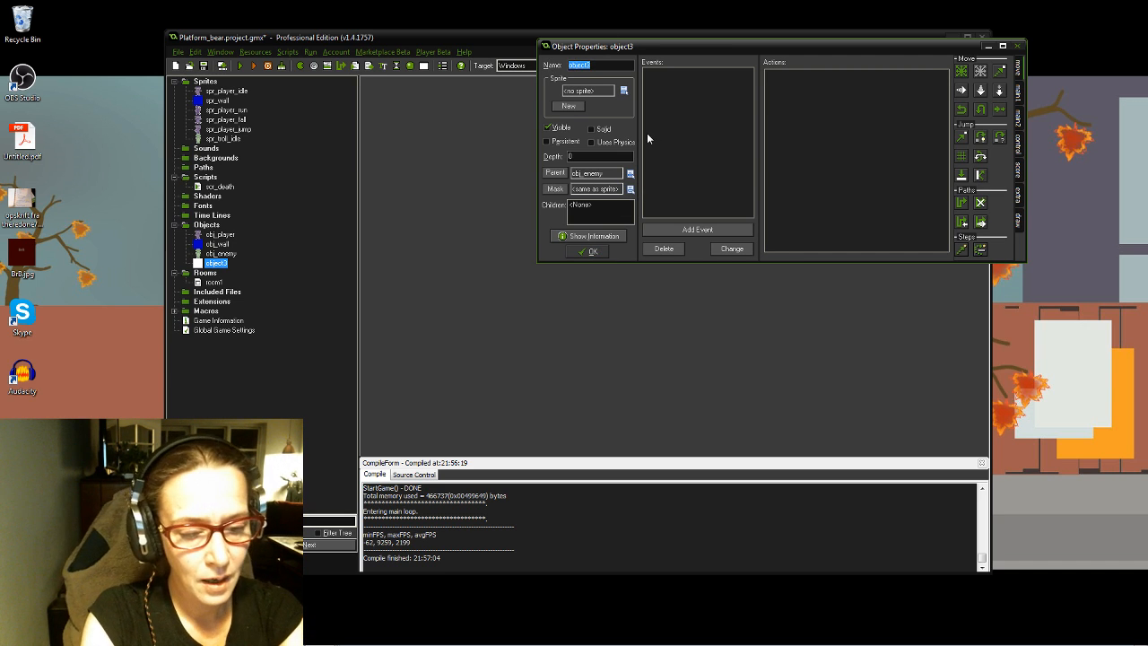
Step: Name the new child object obj_enemy_nofall
text(ob)
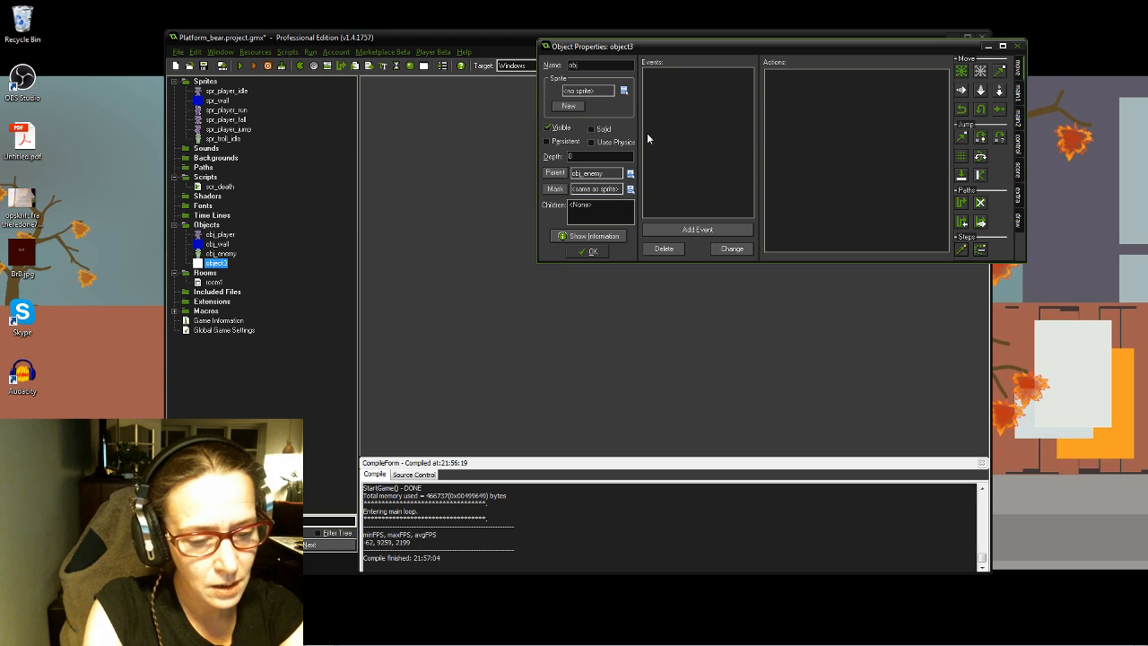
text(j_enemy)
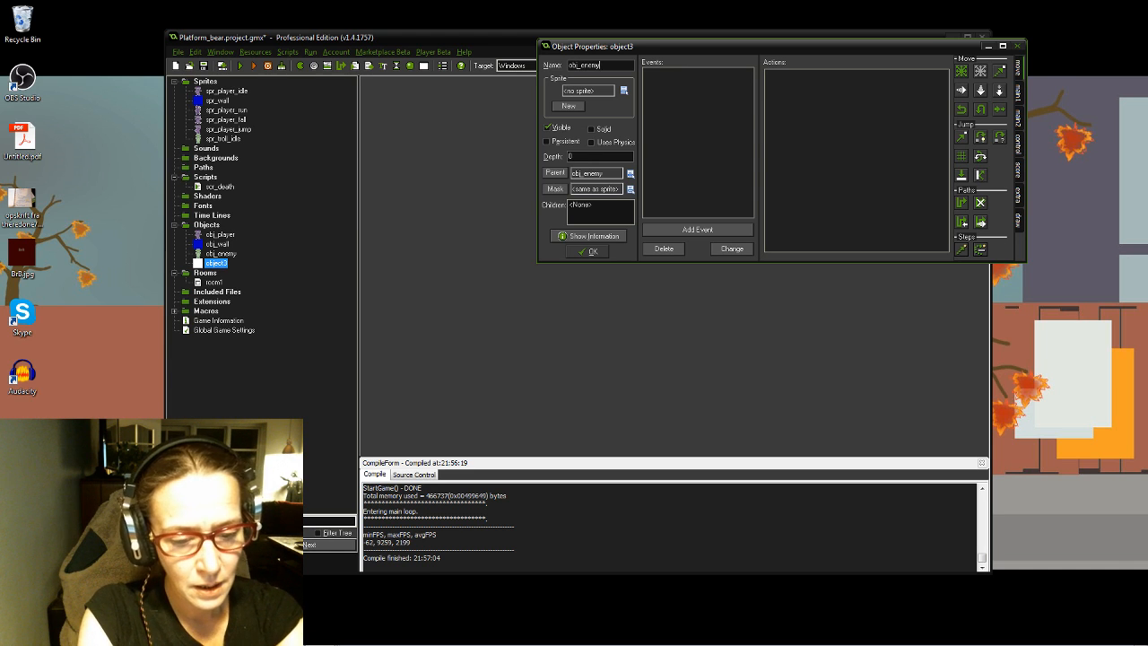
text(_)
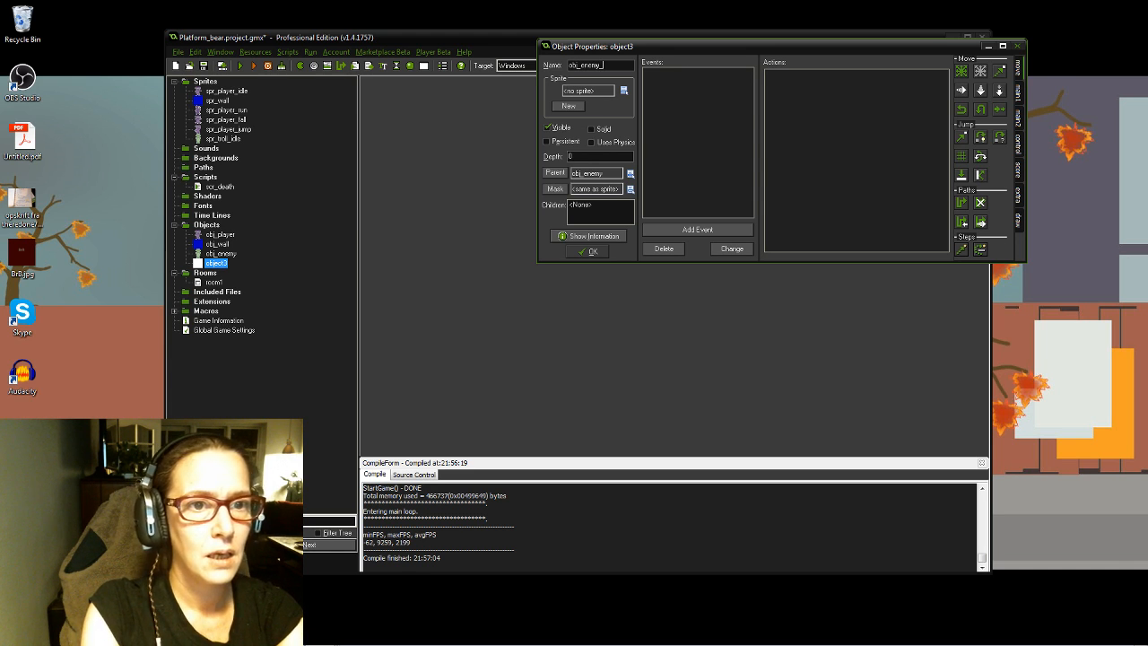
text(nofall)
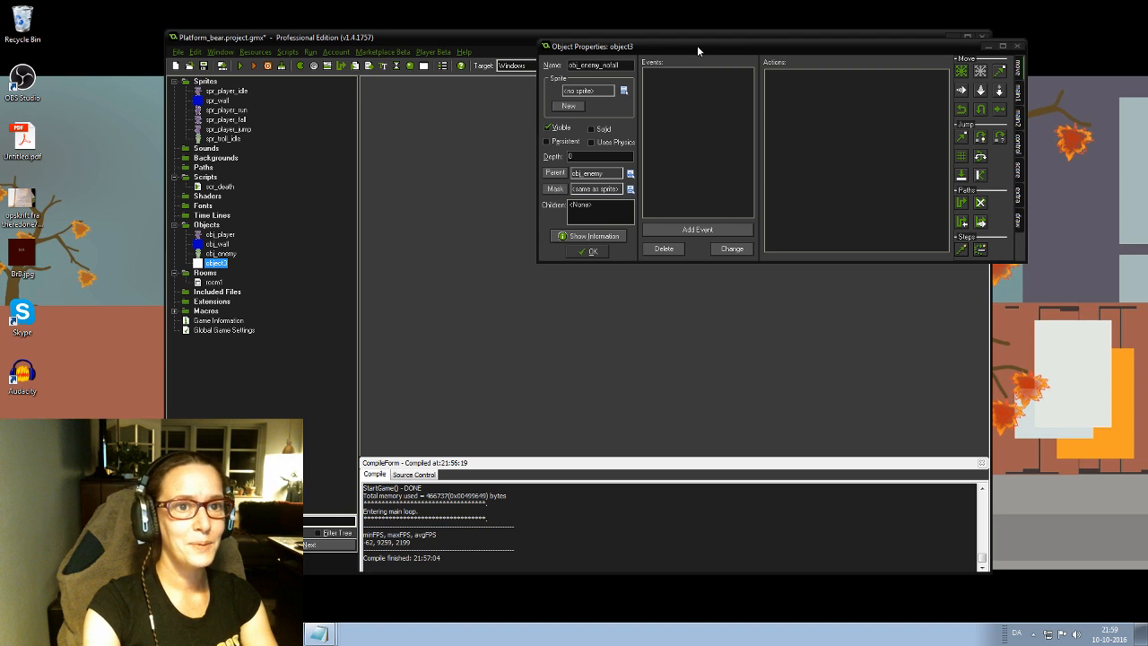
drag(697, 46, 608, 116)
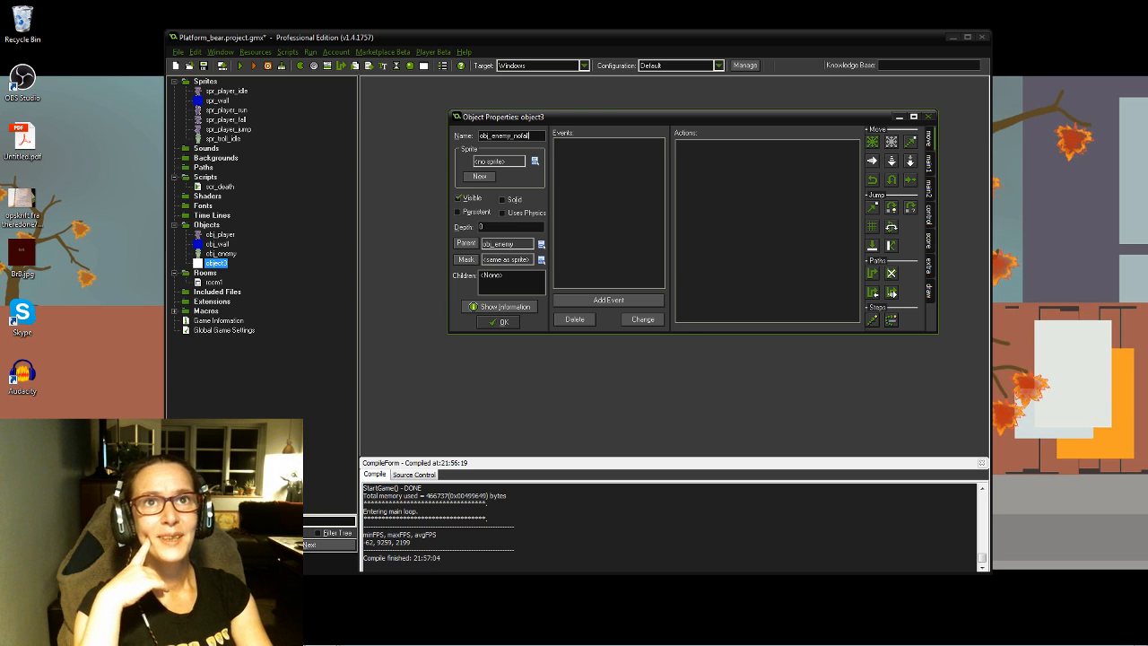
text(l)
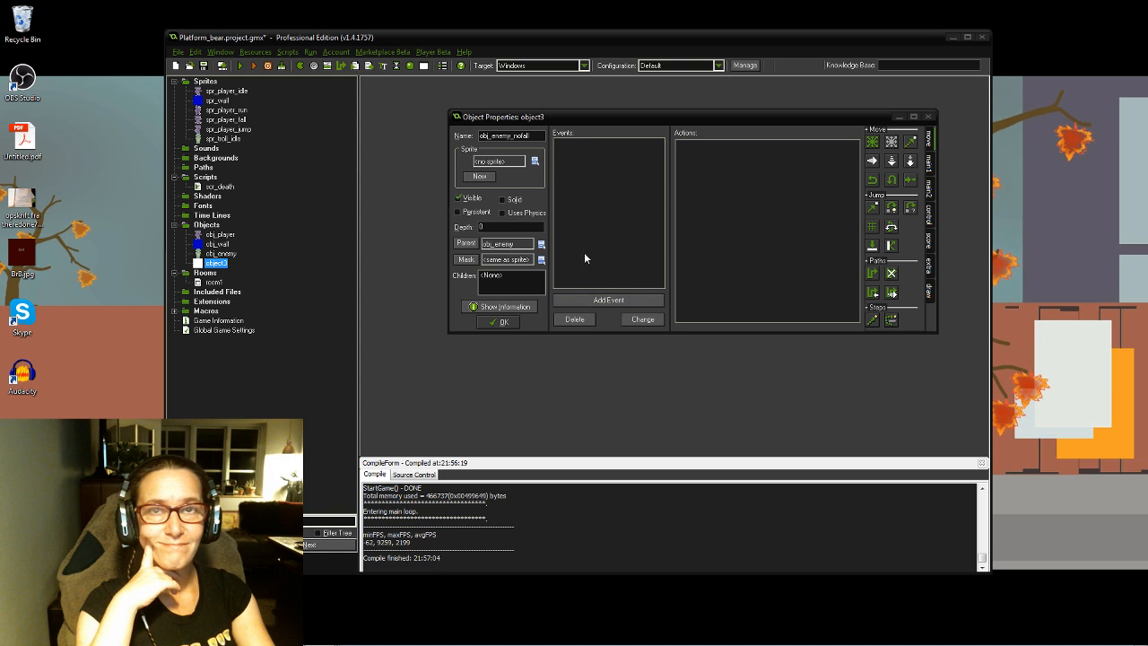
Step: Add a Create event to obj_enemy_nofall with an action that calls the inherited event
click(631, 305)
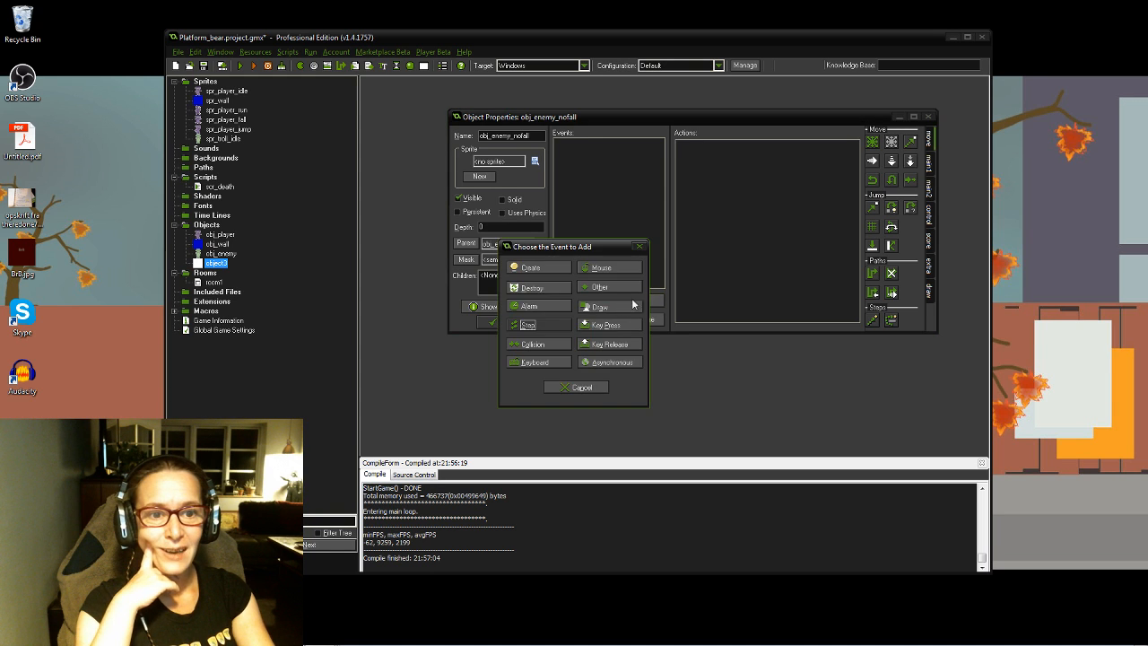
click(541, 268)
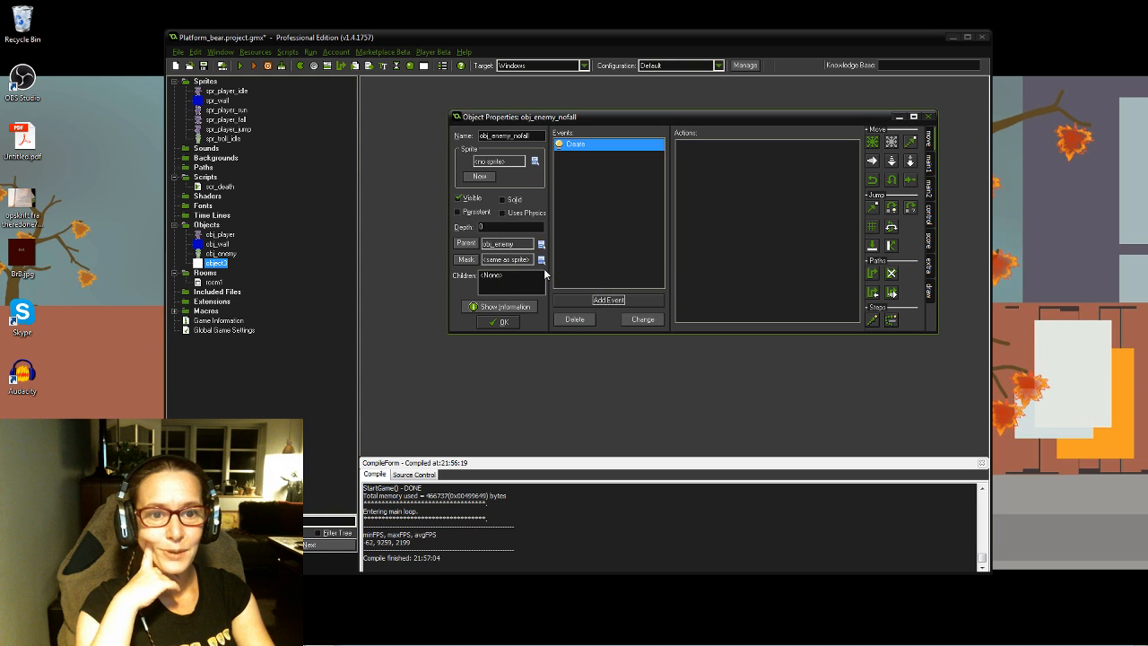
click(929, 217)
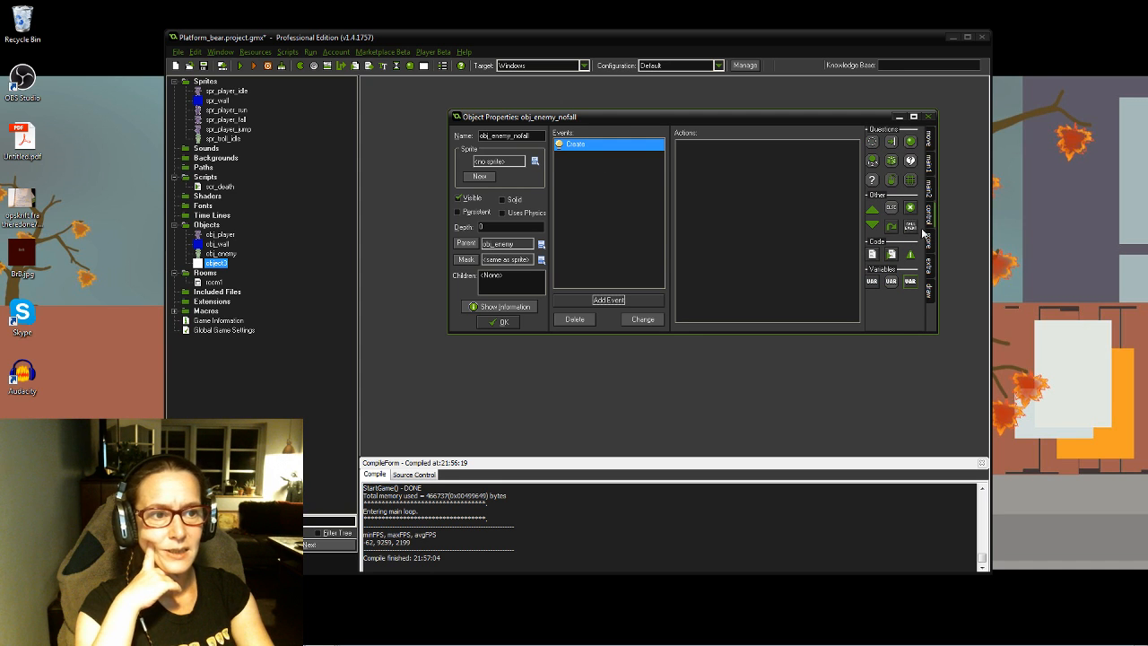
drag(911, 229, 701, 156)
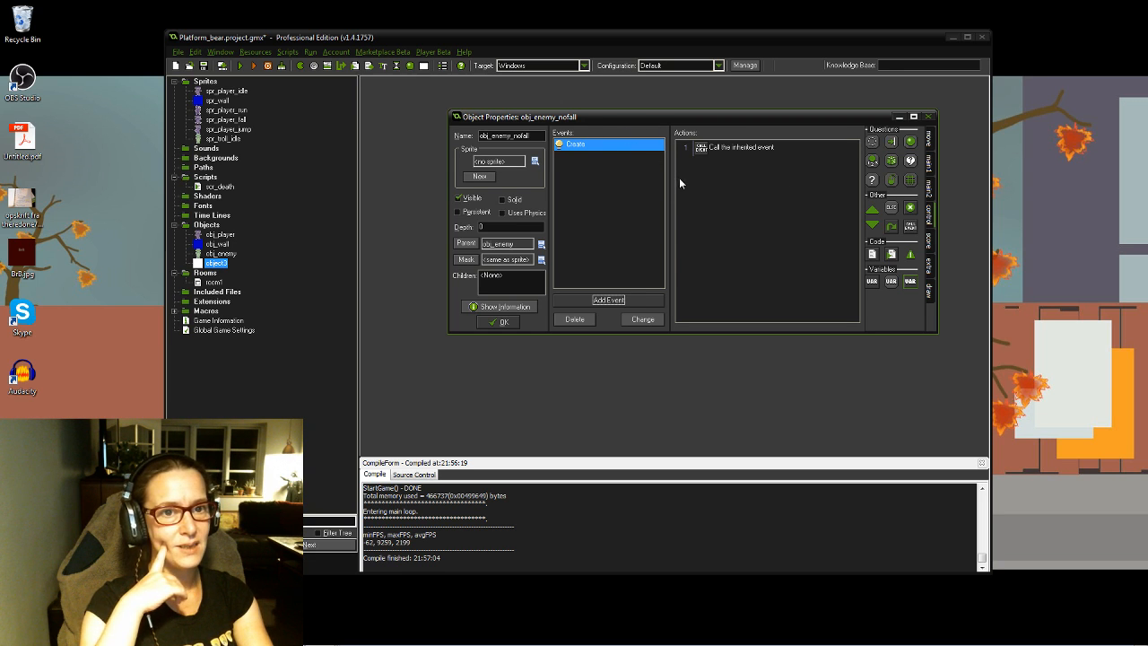
click(754, 180)
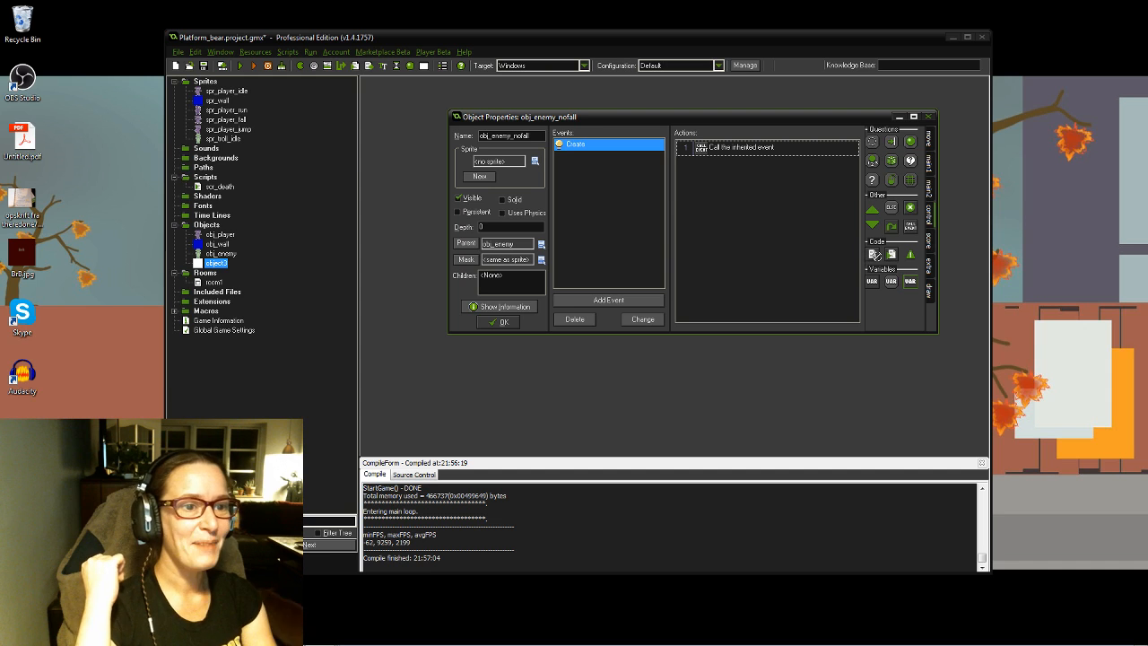
Step: Add a code action to the Create event containing fearofheights = 1; and save the code and the object
drag(821, 254, 709, 227)
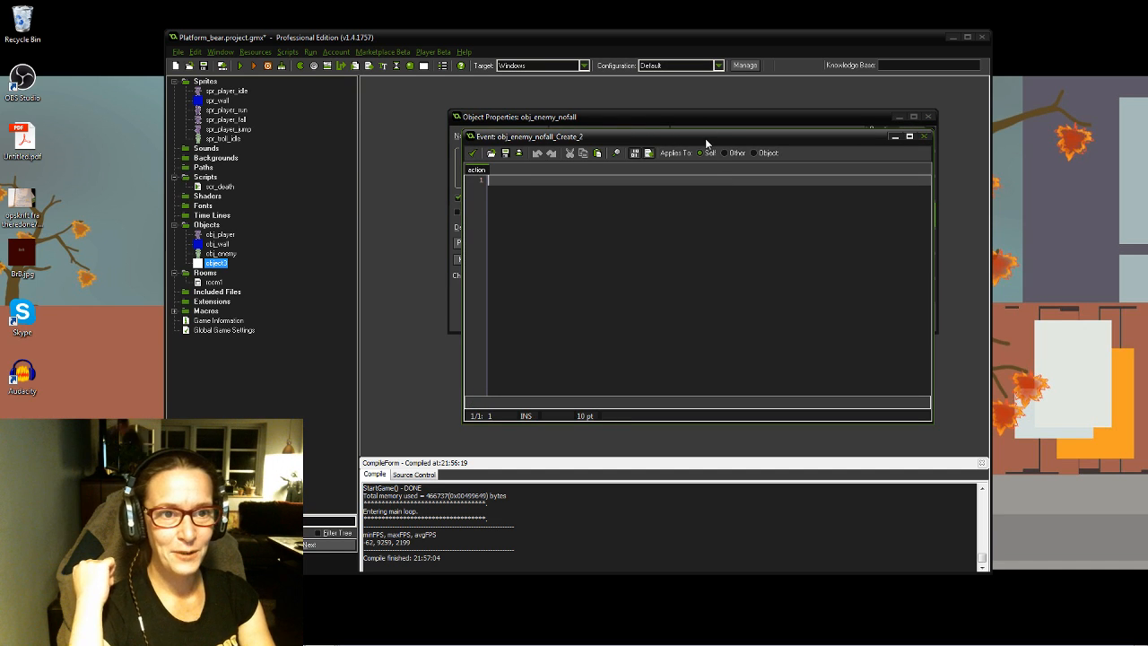
drag(706, 143, 829, 307)
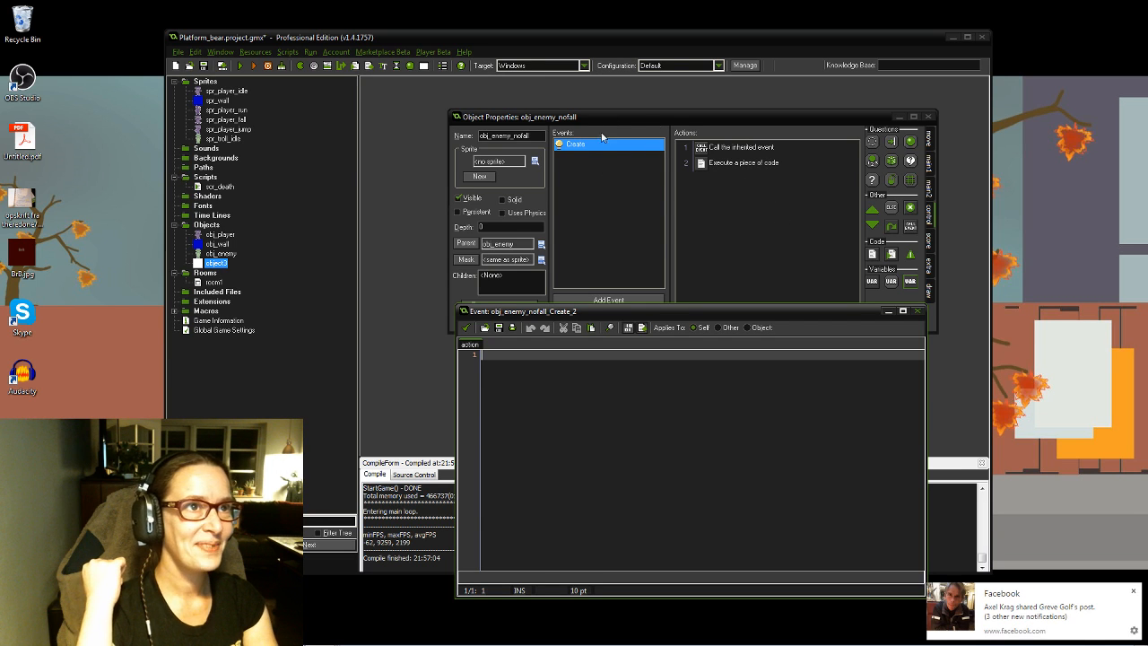
drag(663, 319, 634, 222)
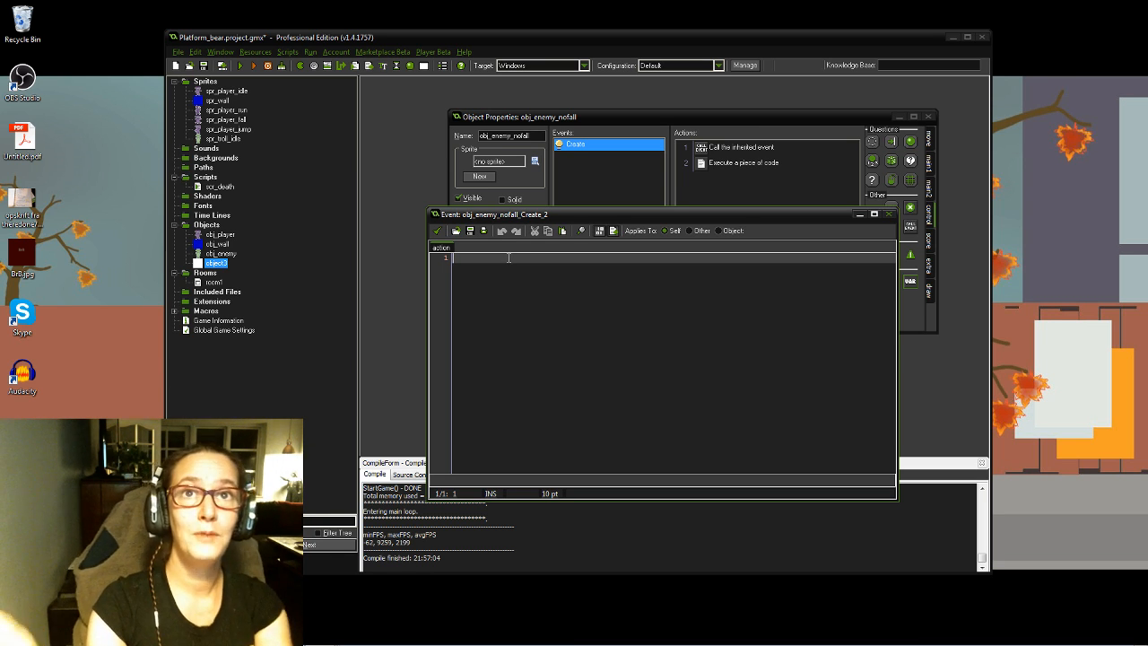
text(fe)
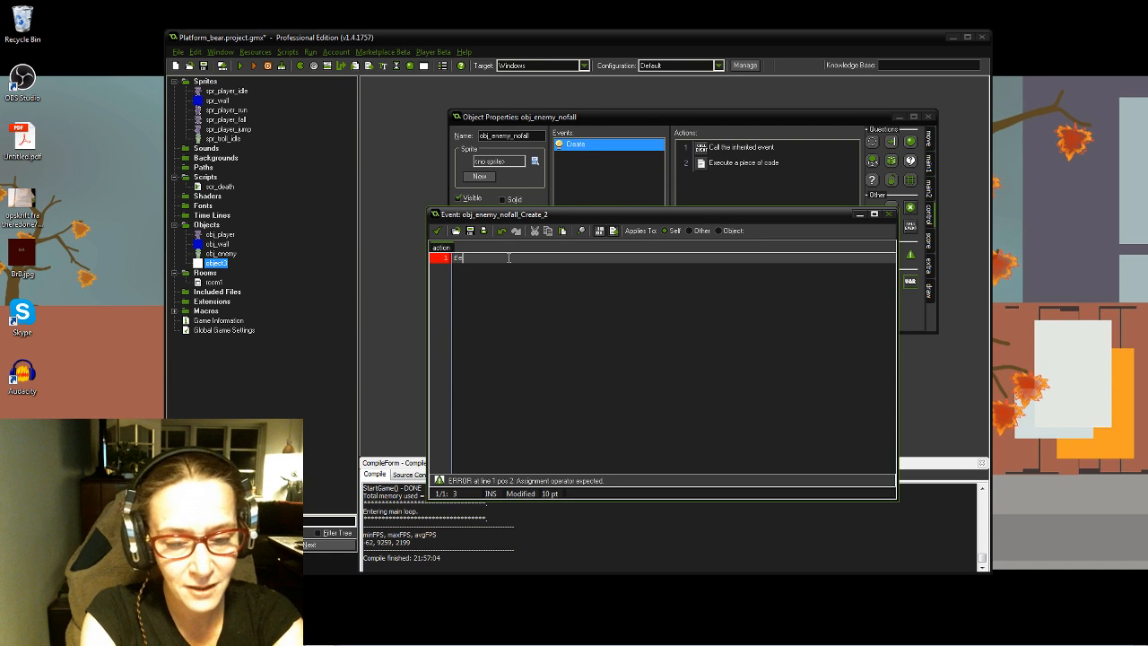
text(arofhe)
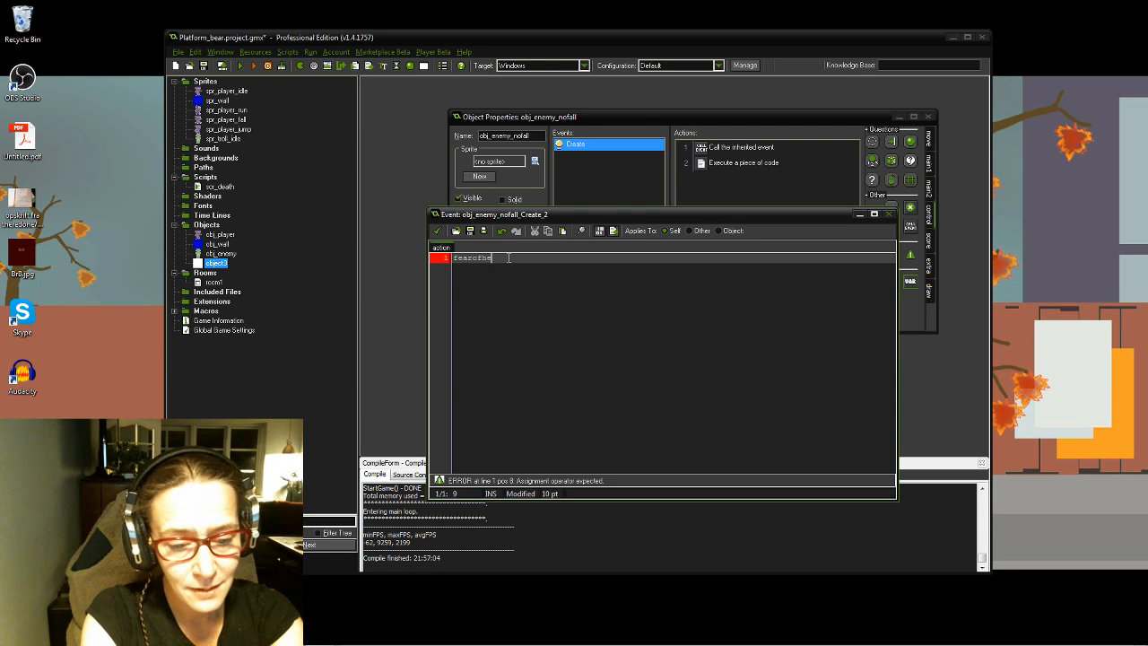
text(ights )
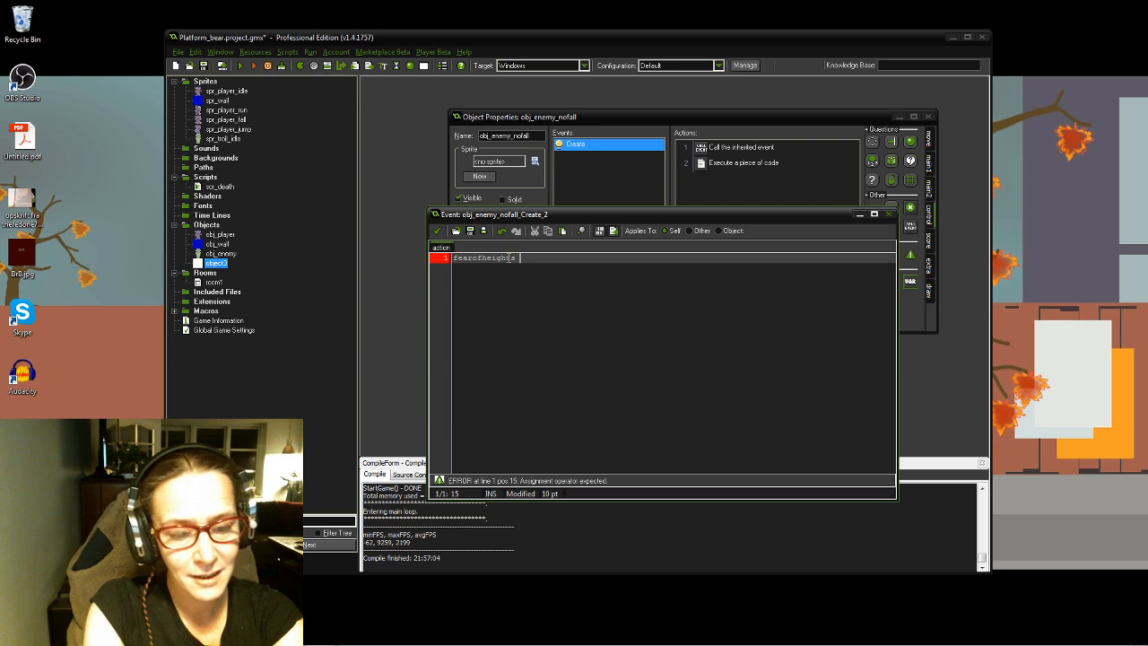
text(= 1;)
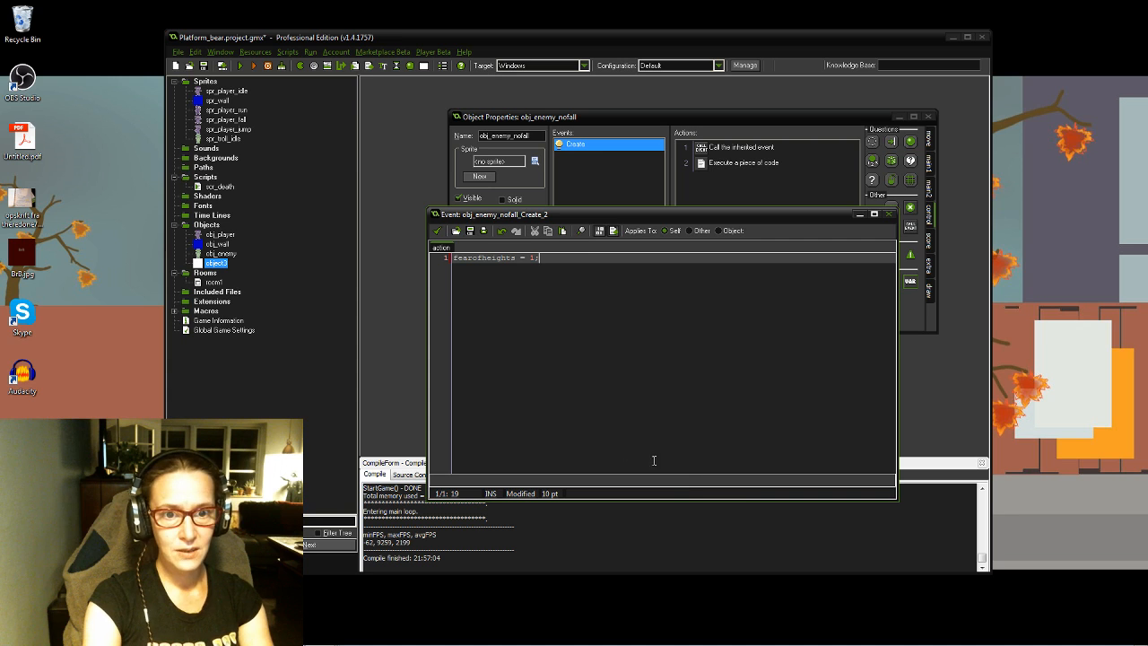
click(438, 232)
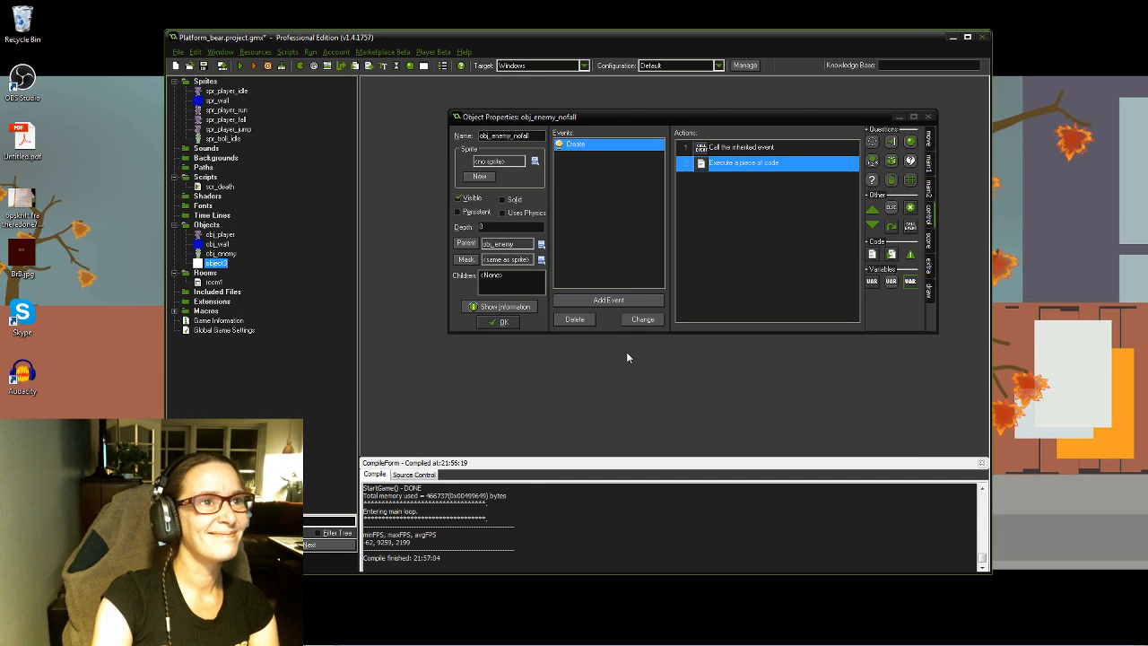
click(506, 324)
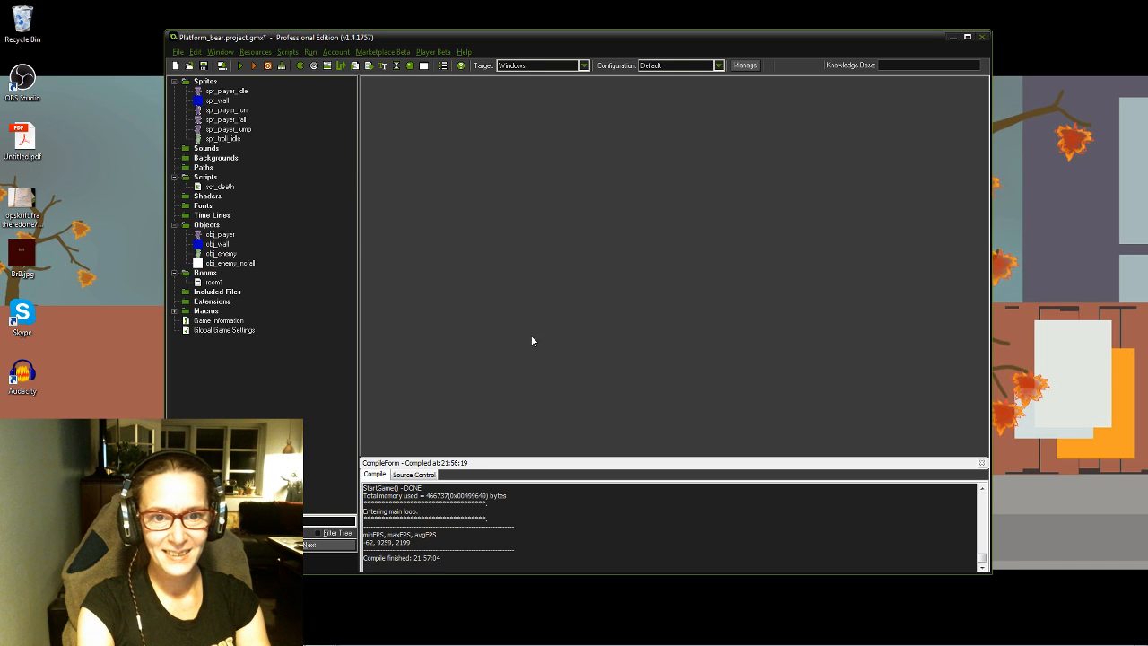
Step: Open room1 and move the troll on the ledge one grid cell towards the ledge's open end, to X 224, Y 992
double_click(213, 283)
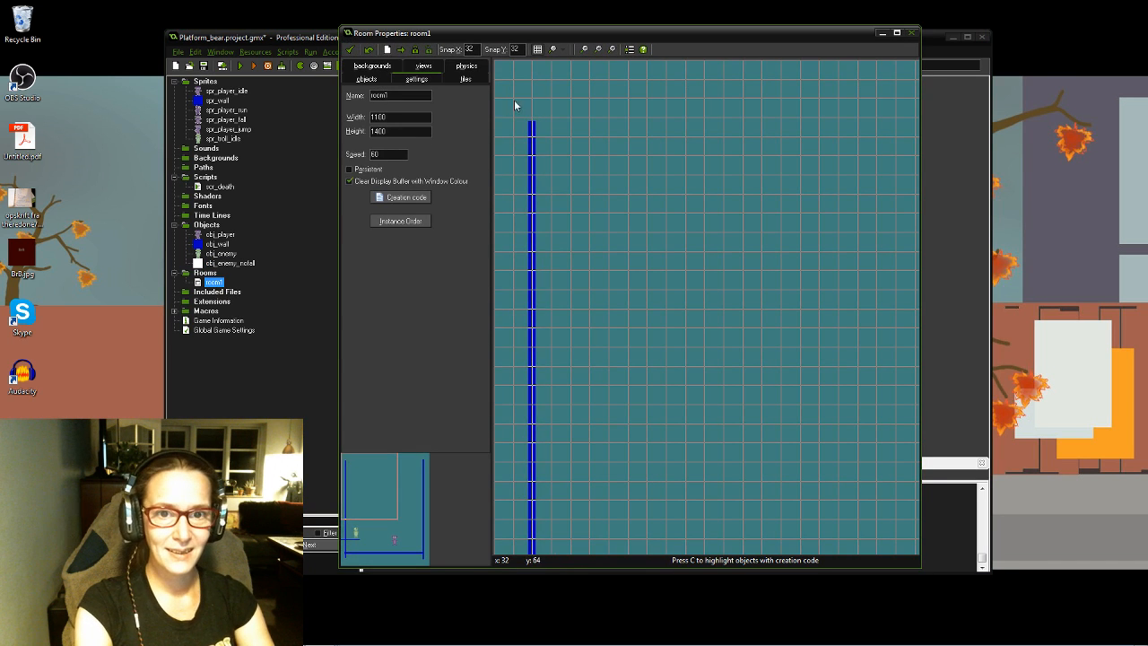
scroll(498, 71, down, 3)
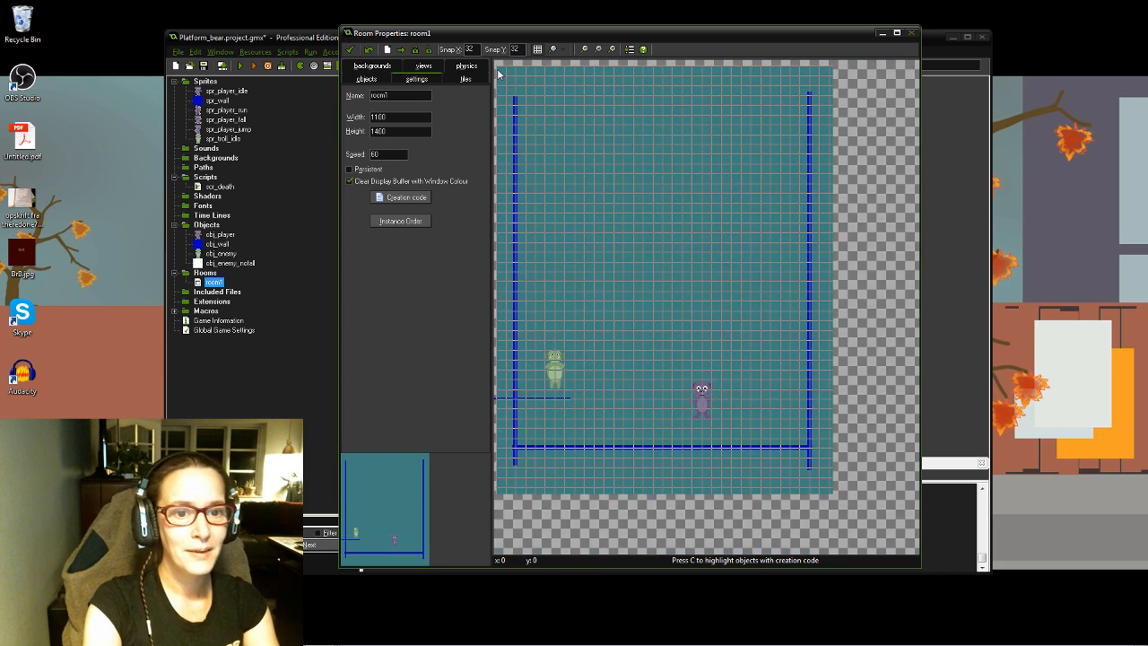
mouse_move(579, 381)
mouse_down()
mouse_move(592, 429)
mouse_move(607, 428)
mouse_move(542, 377)
mouse_move(545, 387)
mouse_move(560, 374)
mouse_up()
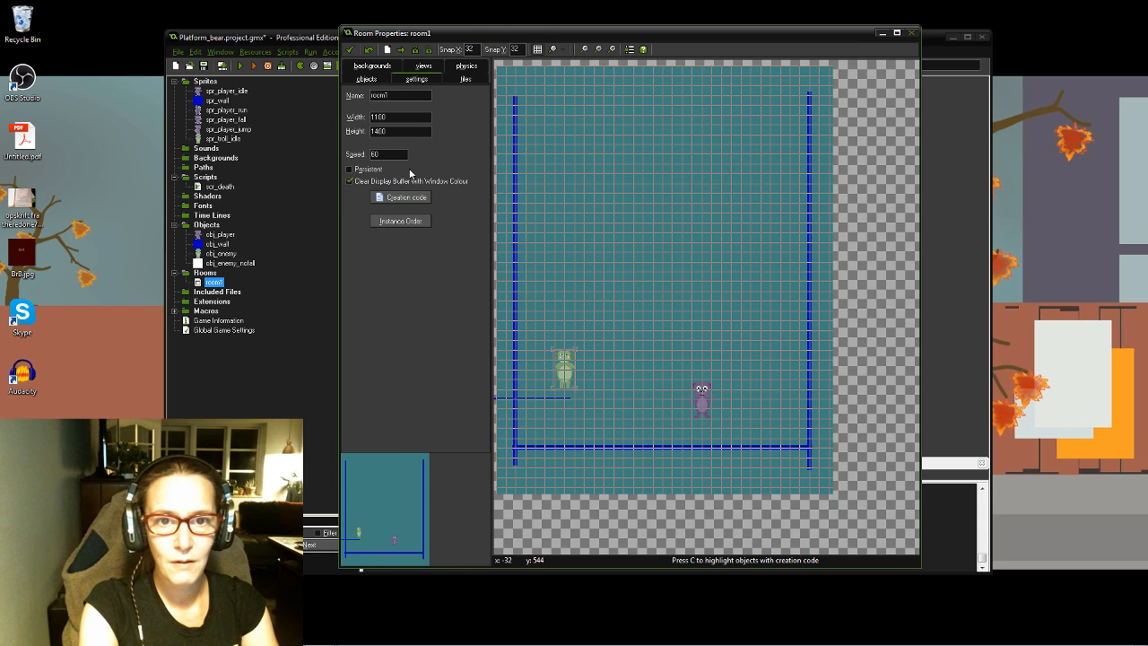
Step: Choose obj_enemy_nofall as the object to add to room1 and place an instance at X 96, Y 960
click(366, 80)
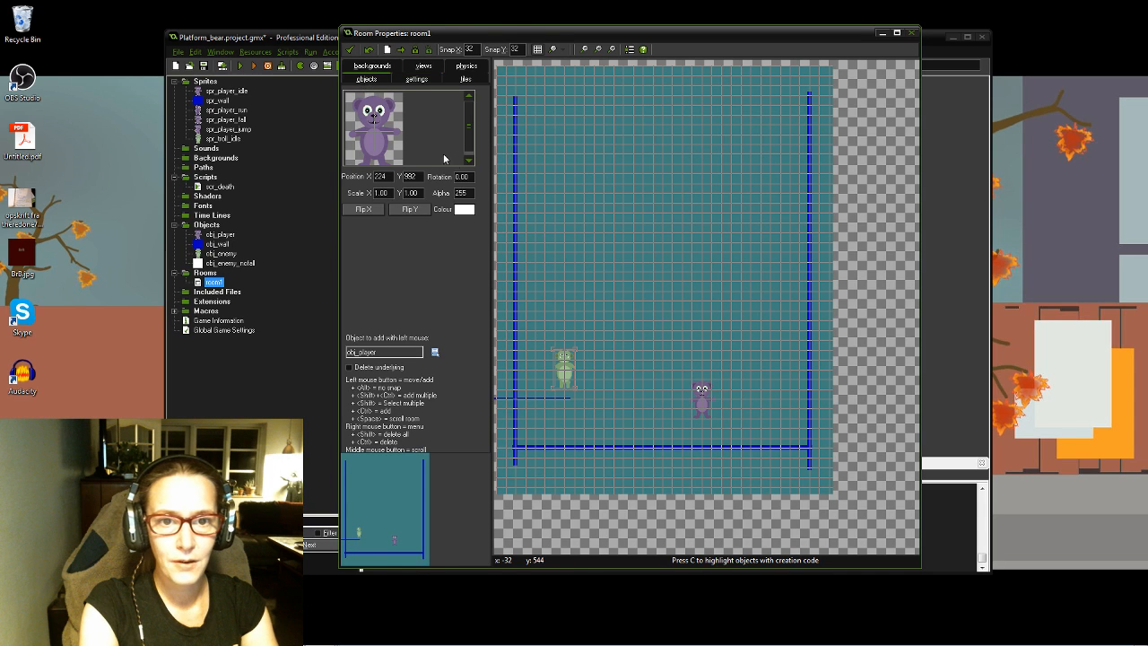
click(434, 352)
click(491, 397)
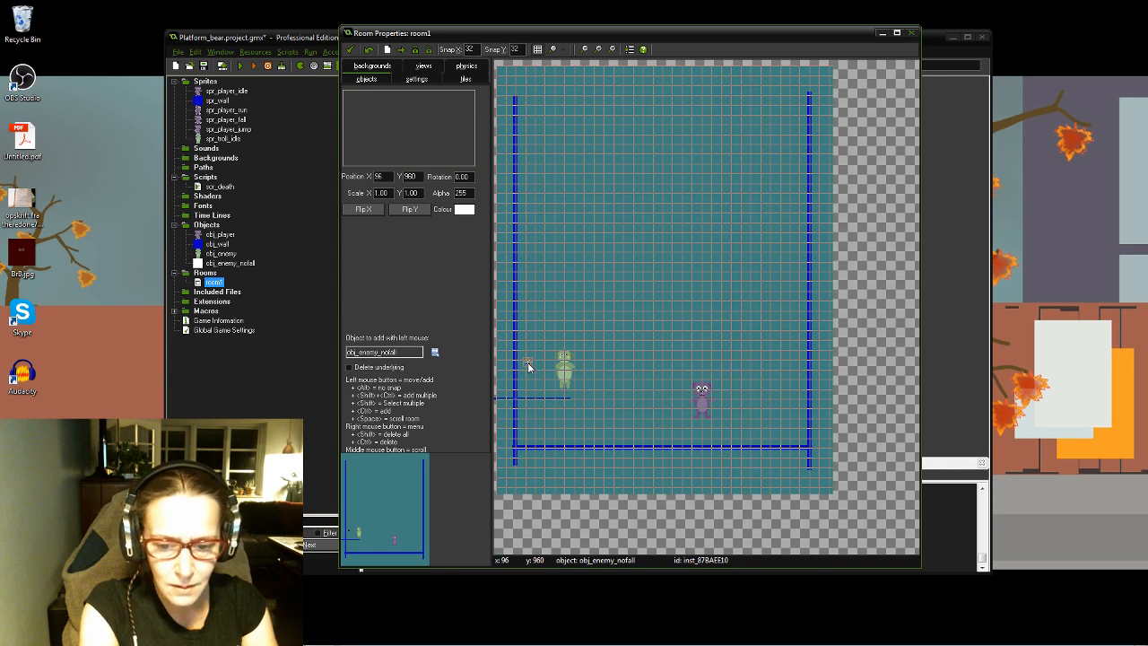
Step: Delete the spriteless obj_enemy_nofall instance beside the troll on the ledge
scroll(527, 366, up, 3)
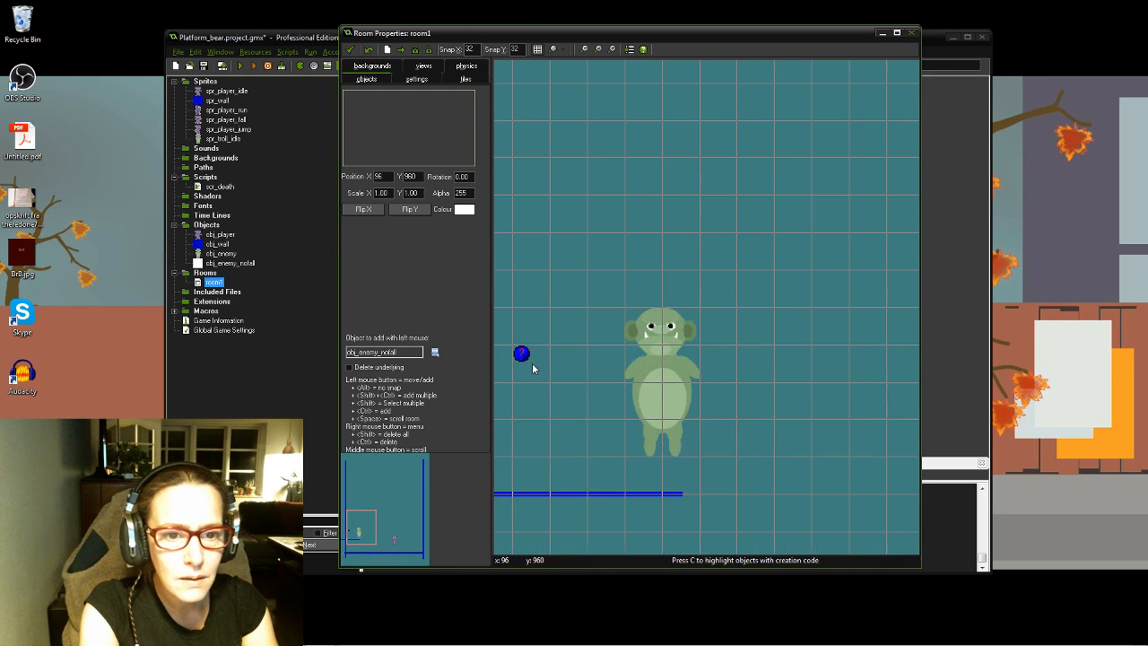
right_click(519, 349)
click(549, 358)
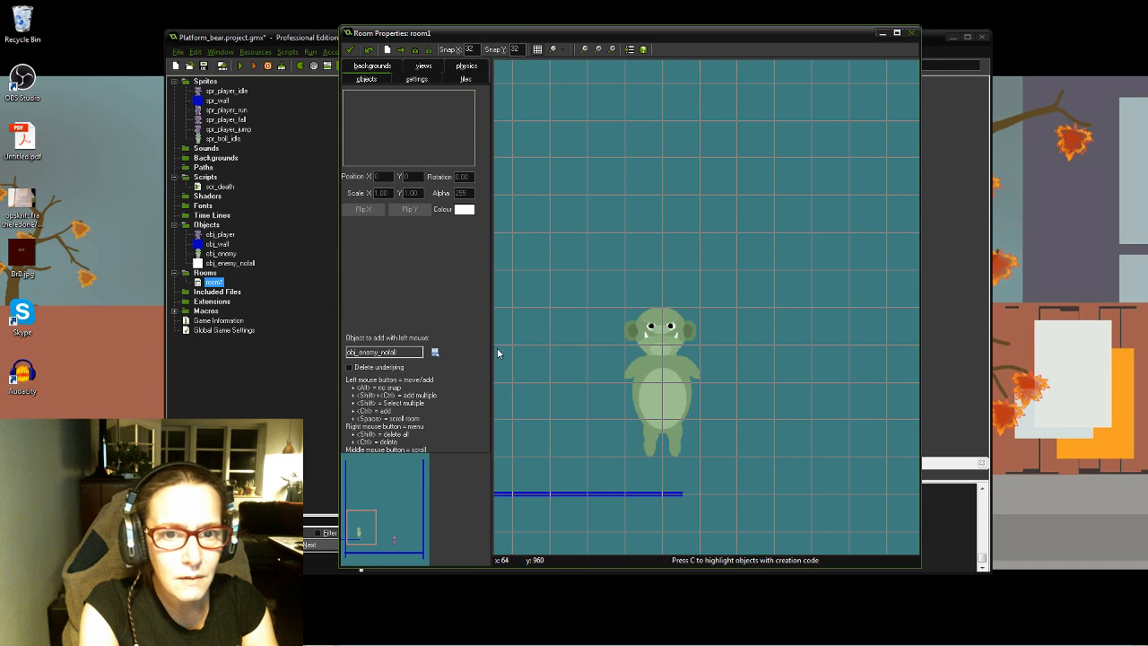
scroll(553, 350, down, 3)
scroll(552, 348, down, 1)
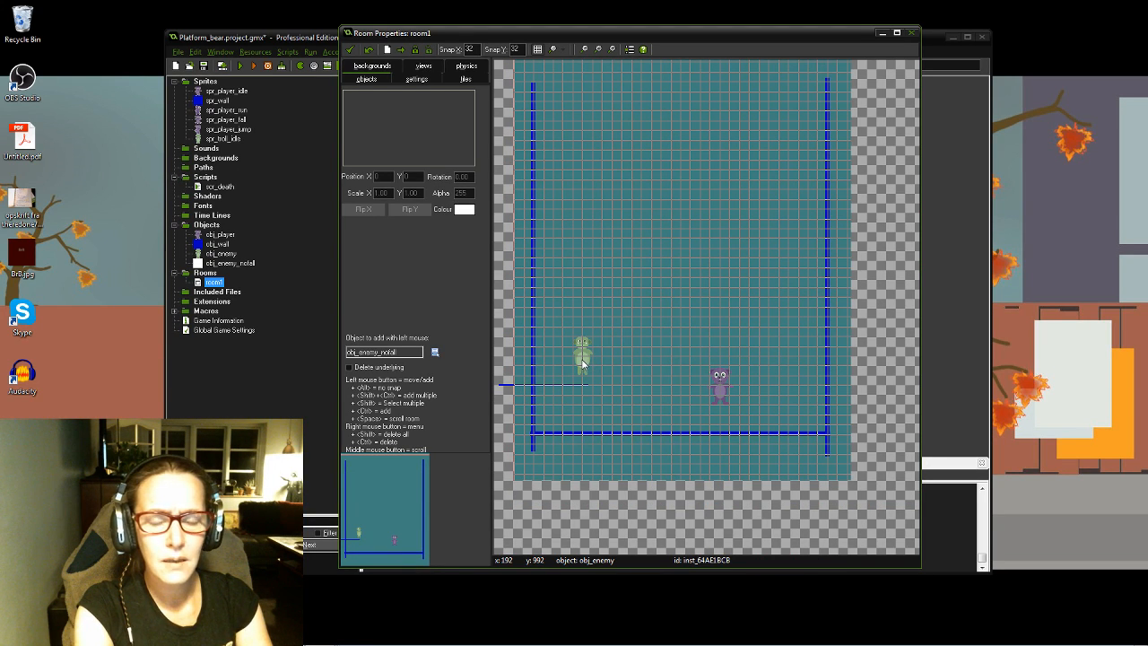
Step: Assign the sprite spr_troll_idle to obj_enemy_nofall and save the object
double_click(235, 266)
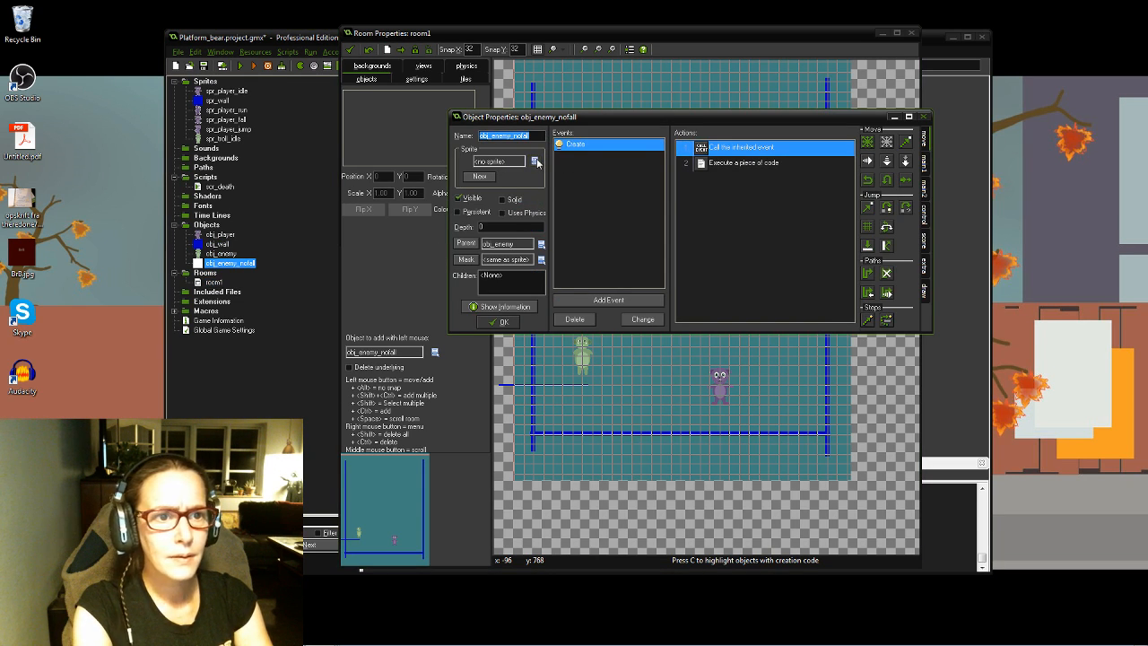
click(535, 160)
click(586, 246)
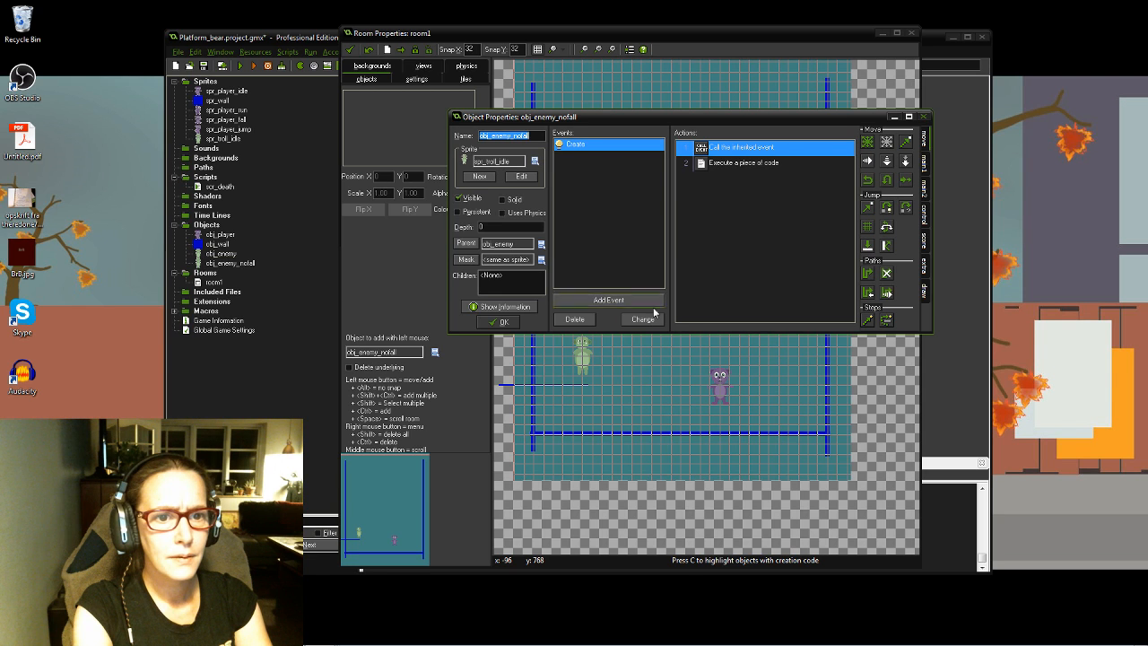
click(500, 324)
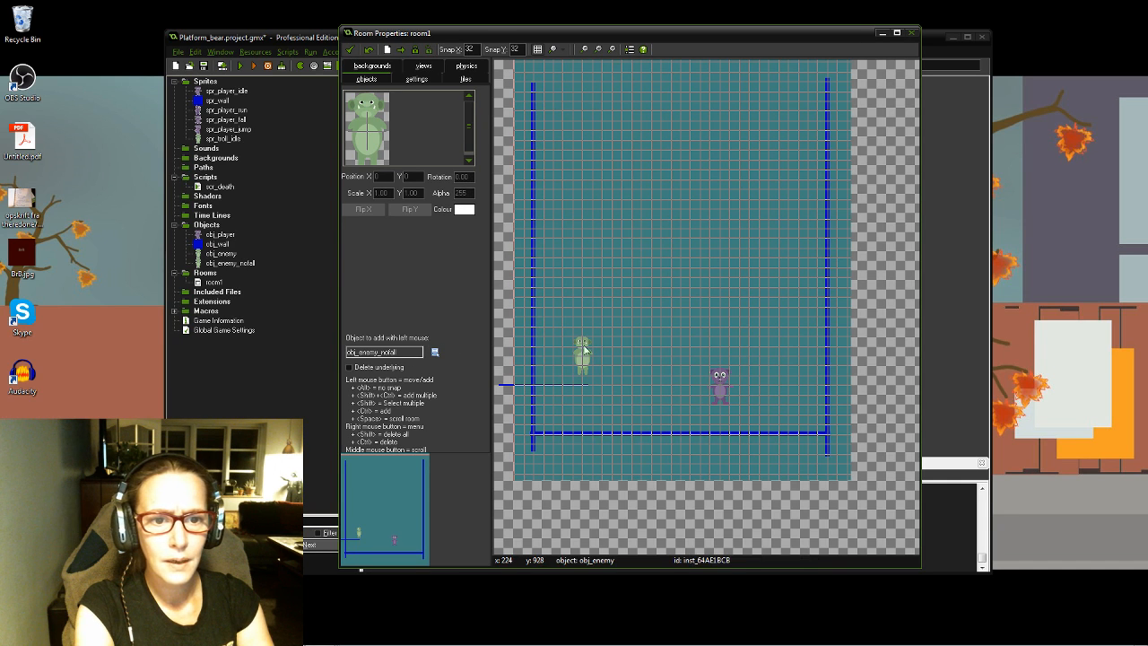
Step: Place an obj_enemy_nofall instance on the ledge at X 128, Y 992 between the wall and the other troll, and save the room
click(549, 352)
drag(549, 352, 553, 350)
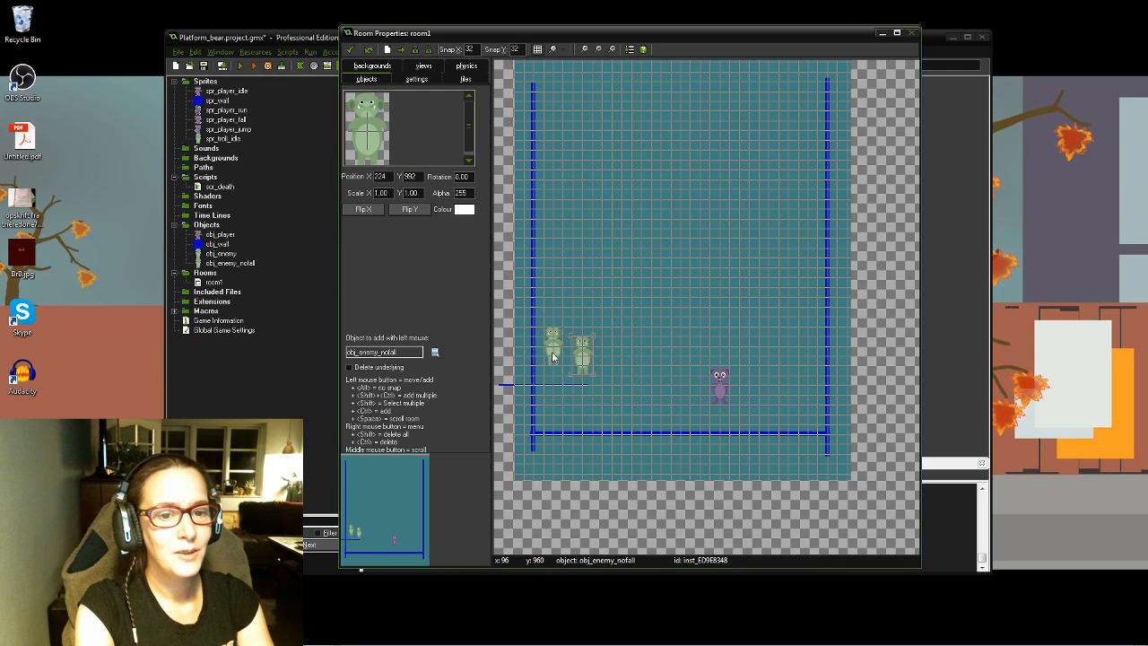
drag(552, 352, 552, 363)
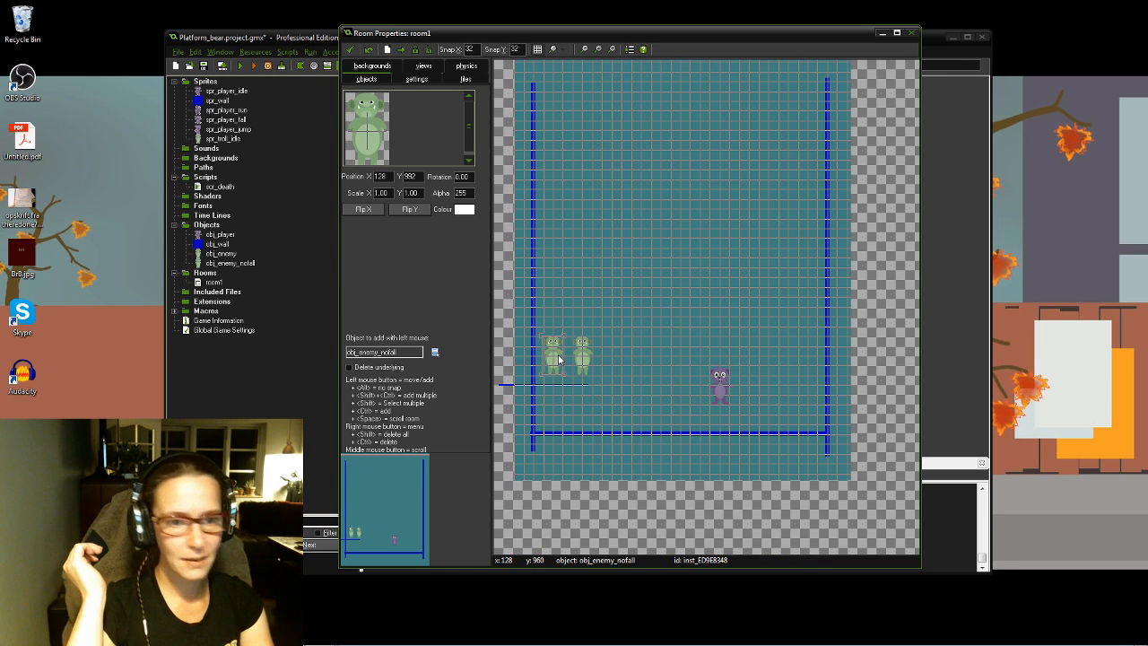
click(350, 50)
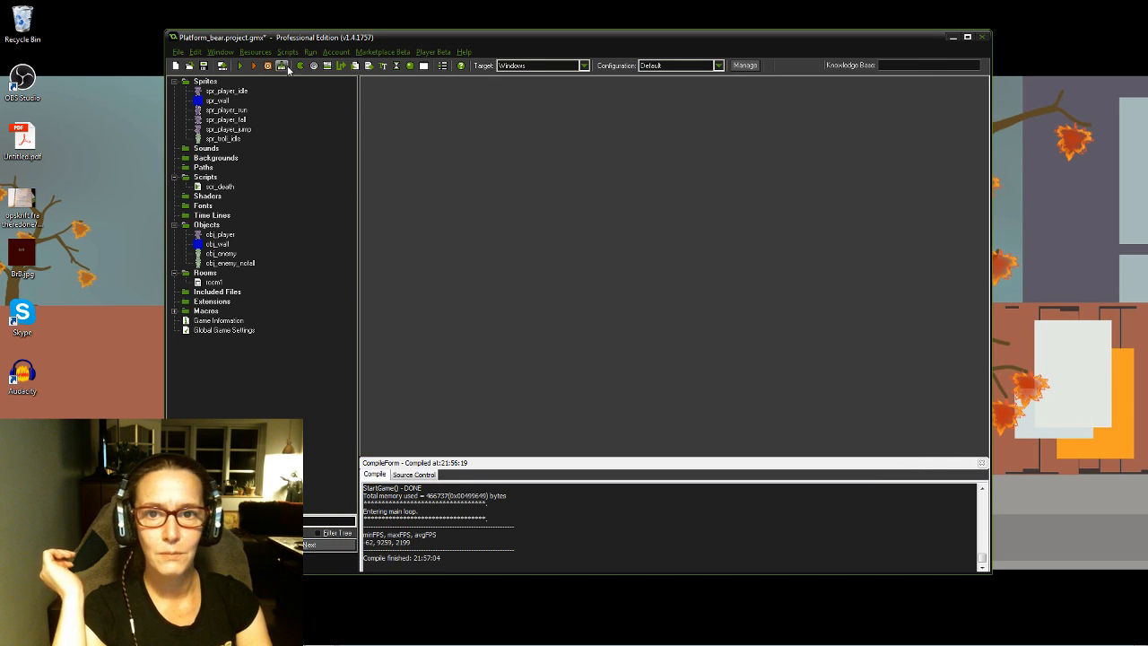
Step: Run the game, move the bear back and forth and jump around the trolls to test both enemies, and close the game
click(240, 67)
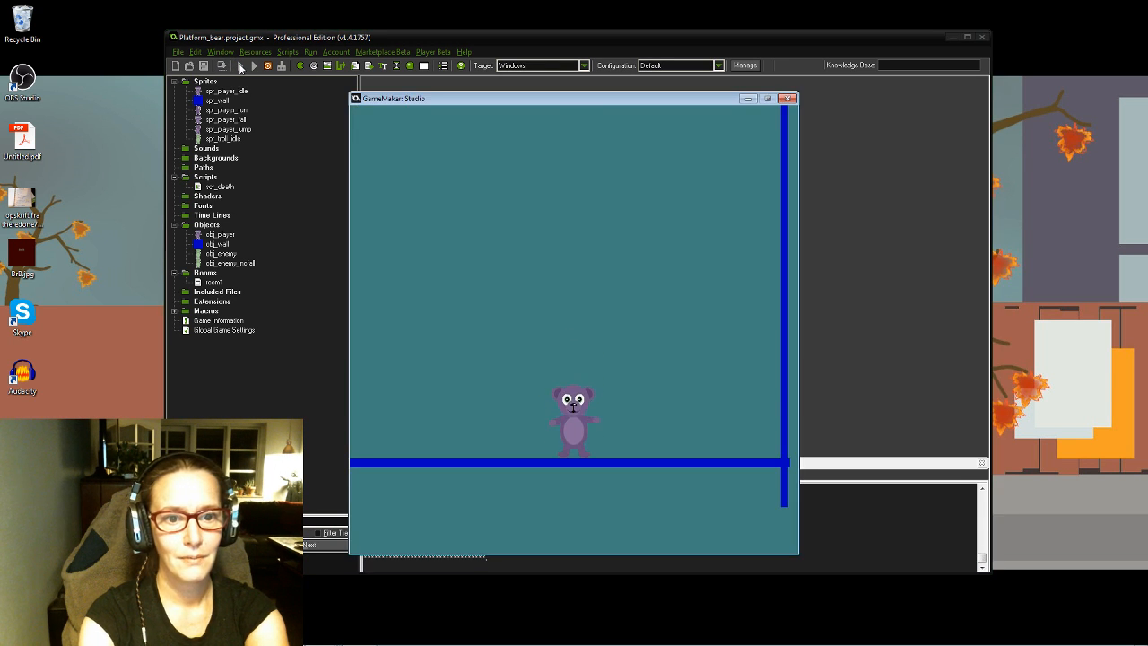
key(Right)
key(Left)
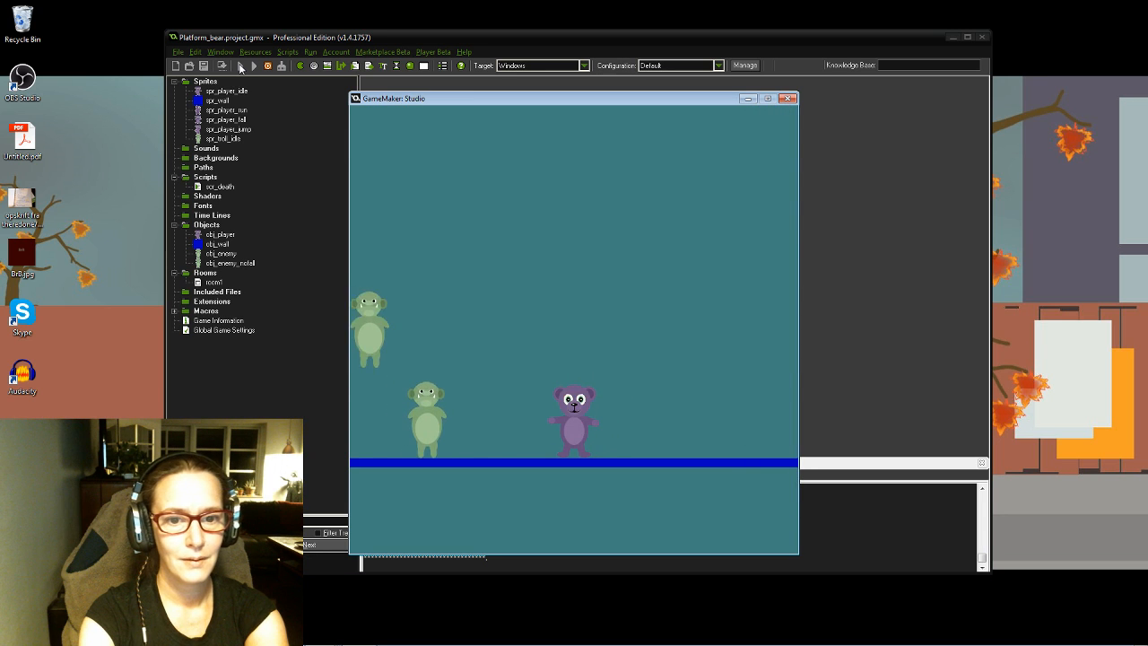
key(Right)
key(Left)
key(space)
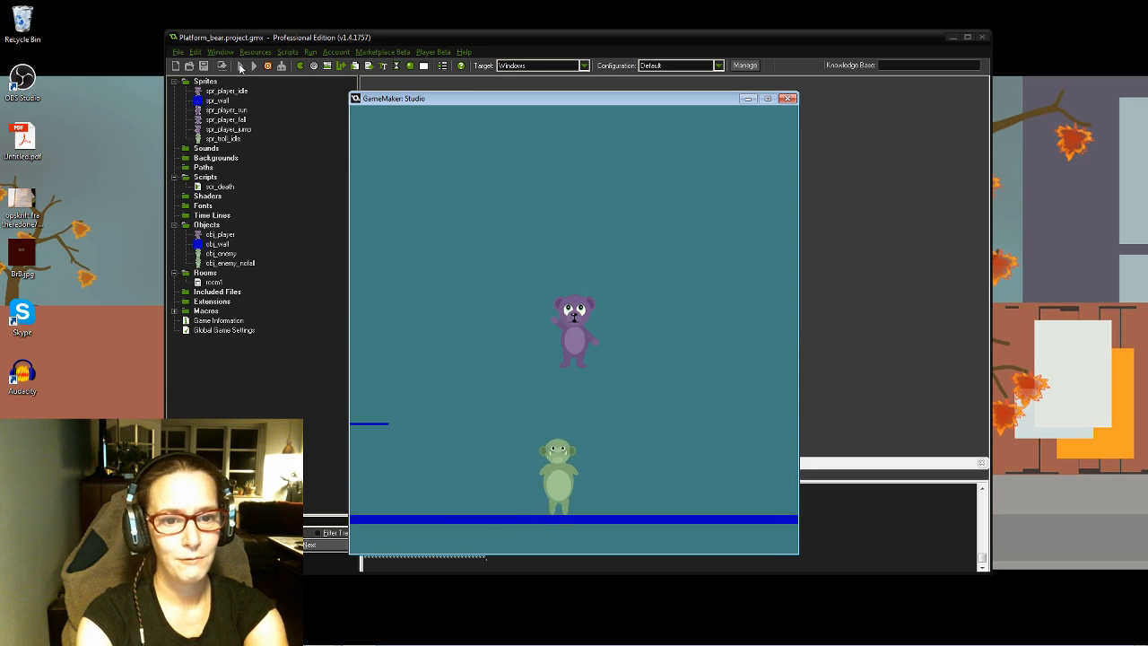
key(space)
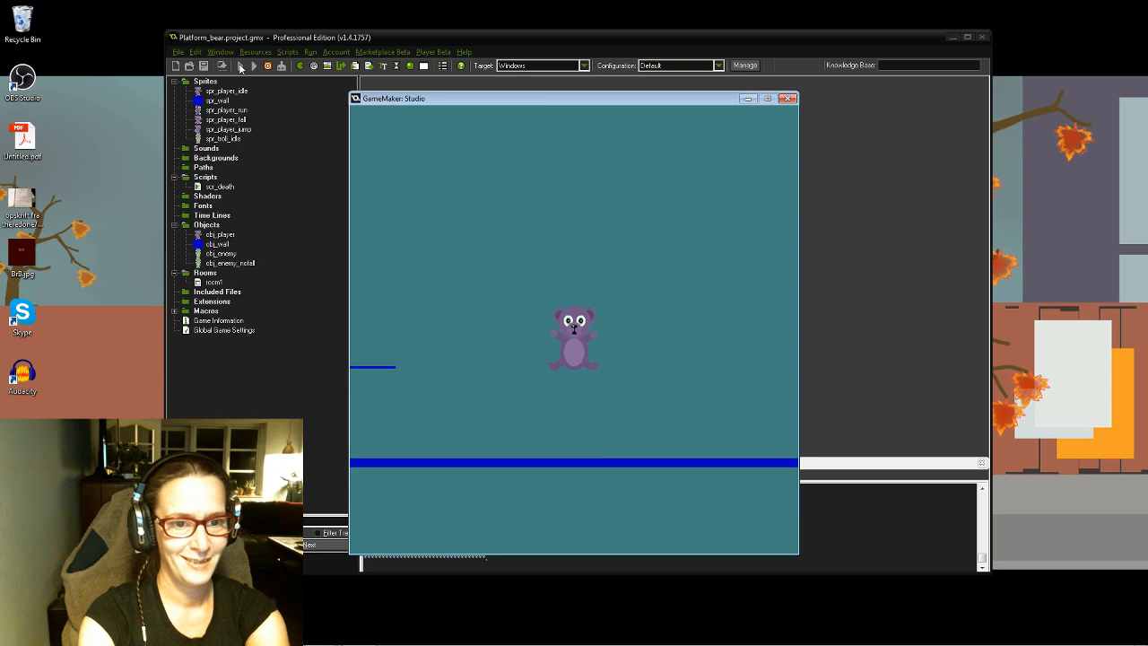
key(Left)
key(Right)
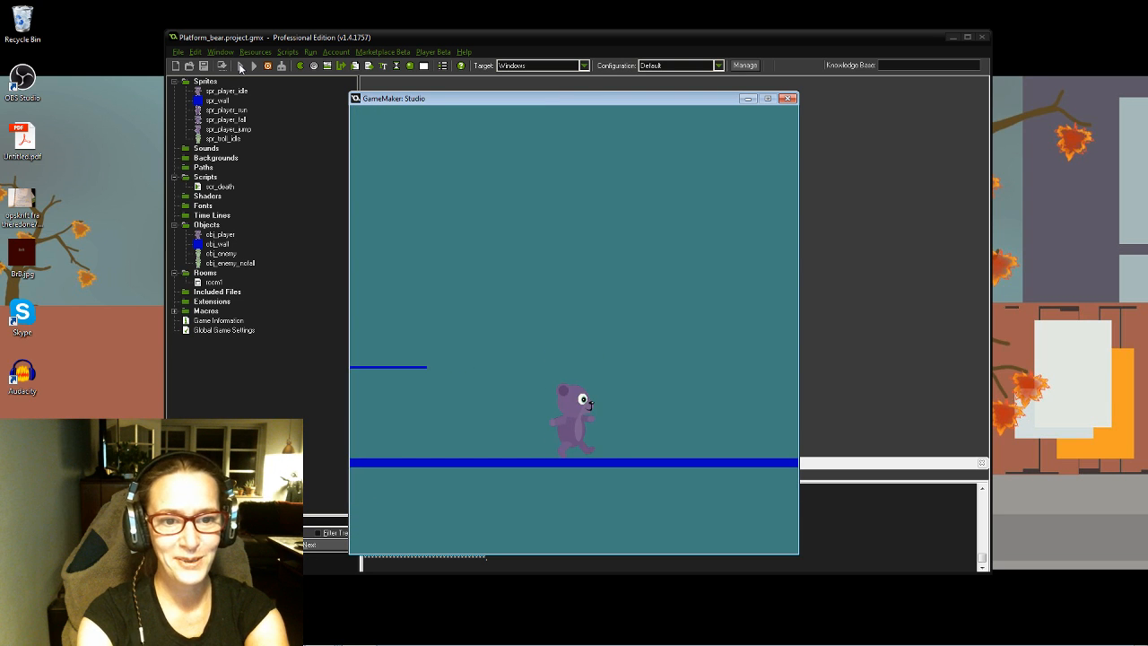
key(Left)
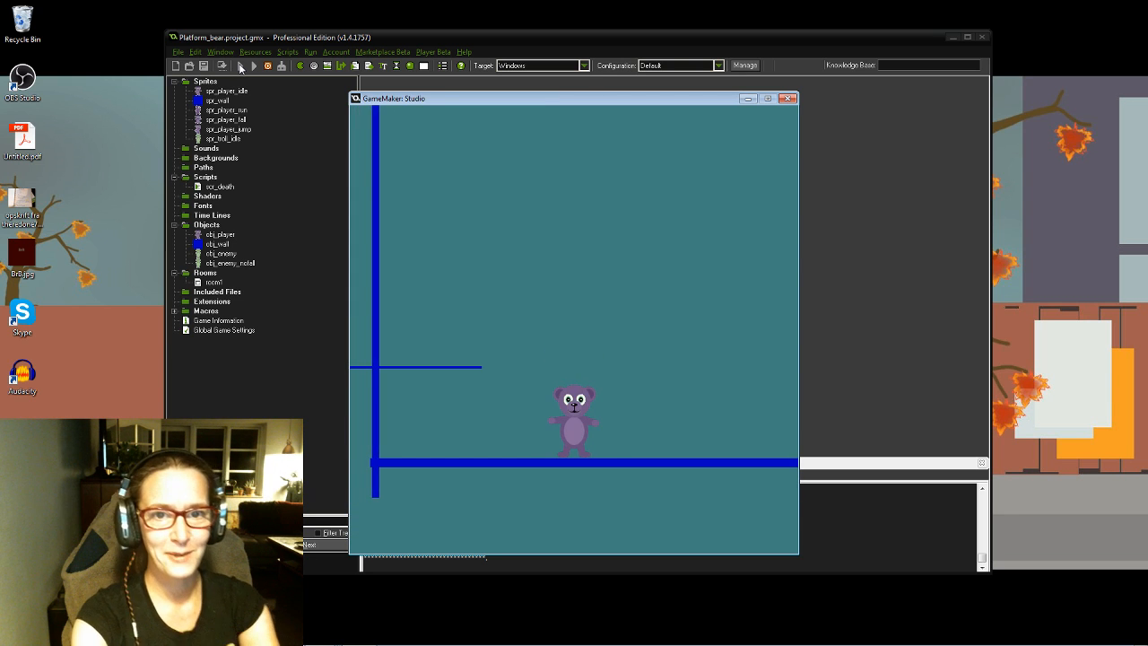
click(787, 98)
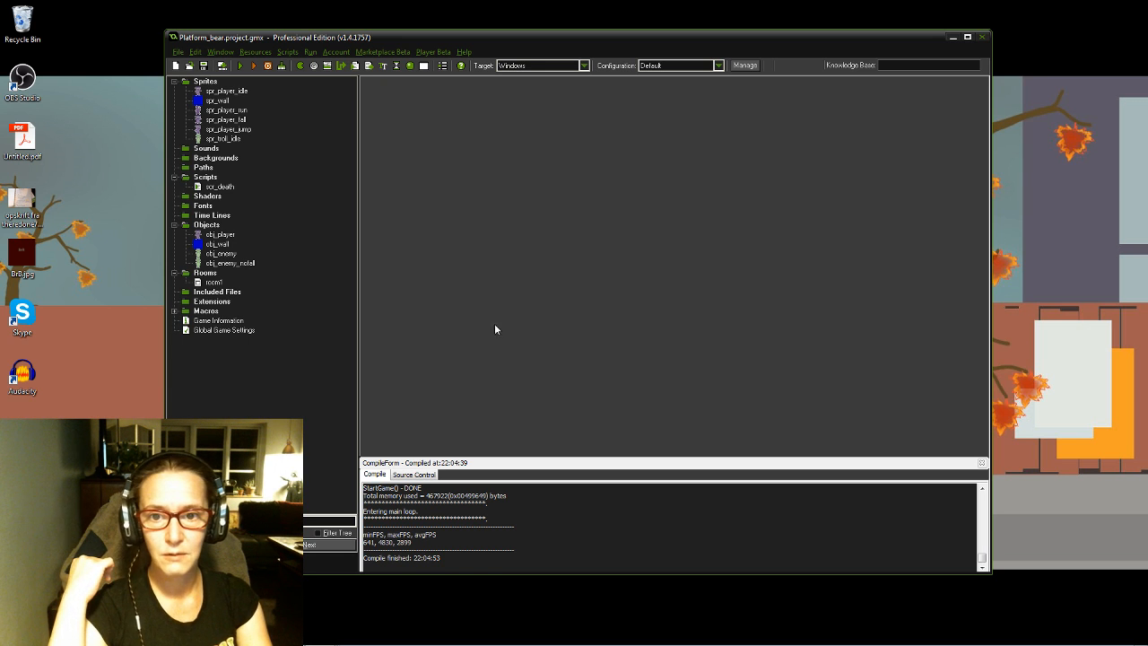
Step: Review the Create event of obj_enemy_nofall, checking the inherited-event call and the fearofheights code, and close the object
double_click(229, 263)
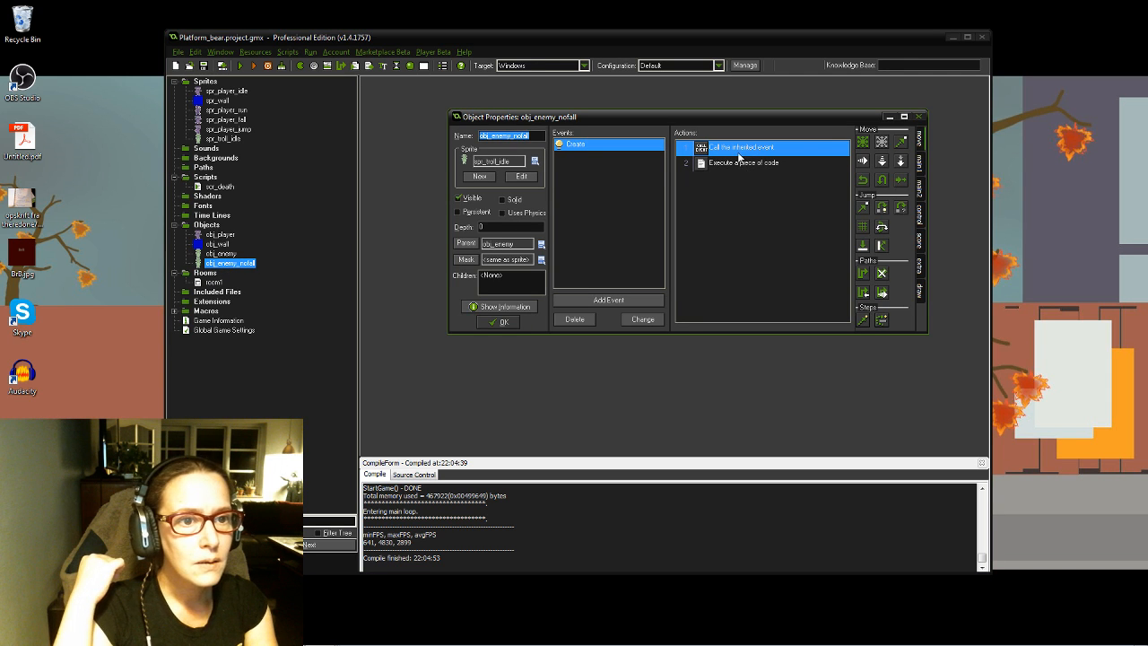
click(737, 149)
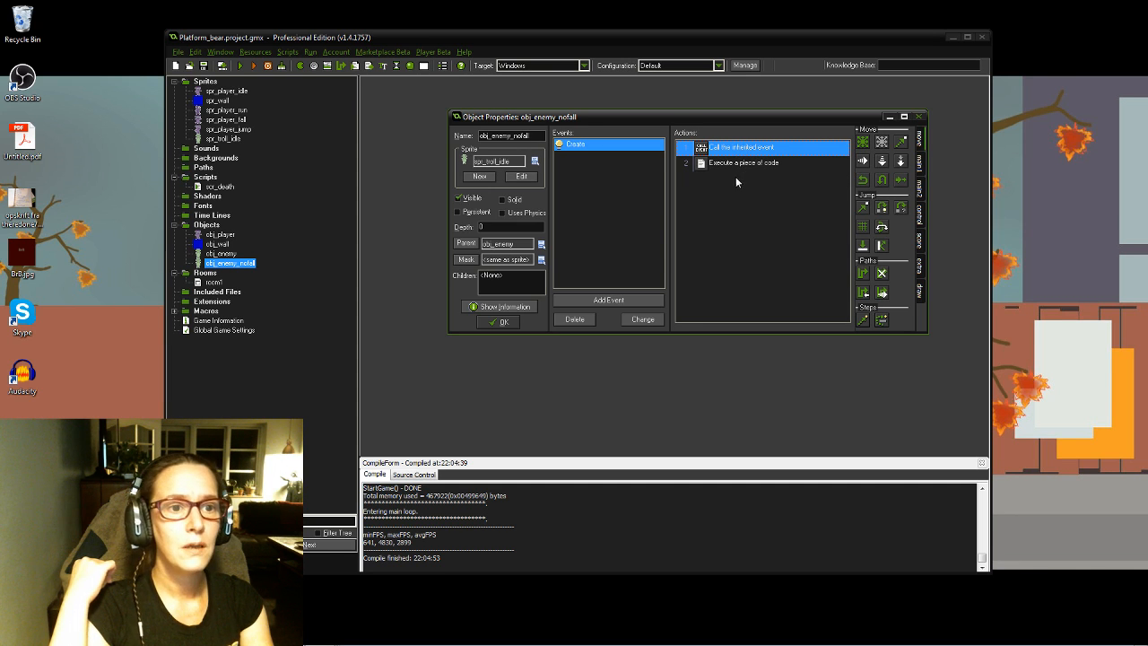
double_click(719, 165)
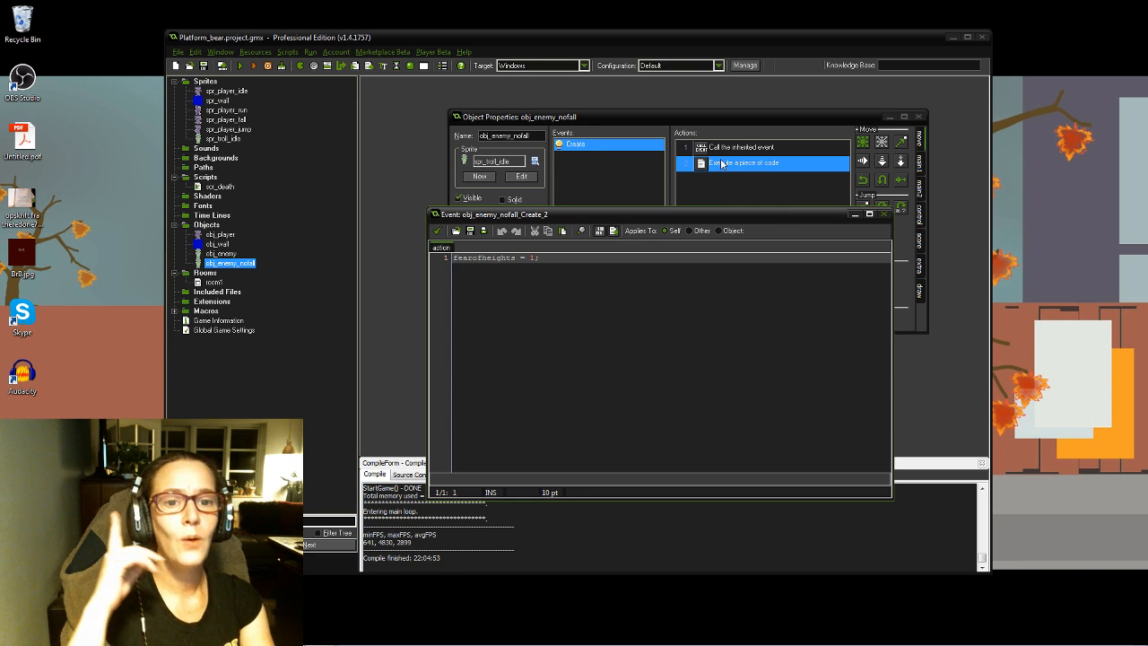
click(439, 231)
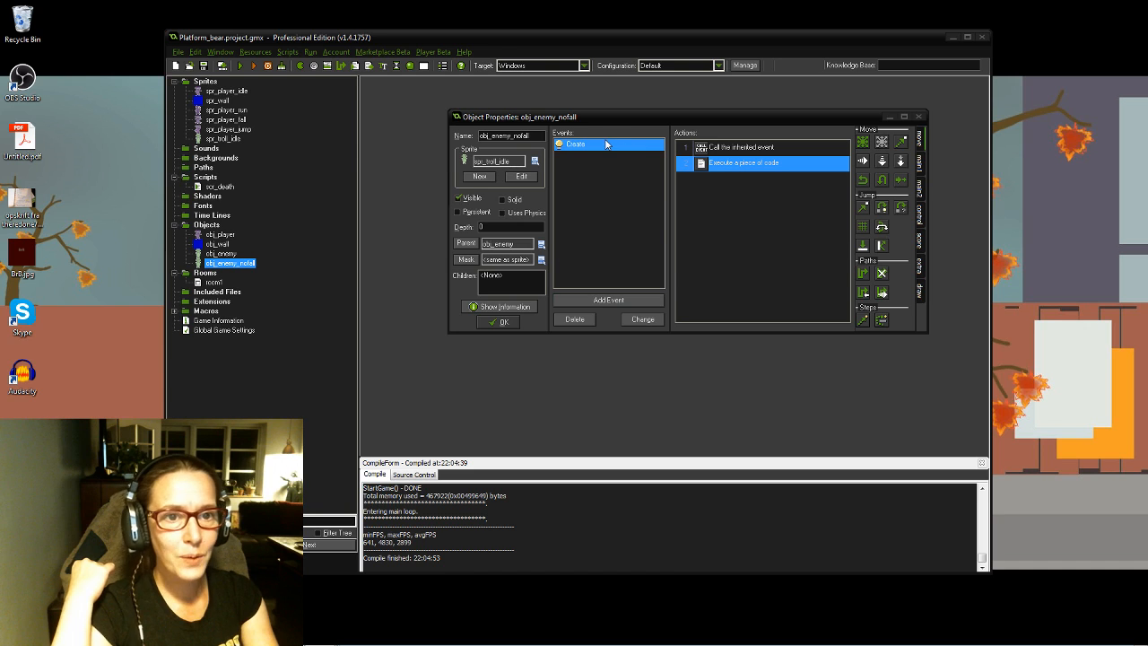
double_click(734, 163)
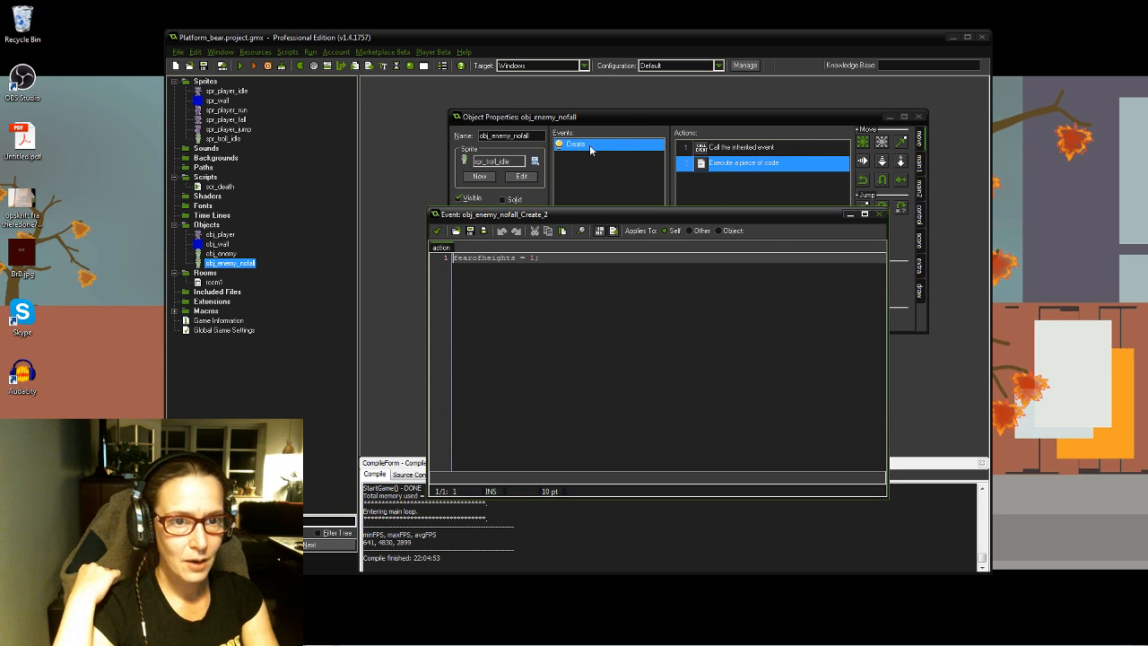
click(878, 213)
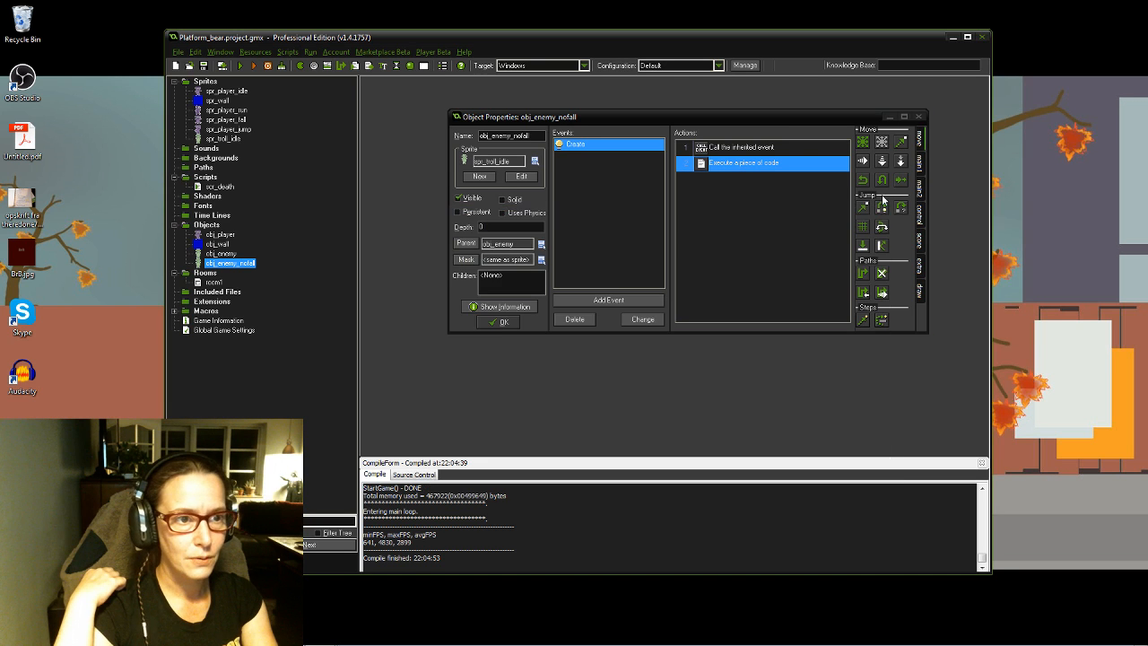
click(506, 323)
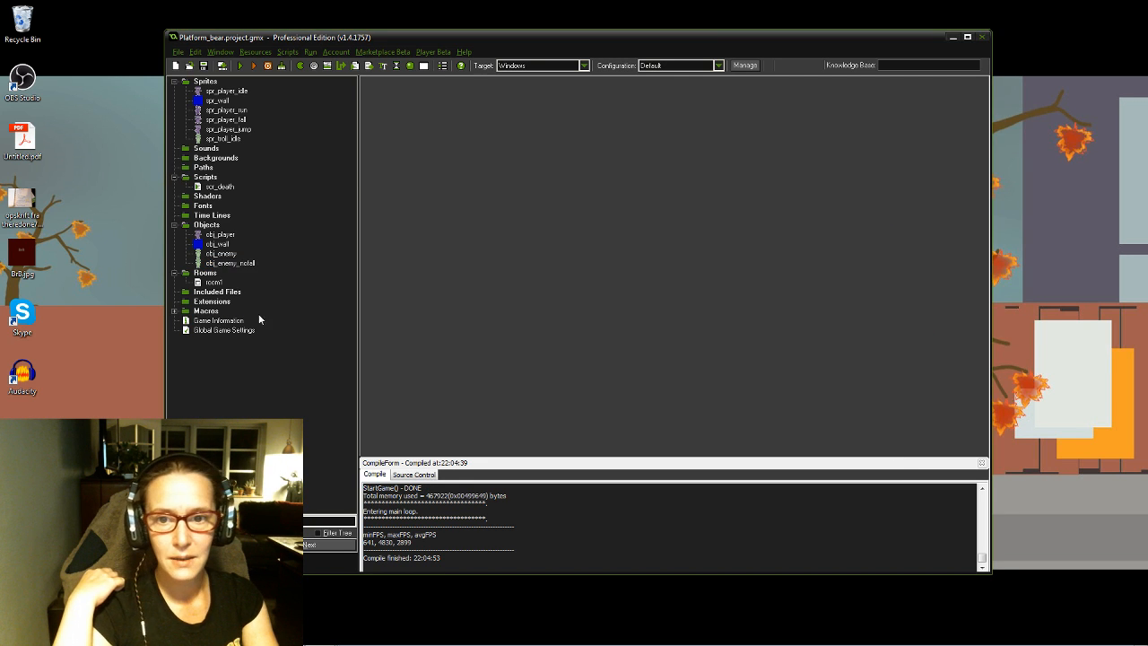
Step: Open the Step event code of obj_enemy and go to the vertical collision block
click(222, 254)
double_click(221, 254)
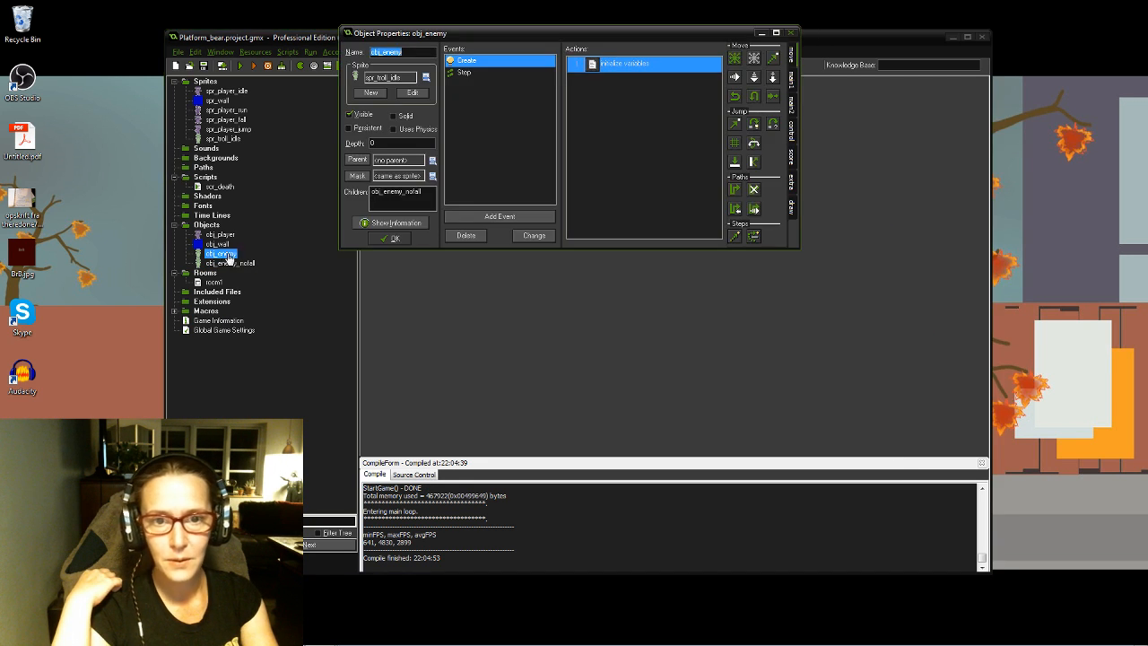
click(463, 73)
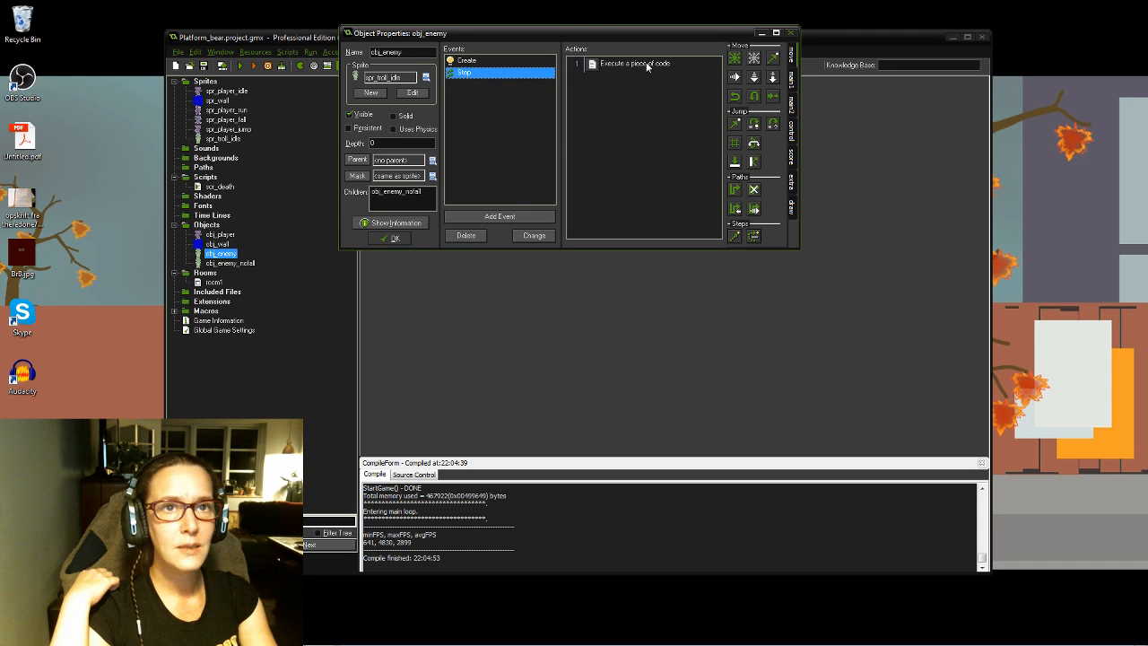
double_click(645, 62)
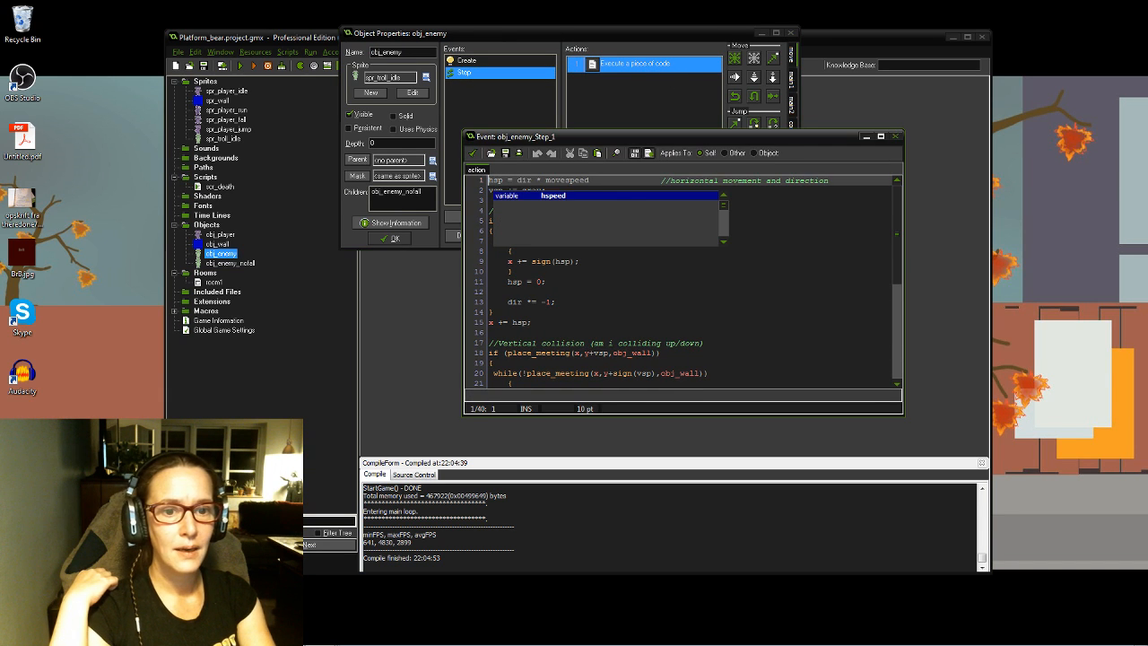
scroll(681, 282, down, 6)
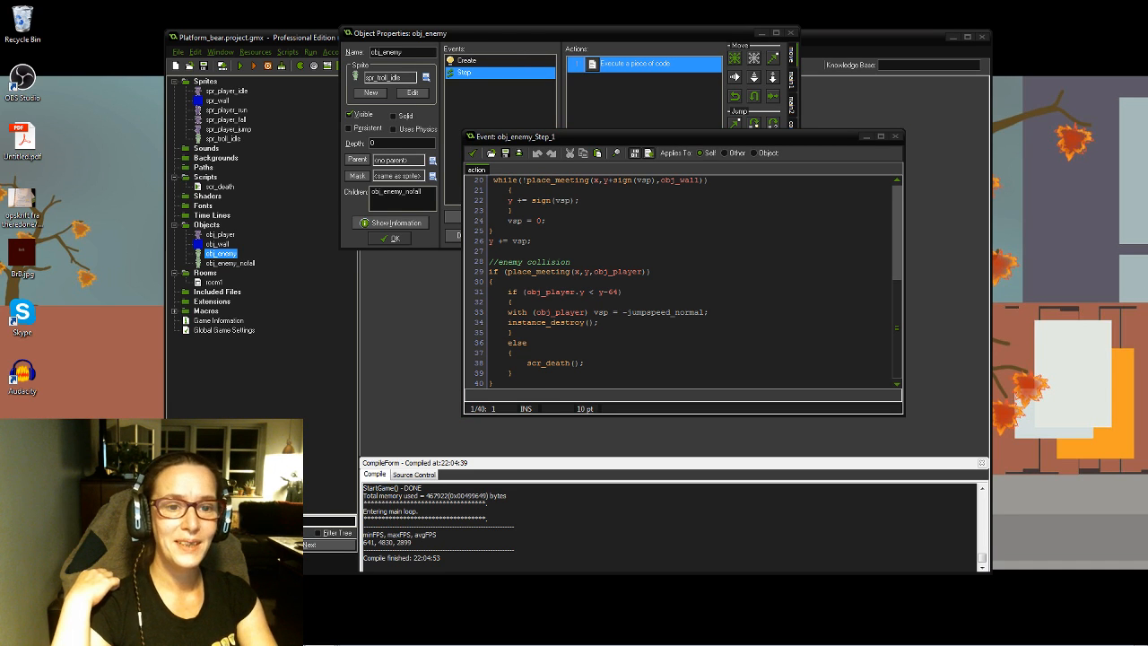
click(721, 278)
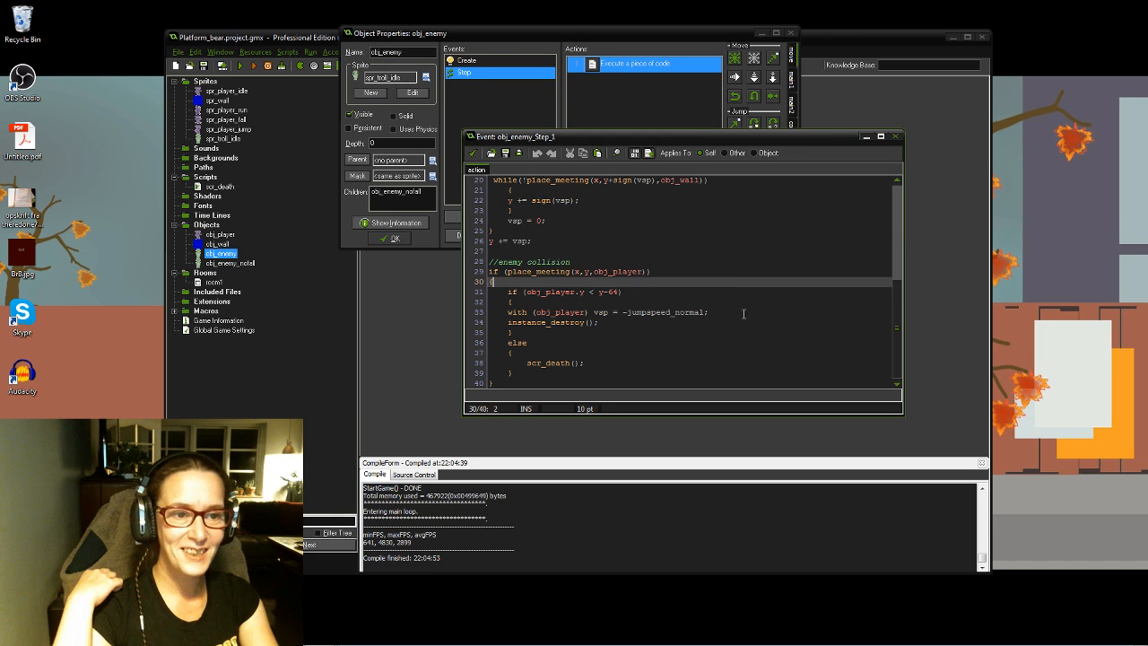
scroll(743, 314, up, 2)
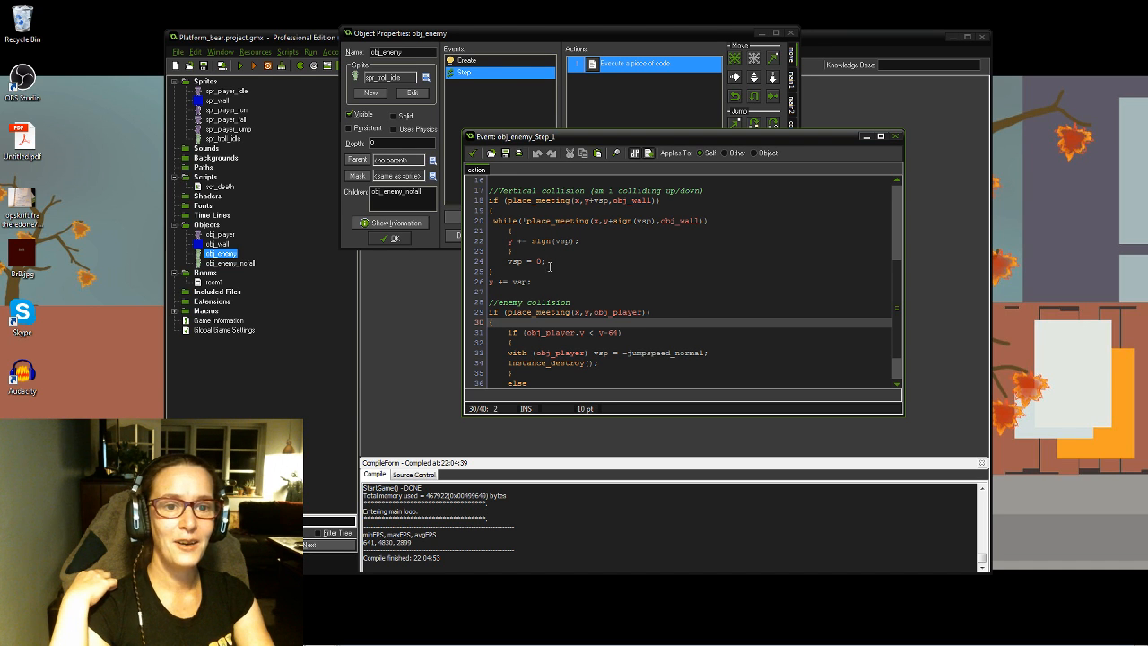
Step: Below "vsp = 0;" in the vertical collision block, leave a blank line and start a condition with "if (fearofheights)"
click(549, 265)
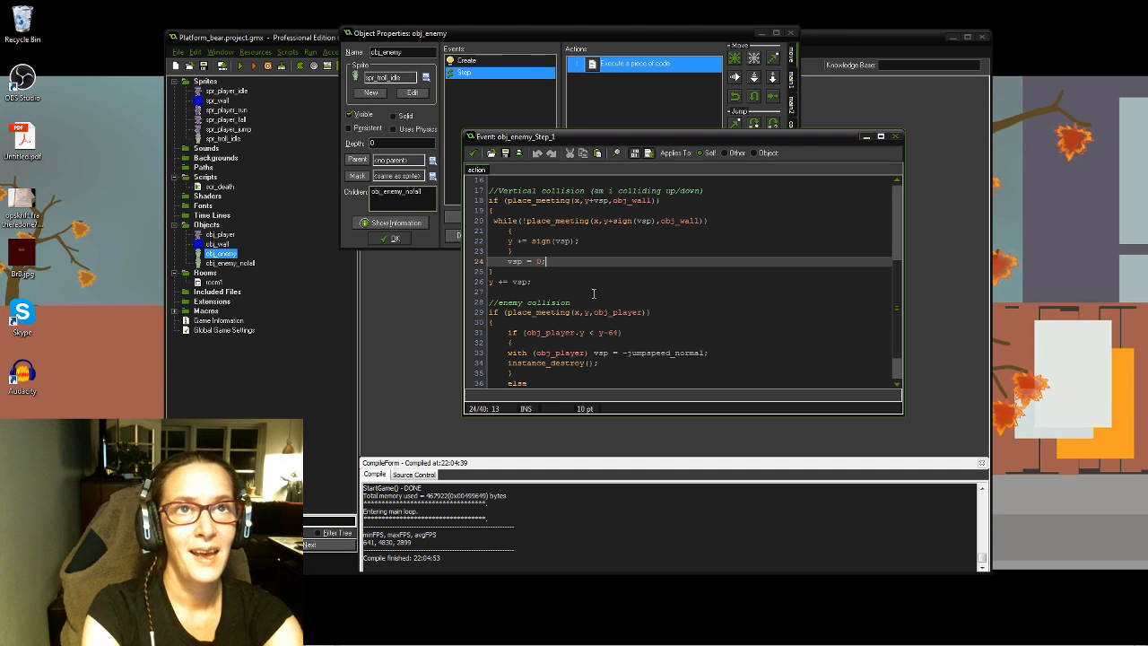
key(Return)
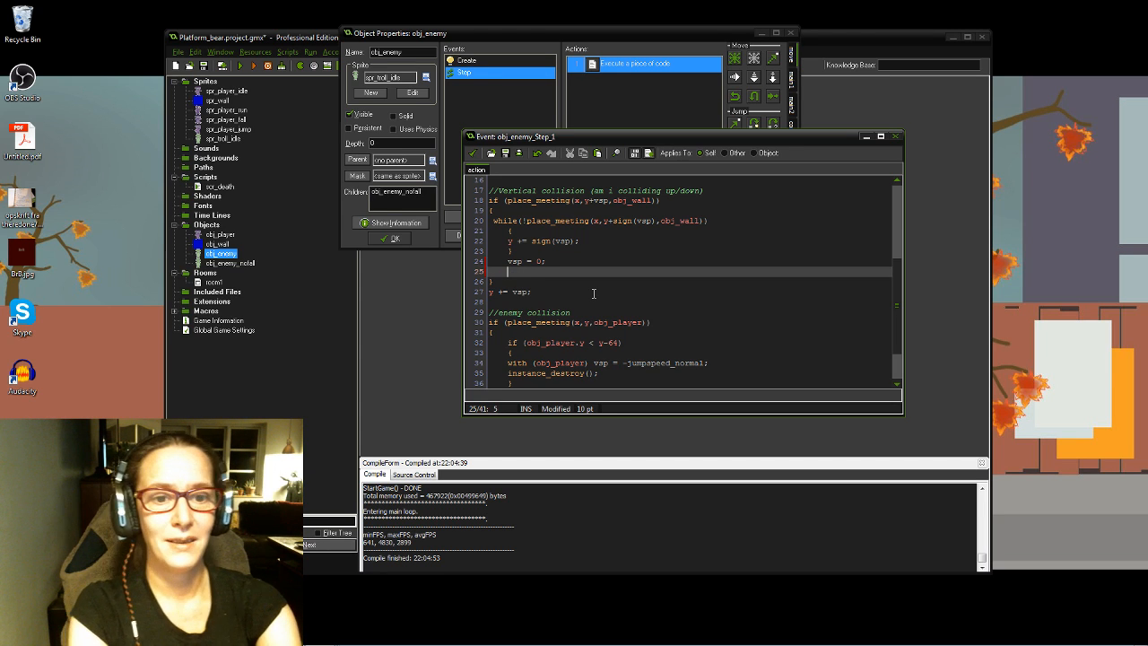
key(Return)
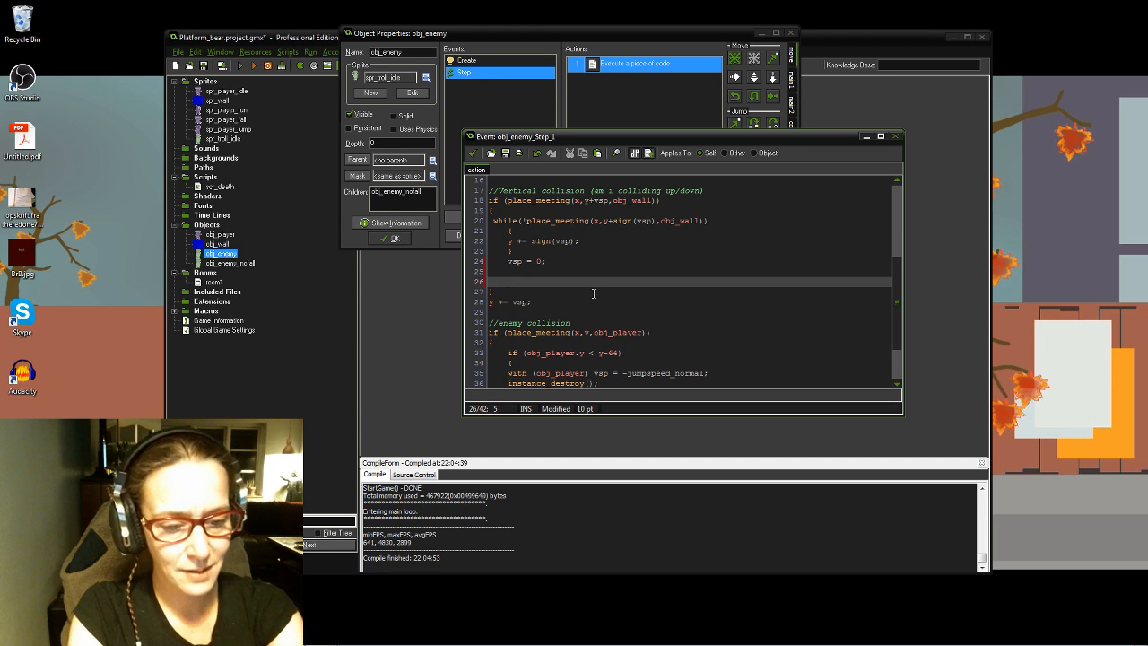
text(if)
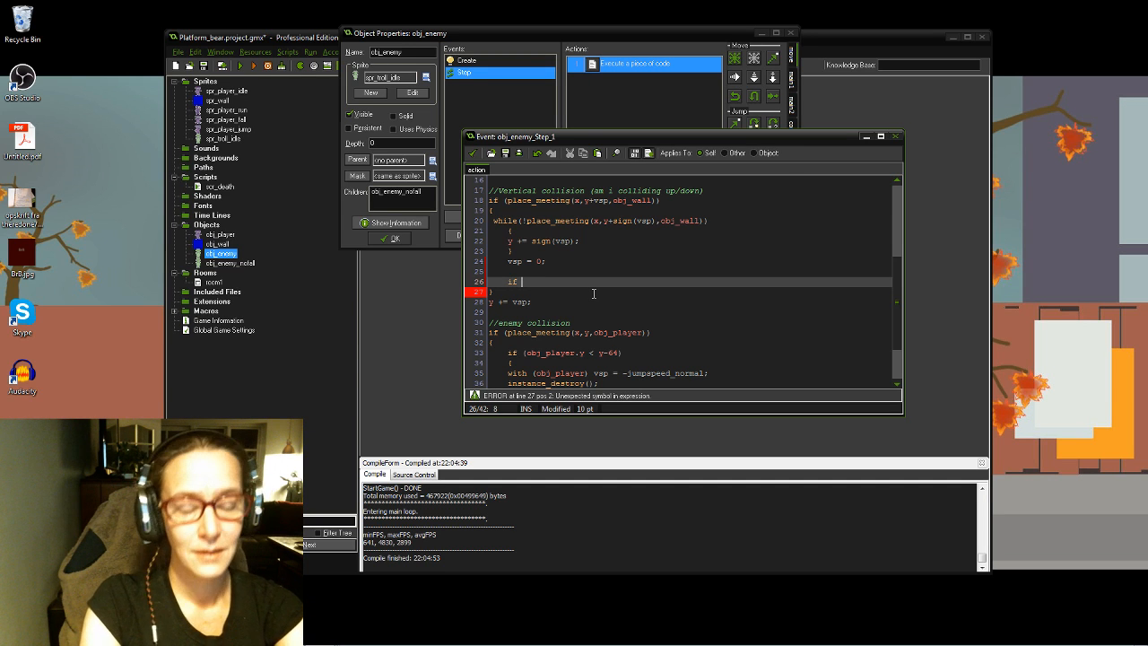
text( ()
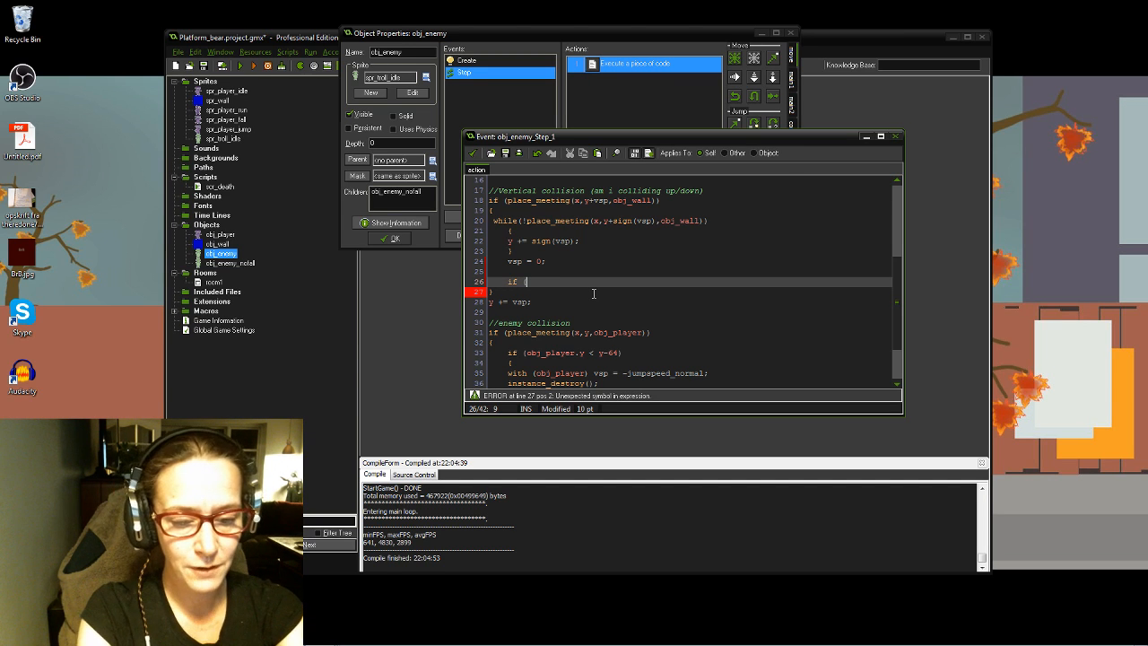
text(fearc)
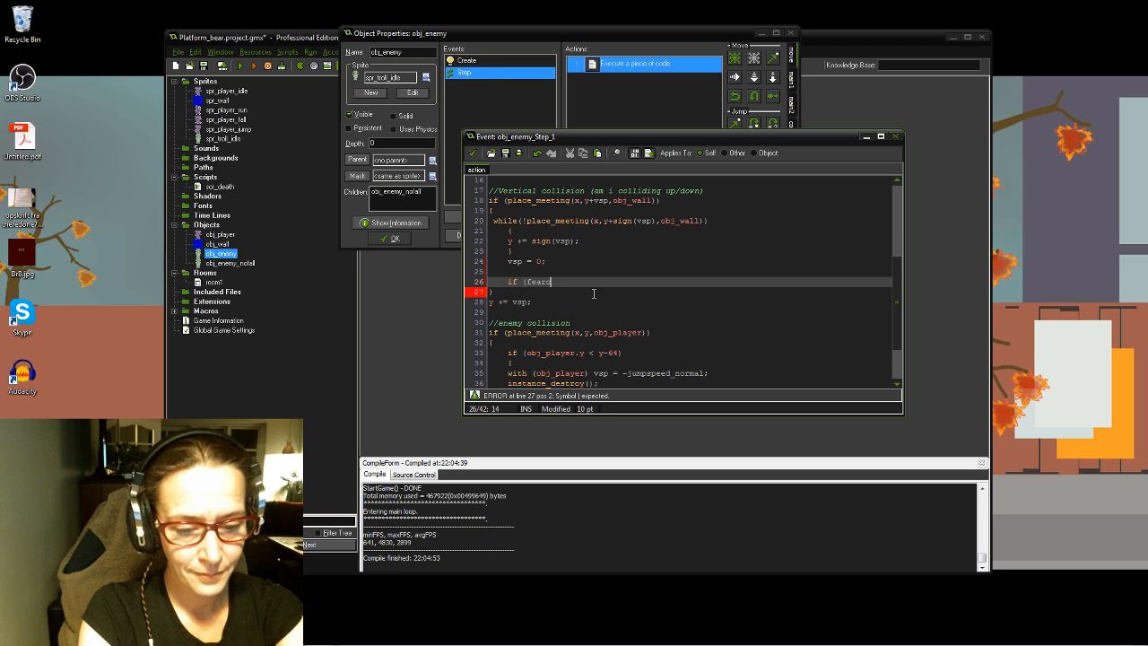
text(fheight)
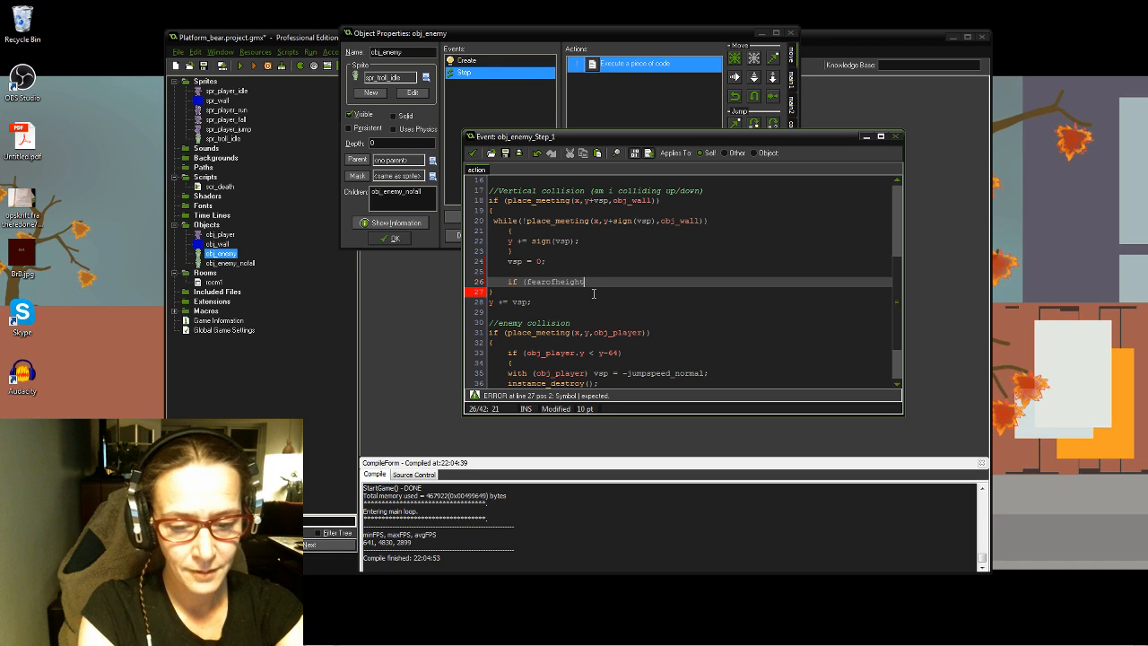
text(s)
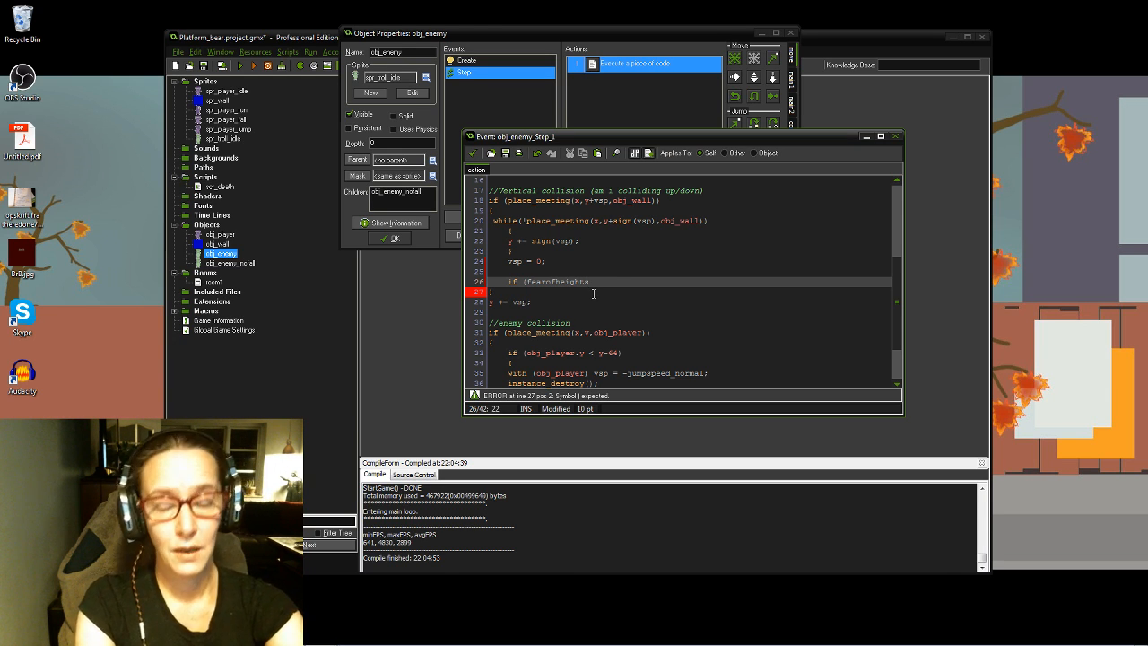
text())
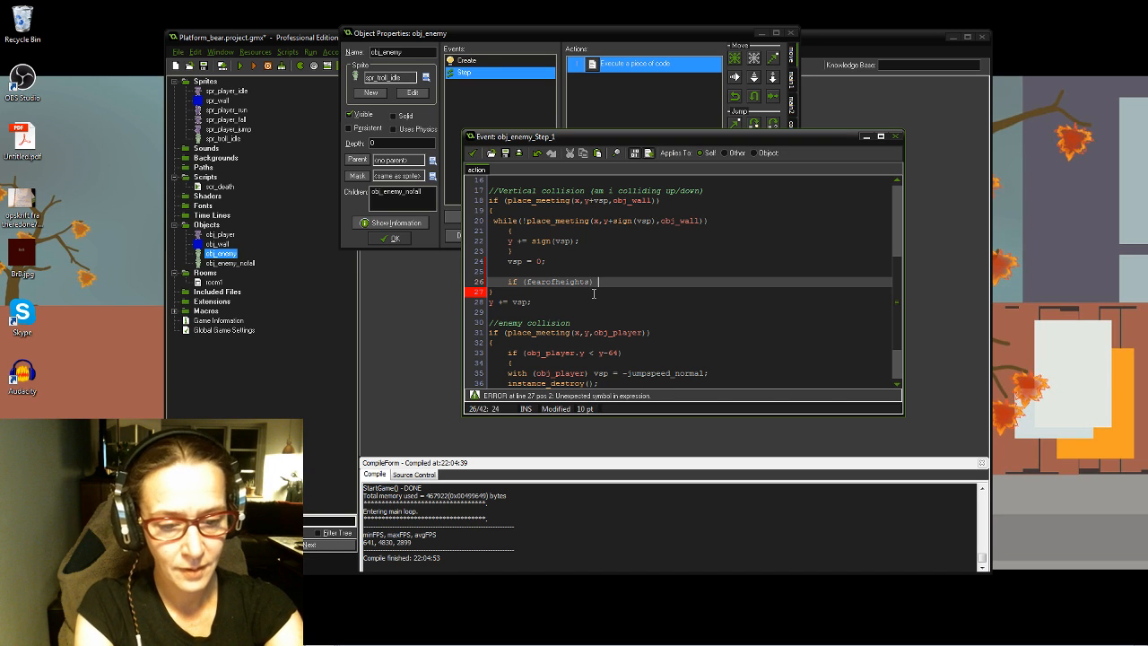
Step: Extend the fearofheights condition with "&& !position_meeting()", picking the function from the code completion suggestions
text( &&)
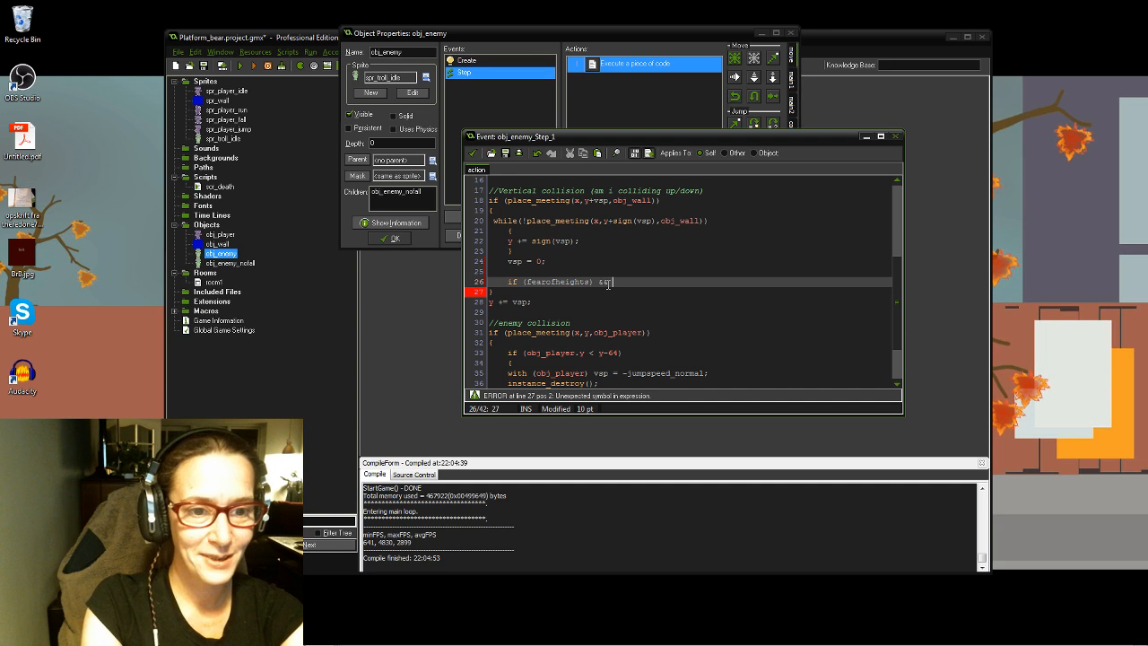
text(!)
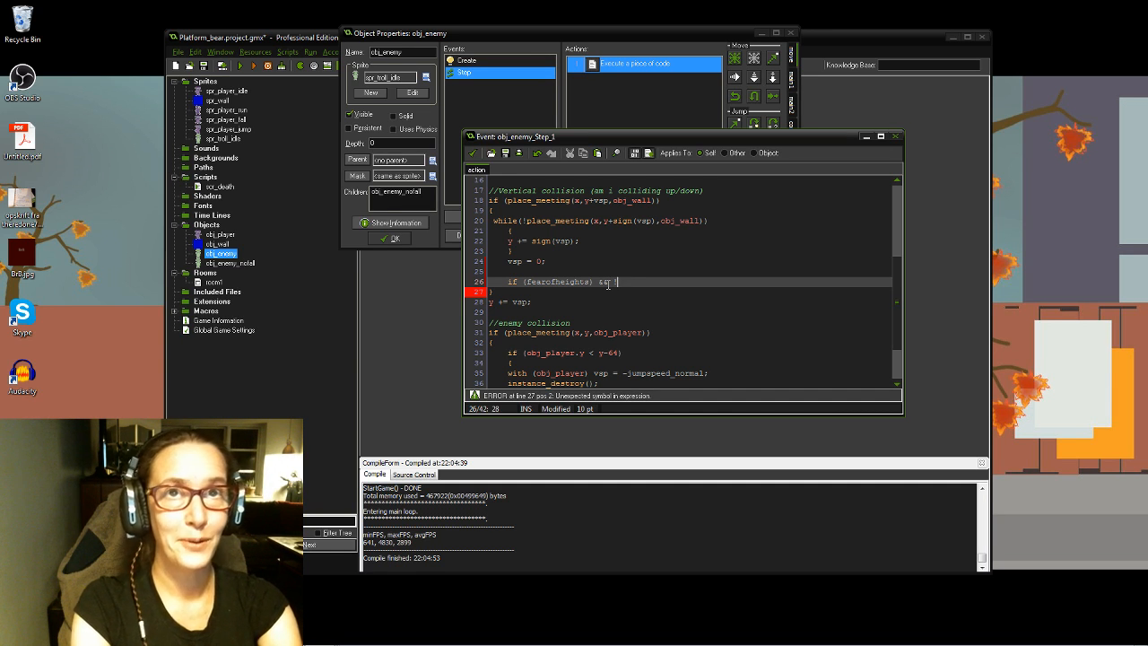
text(p)
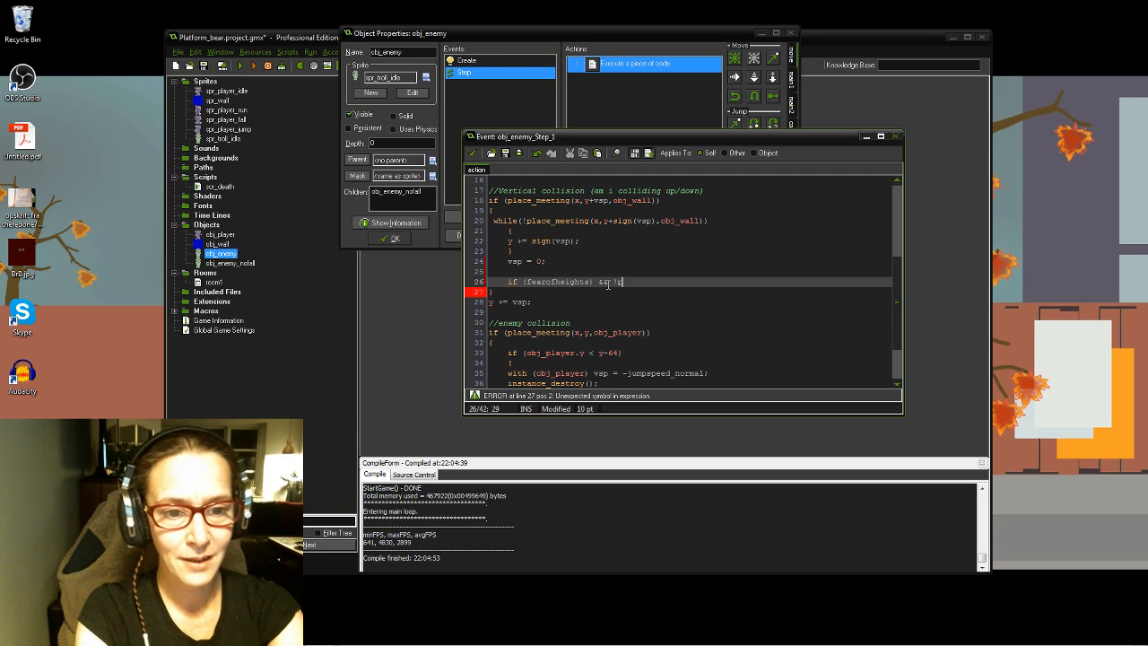
text(ositio)
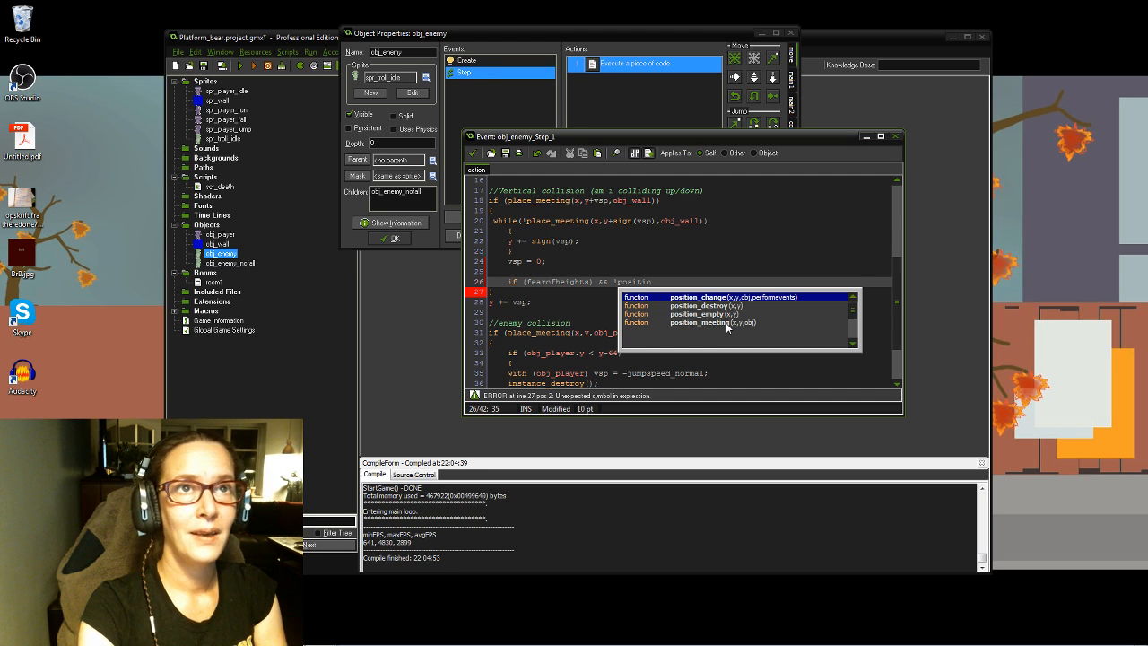
double_click(726, 323)
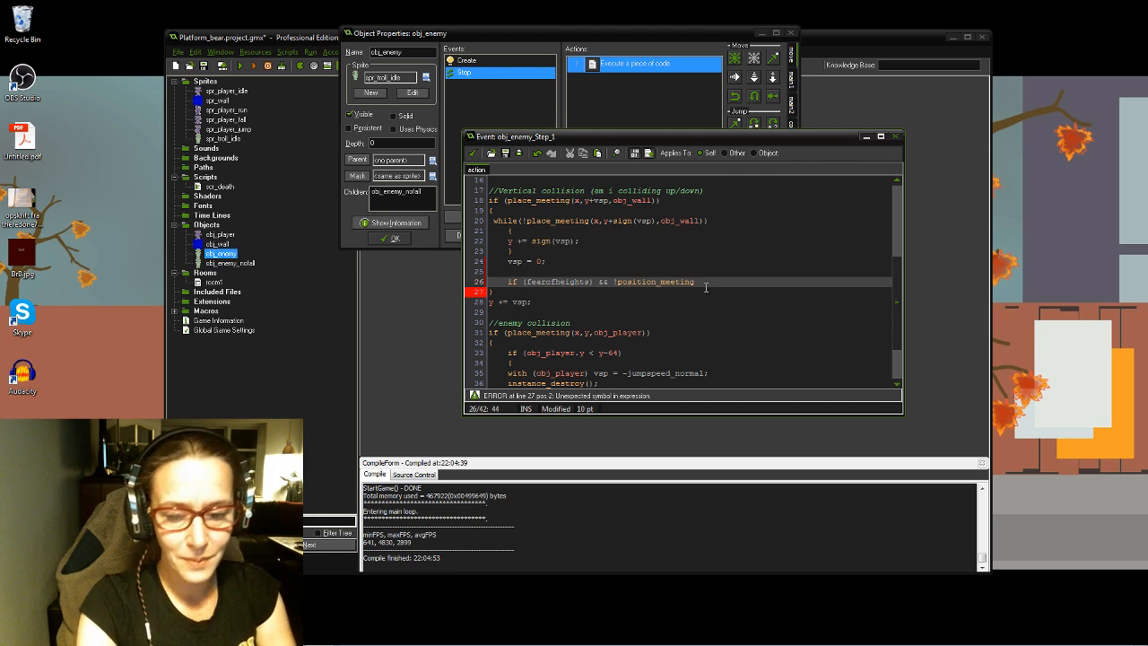
text(())
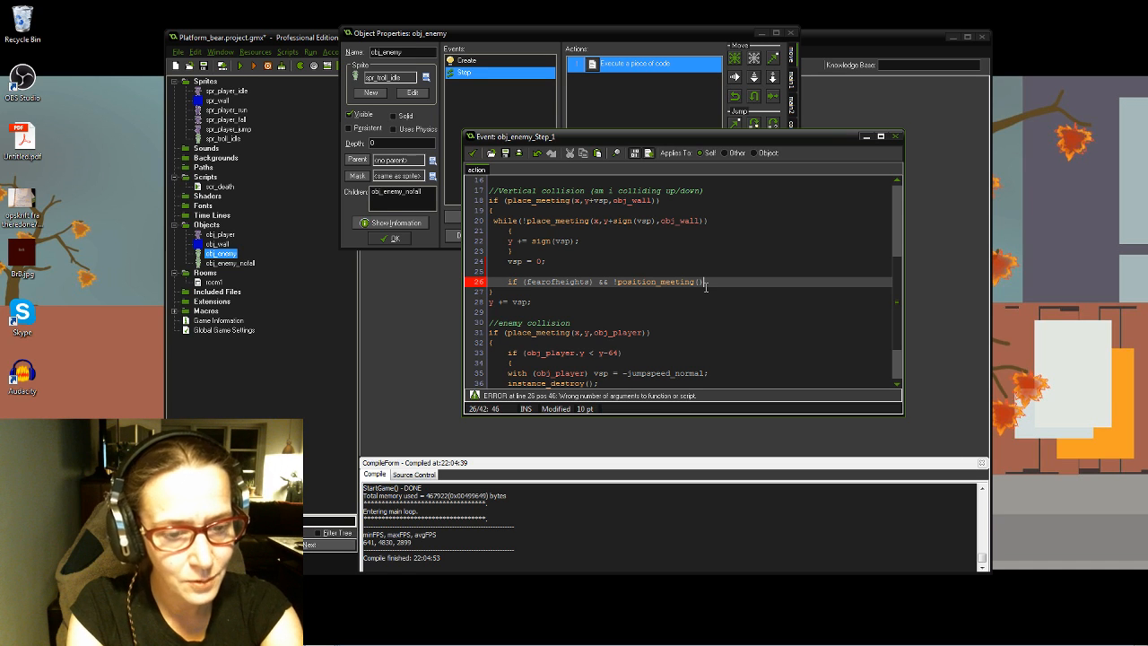
Step: Fill in the position_meeting arguments as x,y,obj_wall
key(Left)
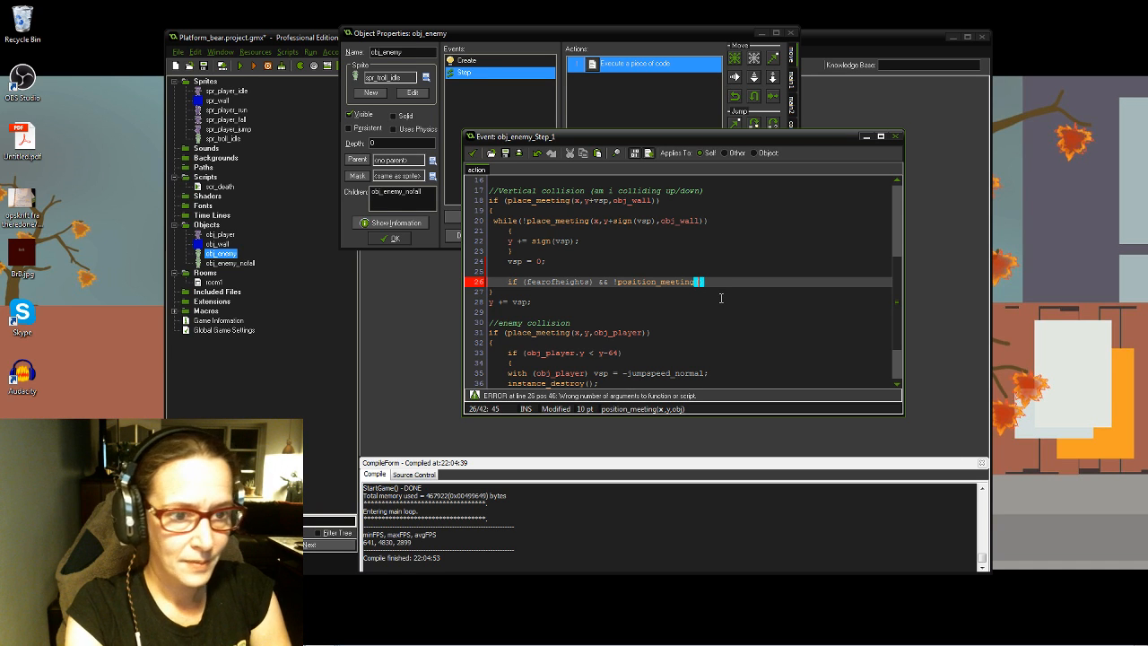
text(x,)
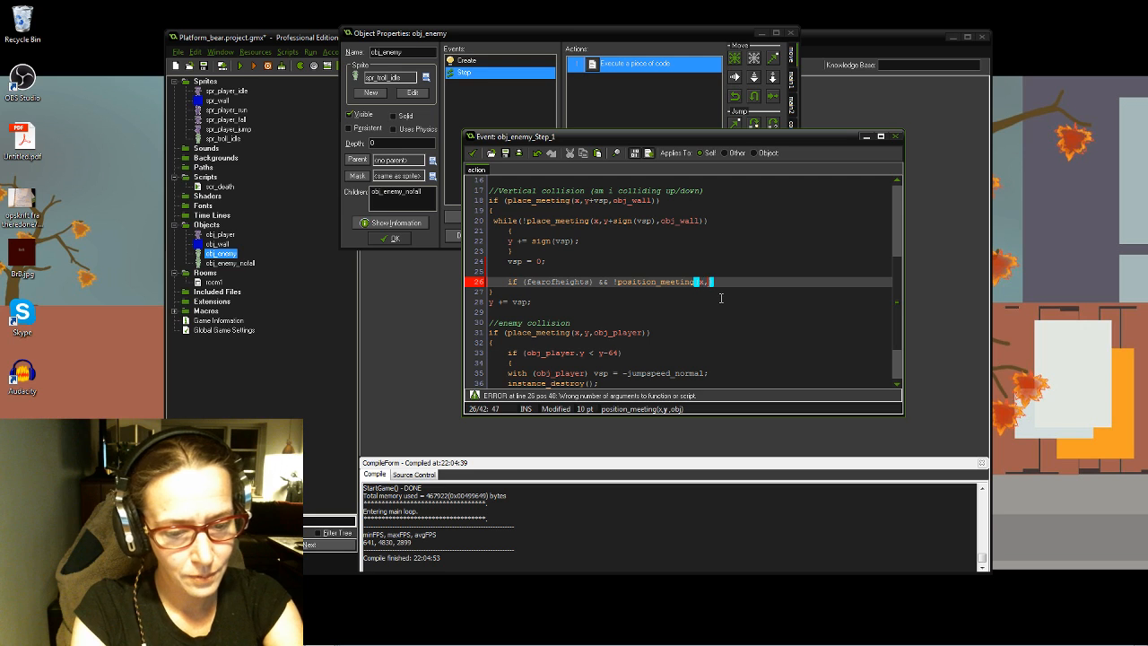
text(y,)
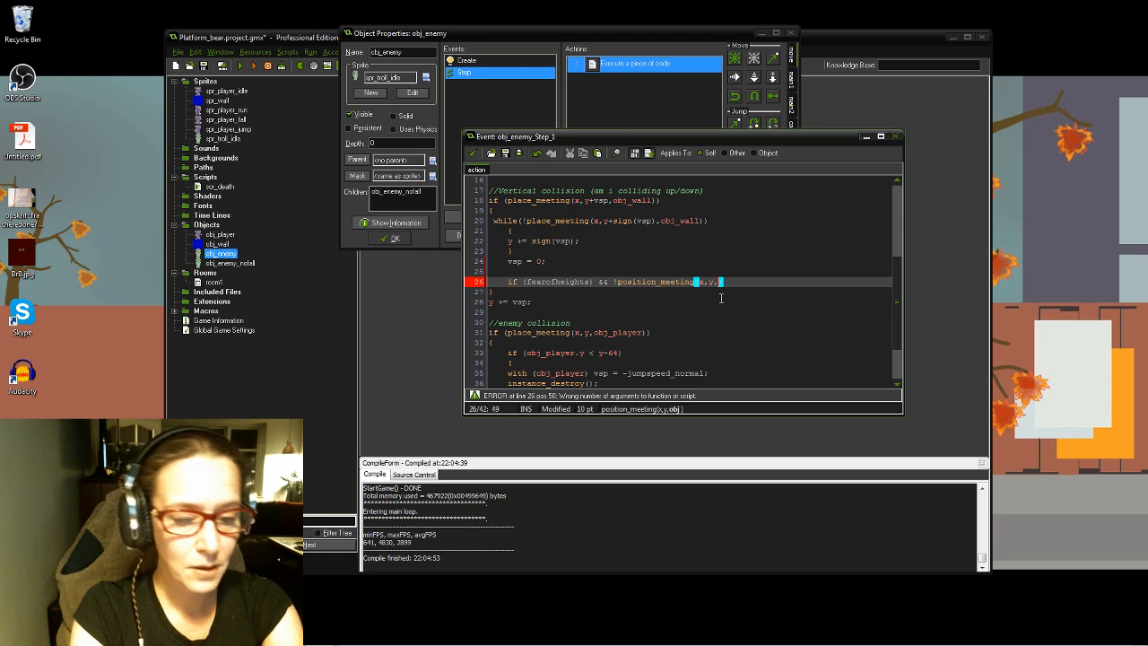
text(obj)
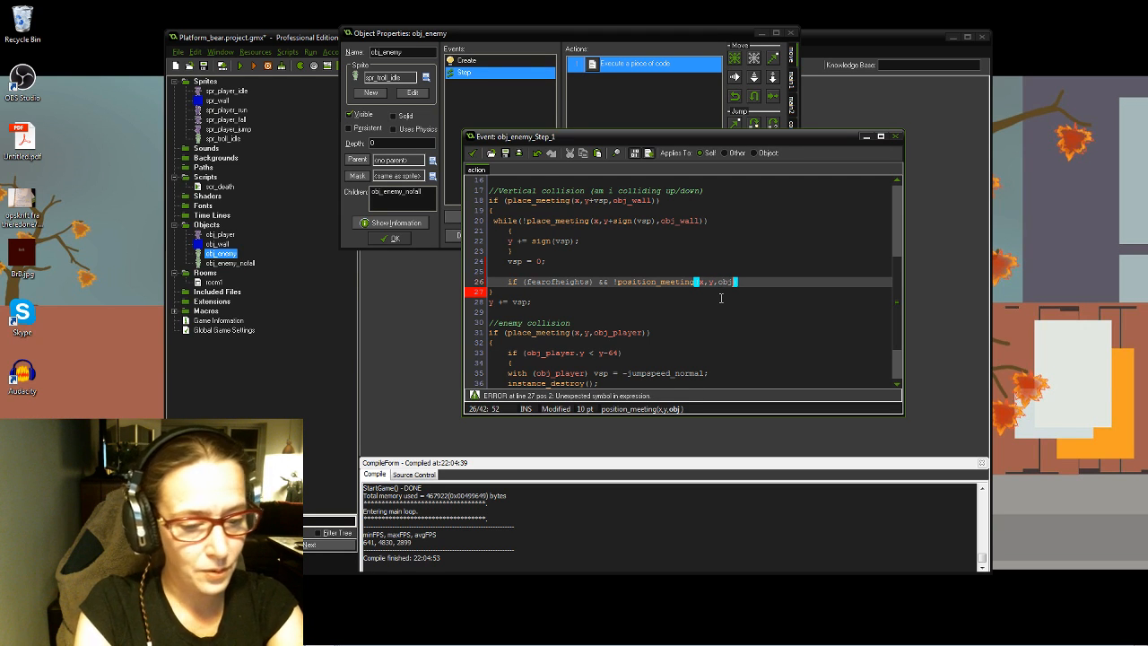
text(_wall)
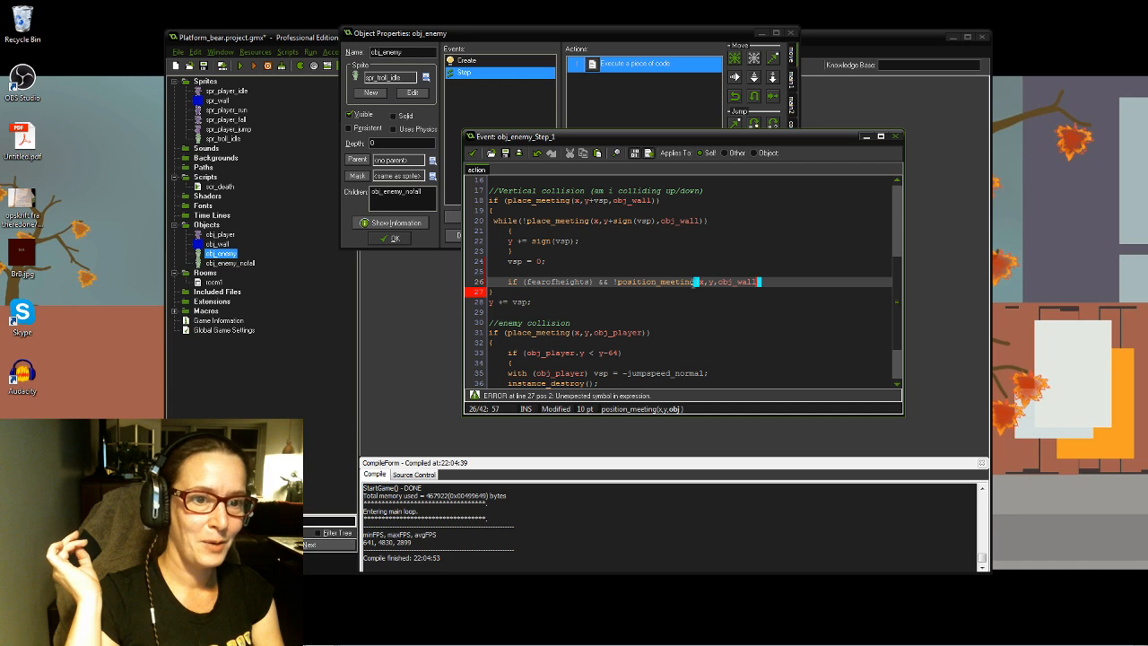
text())
Step: Offset the x argument of position_meeting by half the sprite width, making it "x + (sprite_width/2)"
click(701, 281)
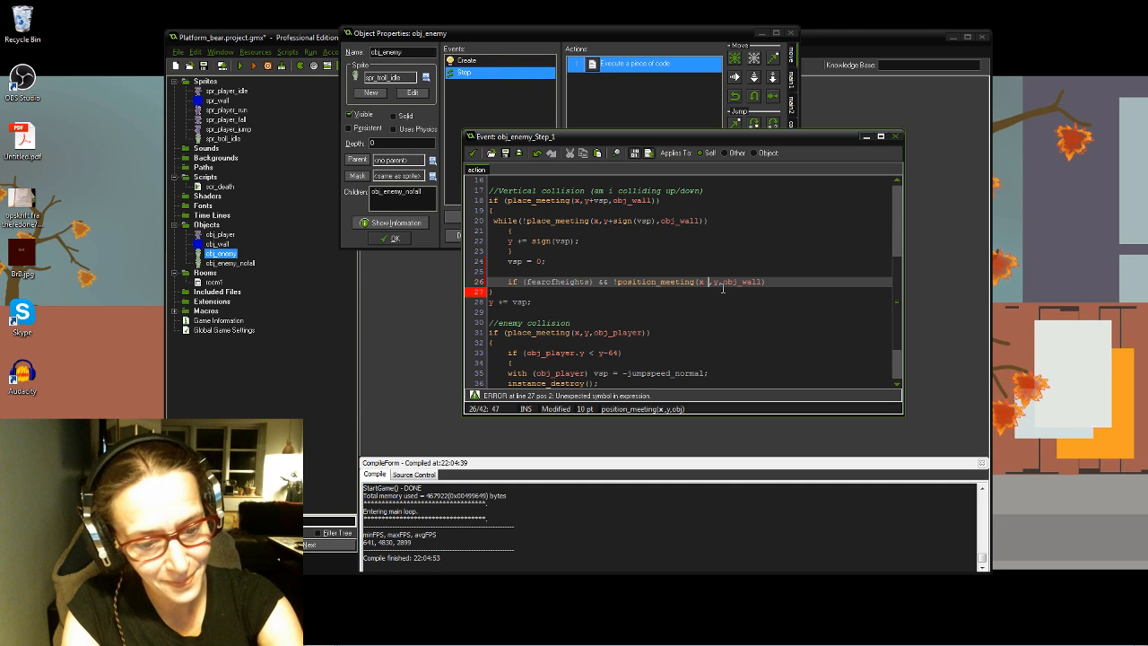
text(+ ()
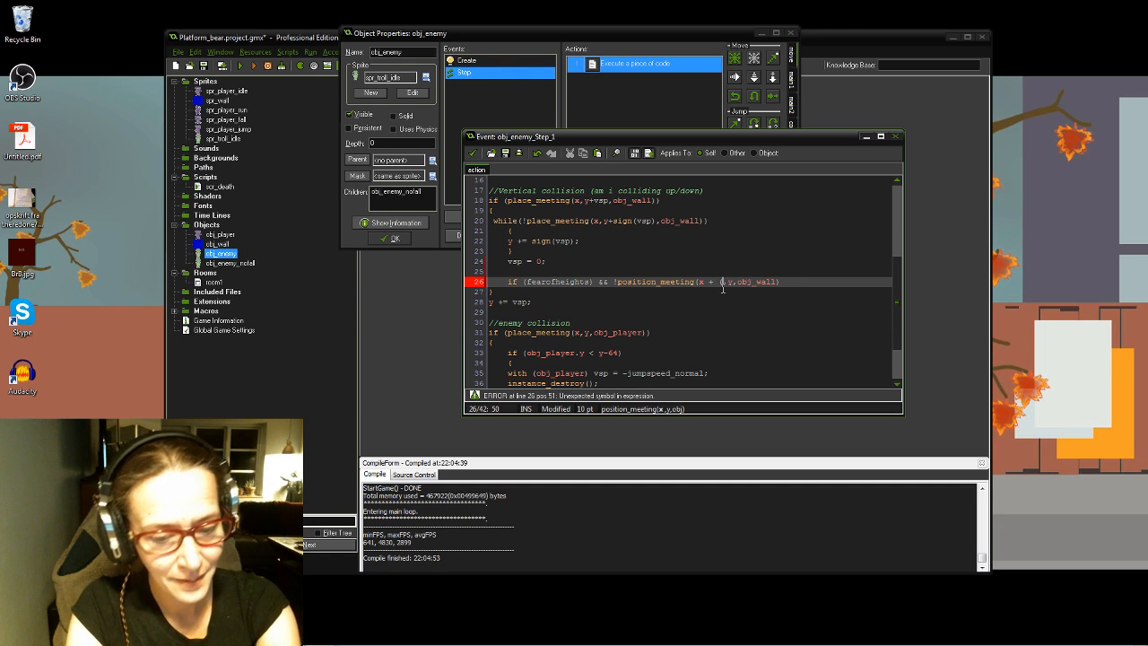
text(sprite)
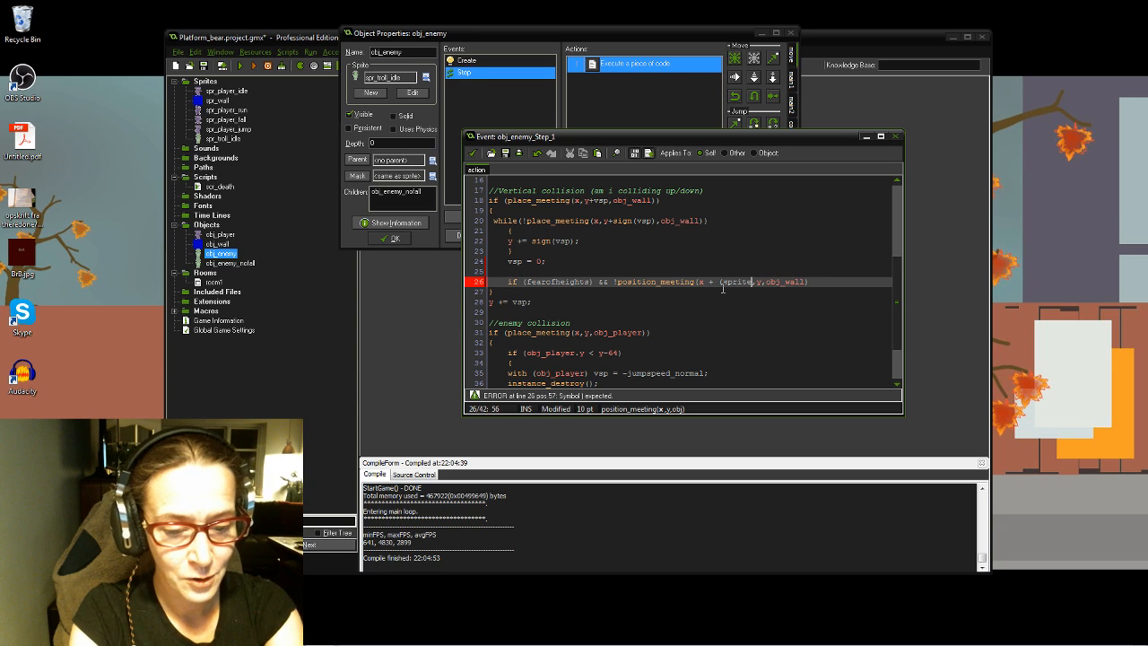
text(_wid)
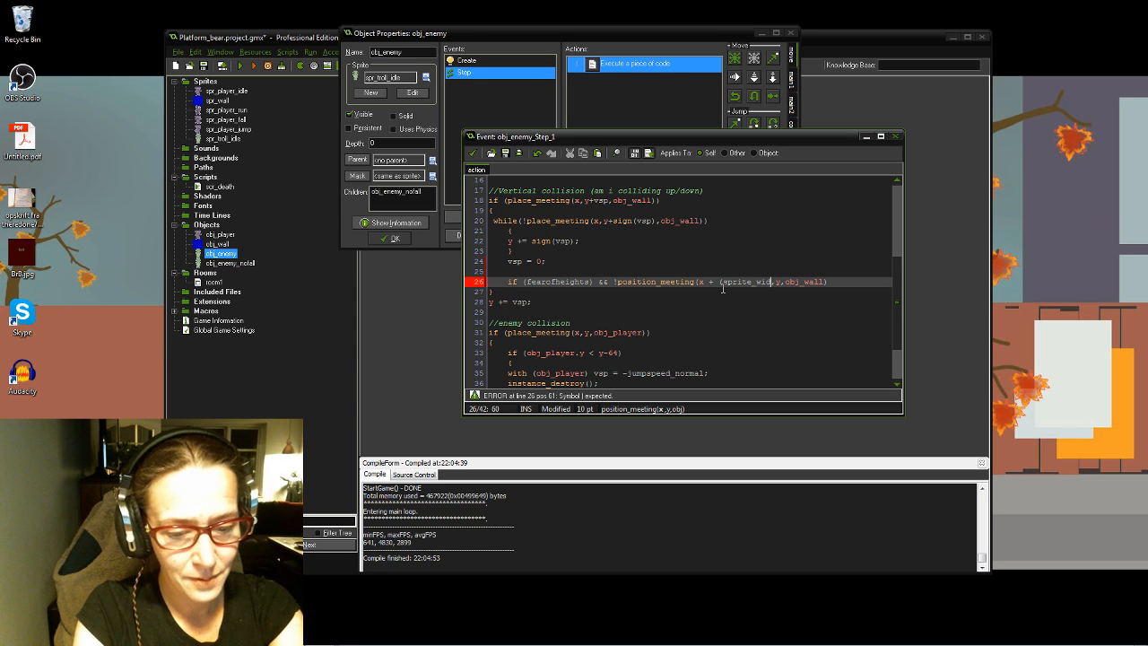
text(th)
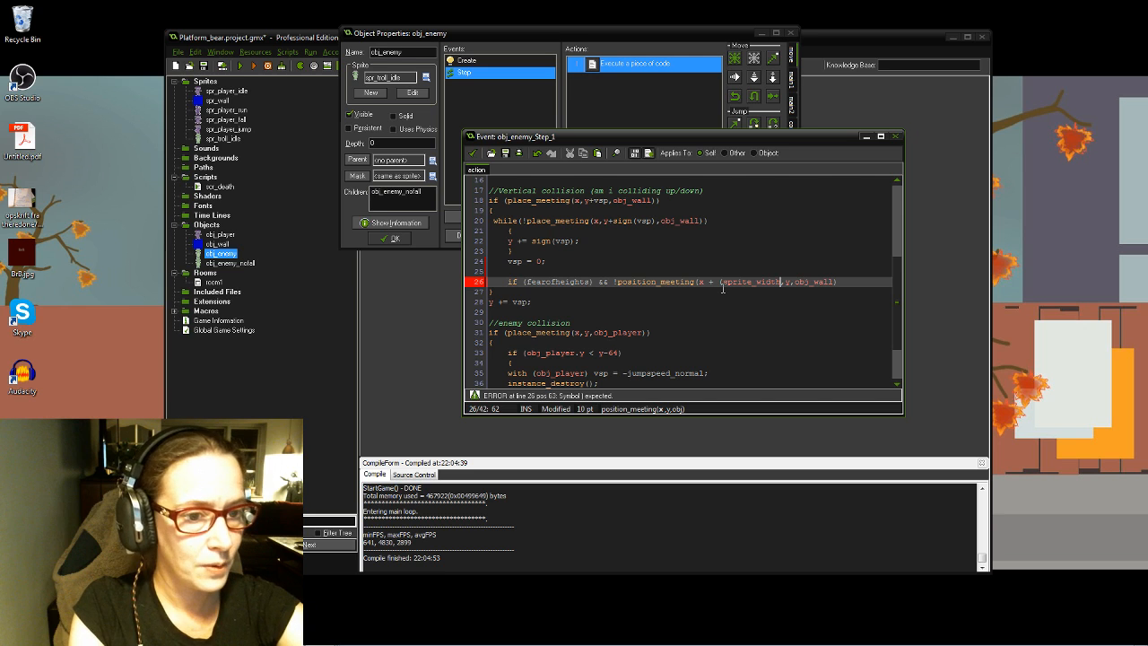
text(/)
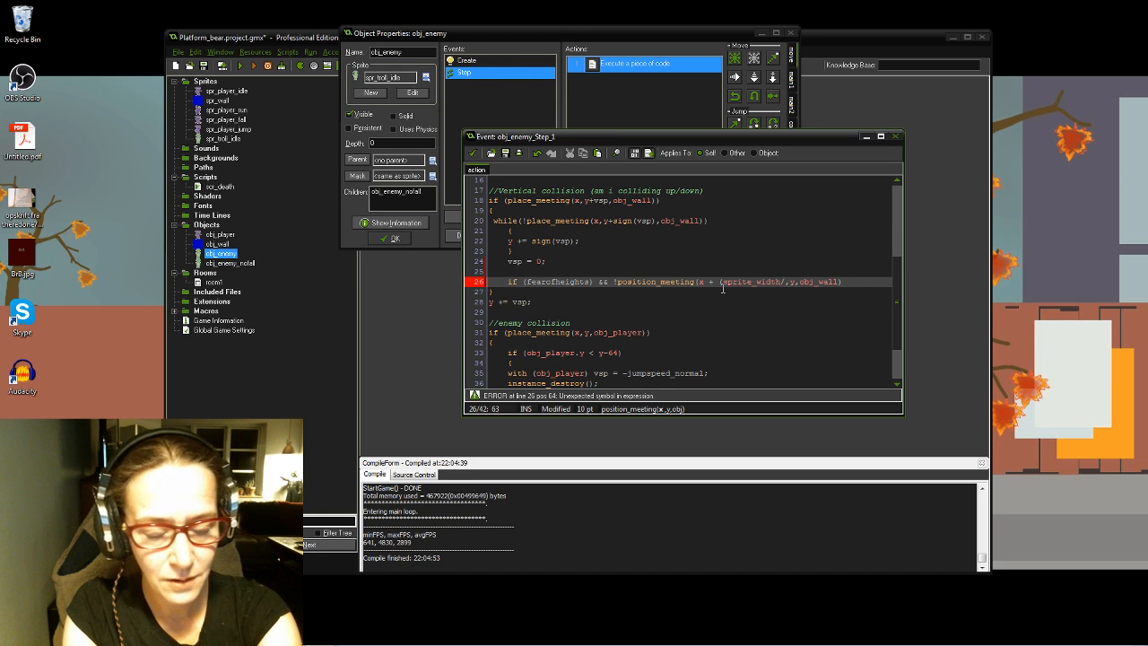
text(2))
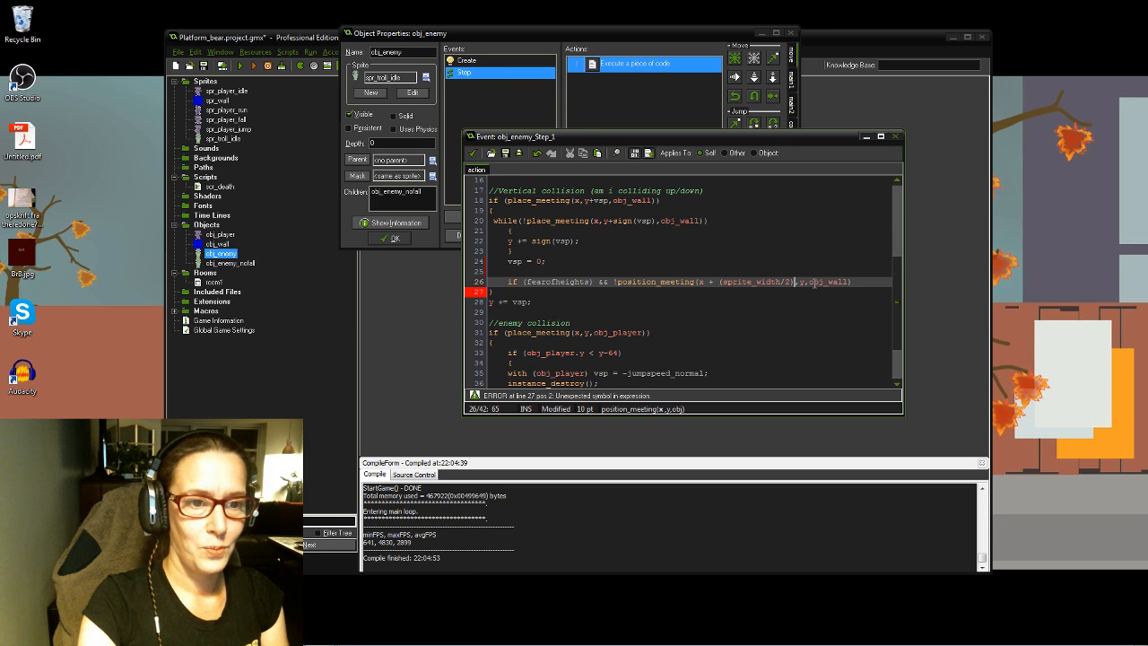
Step: Offset the y argument of position_meeting by half the sprite height, making it "y + (sprite_height/2)"
click(806, 282)
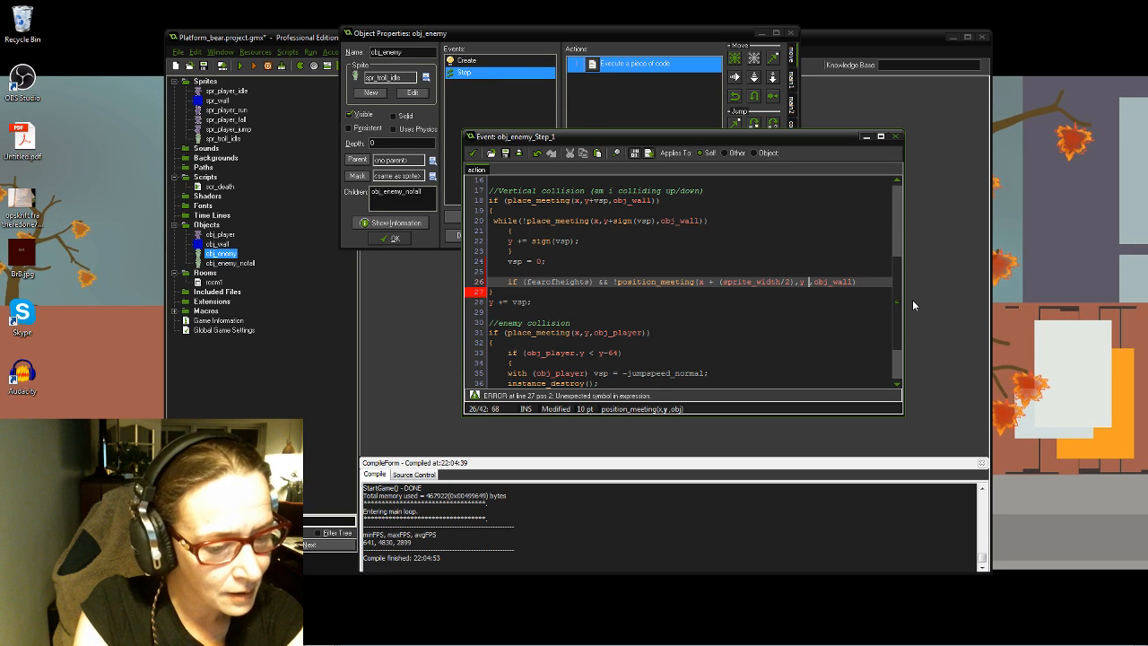
text(+)
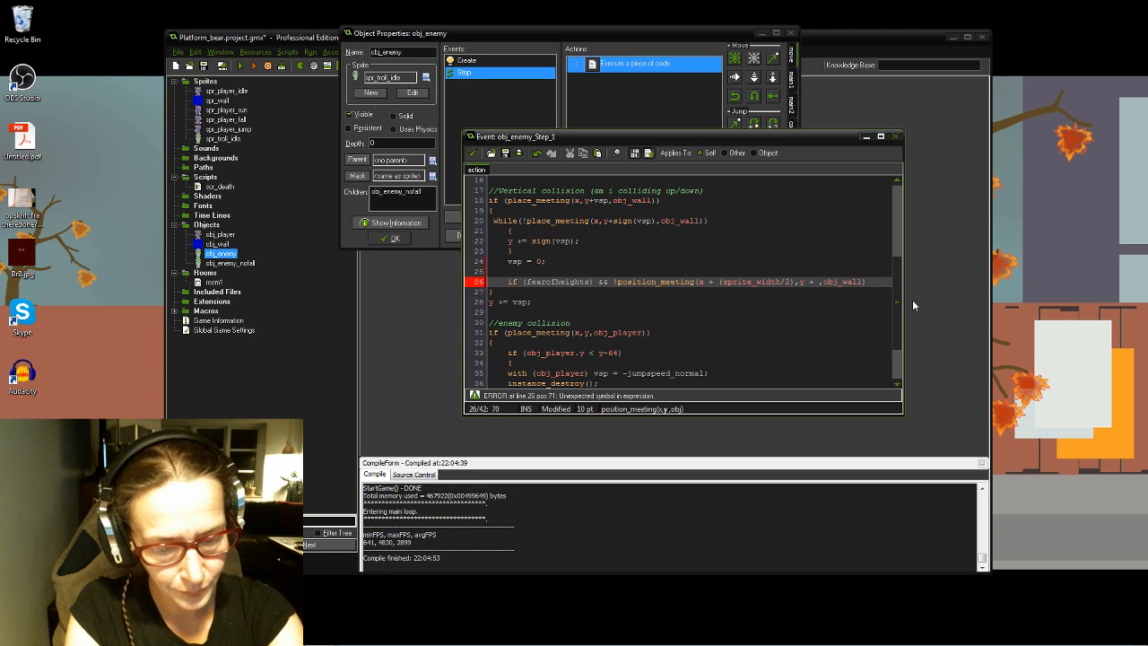
text( (sprite)
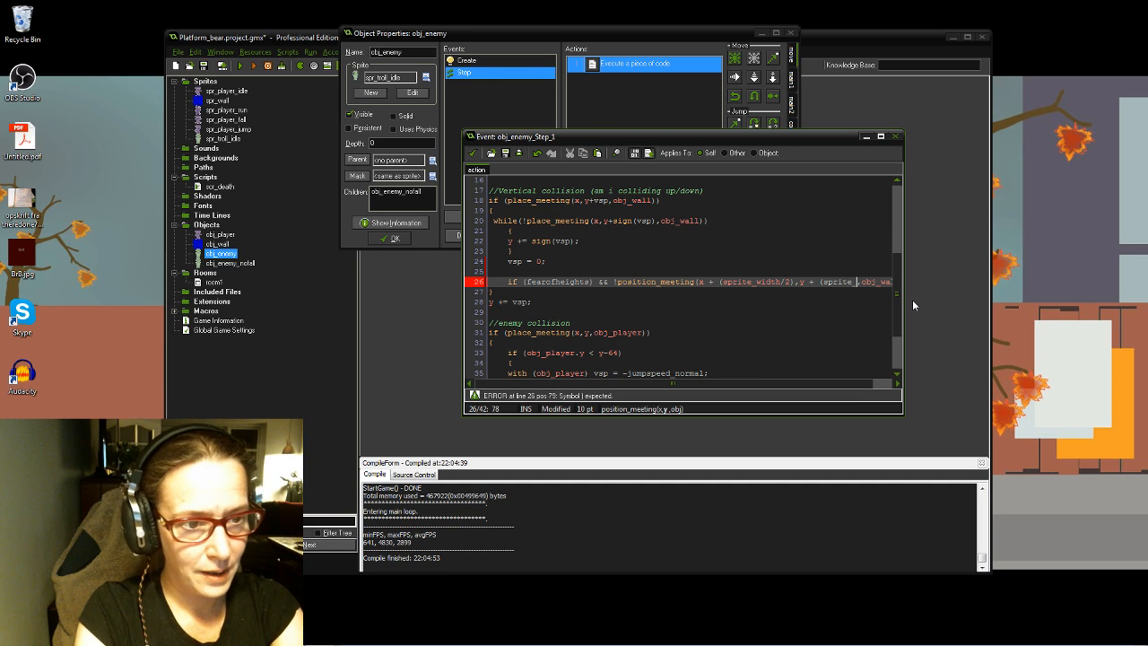
key(BackSpace)
text(_height)
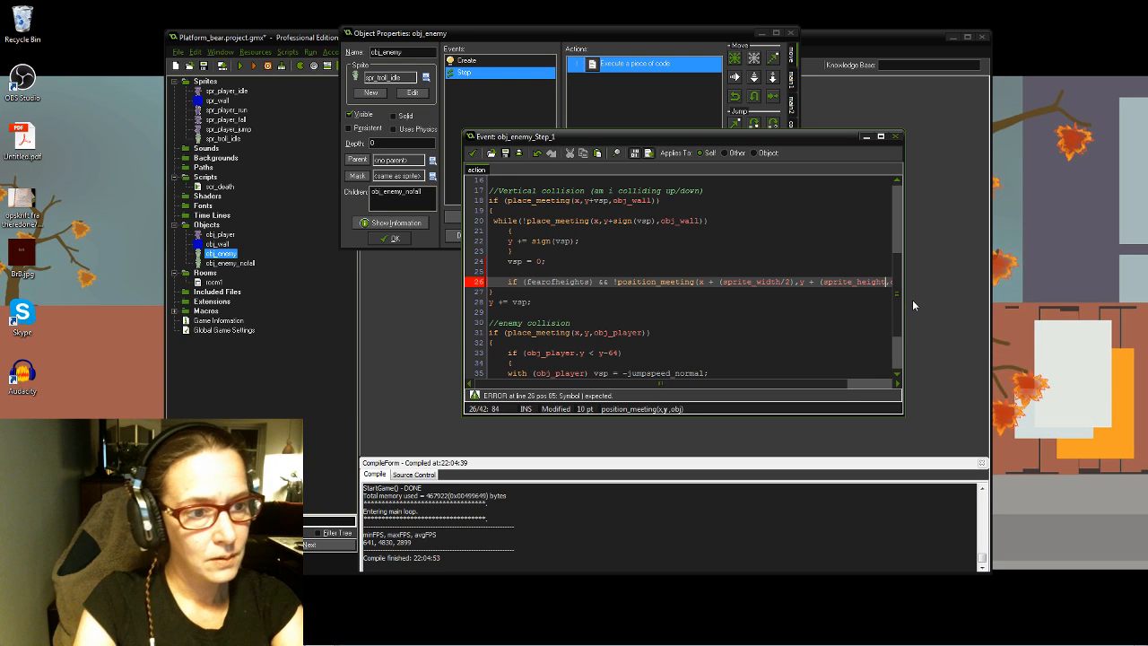
text(/)
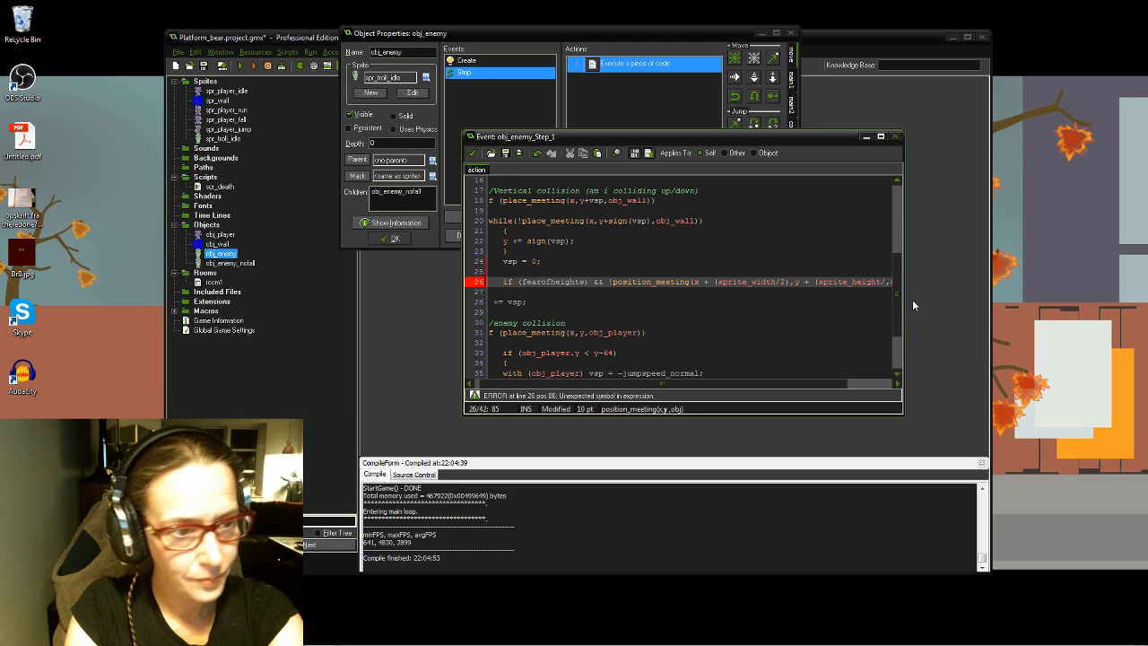
text(2)
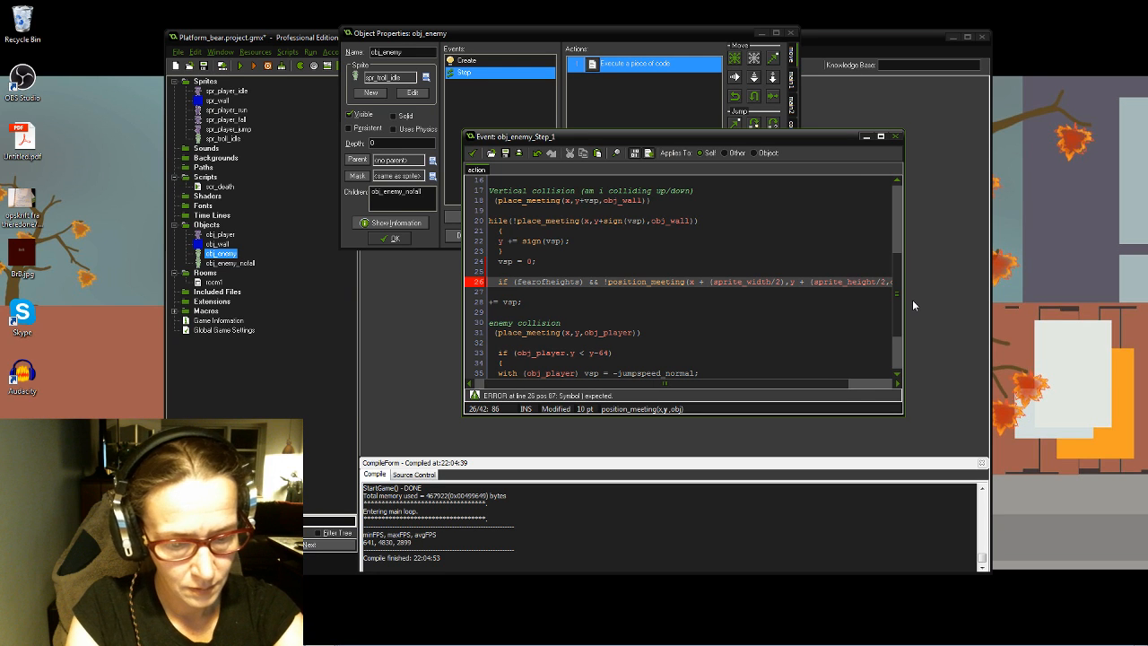
text())
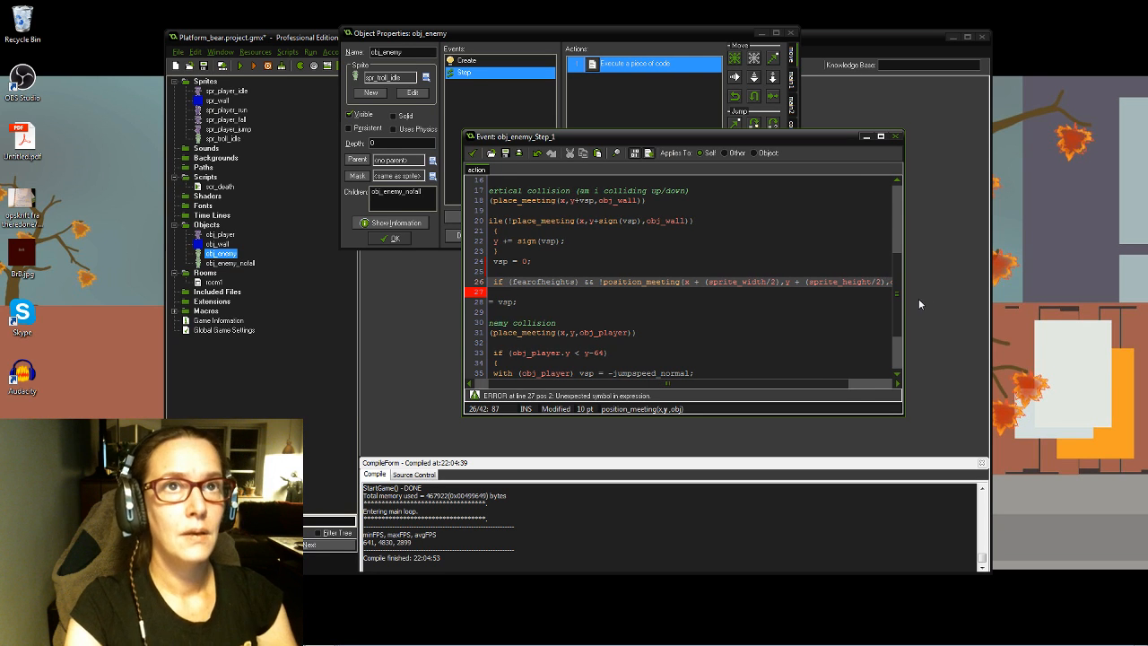
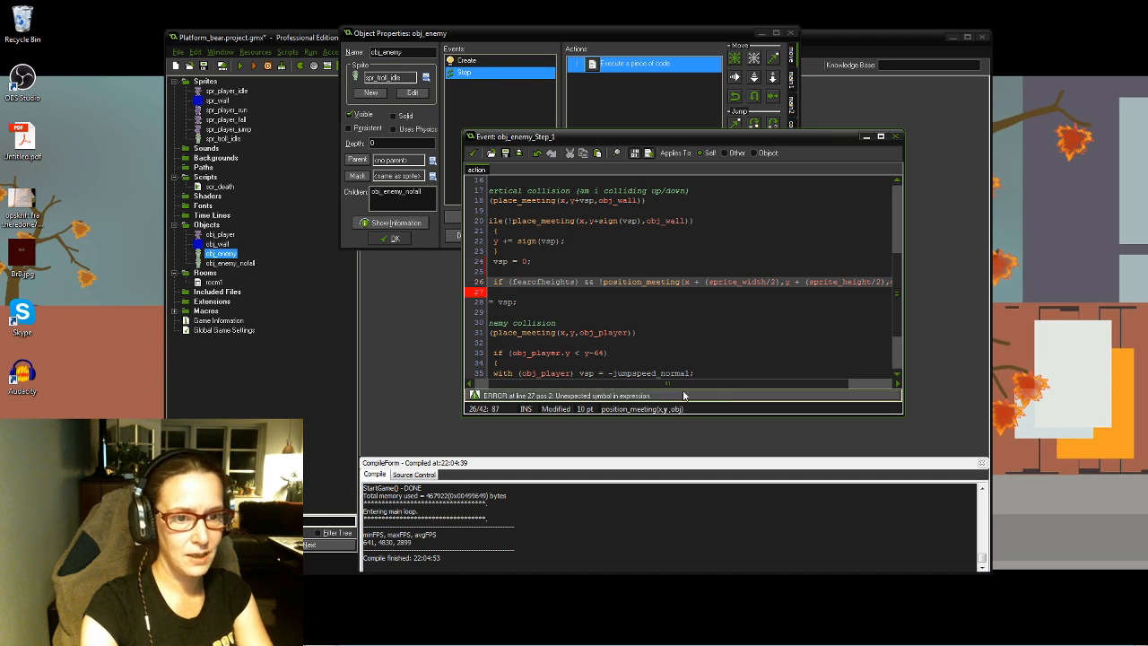
Step: Add "+1" after (sprite_height/2) in the y argument and check the condition through its closing parenthesis
drag(695, 384, 728, 383)
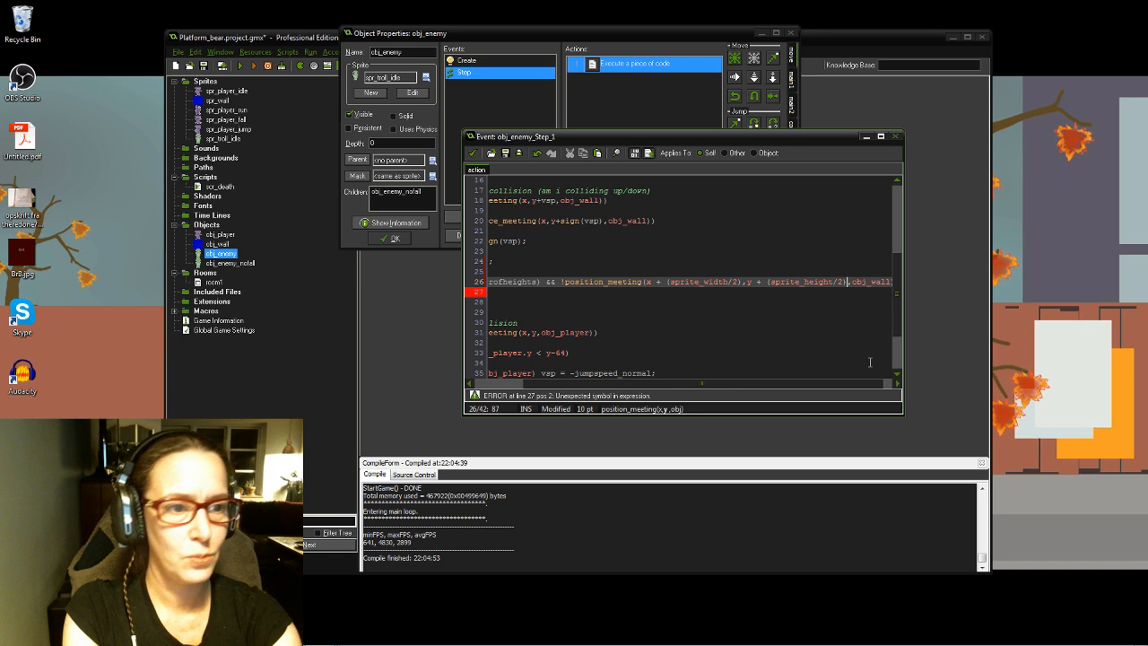
text(+)
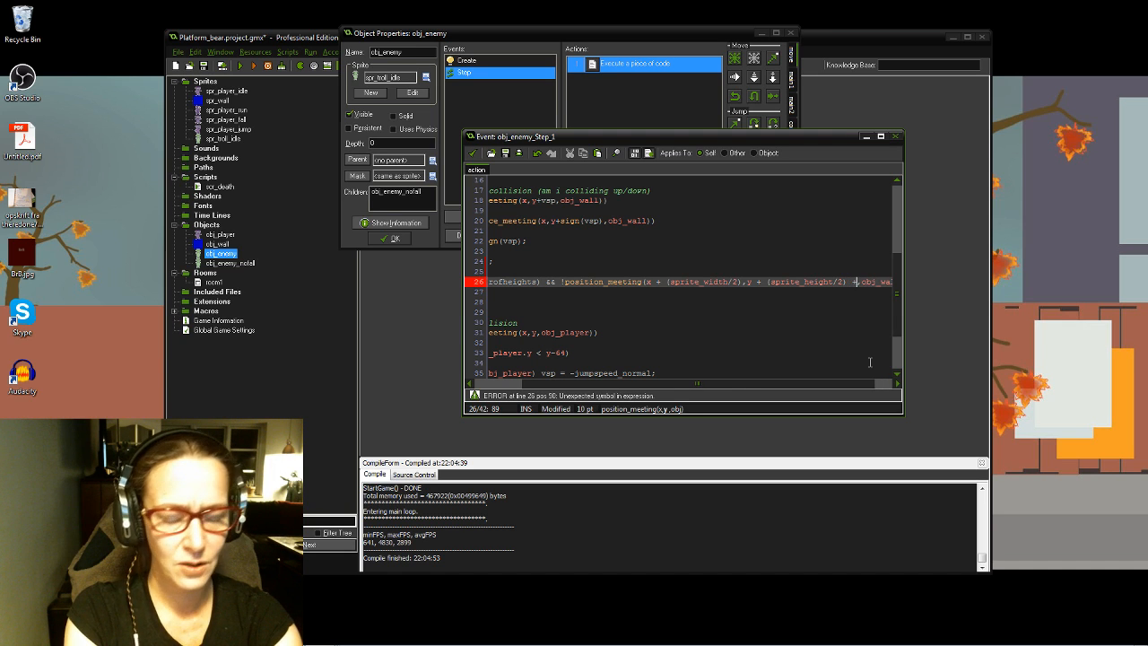
text(1)
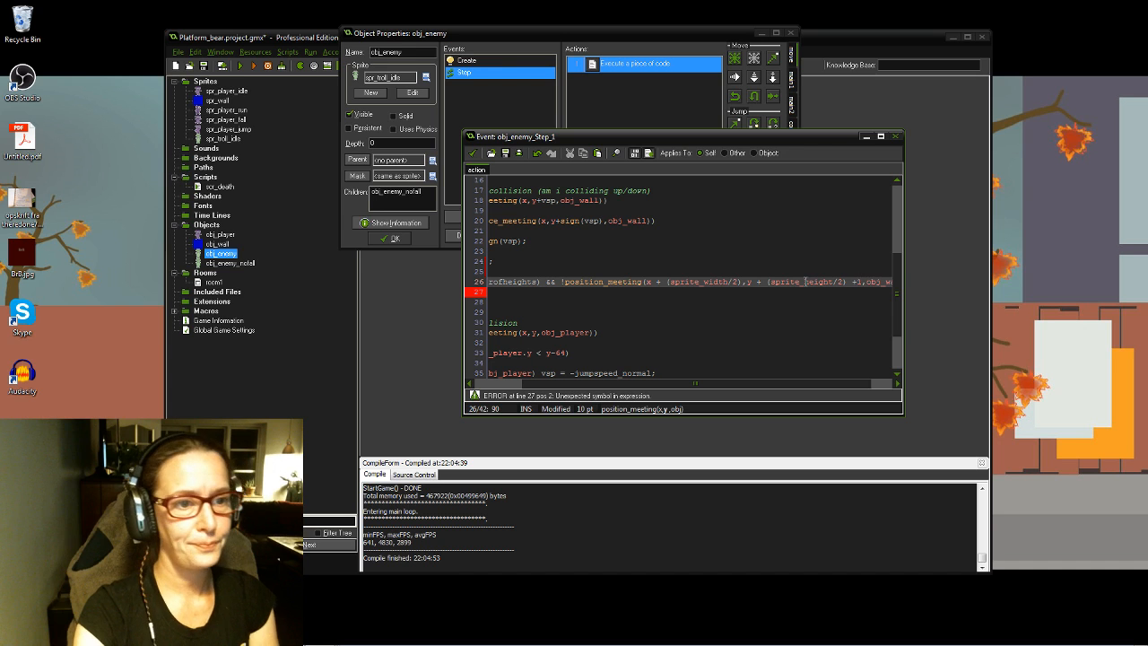
drag(697, 376, 644, 381)
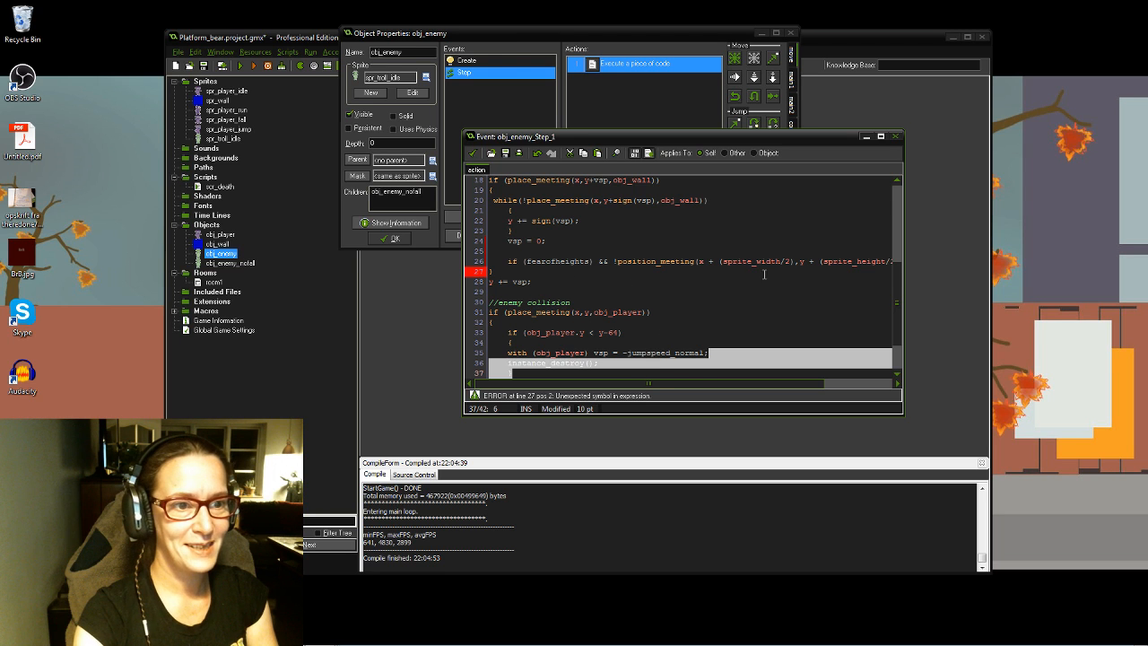
drag(696, 382, 764, 390)
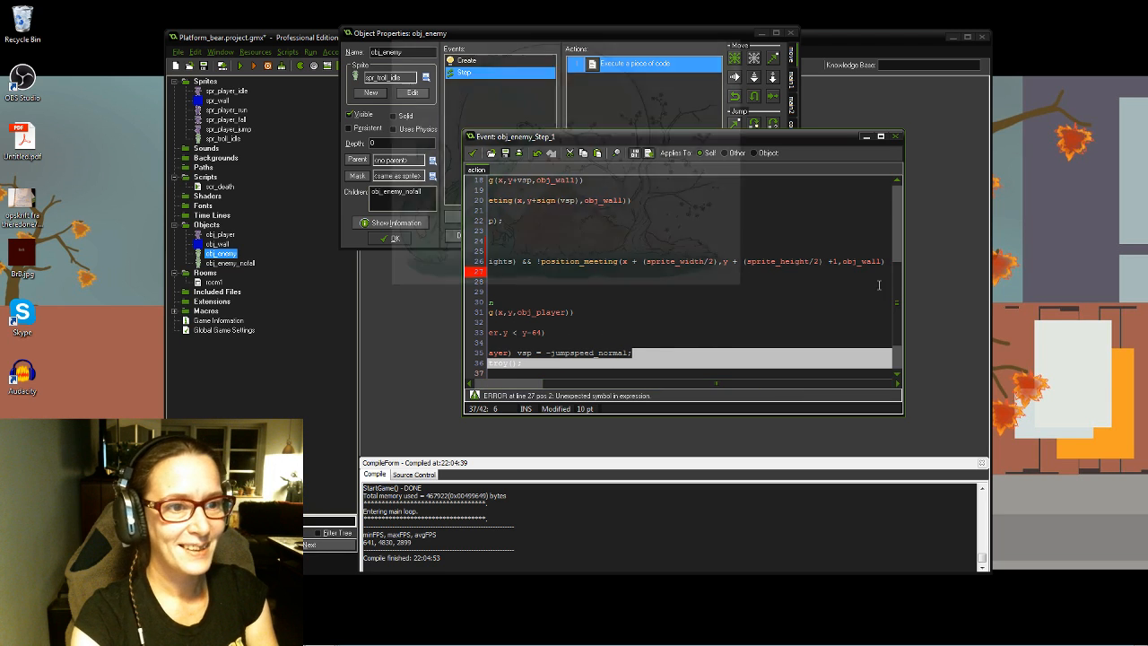
click(886, 261)
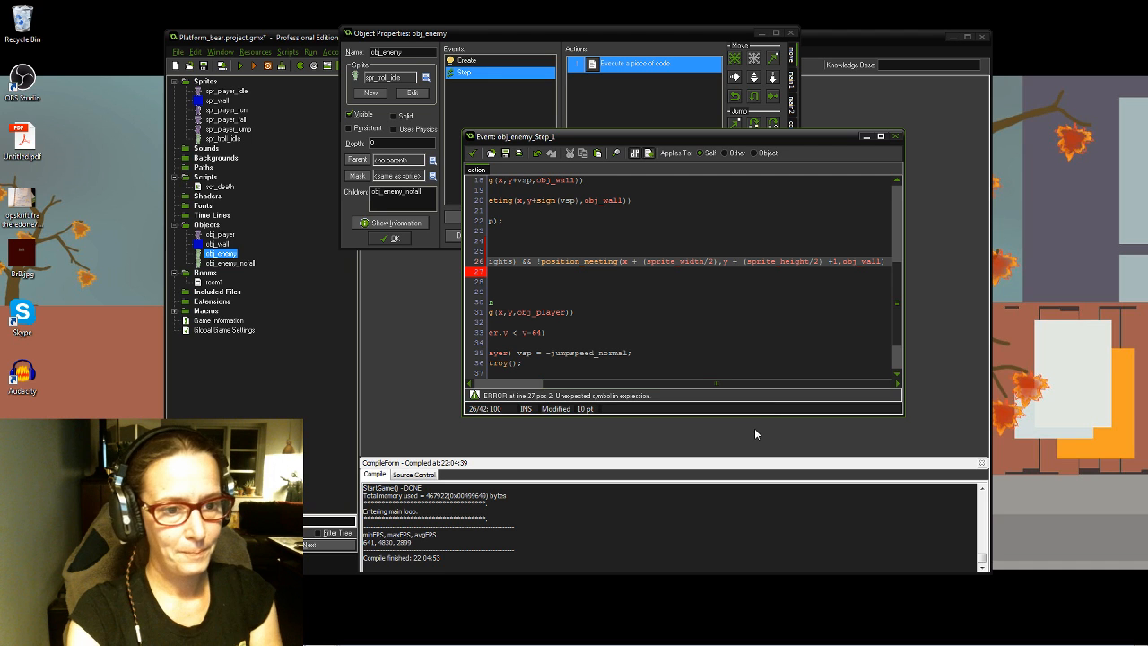
Step: Add an empty pair of curly braces on separate lines below the fearofheights condition, before the vertical collision block's closing brace
drag(755, 384, 616, 392)
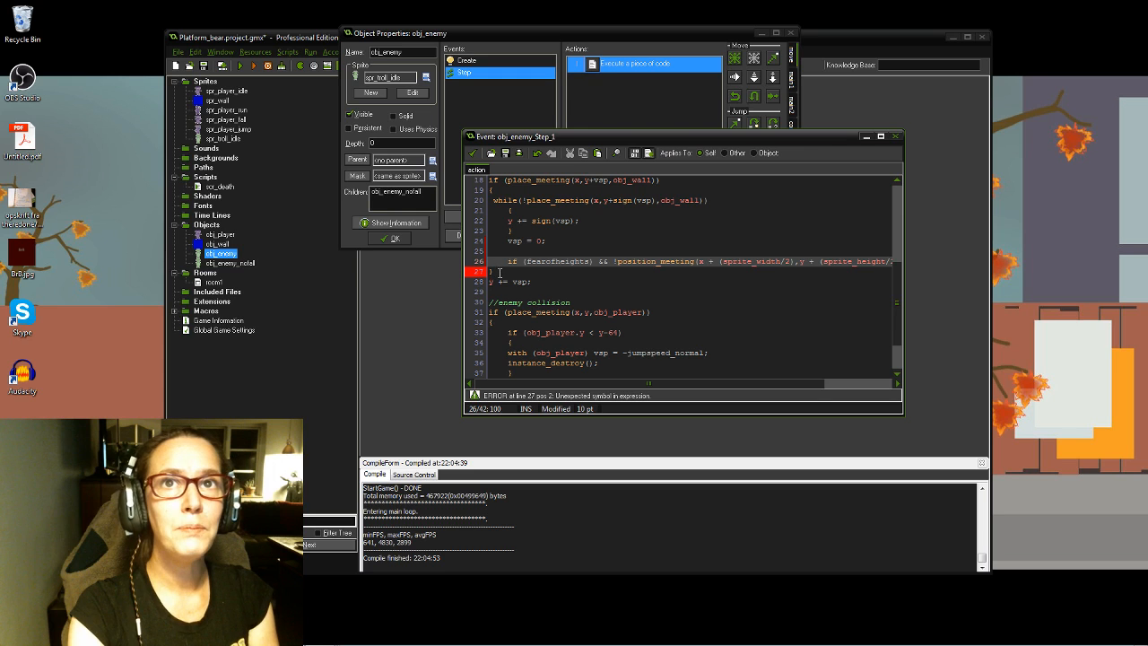
click(498, 271)
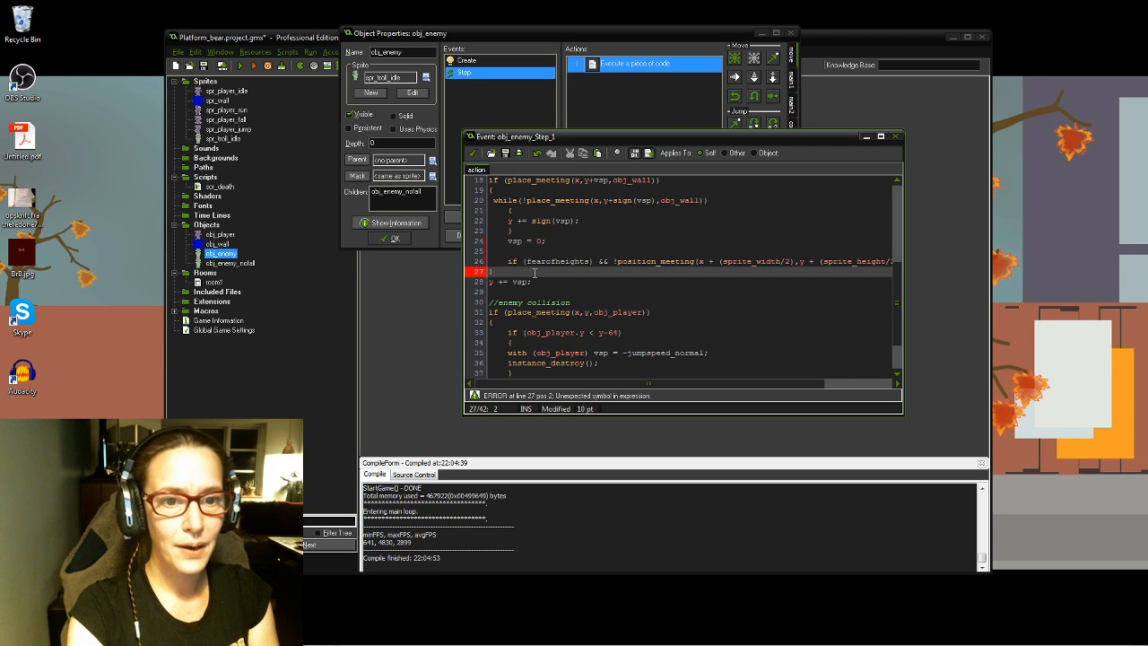
click(487, 271)
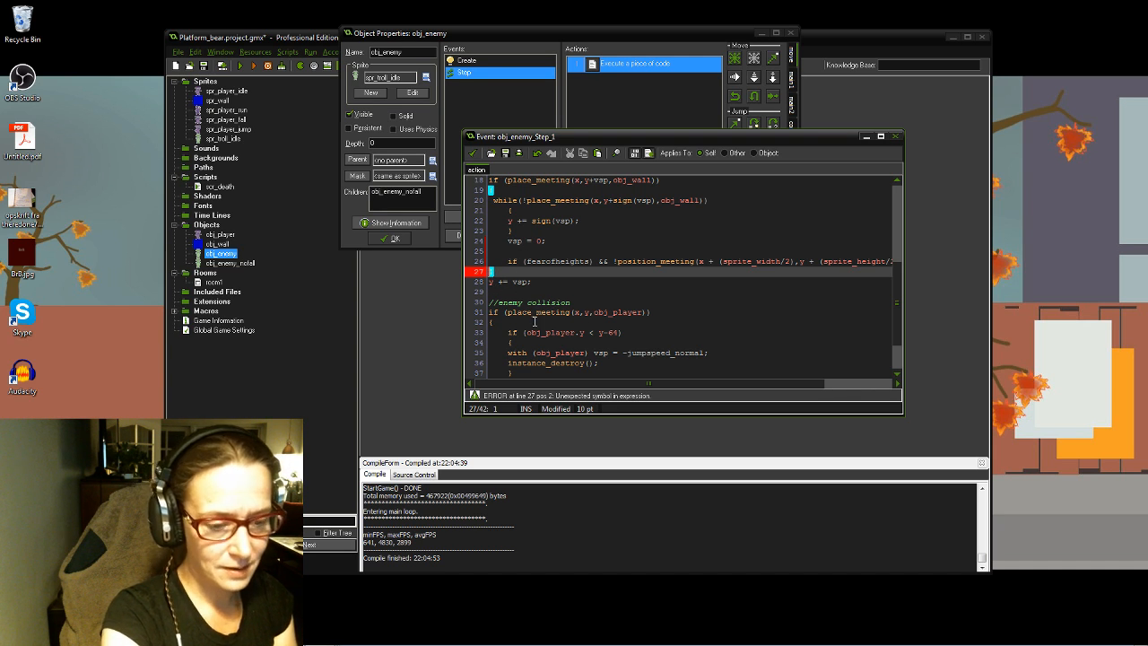
key(Return)
key(Return)
click(508, 274)
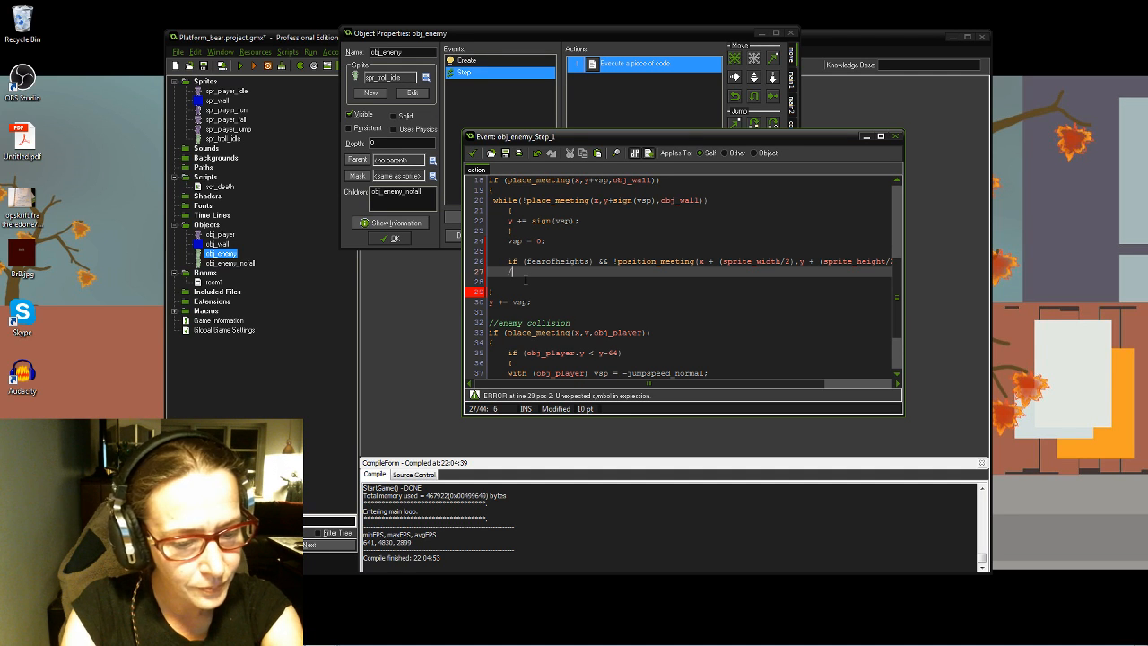
text(/*)
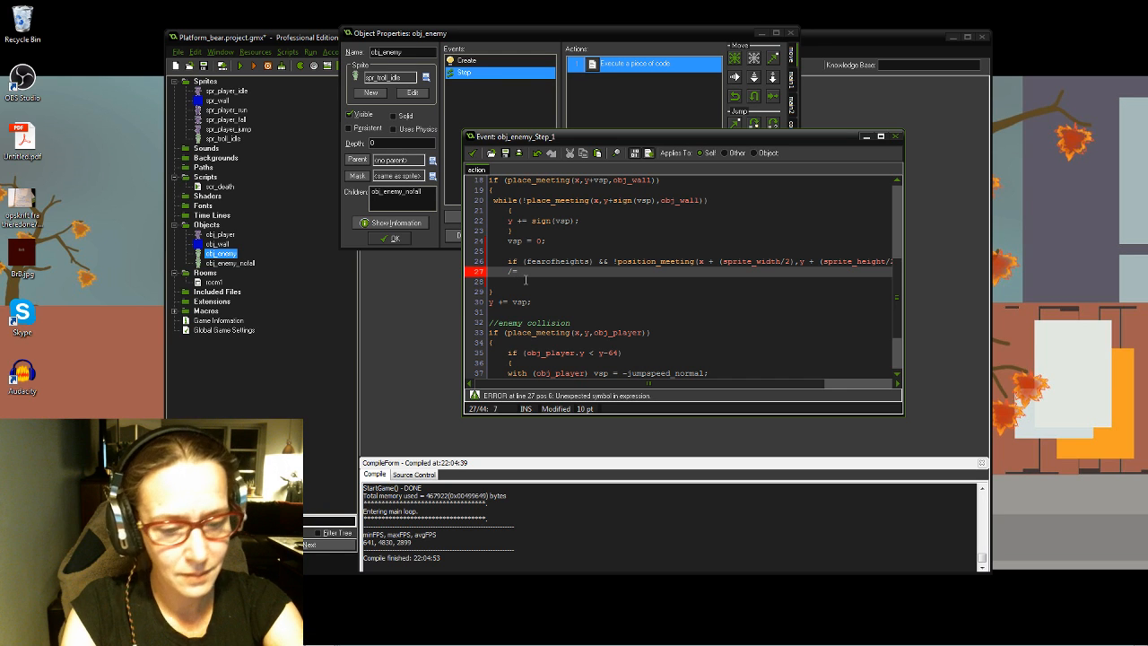
key(BackSpace)
key(BackSpace)
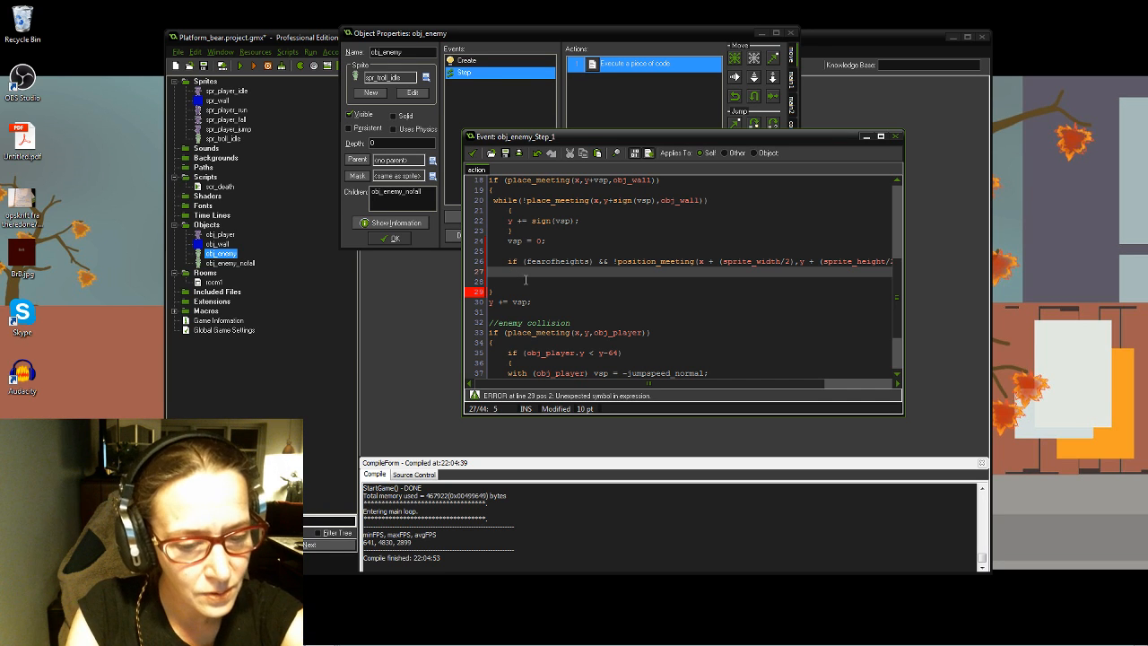
text({})
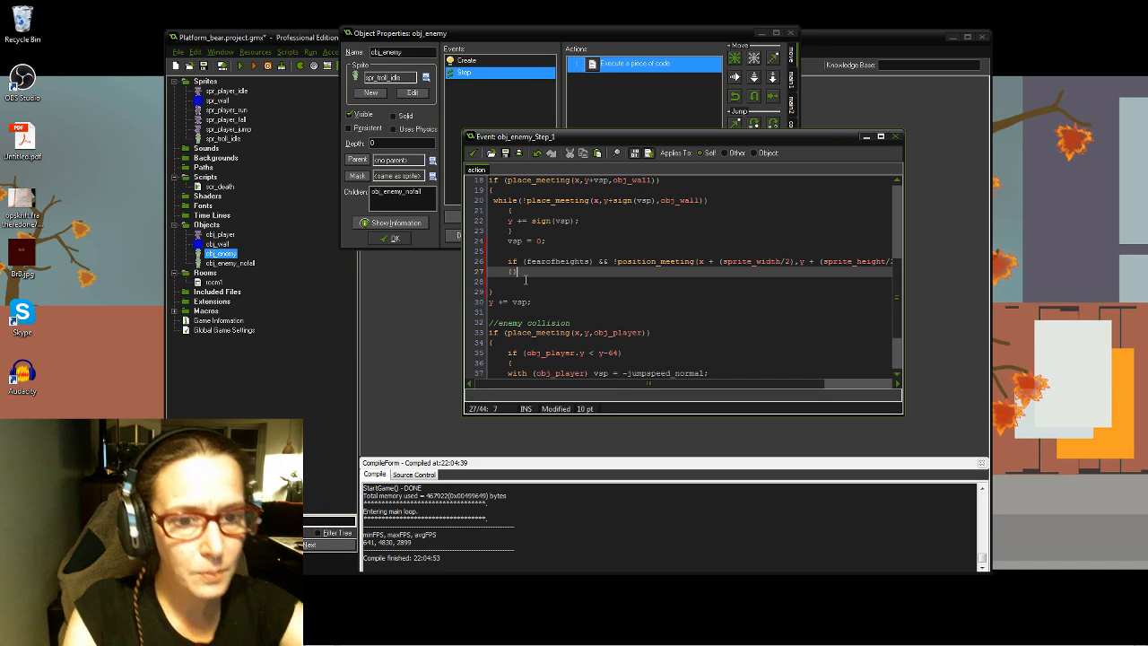
key(Left)
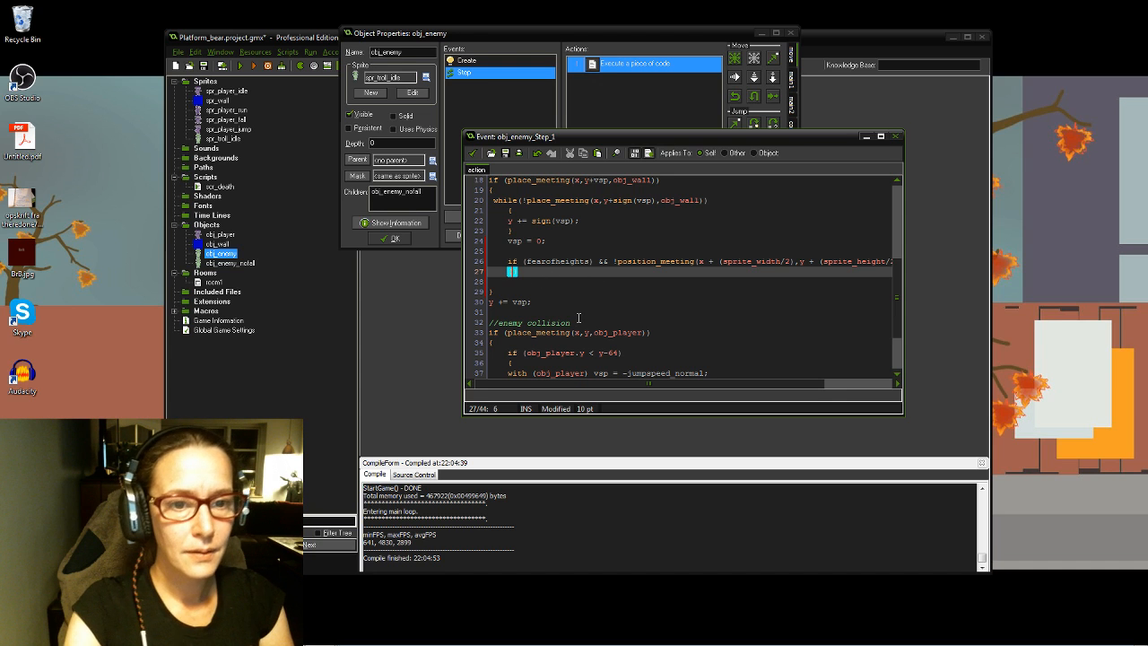
key(Return)
key(Return)
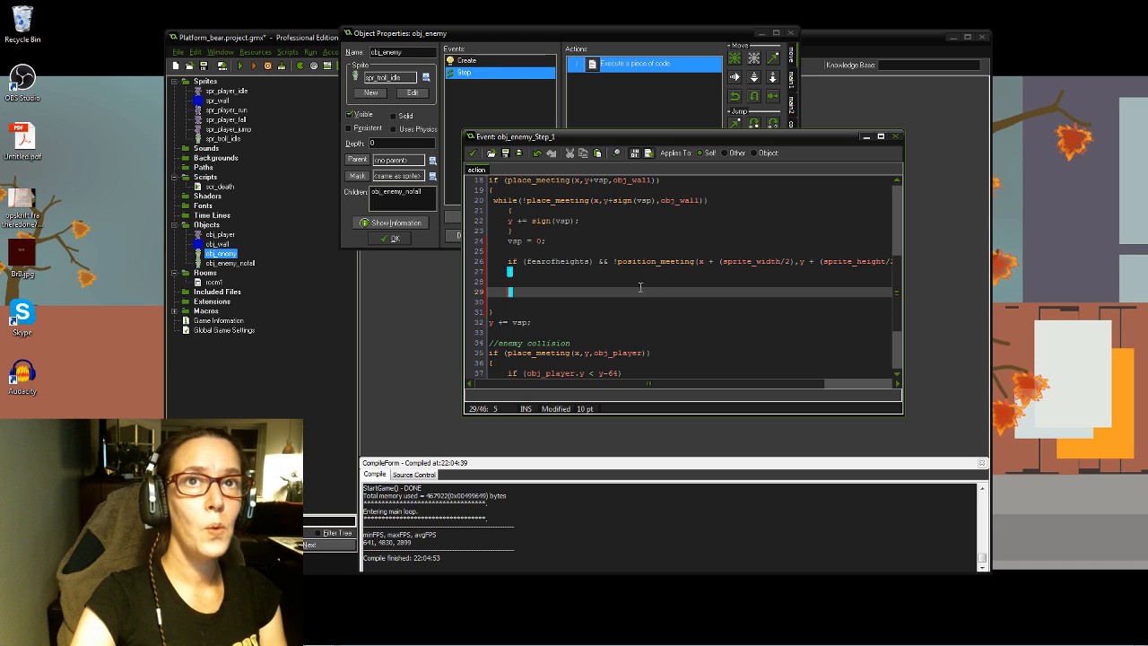
Step: Enter "dir *= -1;" inside the new fearofheights block, matching the horizontal collision code, and accept the code and obj_enemy's properties
click(523, 284)
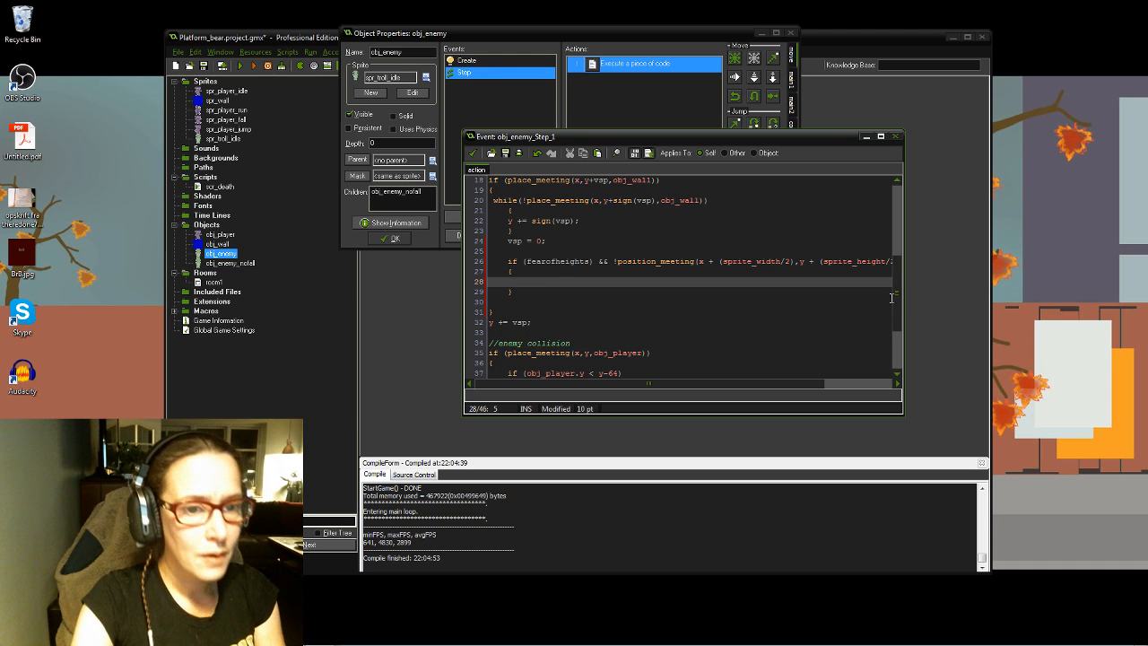
scroll(899, 301, up, 3)
scroll(900, 296, up, 5)
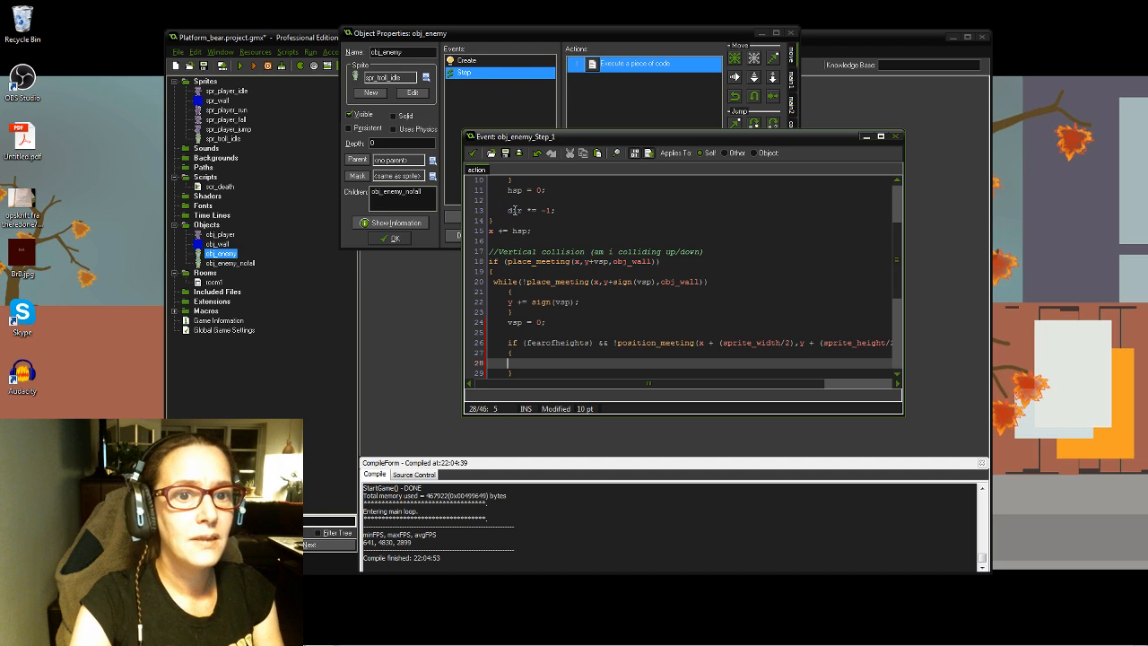
click(556, 210)
key(shift+Home)
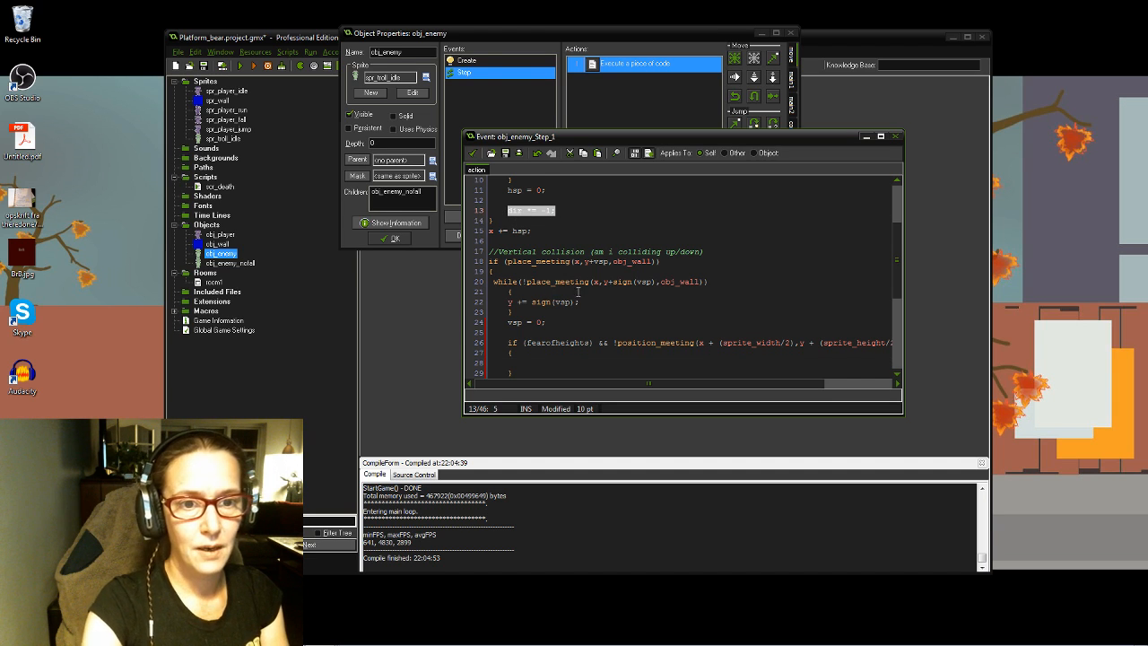
scroll(579, 291, down, 6)
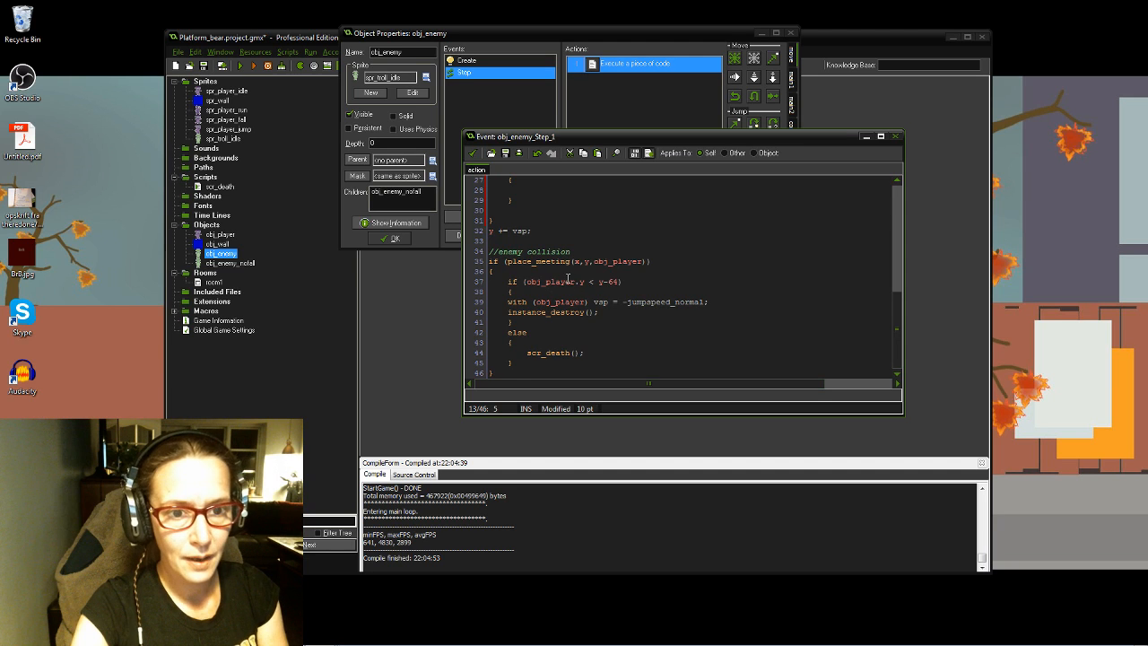
scroll(567, 279, up, 2)
click(509, 231)
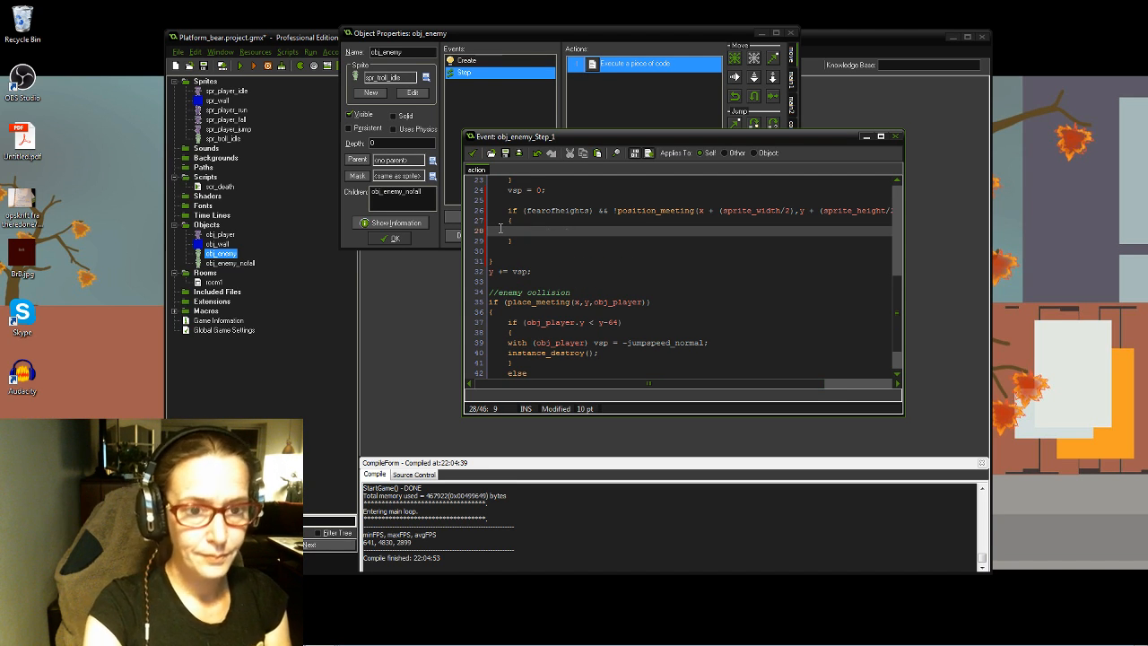
text(dir *= -1;)
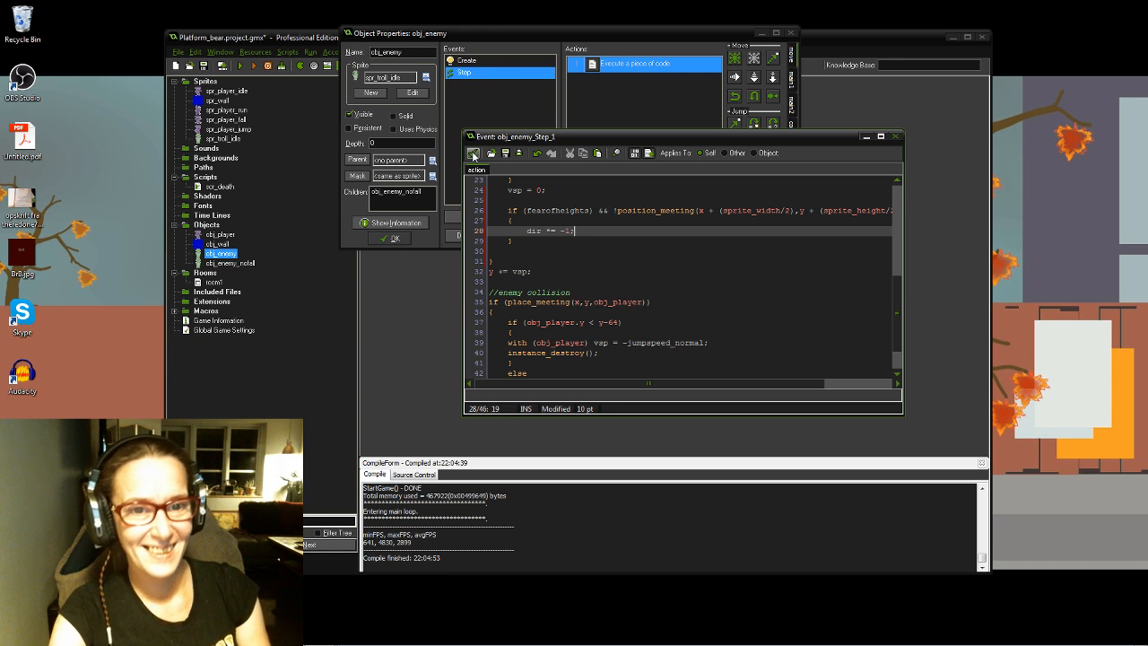
click(473, 154)
click(393, 238)
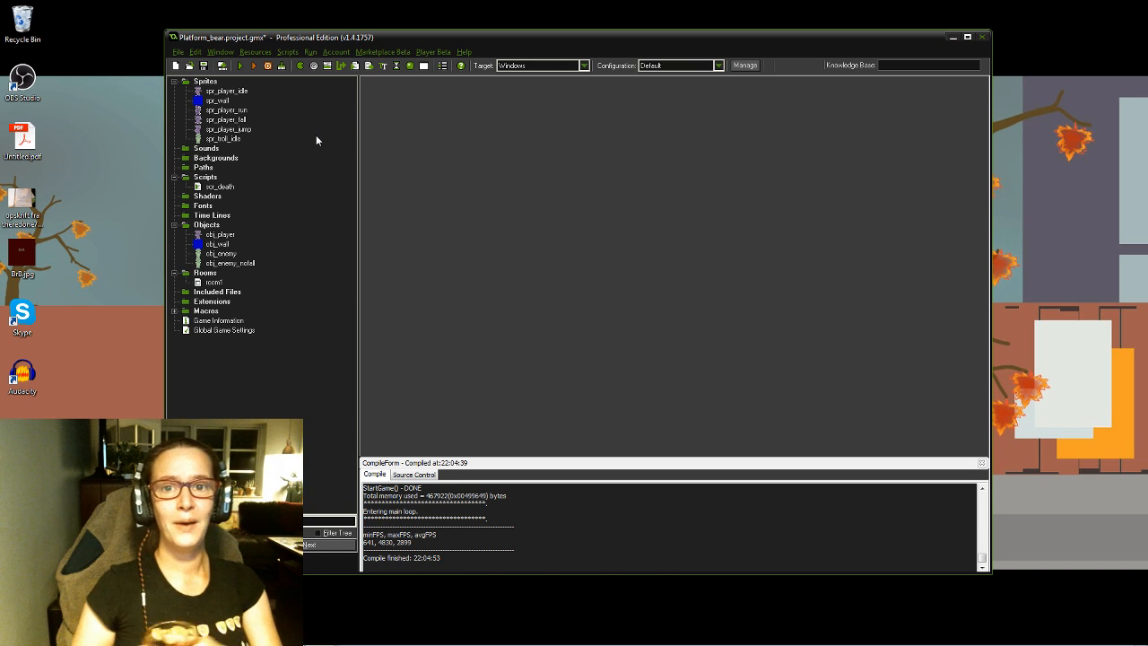
Step: Run the game, move and jump the bear toward the ledge to check how the enemies behave there, and close the game
click(241, 65)
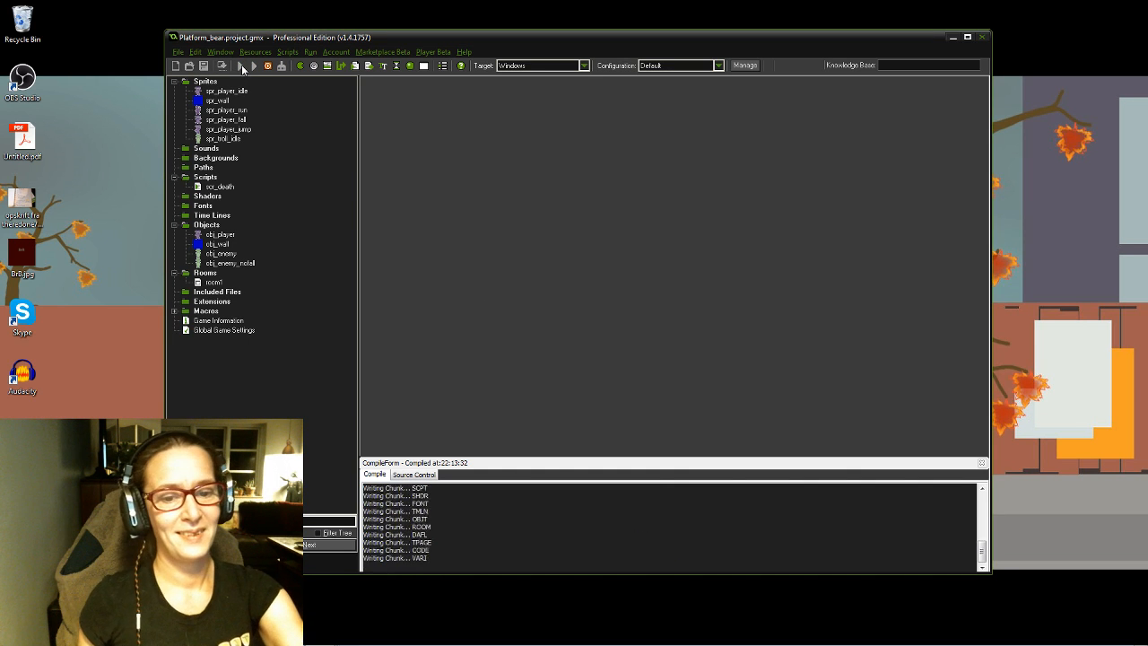
key(Left)
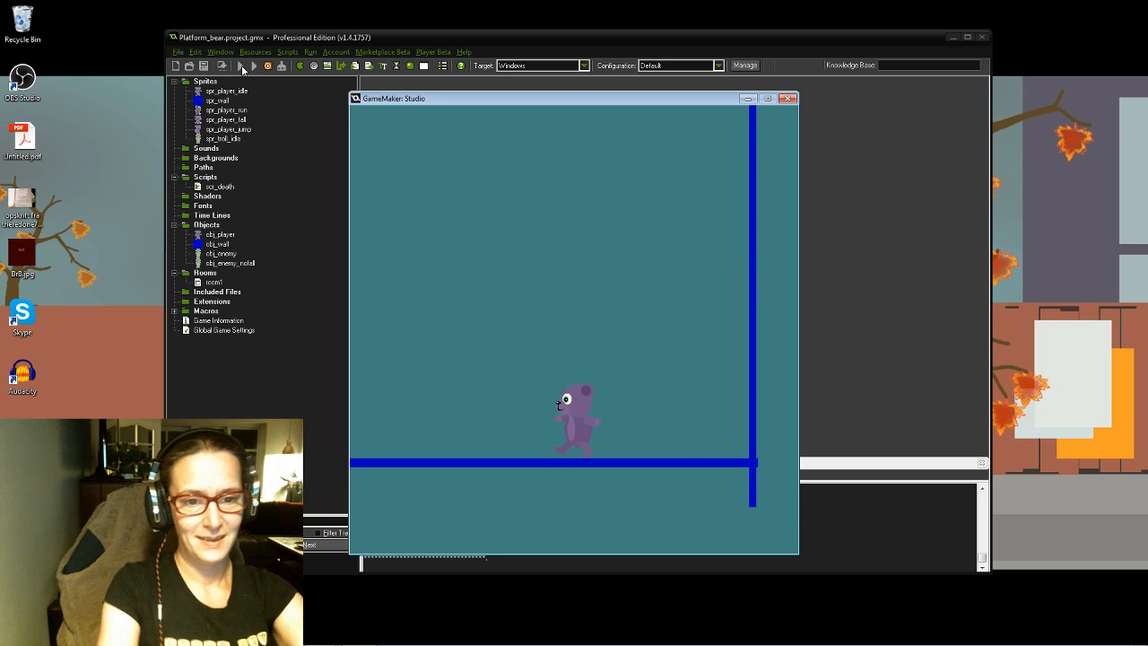
key(Right)
key(Left)
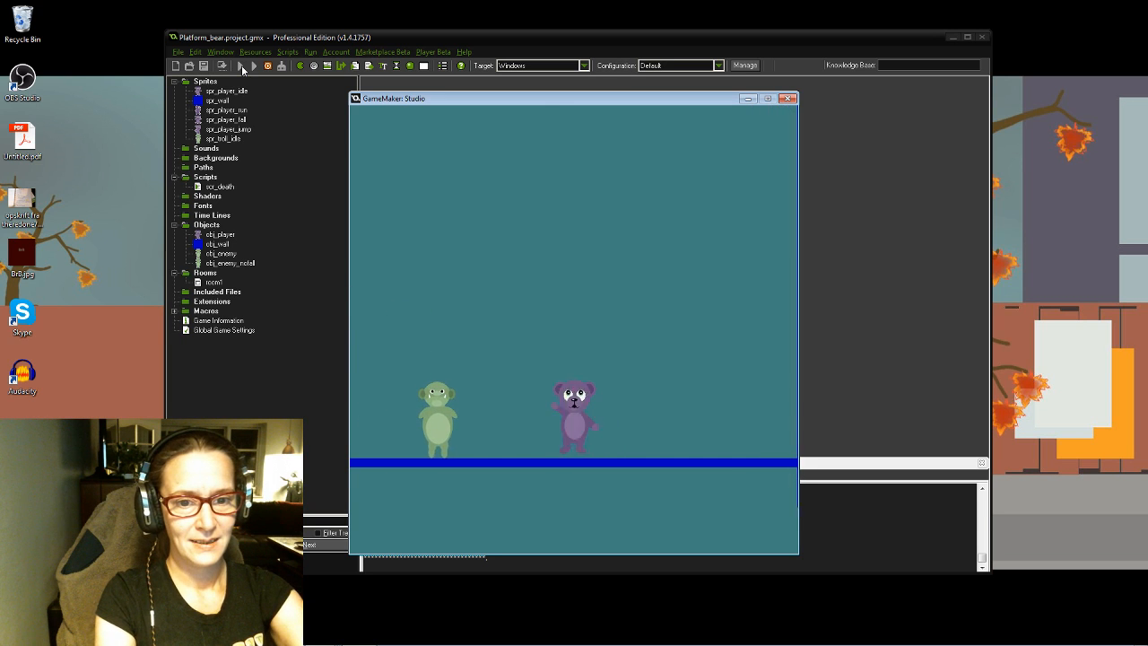
key(space)
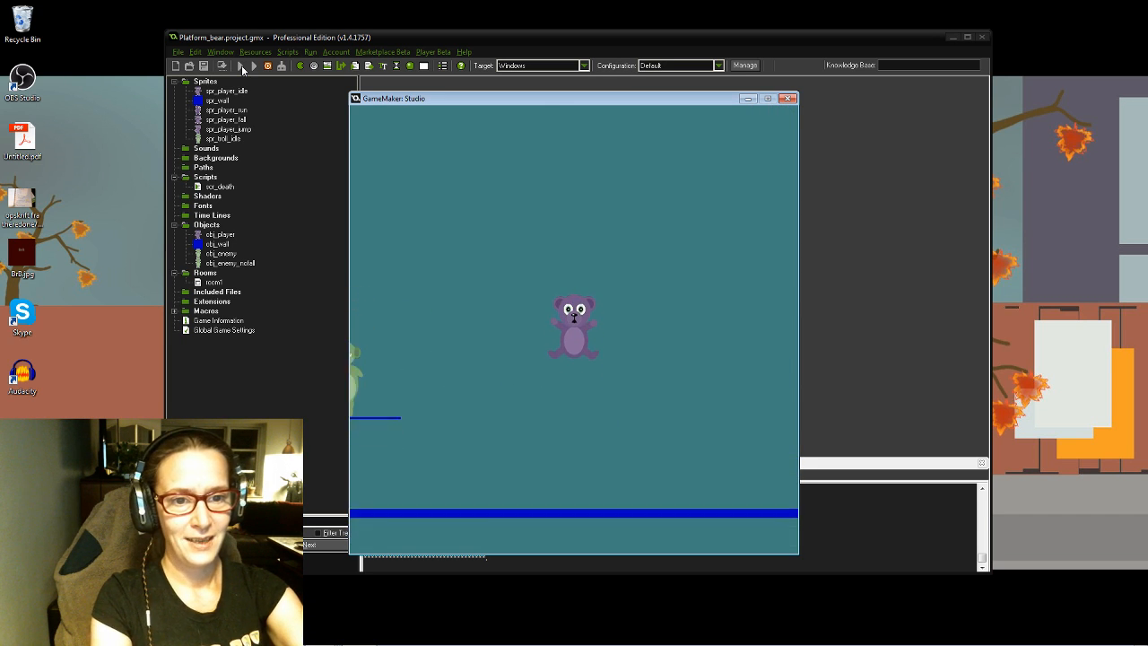
key(Left)
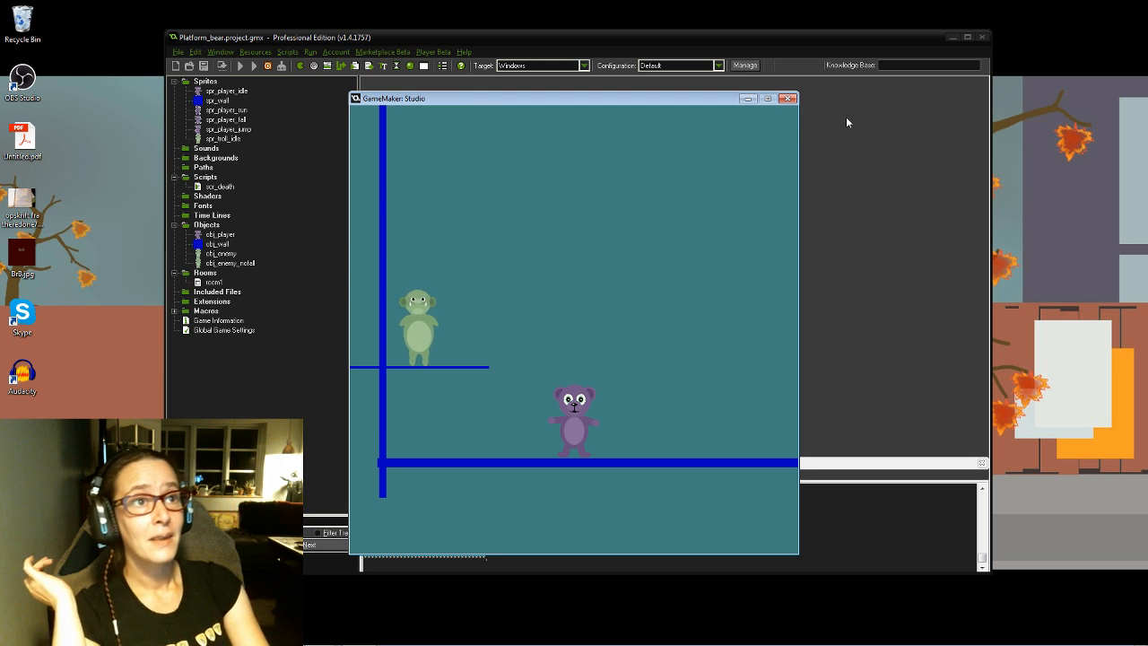
click(788, 99)
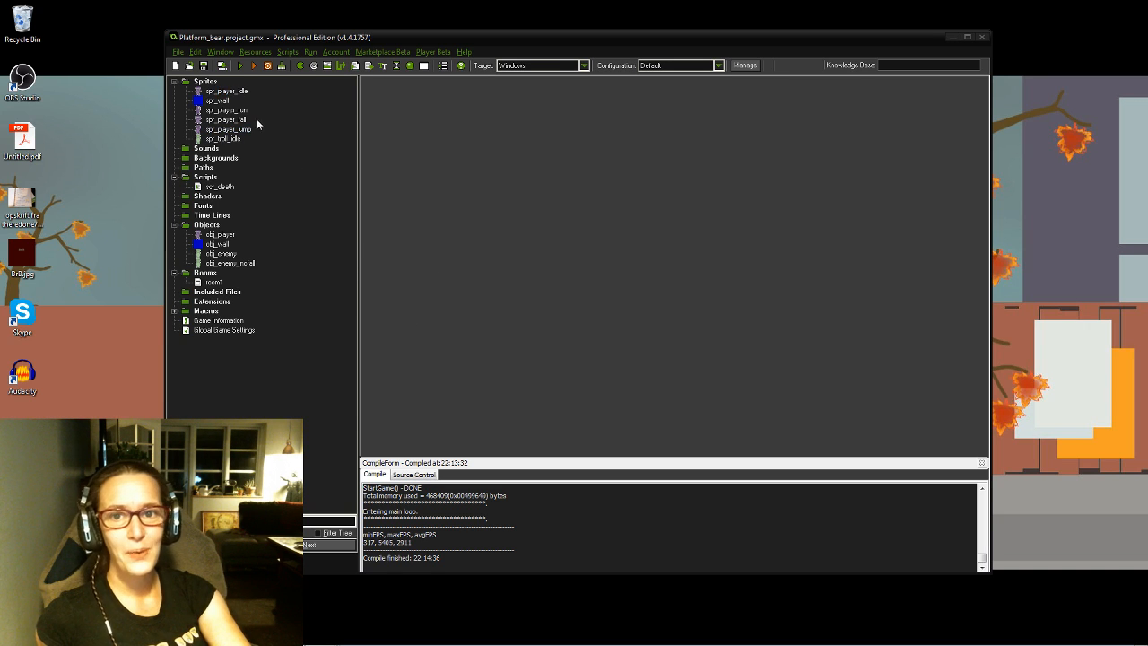
Step: Open room1 in the room editor
click(223, 84)
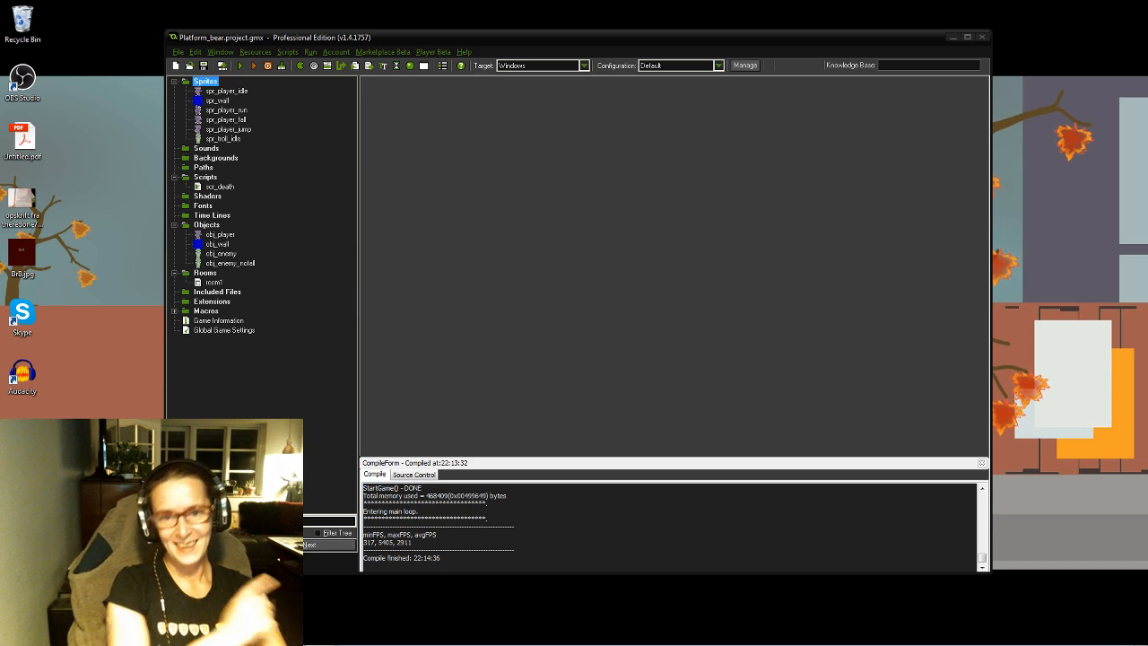
double_click(213, 282)
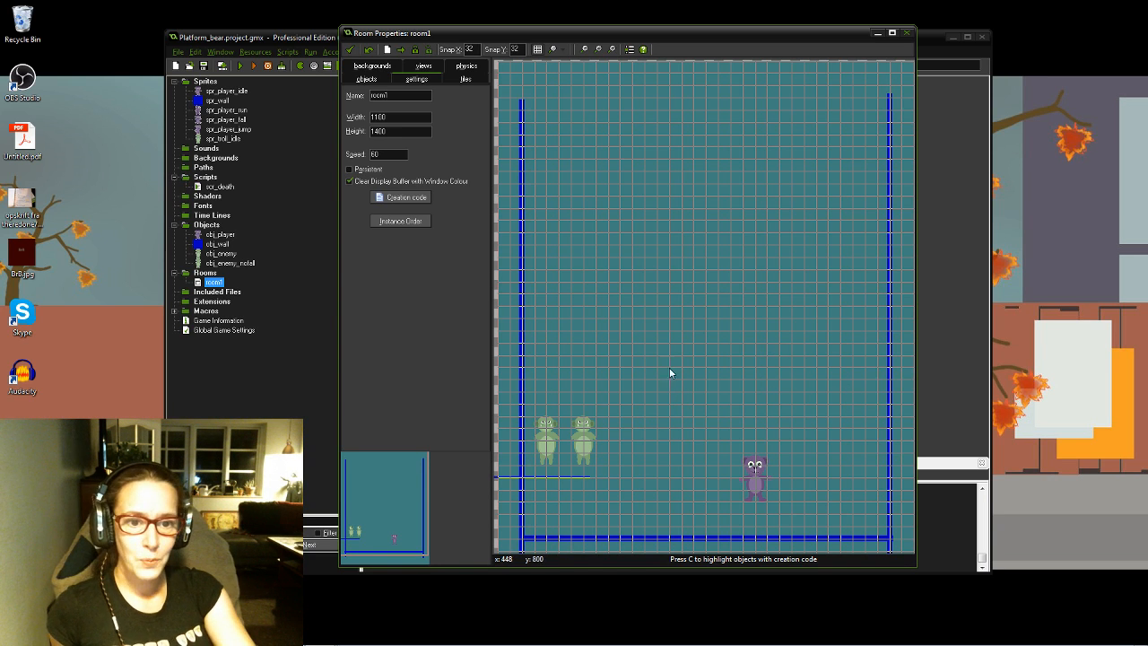
Step: Switch to GIMP and close the untitled troll image without saving it
mouse_move(306, 643)
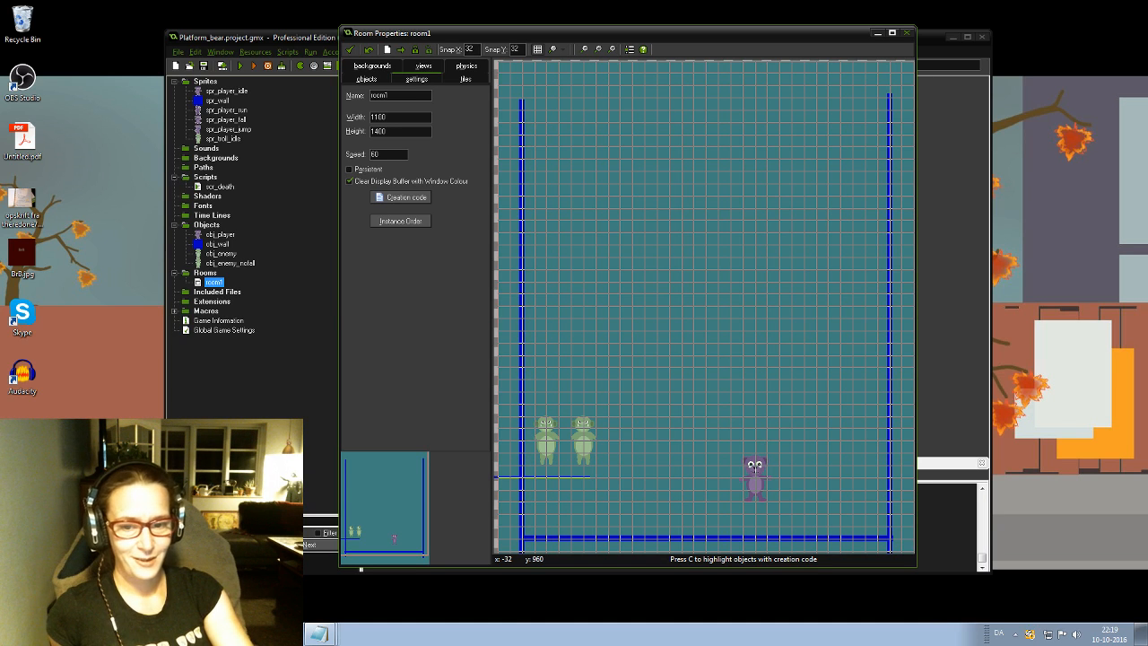
click(318, 633)
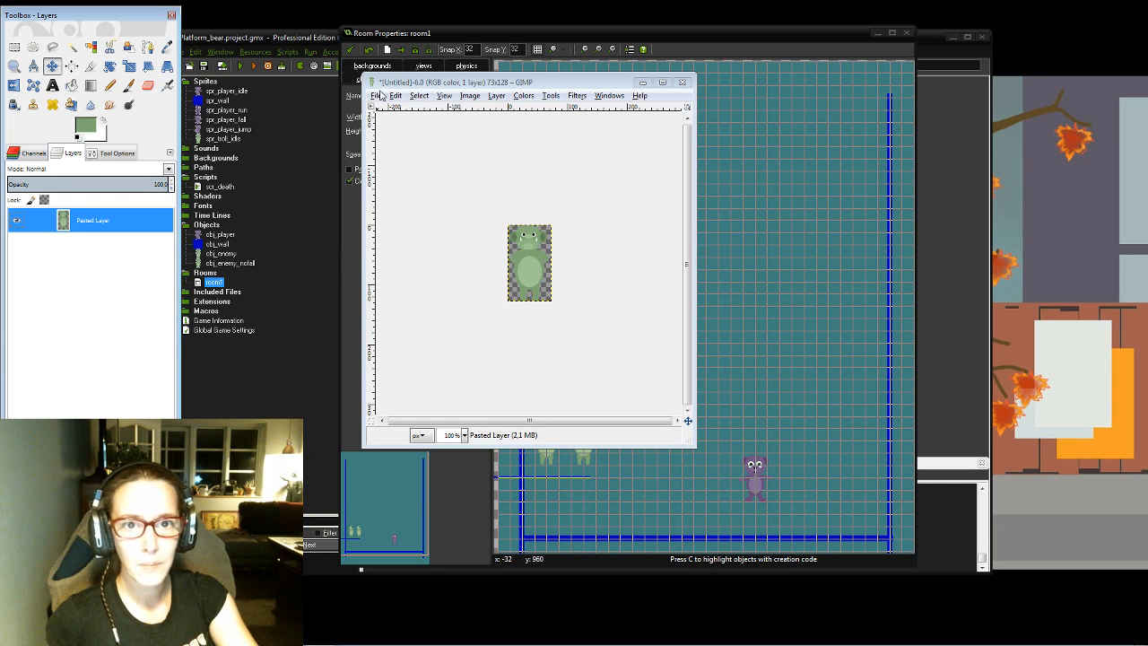
click(681, 84)
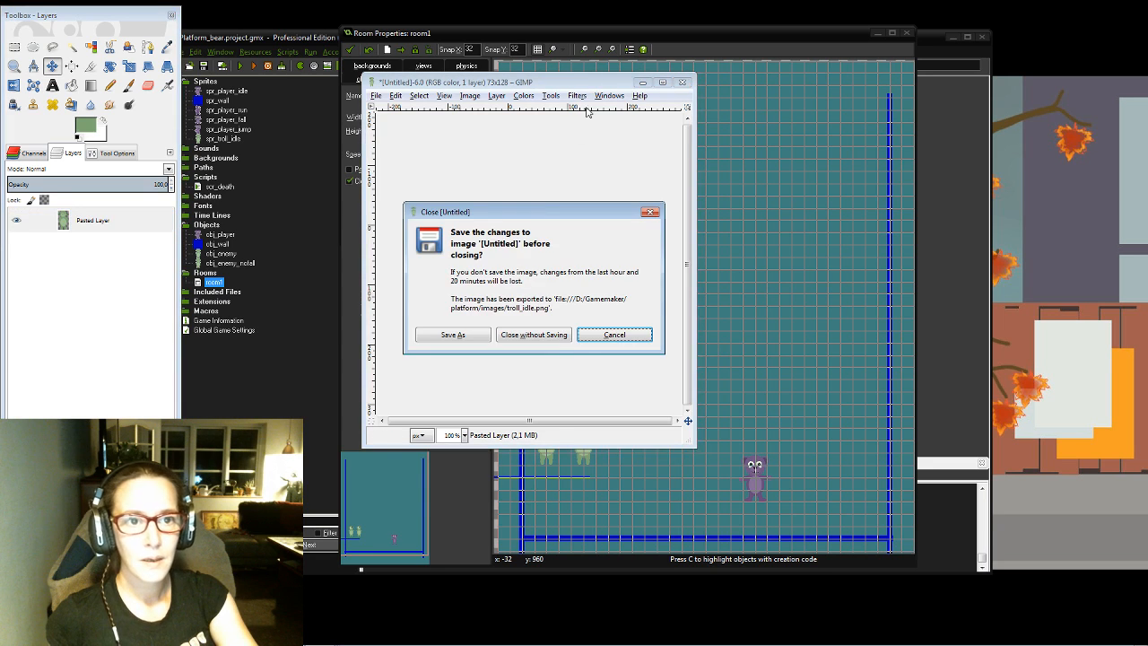
click(533, 334)
Step: Create a new blank image 1000 px wide and 1000 px high
click(375, 96)
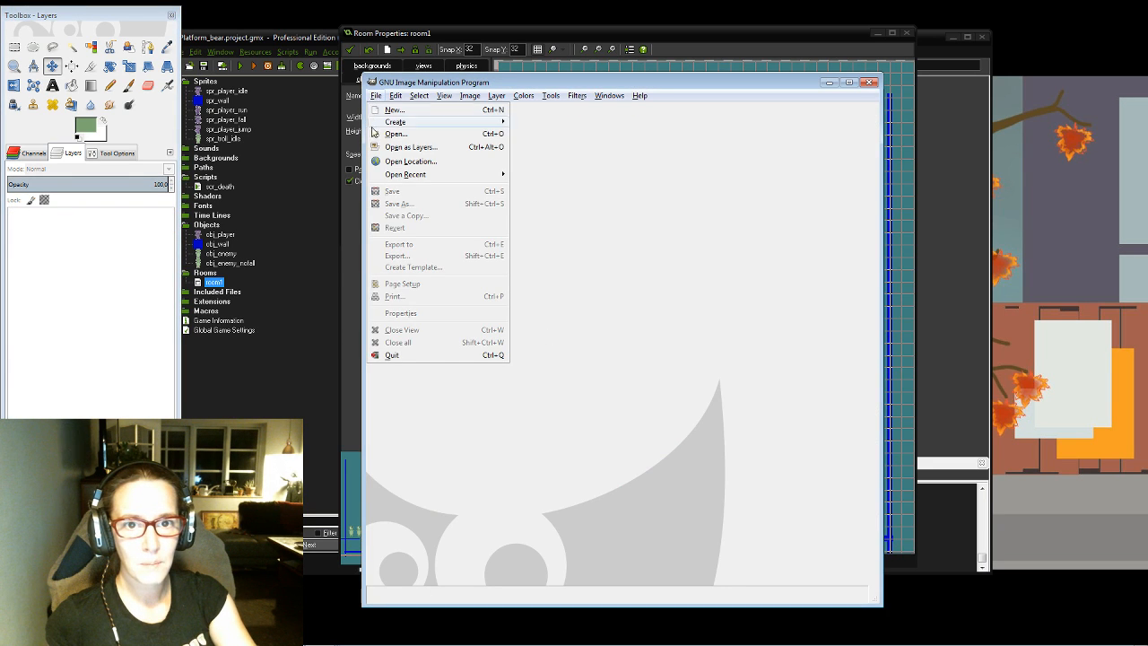
mouse_move(414, 126)
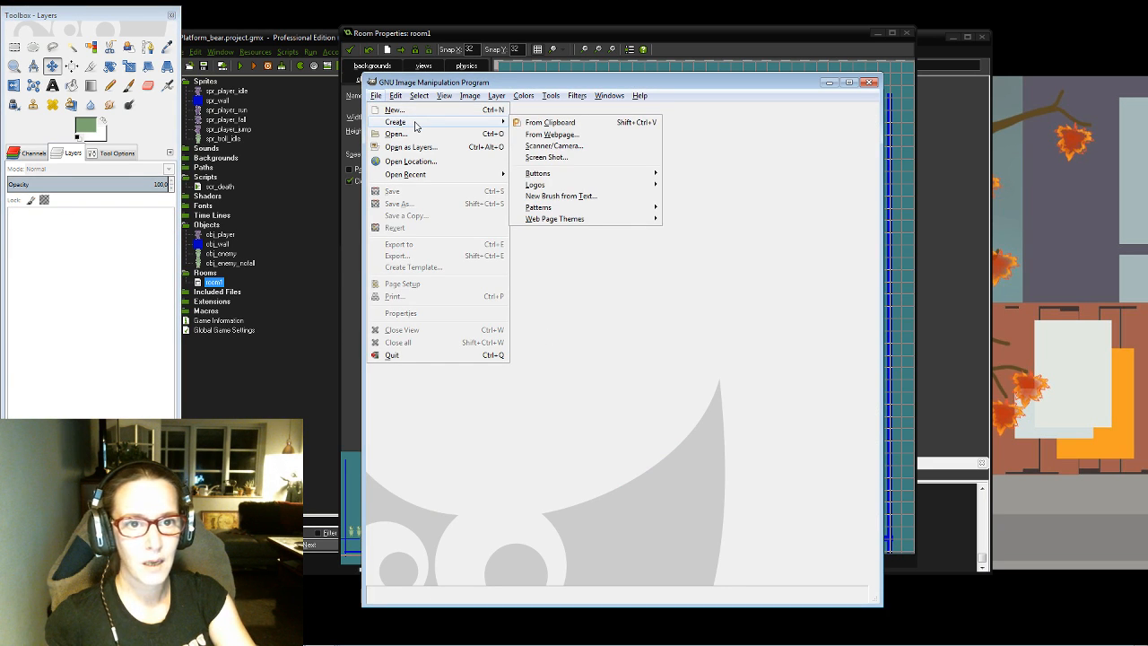
click(403, 111)
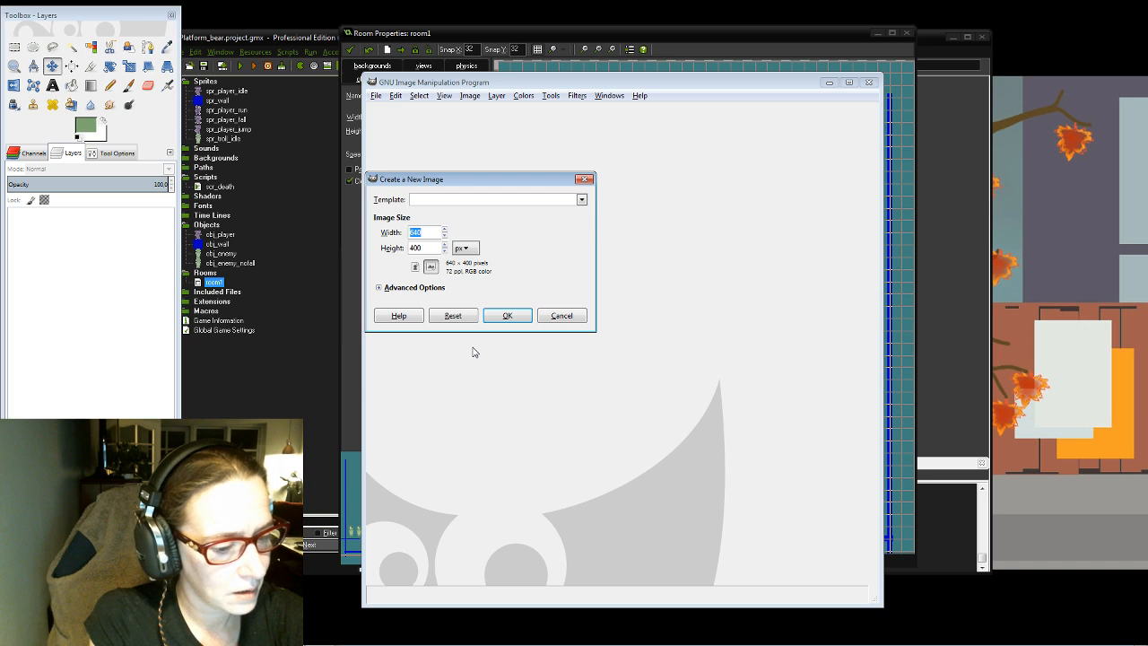
text(1000)
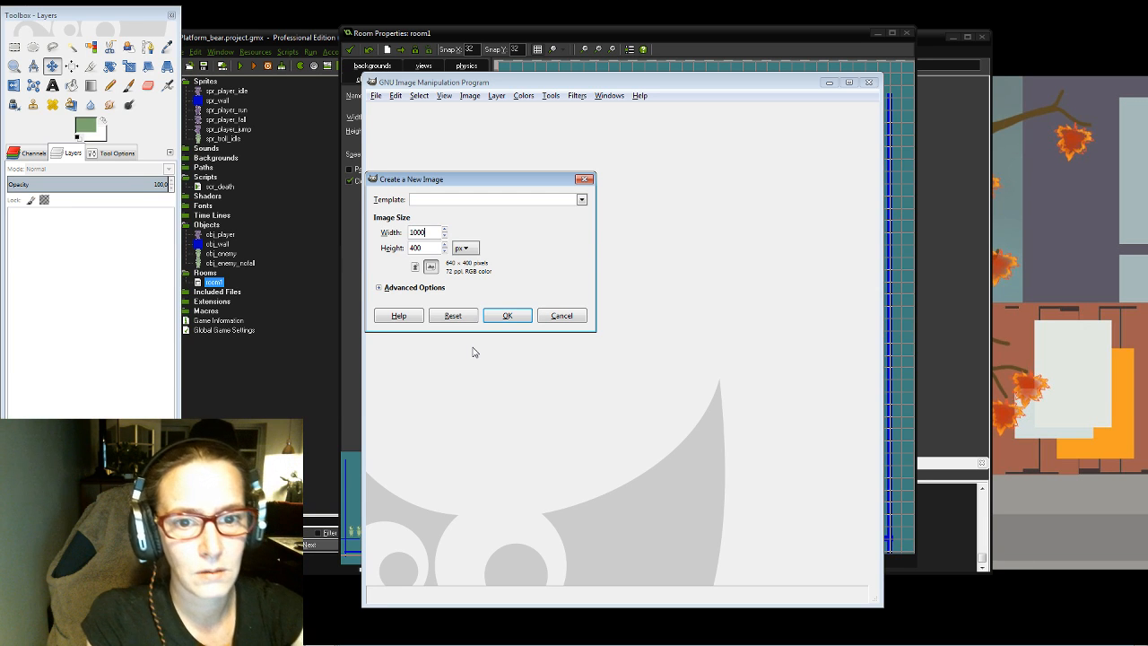
key(Tab)
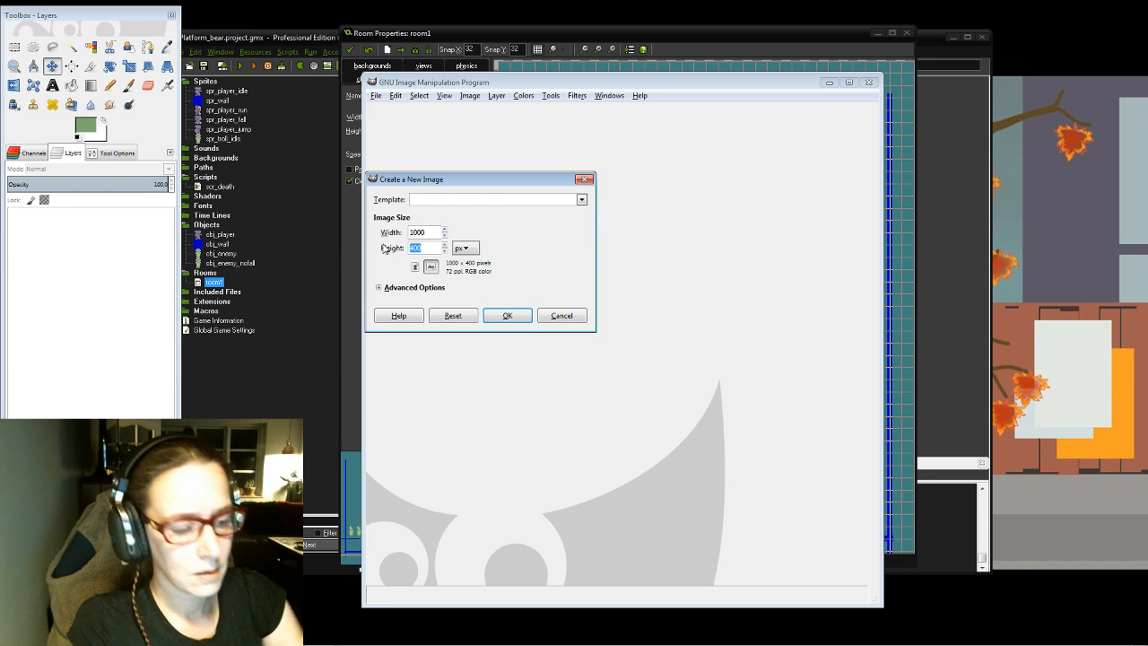
text(1000)
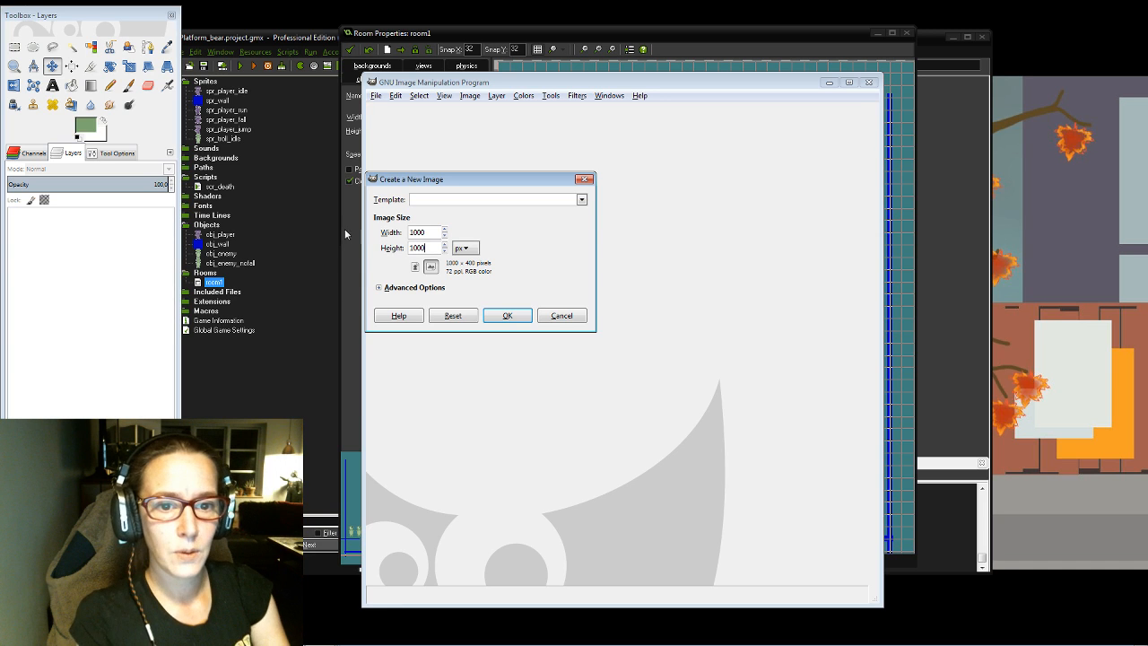
click(508, 316)
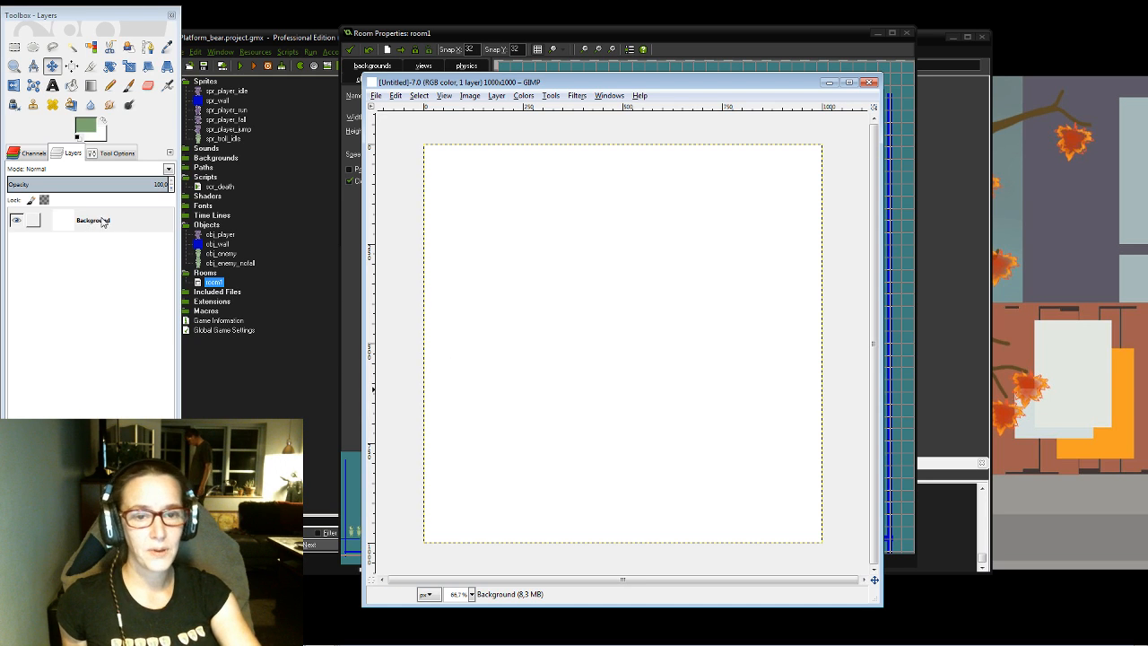
Step: Add a new 1000 x 1000 px transparent layer above the Background layer and hide the Background
click(494, 98)
click(504, 114)
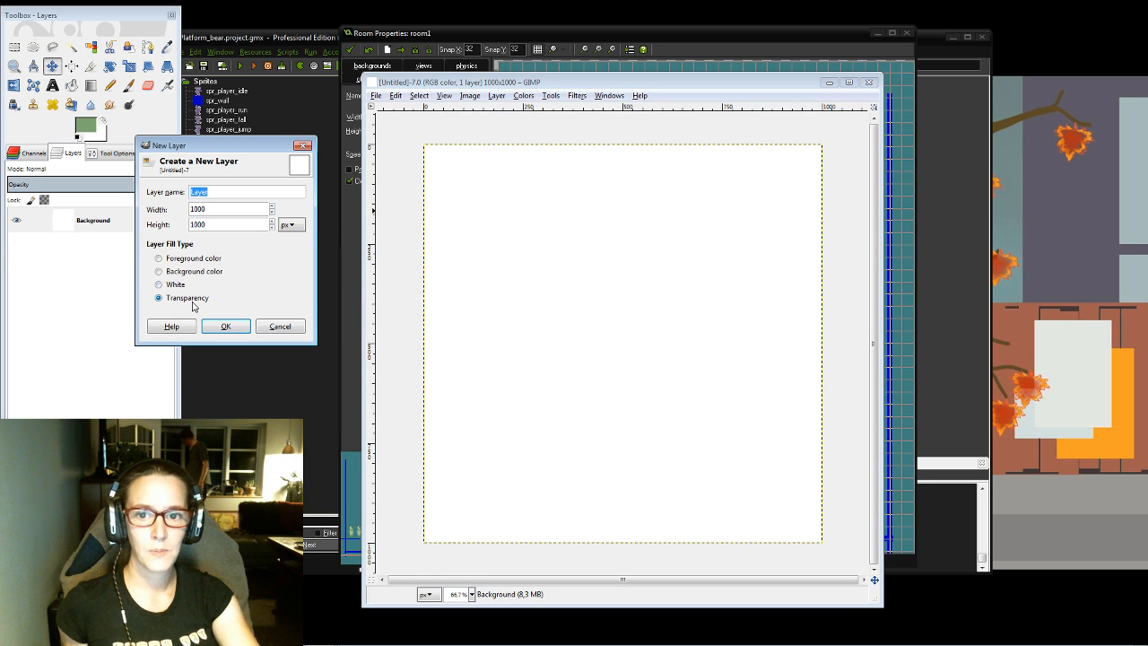
click(226, 326)
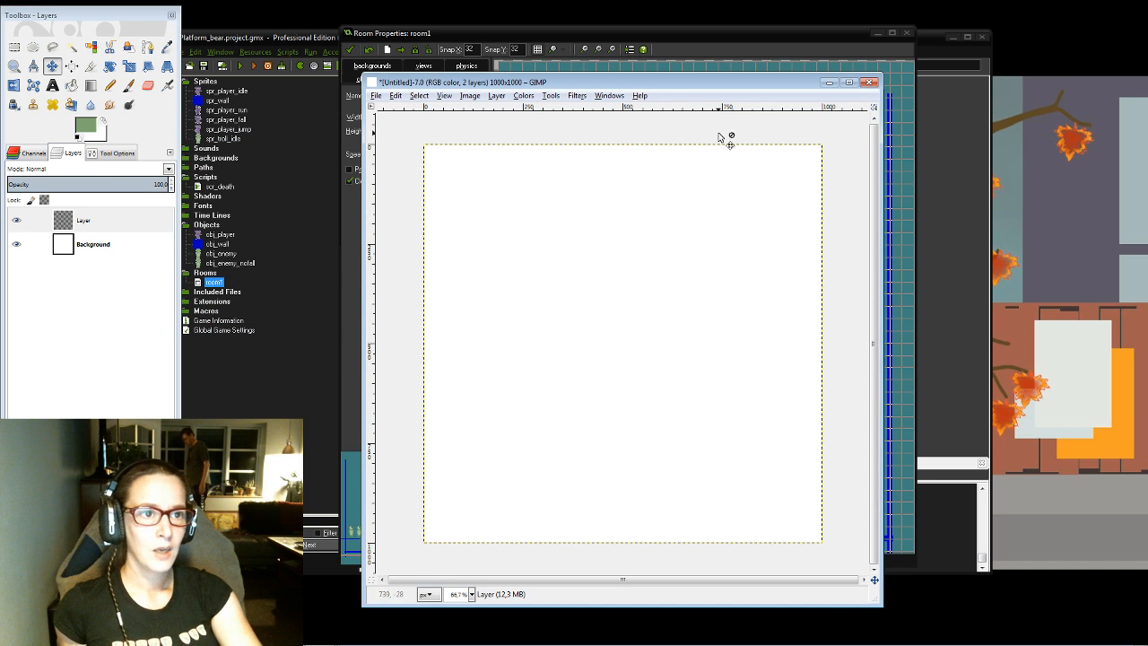
drag(699, 86, 321, 82)
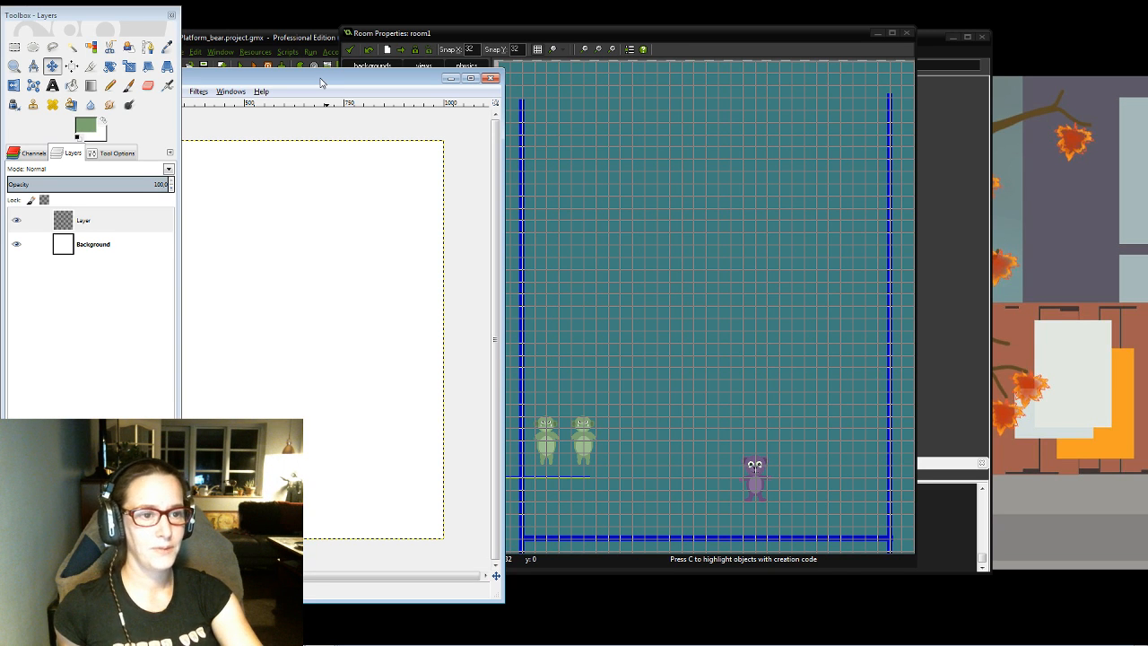
drag(320, 81, 538, 81)
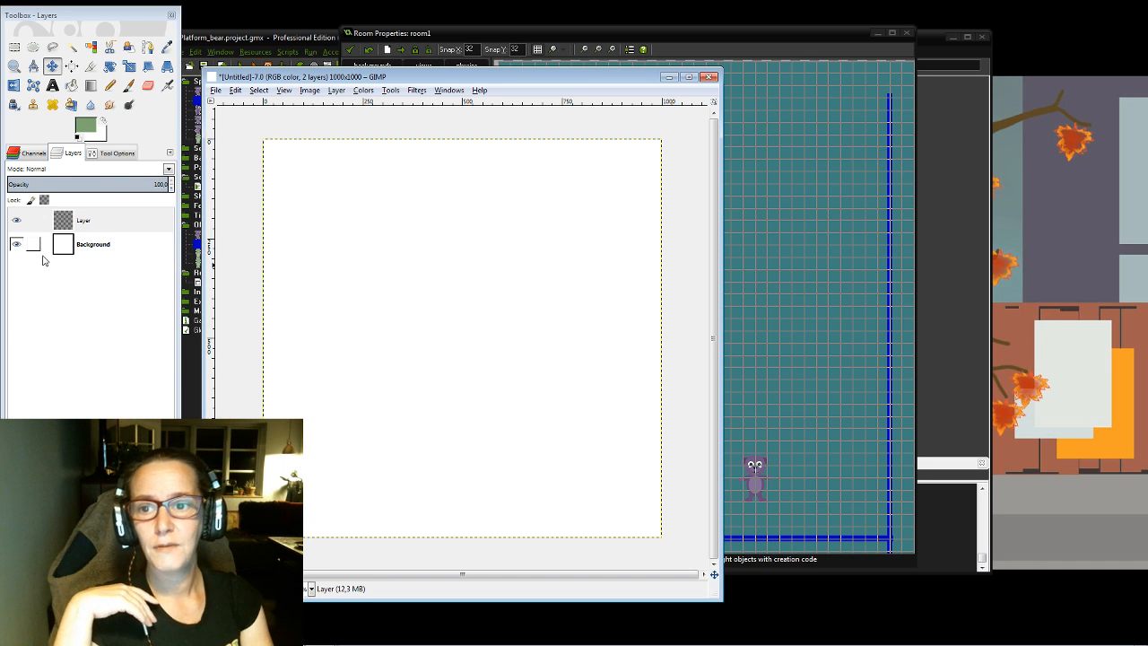
click(16, 245)
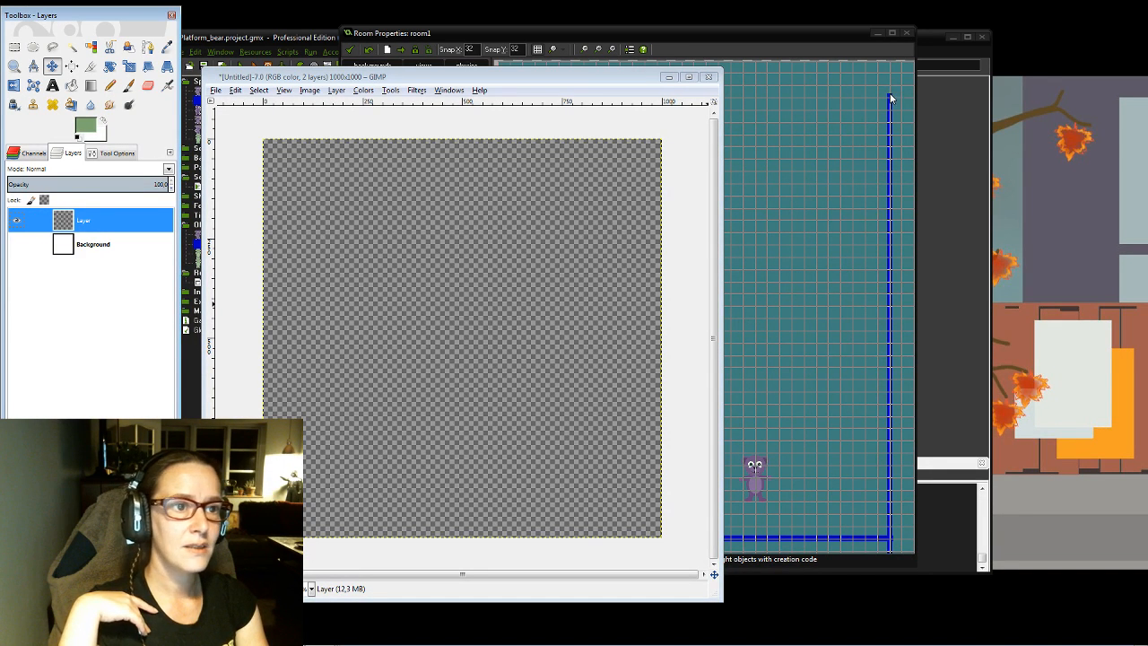
Step: Select a tall rectangle about 60 x 200 px in the canvas's upper-left corner and fill it with brown 7c605f
click(13, 50)
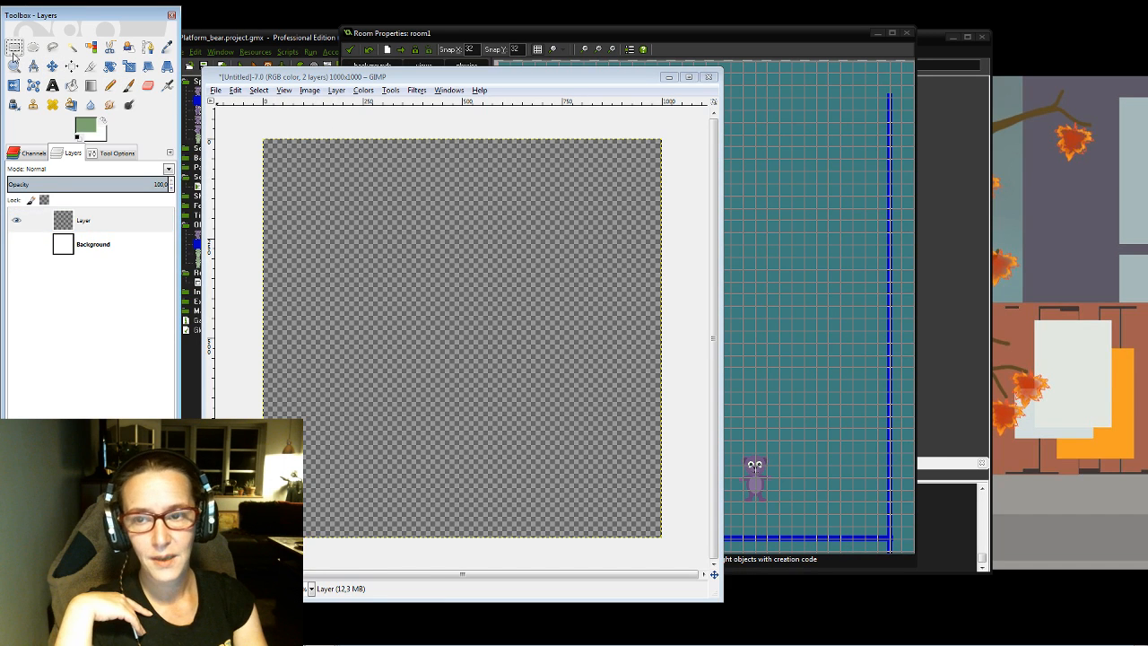
drag(310, 269, 334, 349)
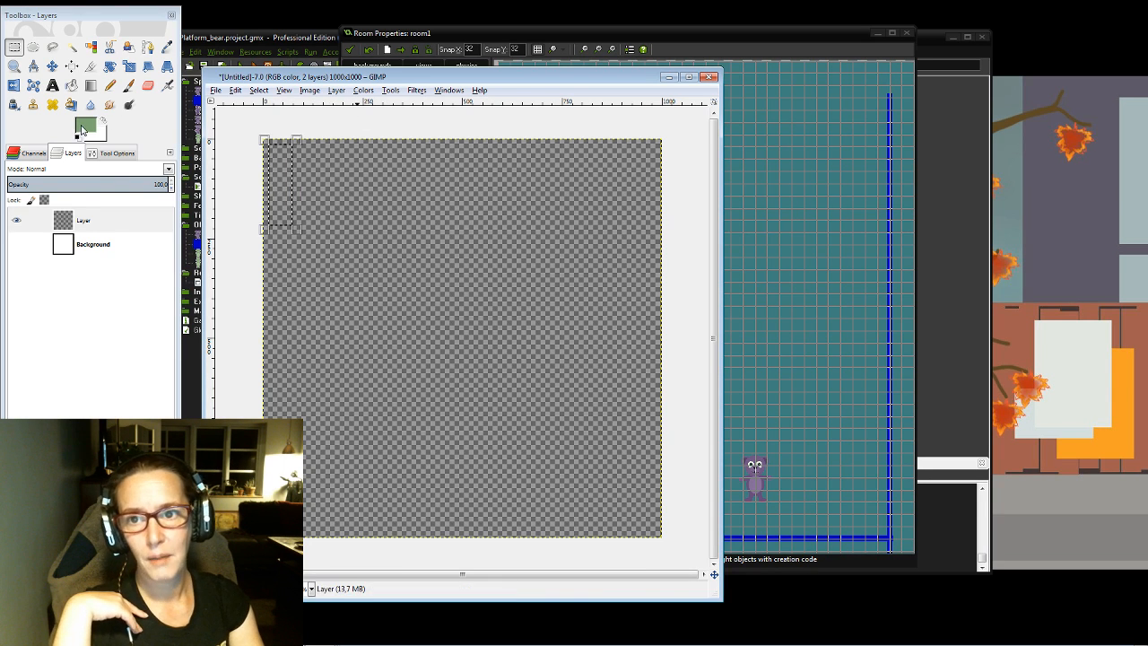
click(81, 130)
click(954, 184)
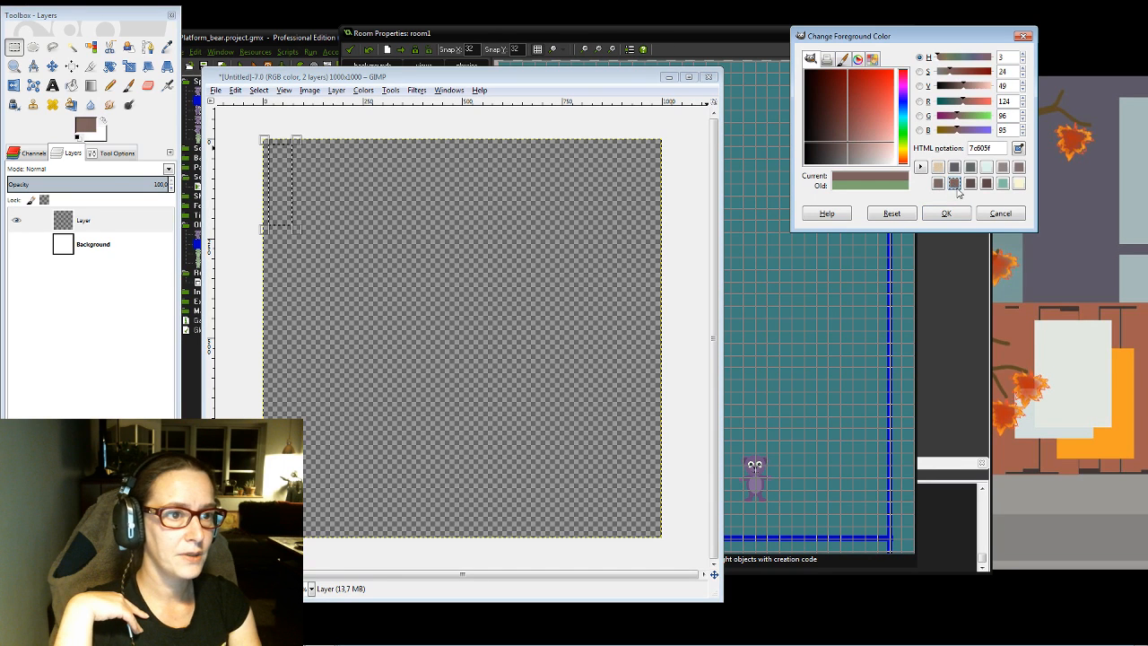
click(950, 215)
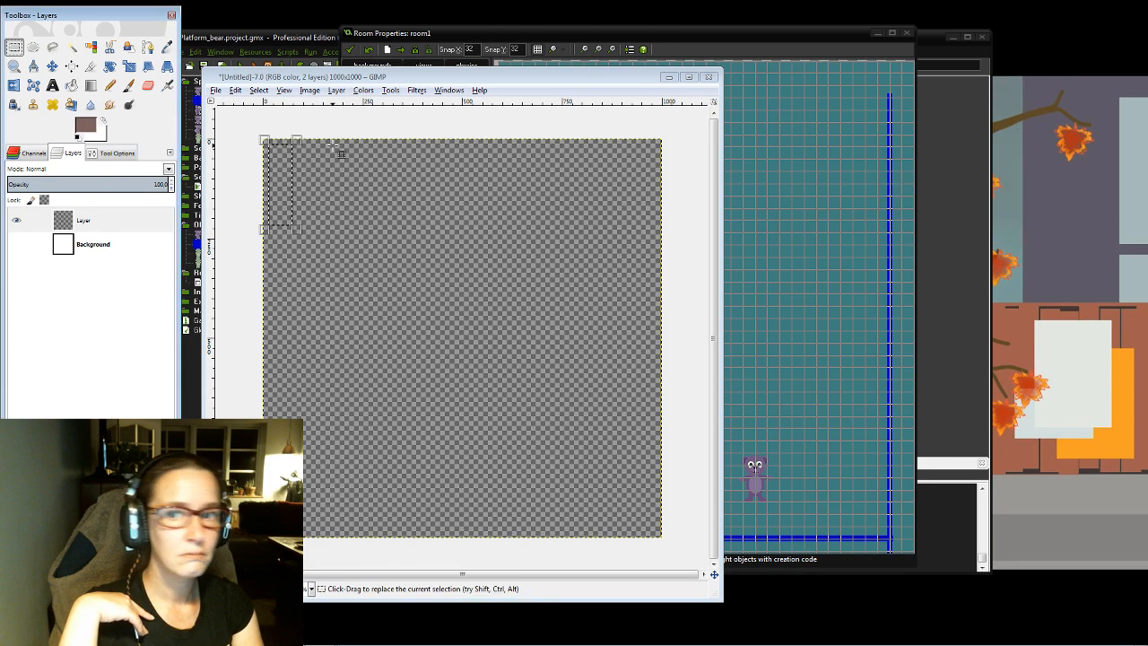
click(71, 87)
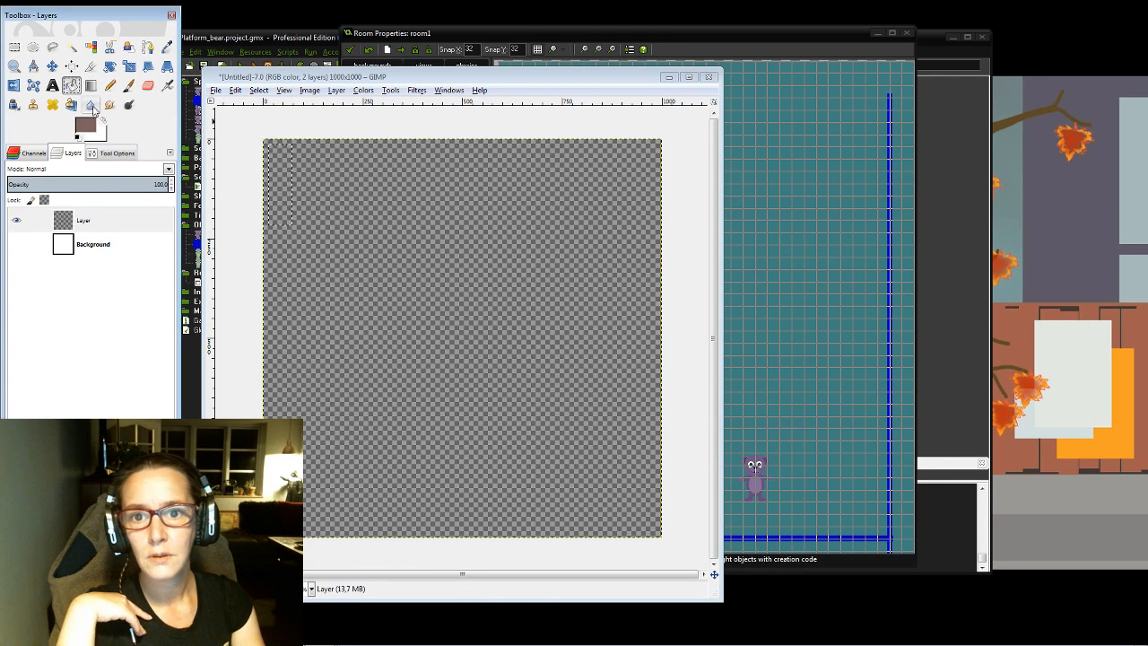
click(274, 179)
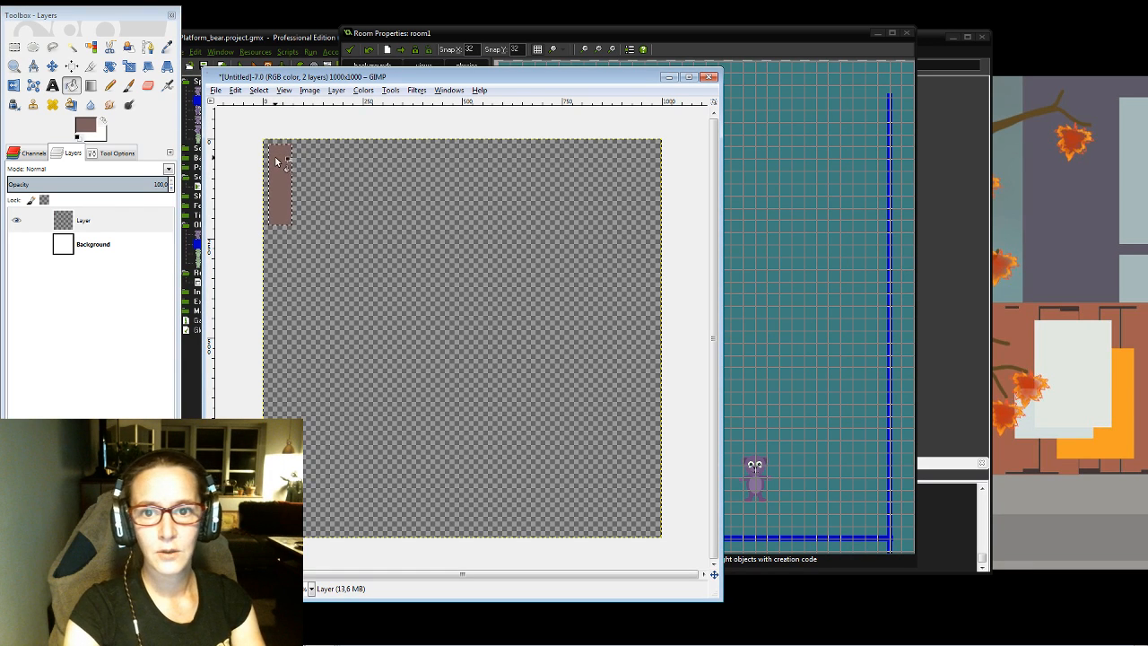
Step: Select a thin, nearly full-height vertical strip near the brown rectangle's left edge and fill it with dark brown 583d3c
ctrl+scroll(277, 167, up, 3)
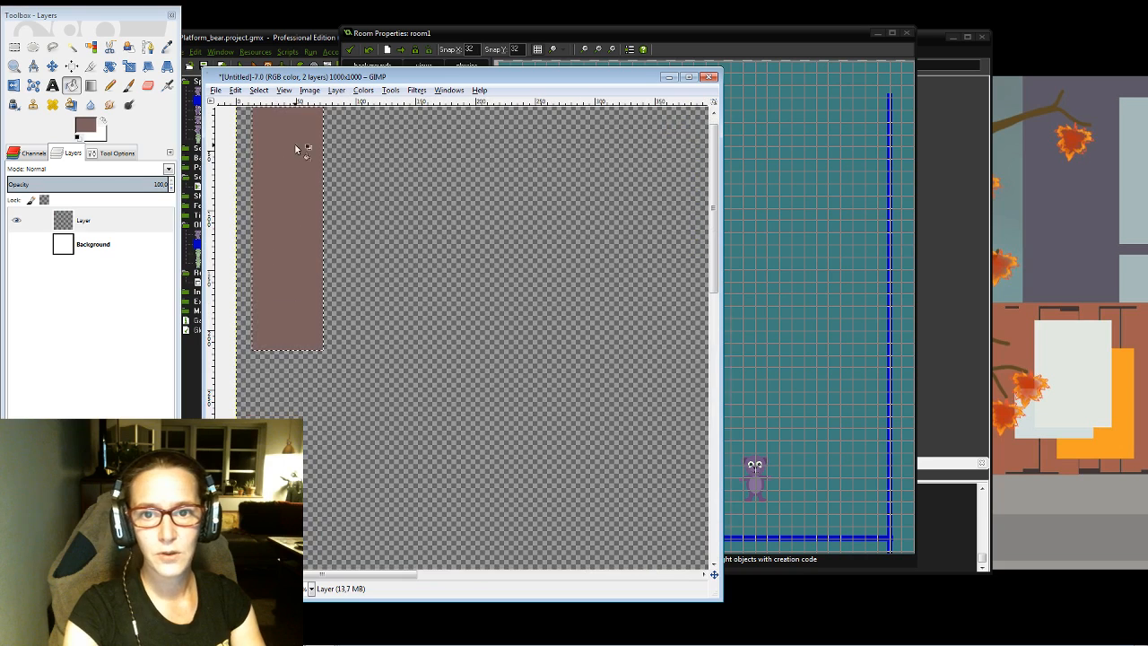
ctrl+scroll(282, 143, up, 1)
scroll(717, 198, up, 1)
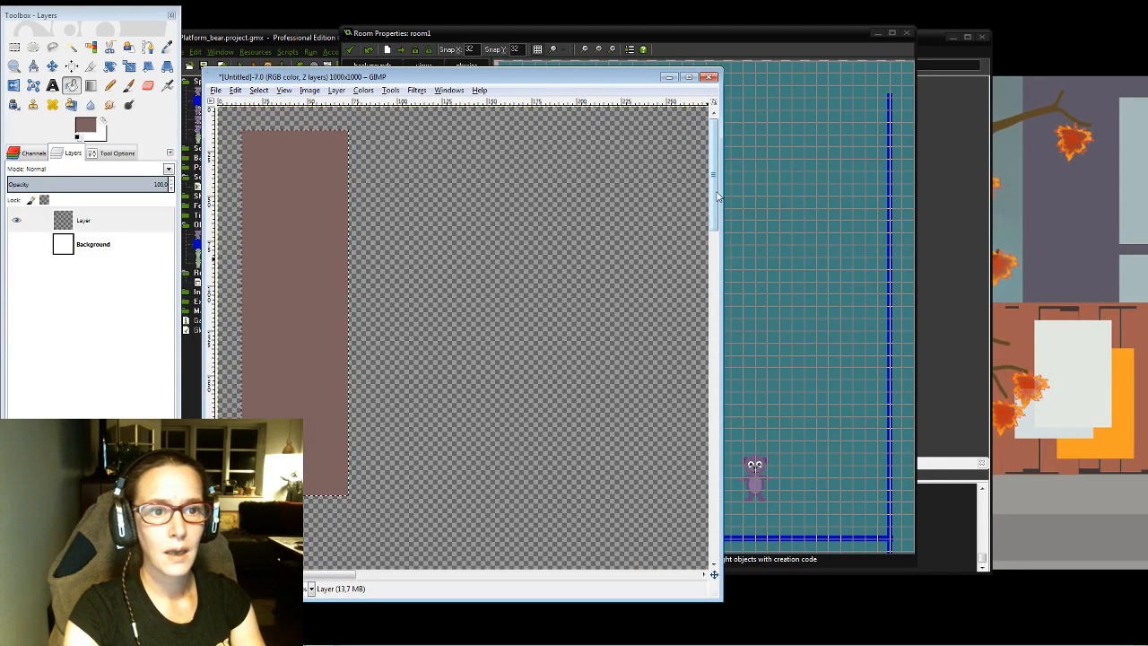
click(15, 47)
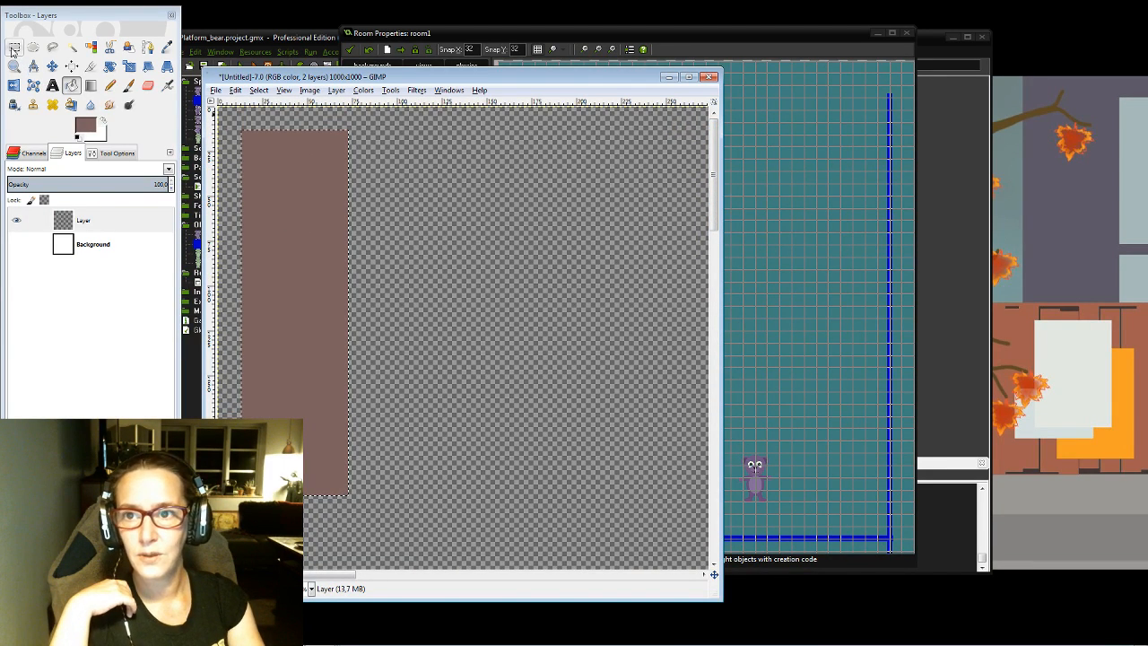
drag(255, 134, 258, 316)
drag(255, 498, 251, 498)
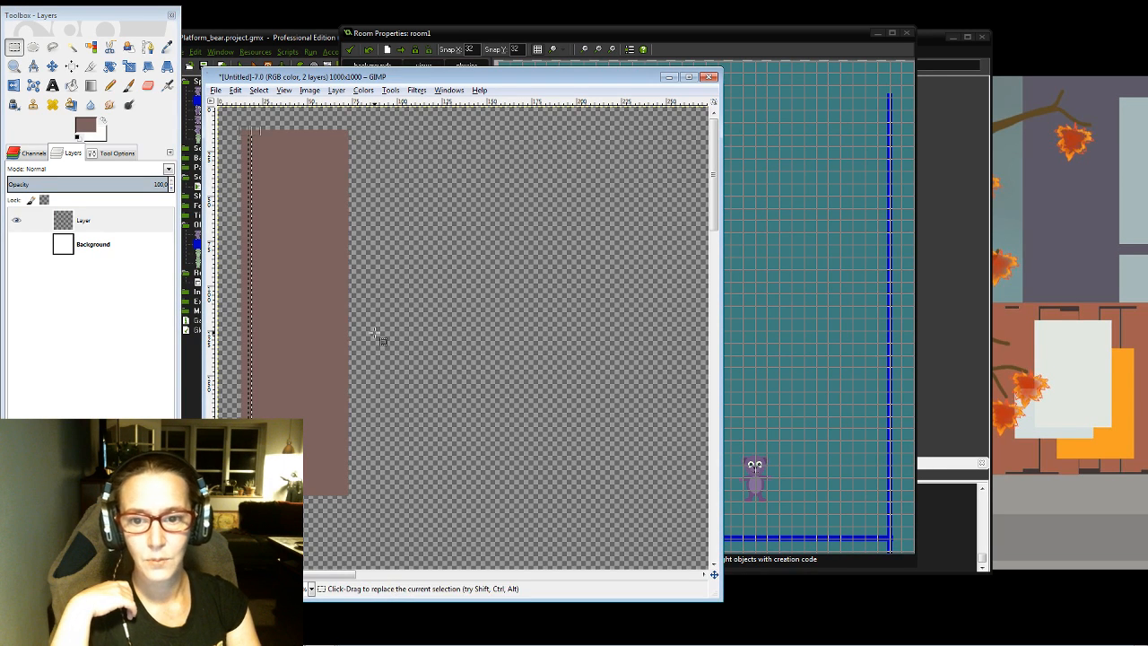
click(87, 126)
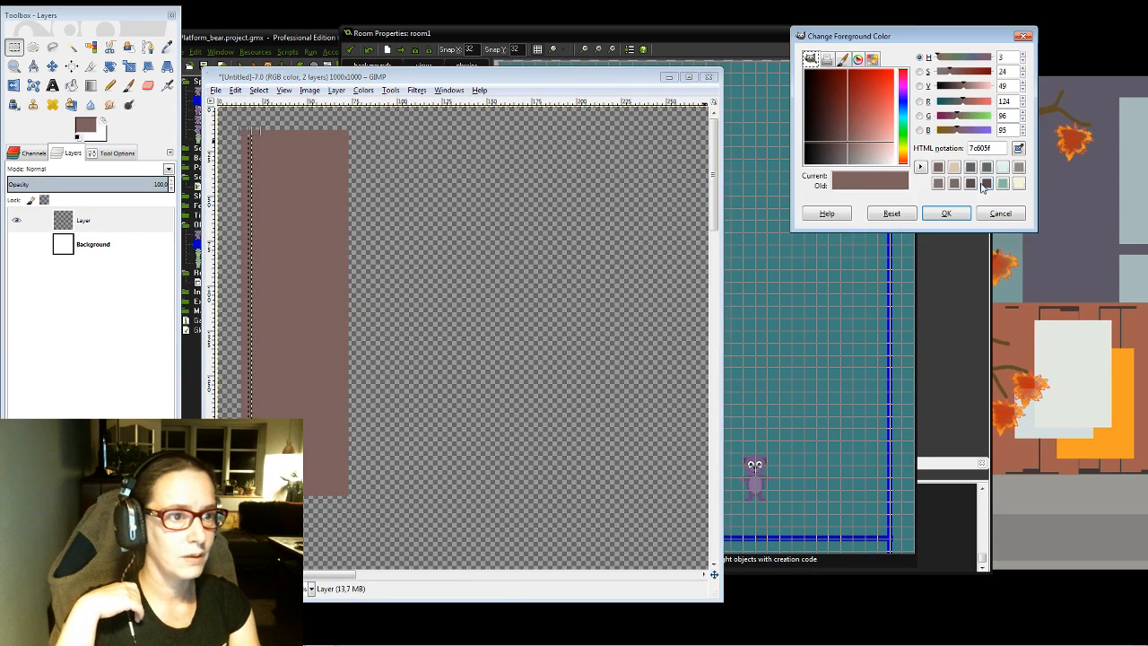
click(843, 140)
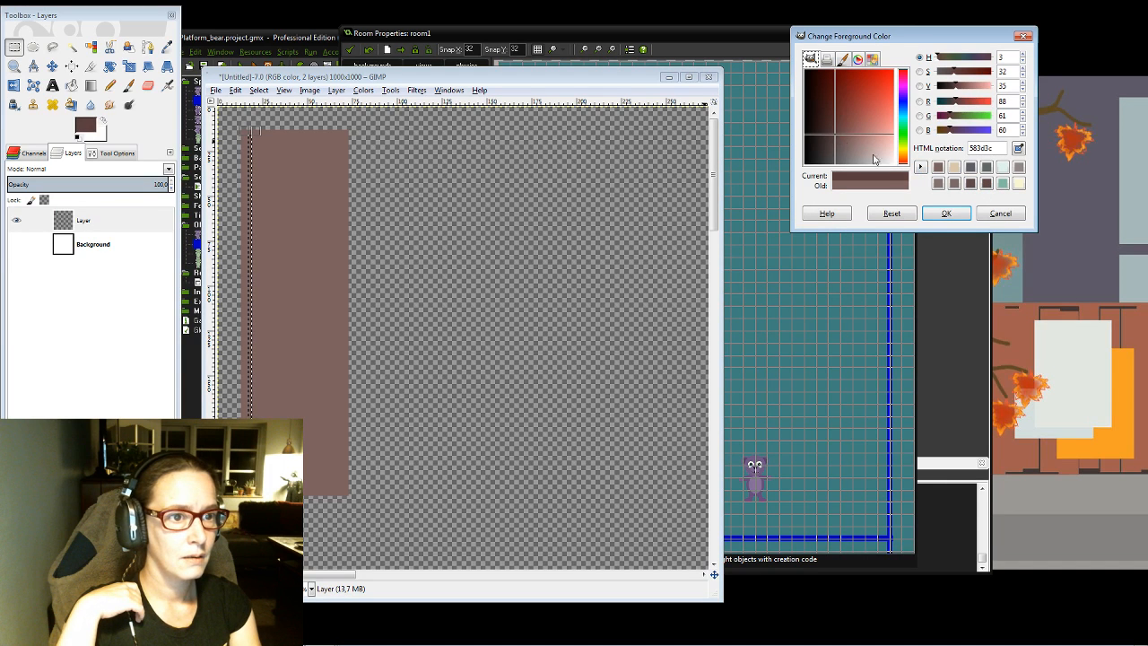
click(946, 213)
key(shift+b)
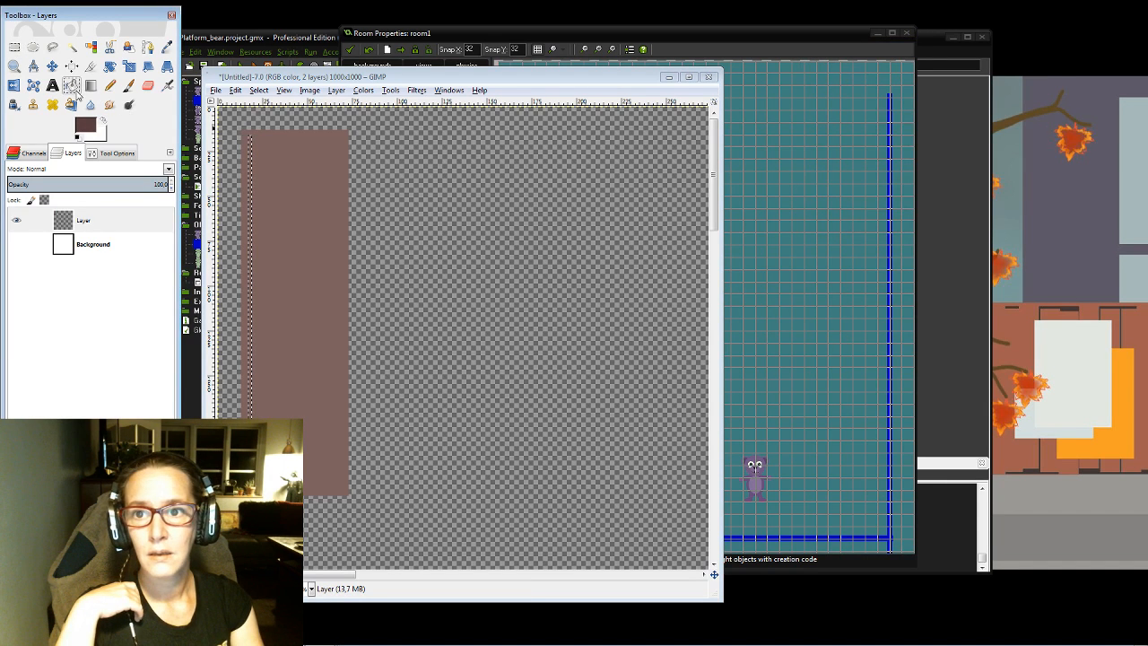
click(251, 204)
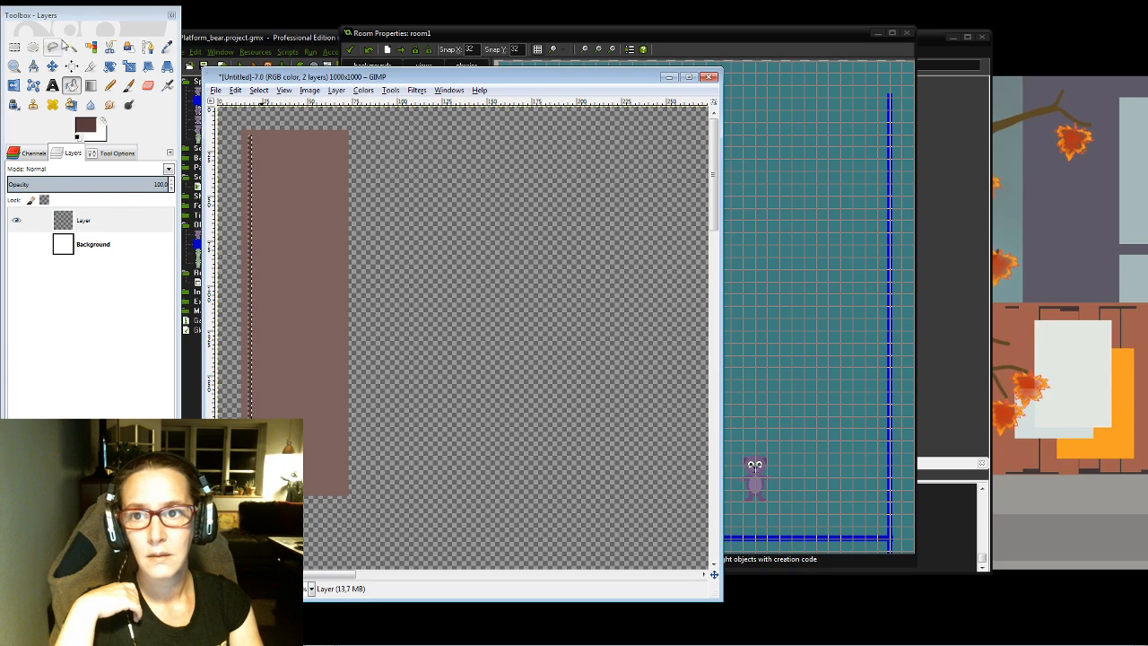
Step: Add a shorter dark brown vertical stripe about 97 px tall, just right of the first stripe at mid-height
click(13, 47)
drag(257, 201, 269, 377)
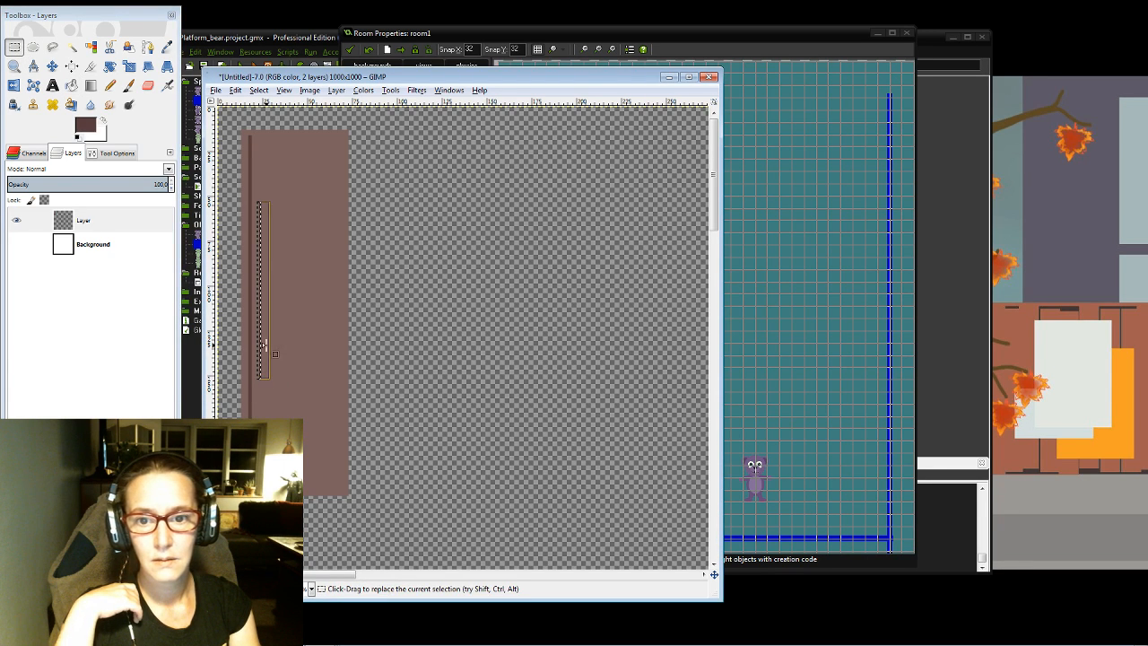
click(71, 85)
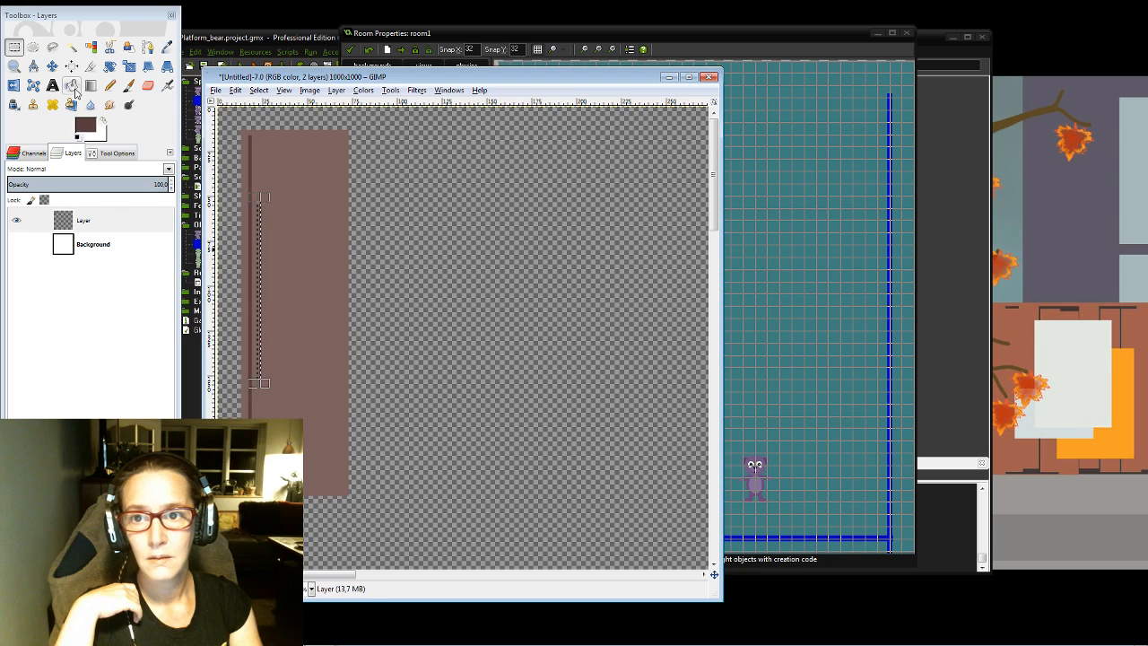
click(258, 255)
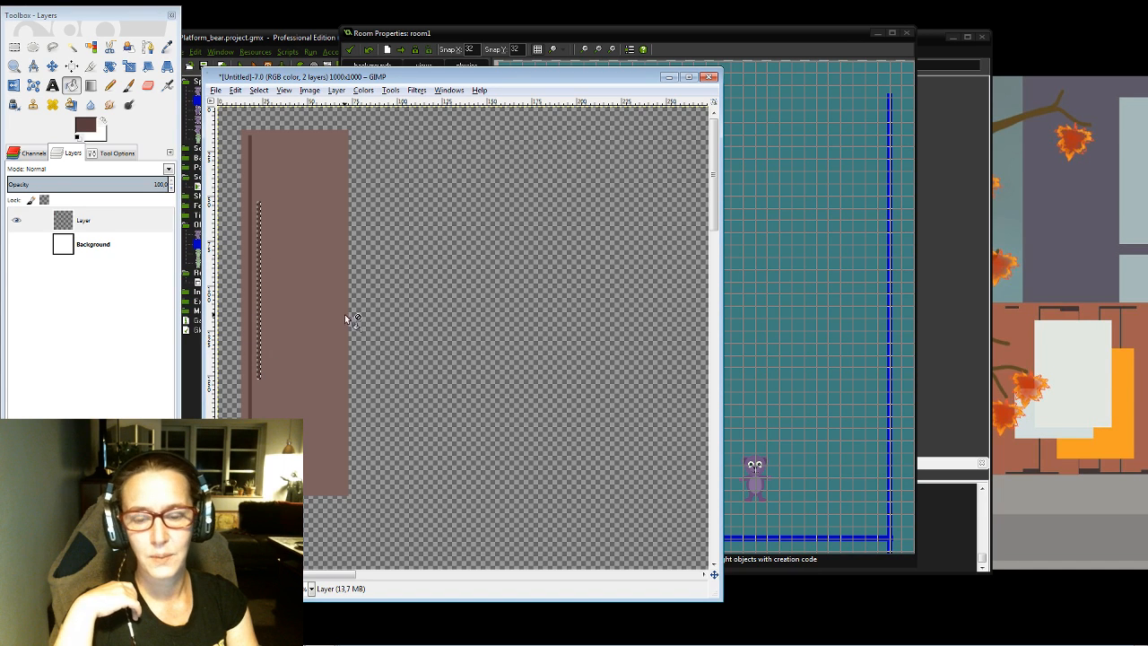
click(70, 85)
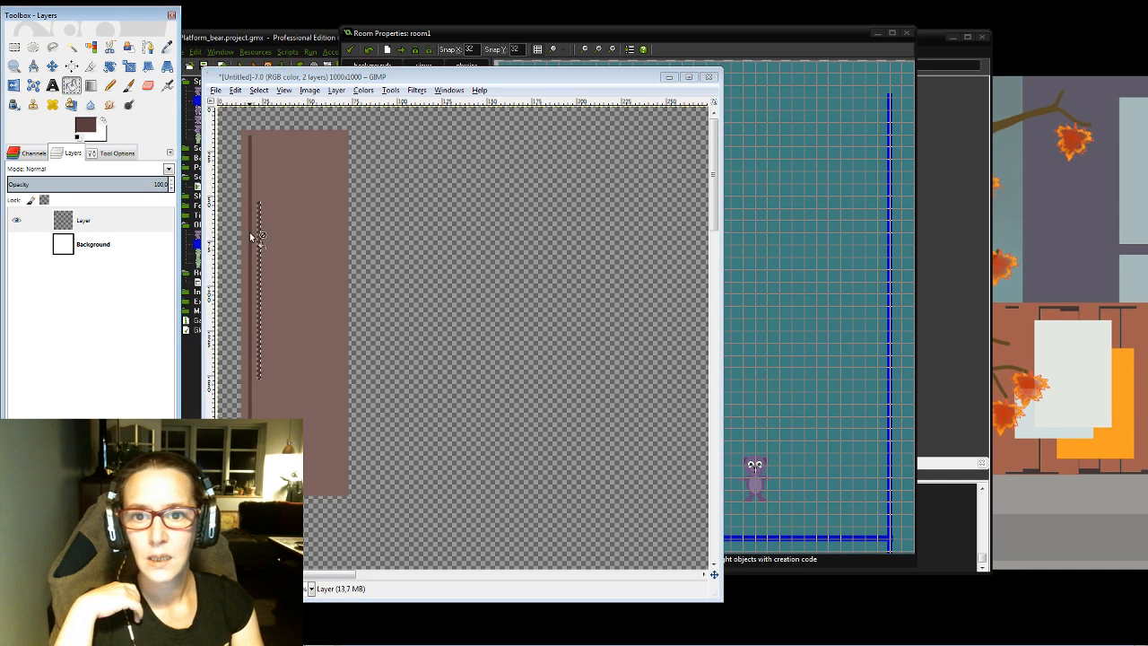
Step: Add a third dark brown vertical stripe starting at the rectangle's top edge and running its full height, right of the short stripe
click(14, 47)
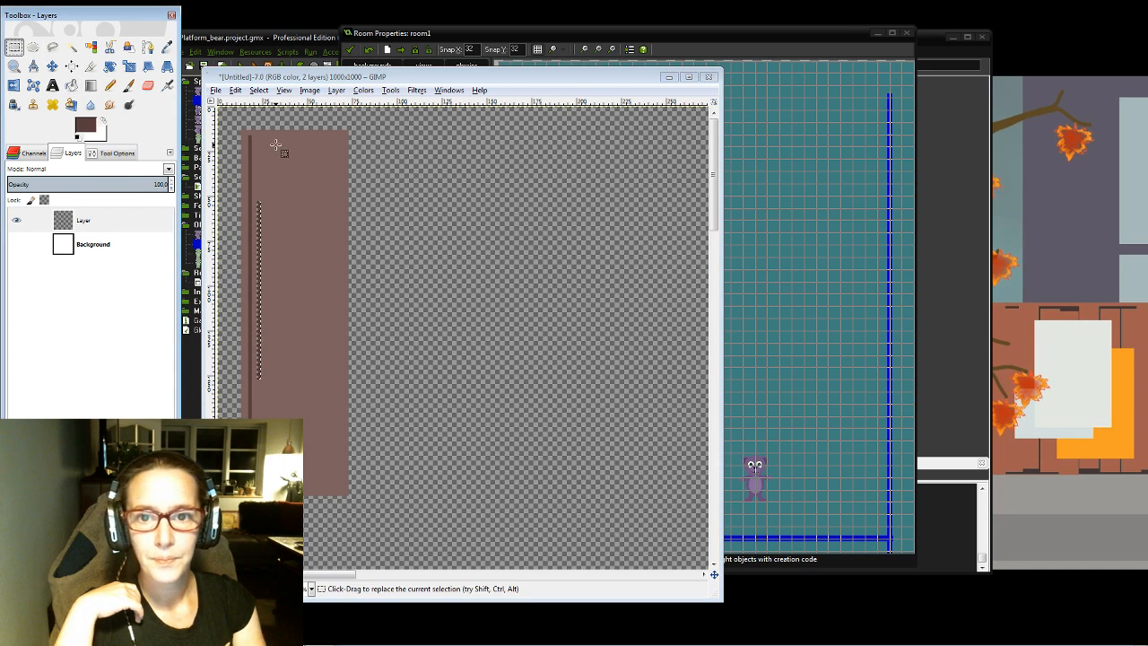
drag(274, 135, 280, 497)
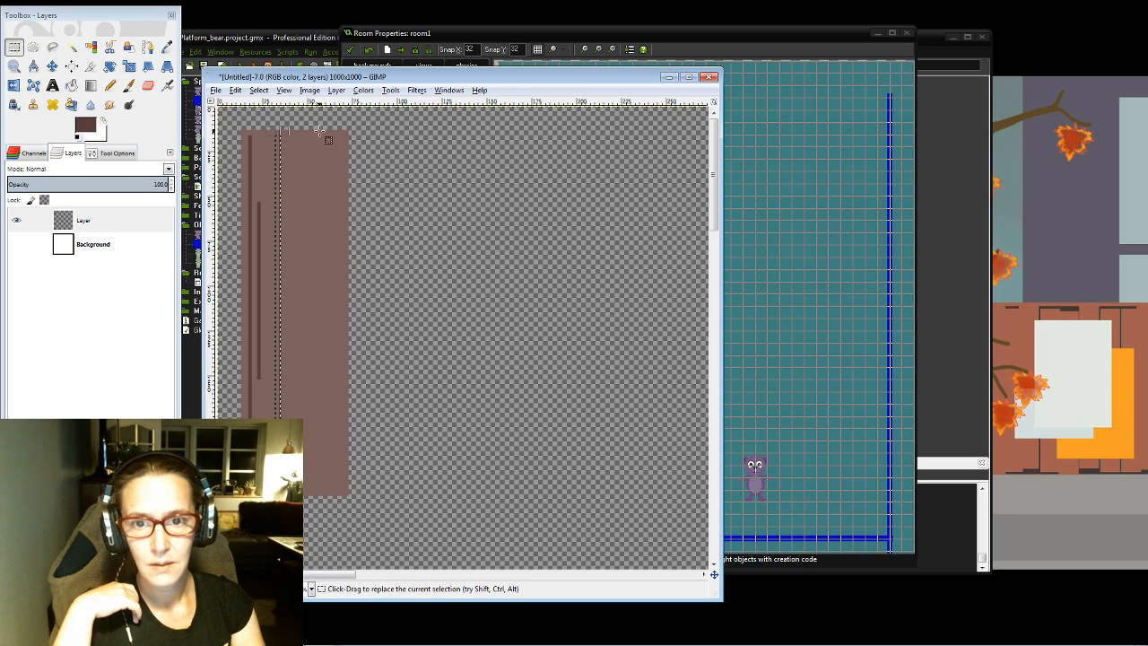
drag(279, 135, 280, 126)
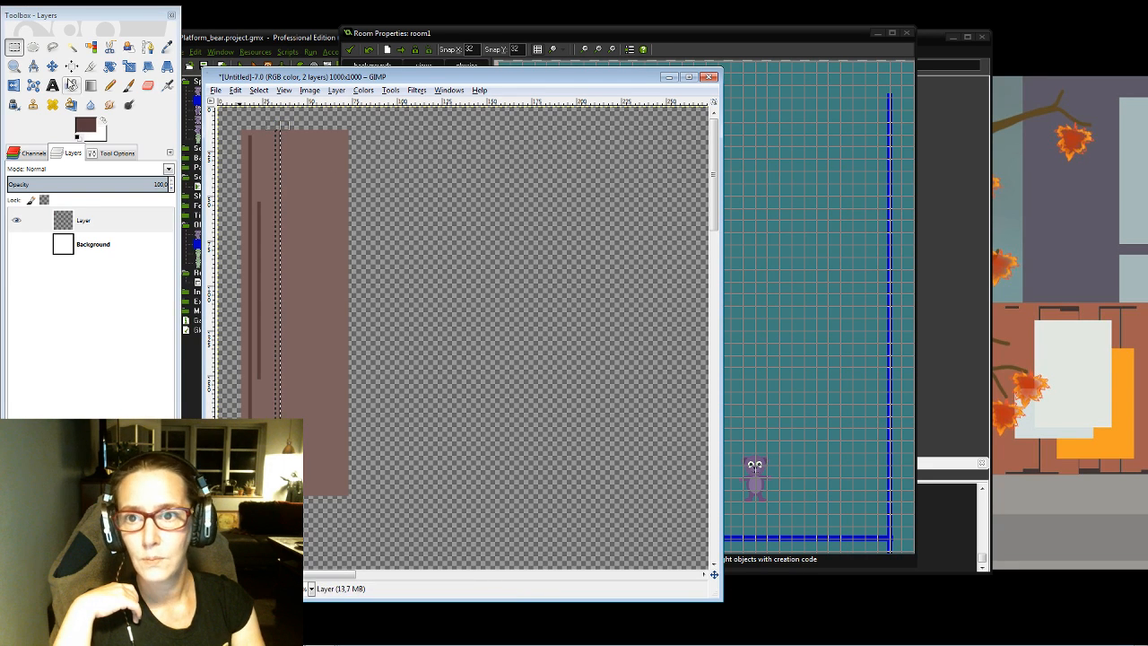
click(72, 86)
click(277, 244)
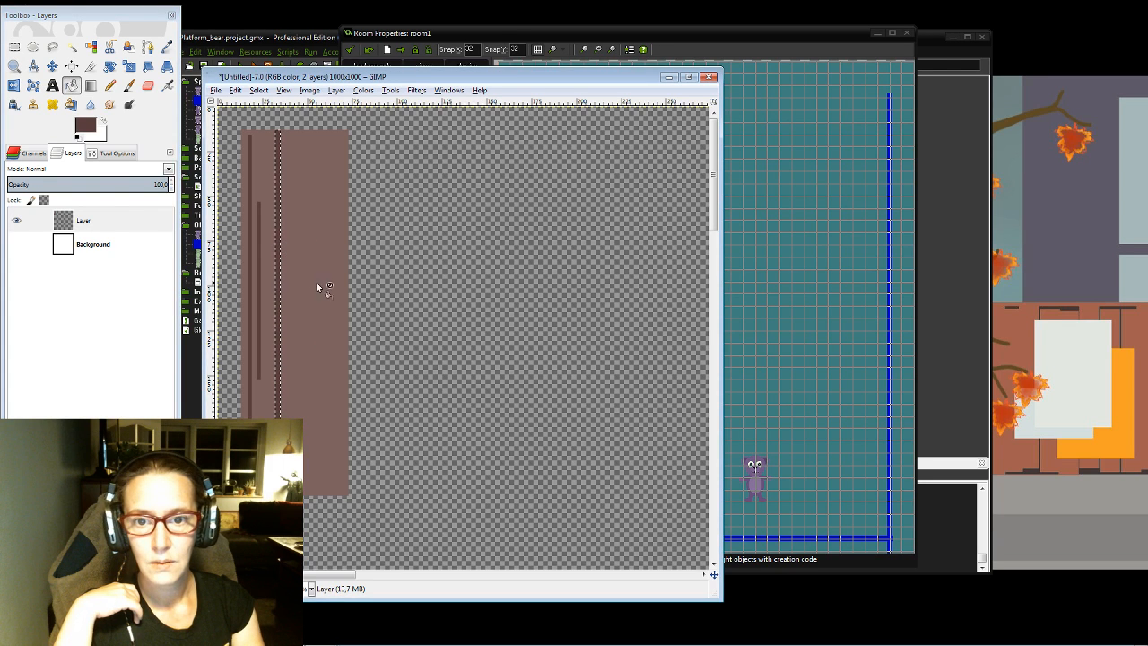
Step: Add a thin dark brown stripe about 2 x 134 px near the middle of the rectangle, right of the full-height stripe
click(15, 47)
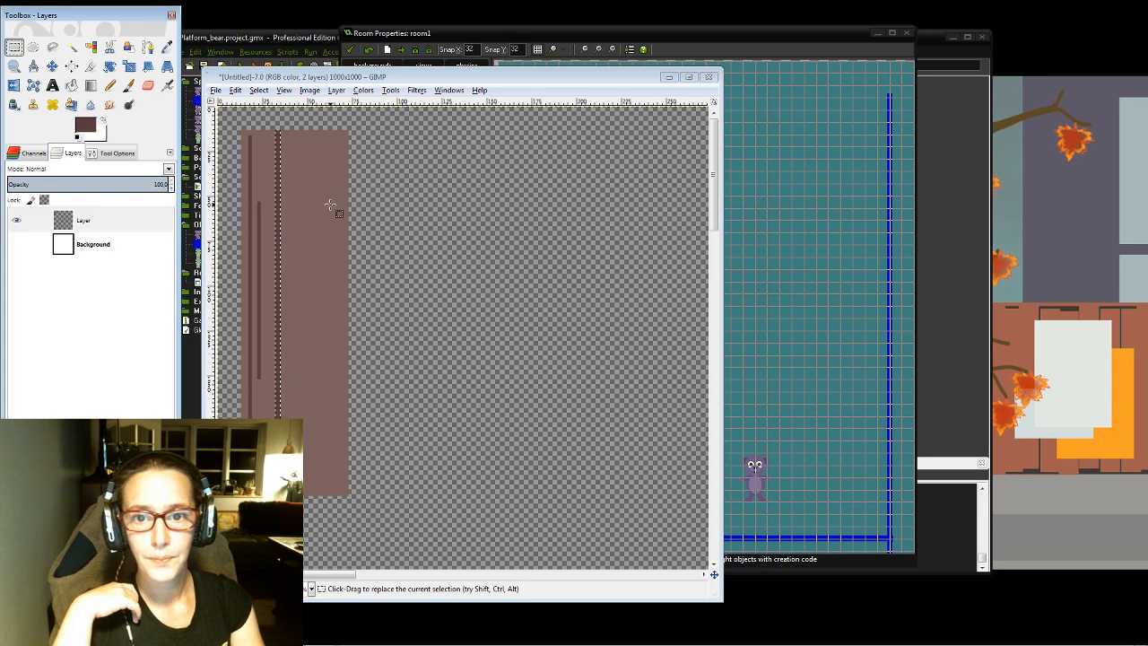
drag(292, 151, 292, 390)
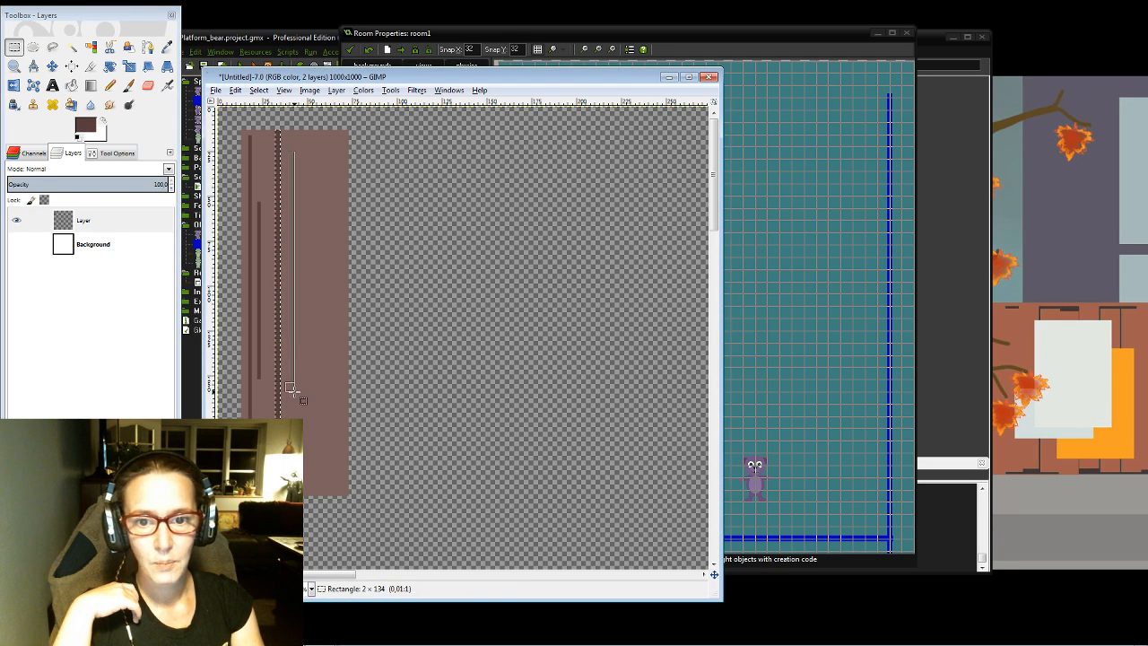
click(71, 86)
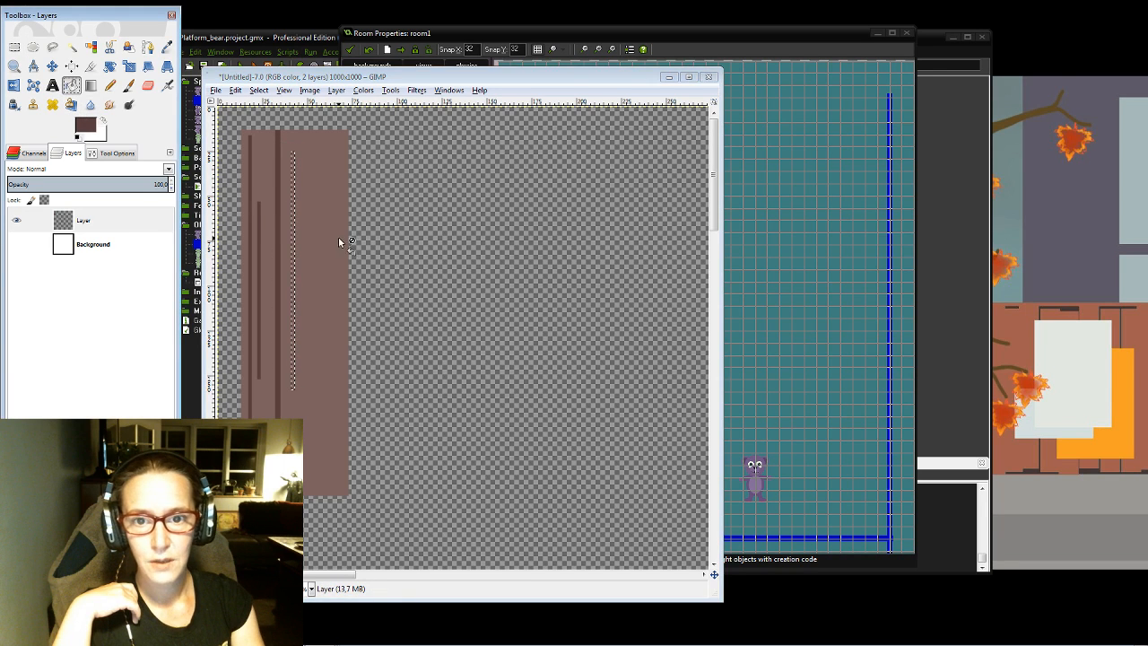
click(291, 227)
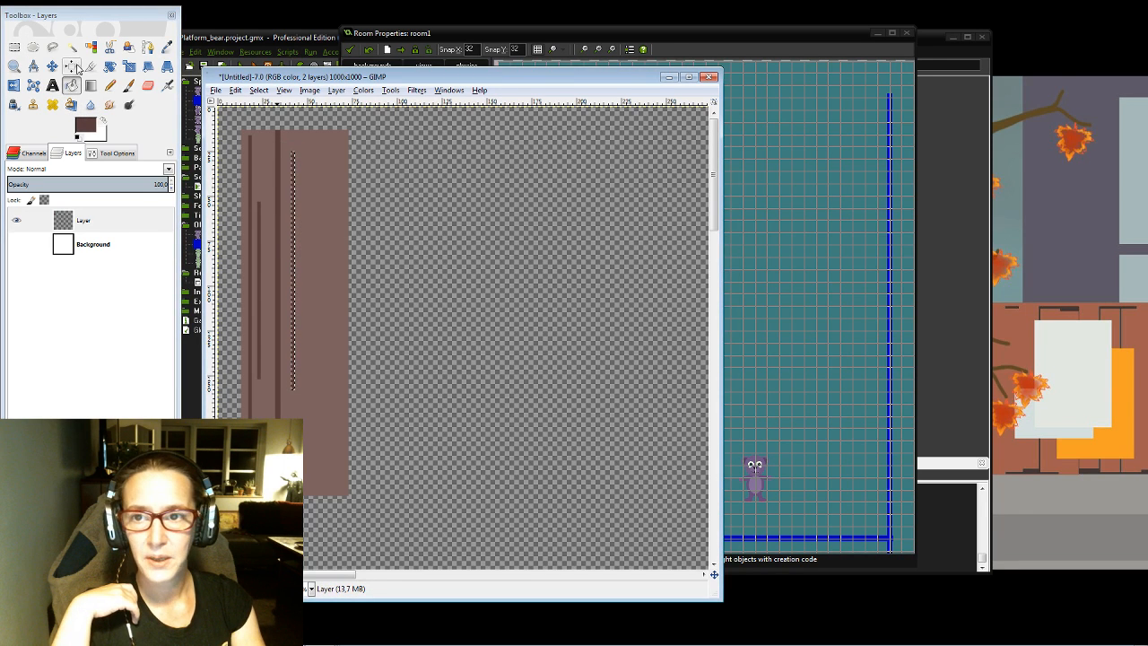
Step: Add a fifth dark brown stripe, nearly the rectangle's full height, just right of its center
click(14, 47)
drag(308, 136, 312, 496)
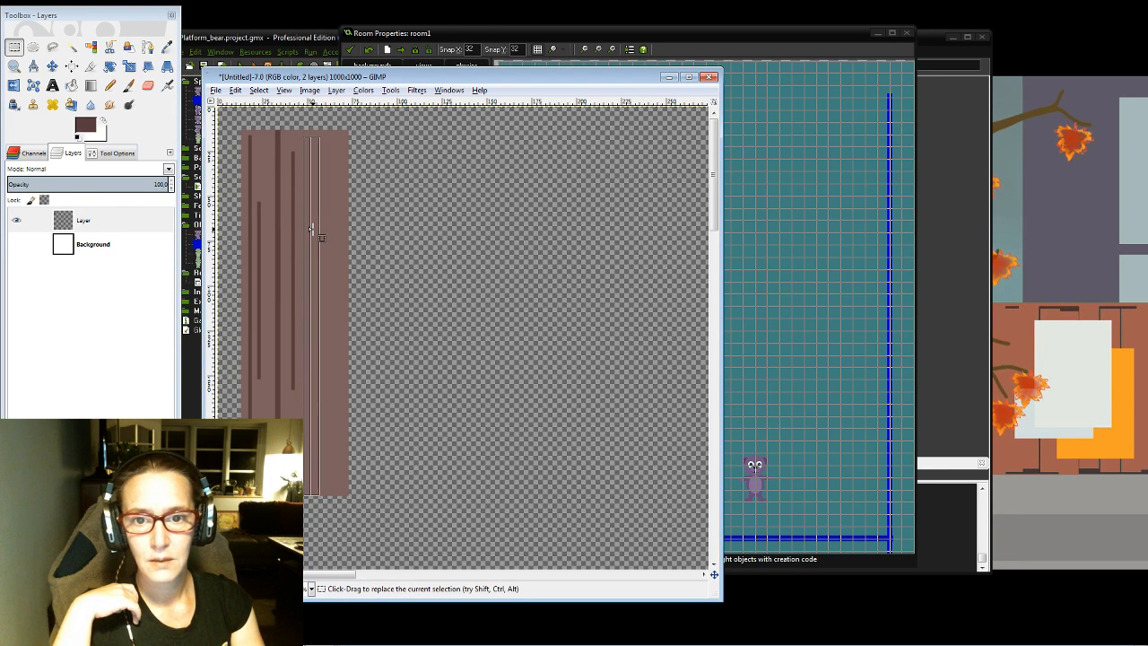
drag(313, 230, 309, 230)
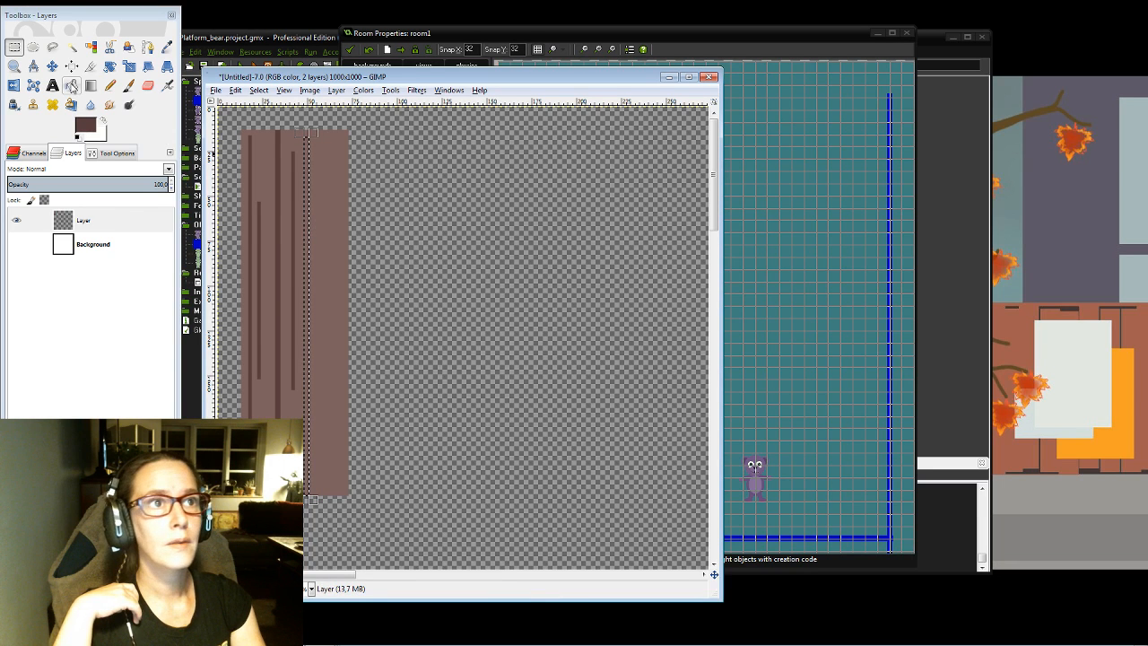
click(72, 85)
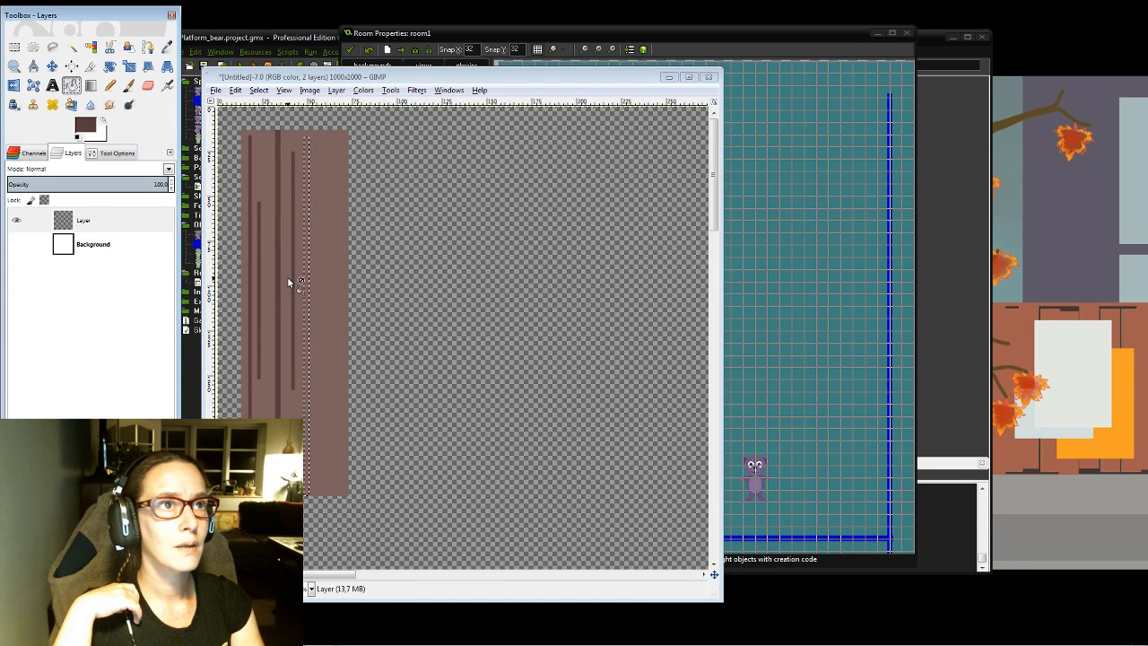
click(309, 330)
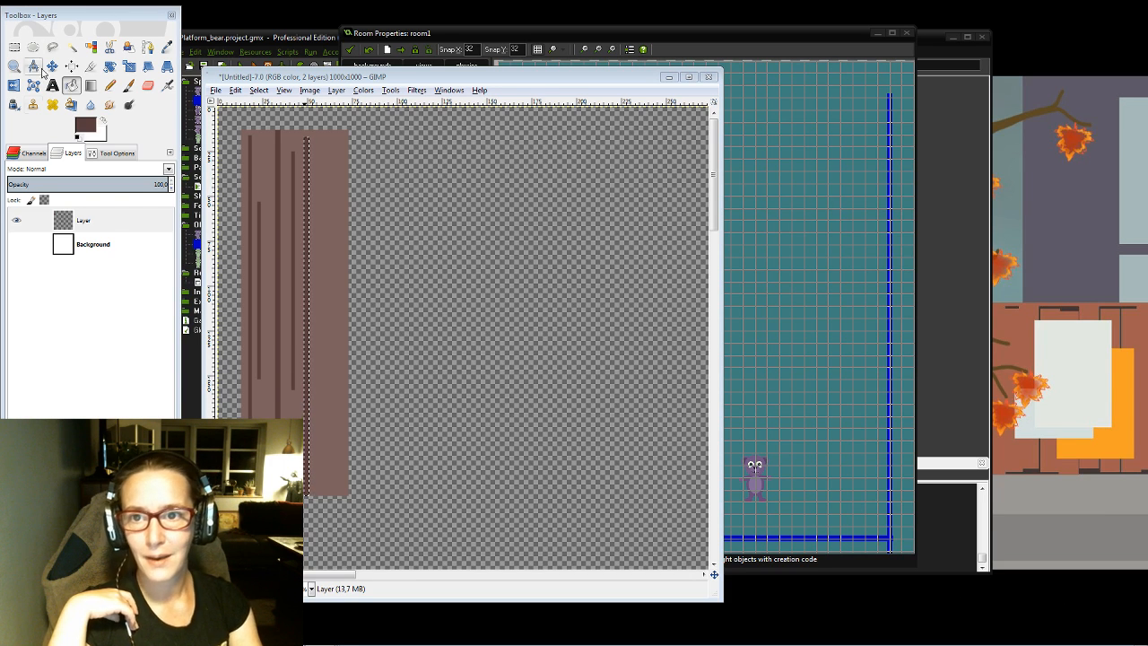
Step: Add a sixth dark brown vertical stripe along the lower third of the rectangle, right of the fifth stripe
click(14, 47)
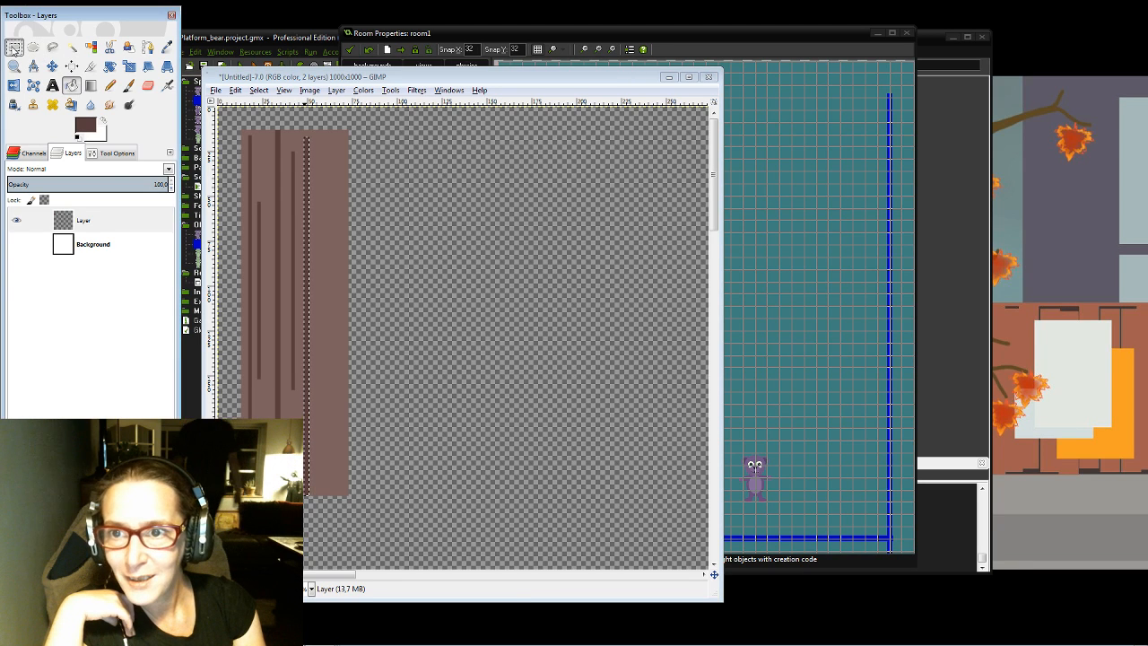
drag(325, 134, 328, 466)
click(71, 86)
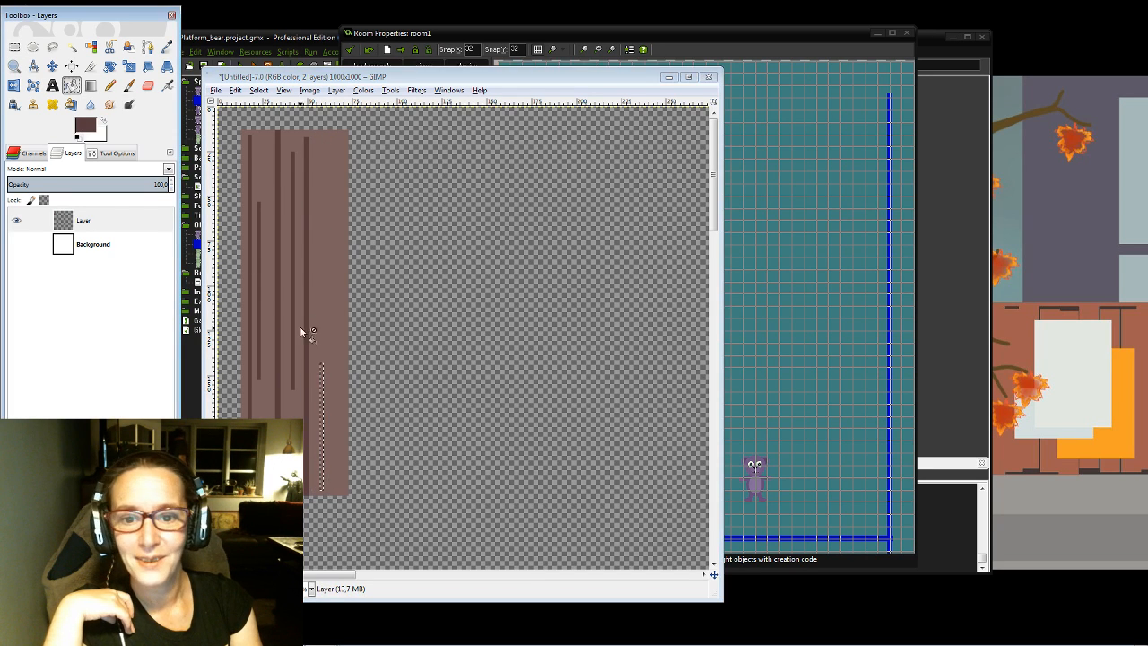
click(322, 373)
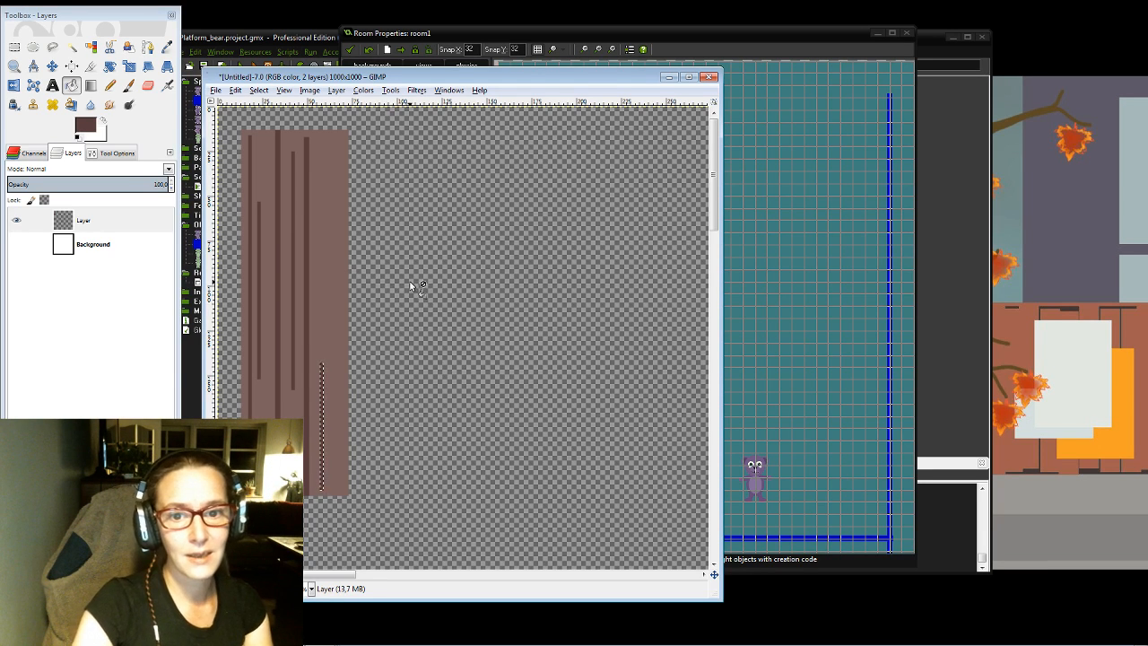
ctrl+scroll(410, 285, down, 1)
ctrl+scroll(410, 280, down, 1)
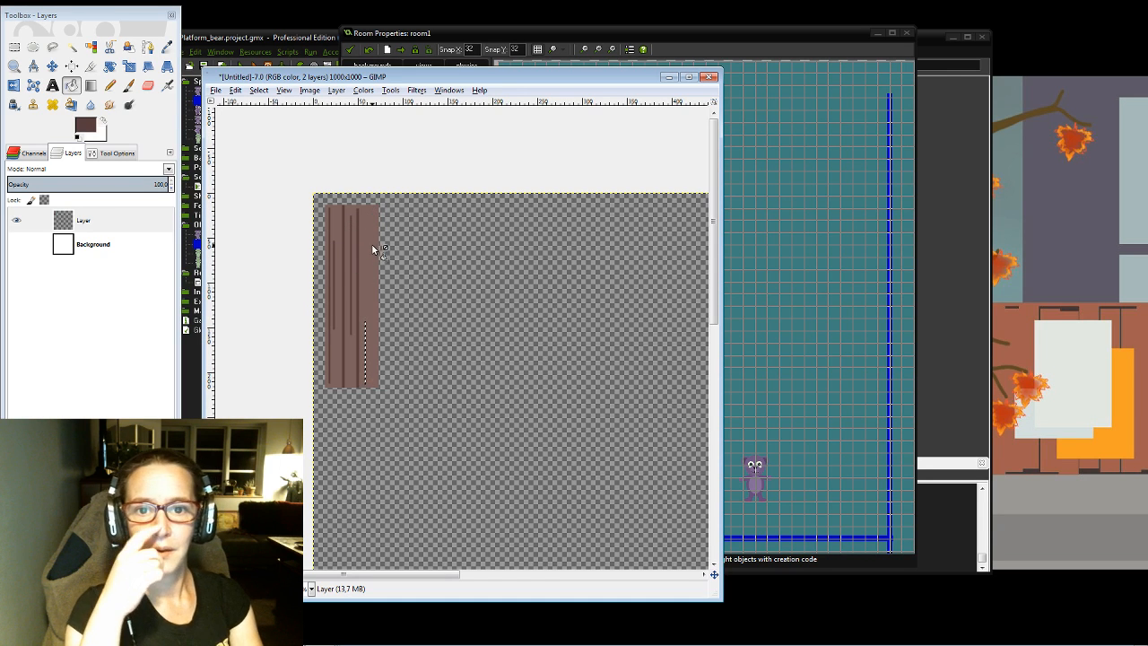
Step: Select the whole striped plank and scale it down to about half its width and two thirds of its height
click(14, 46)
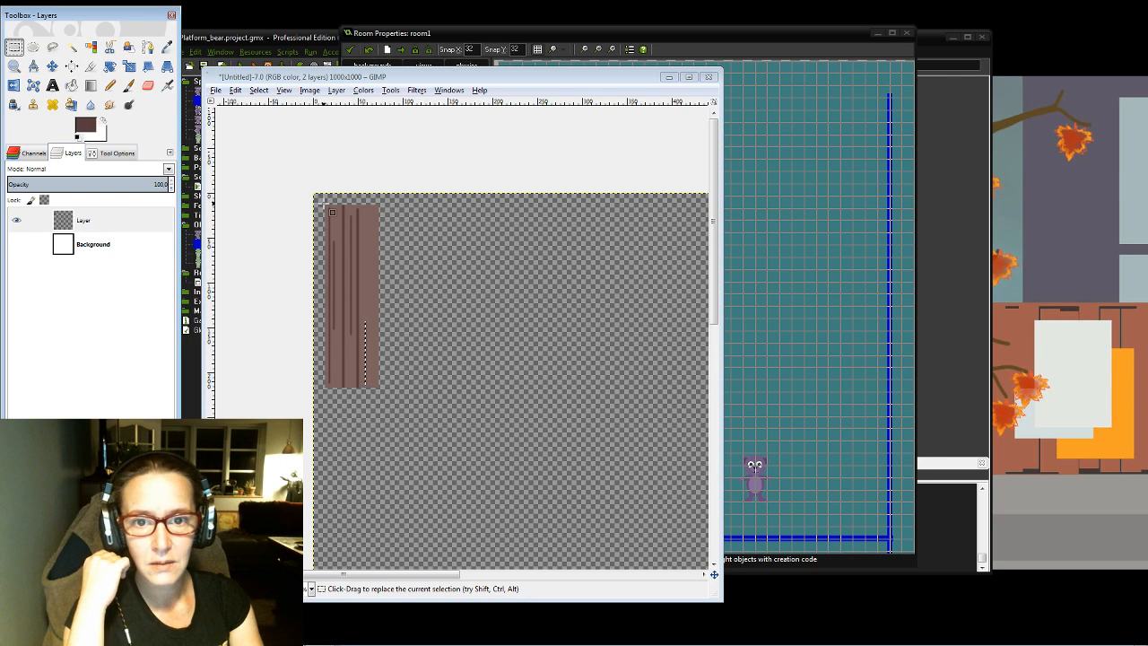
drag(324, 204, 384, 391)
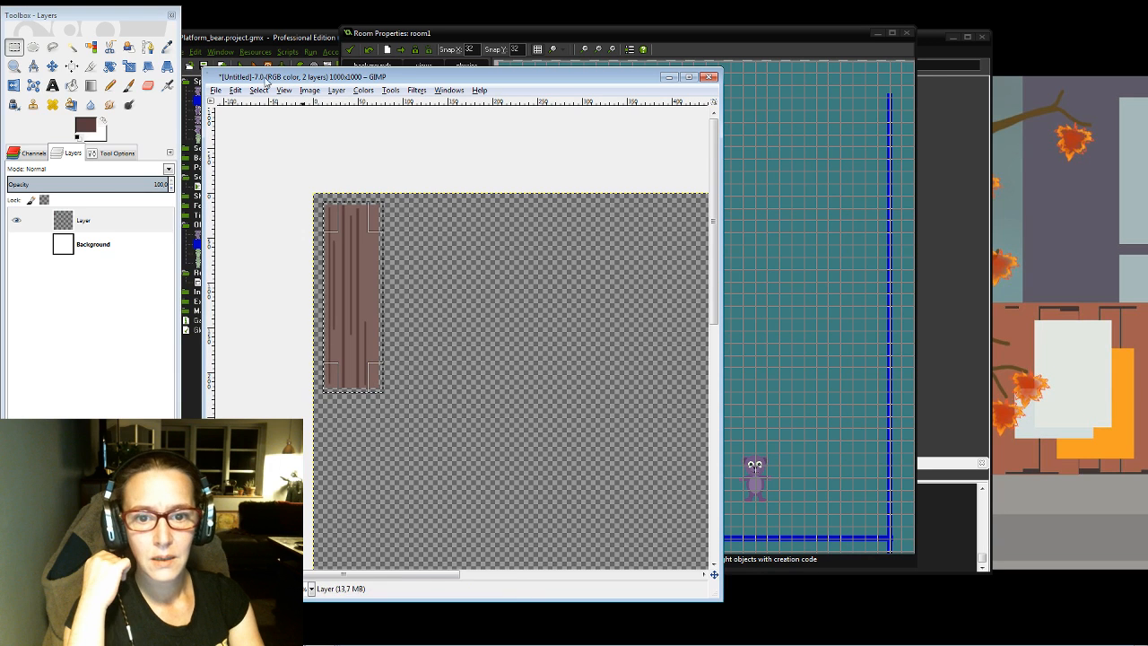
click(129, 65)
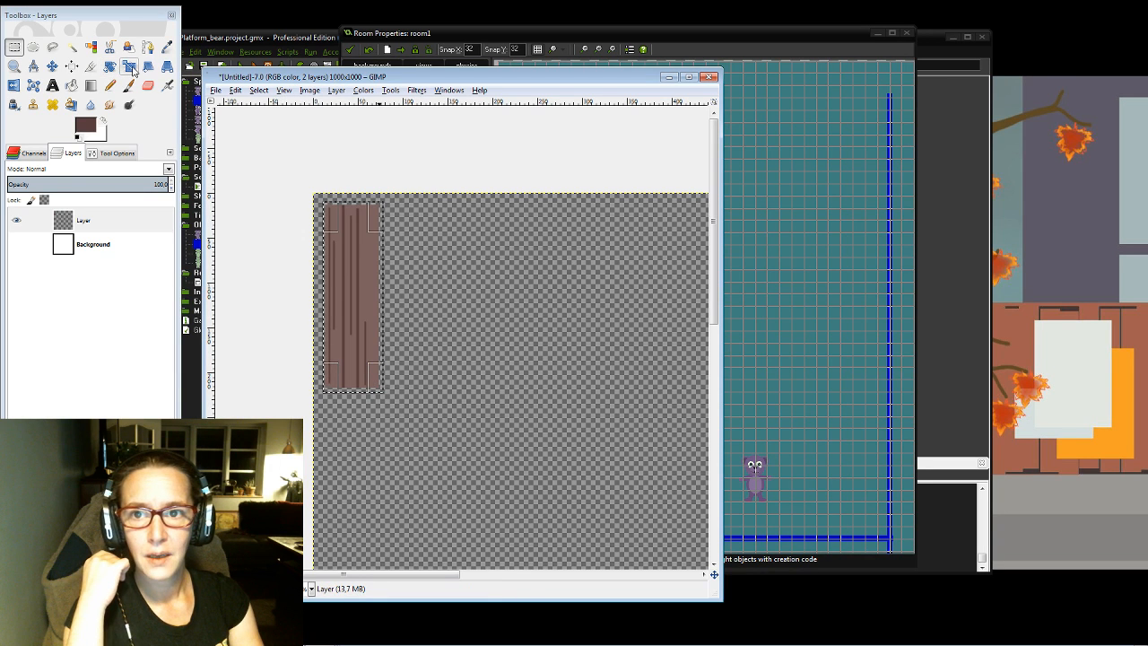
click(341, 261)
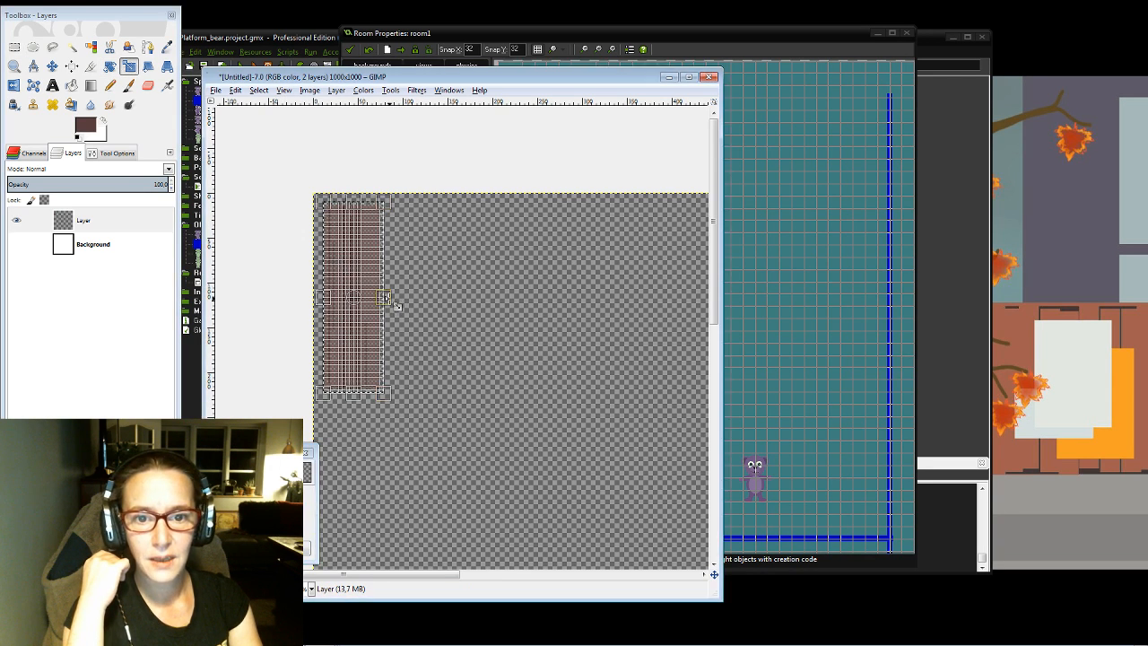
drag(392, 302, 354, 303)
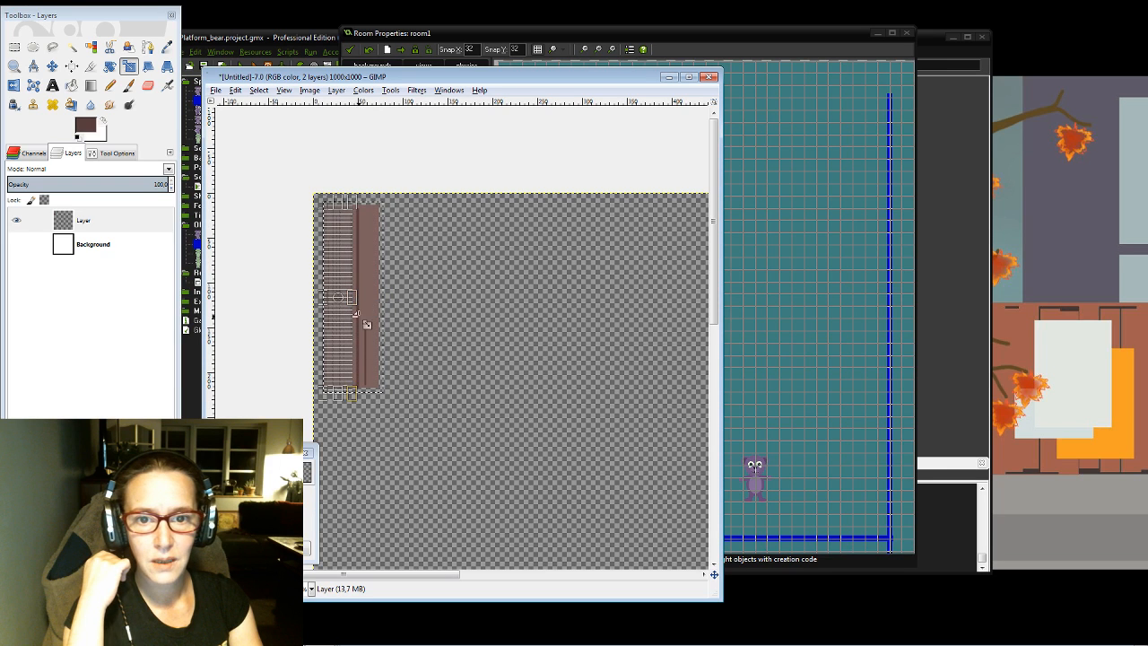
drag(339, 392, 343, 341)
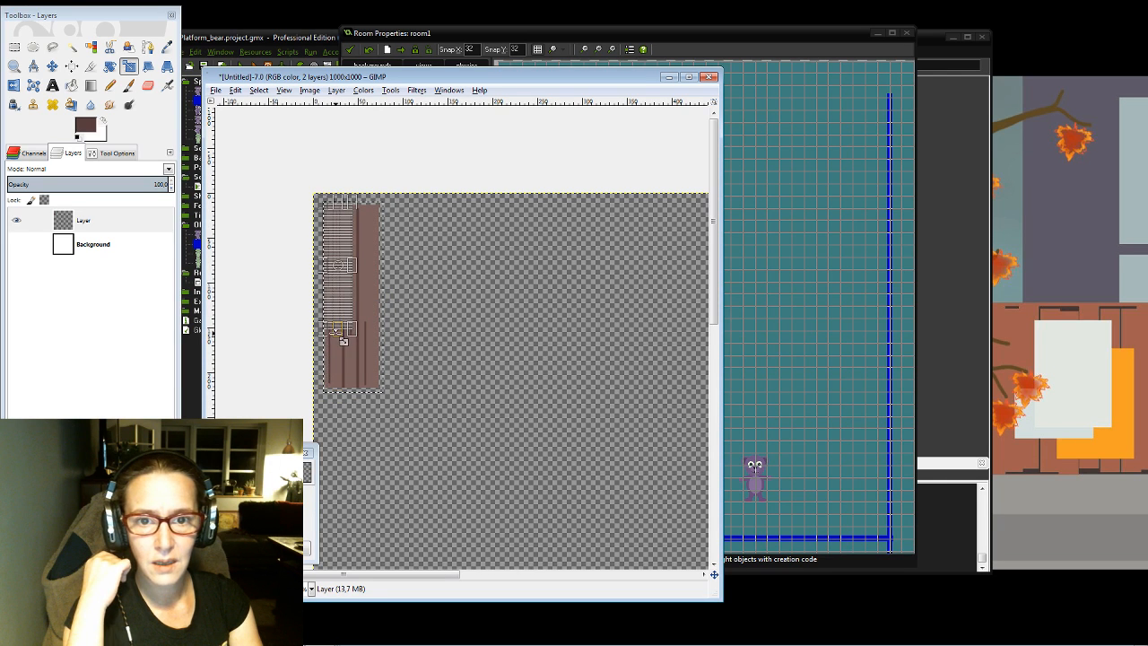
key(Return)
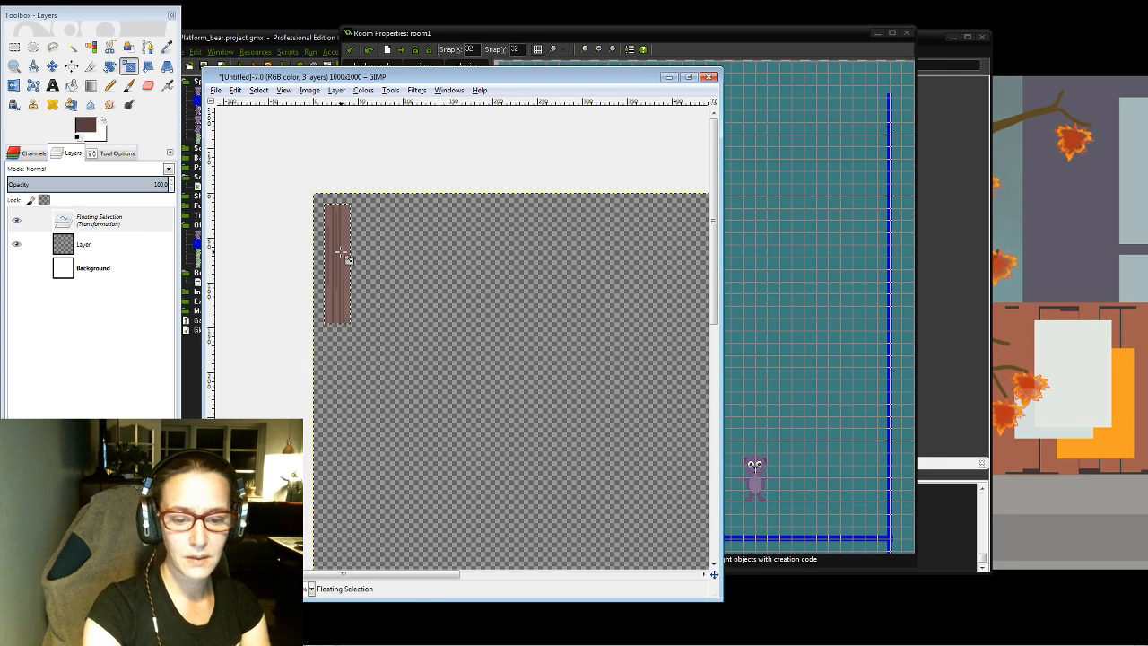
Step: Paste a copy of the scaled plank and move it about 95 px to the right of the original
key(ctrl+c)
key(ctrl+v)
key(m)
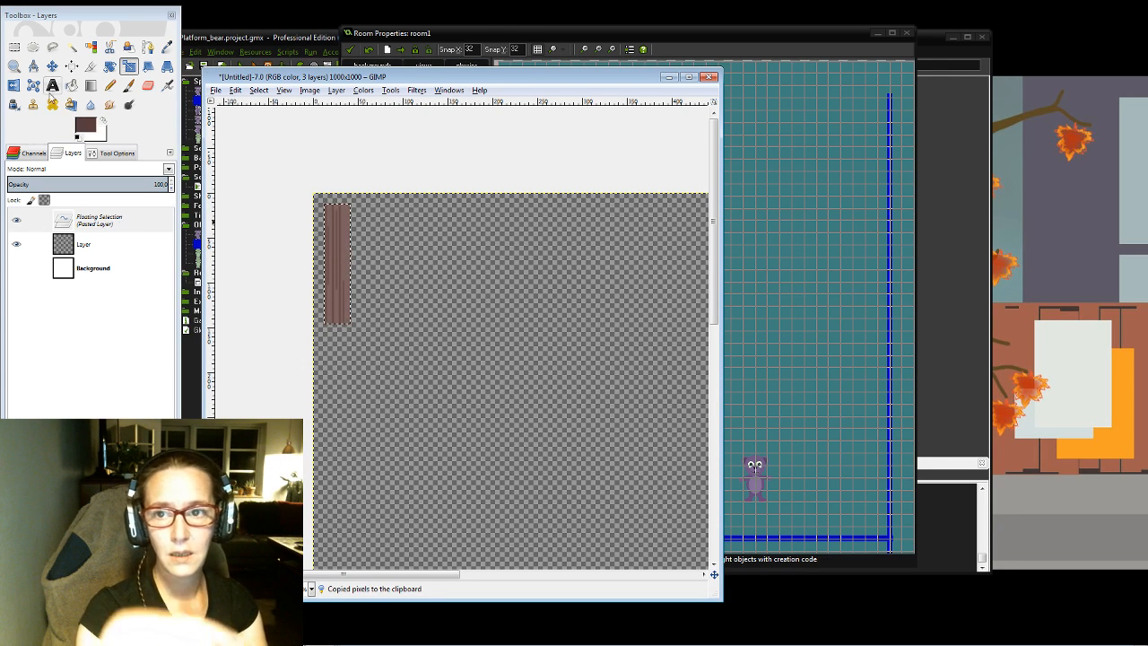
drag(334, 268, 421, 259)
Step: Rotate the pasted plank copy by 90 degrees around its center so it lies horizontally
click(336, 91)
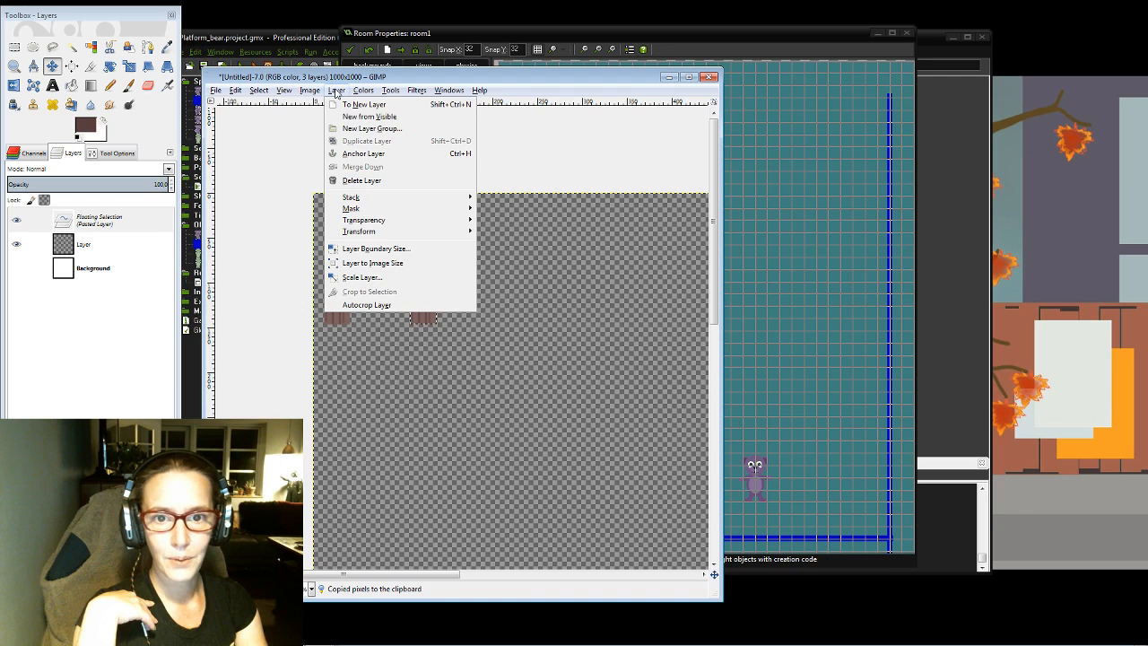
mouse_move(376, 234)
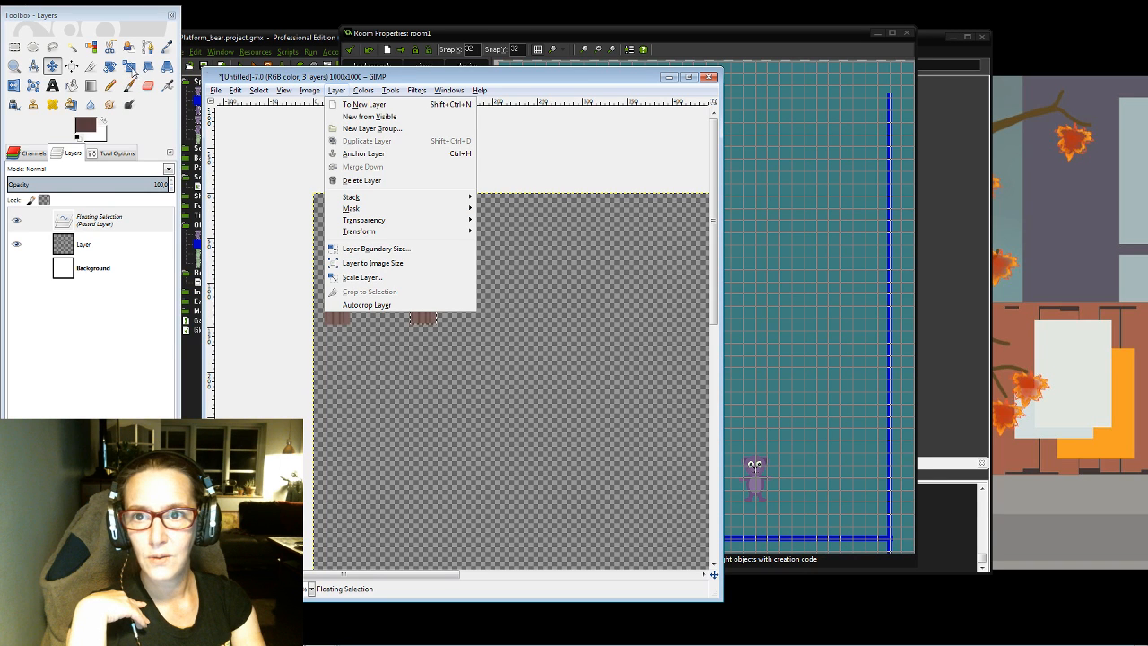
click(108, 69)
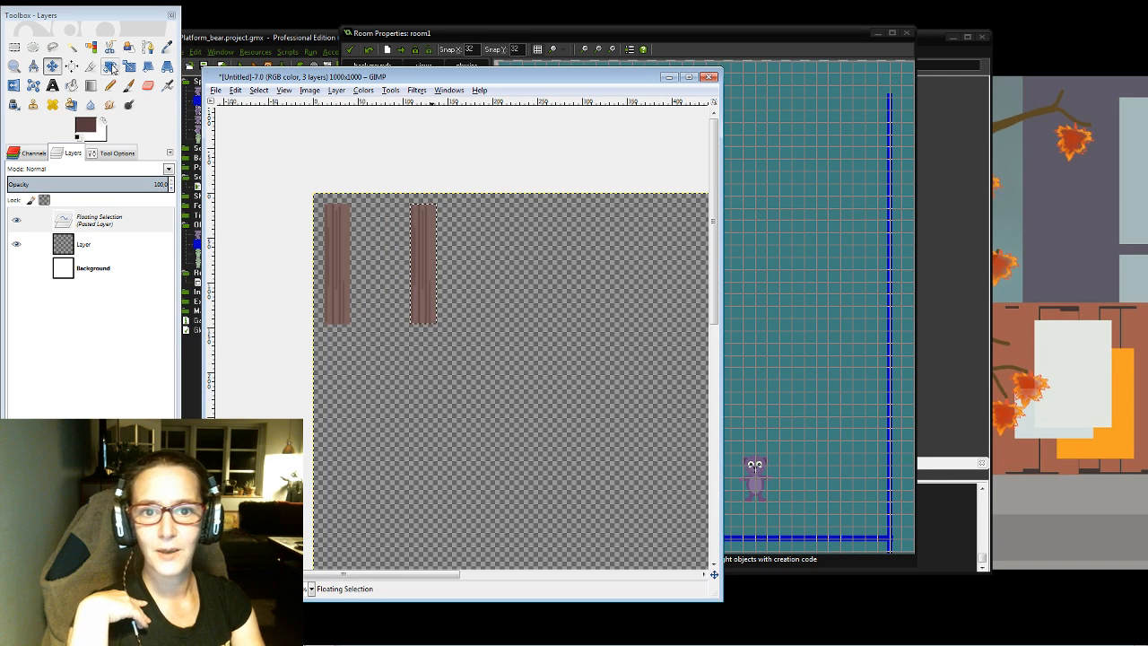
click(110, 67)
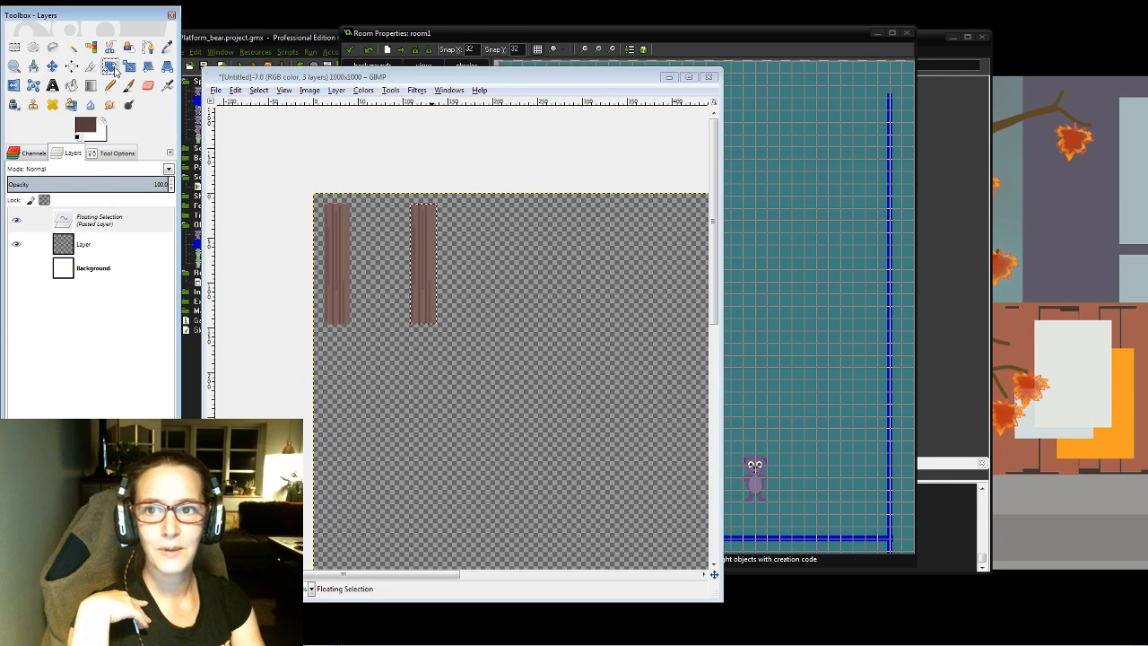
click(420, 247)
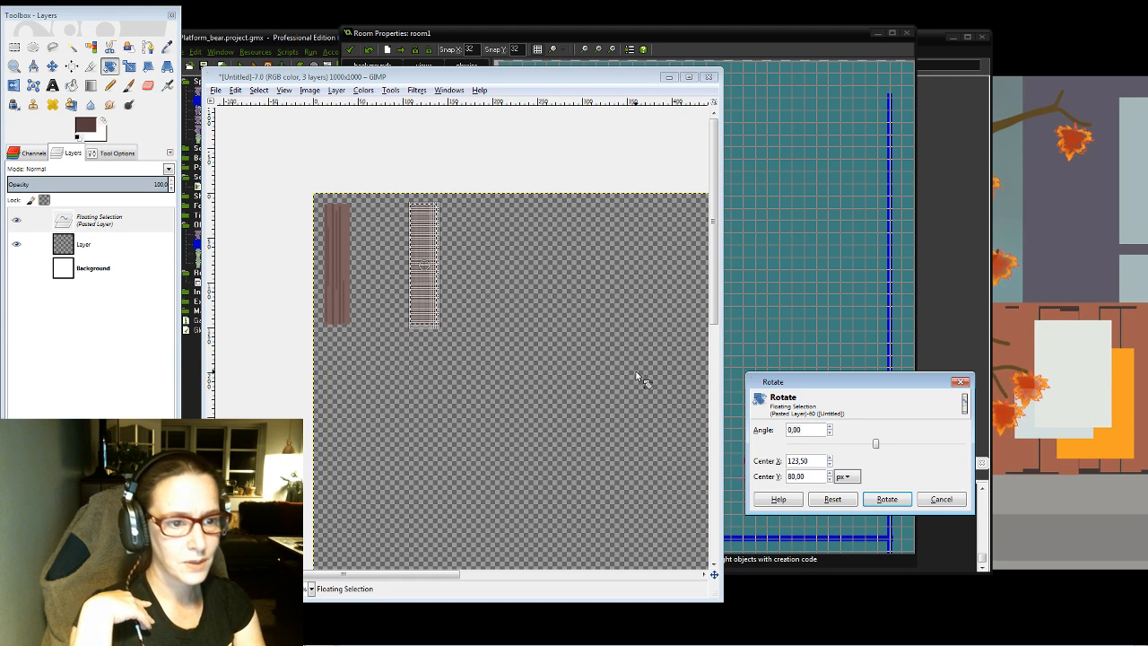
click(831, 426)
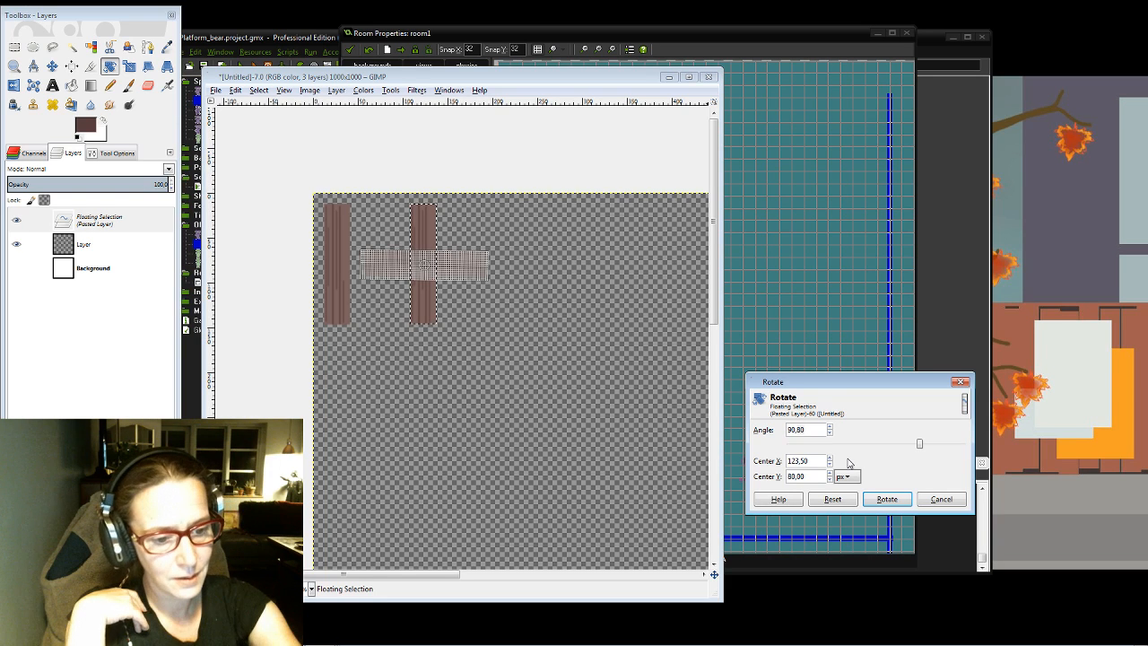
key(BackSpace)
key(BackSpace)
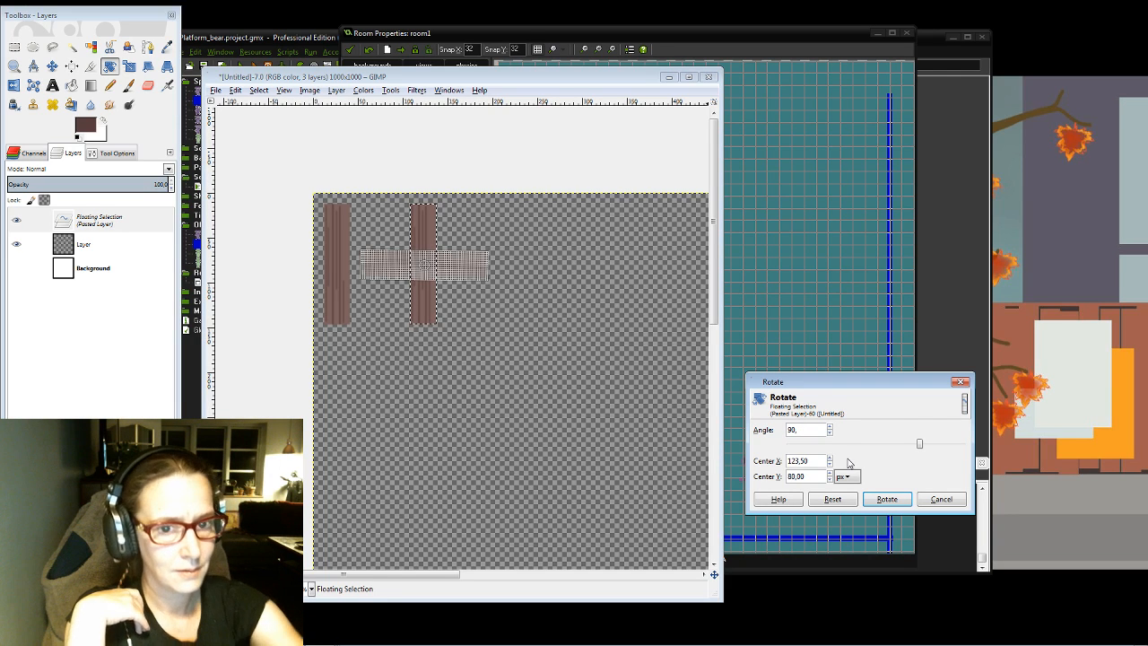
click(886, 500)
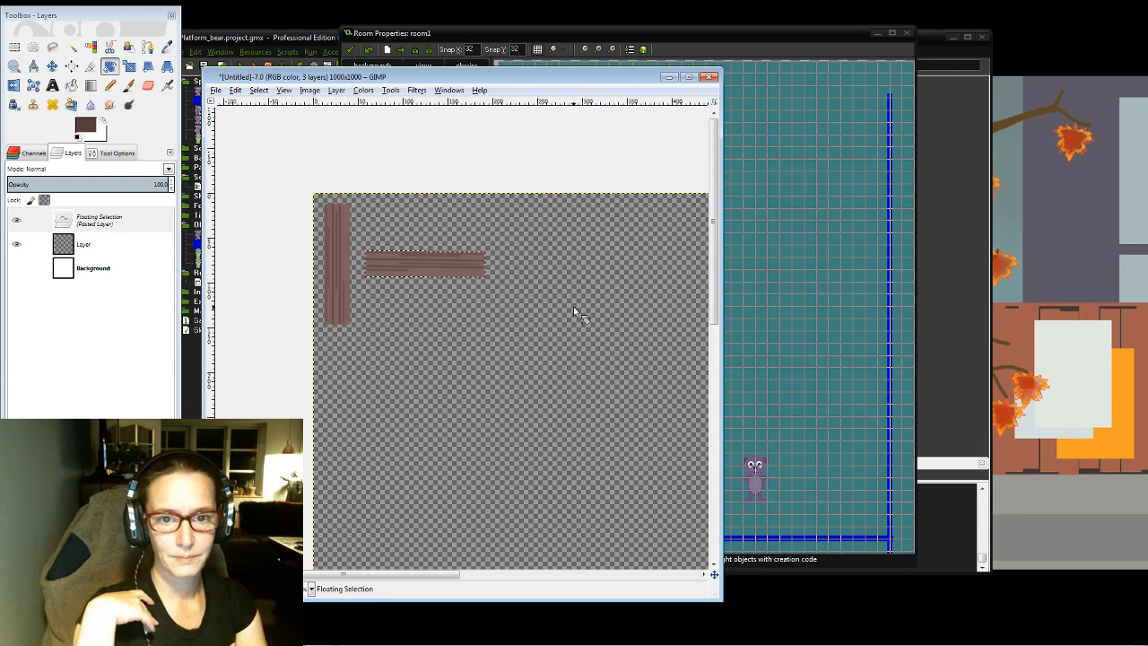
Step: Scale the horizontal plank to about half its thickness and slightly shorter, then place it level with the vertical plank's top end
click(128, 66)
click(415, 266)
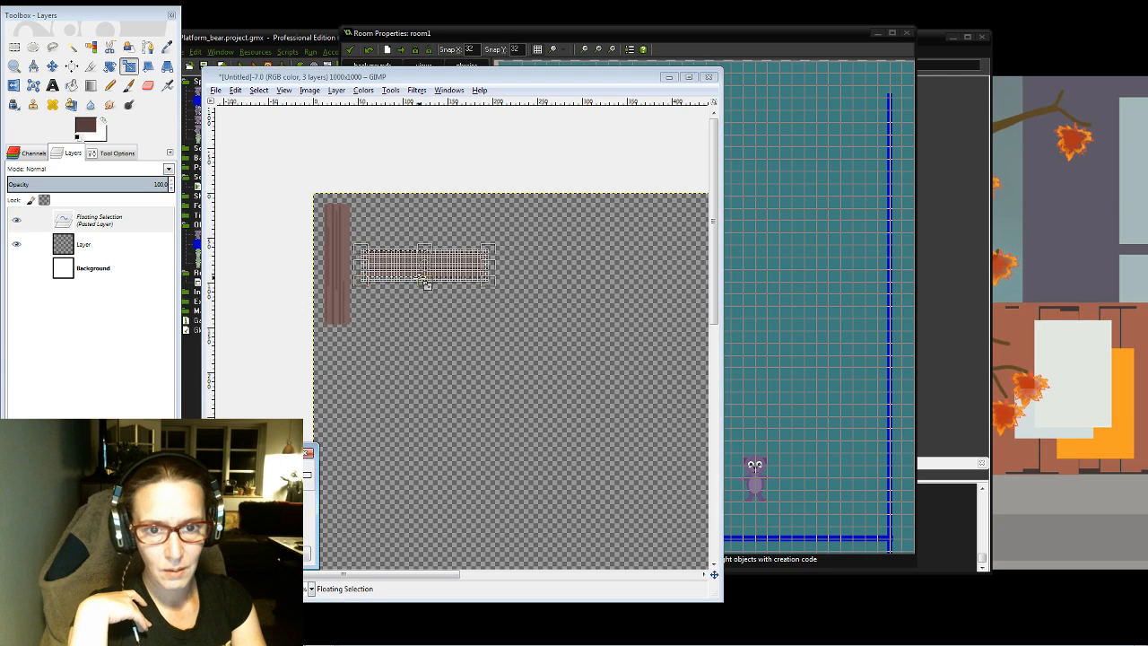
drag(430, 281, 482, 263)
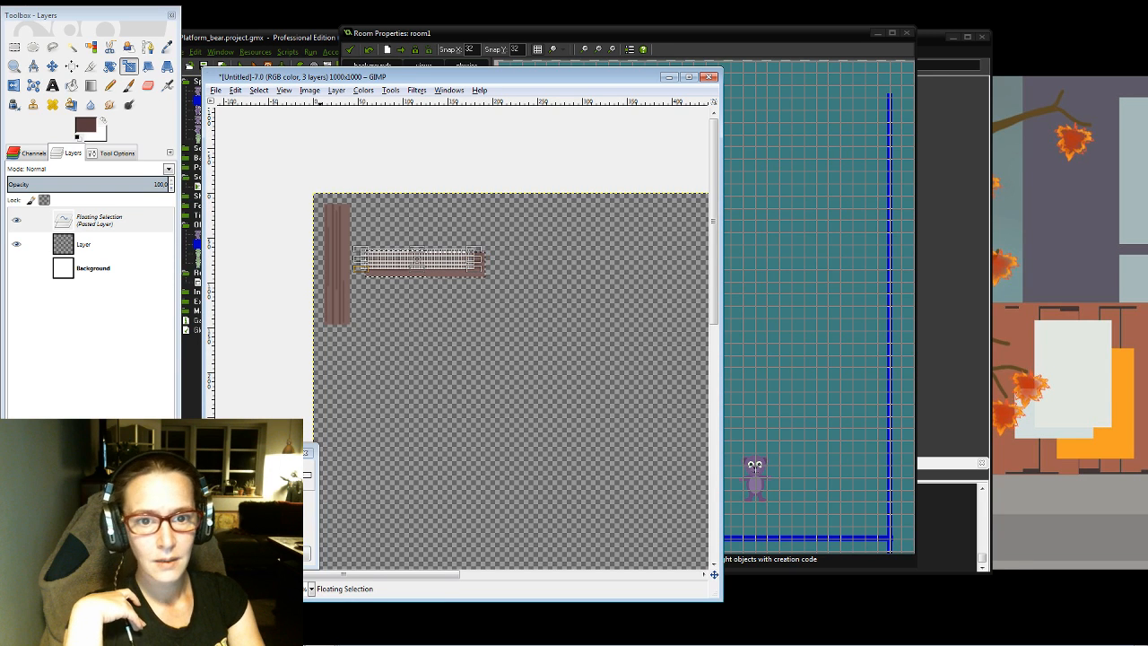
key(Return)
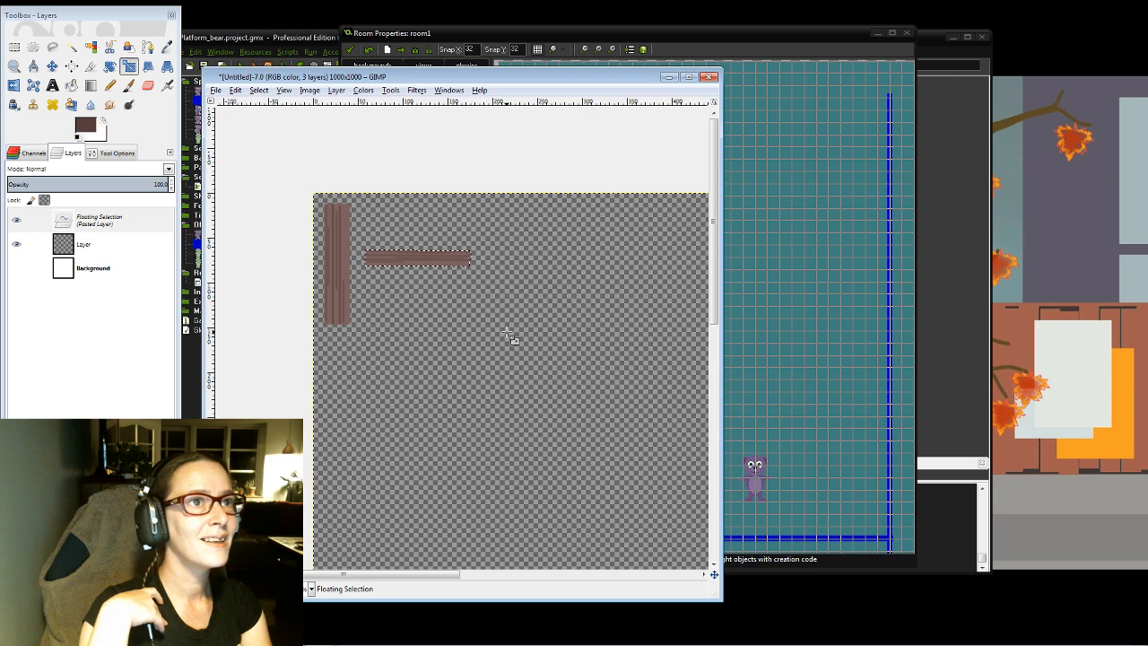
click(52, 66)
drag(405, 256, 400, 207)
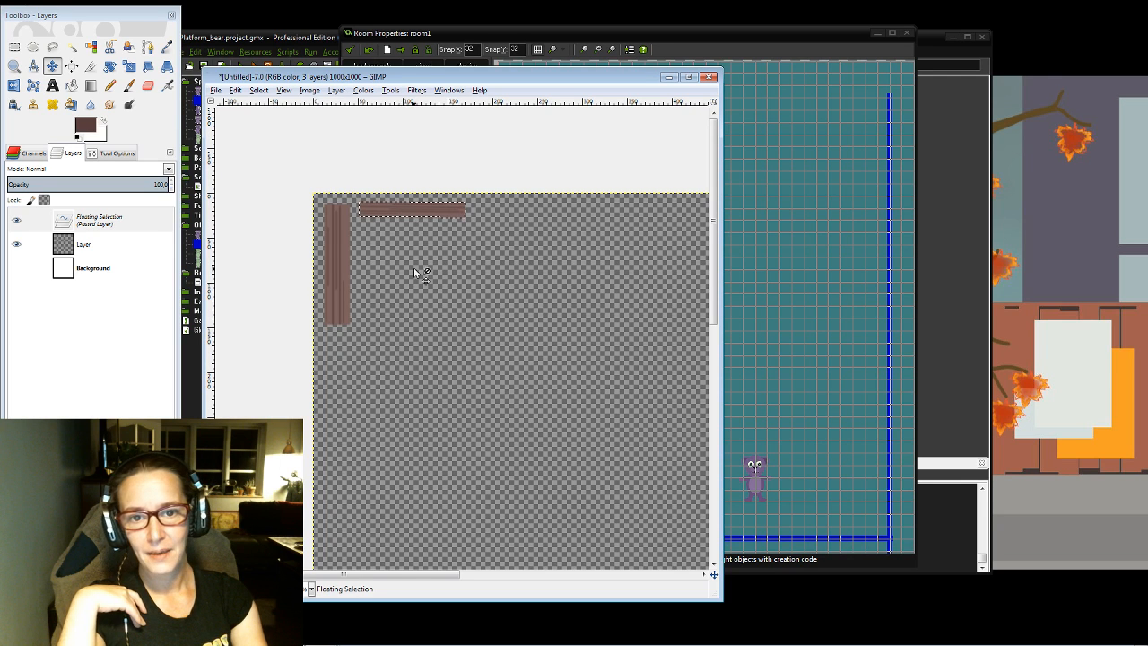
Step: Choose the Paintbrush and set the foreground color to the muted green 80baa2
click(127, 85)
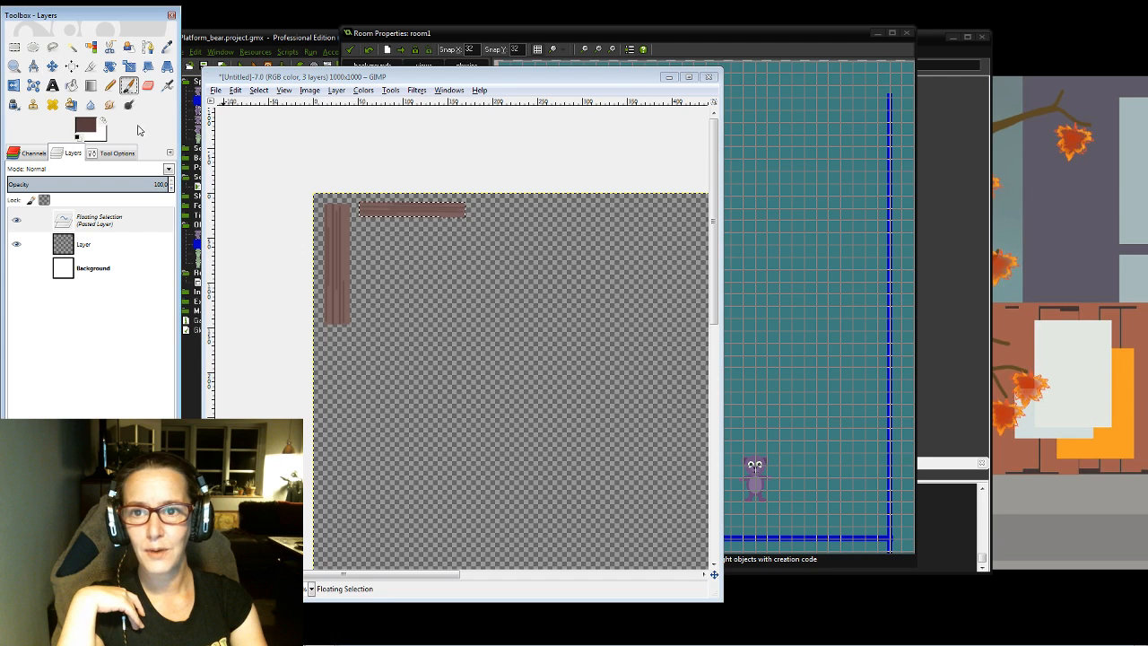
click(117, 152)
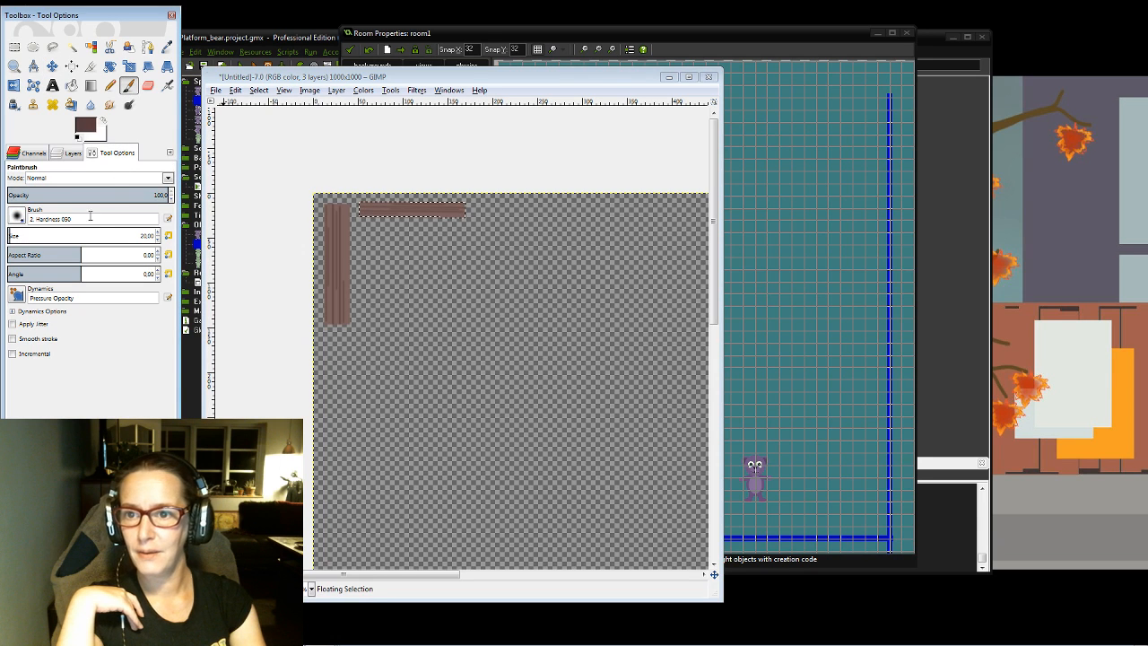
click(87, 125)
click(1018, 183)
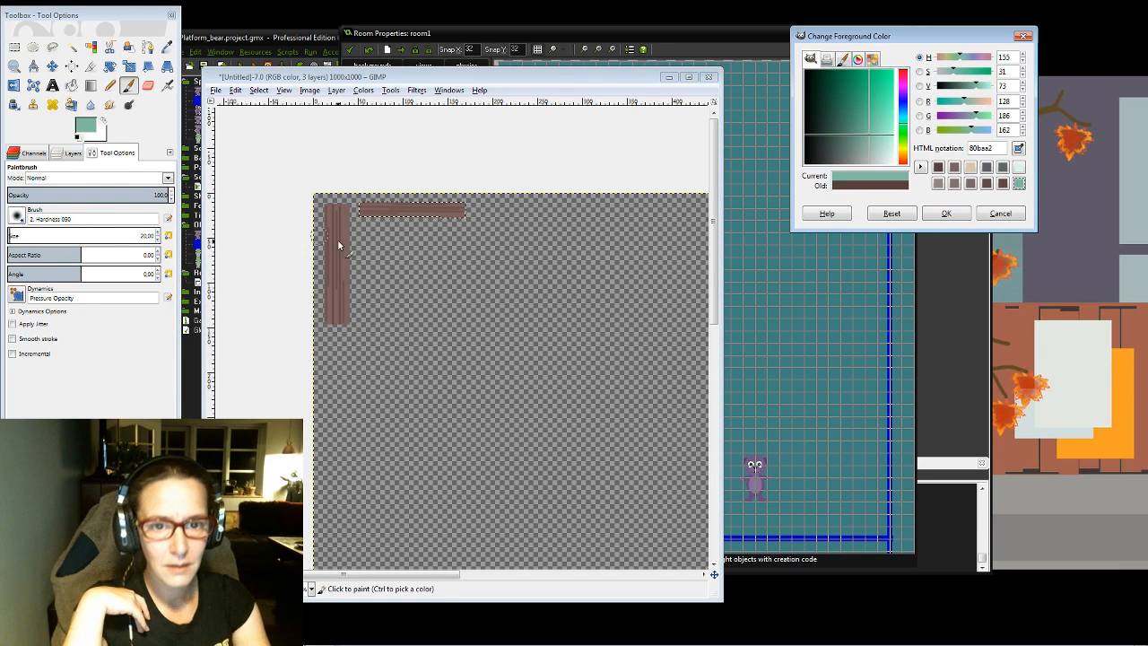
click(379, 239)
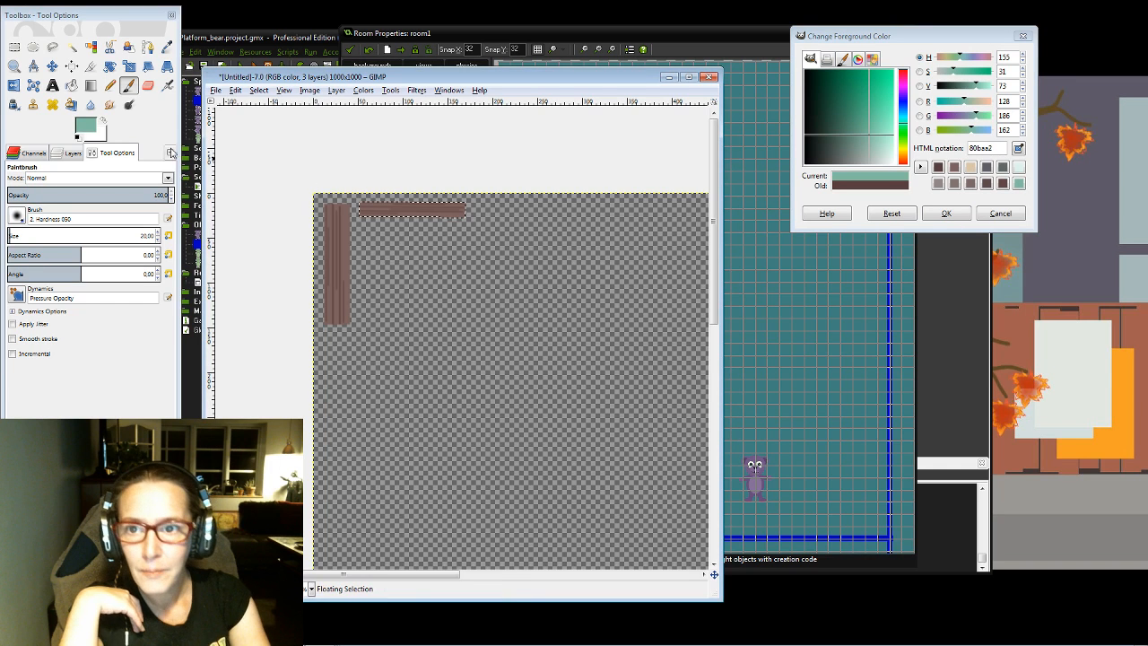
click(260, 91)
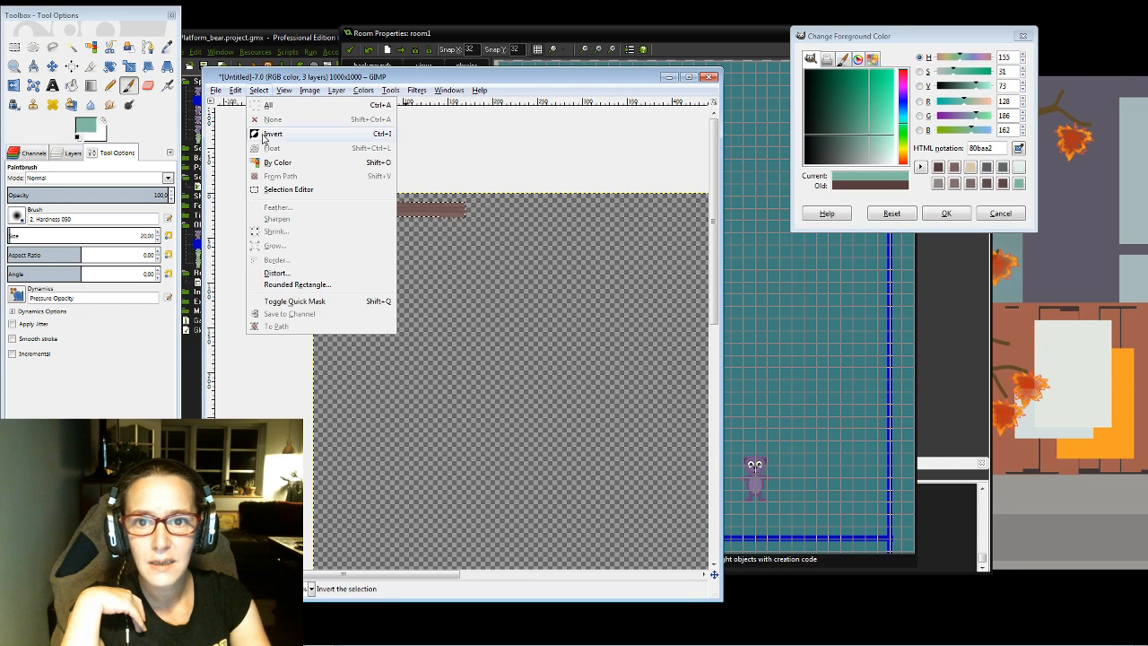
mouse_move(336, 91)
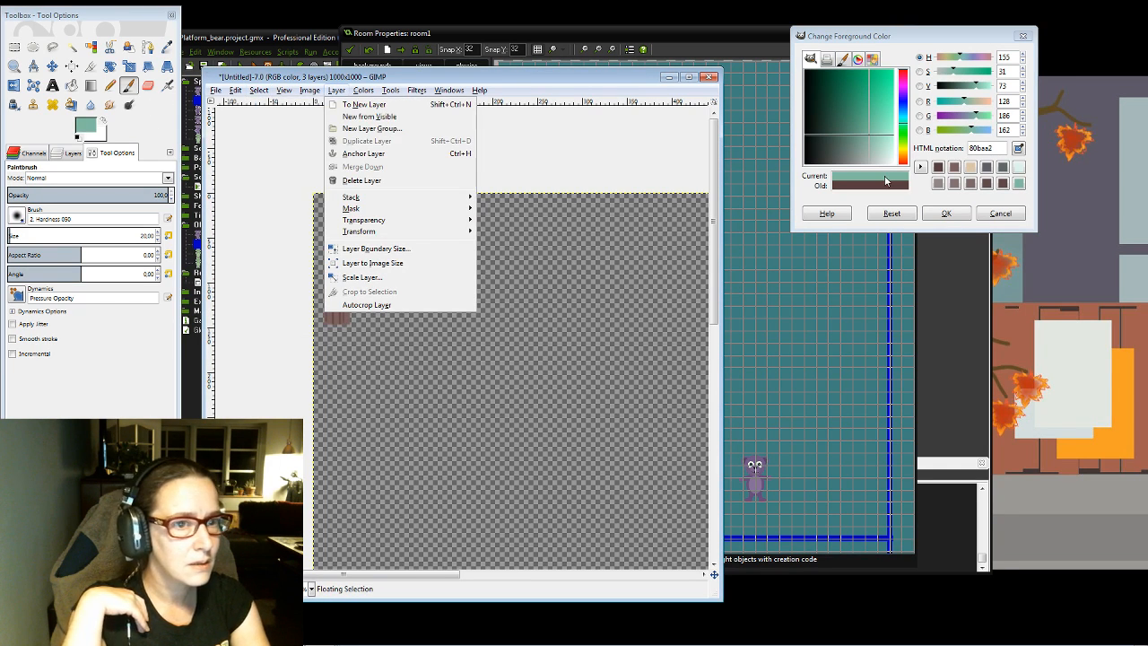
click(885, 180)
click(946, 212)
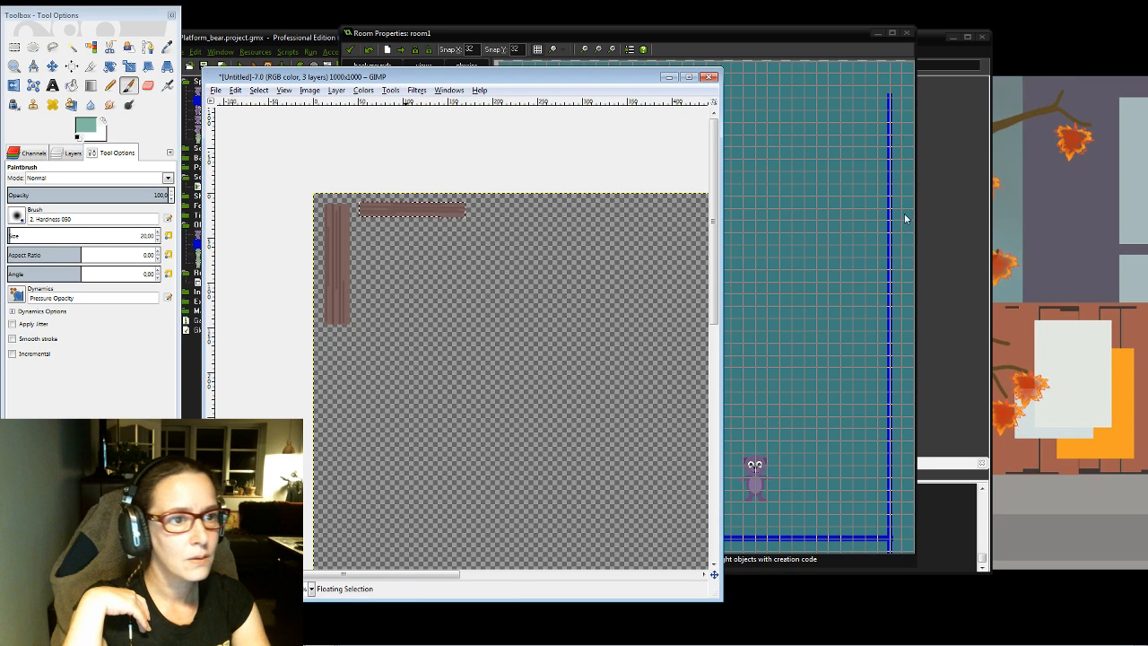
Step: Anchor the floating horizontal plank to its layer and paint a cloud-shaped green blob of about the plank's width just below it
click(68, 153)
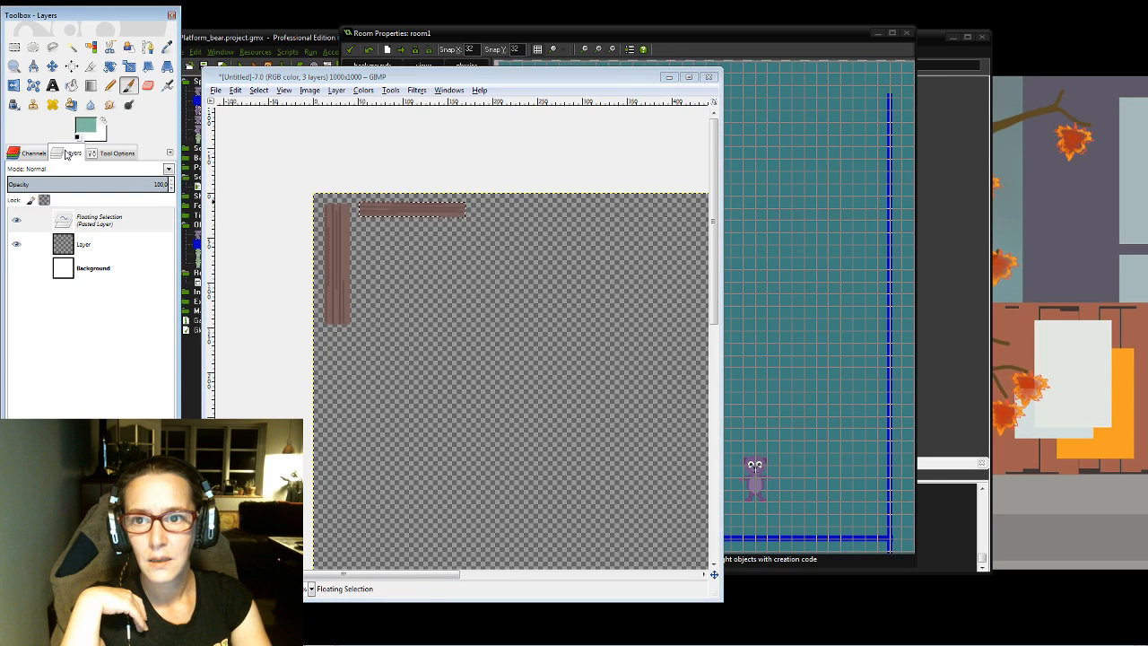
right_click(98, 224)
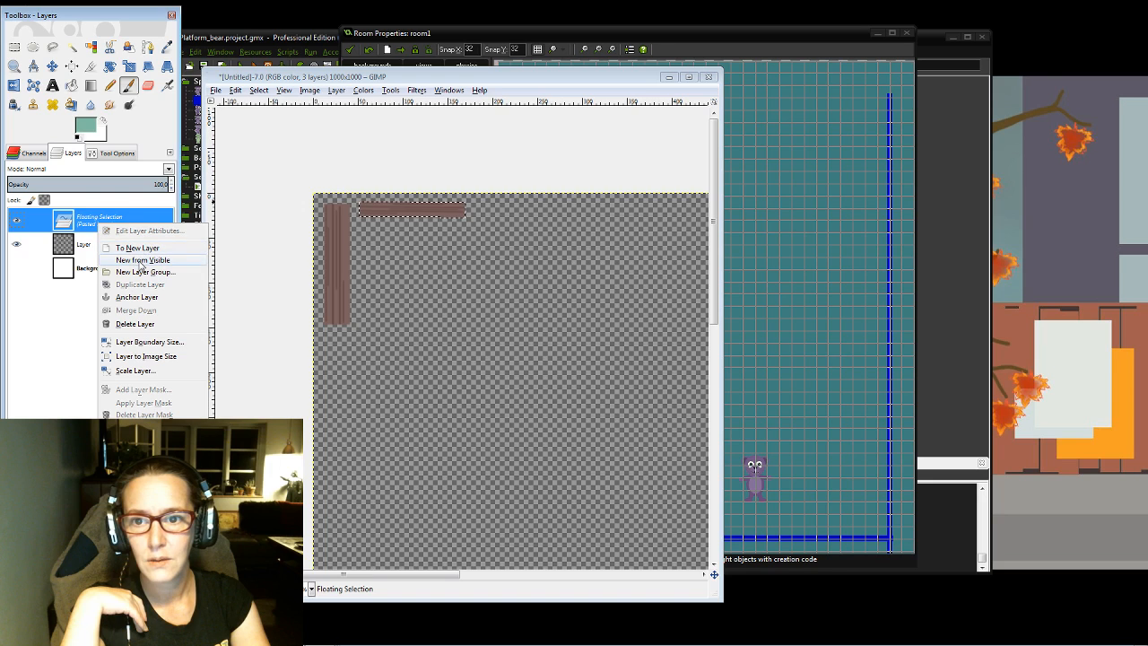
click(152, 299)
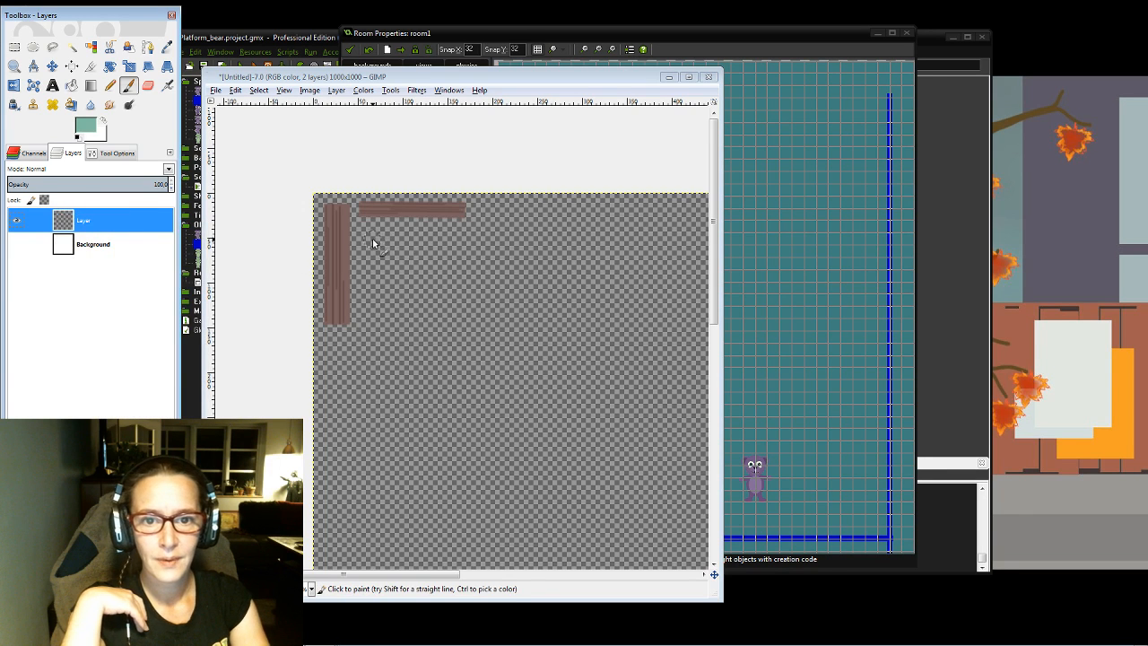
mouse_move(369, 234)
mouse_down()
mouse_move(403, 255)
mouse_move(417, 235)
mouse_move(468, 239)
mouse_move(369, 252)
mouse_up()
Step: Set the foreground color to the dark green 406a59
click(86, 126)
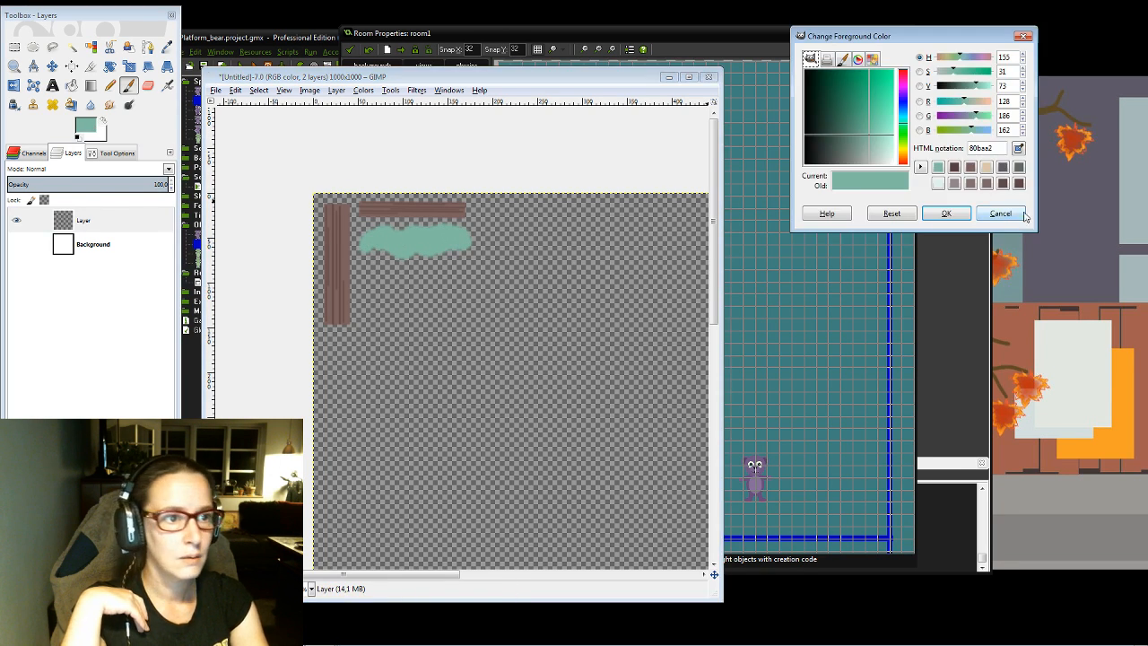
click(850, 117)
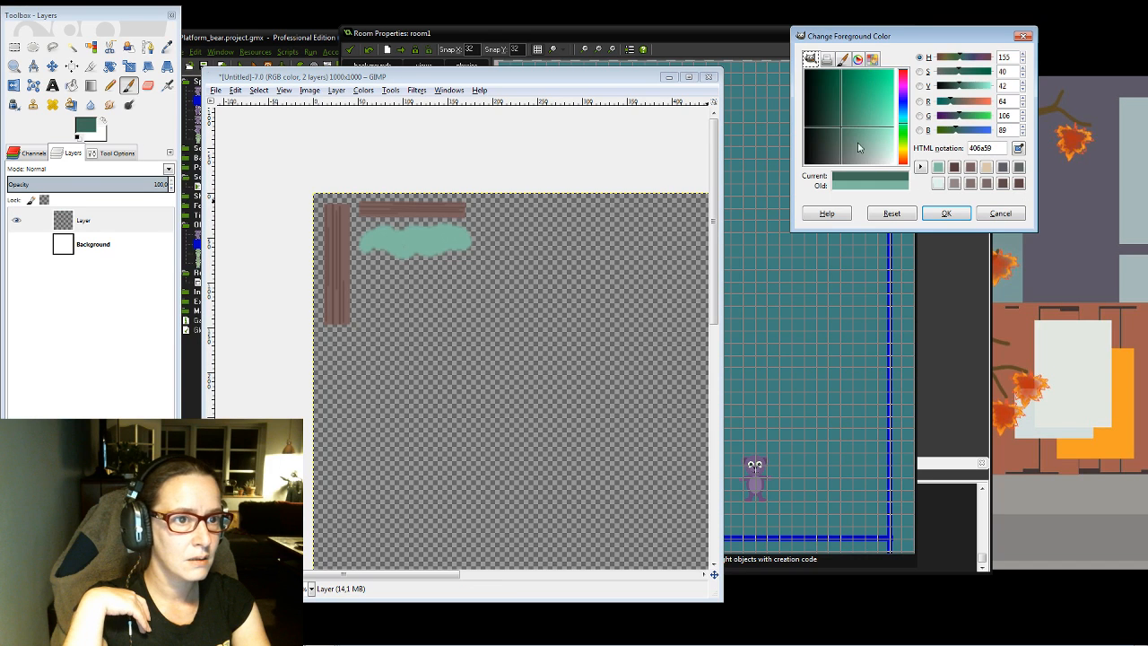
click(946, 214)
Step: Paint soft dark-green shading over the green foliage blob with the brush at size 9.09 and about 19 percent opacity
click(117, 154)
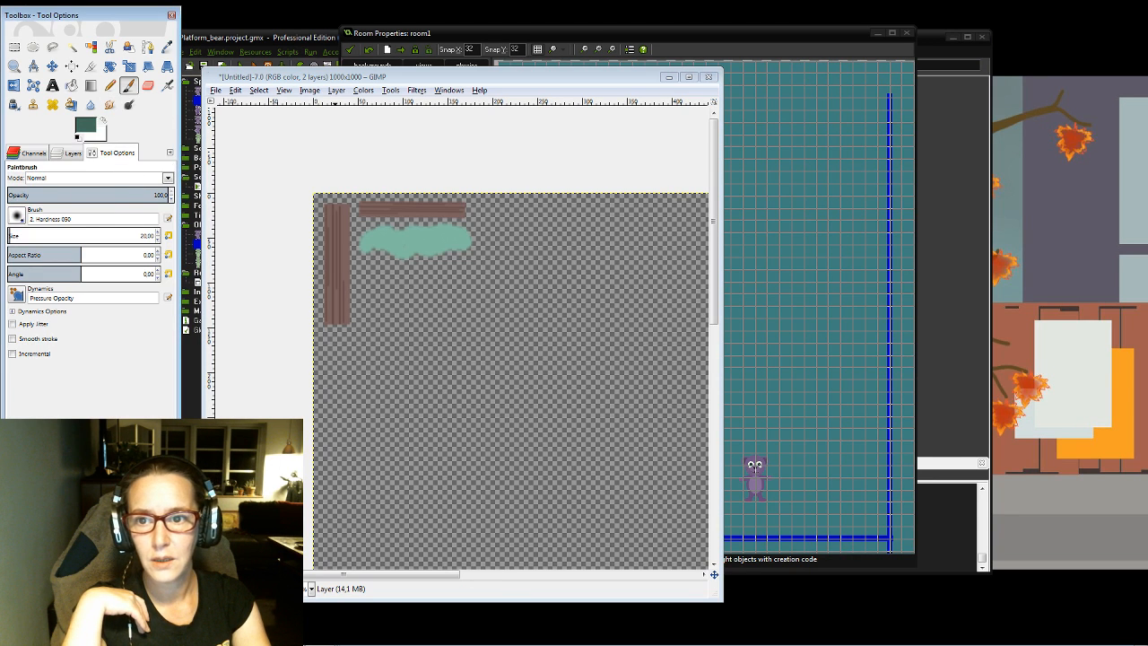
click(368, 238)
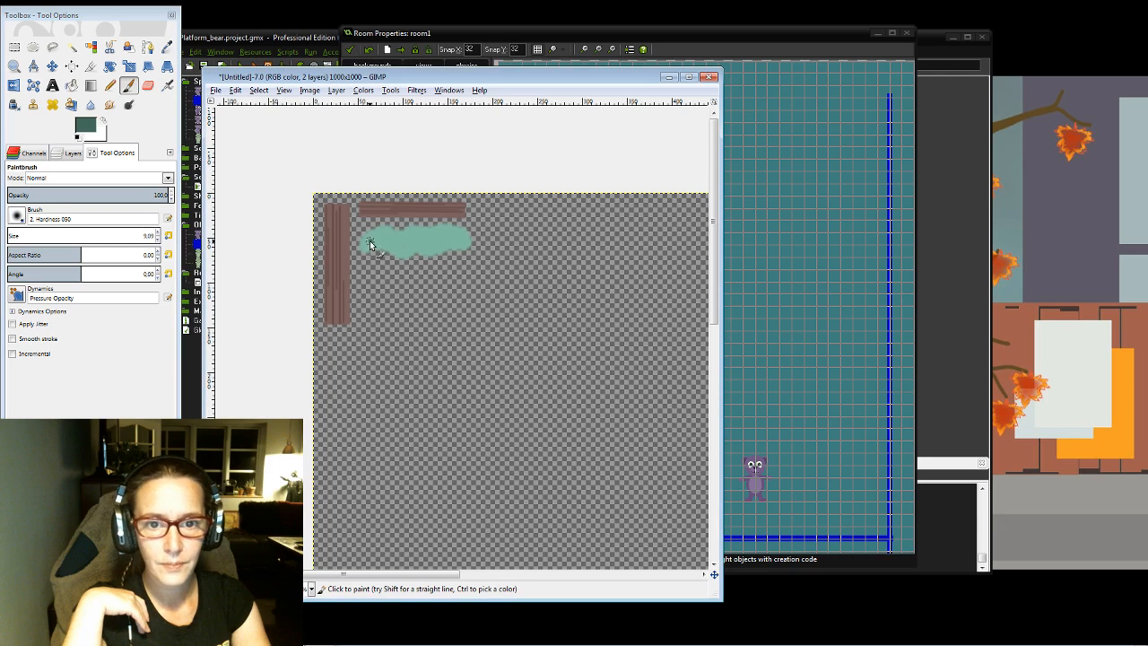
key(ctrl+z)
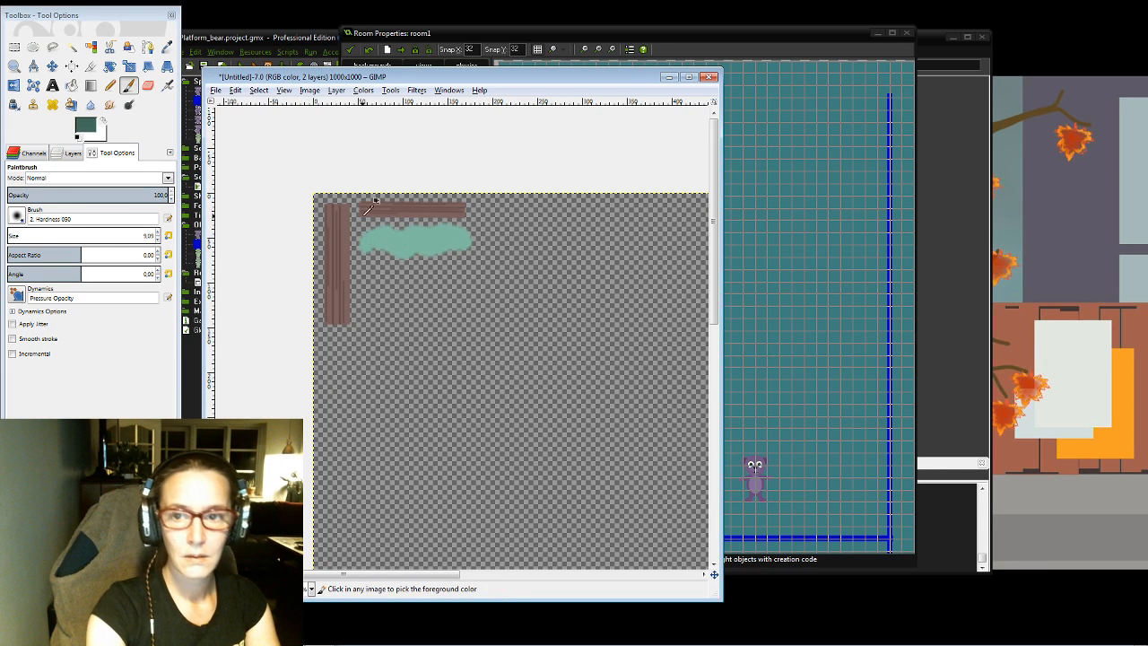
click(157, 194)
click(36, 195)
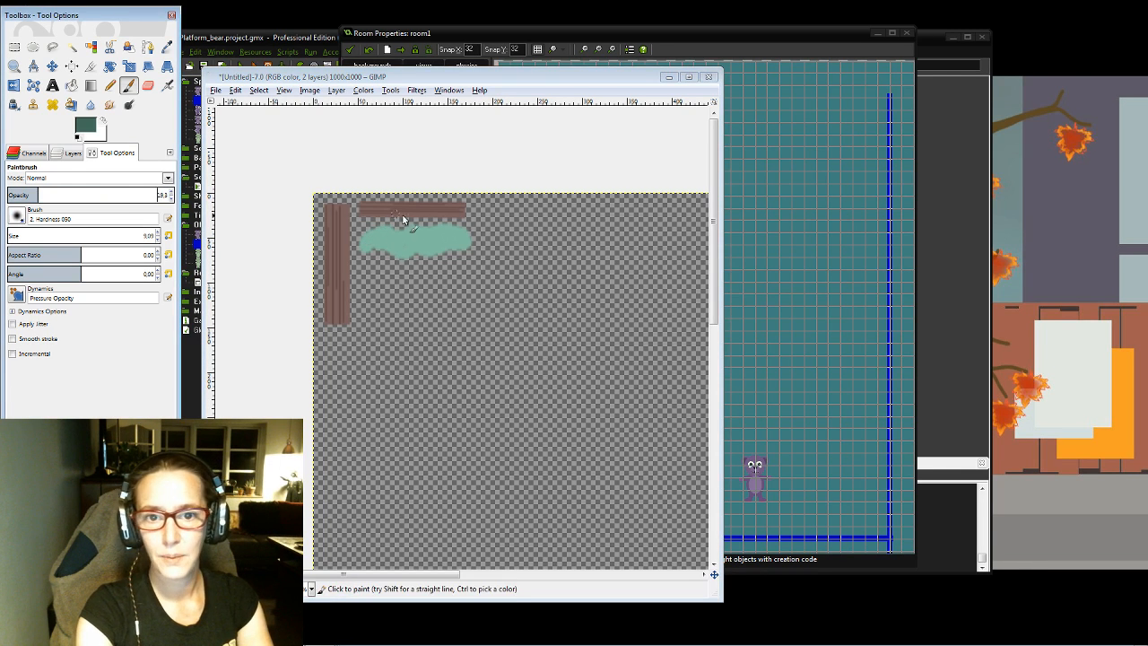
click(372, 237)
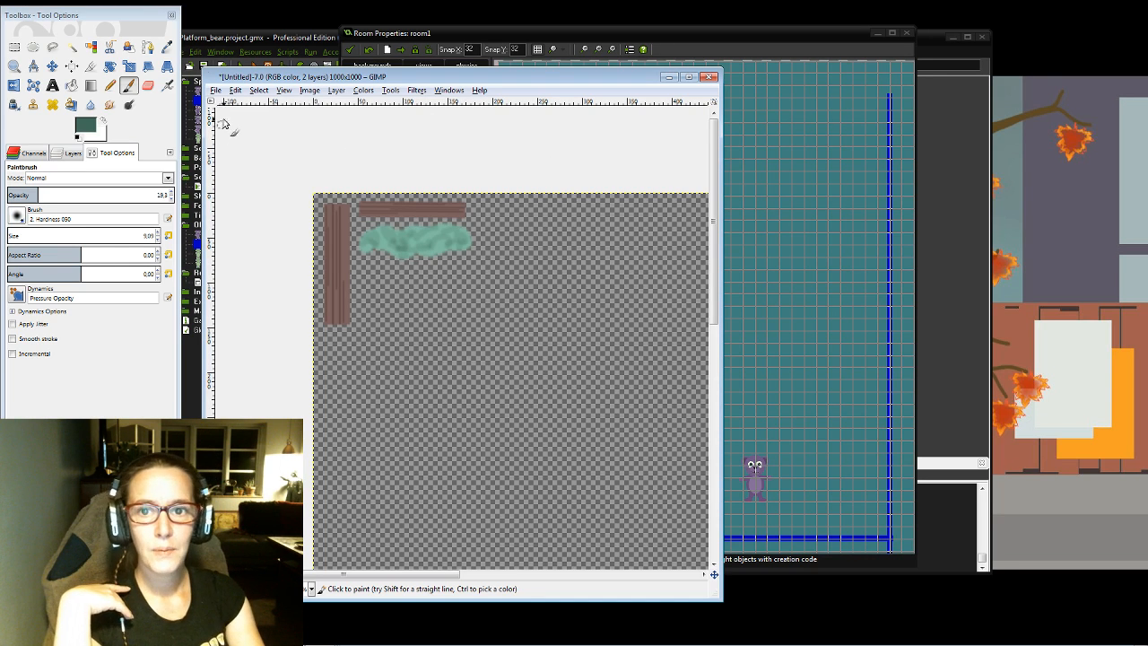
Step: Export the image as tilesheet1.png into the platform project's images folder, keeping the default PNG options
click(215, 91)
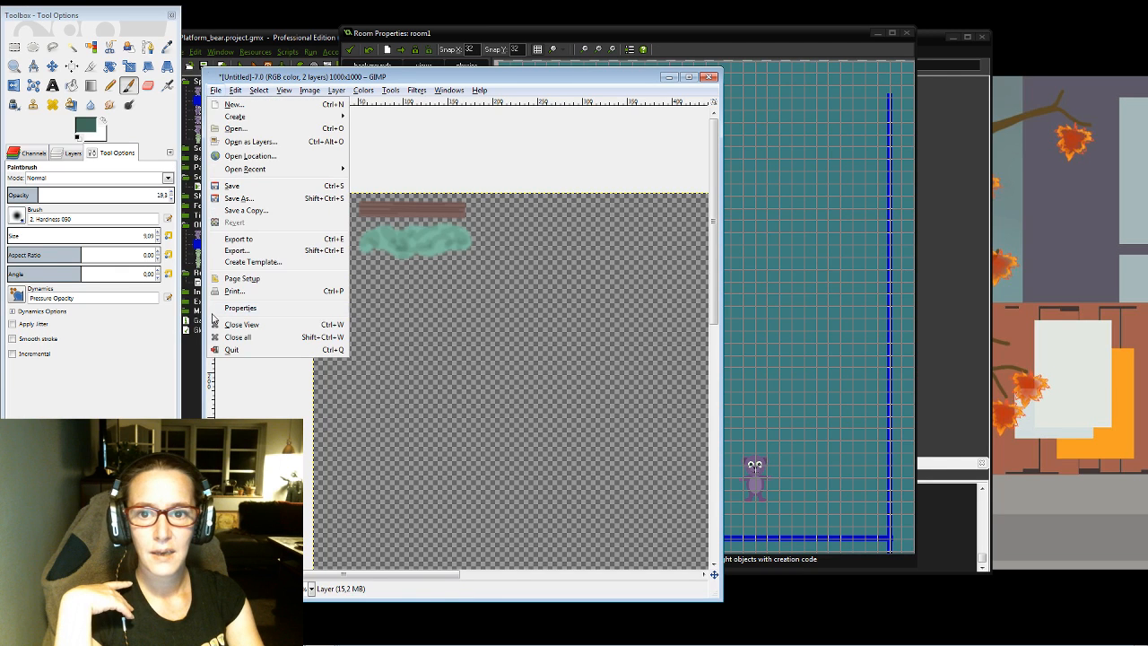
click(258, 250)
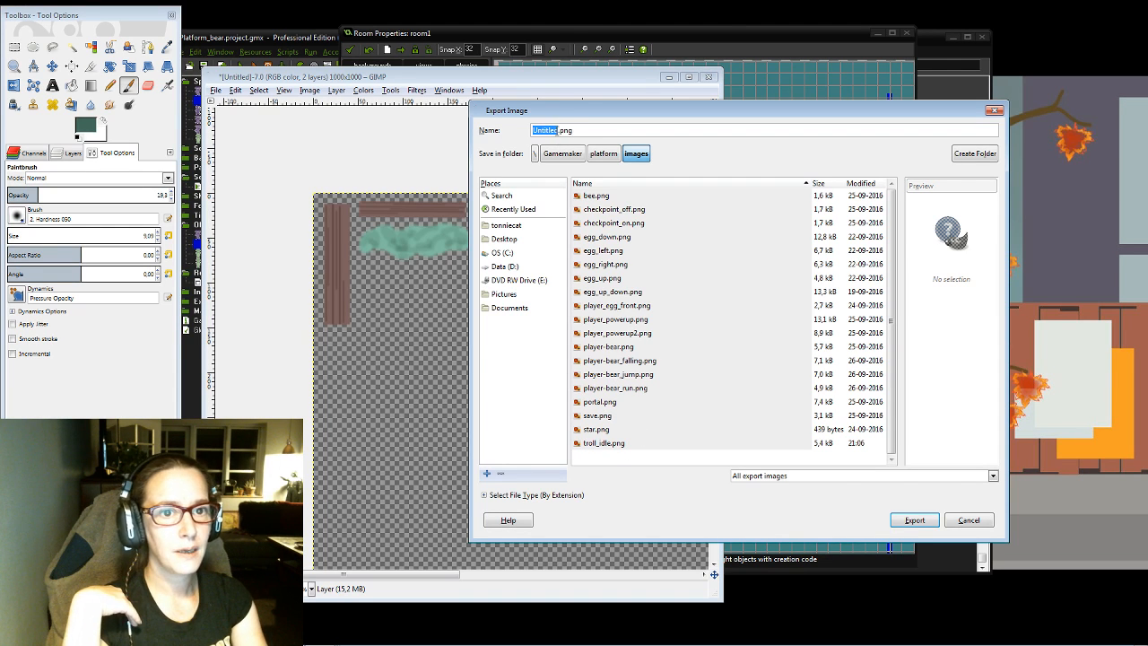
click(557, 131)
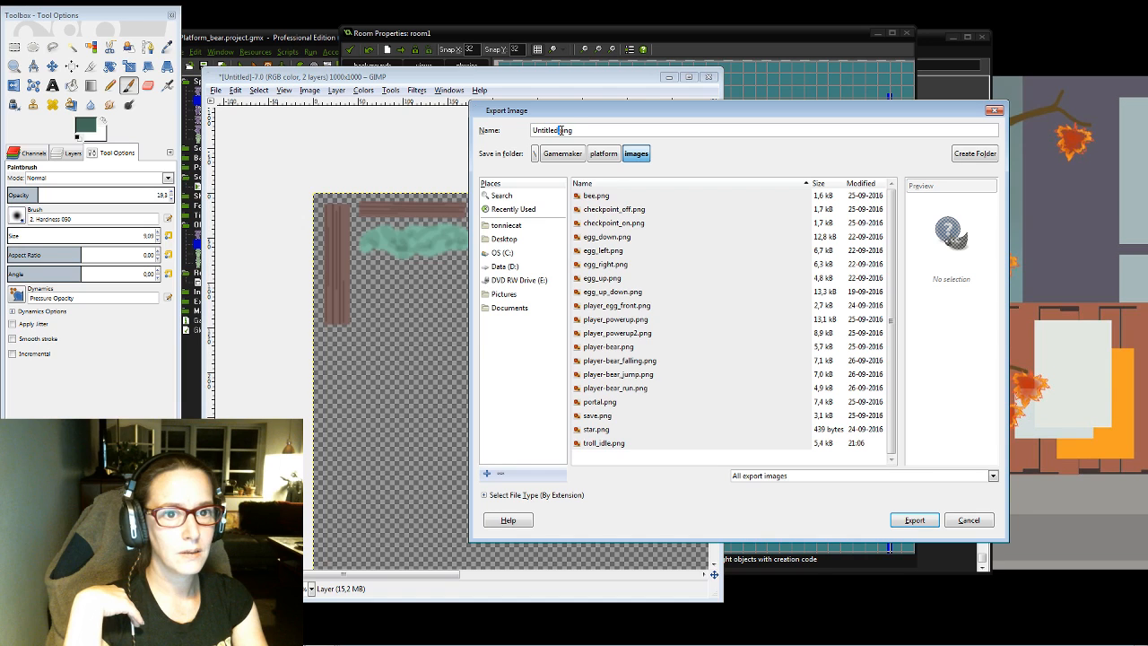
double_click(557, 131)
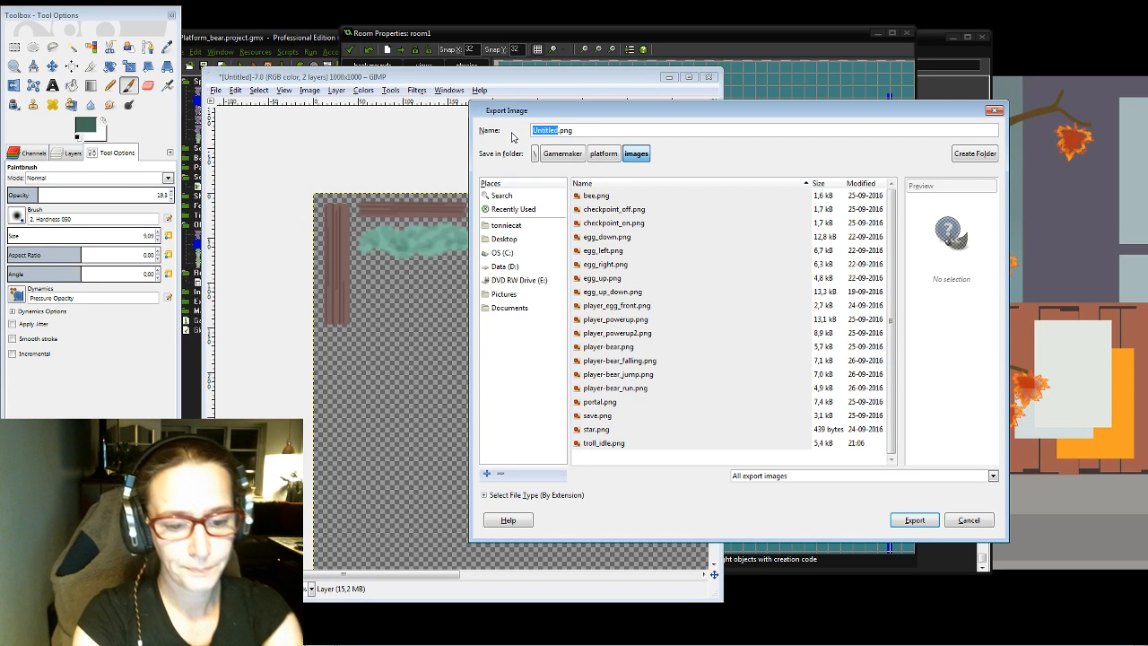
text(tiles)
text(heet)
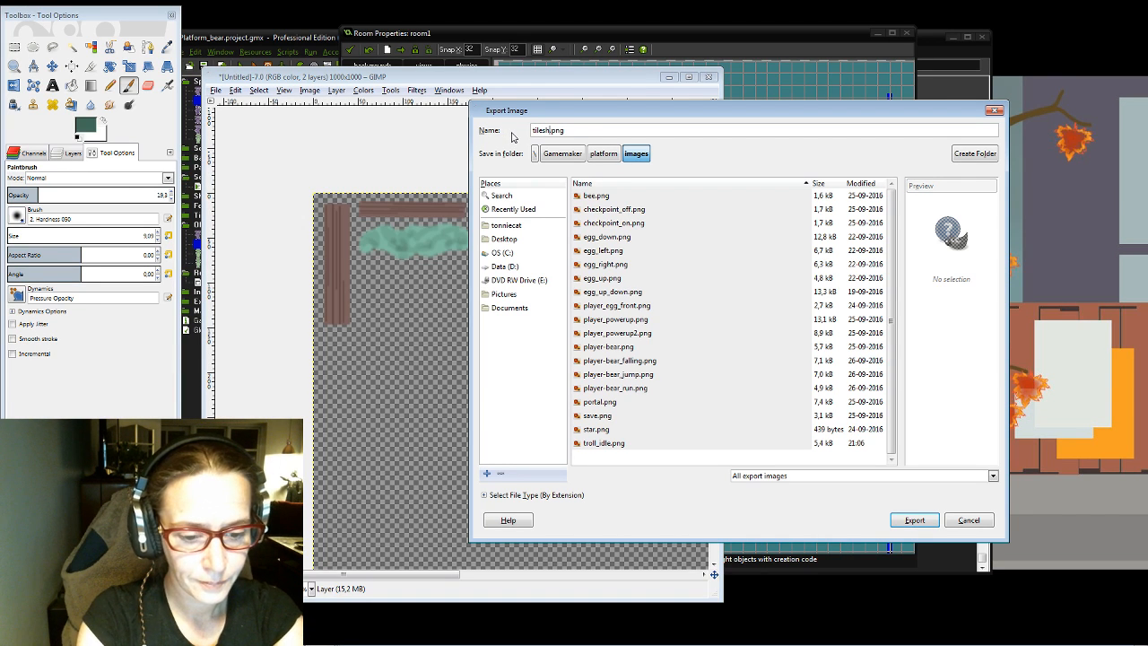
text(1)
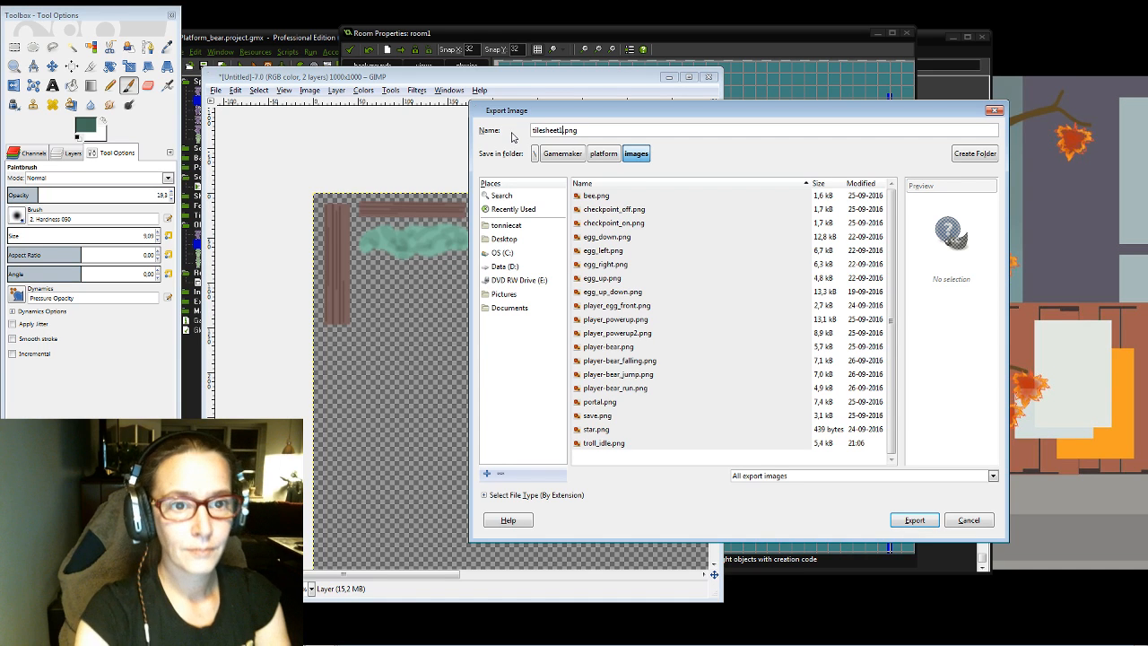
click(916, 520)
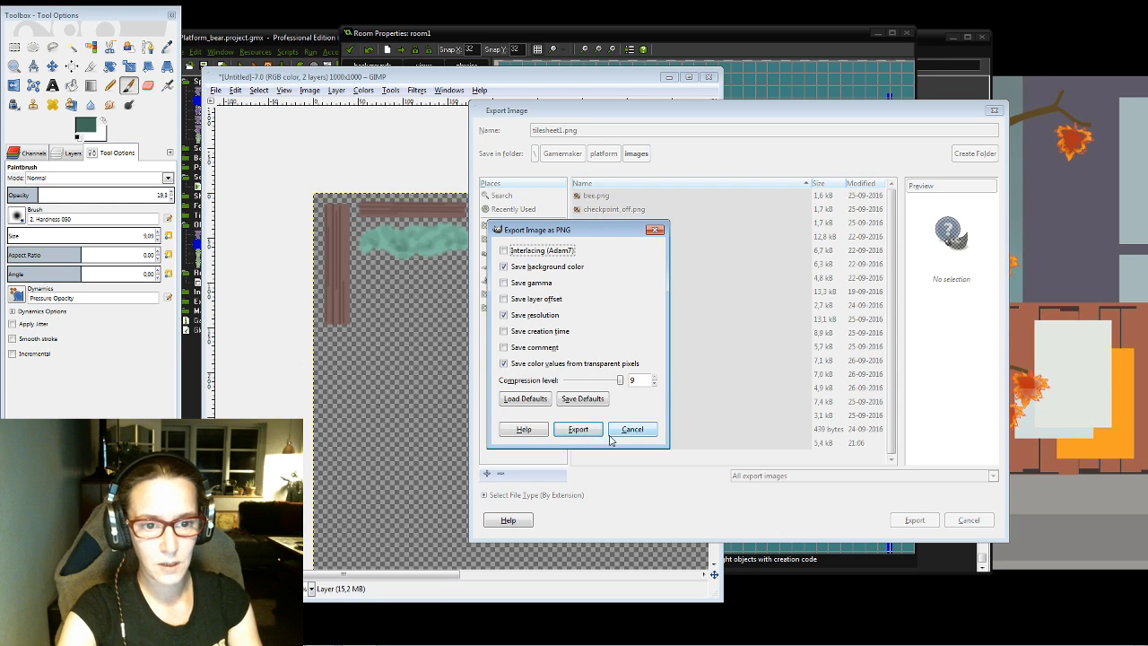
click(567, 432)
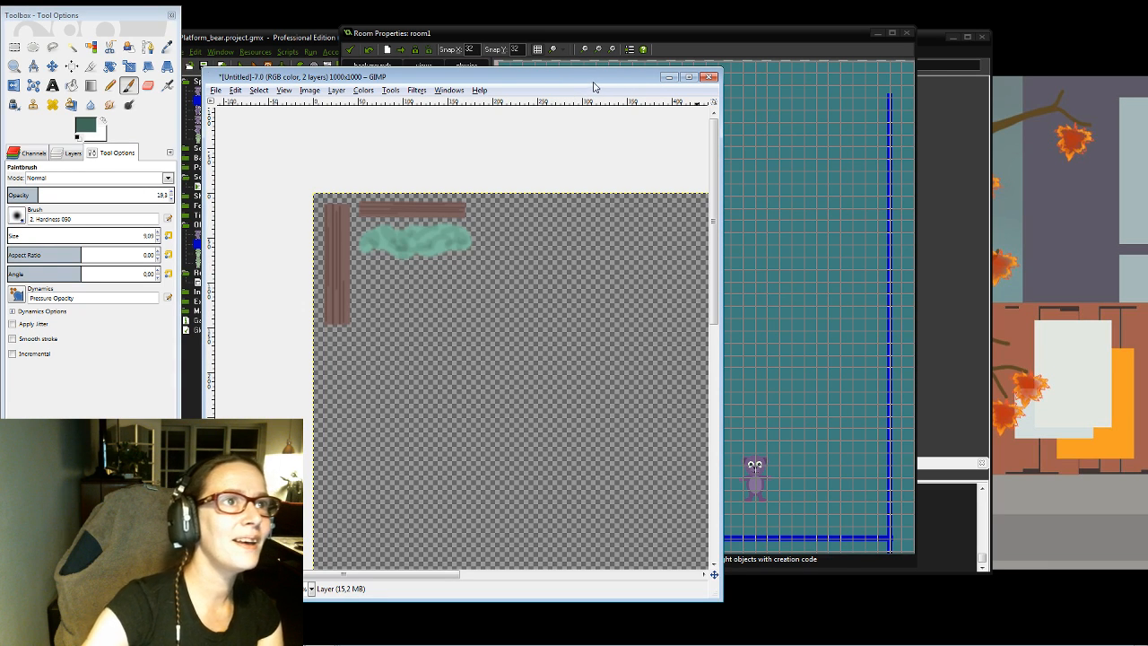
Step: Brush a little more faint dark-green shading across the foliage blob
drag(563, 79, 563, 51)
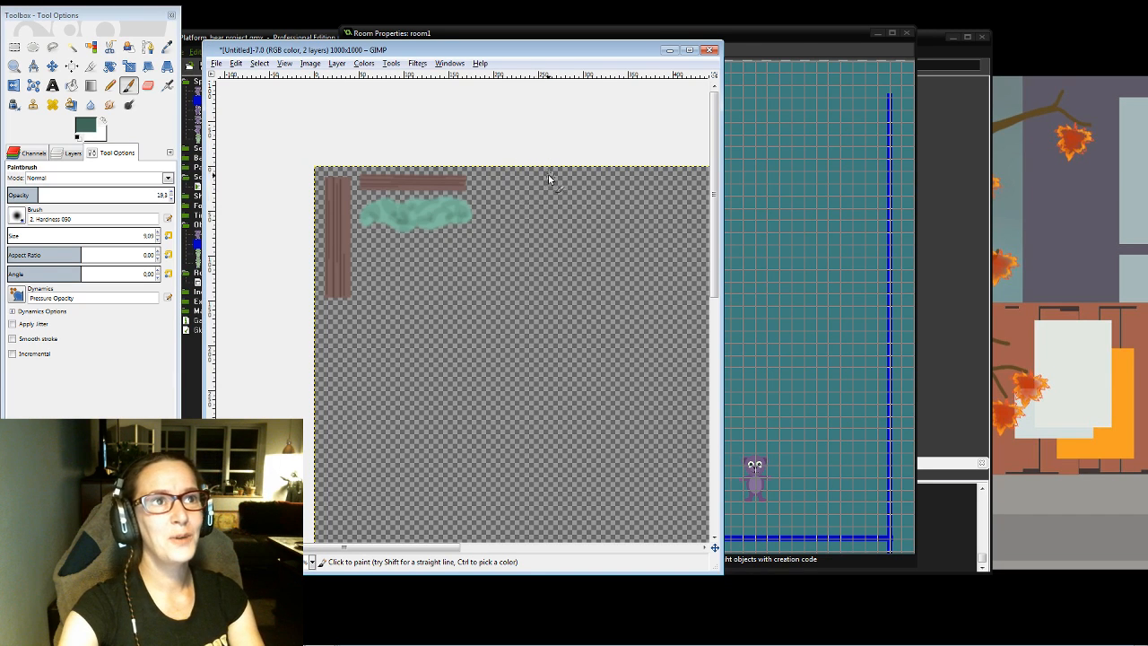
drag(461, 212, 377, 222)
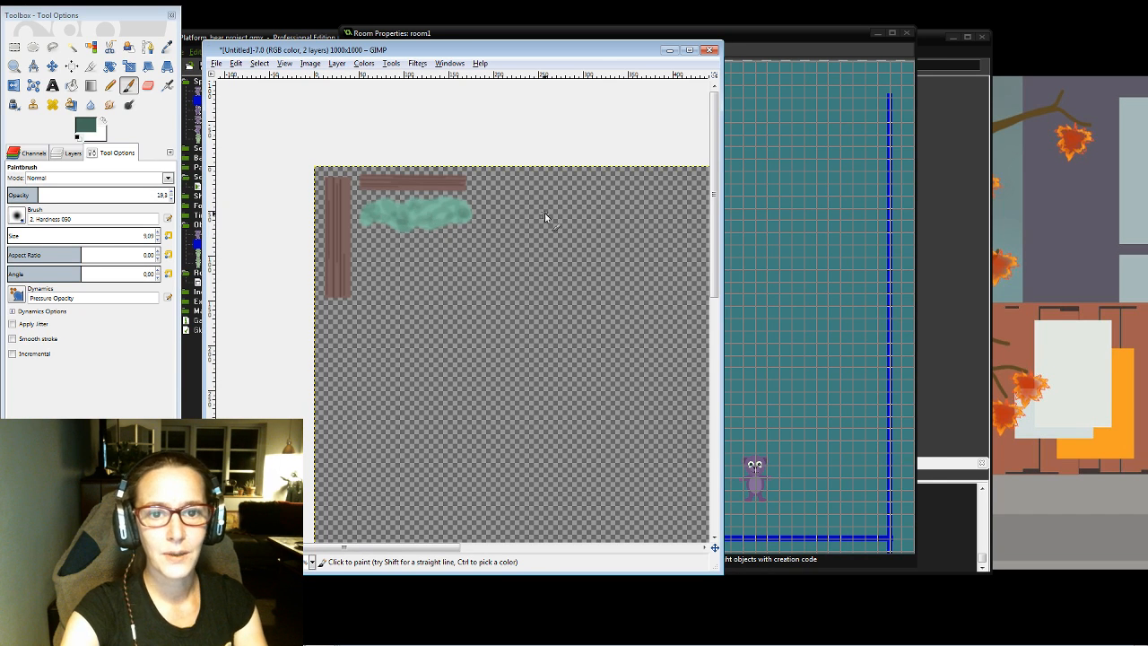
Step: Switch to GameMaker, close the room1 properties with its changes kept, and create a new background resource
click(791, 43)
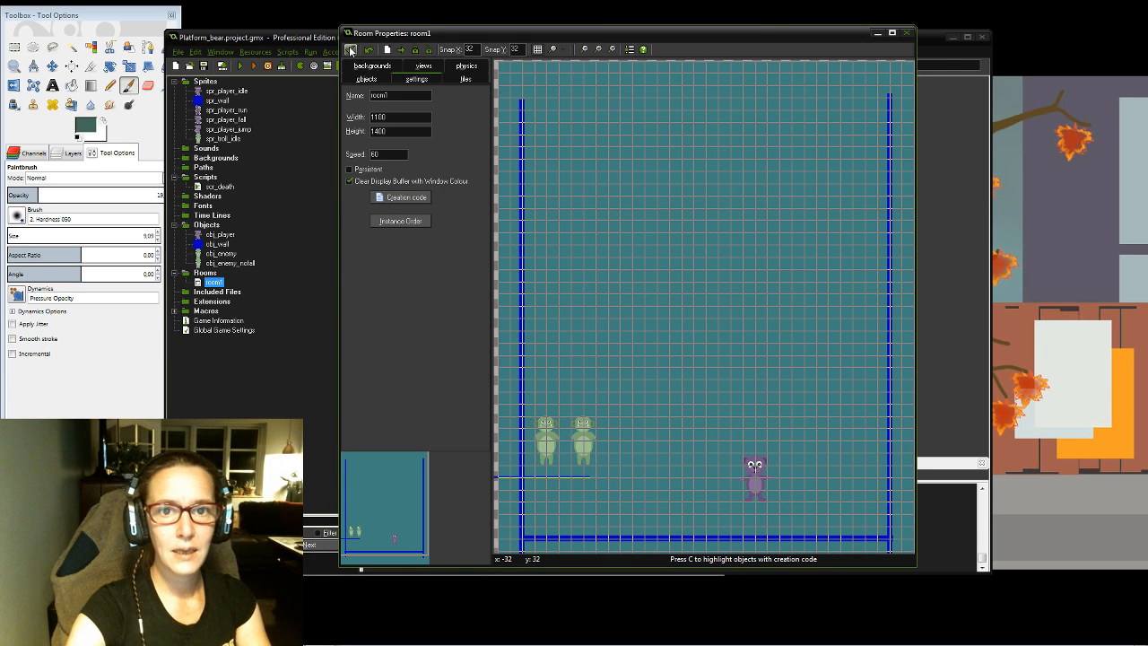
click(350, 49)
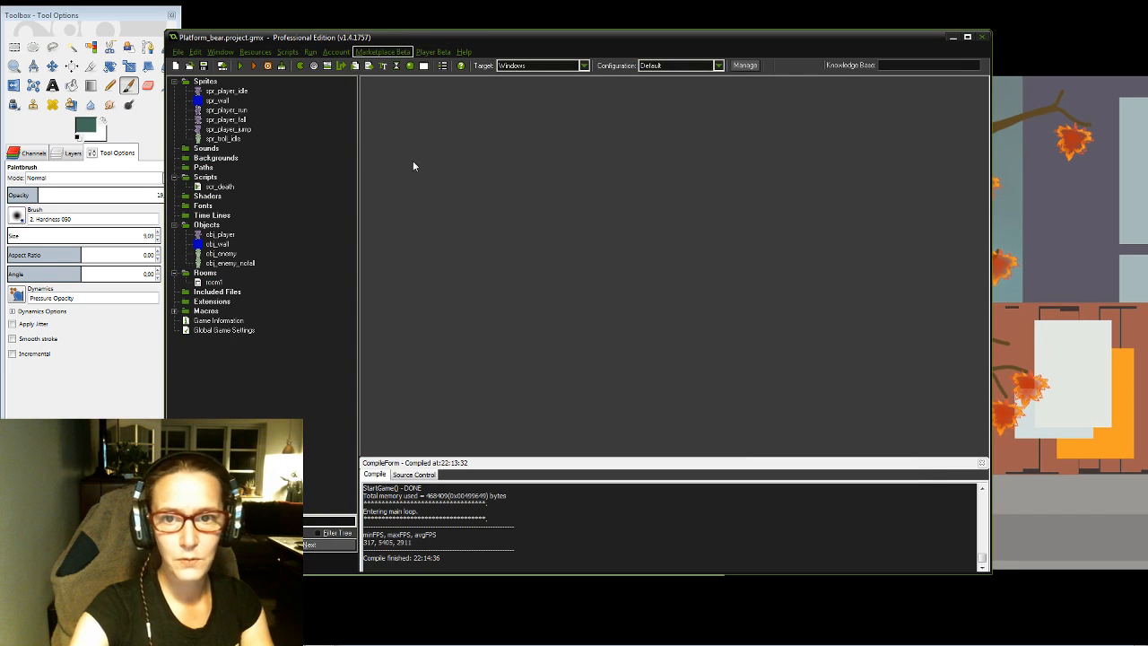
click(220, 160)
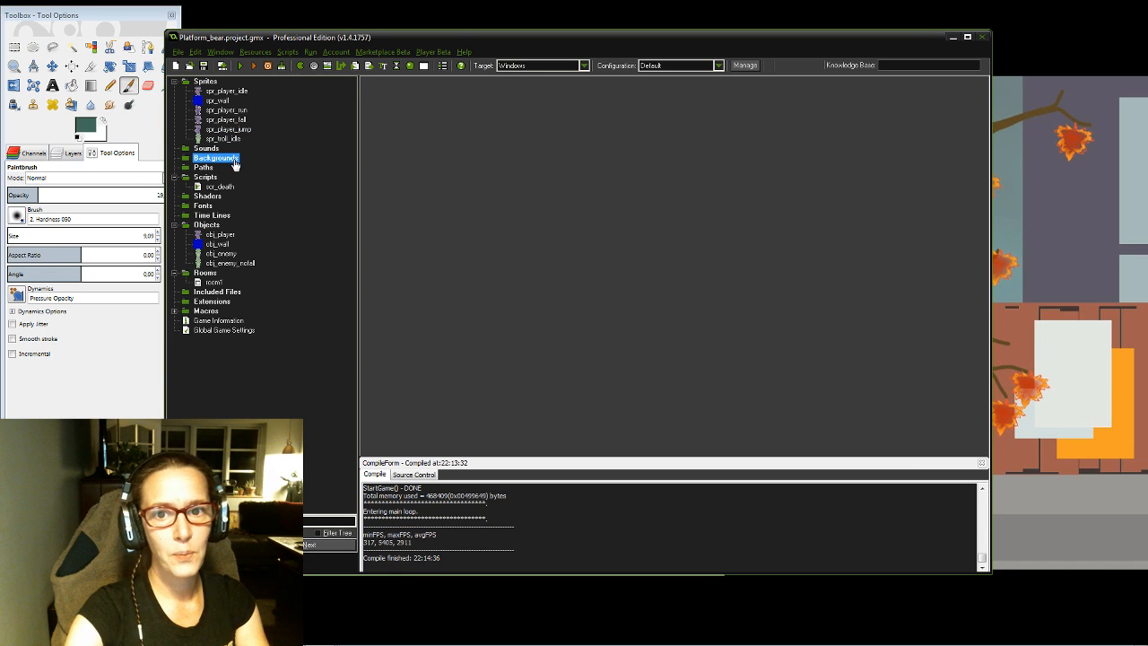
right_click(235, 166)
click(233, 167)
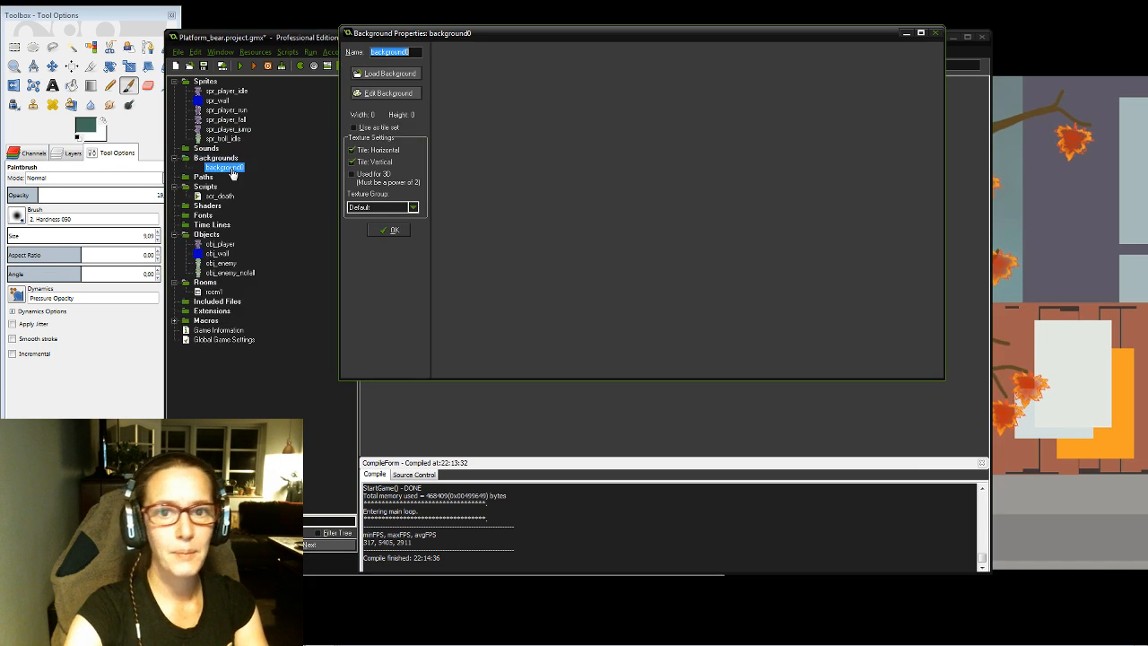
Step: Load tilesheet1.png from the Gamemaker platform images folder into the new background
click(385, 73)
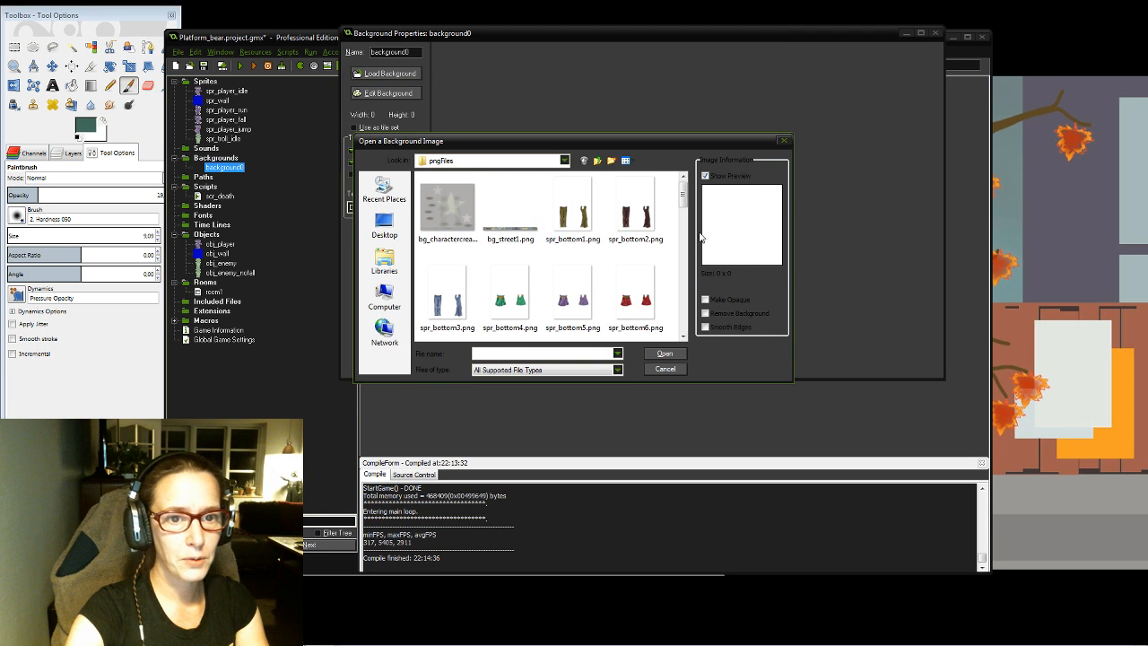
drag(683, 205, 673, 260)
scroll(677, 265, up, 10)
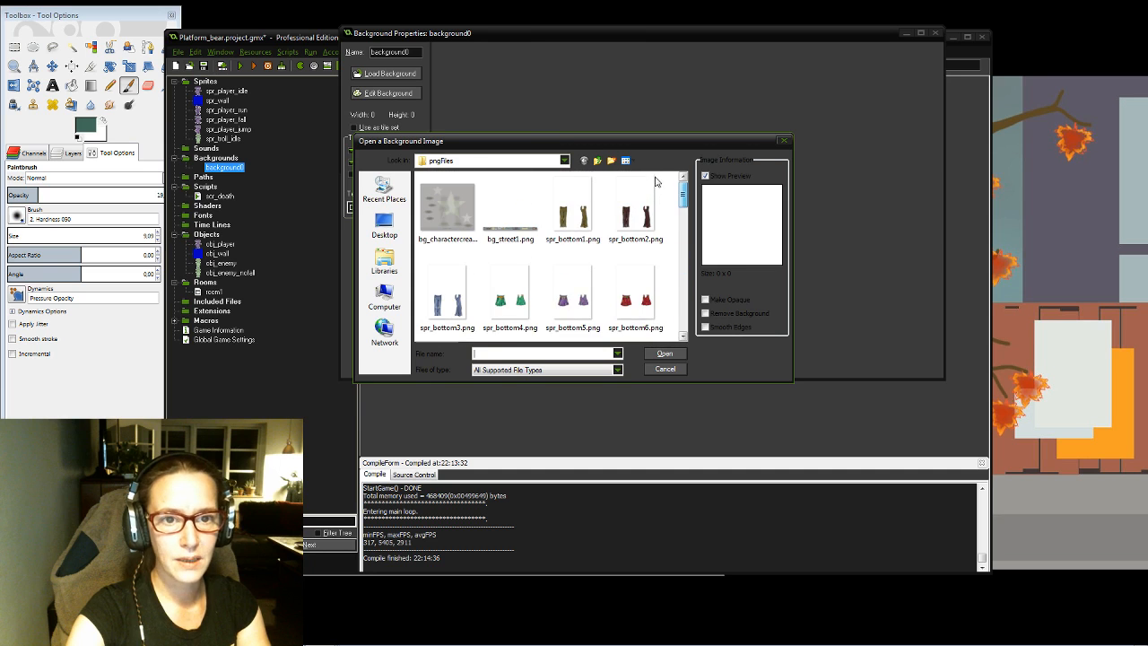
click(597, 162)
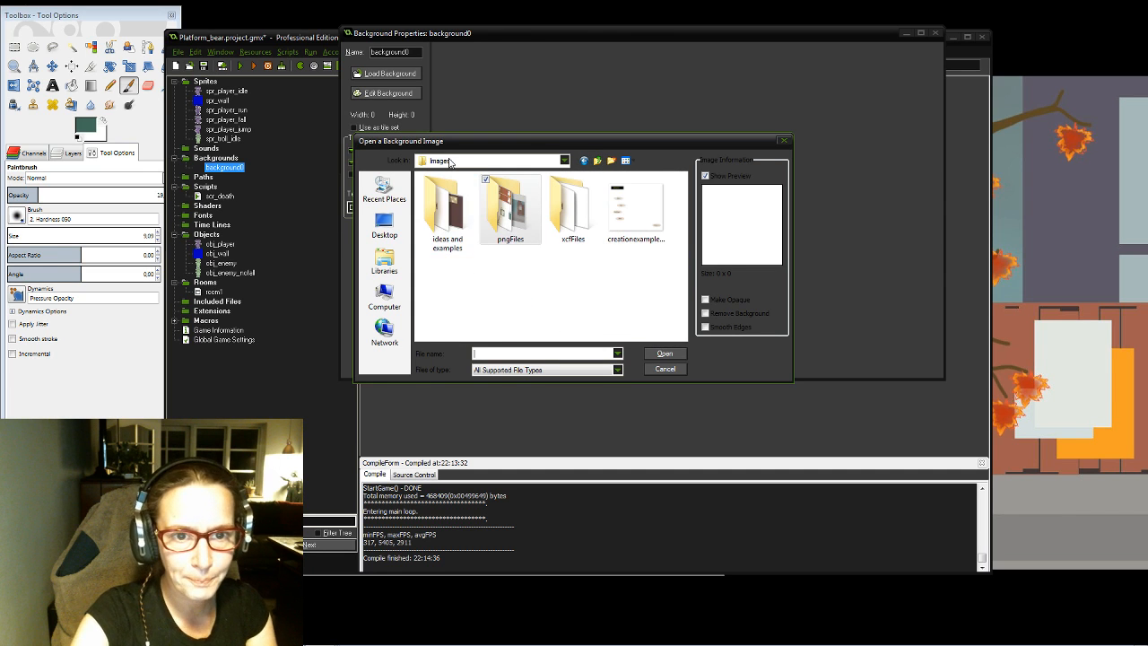
click(598, 161)
click(598, 161)
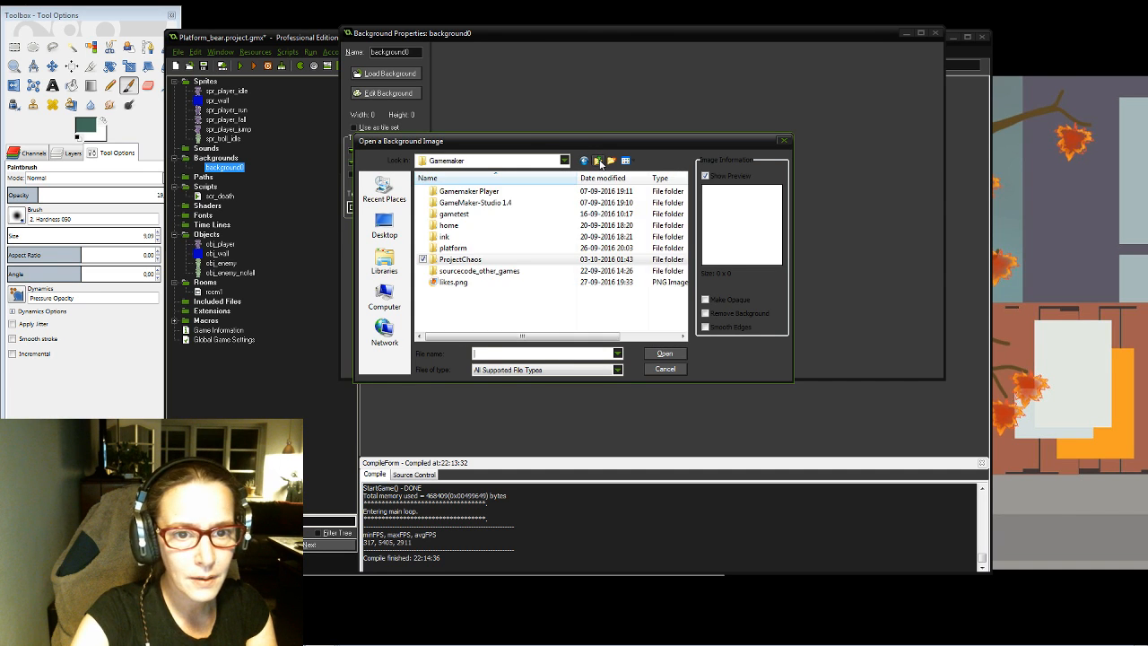
double_click(455, 255)
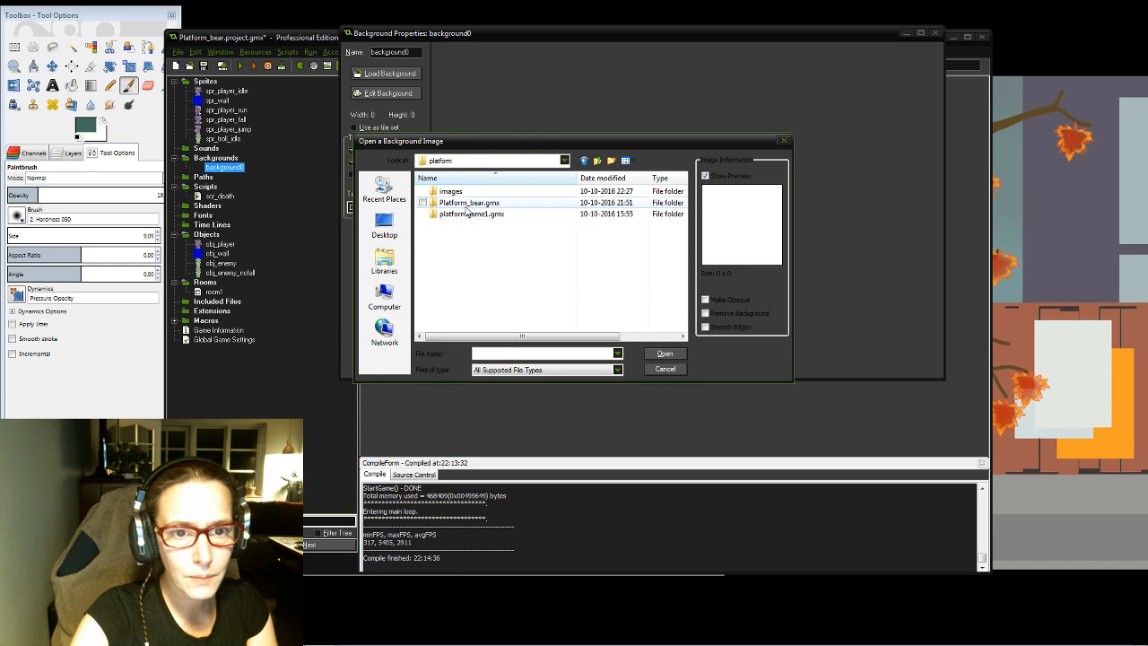
double_click(446, 192)
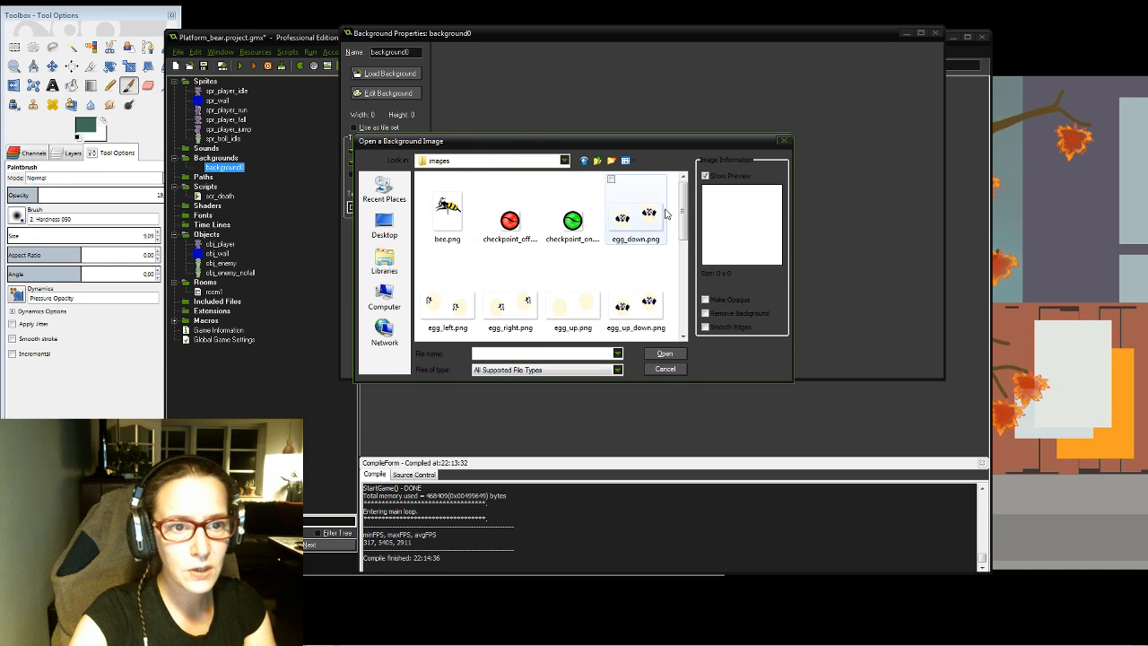
drag(687, 214, 679, 341)
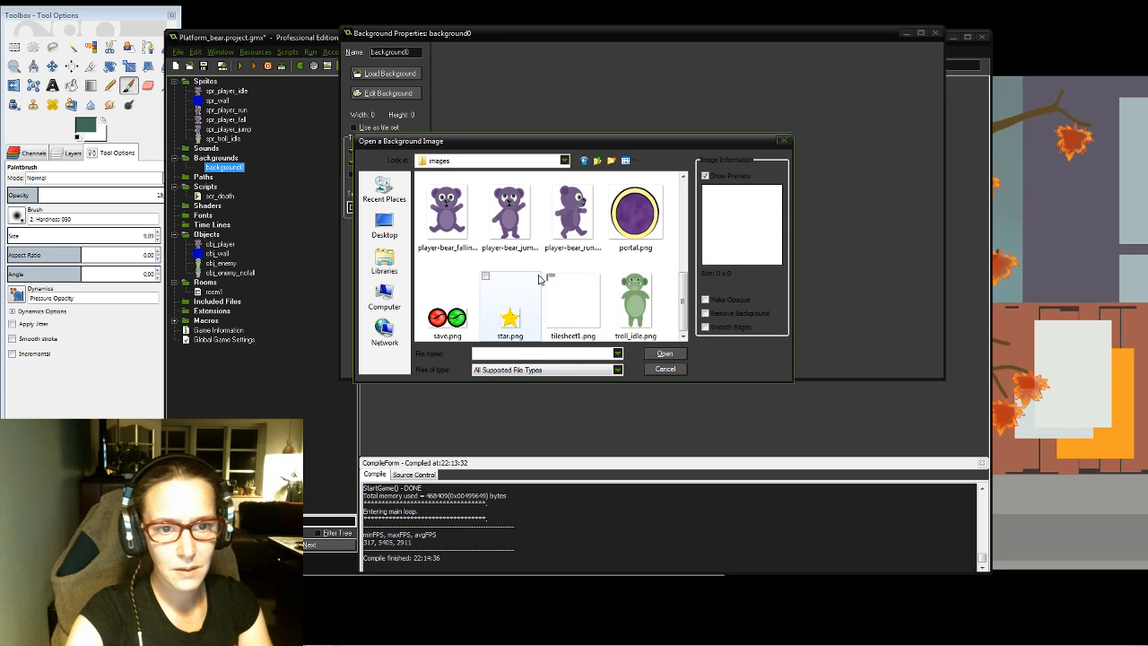
click(569, 295)
click(665, 353)
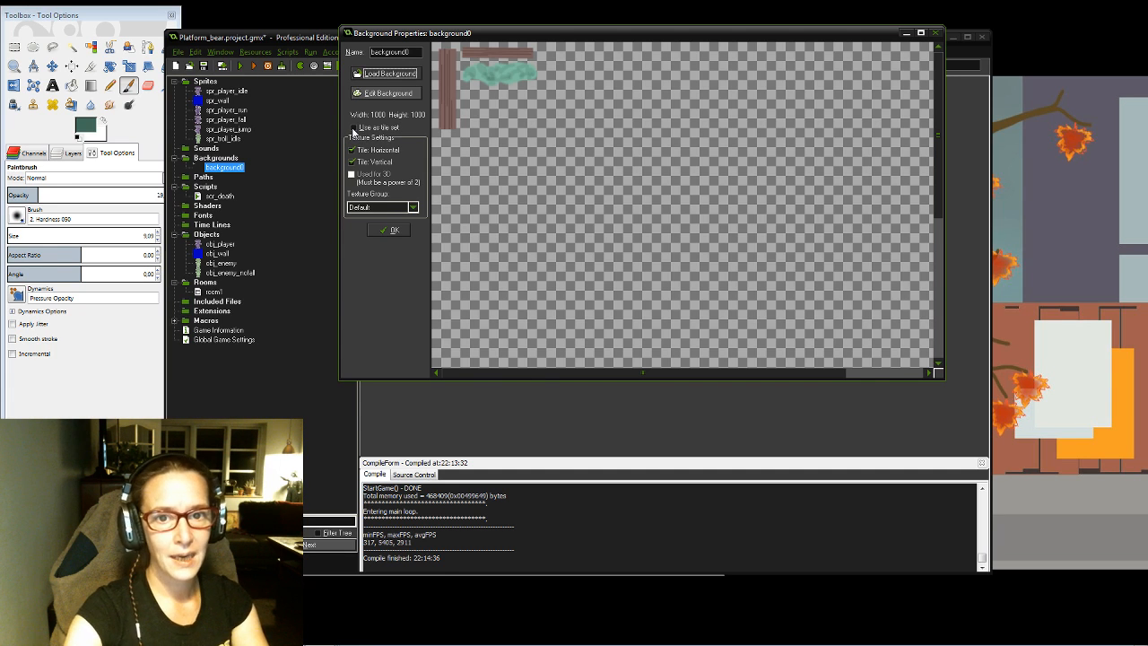
Step: Use the background as a tile set with a tile width of 8 and a tile height of 8
click(354, 128)
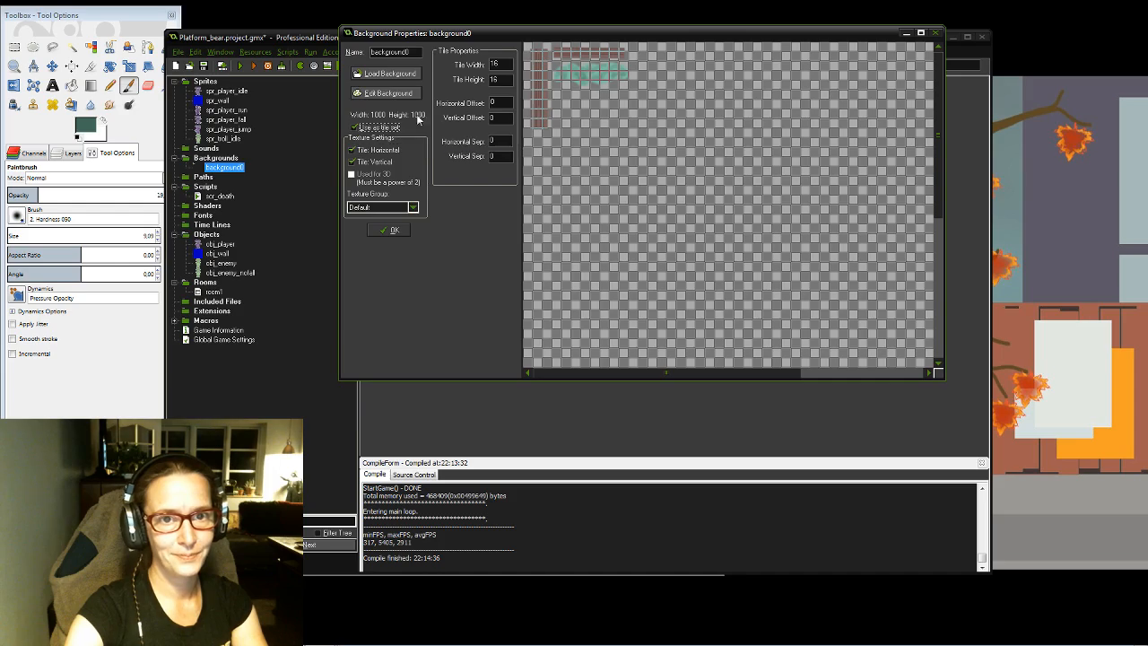
drag(563, 37, 546, 93)
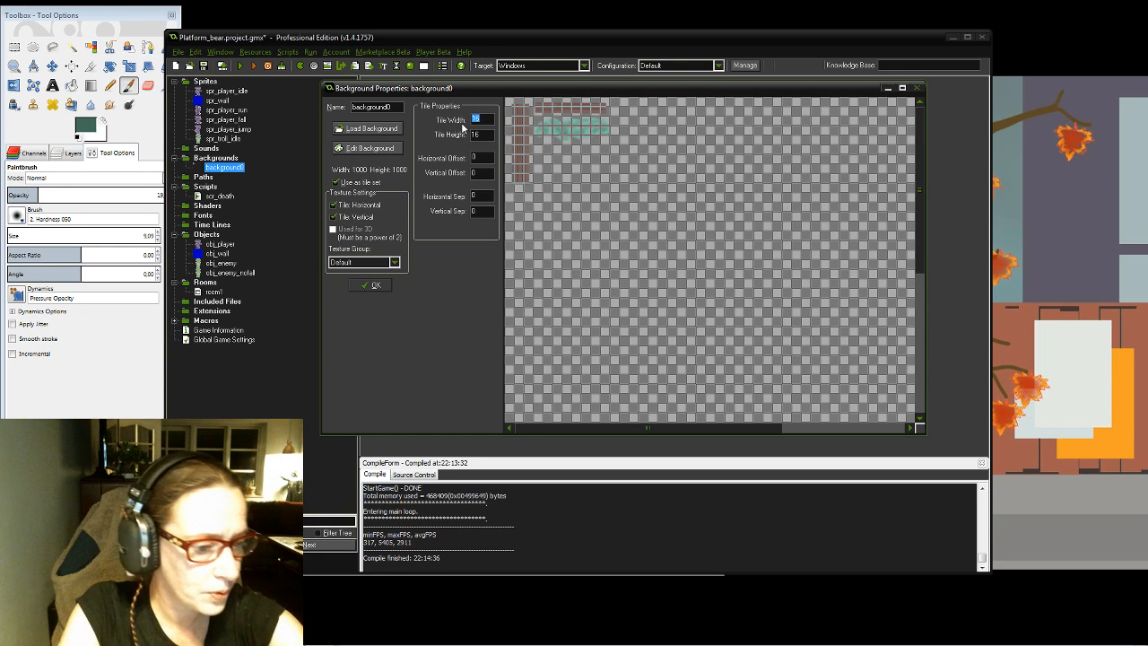
text(8)
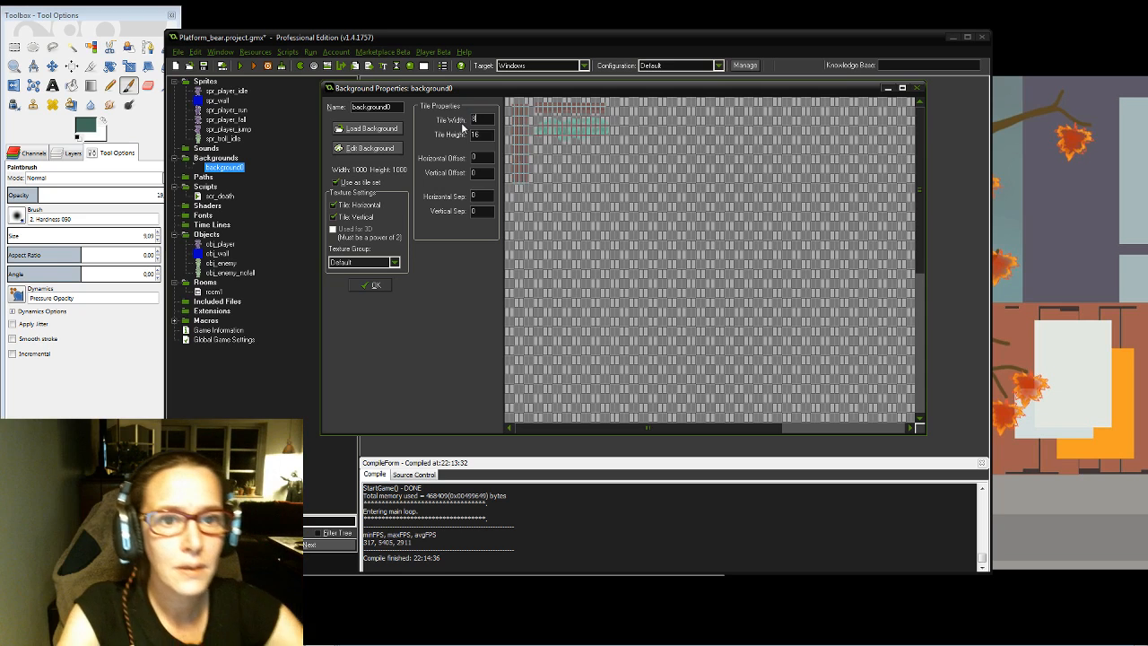
click(480, 133)
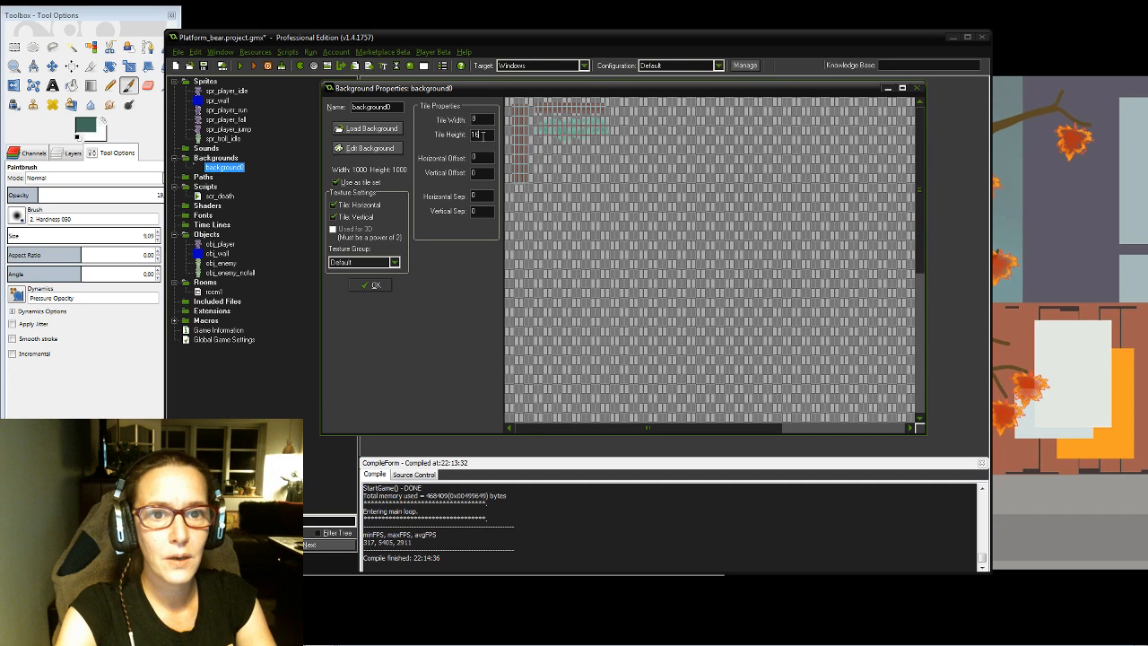
double_click(474, 133)
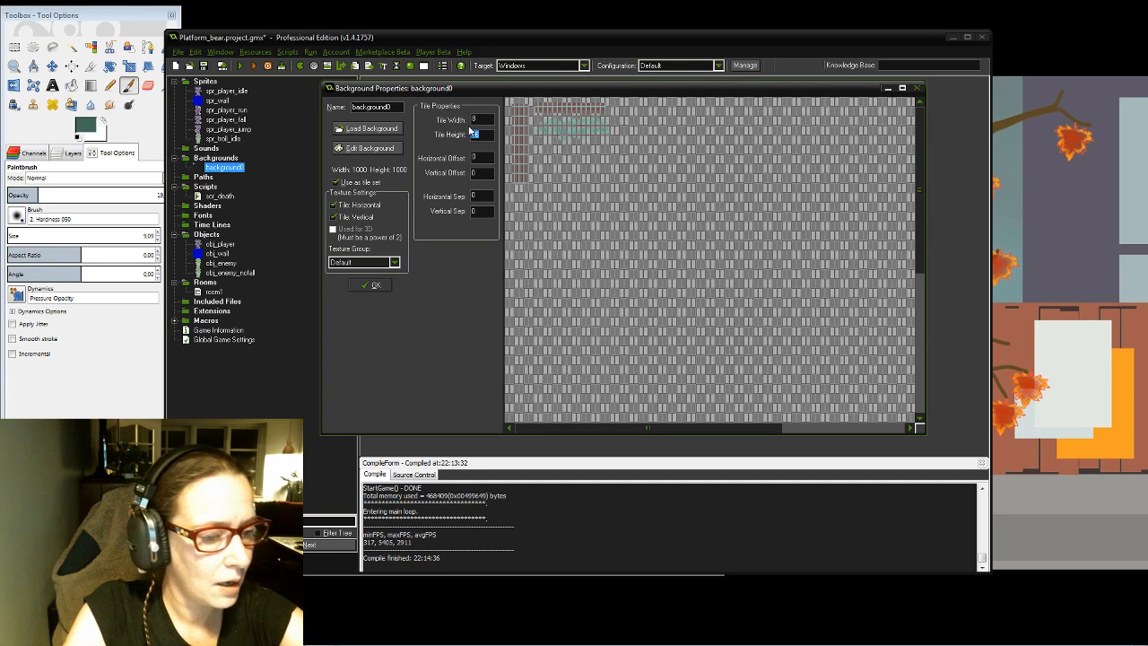
text(8)
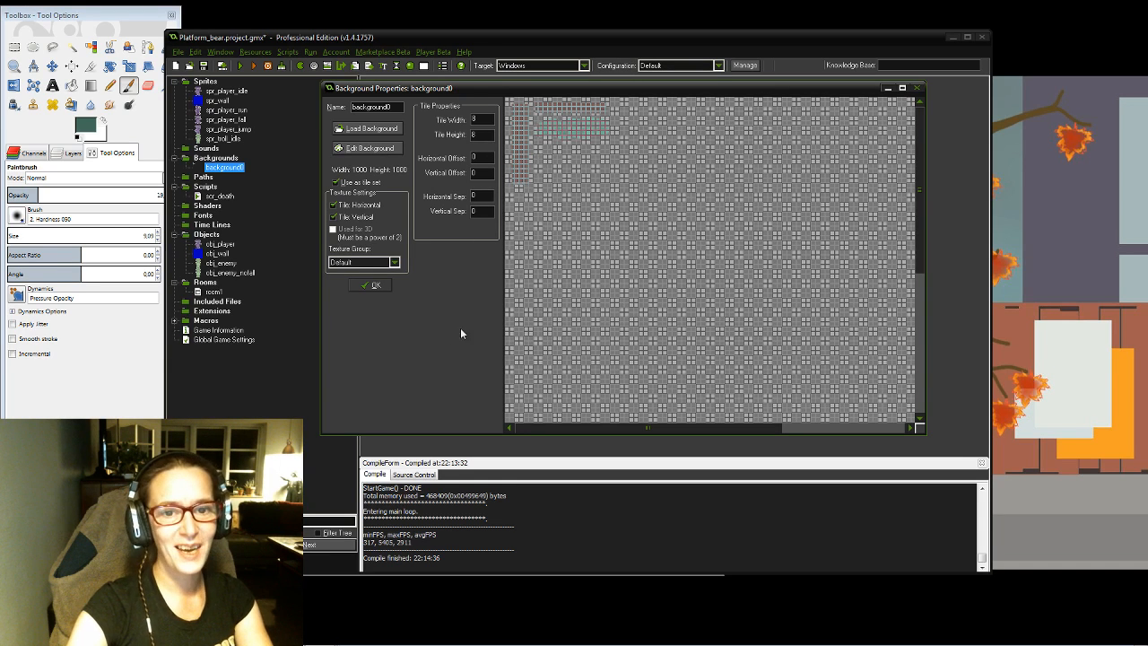
Step: Accept the tile set's background properties, reopen room1, and choose background0 as the source for the room's tiles
click(379, 286)
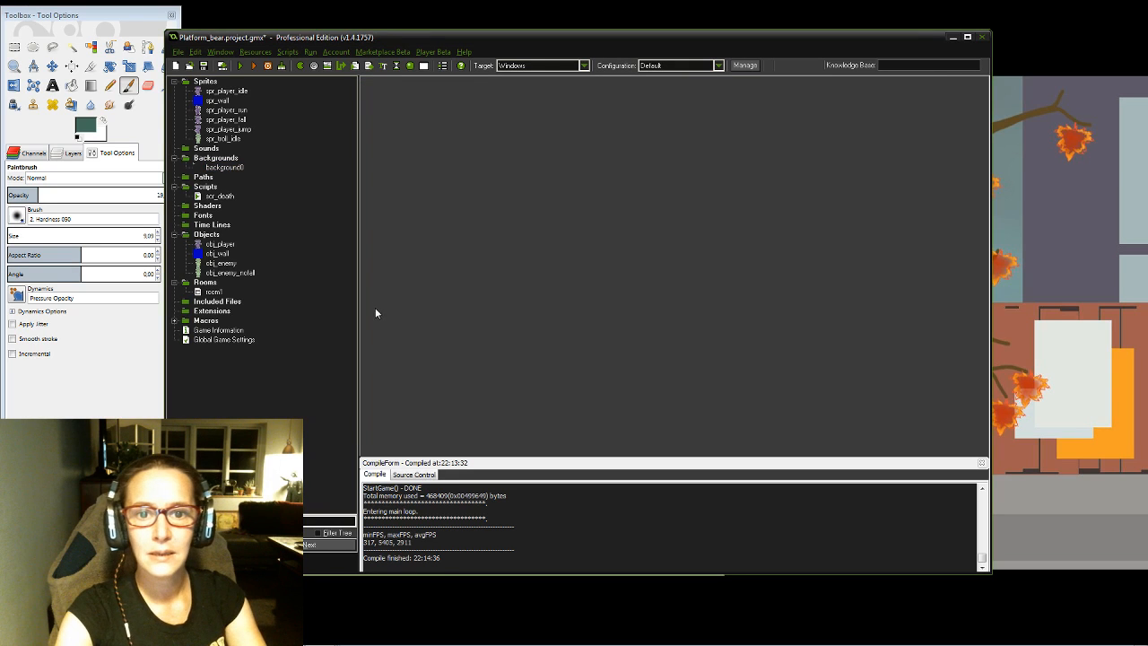
click(215, 294)
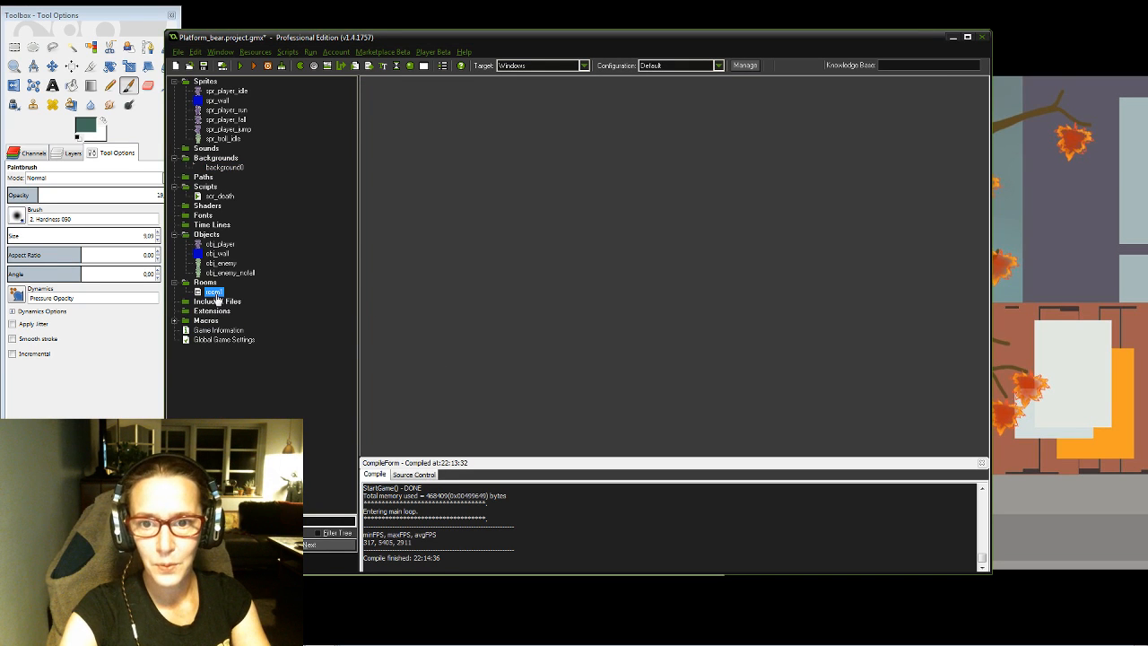
double_click(215, 293)
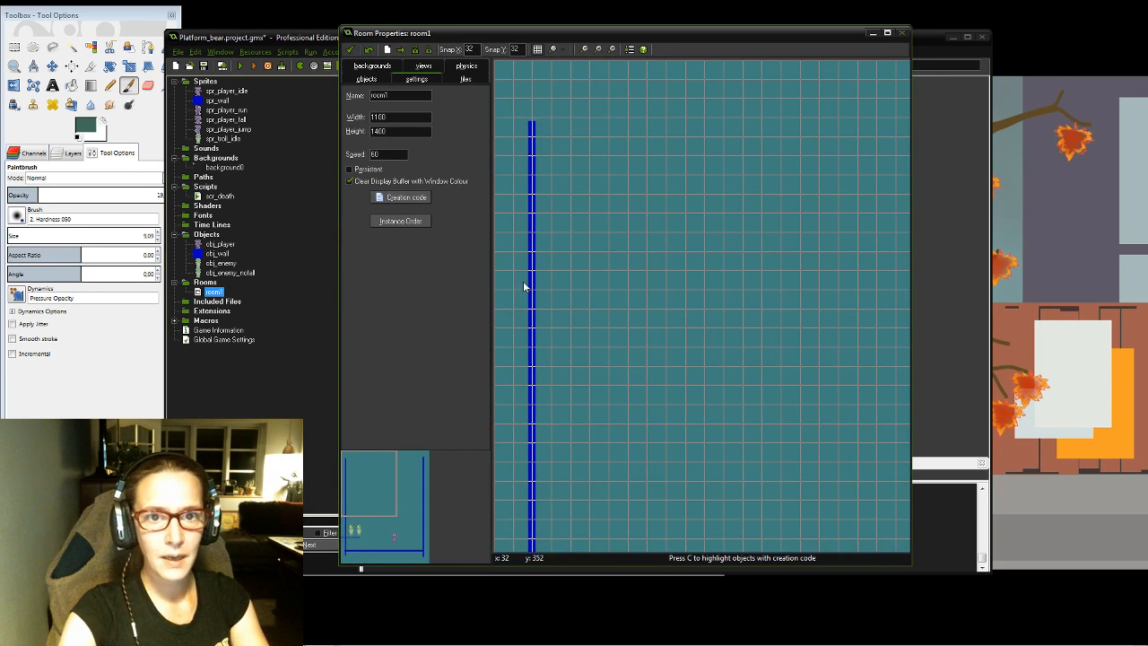
click(465, 79)
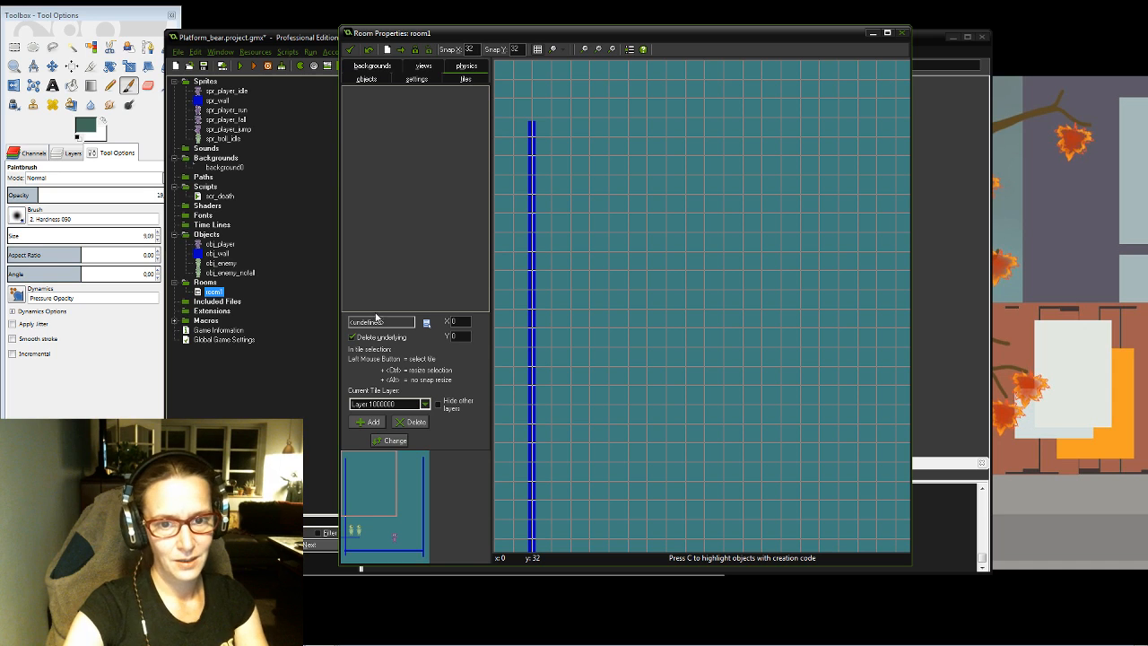
click(427, 324)
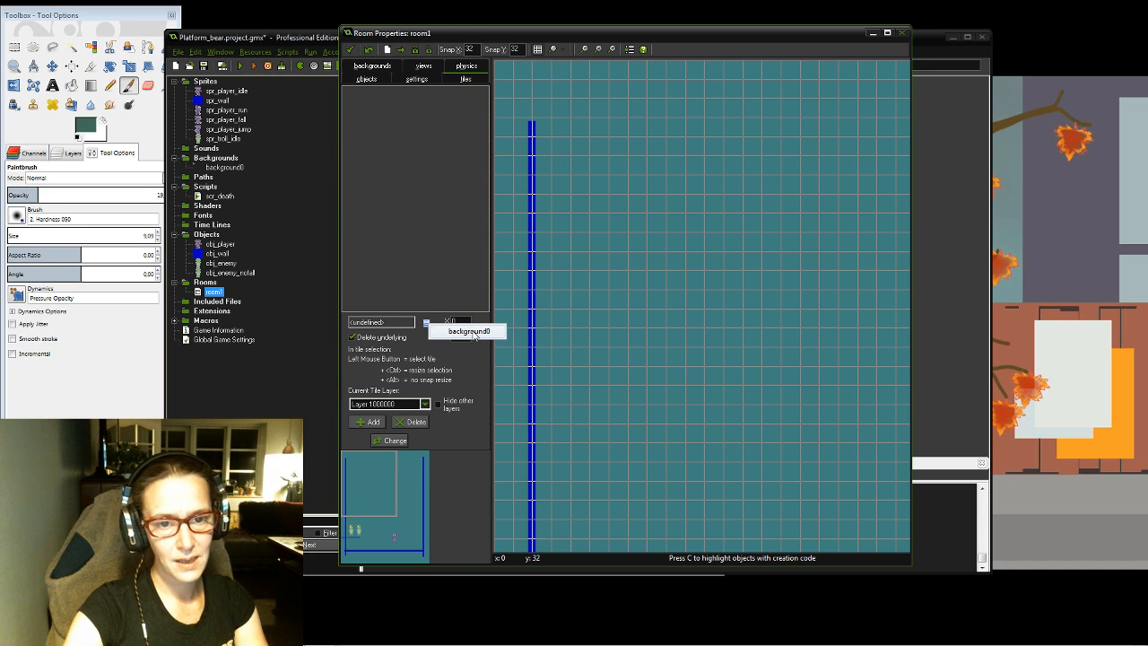
click(473, 333)
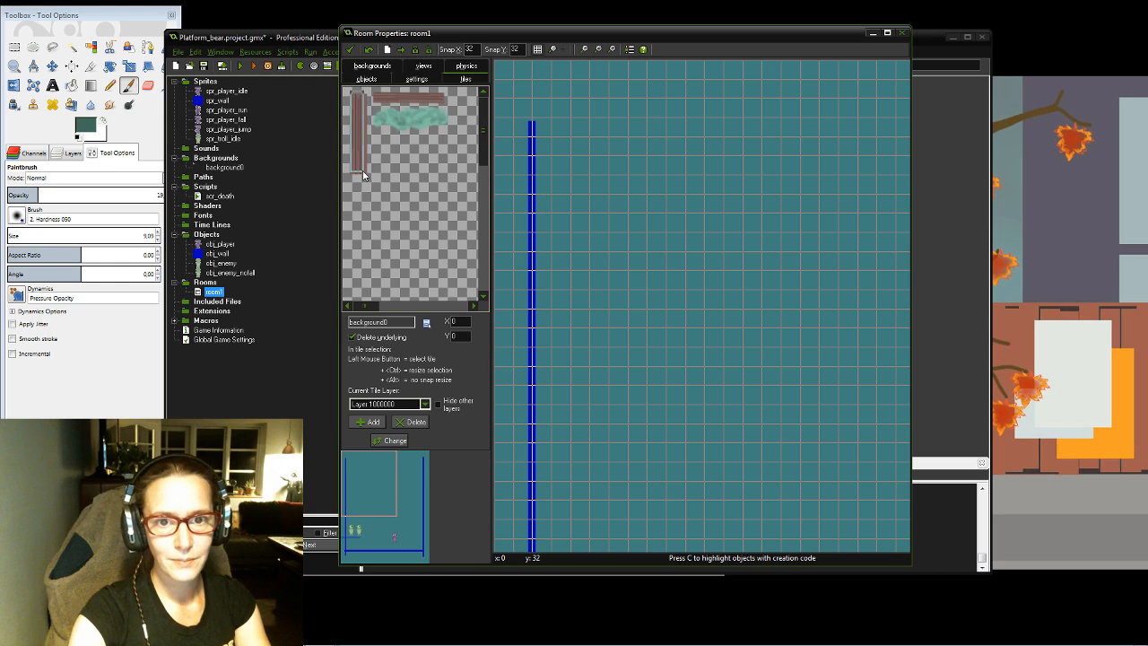
Step: Select the whole vertical plank in the tile set and try placing it along the room's left wall
drag(359, 93, 367, 176)
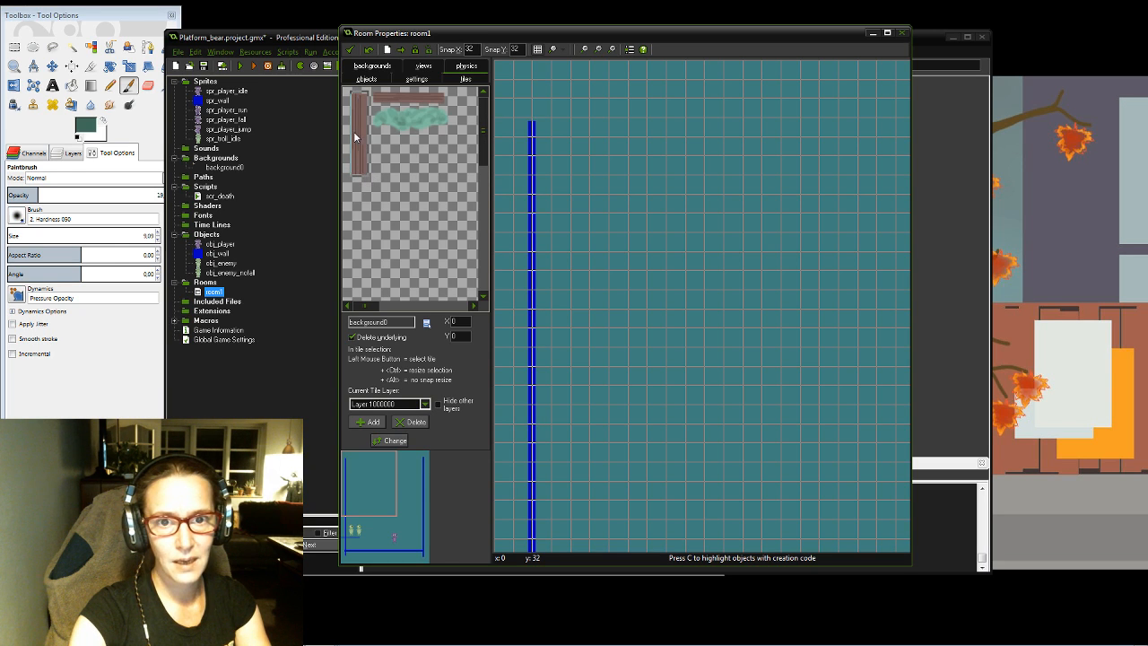
click(530, 128)
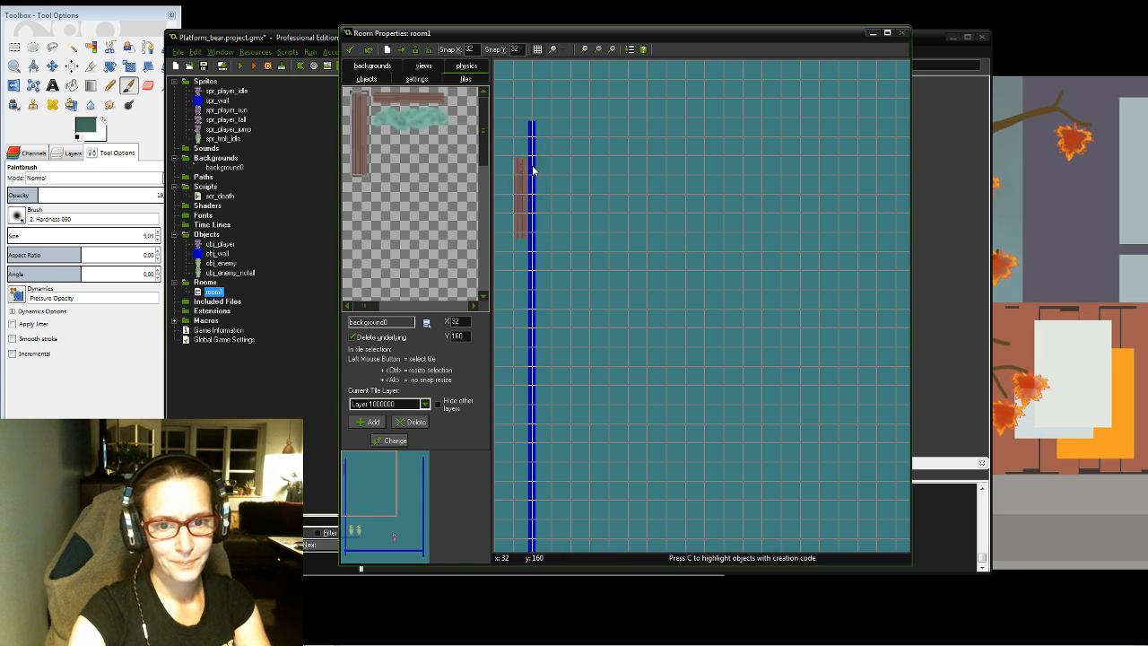
click(535, 172)
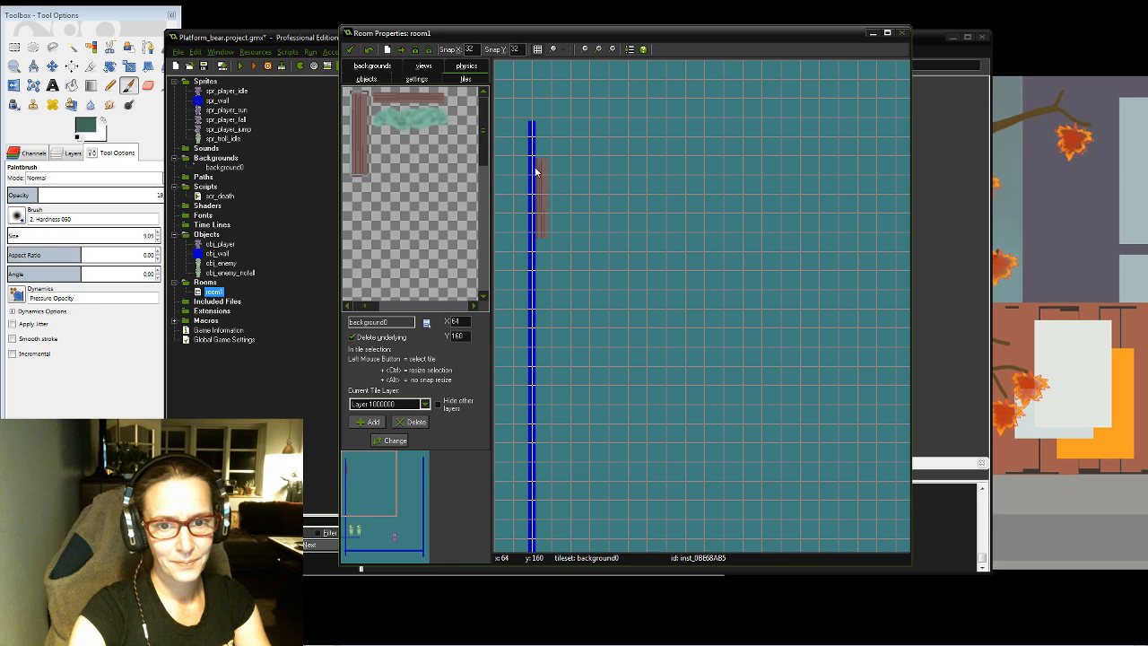
click(351, 338)
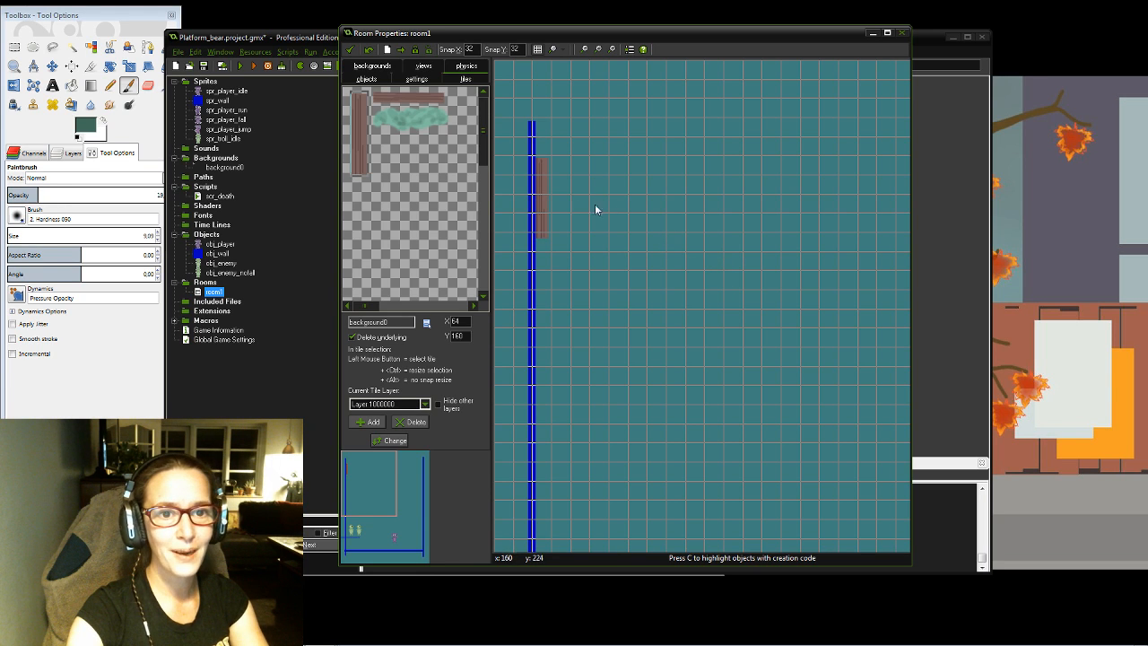
click(537, 204)
drag(537, 205, 538, 246)
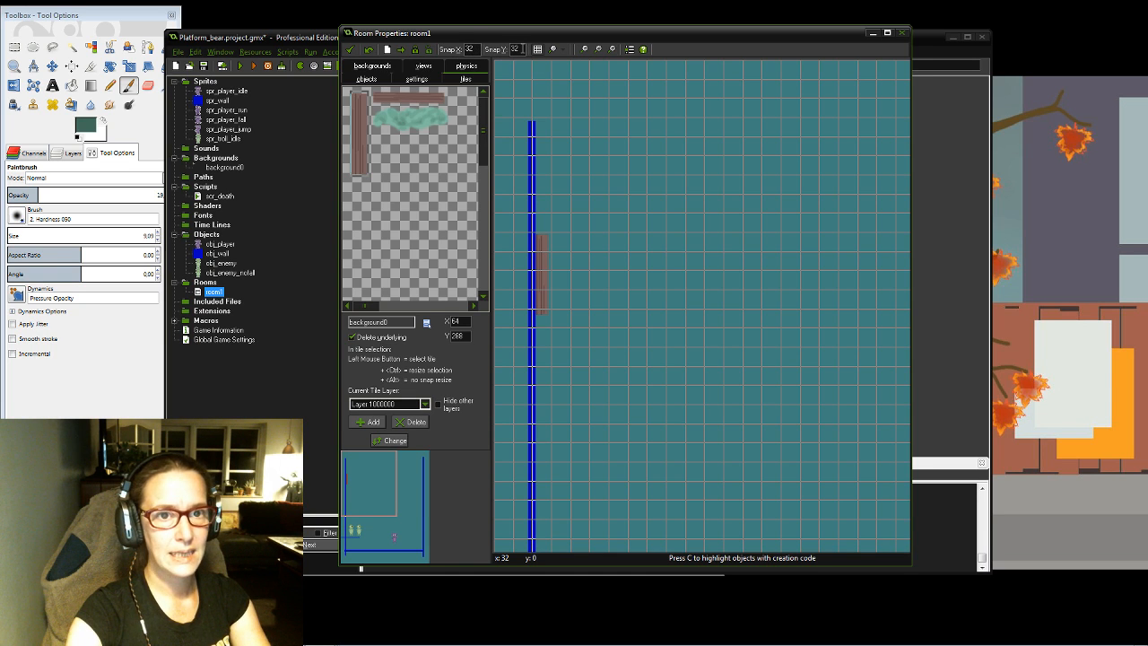
Step: Set the room's horizontal and vertical snap to 8, line vertical planks up along the left wall's upper part, and keep the room changes
double_click(515, 50)
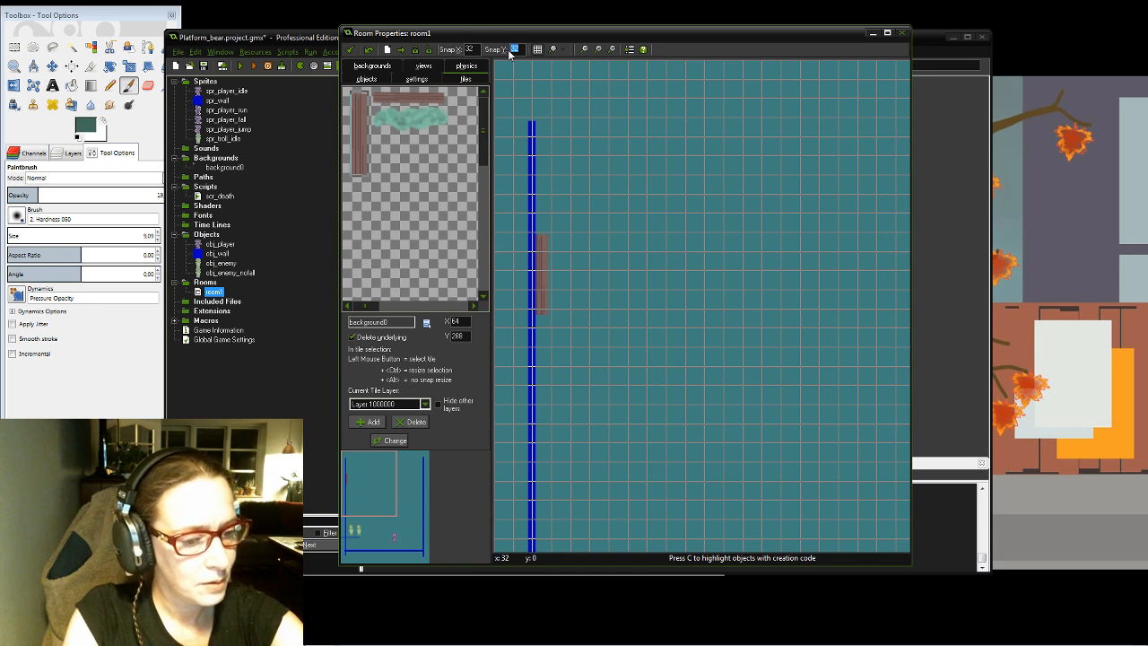
text(8)
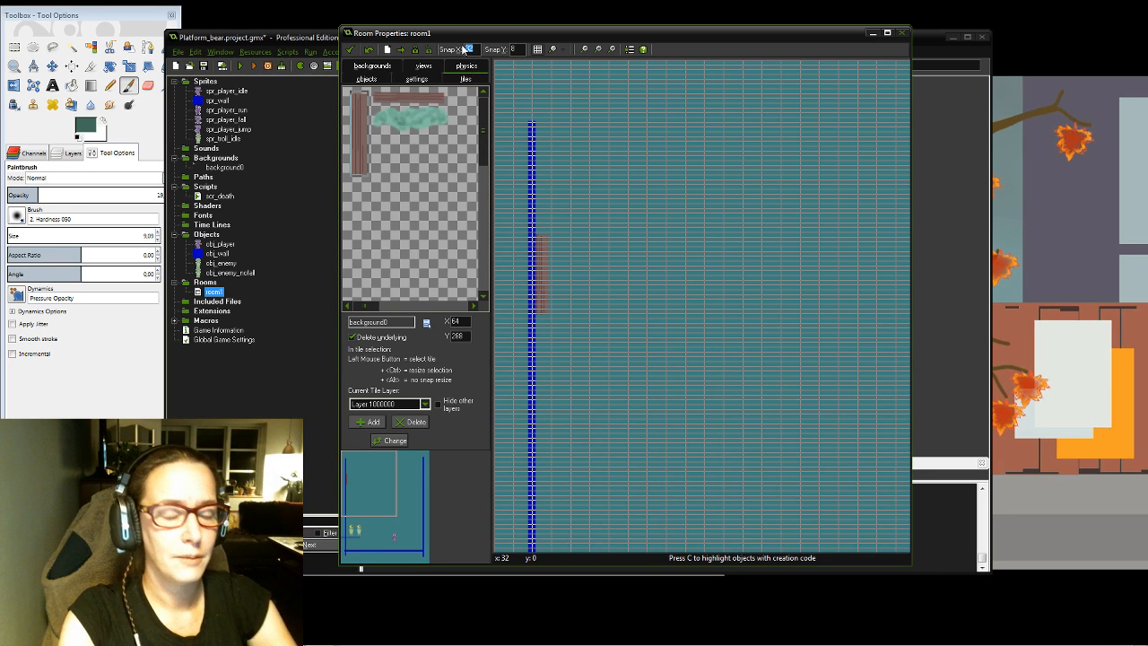
text(8)
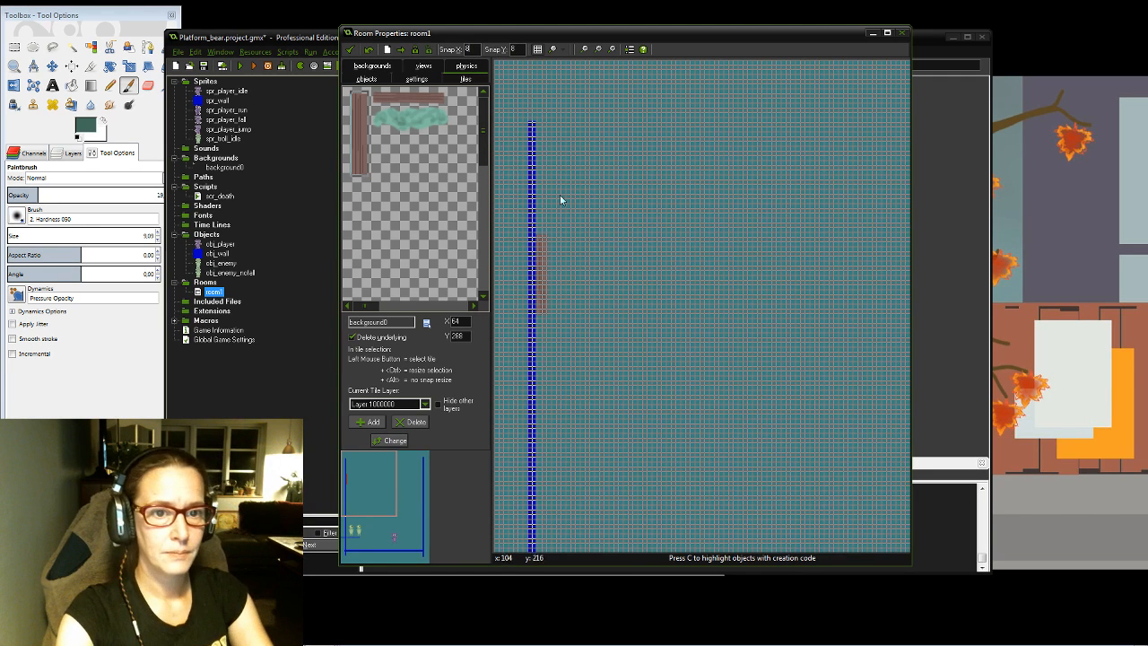
drag(545, 285, 533, 127)
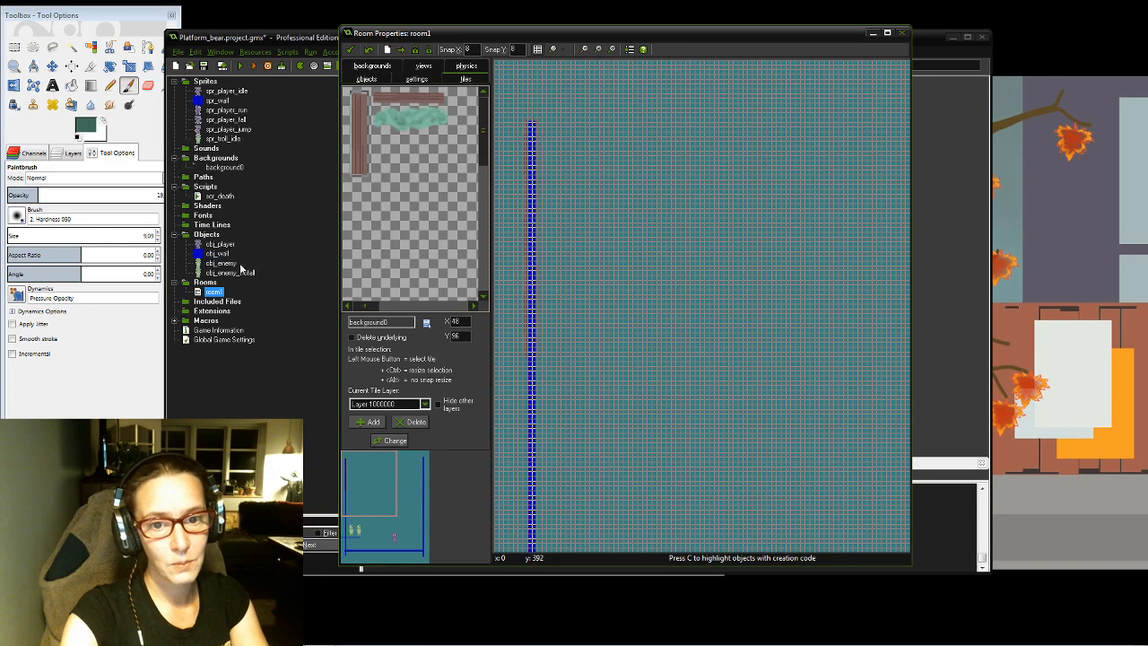
click(350, 50)
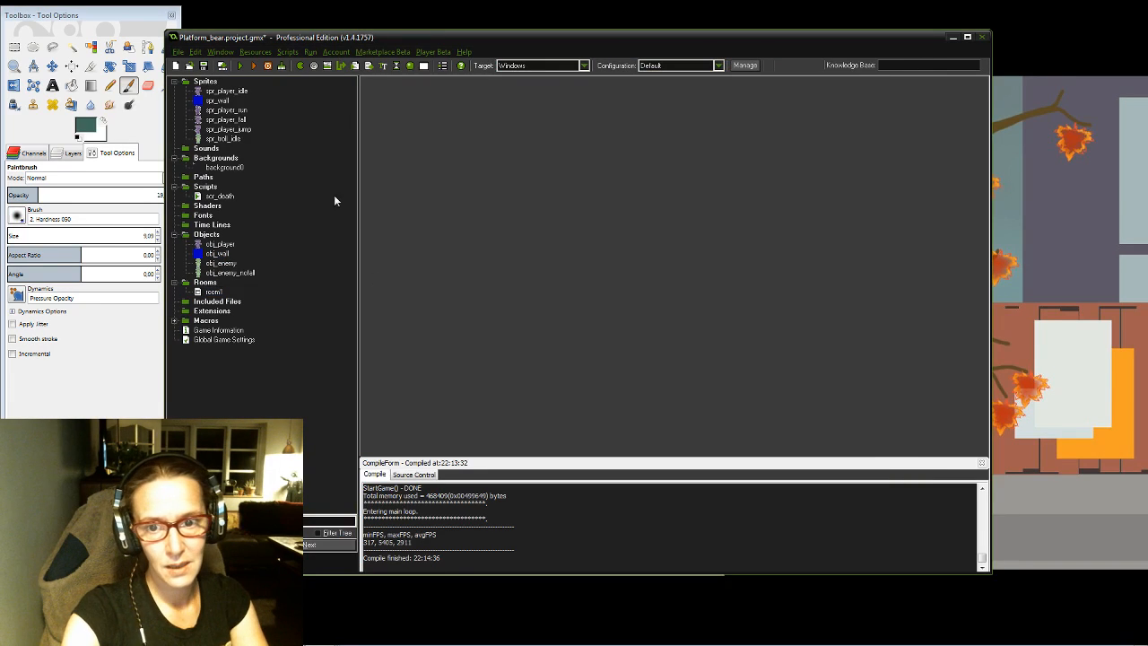
Step: Make obj_wall invisible in its object properties and accept the change
click(220, 257)
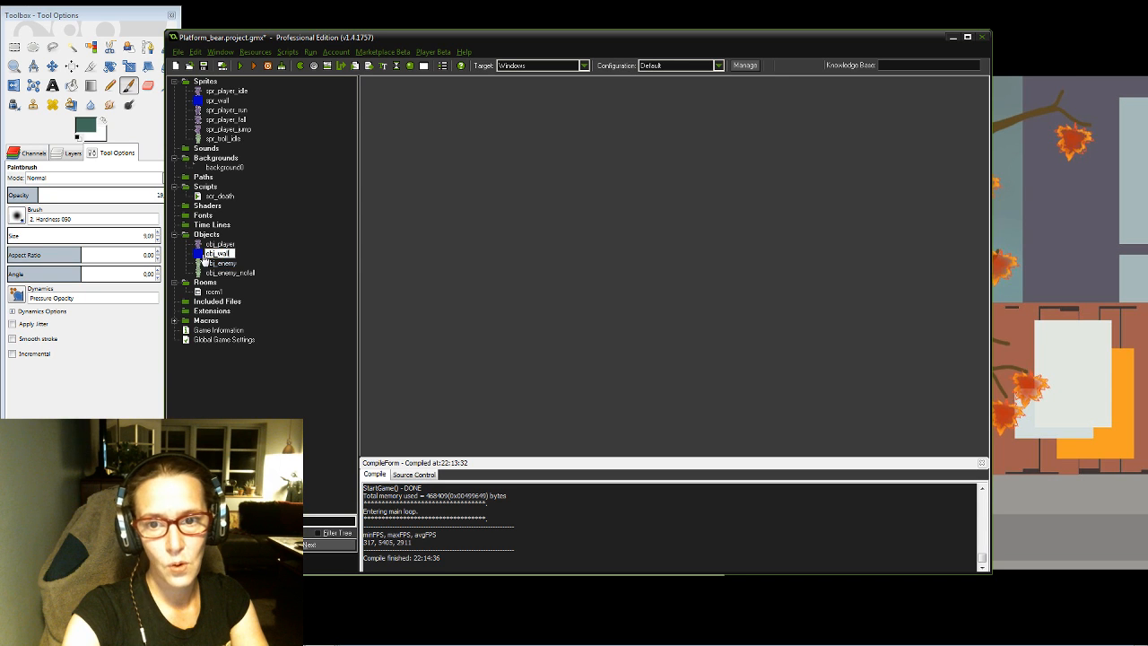
double_click(218, 254)
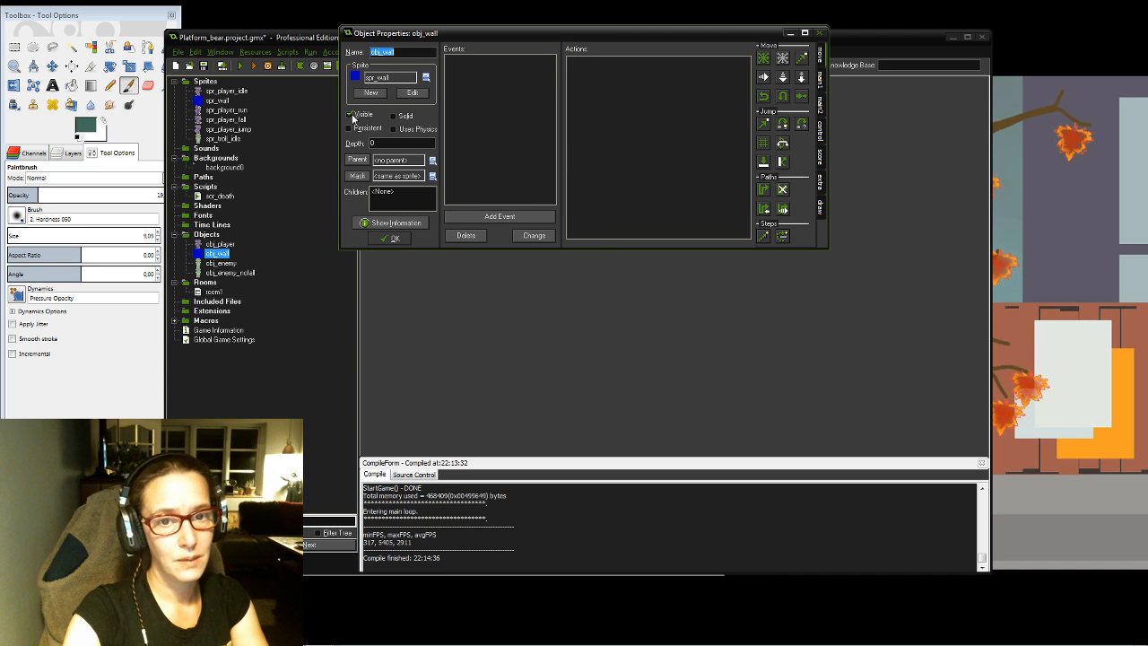
click(350, 116)
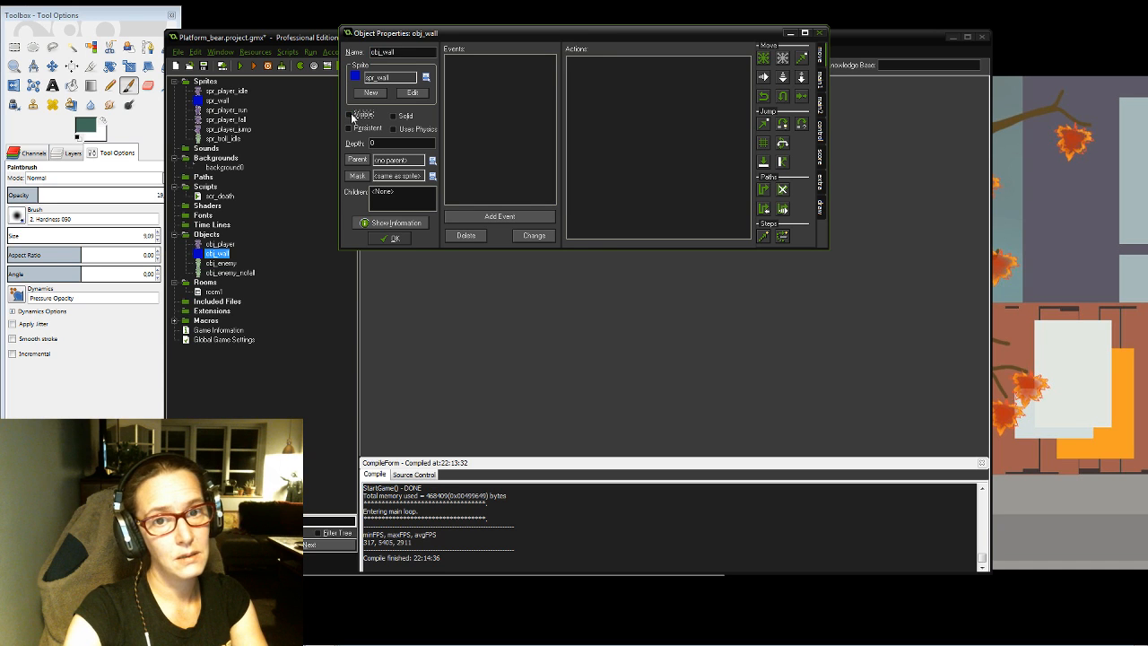
click(399, 239)
Step: Reopen room1 and choose background0 as the tile source again, with the whole room in view
double_click(214, 291)
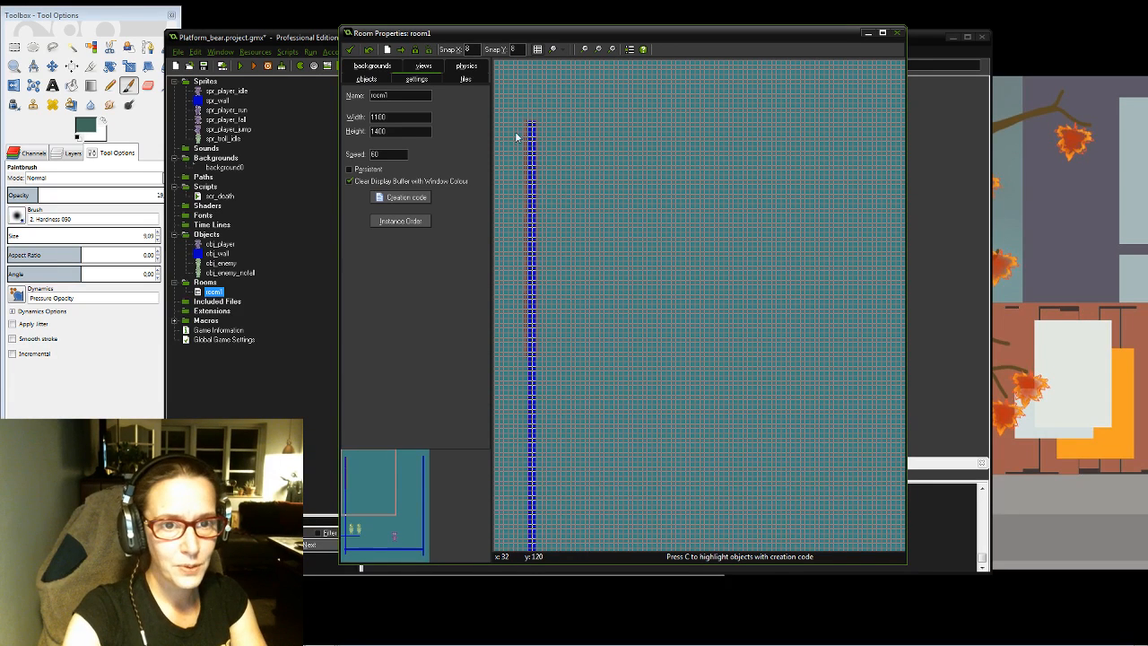
scroll(504, 75, down, 1)
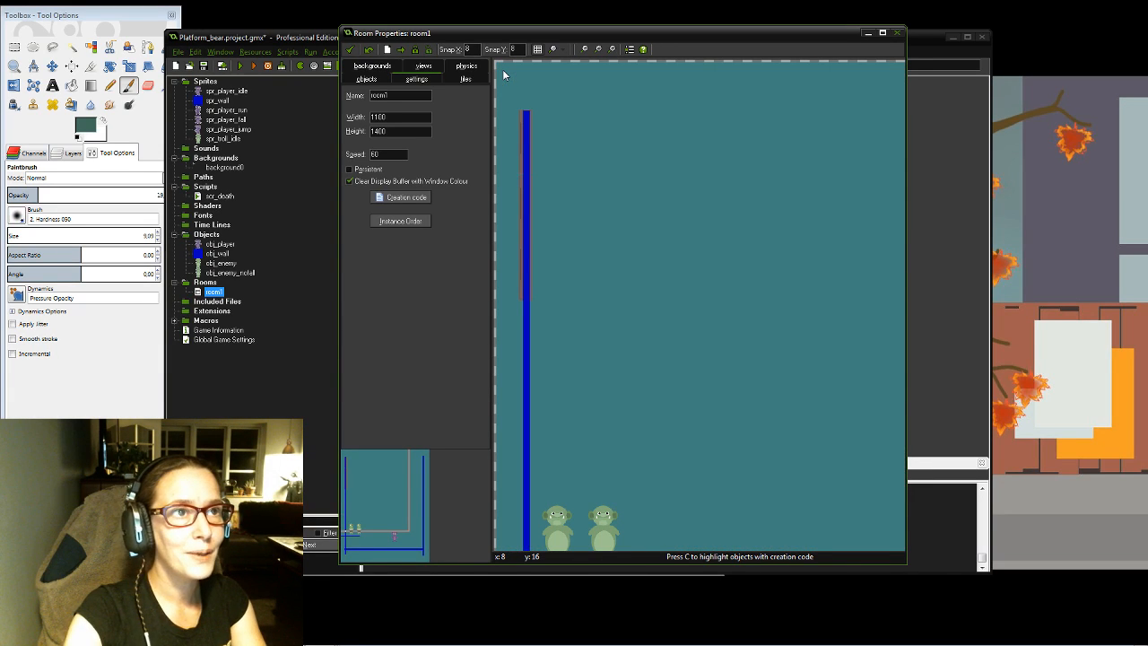
scroll(504, 75, down, 1)
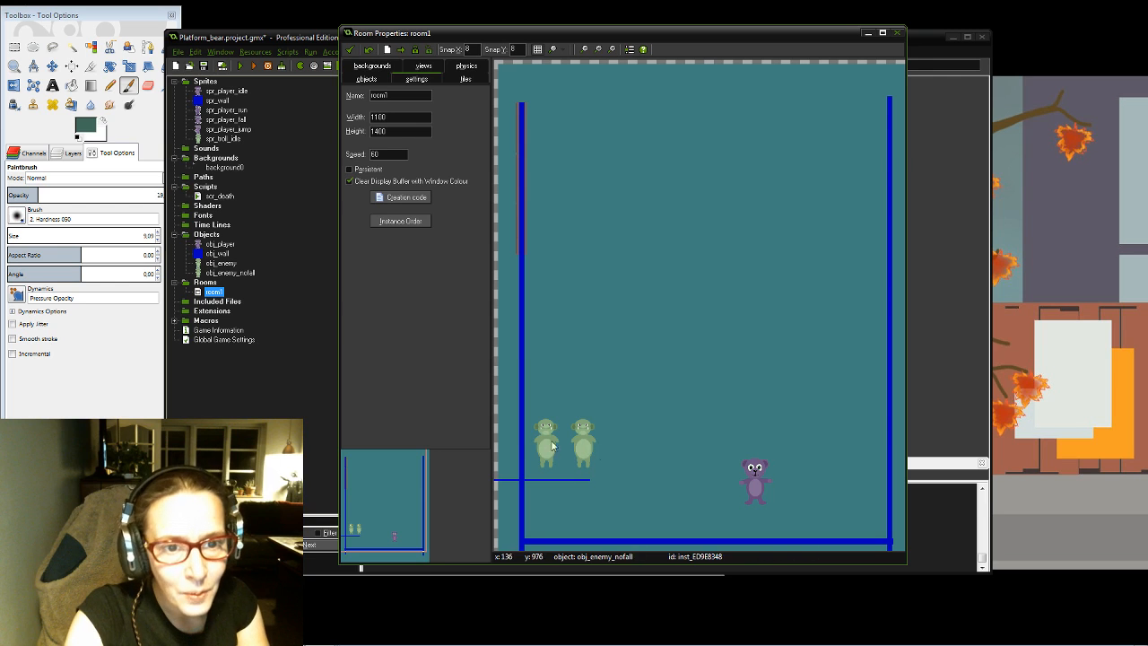
click(466, 83)
click(426, 321)
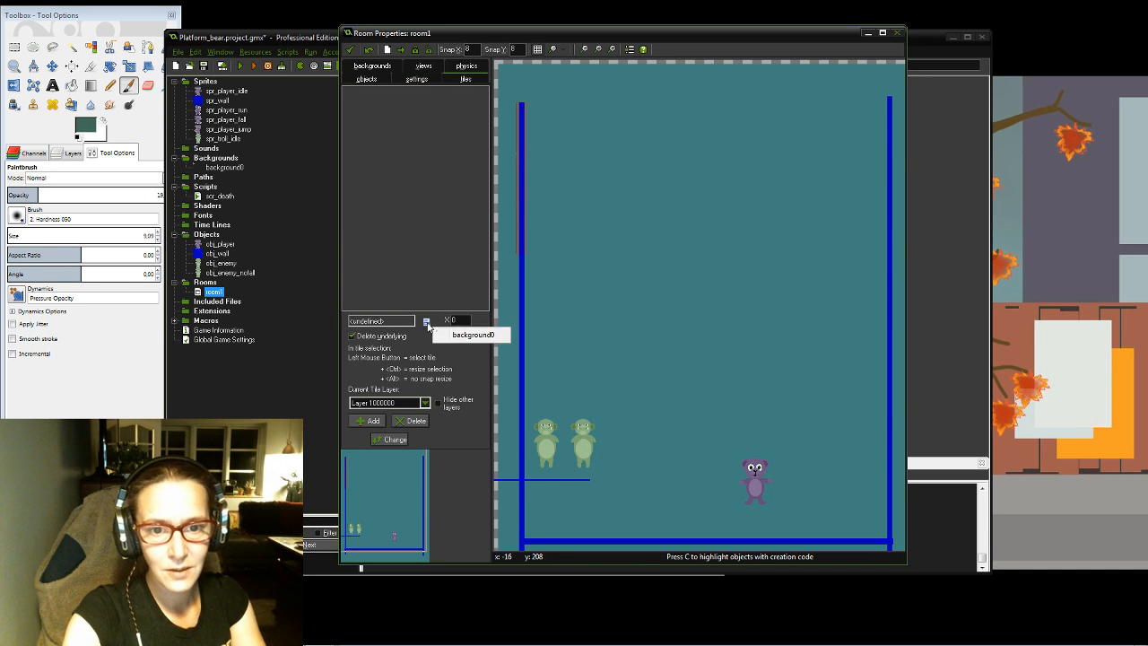
click(437, 338)
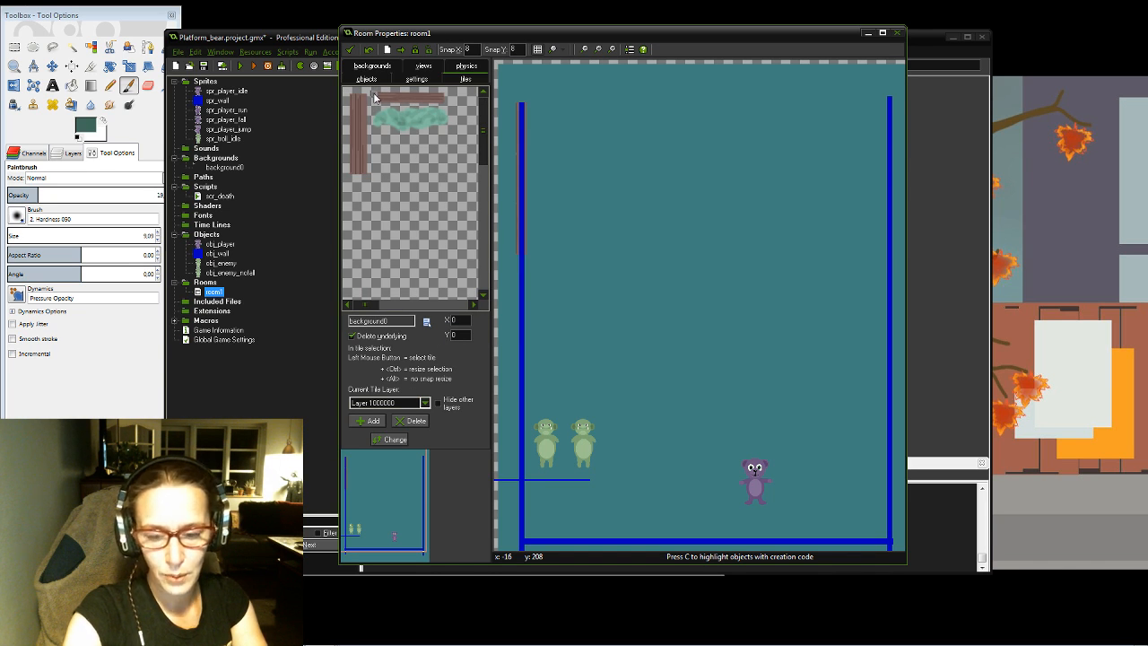
Step: Select the horizontal plank tile for the ledge below the enemies, and put vertical planks along the lower left wall
alt+drag(372, 92, 447, 103)
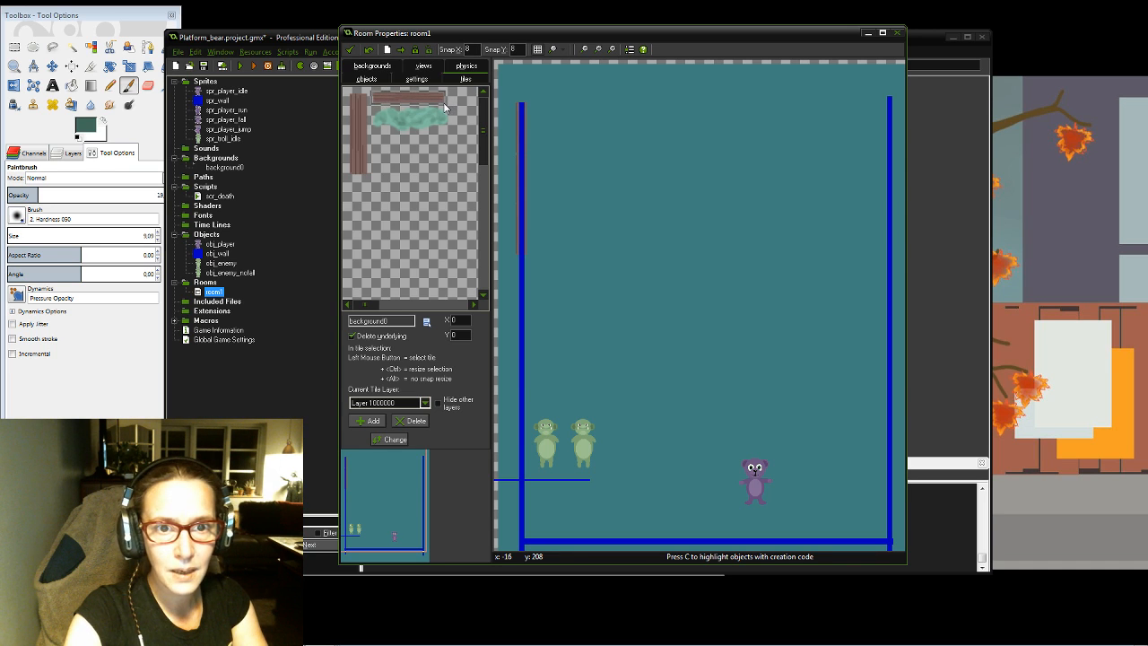
click(536, 478)
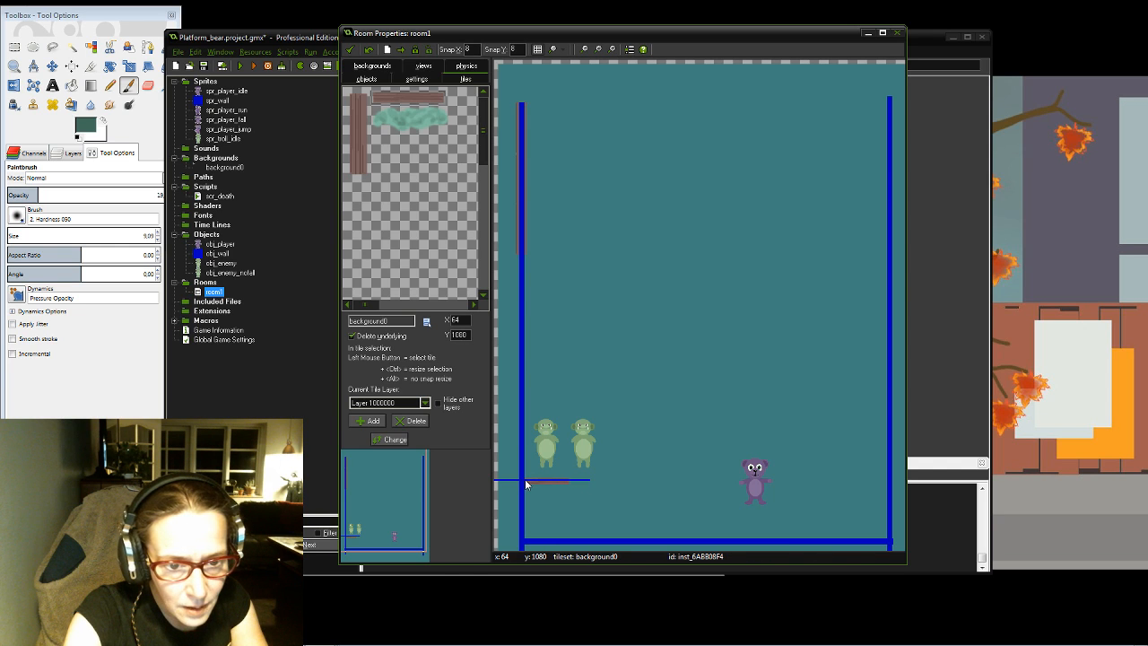
click(594, 482)
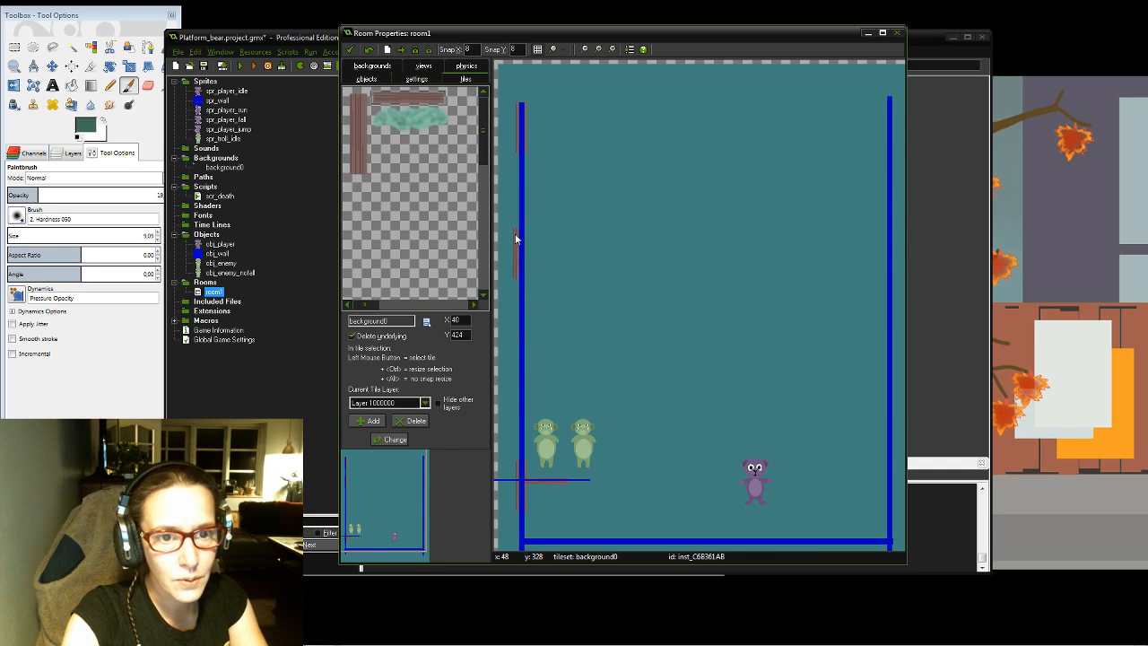
drag(517, 409, 517, 412)
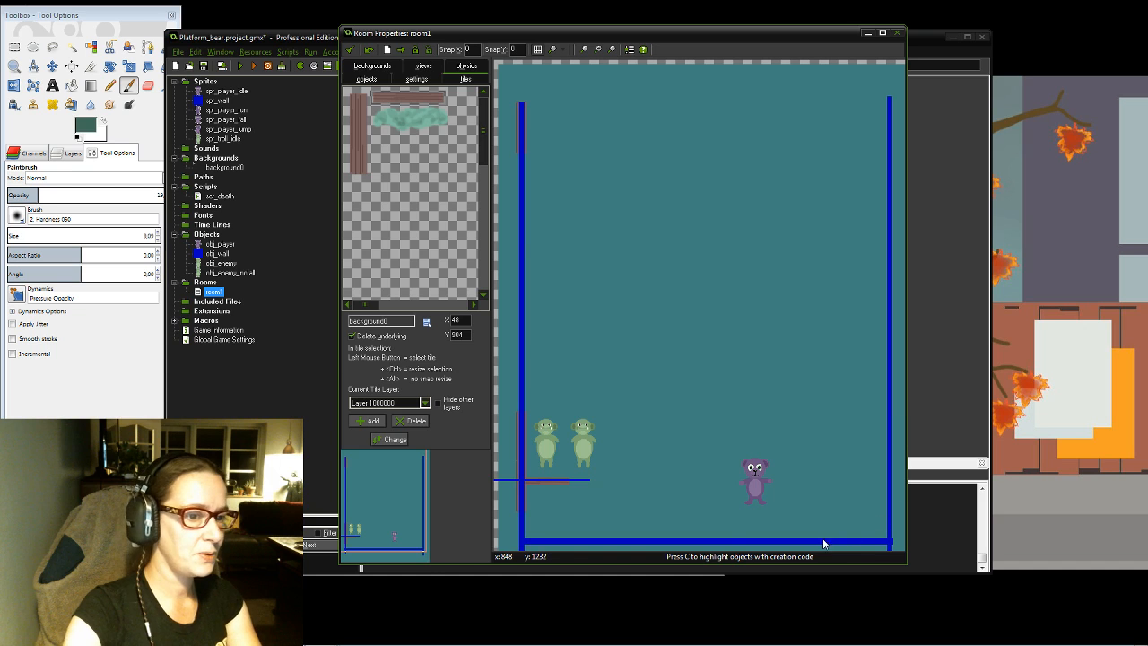
Step: Select the whole green foliage tile and place it along the ledge beneath the two enemies
drag(372, 110, 448, 128)
click(403, 119)
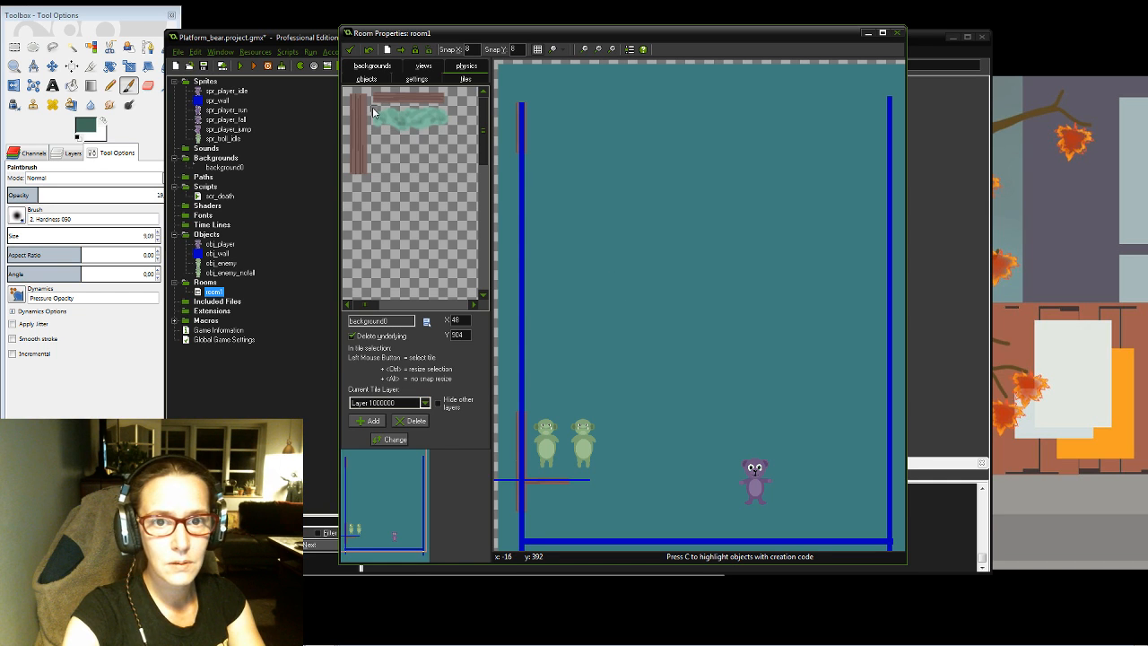
drag(374, 111, 450, 132)
drag(585, 486, 550, 483)
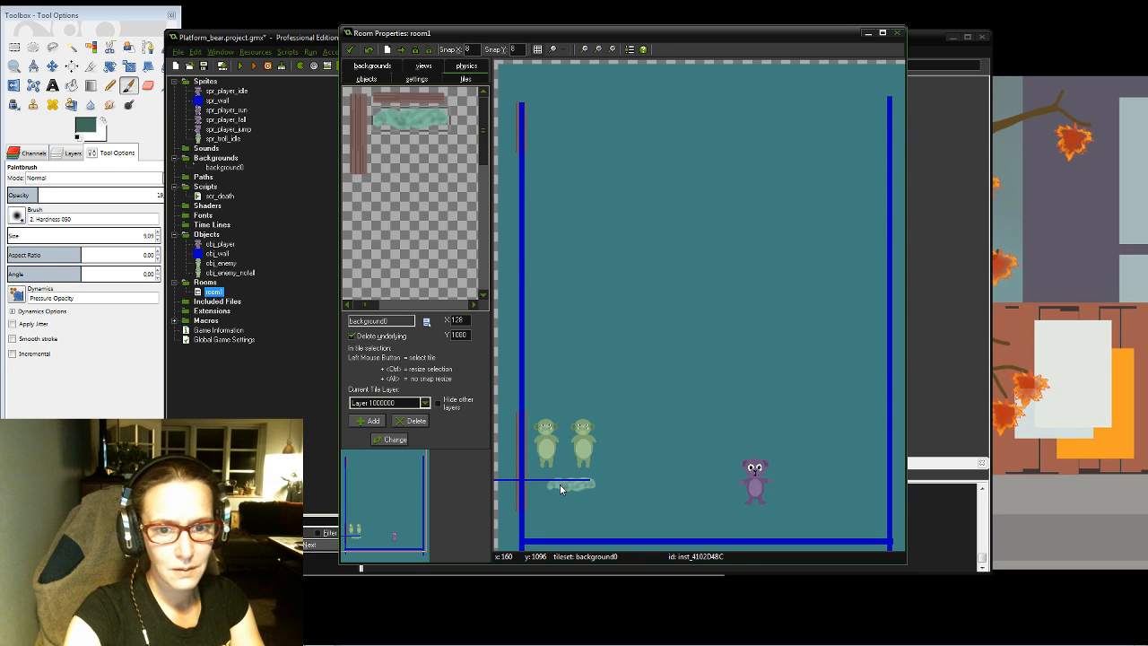
Step: Turn off deleting underlying tiles, place the horizontal plank over the ledge beside the left wall, and keep the room changes
click(351, 336)
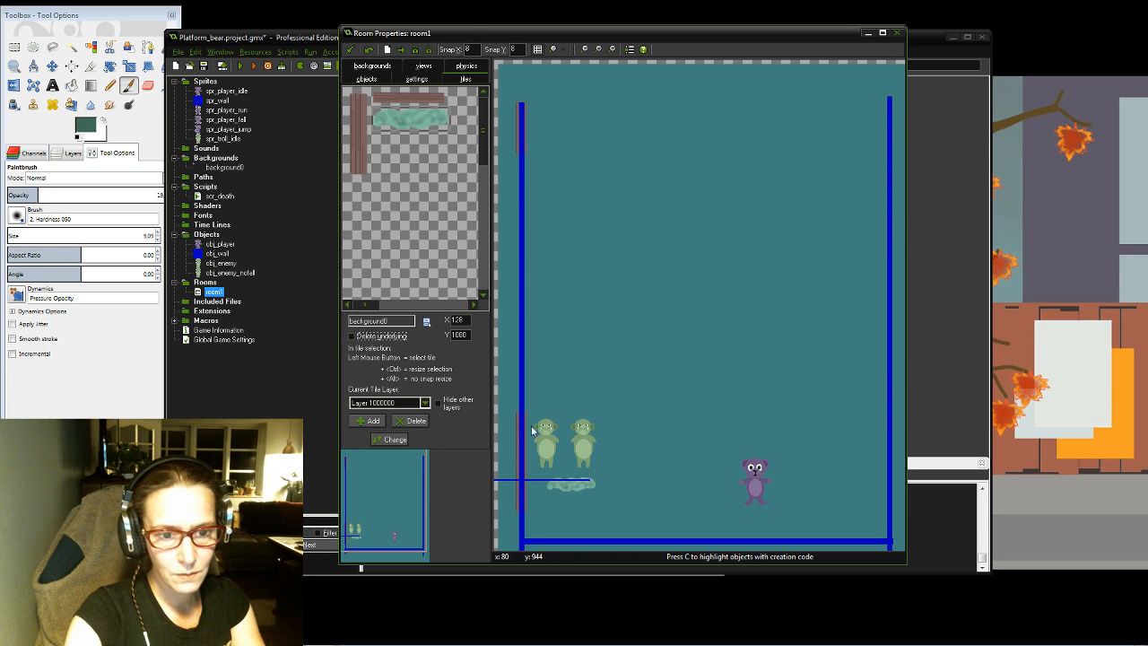
click(373, 92)
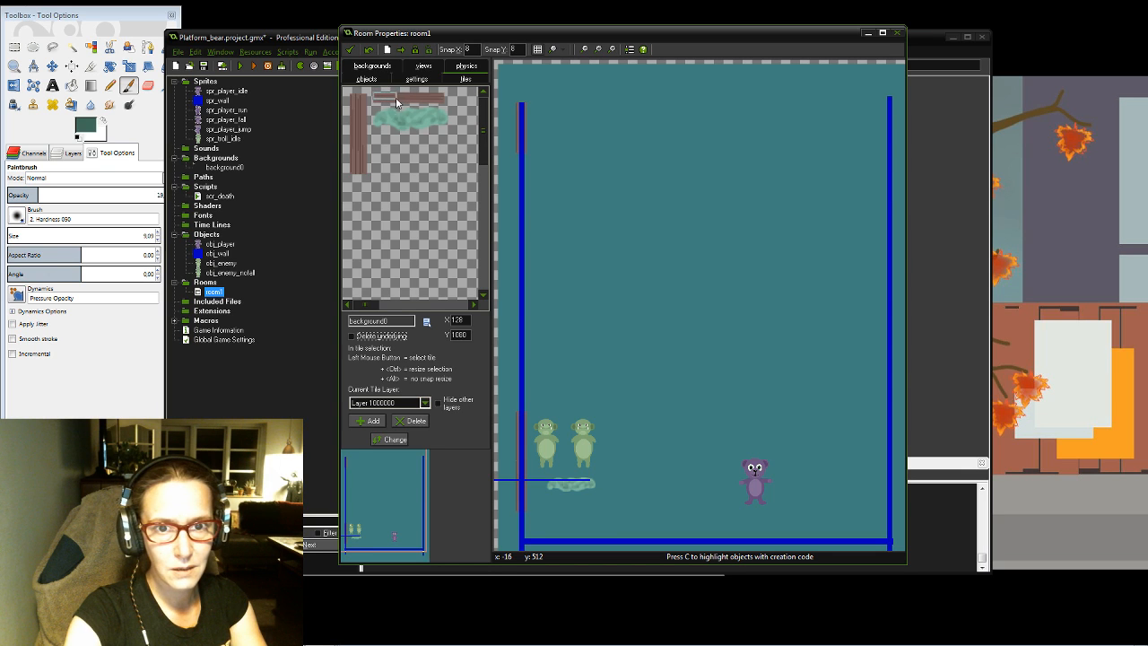
drag(395, 97, 445, 102)
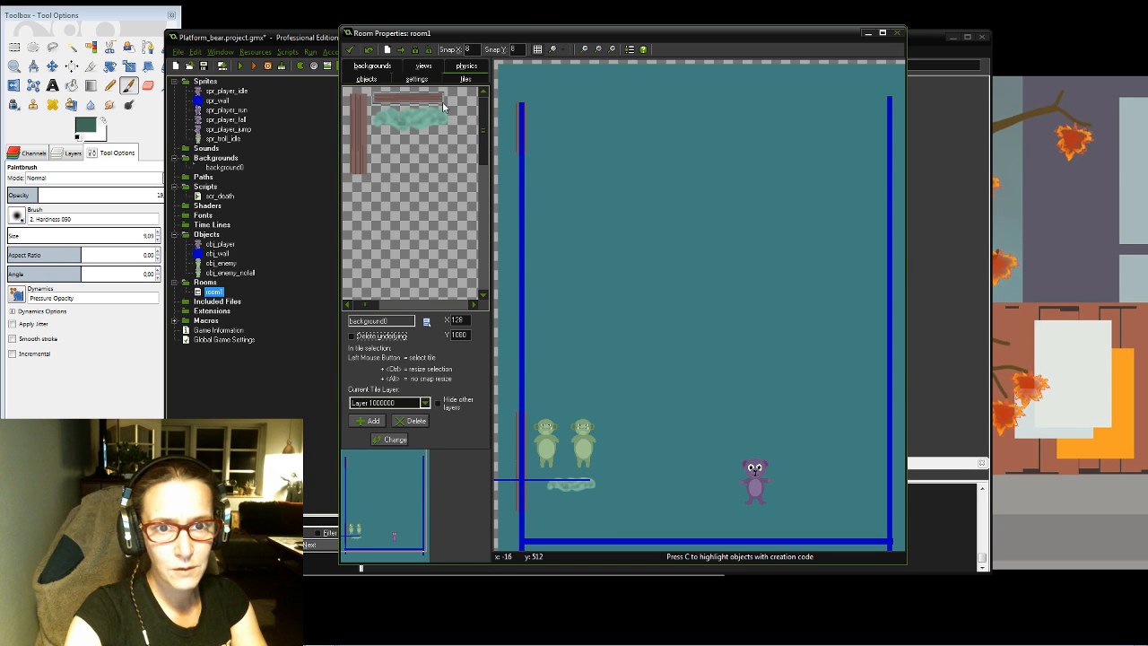
click(528, 484)
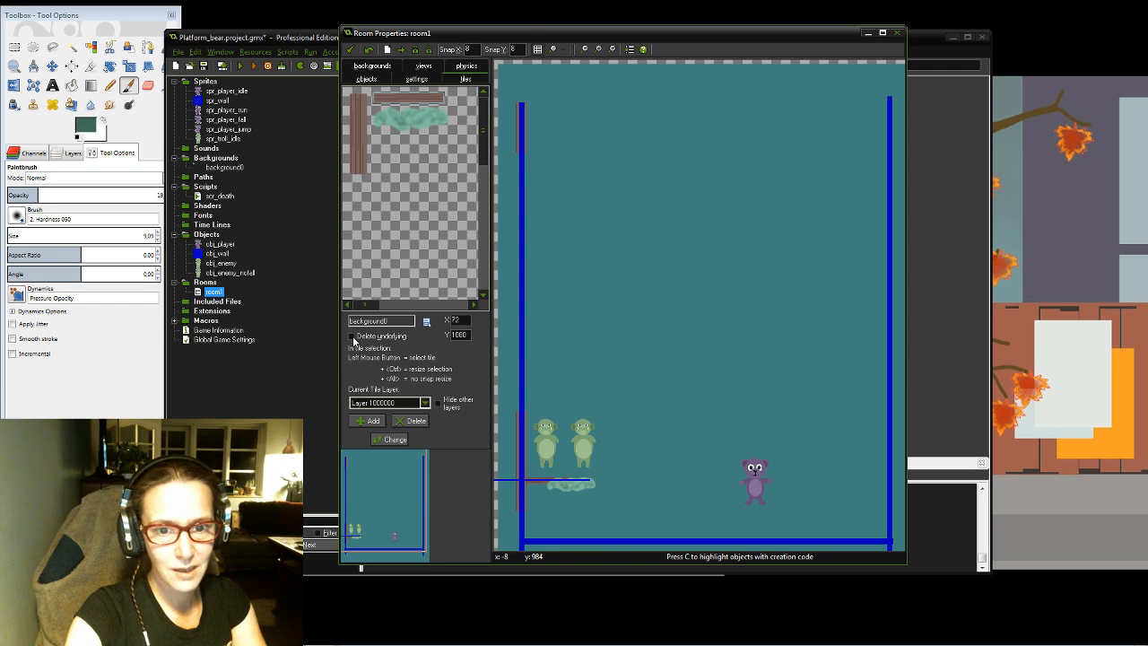
click(349, 49)
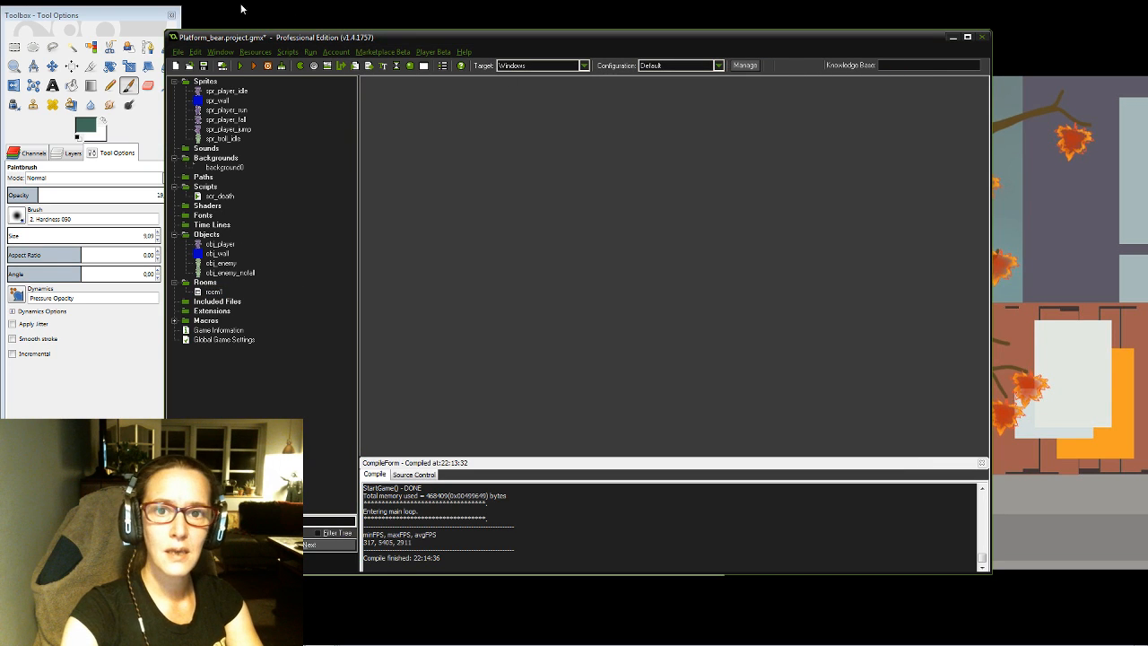
Step: Run the game and walk and jump the bear past the first enemy towards the tiled ledge
click(239, 66)
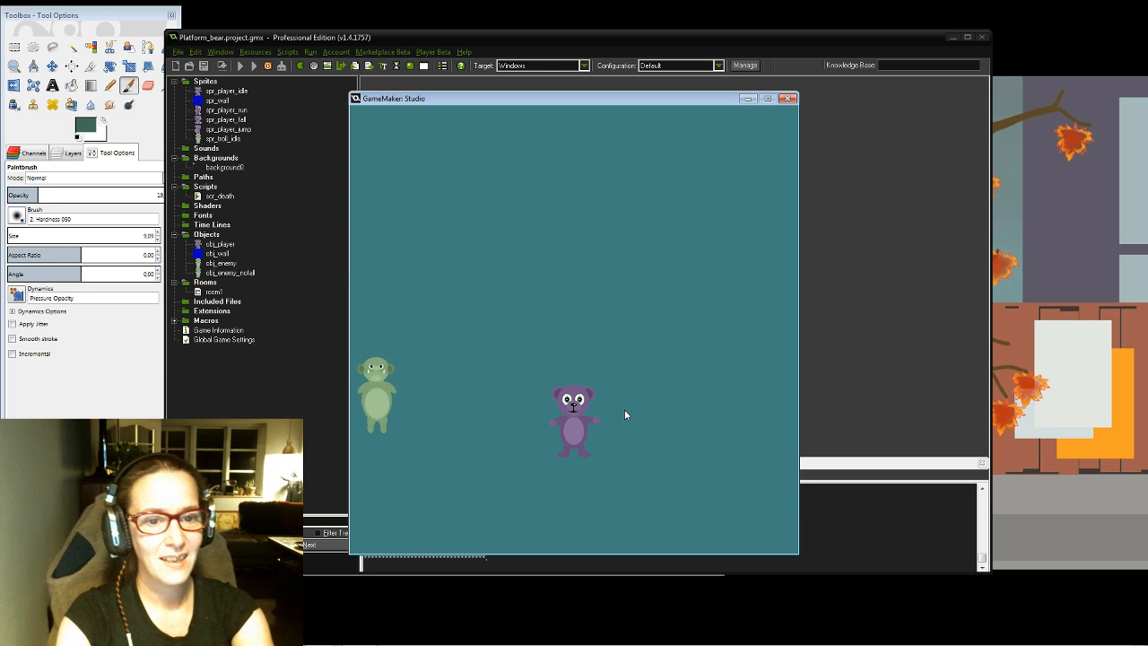
key(Right)
key(Left)
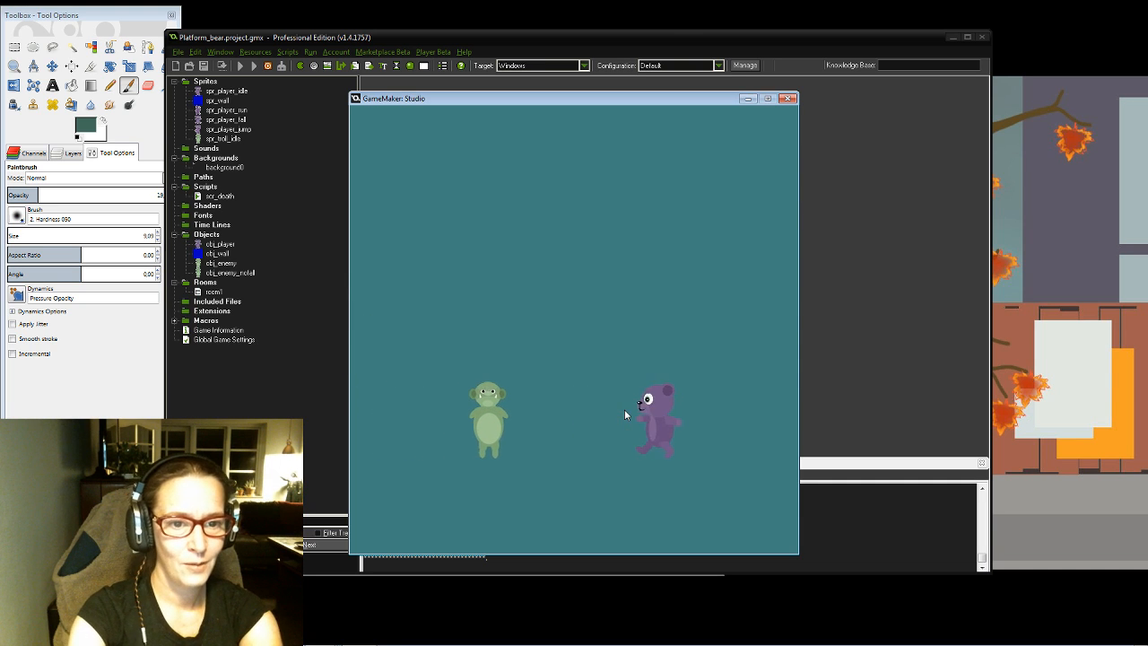
key(space)
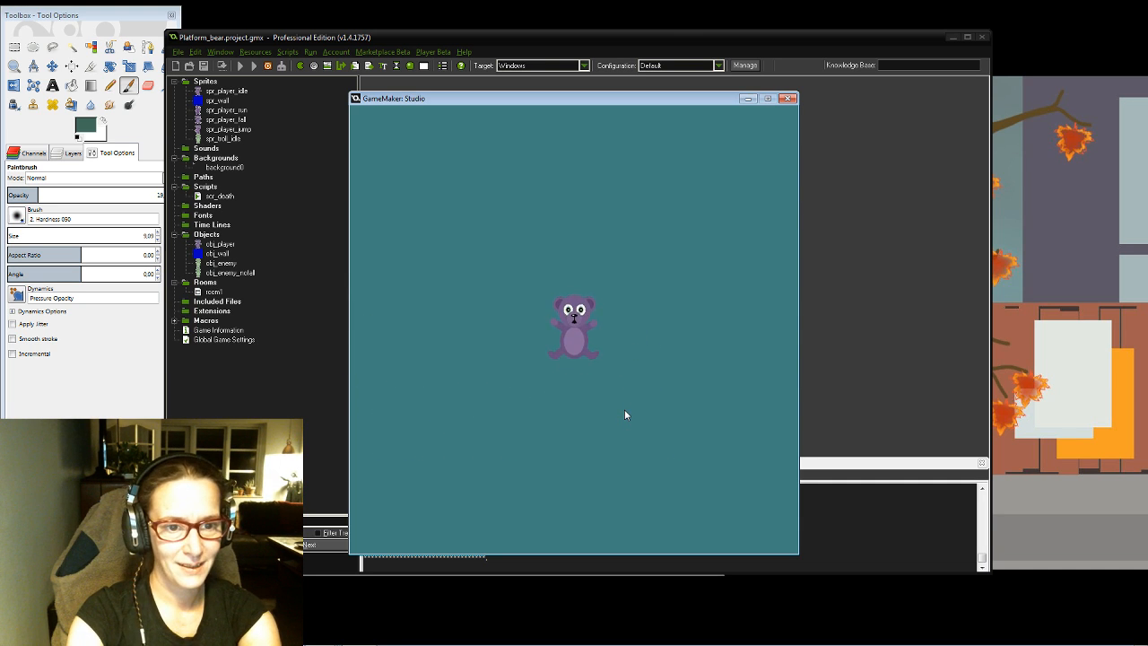
key(Left)
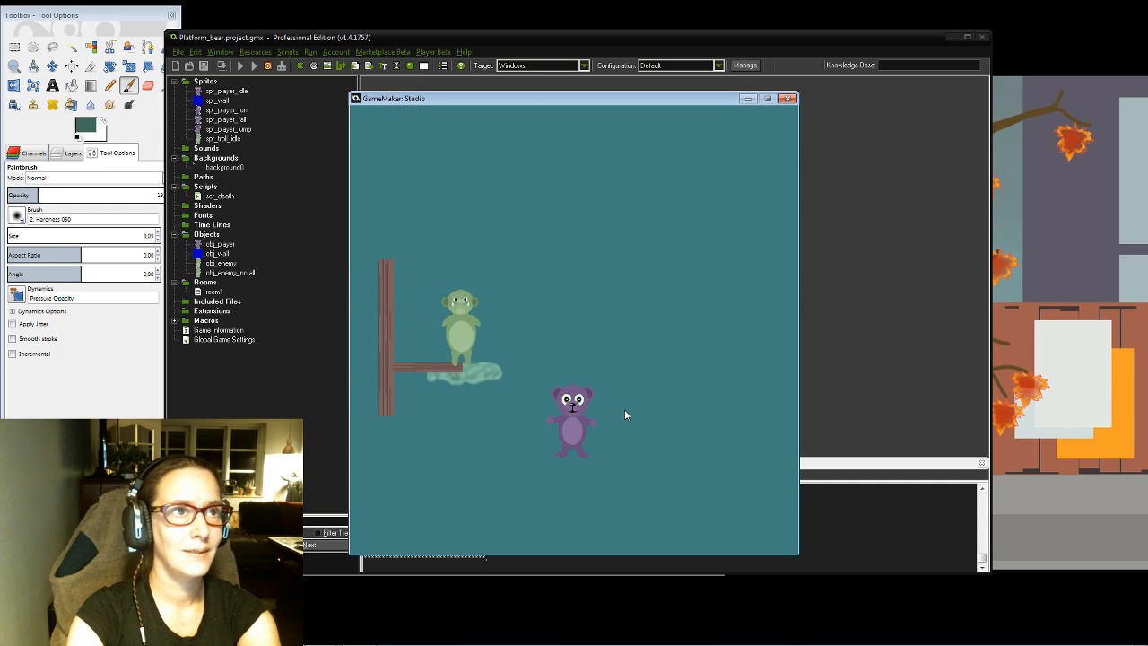
Step: Move the bear around beneath and beside the ledge to check its plank and foliage tiles, and close the game
key(Left)
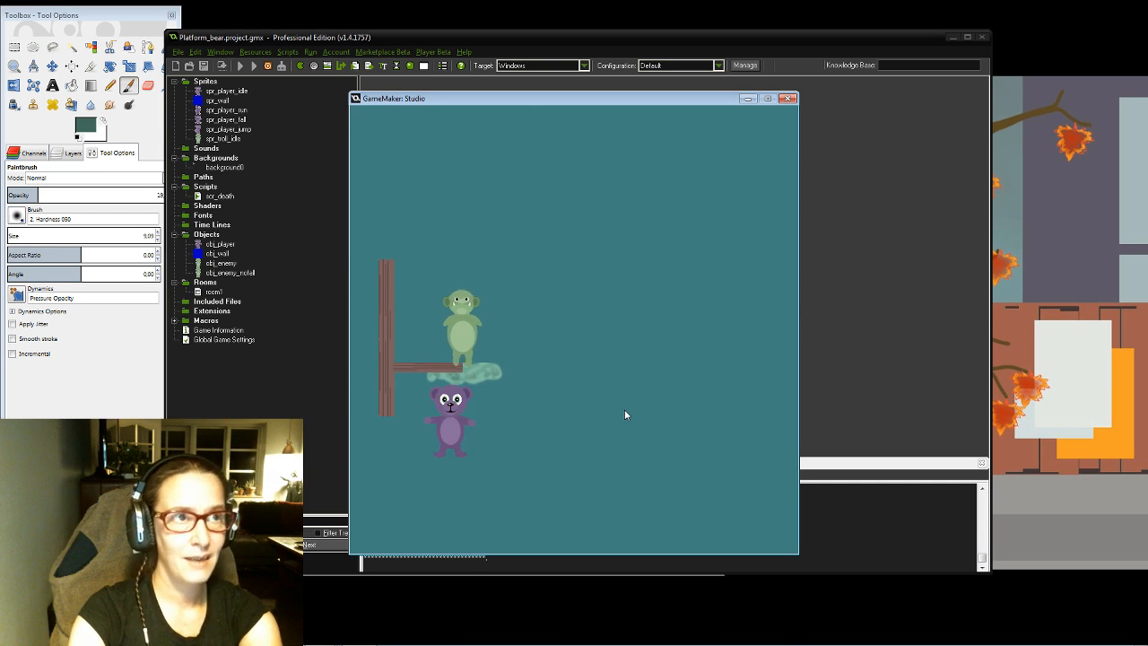
key(Right)
key(Left)
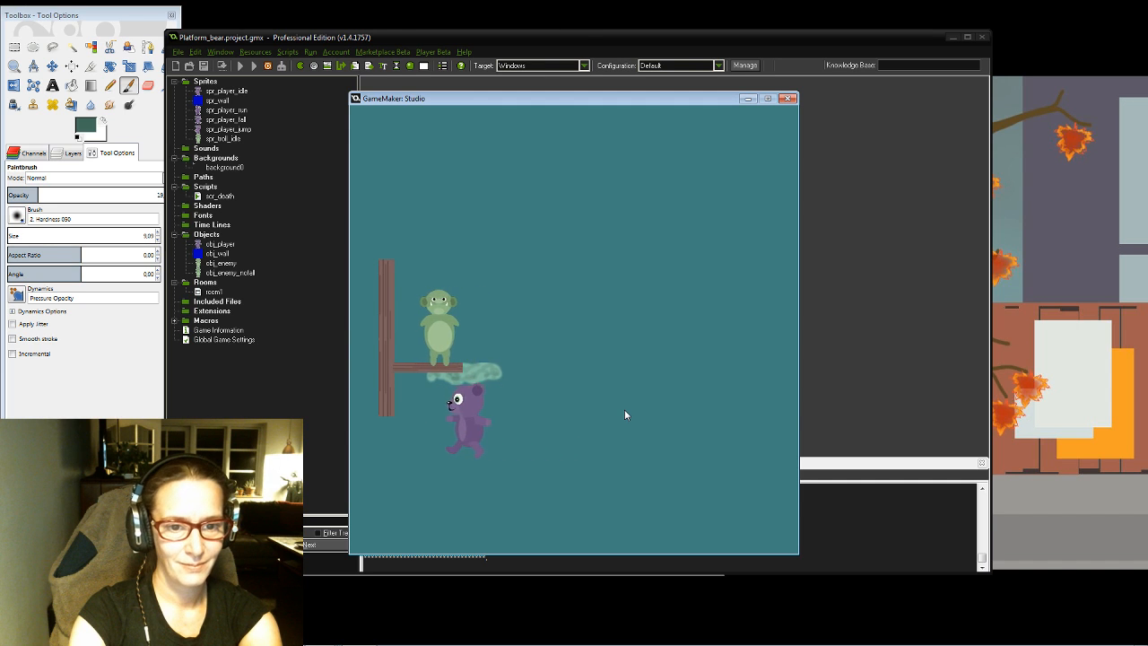
key(Right)
key(Left)
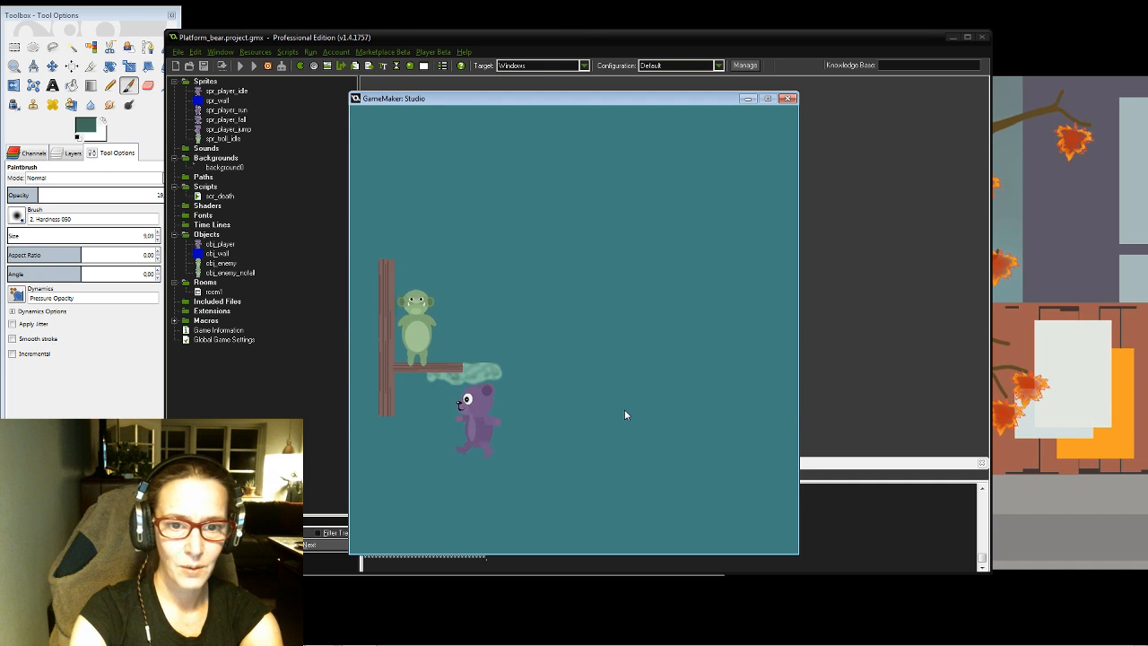
key(Right)
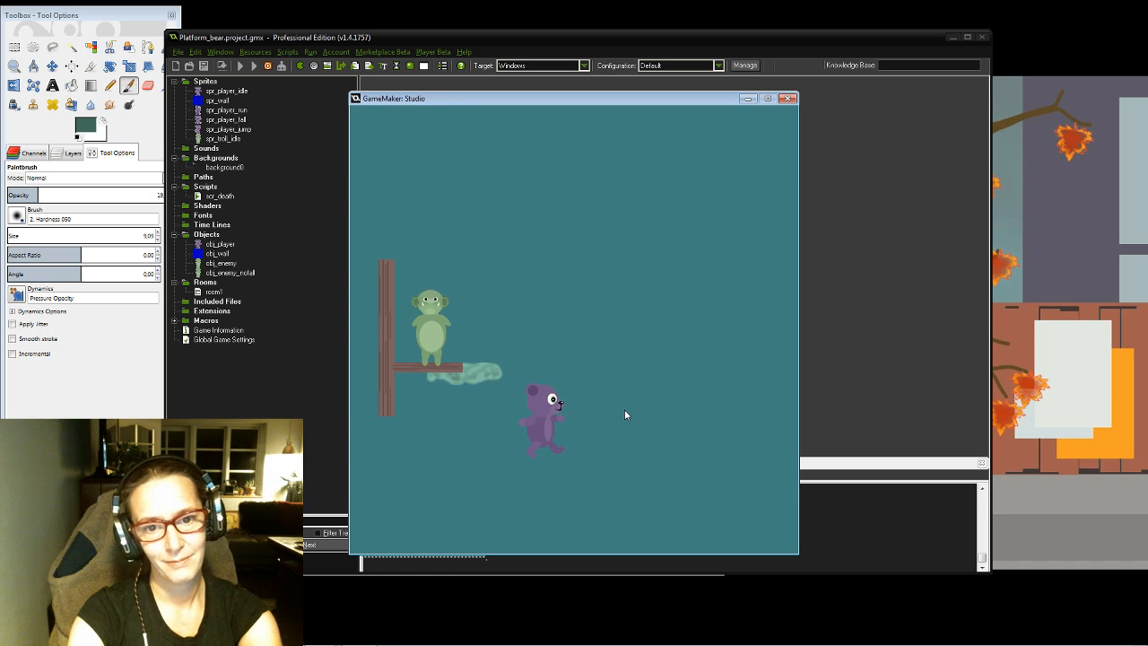
key(Left)
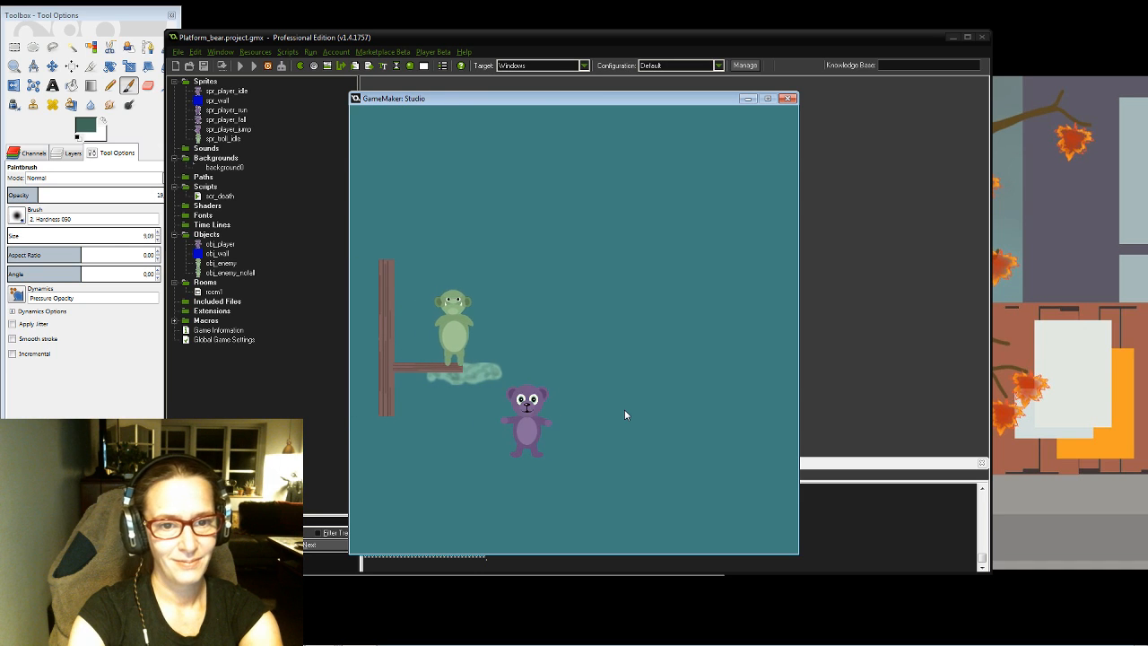
key(Right)
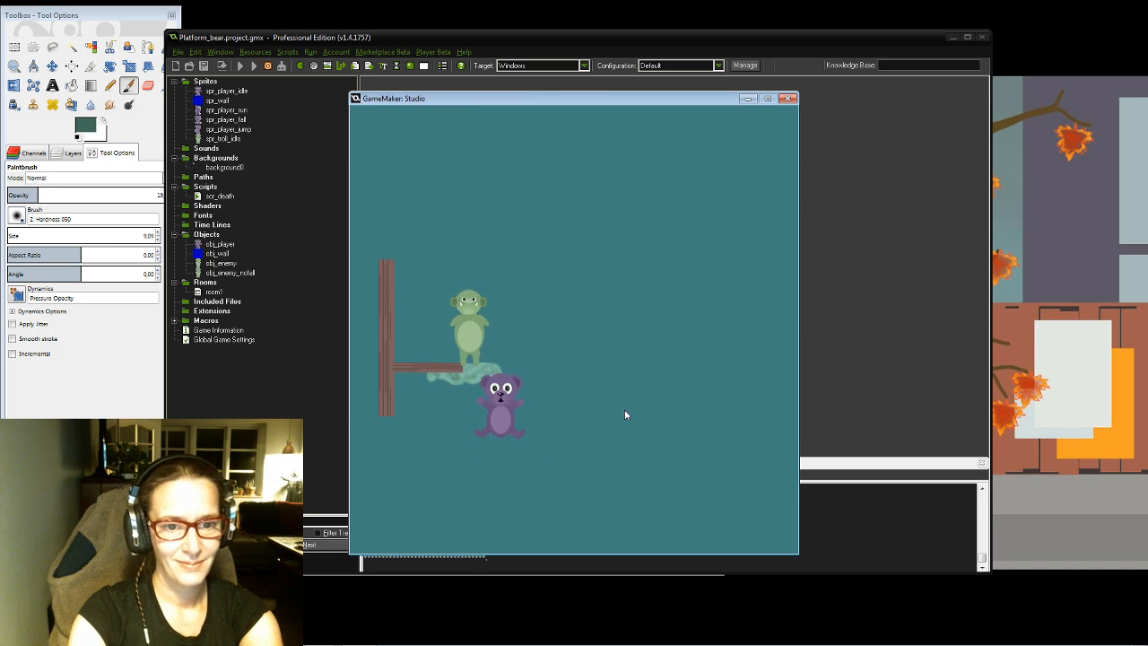
key(Left)
key(Left)
key(Right)
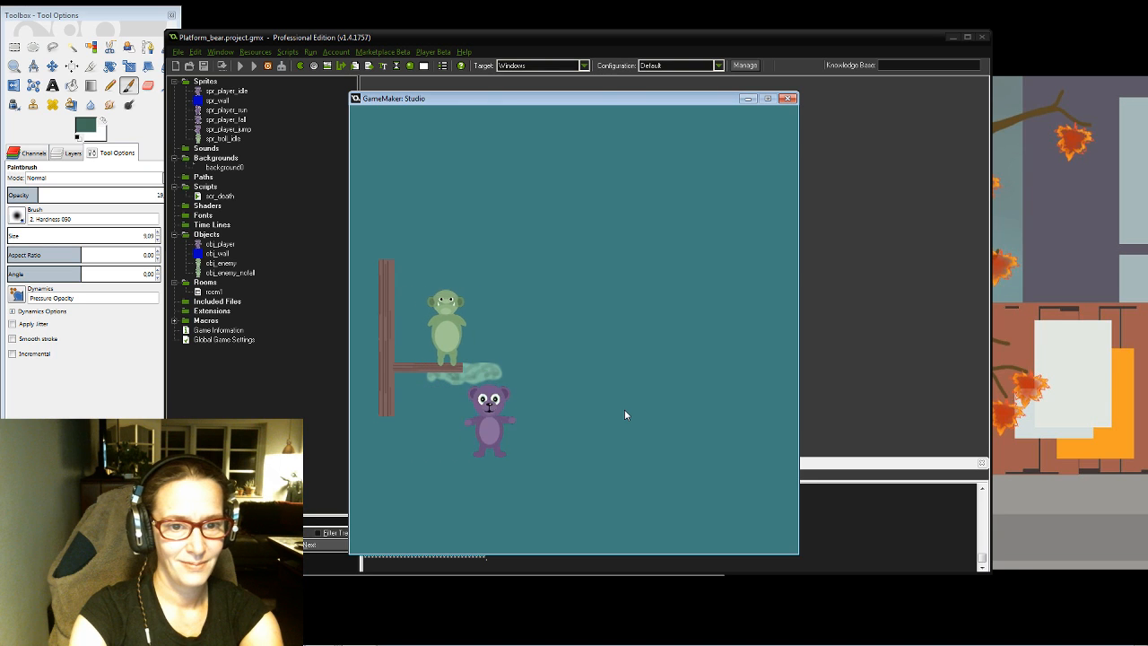
key(Right)
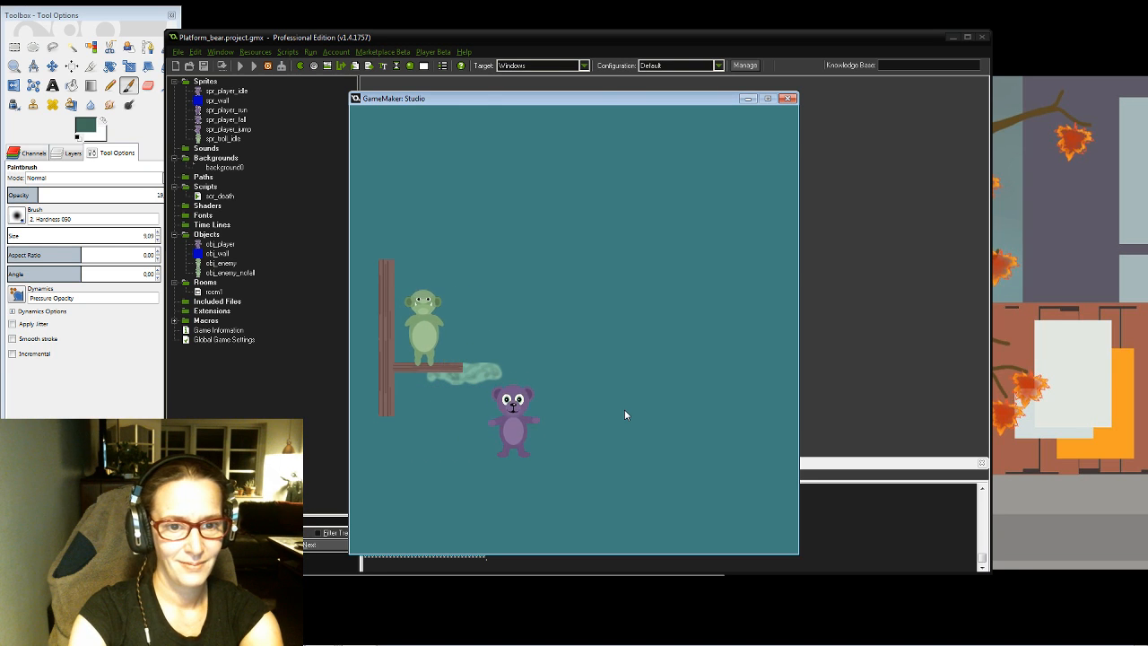
key(Right)
key(Up)
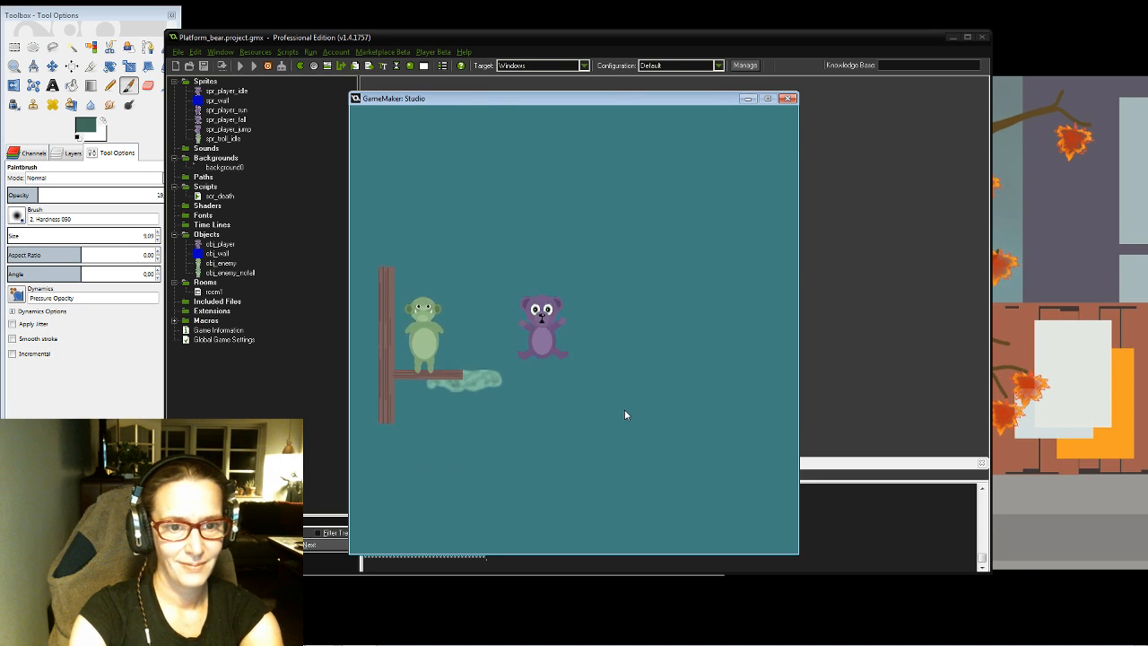
key(Up)
key(Left)
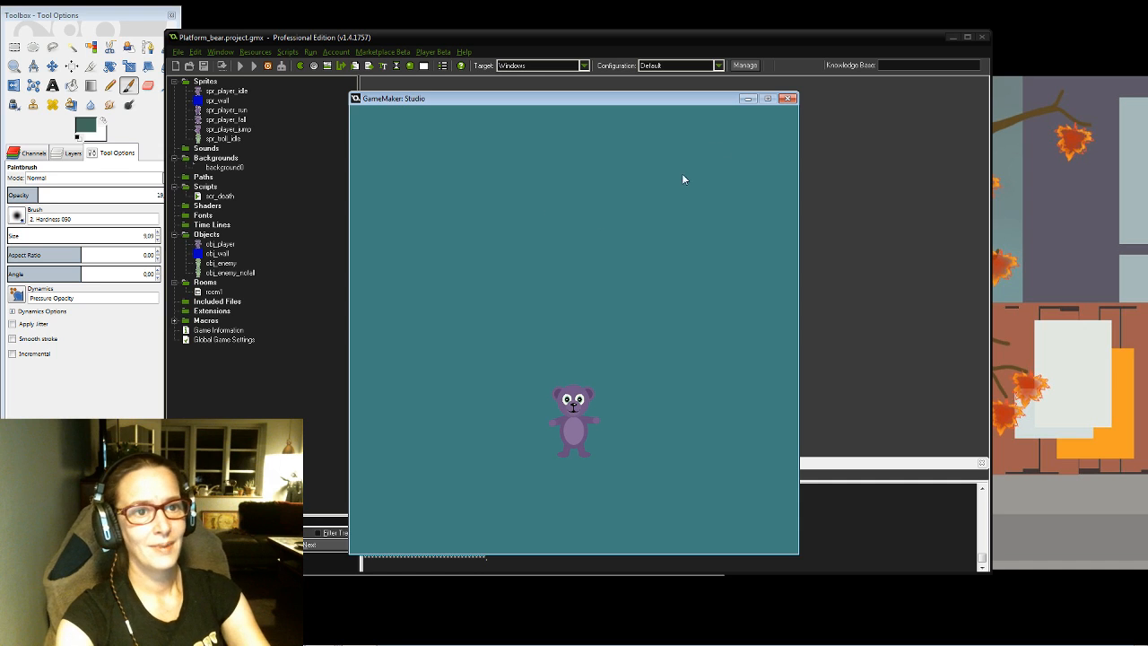
click(788, 98)
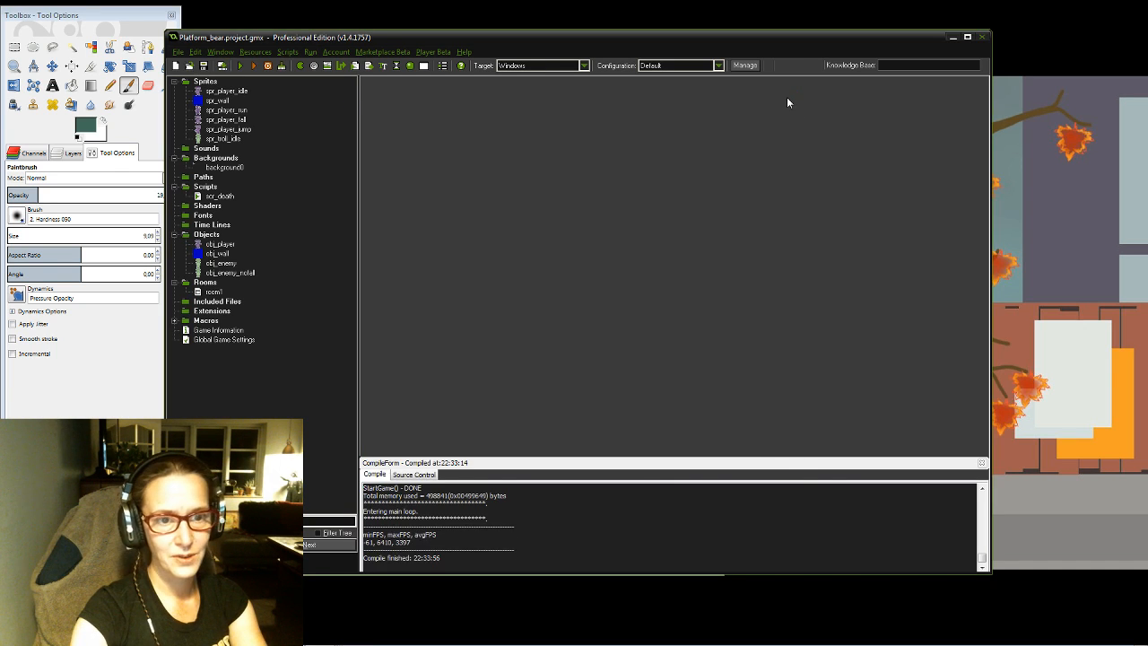
Step: Set the tile width and tile height of background0 to 32 and confirm its properties
click(226, 168)
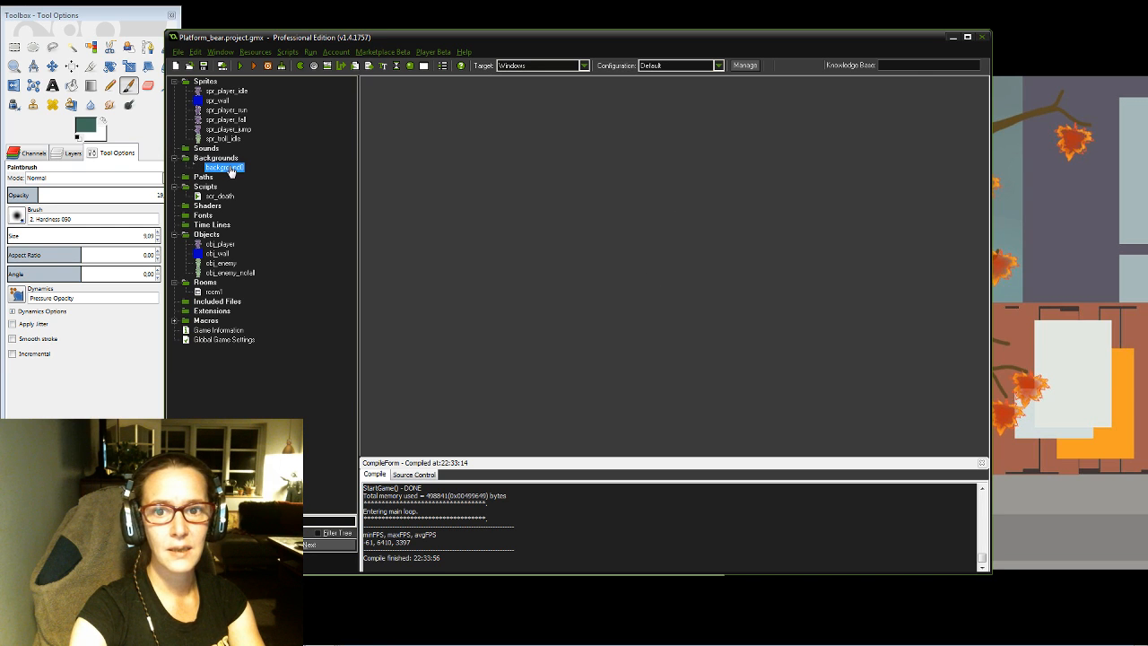
double_click(226, 168)
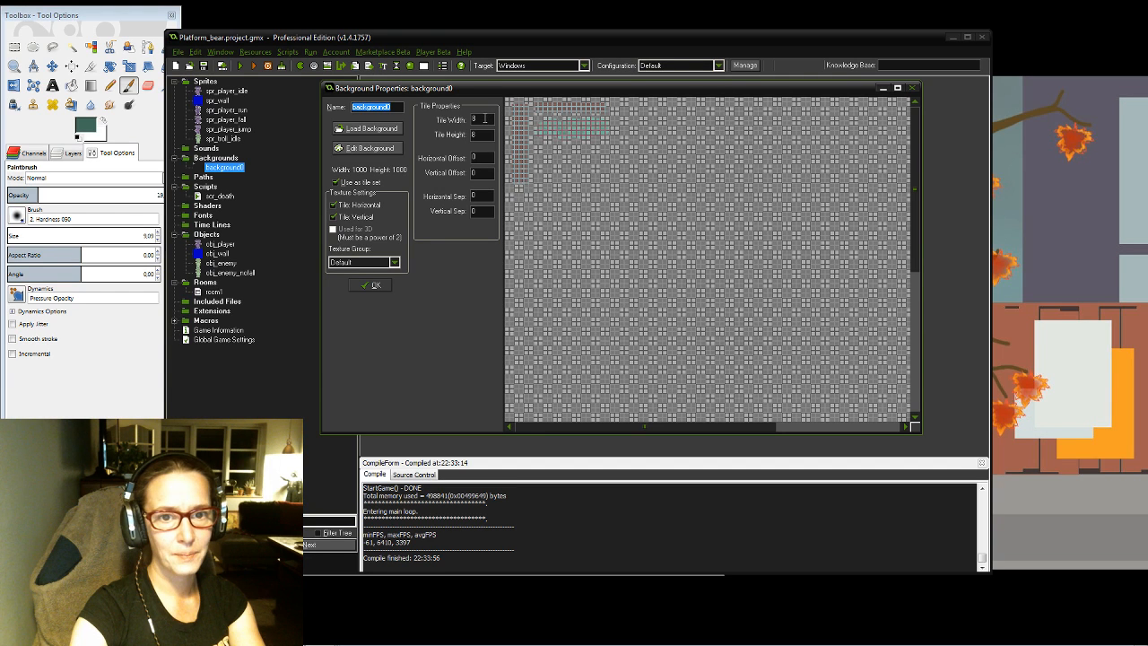
click(484, 119)
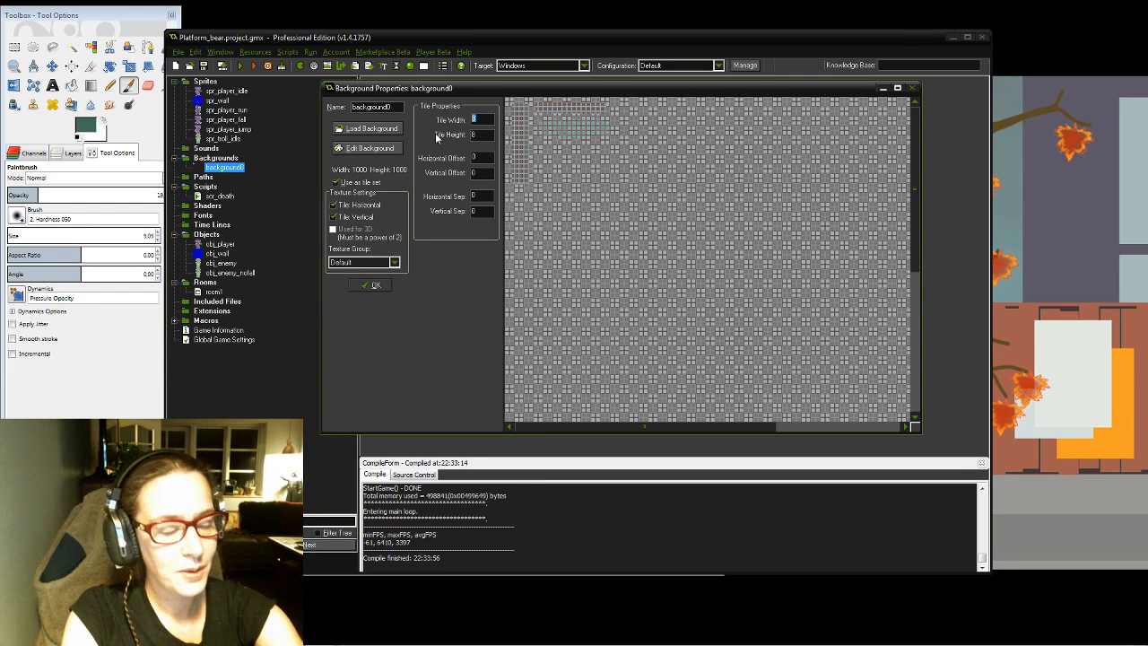
text(32)
key(Tab)
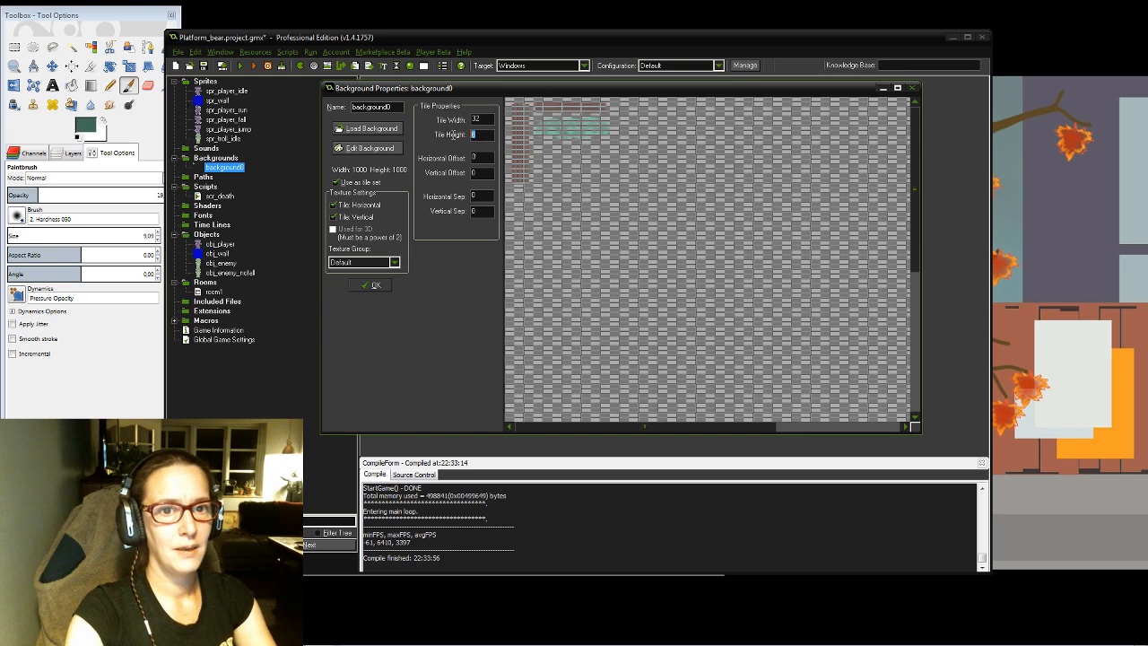
text(32)
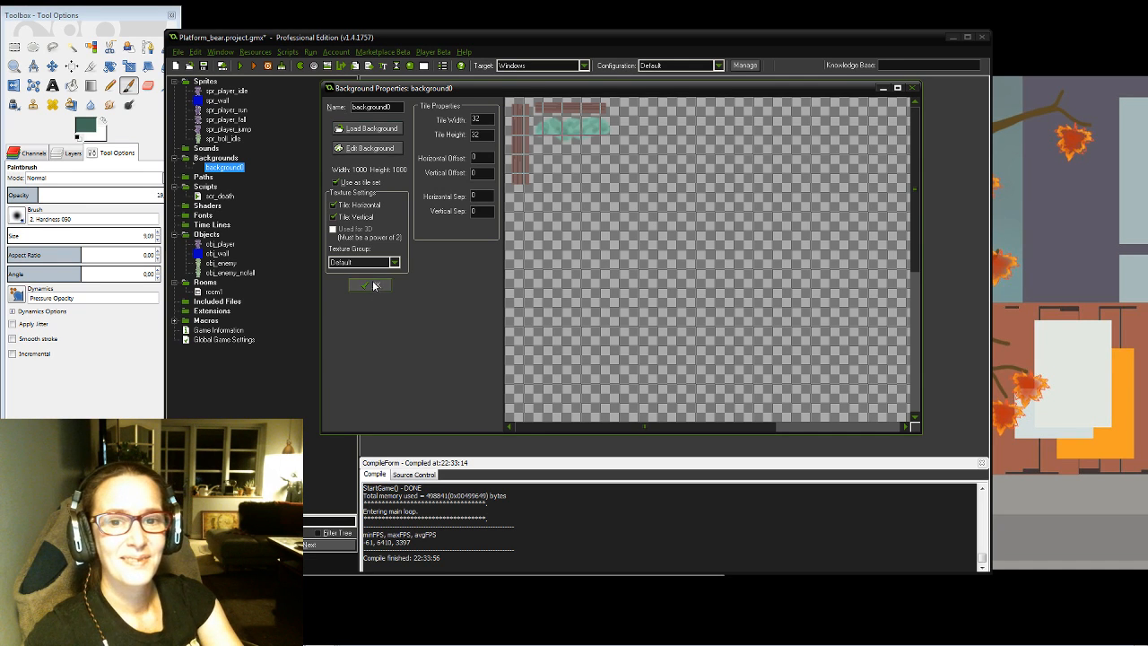
drag(395, 107, 316, 102)
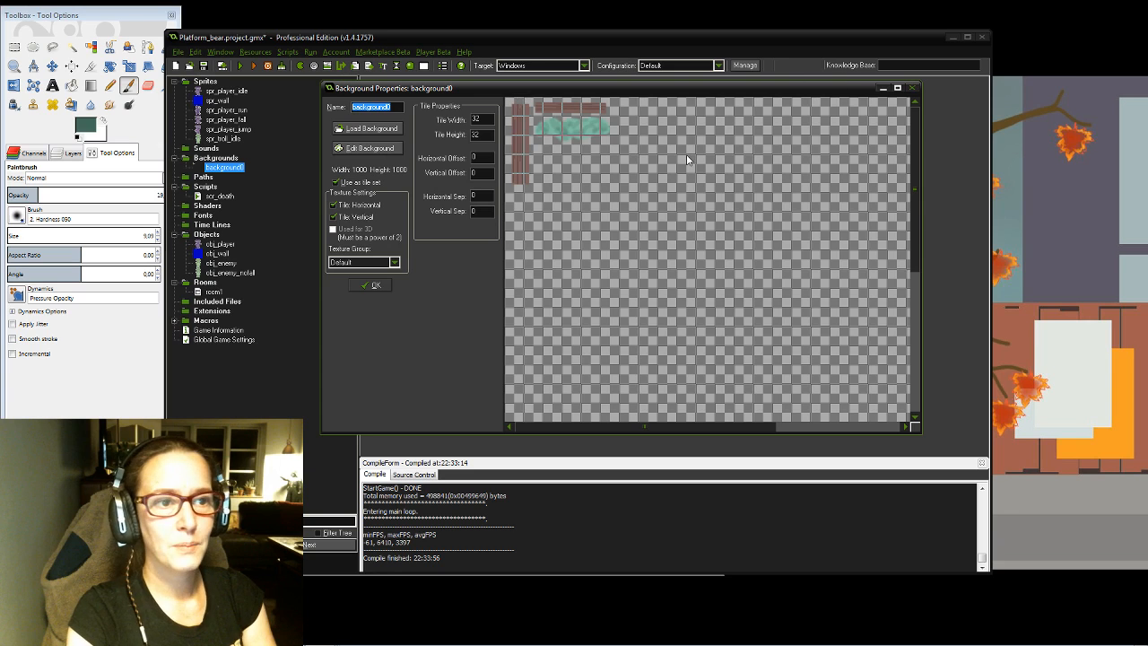
click(370, 285)
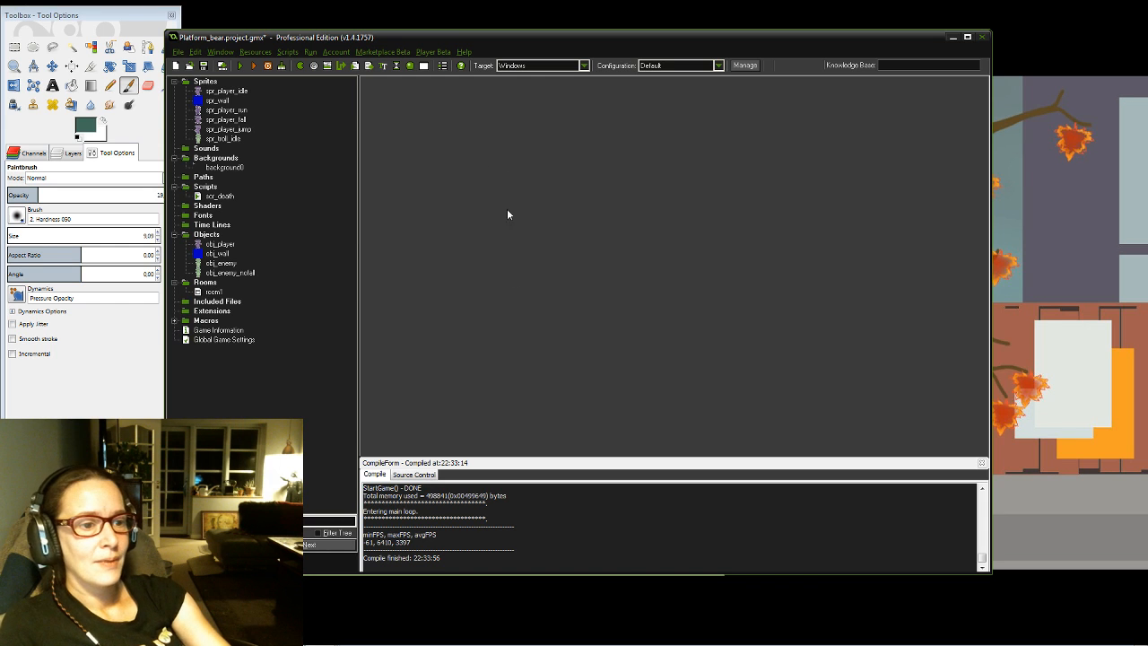
mouse_move(720, 643)
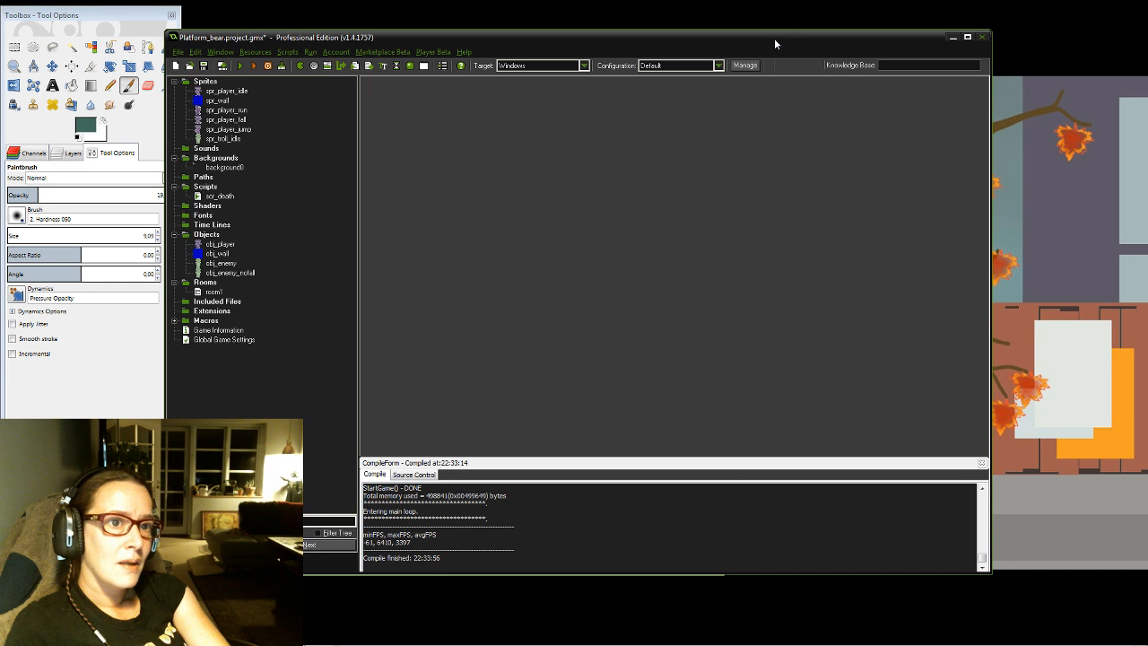
drag(774, 38, 801, 35)
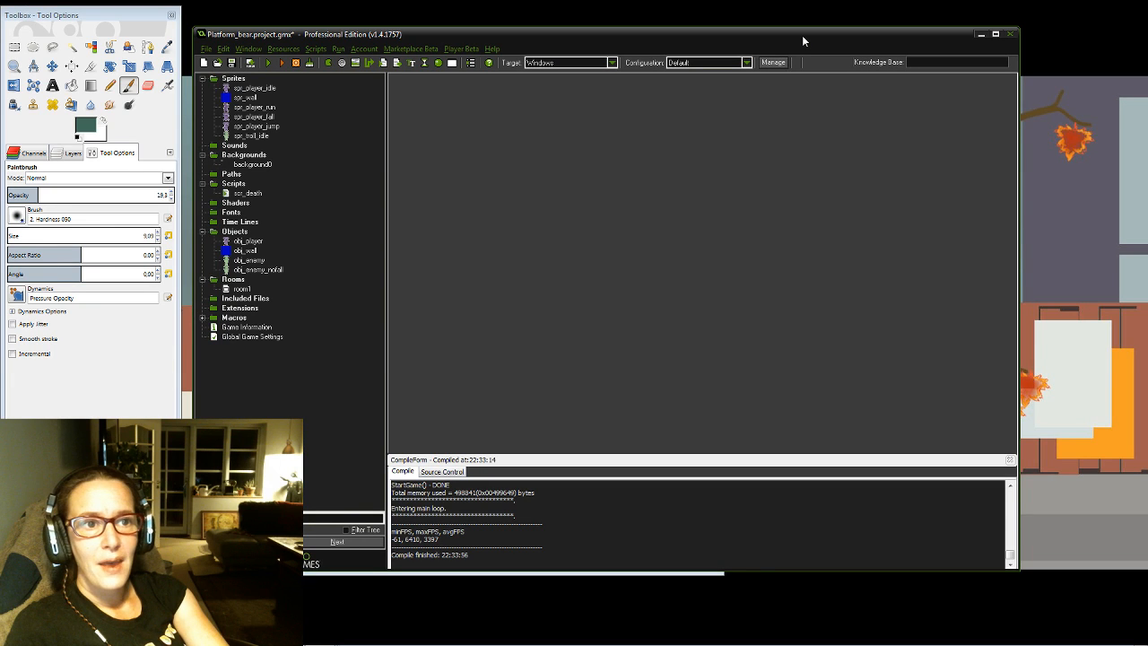
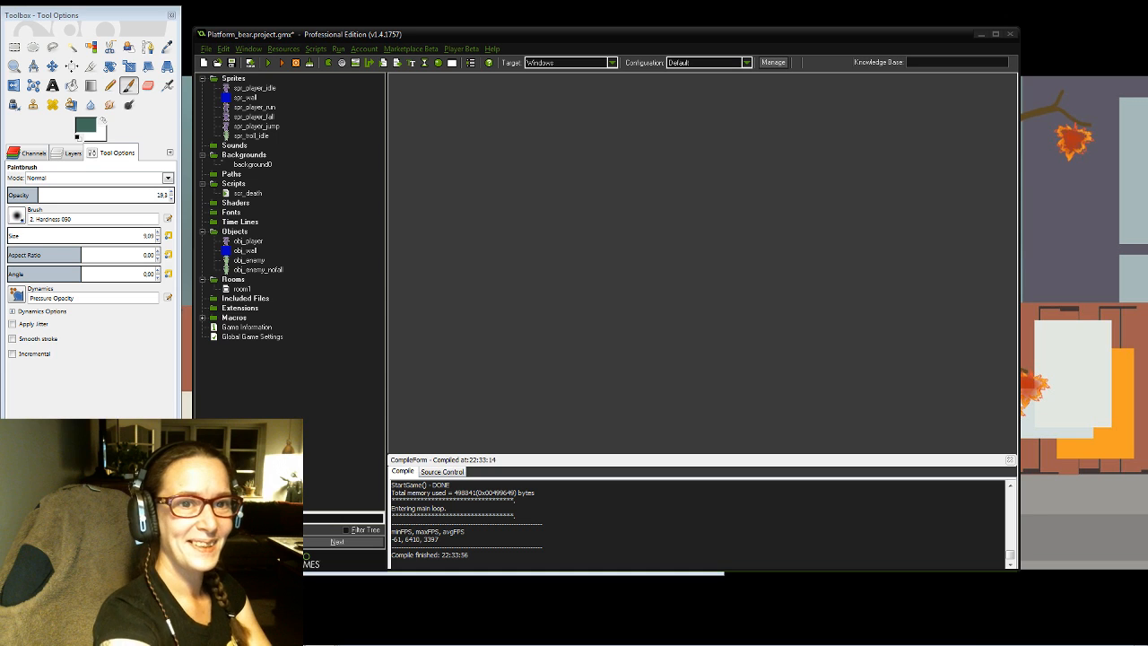
mouse_move(797, 618)
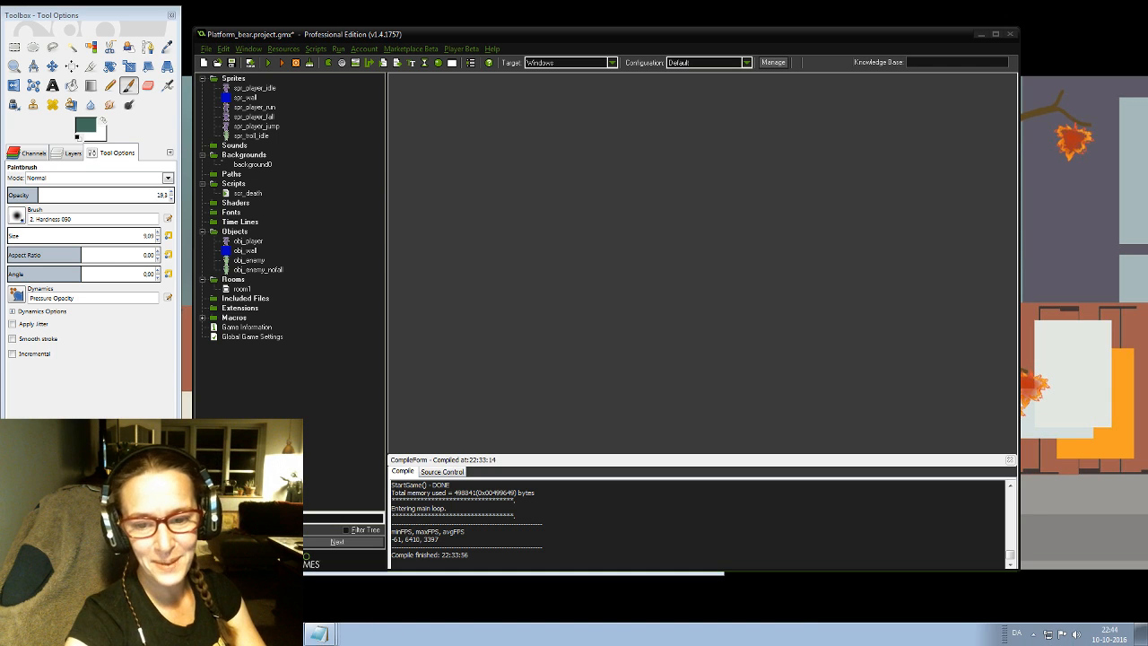